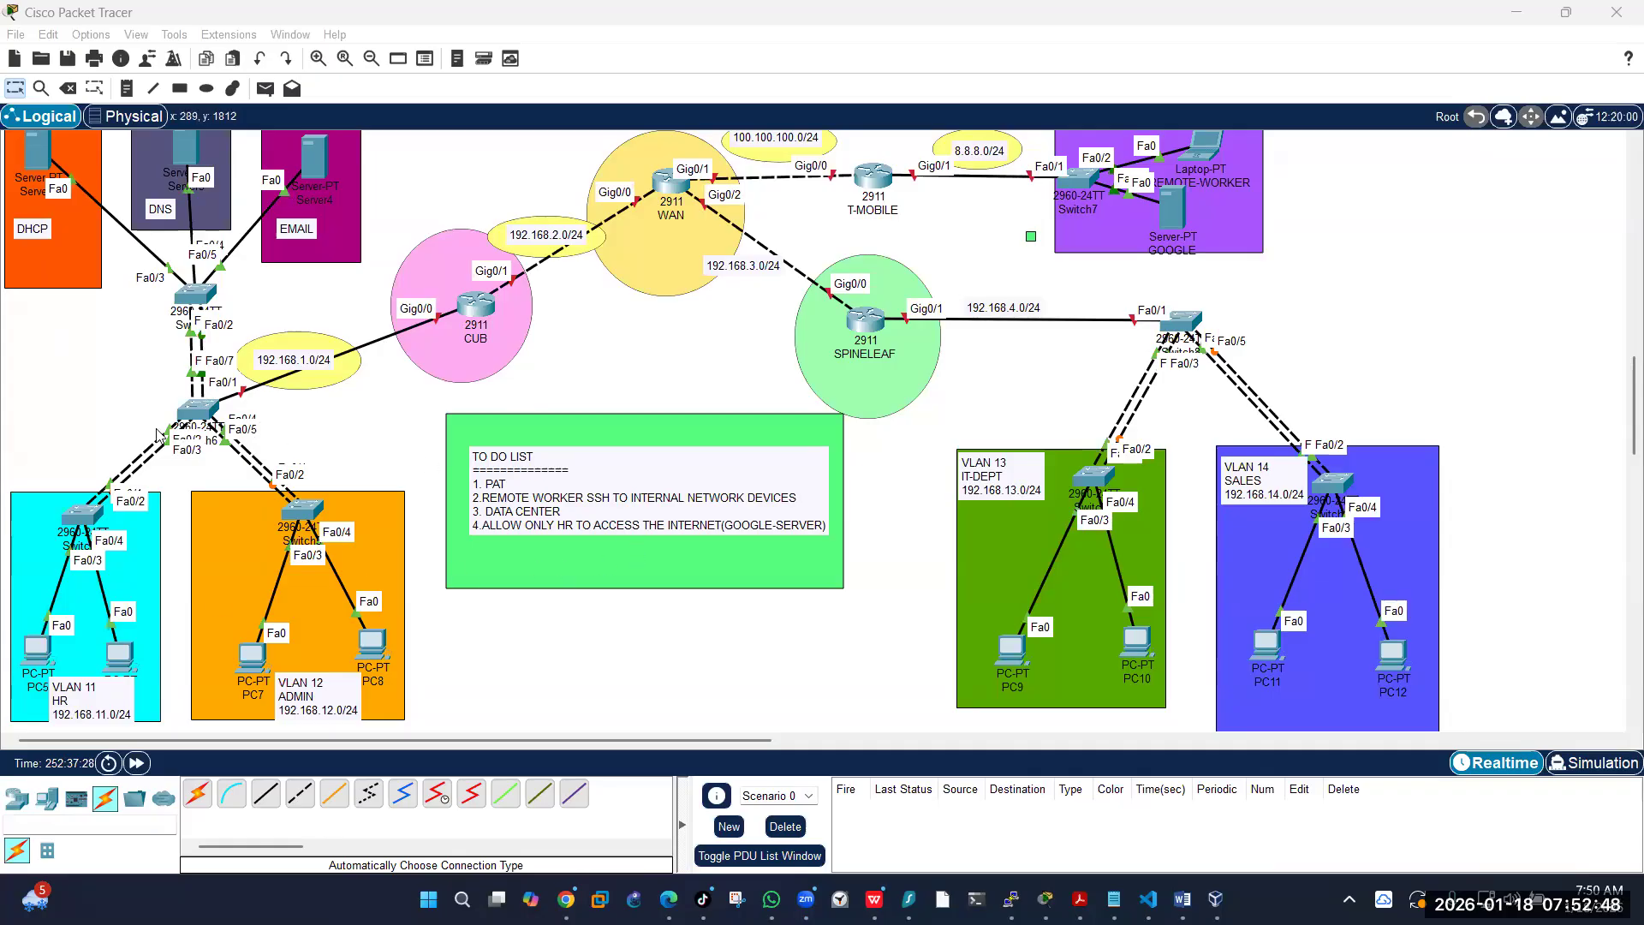
# Step: Open the command line of Switch6, the switch linked to router CUB, and enter global configuration mode
pyautogui.click(198, 415)
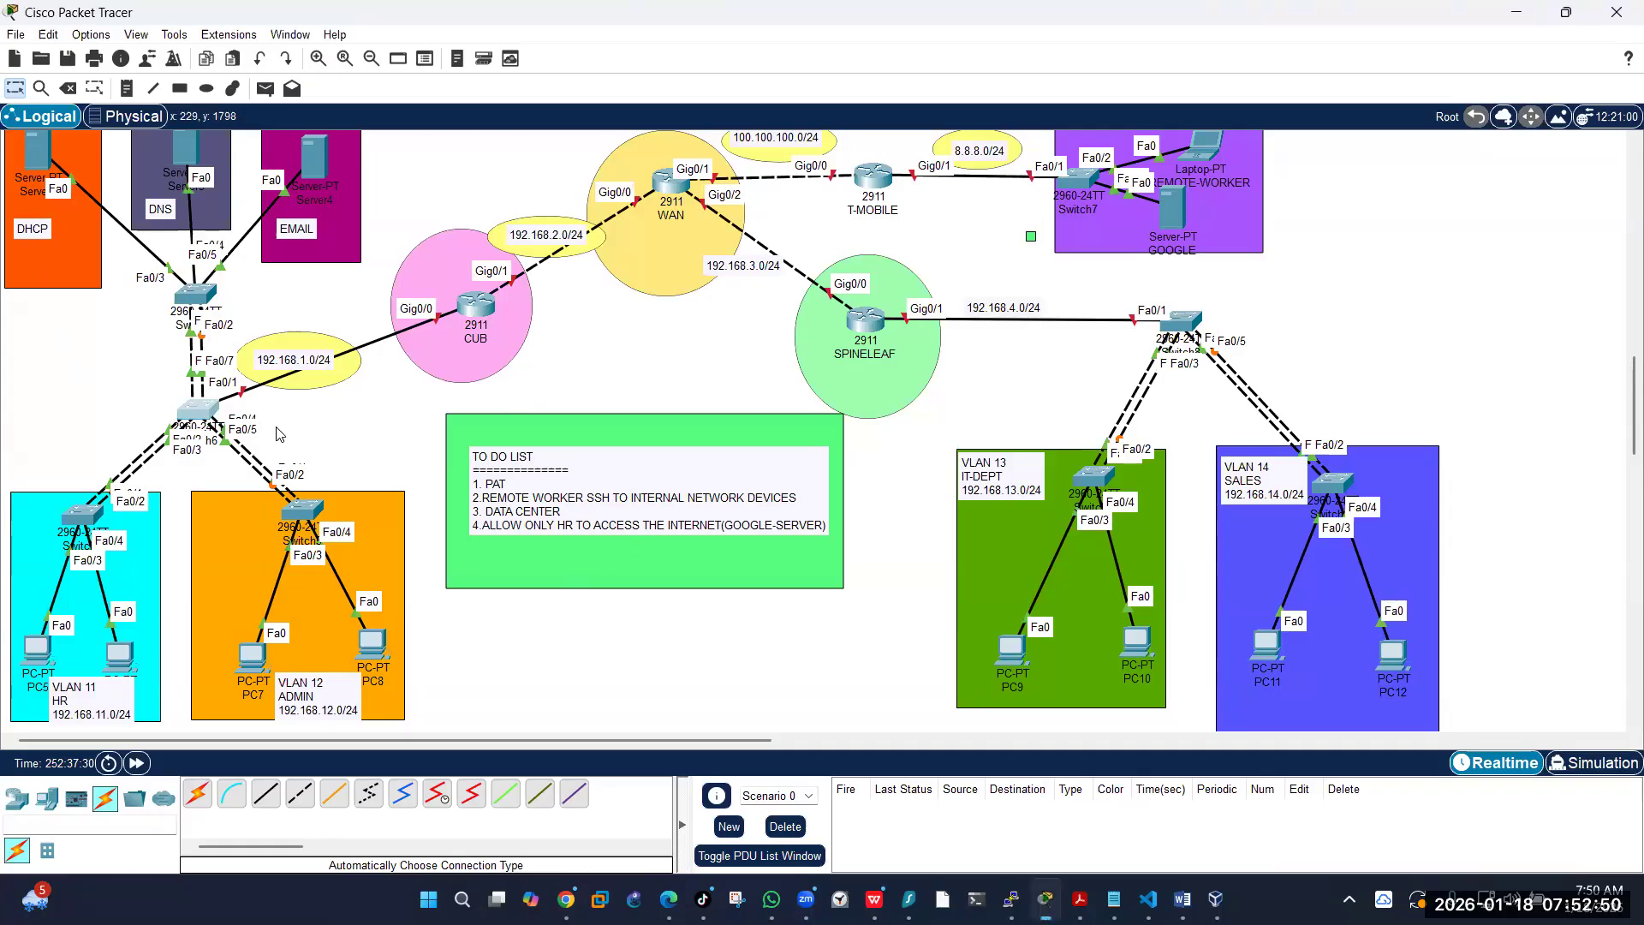
pyautogui.moveTo(988, 137); pyautogui.dragTo(1132, 141)
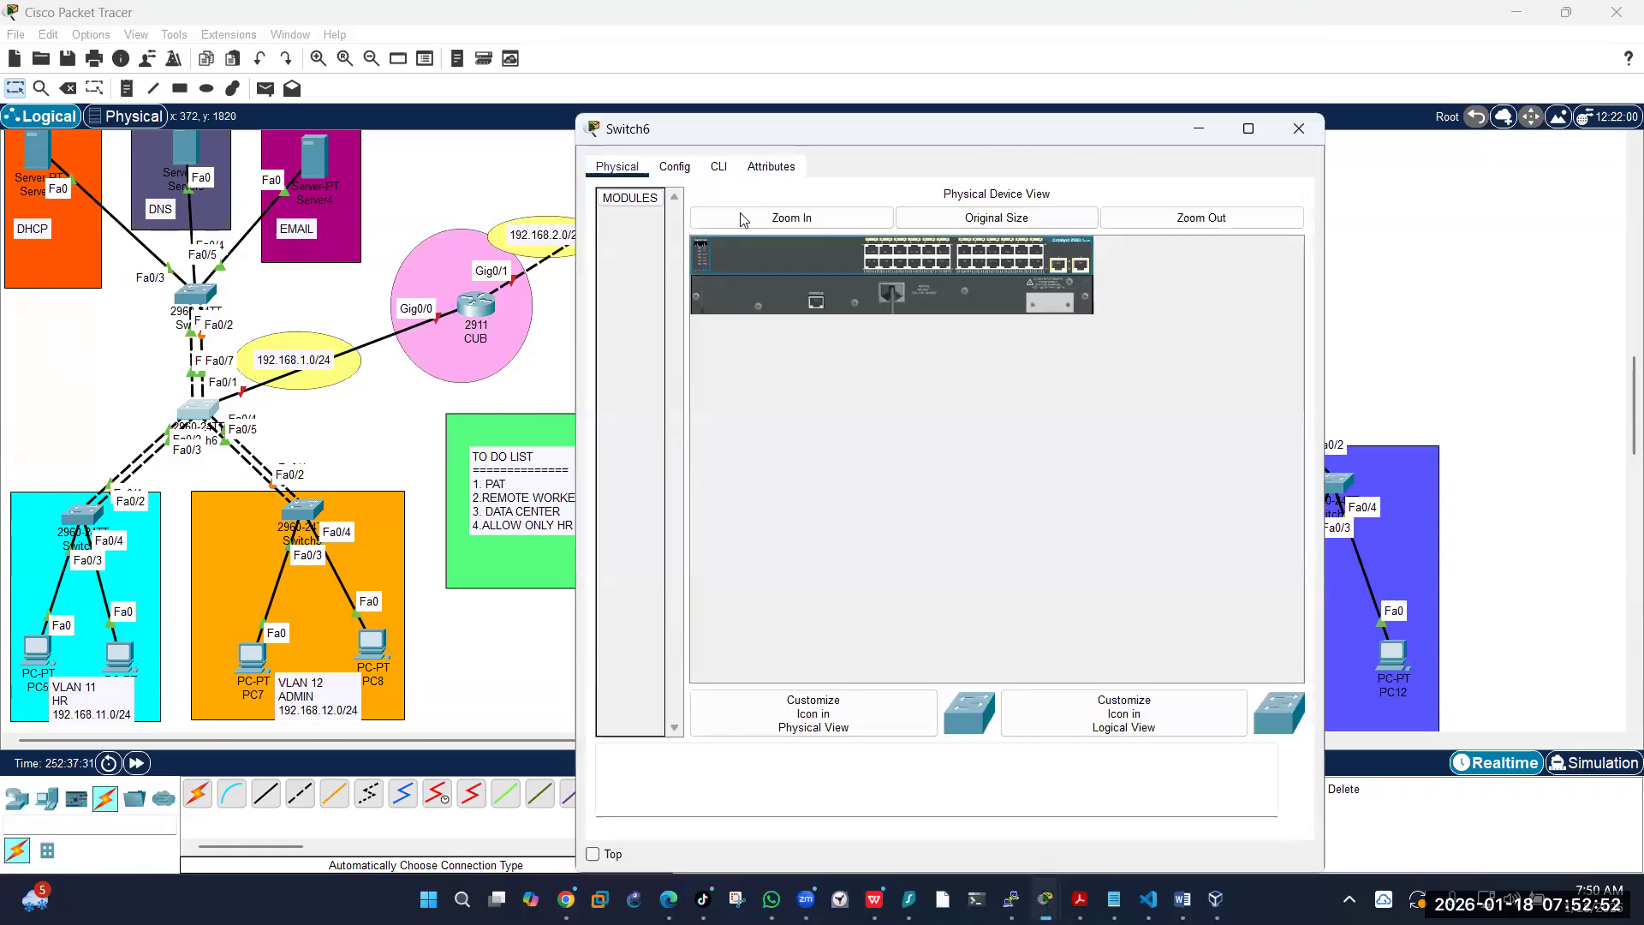
pyautogui.click(871, 177)
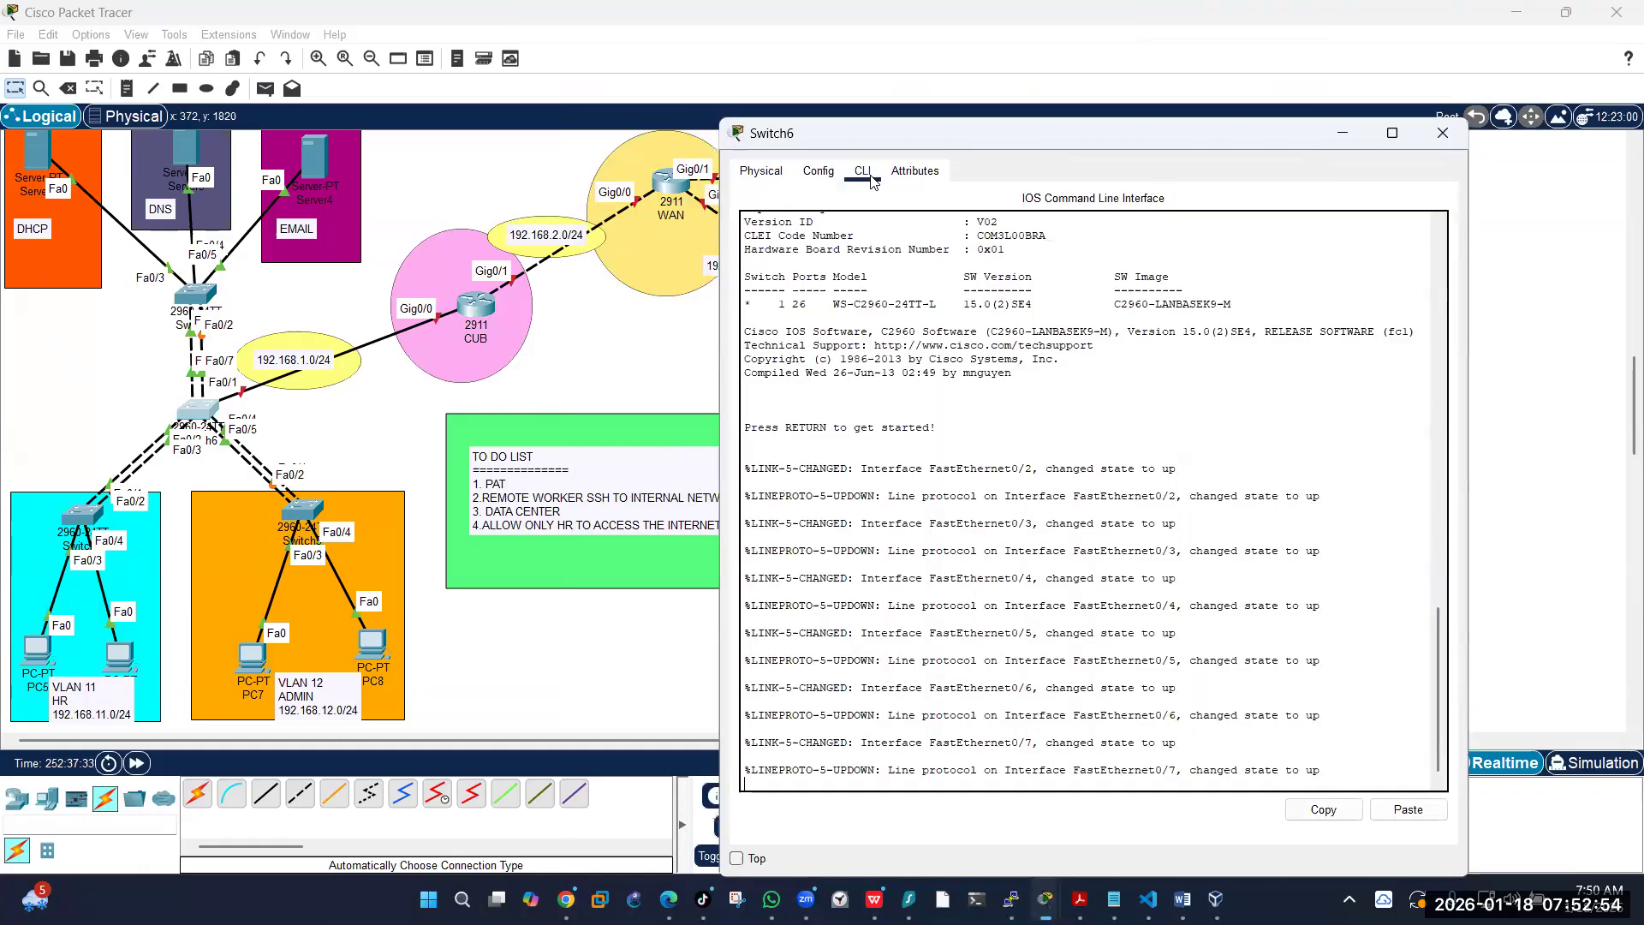
pyautogui.press('Return')
pyautogui.write('en')
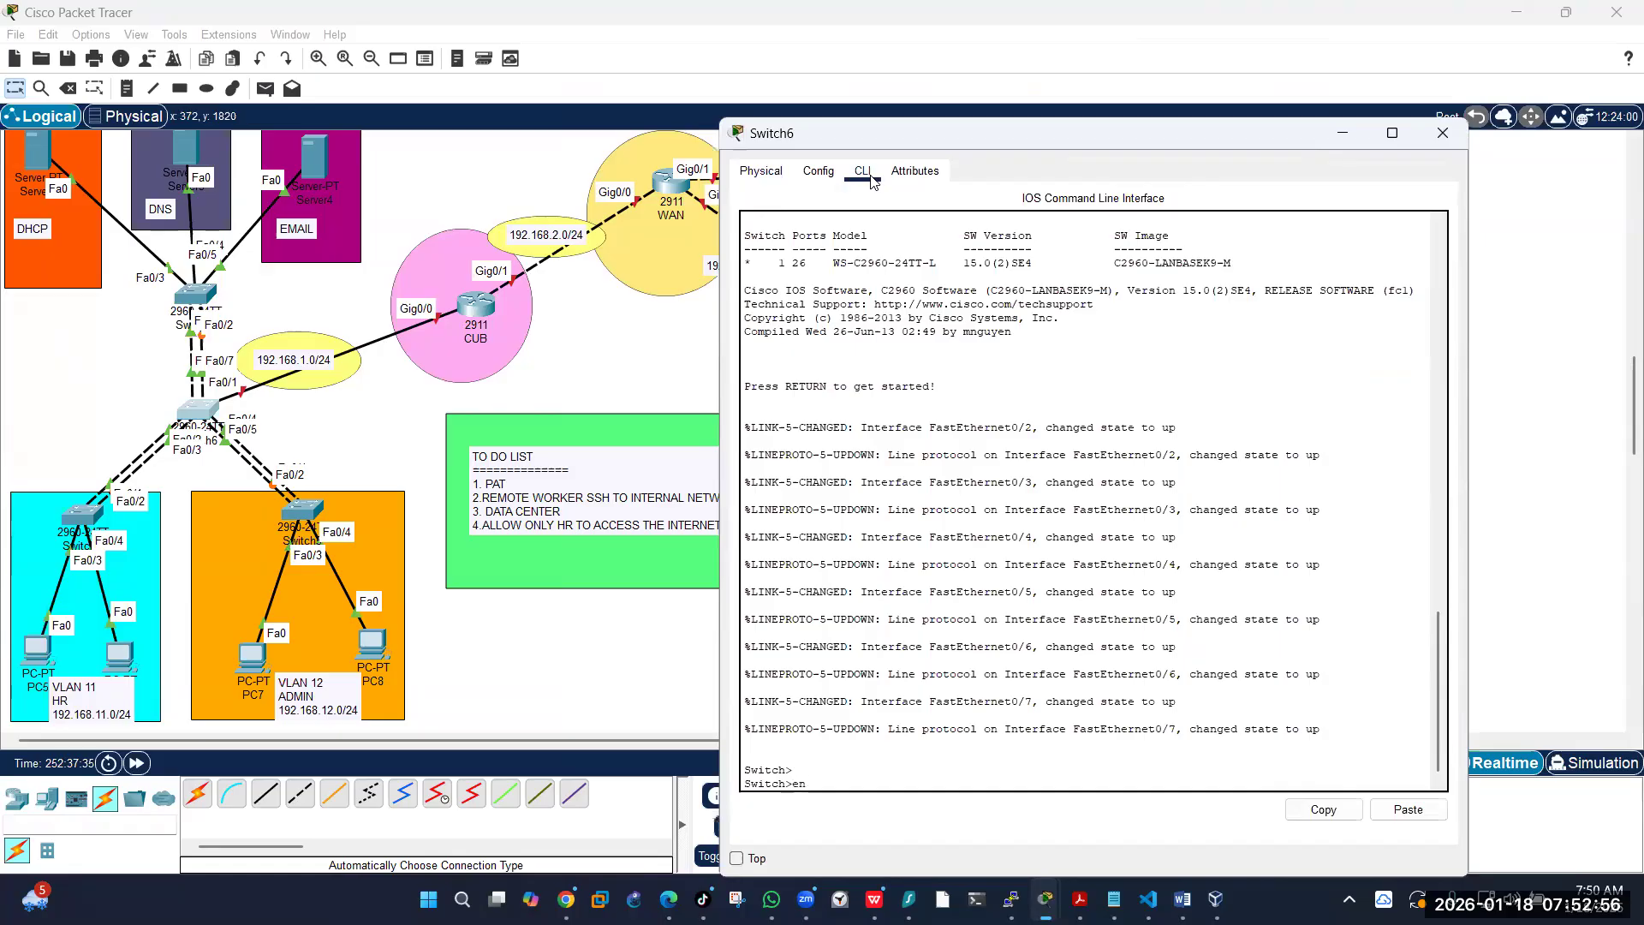
pyautogui.press('Return')
pyautogui.write('config t')
pyautogui.press('Return')
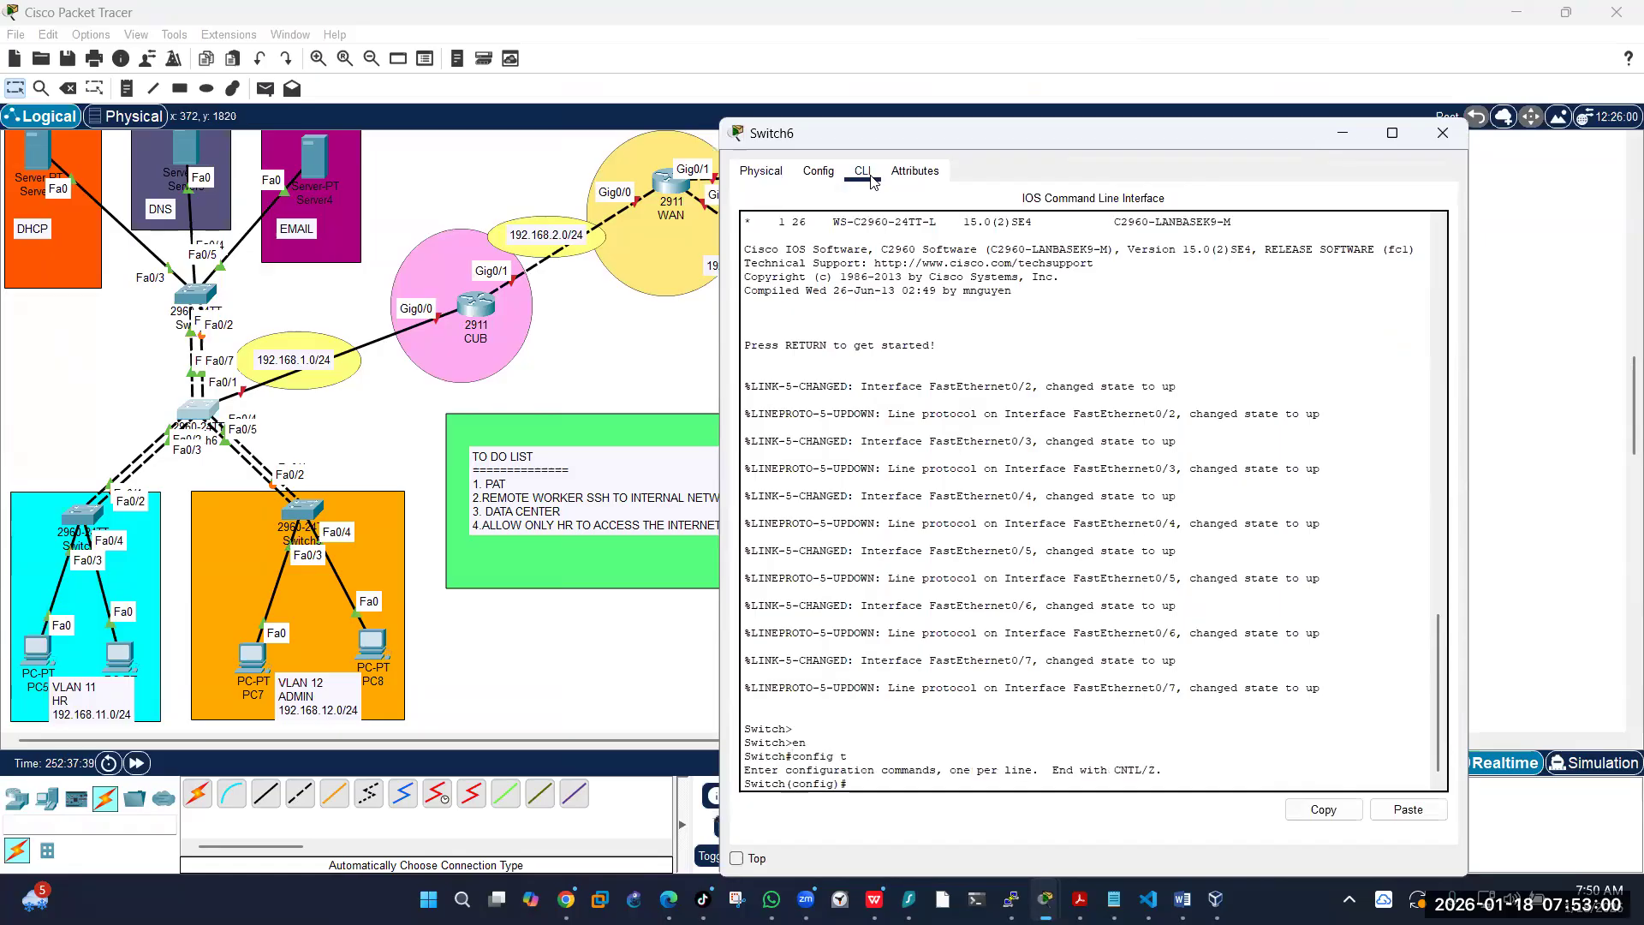
# Step: Set the hostname of Switch6 to CORESW
pyautogui.write('hostname CORESW')
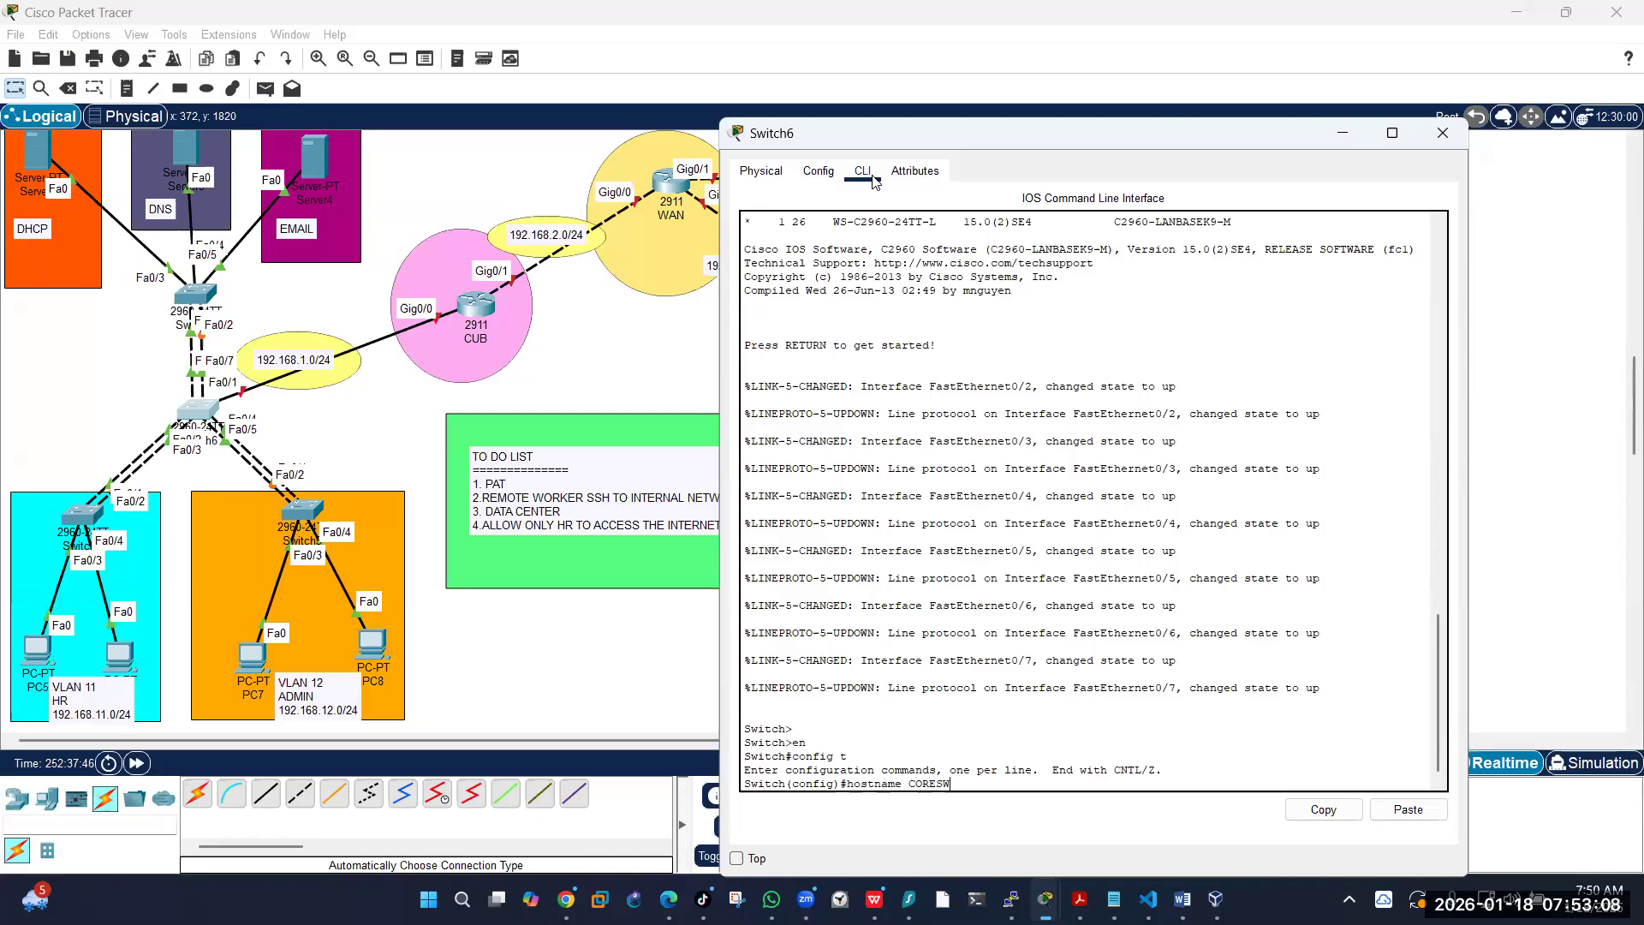
pyautogui.press('Return')
pyautogui.press('Return')
pyautogui.press('Return')
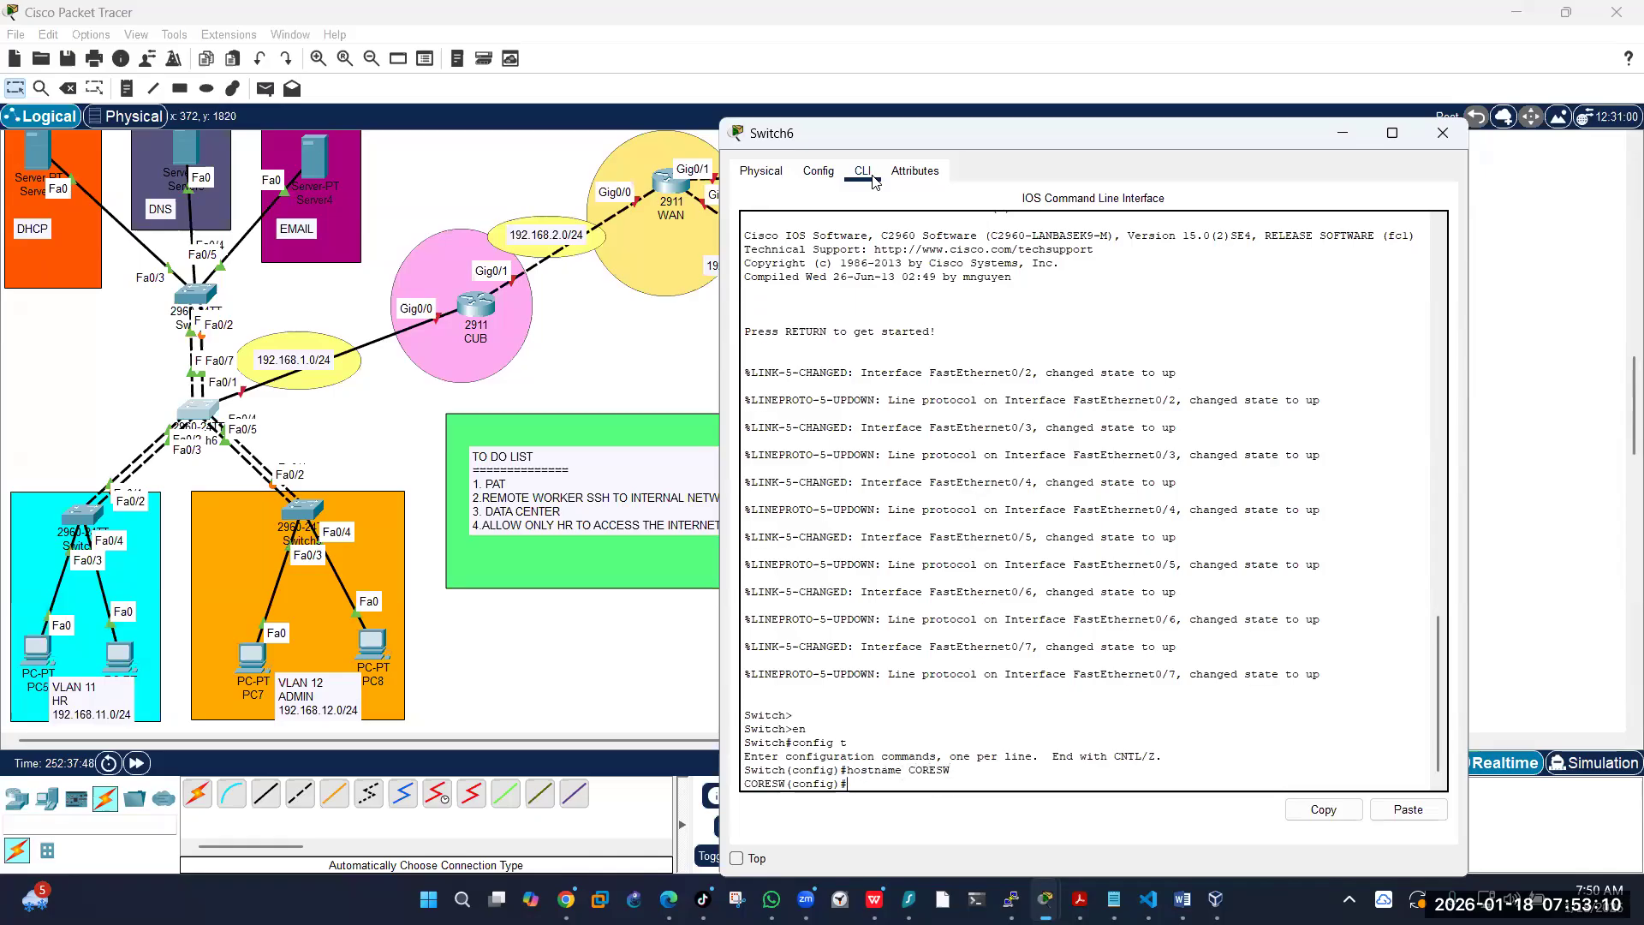
pyautogui.press('Return')
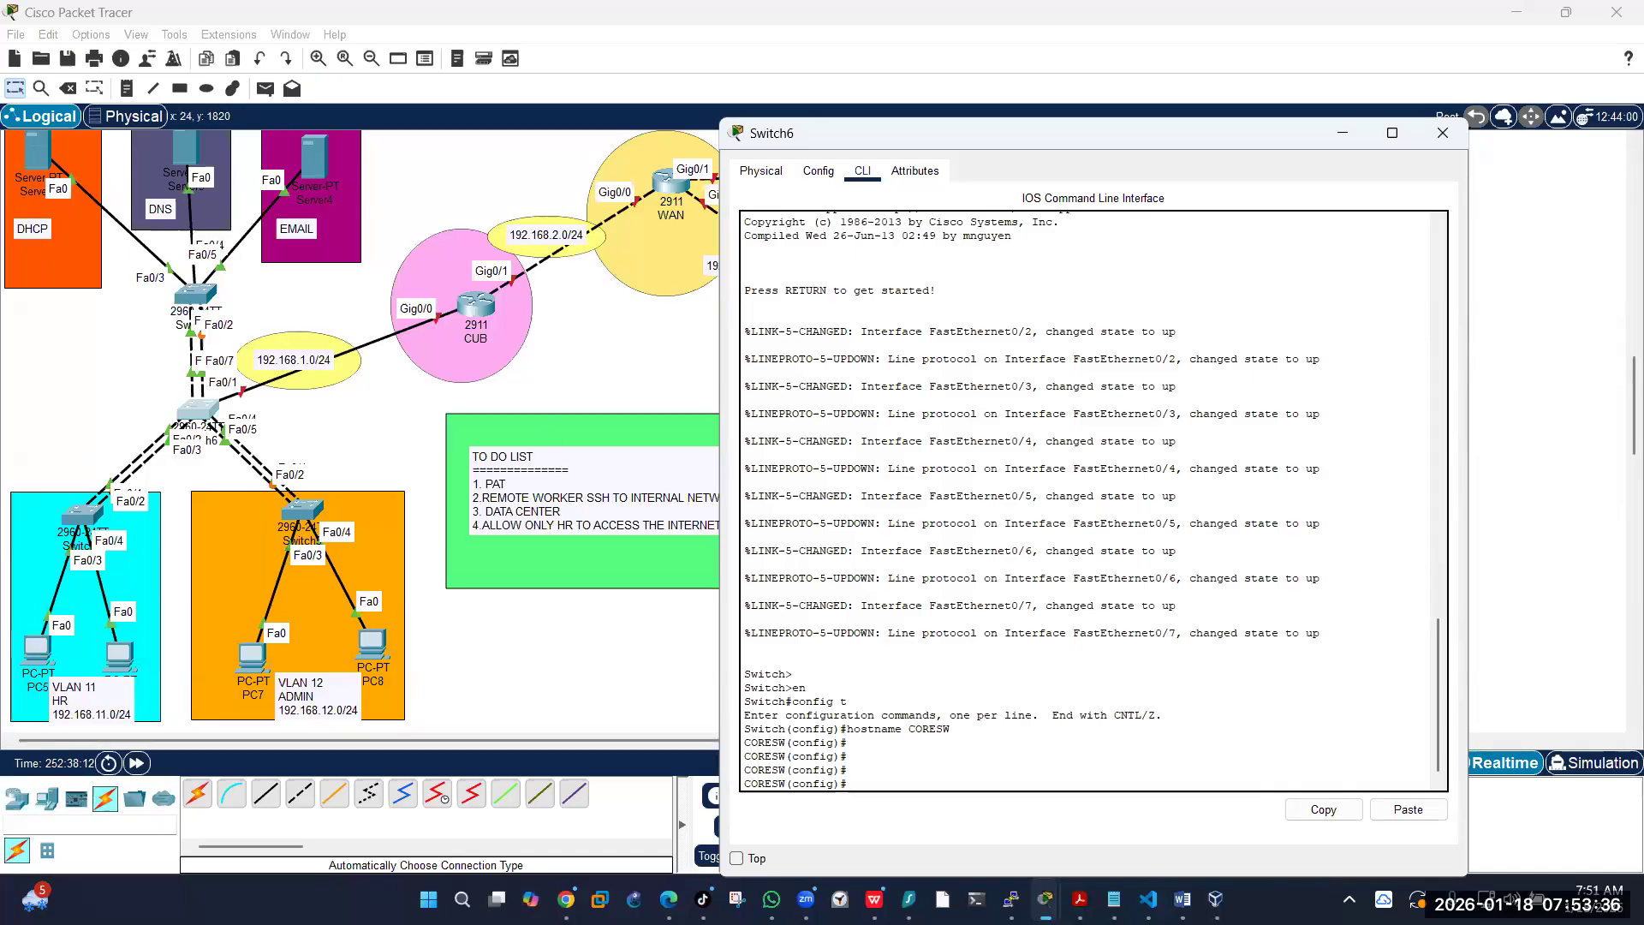
# Step: Paste the VLAN commands into CORESW, creating VLANs 11 HR, 12 ADMIN, 13 IT, 14 SALES and 99 NATIVE-MGMT
pyautogui.hotkey('alt', 'Tab')
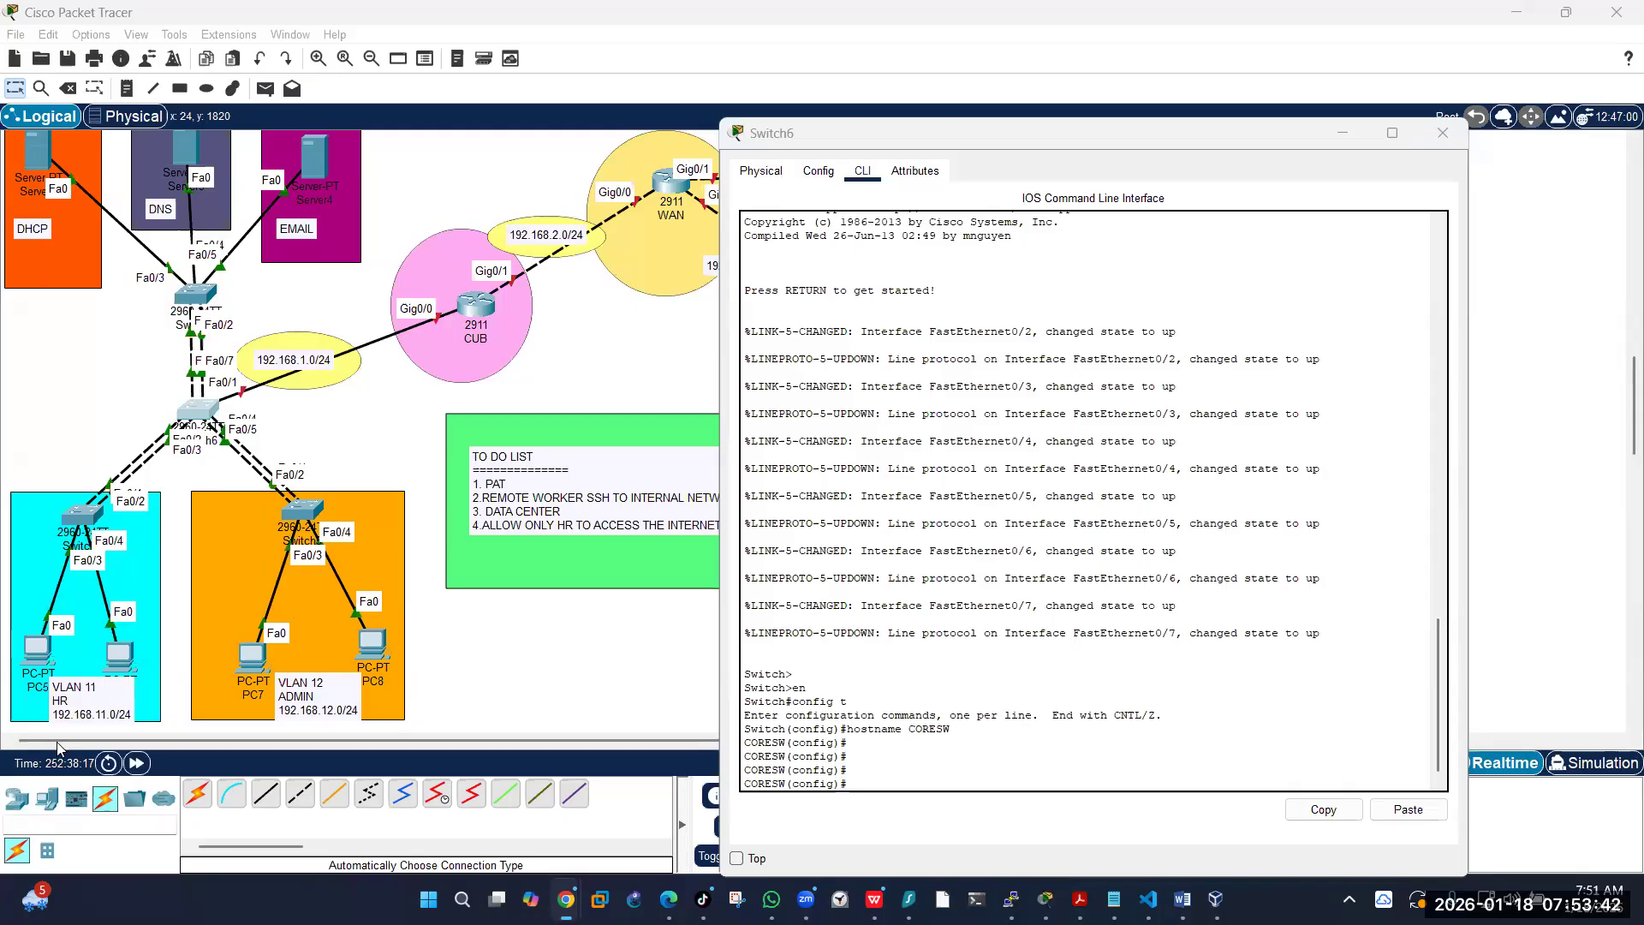
pyautogui.click(866, 785)
pyautogui.click(1409, 809)
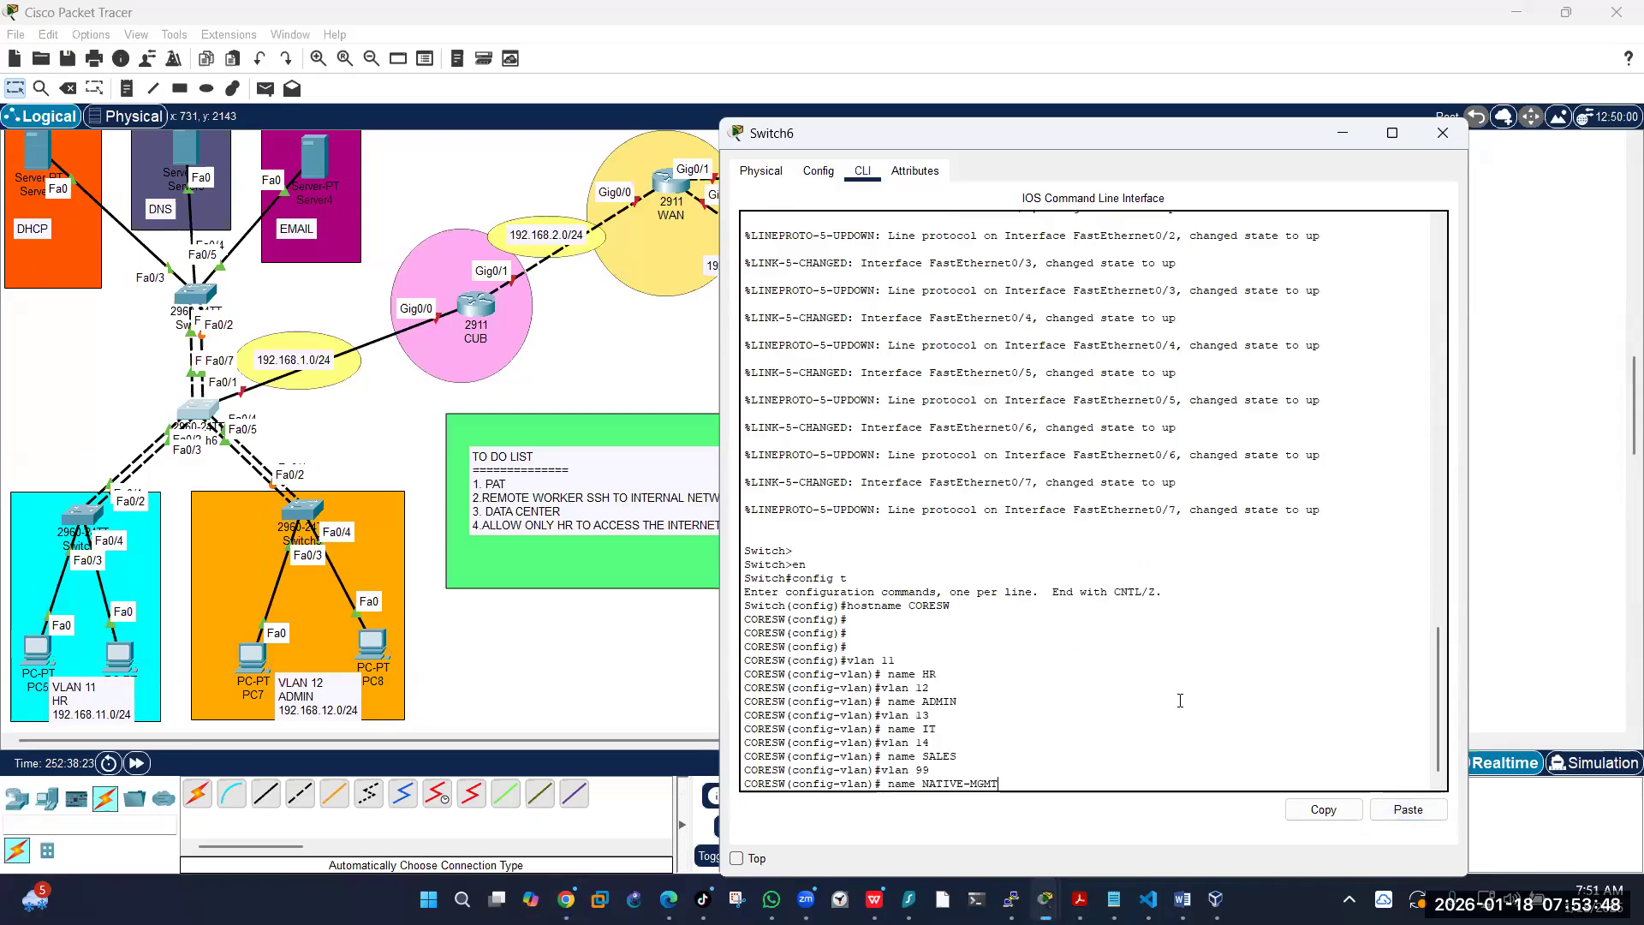
pyautogui.press('Return')
pyautogui.press('Return')
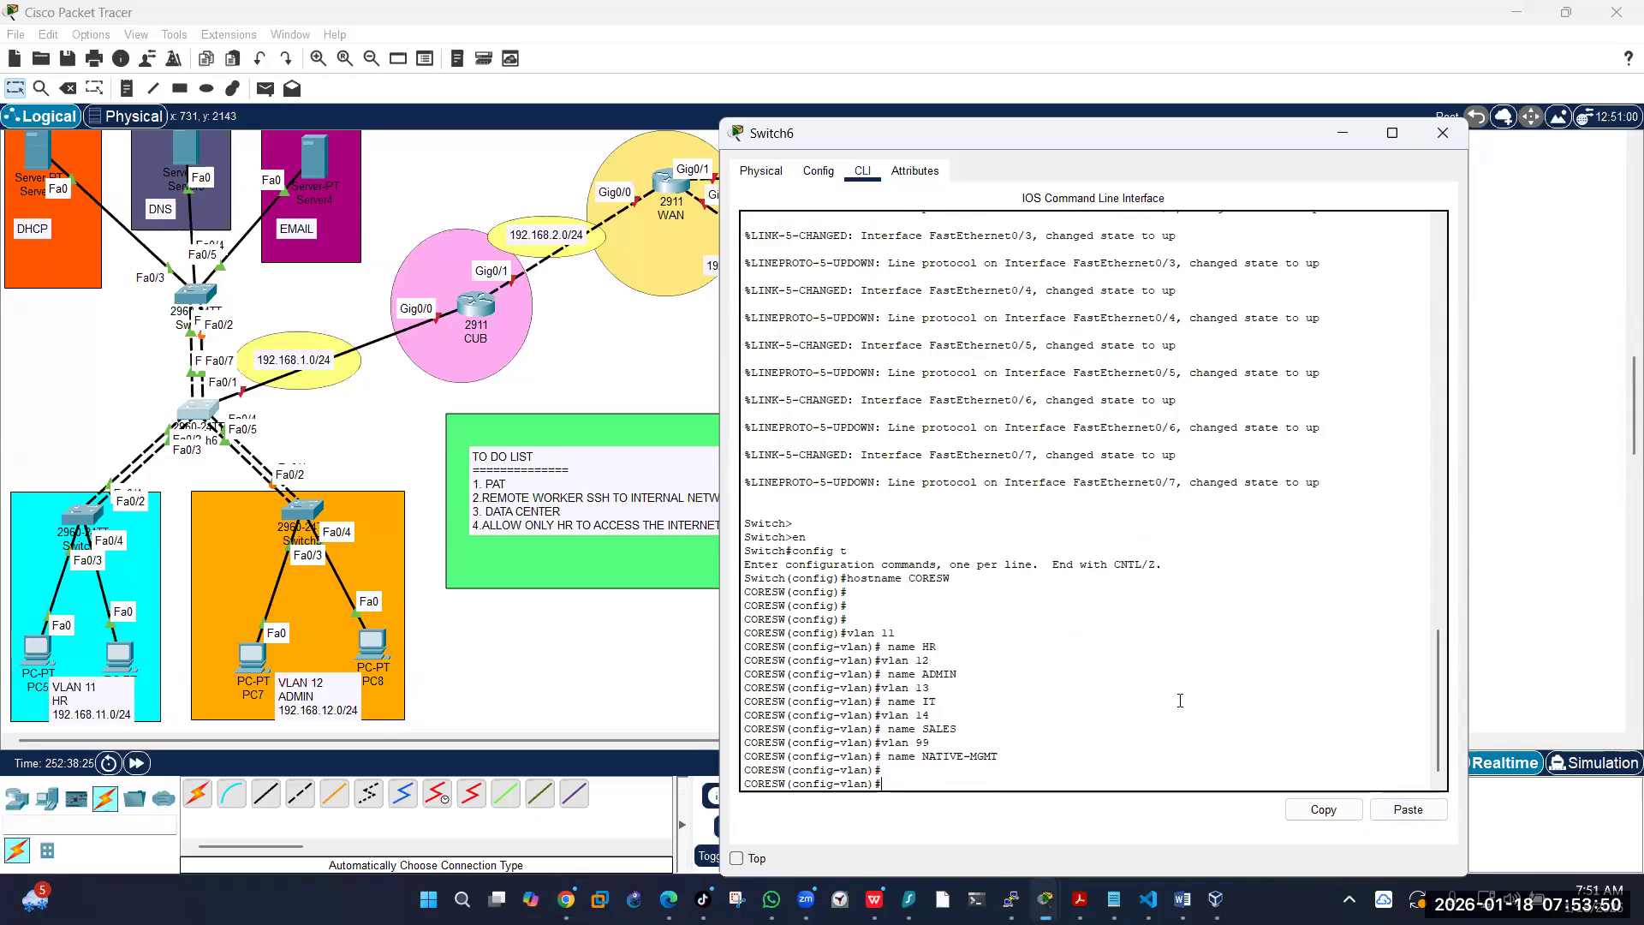
# Step: Create VLAN 999 named BLACKHOLE on CORESW and return to global configuration mode
pyautogui.write('VLAN 999')
pyautogui.press('Return')
pyautogui.write('B')
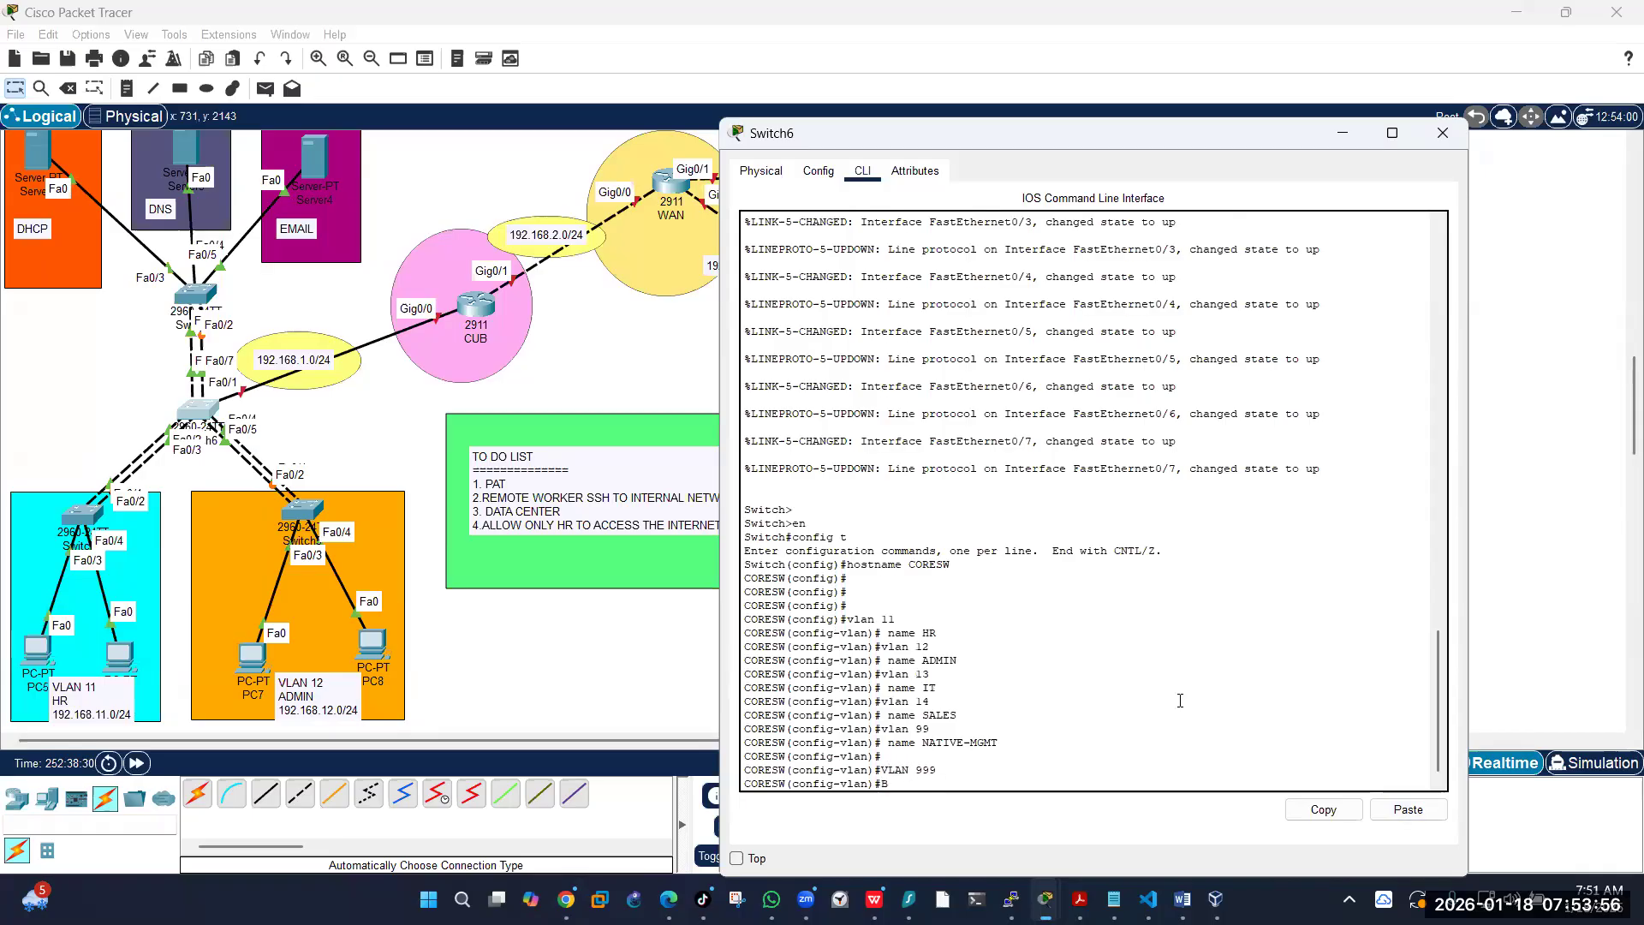
pyautogui.write('LA')
pyautogui.press('BackSpace')
pyautogui.press('BackSpace')
pyautogui.press('BackSpace')
pyautogui.write('name BLACKHOLE')
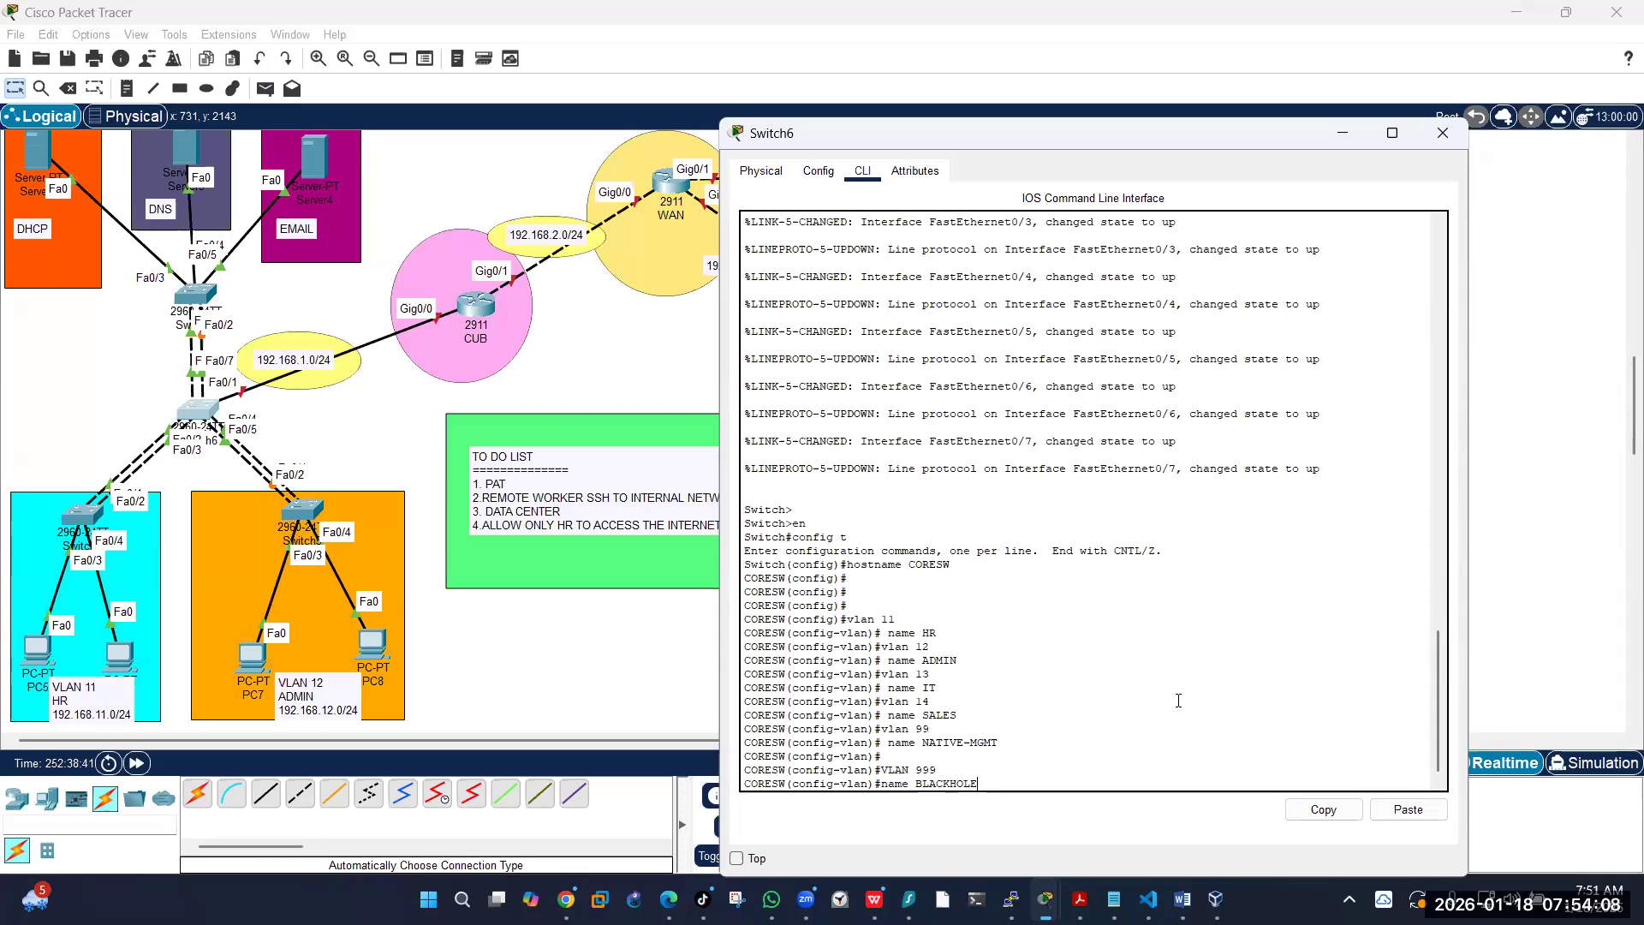
pyautogui.press('Return')
pyautogui.press('Return')
pyautogui.press('Return')
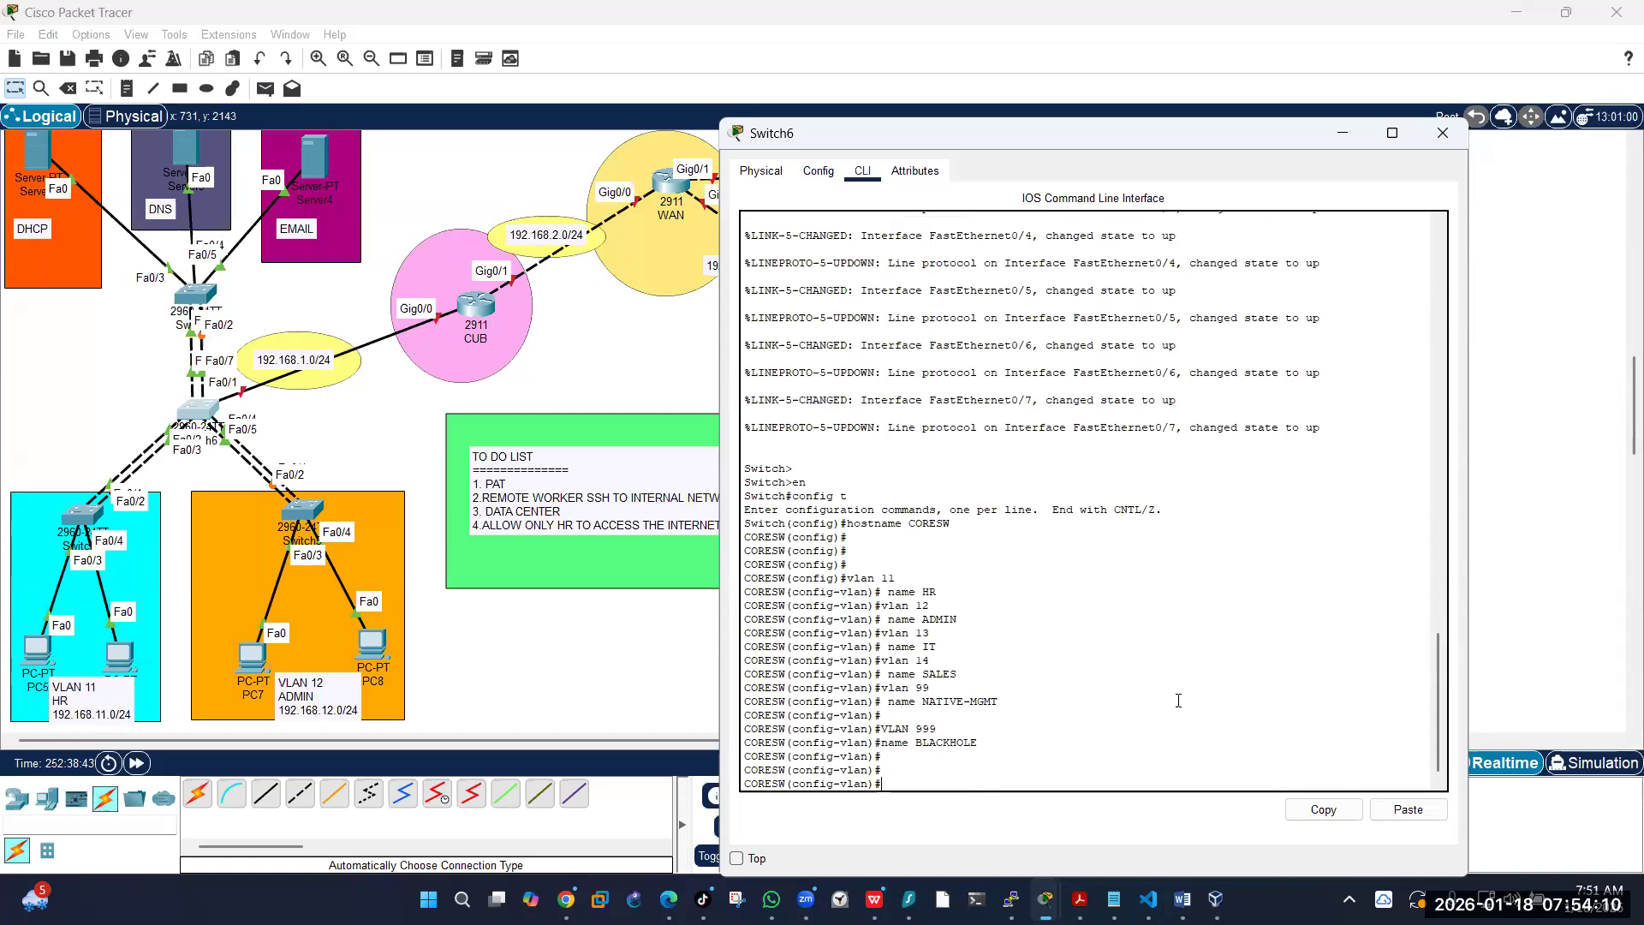
pyautogui.write('exit')
pyautogui.press('Return')
pyautogui.press('Return')
pyautogui.press('Return')
pyautogui.press('Return')
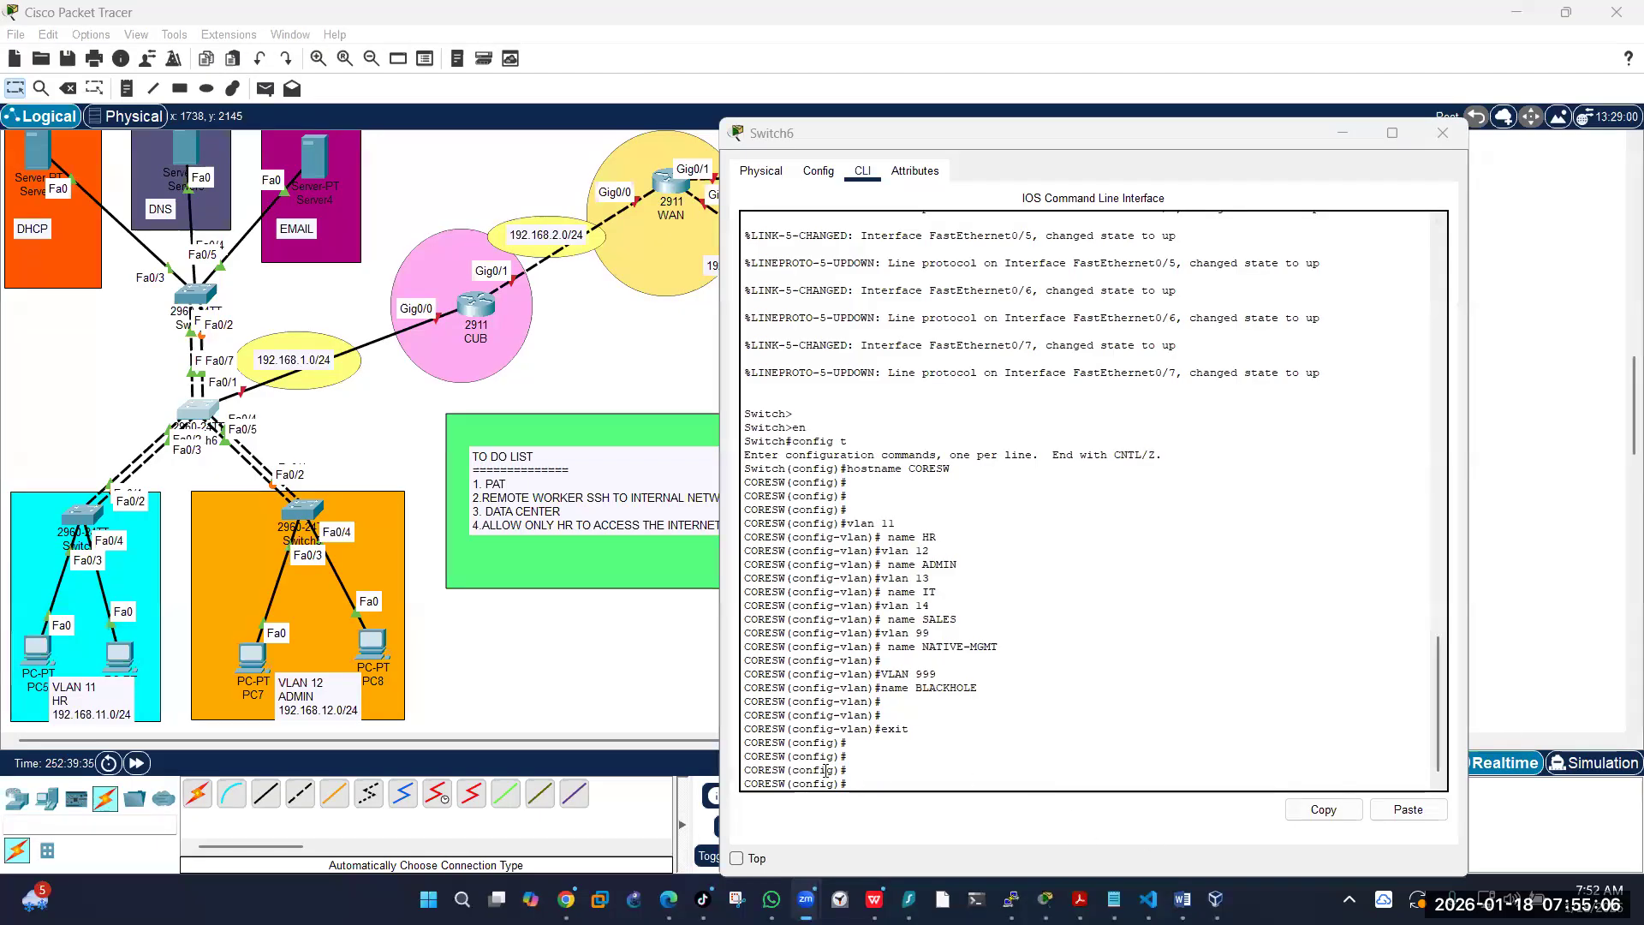
# Step: Leave configuration mode on CORESW and save the running configuration with wr
pyautogui.click(858, 783)
pyautogui.write('end')
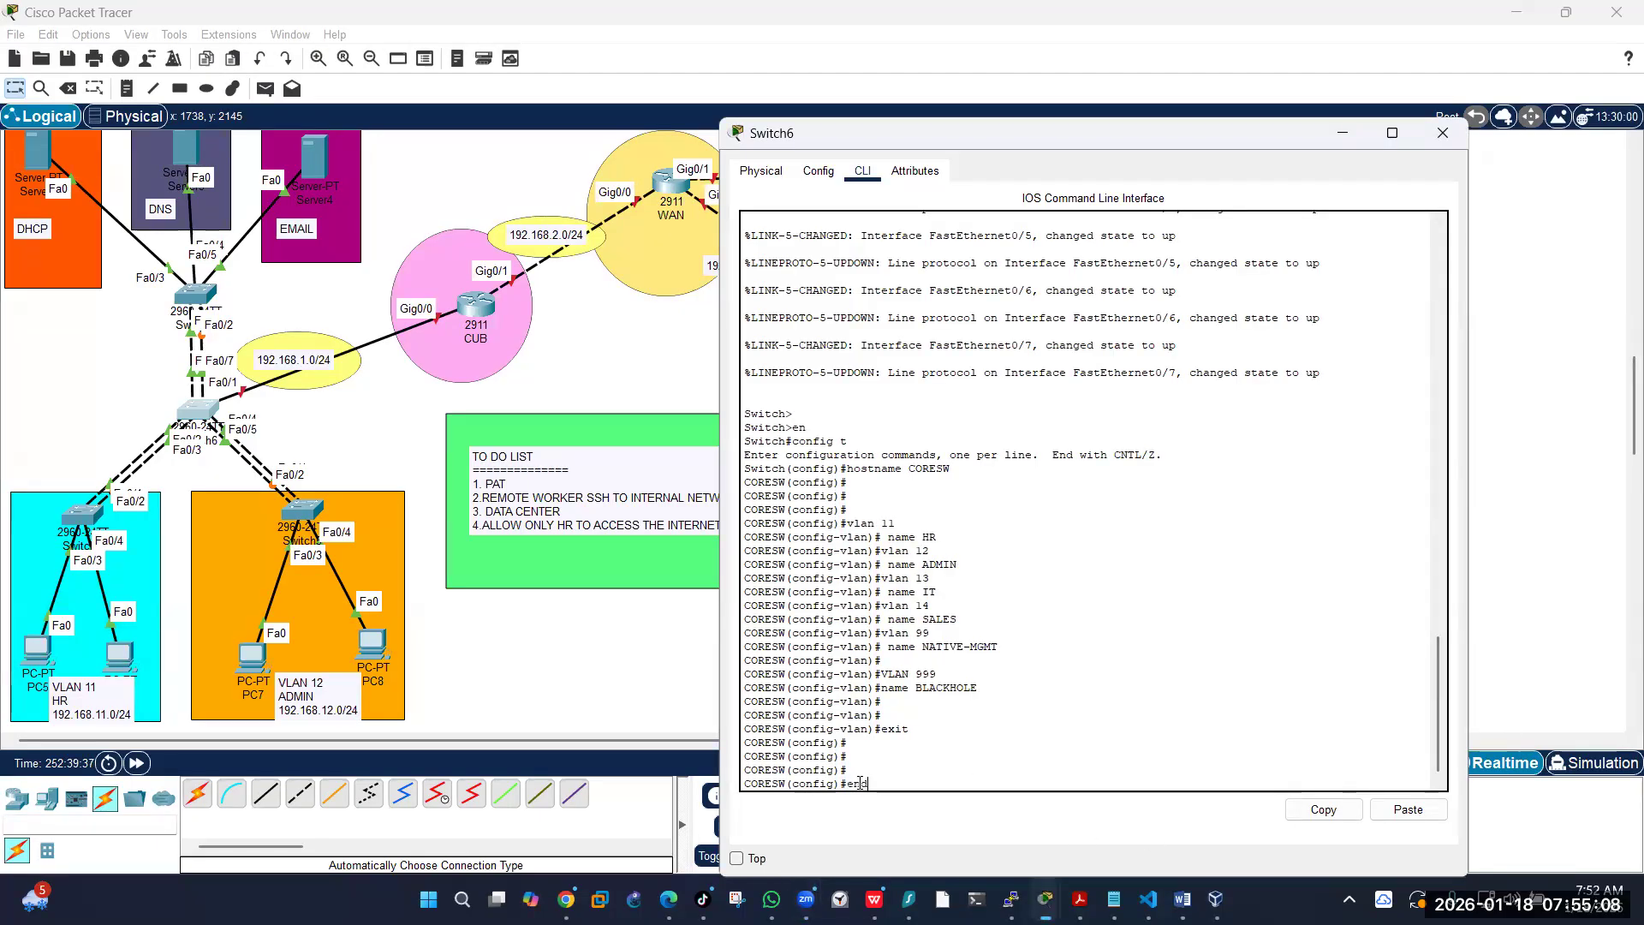
pyautogui.press('Return')
pyautogui.write('wr')
pyautogui.press('Return')
# Step: Check the VLANs on CORESW with show vlan brief, and close the switch window
pyautogui.write('show vlan')
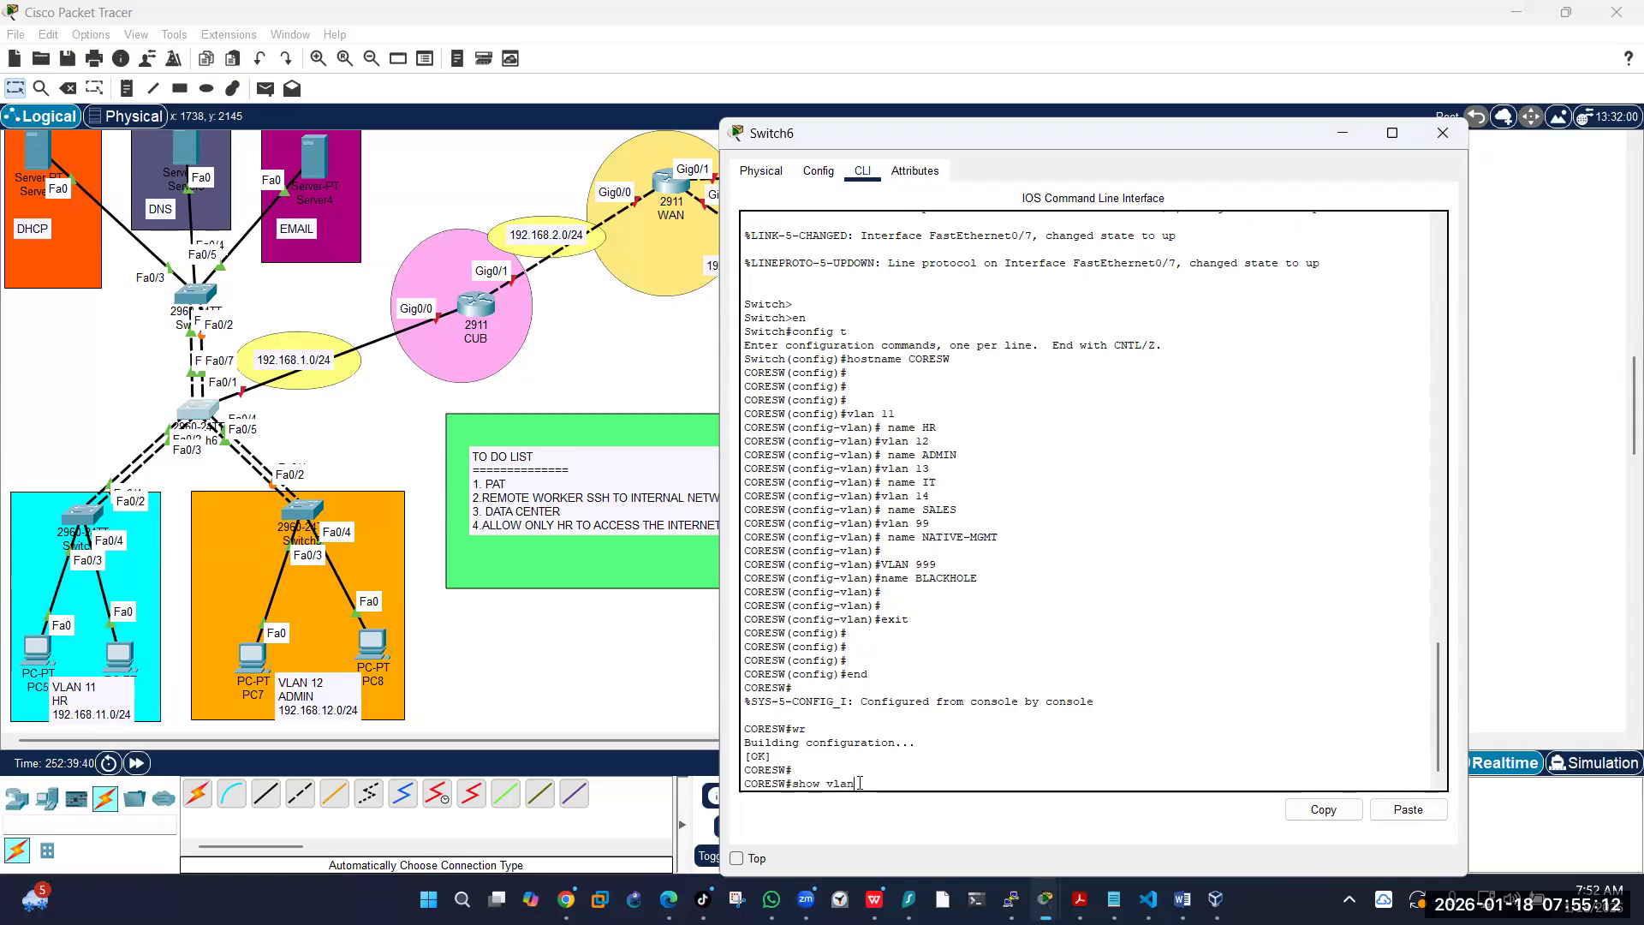
pyautogui.write(' brief')
pyautogui.press('Return')
pyautogui.press('Return')
pyautogui.press('Return')
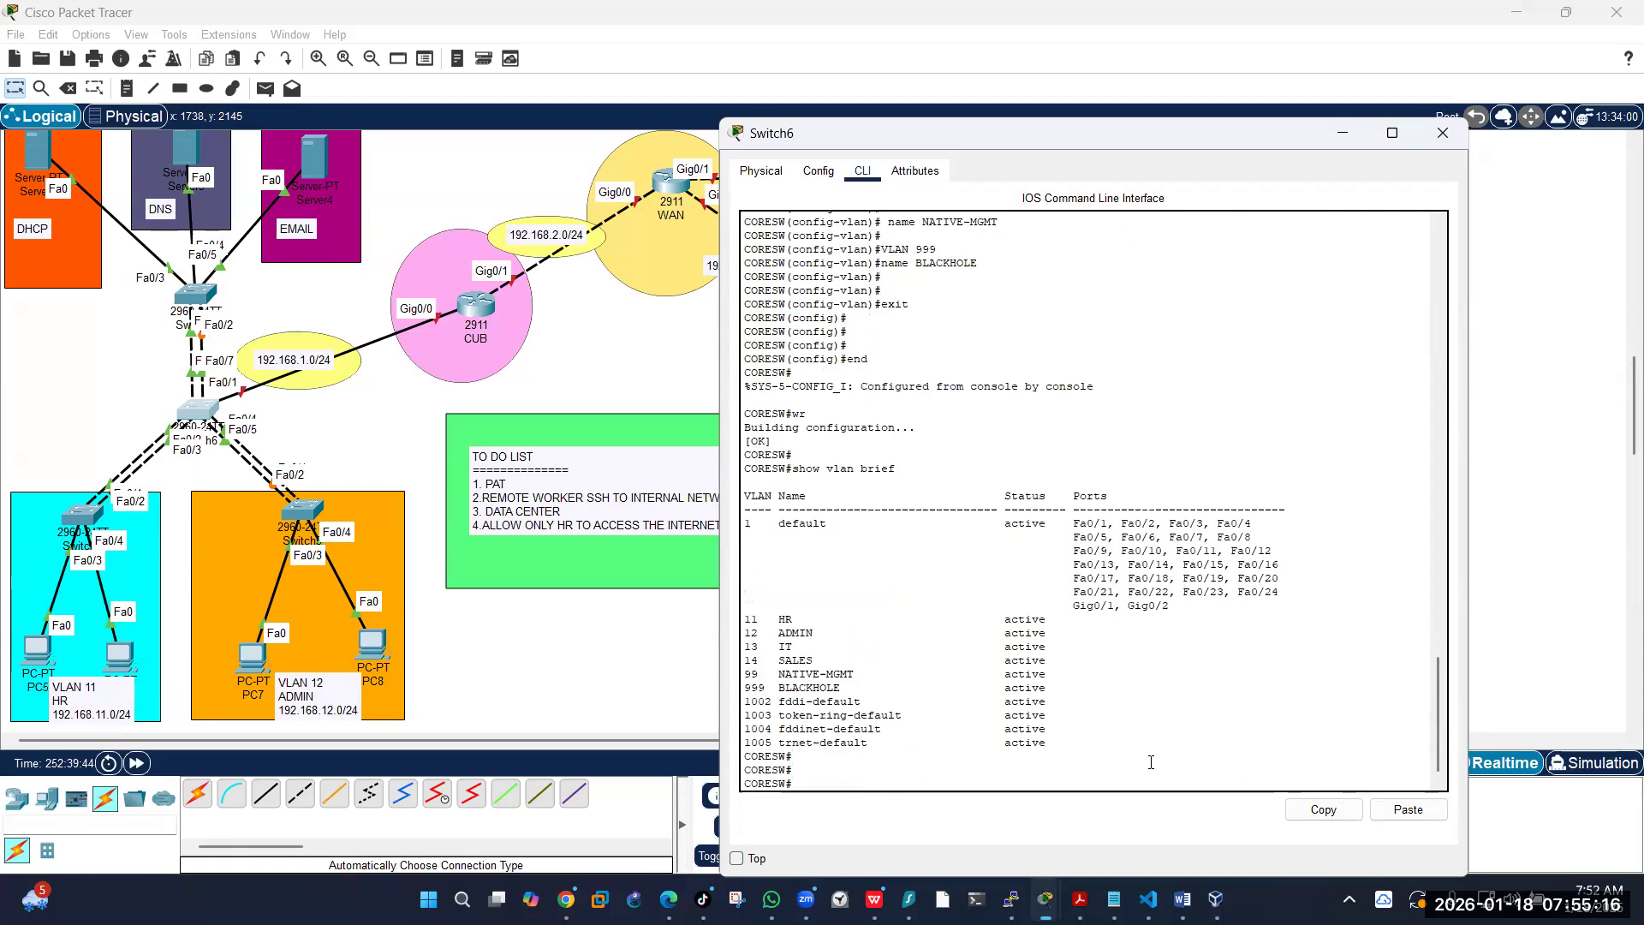
pyautogui.moveTo(747, 620); pyautogui.dragTo(765, 620)
pyautogui.click(751, 632)
pyautogui.click(1356, 137)
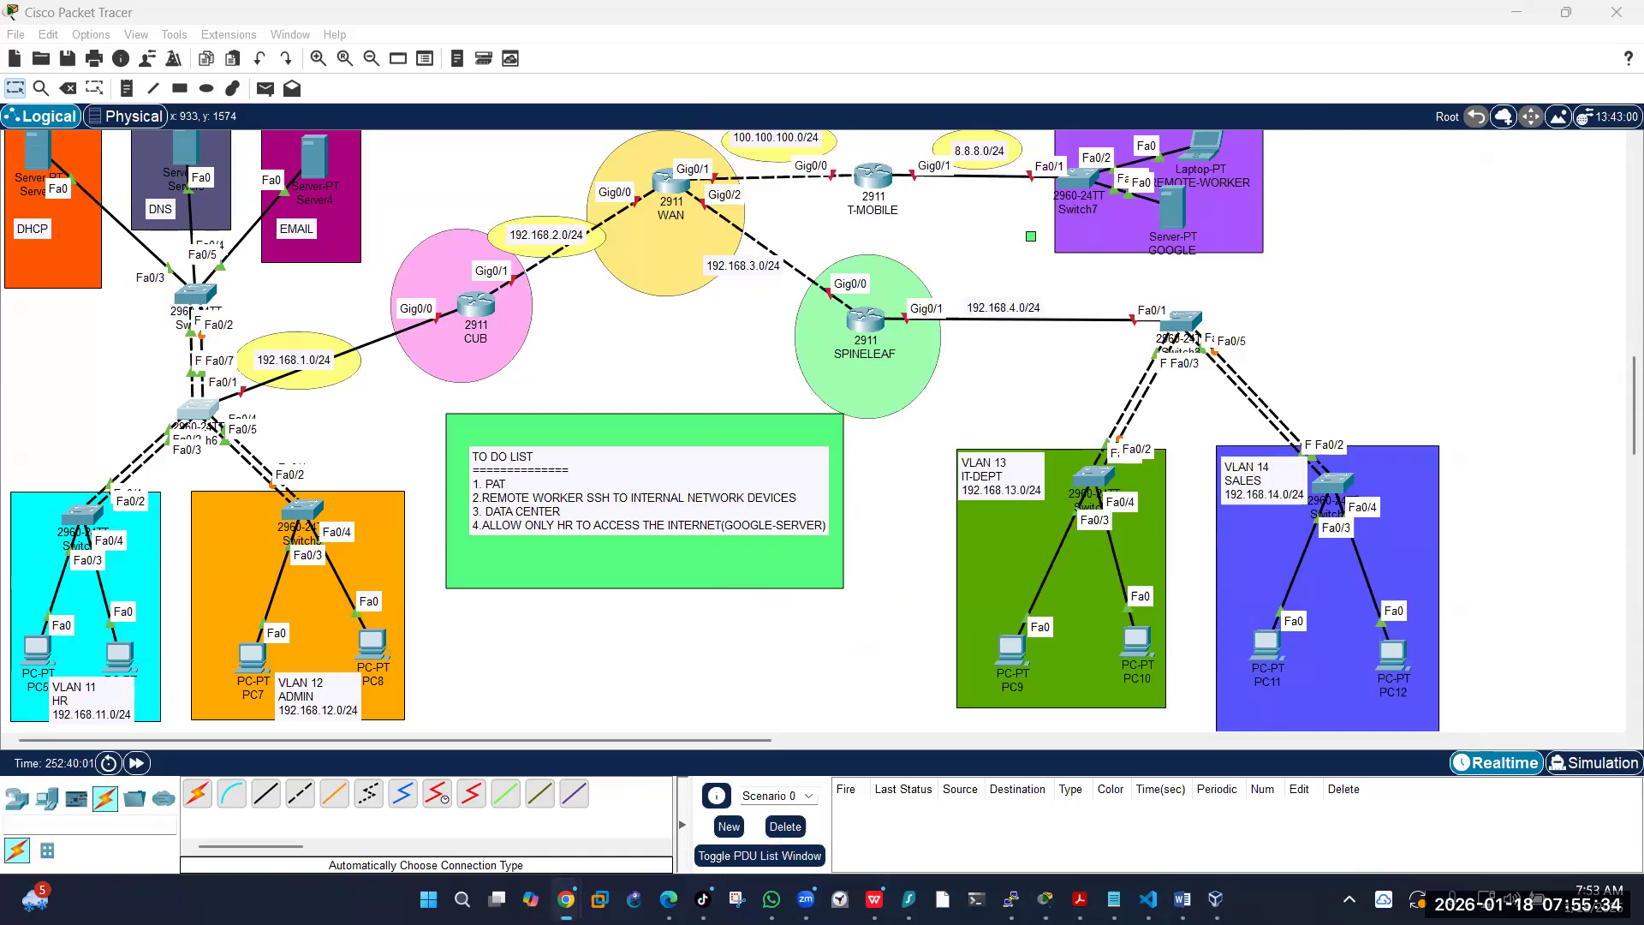
# Step: Open the command line of Switch4 in the VLAN 11 HR area and enter global configuration mode
pyautogui.click(85, 521)
pyautogui.click(719, 167)
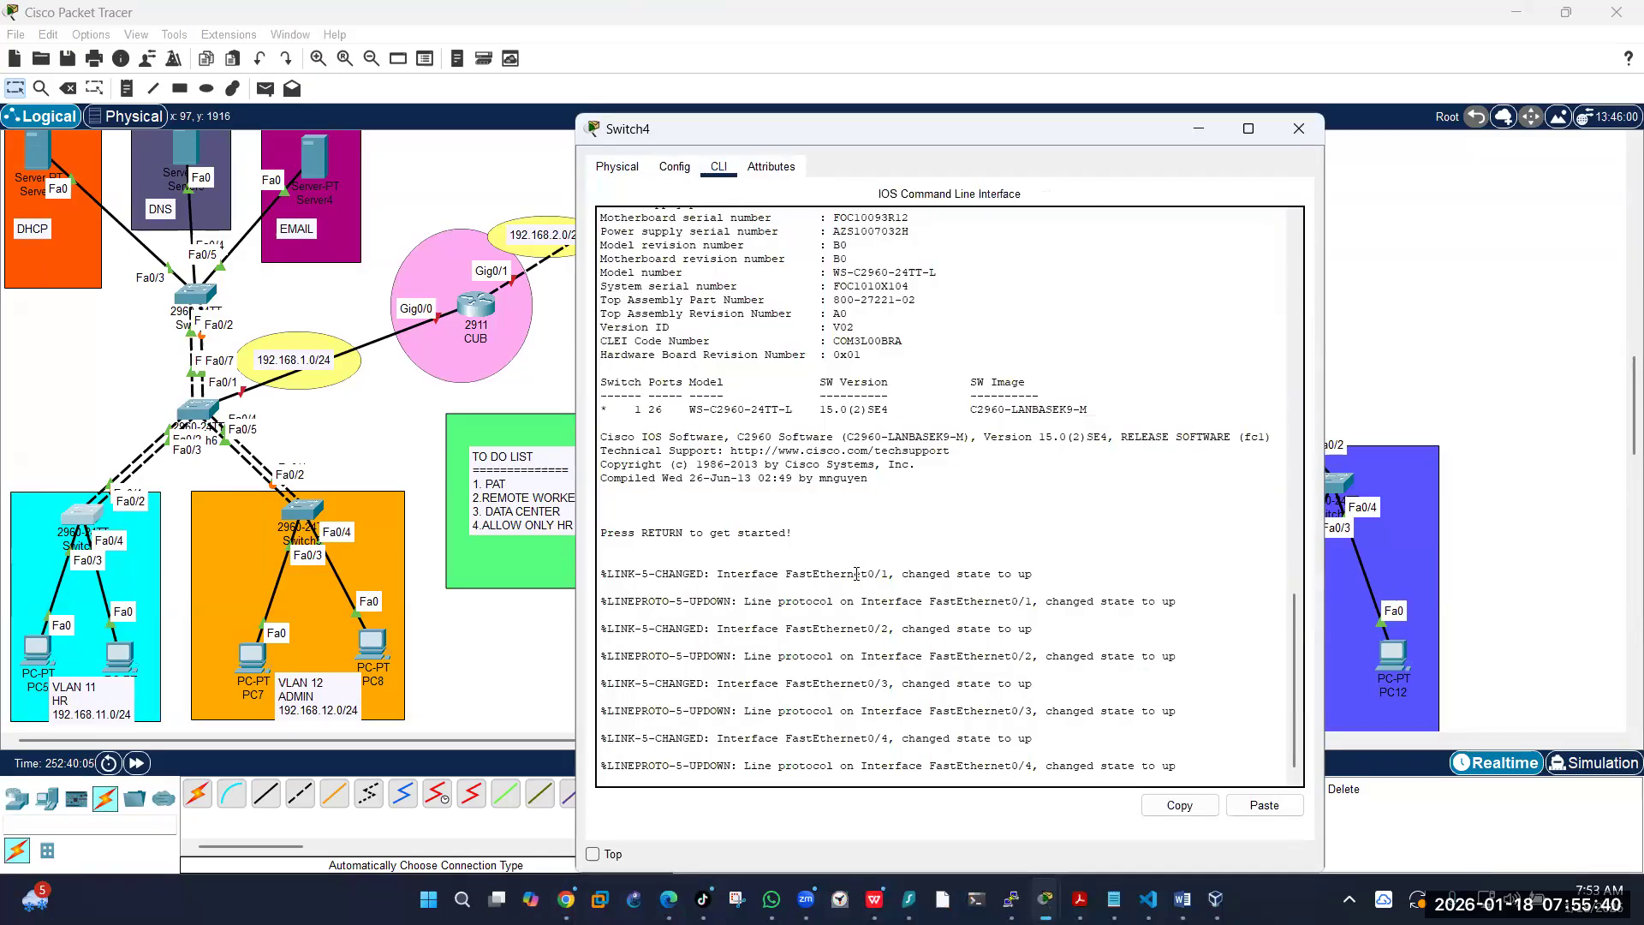
pyautogui.press('Return')
pyautogui.press('Return')
pyautogui.write('en')
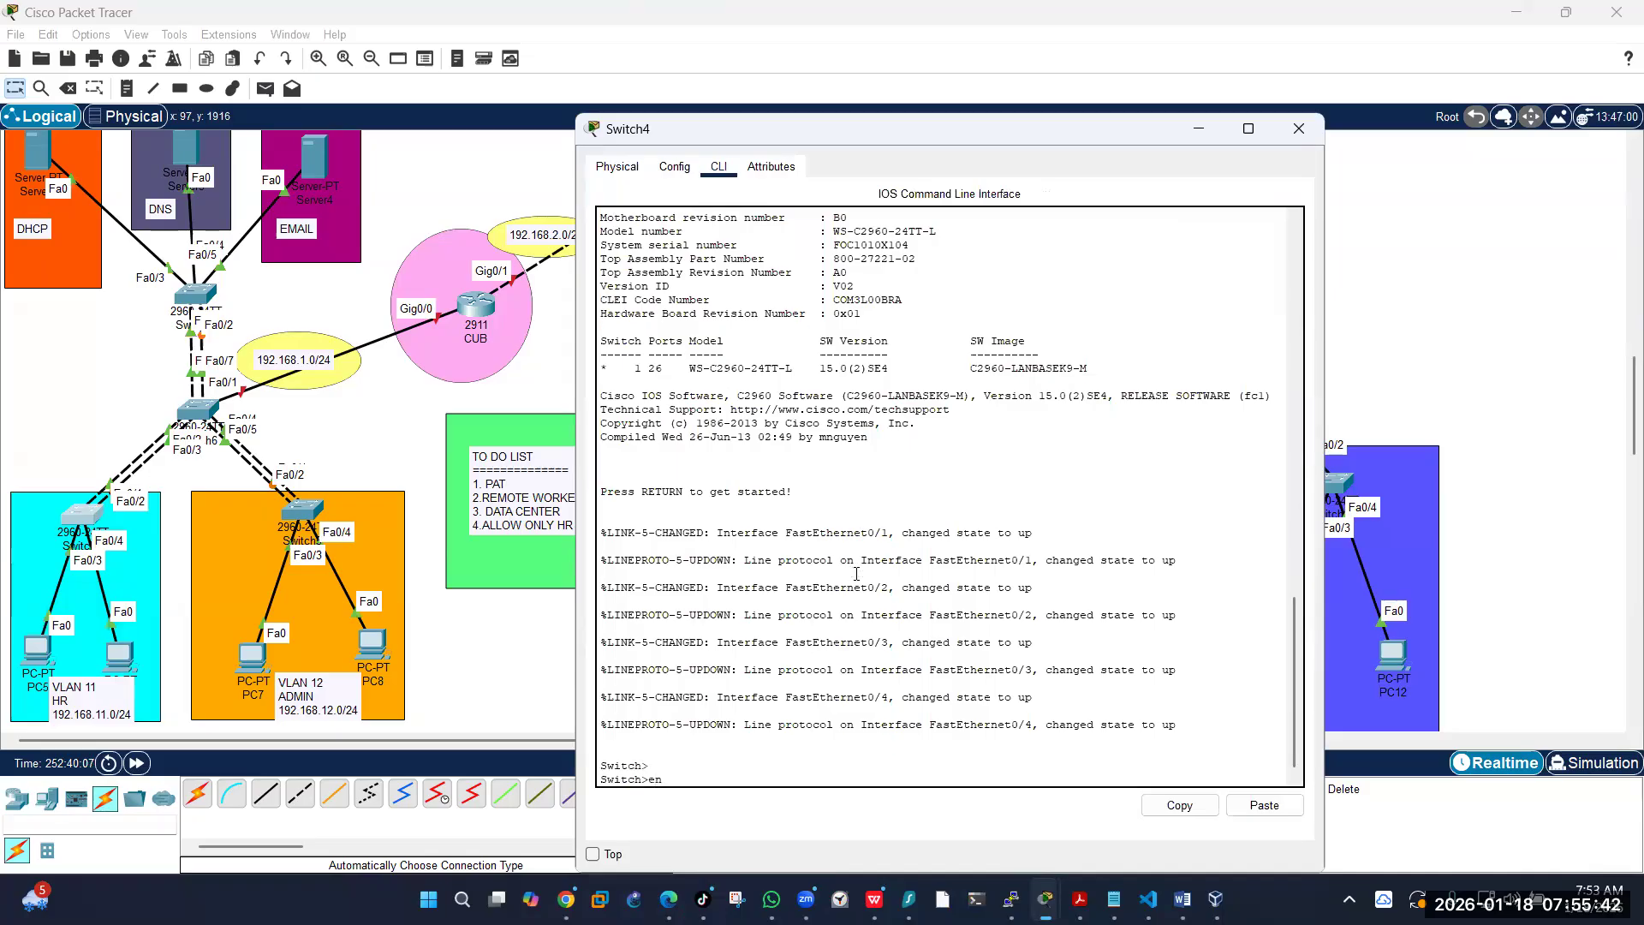
pyautogui.press('Return')
pyautogui.write('config t')
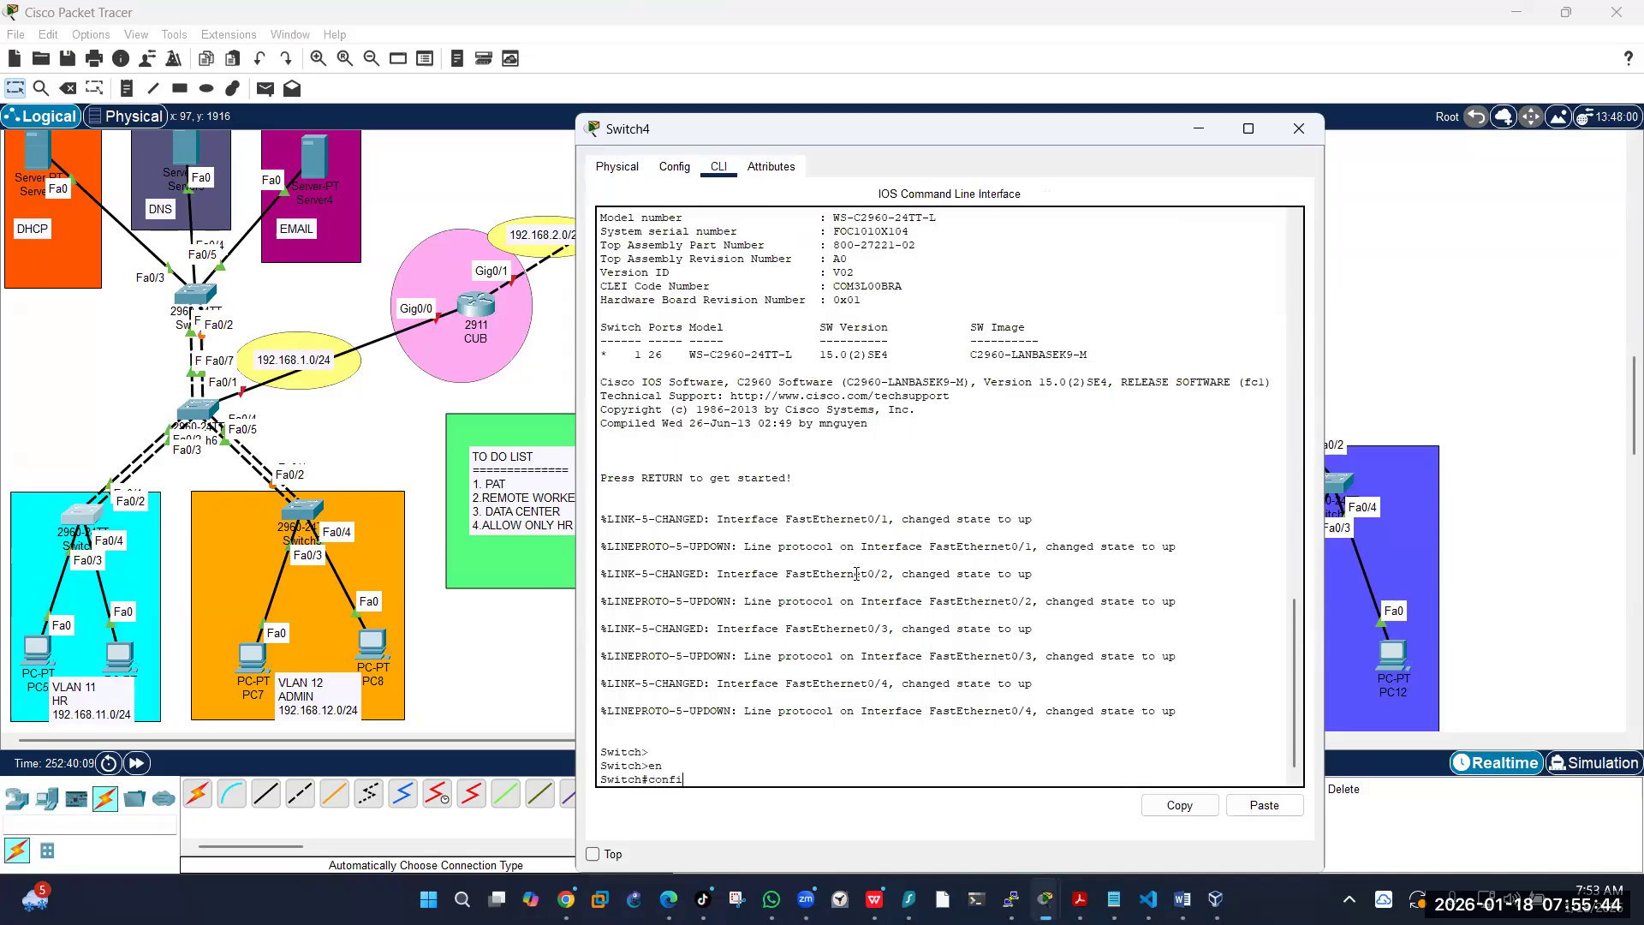
pyautogui.press('Return')
# Step: Set the hostname of Switch4 to ACCESSSW
pyautogui.write('h')
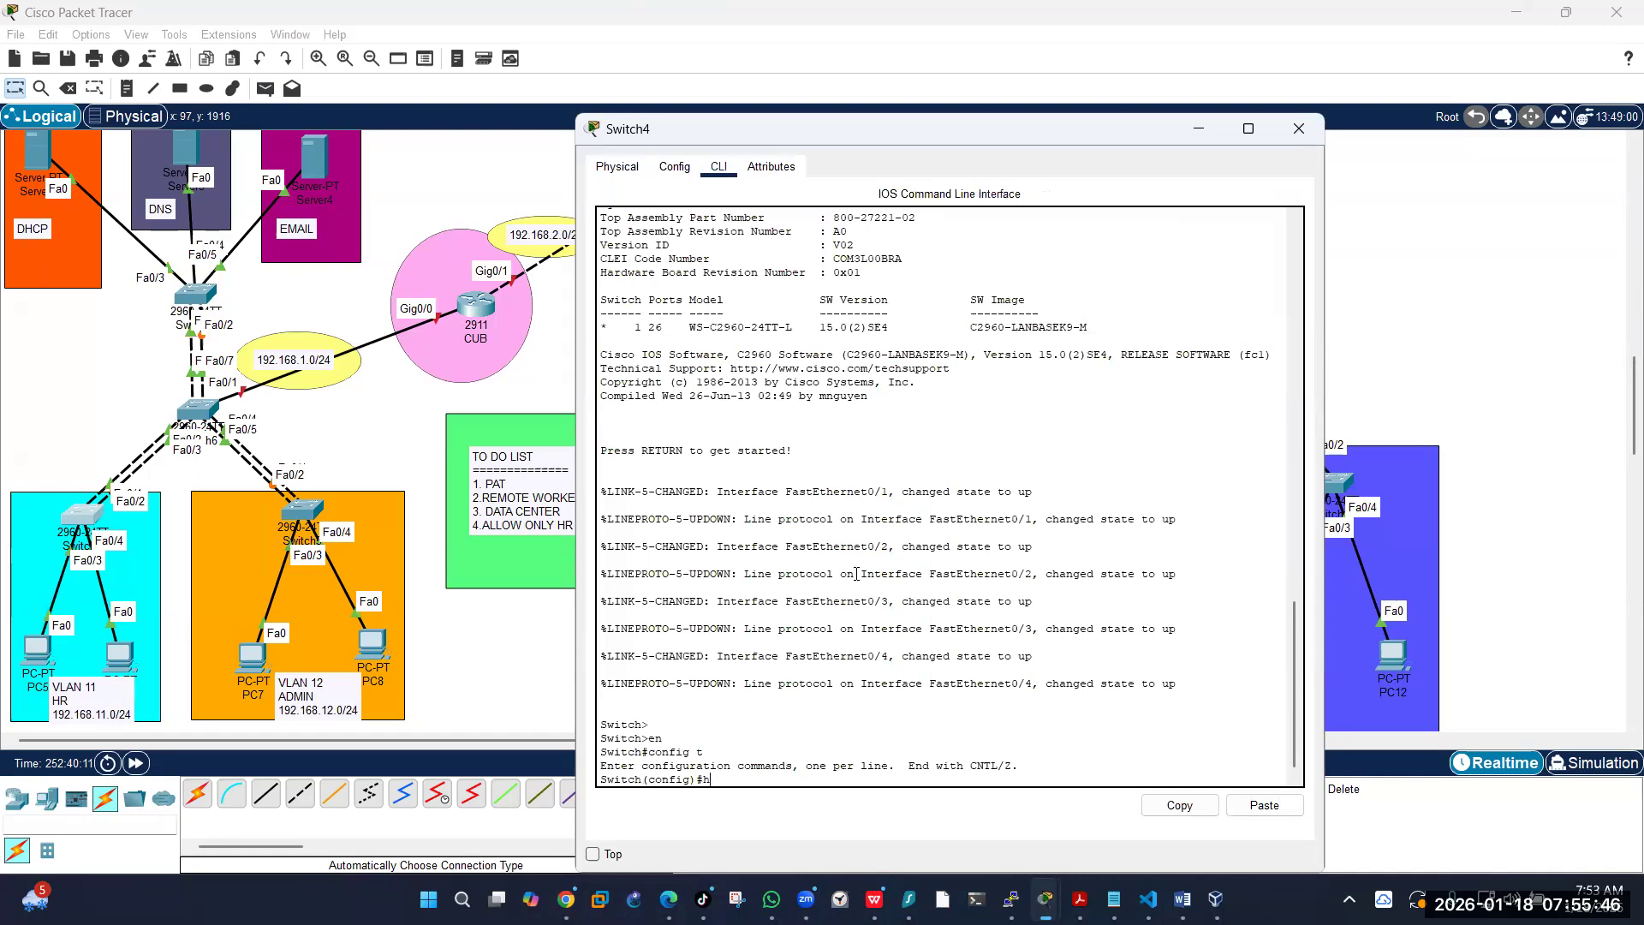
pyautogui.write('ostname ACCESSSW')
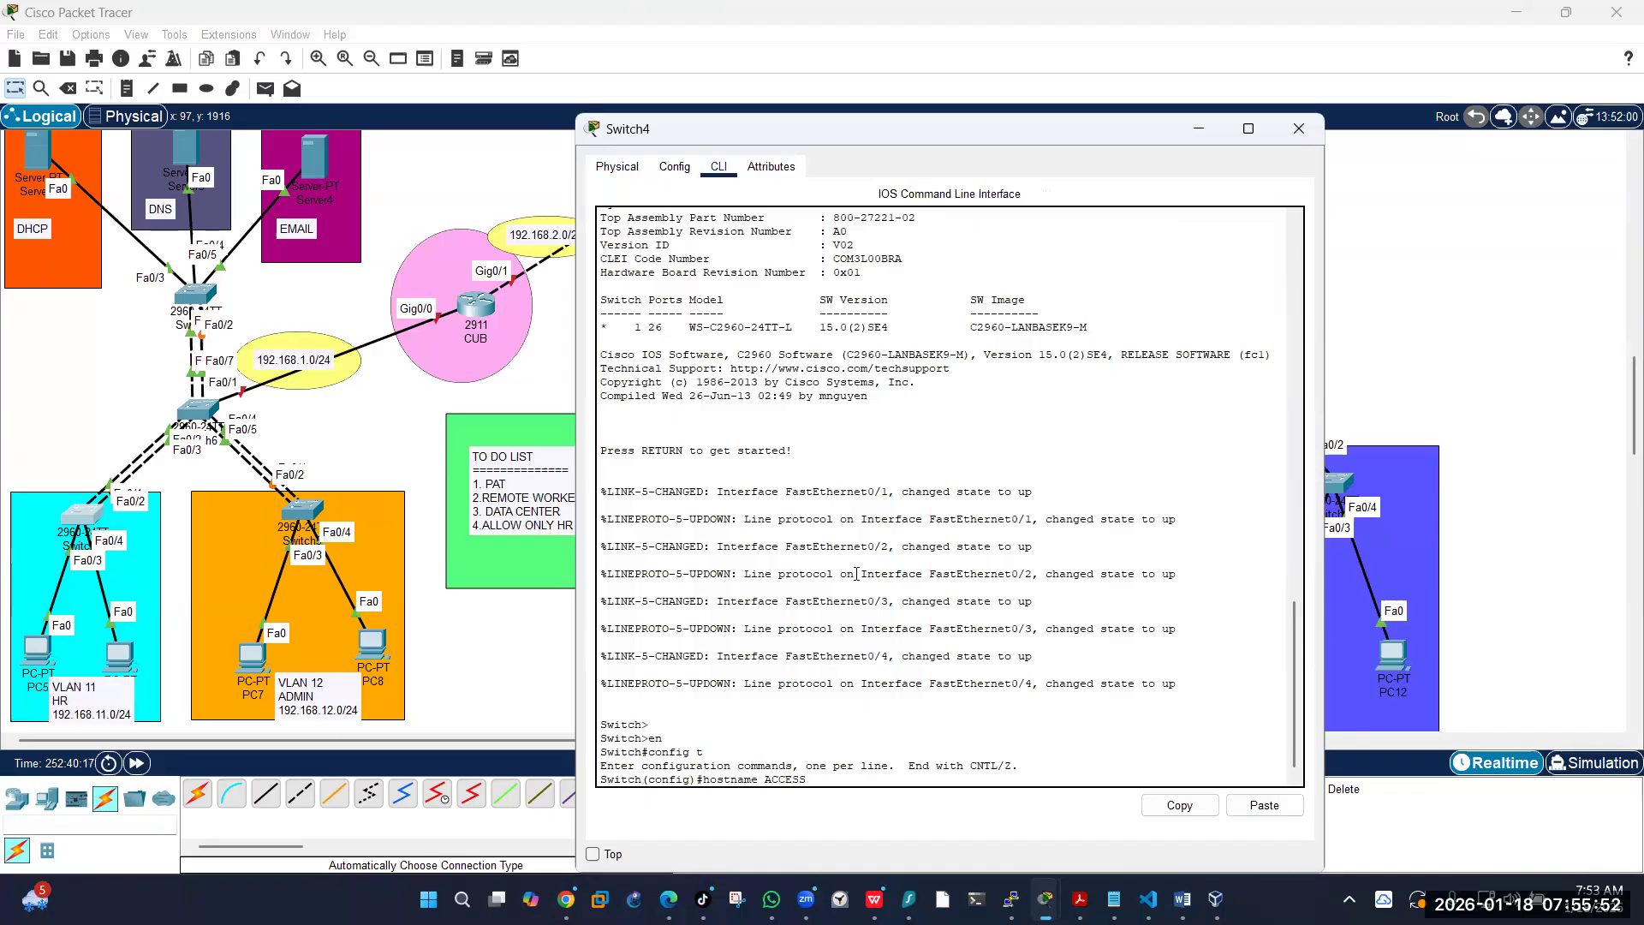
pyautogui.press('Return')
pyautogui.press('Return')
pyautogui.press('Return')
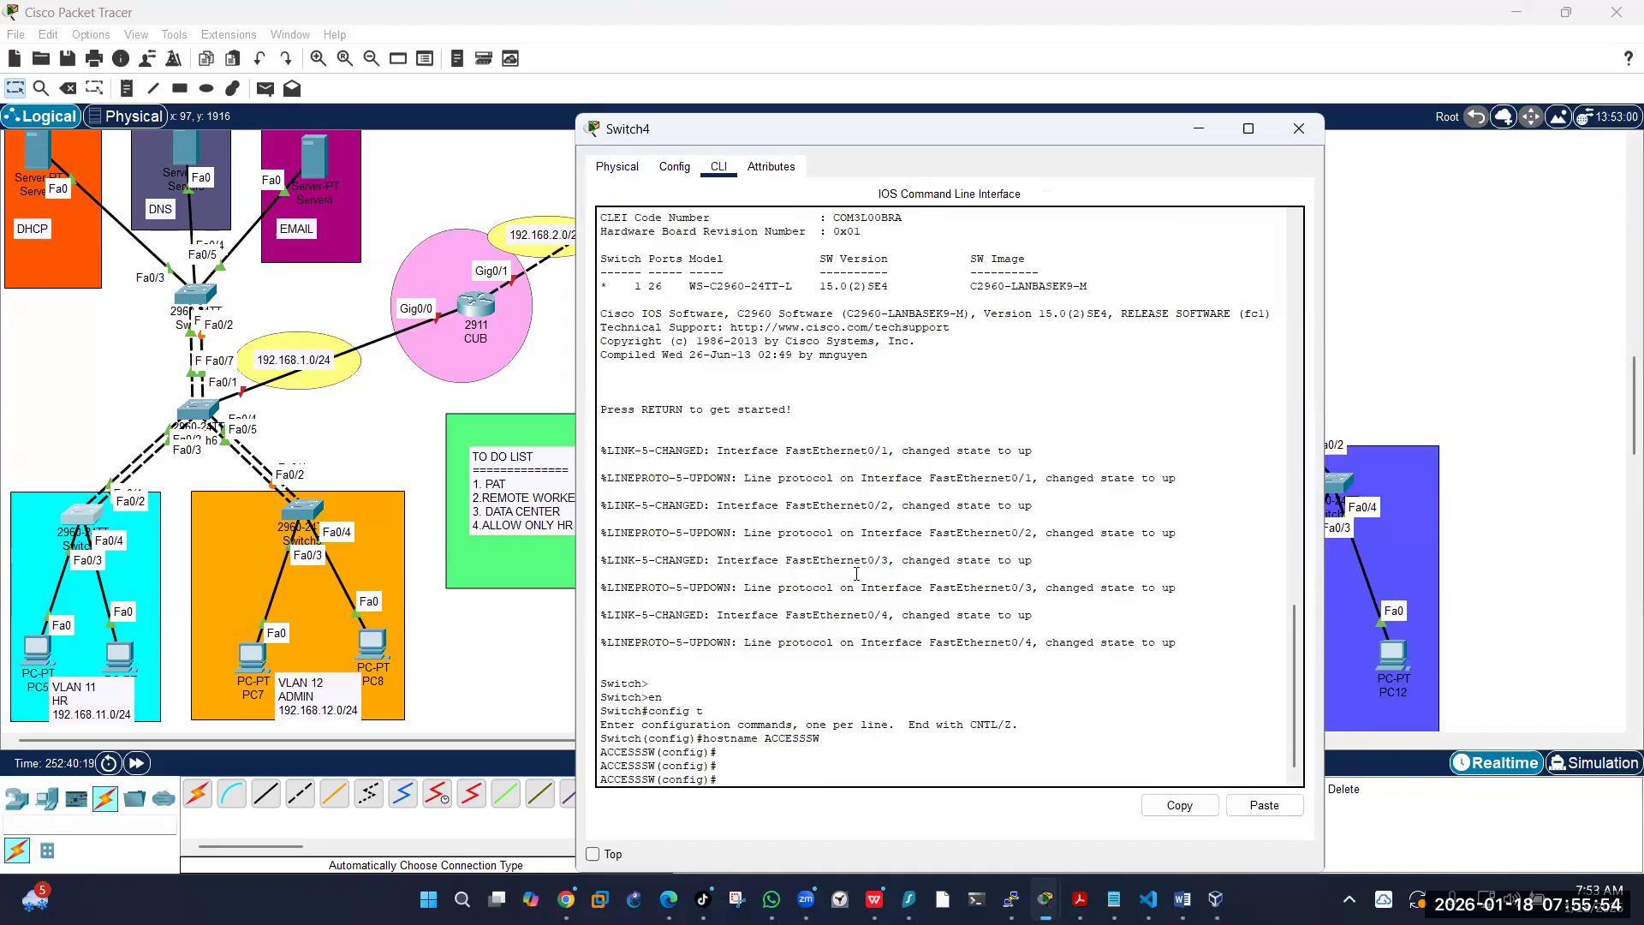
# Step: Paste the same VLAN commands into Switch4, creating VLANs 11 HR, 12 ADMIN, 13 IT, 14 SALES and 99 NATIVE-MGMT
pyautogui.click(1264, 805)
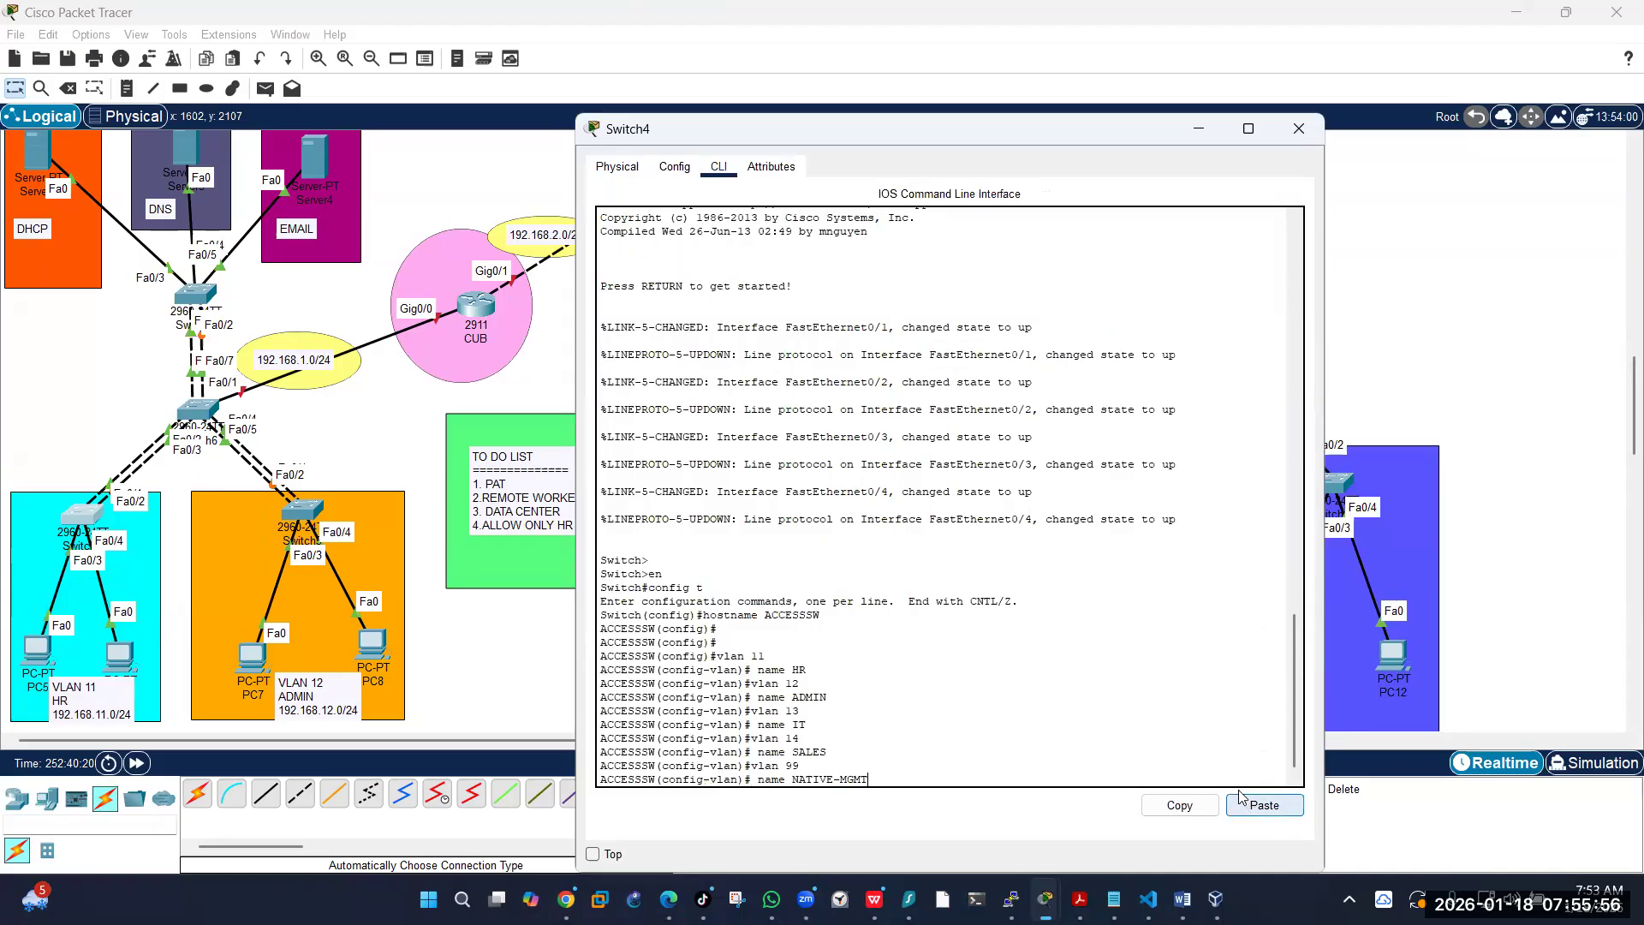
pyautogui.press('Return')
pyautogui.press('Return')
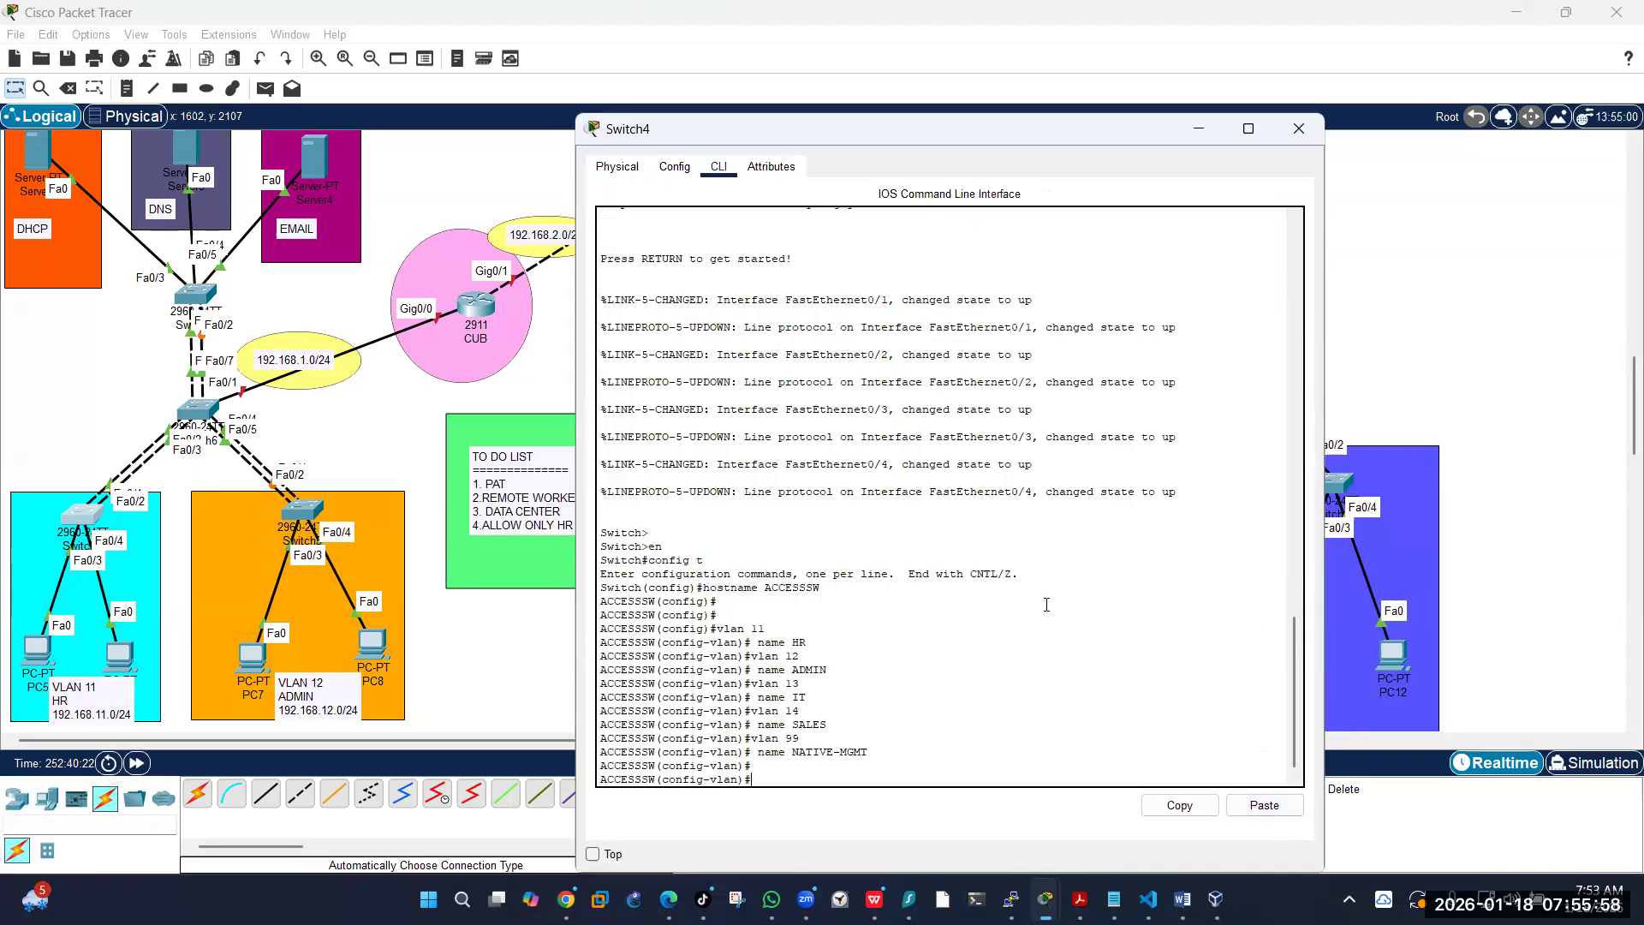
# Step: Create VLAN 999 named BLACKHOLE on Switch4
pyautogui.write('vlan 999')
pyautogui.press('Return')
pyautogui.write('name ')
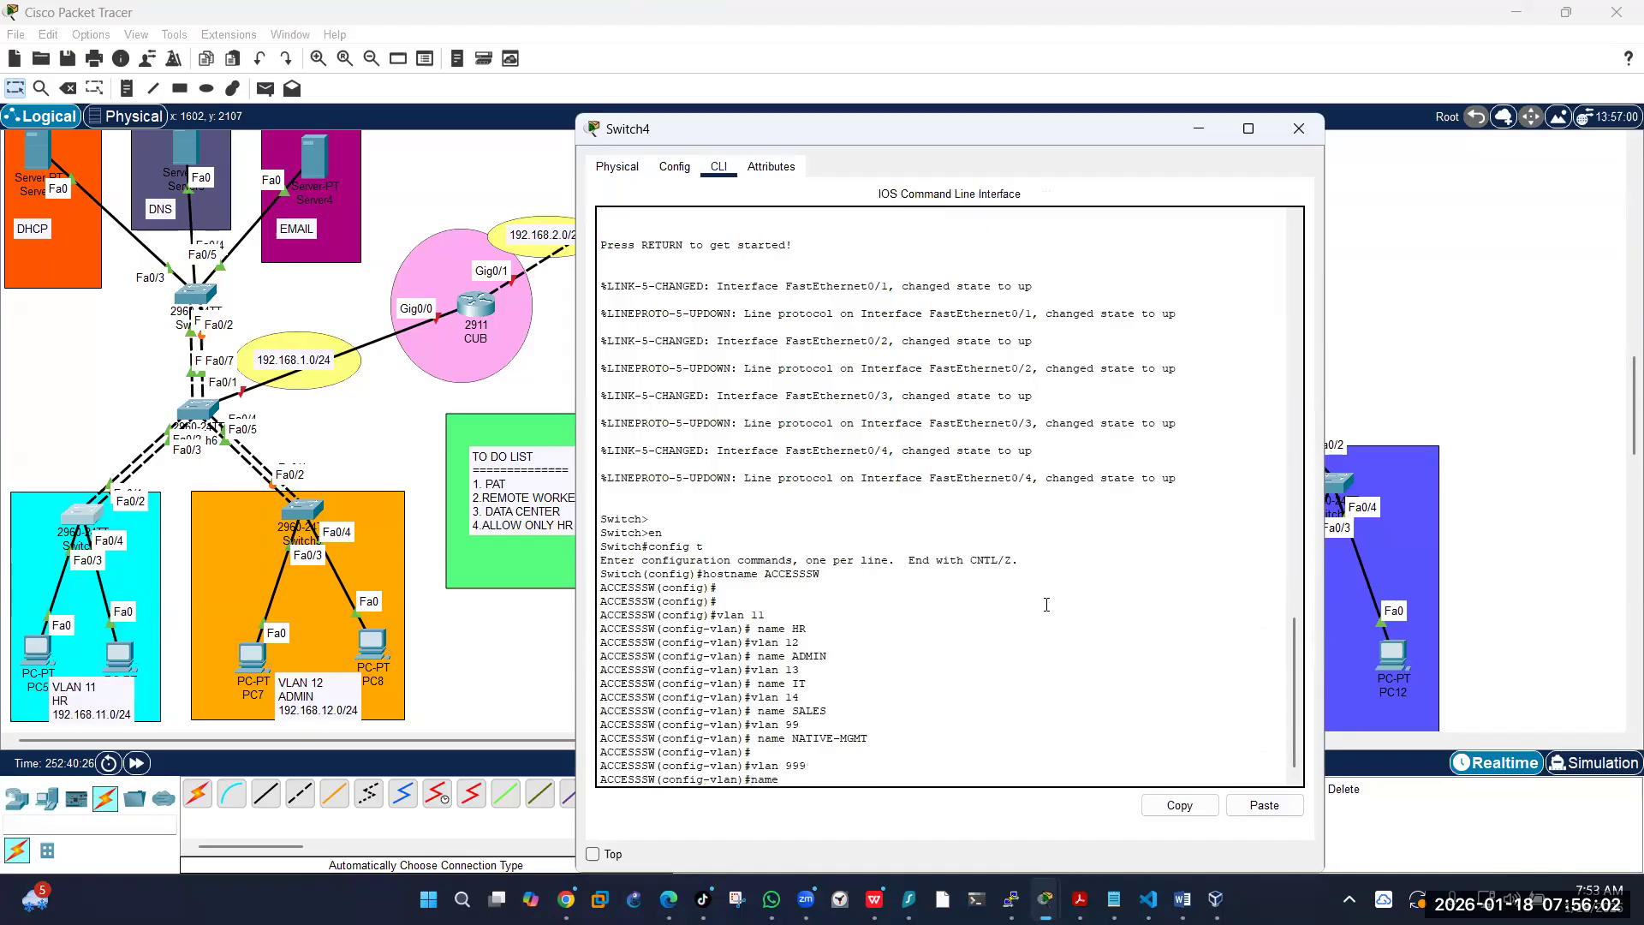
pyautogui.write('BLA')
pyautogui.write('CKH')
pyautogui.write('OM')
pyautogui.write('KE')
pyautogui.press('BackSpace')
pyautogui.press('BackSpace')
pyautogui.write('LE')
pyautogui.press('Return')
pyautogui.press('Return')
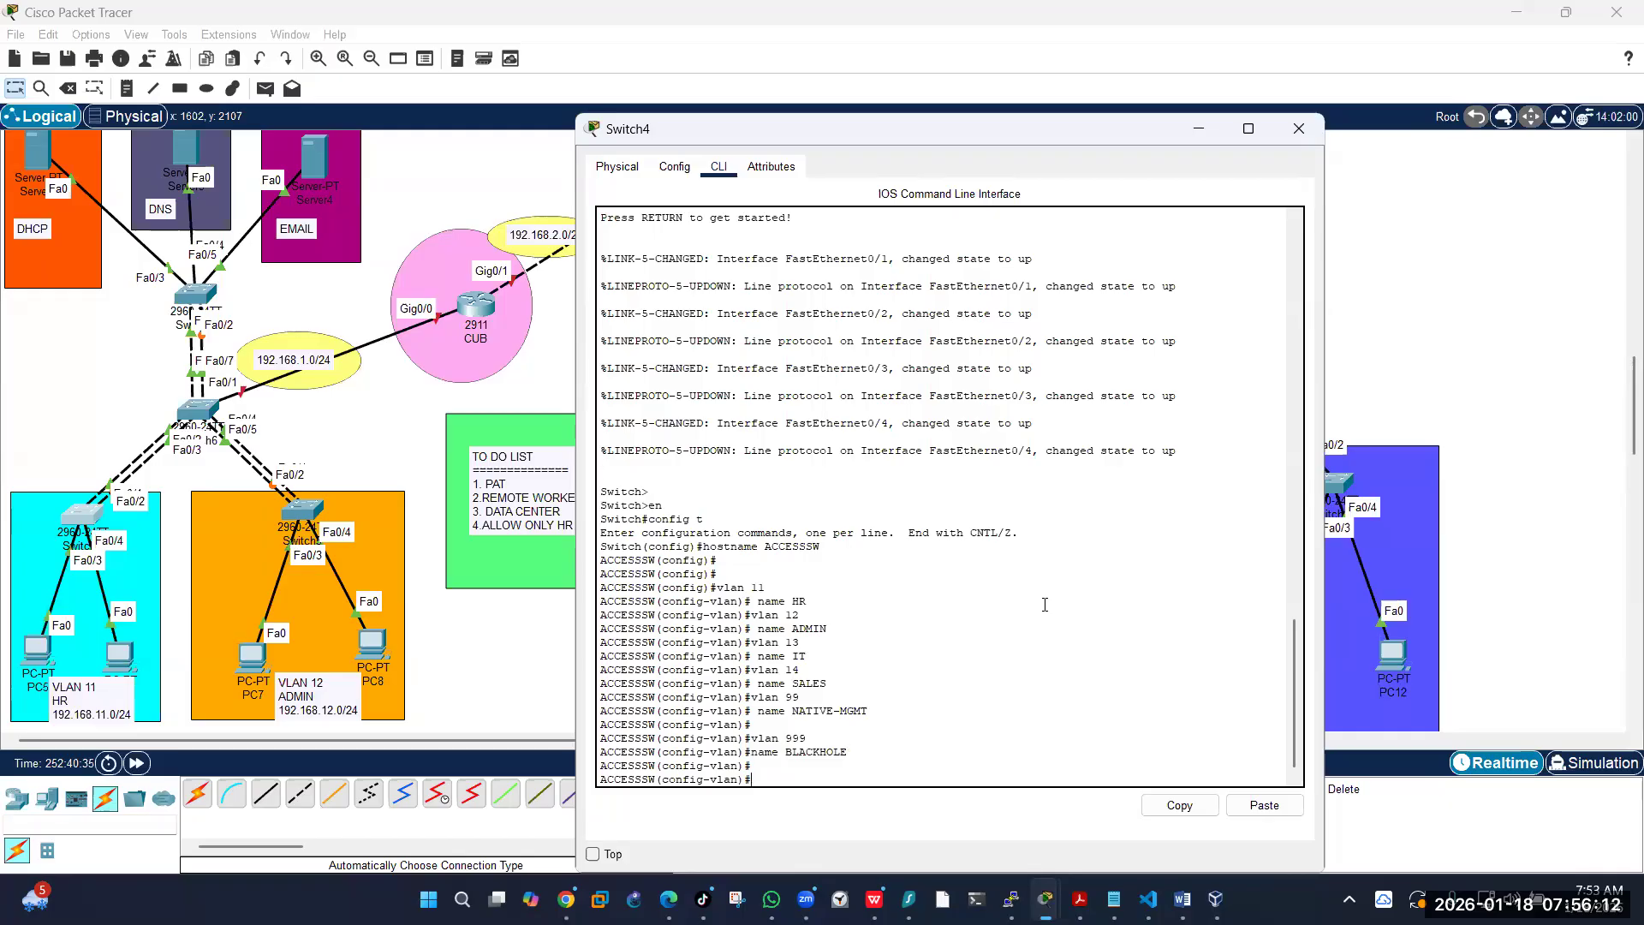
# Step: Leave configuration mode on Switch4, save its configuration with WR, and close its window
pyautogui.write('END')
pyautogui.press('Return')
pyautogui.write('WR')
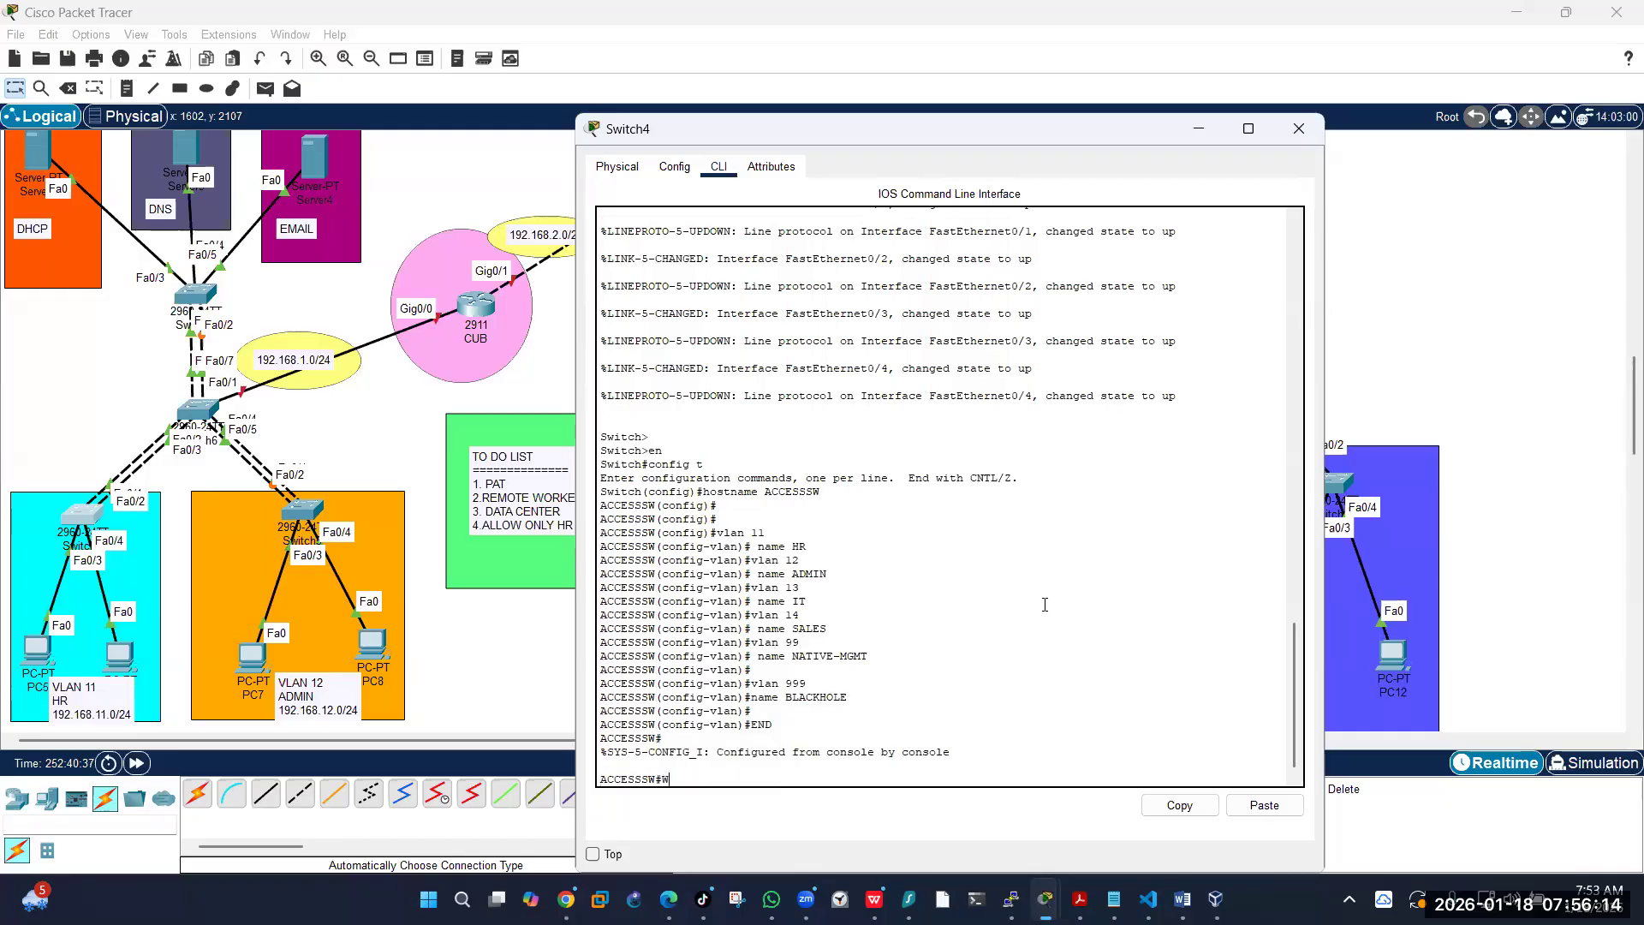
pyautogui.press('Return')
pyautogui.press('Return')
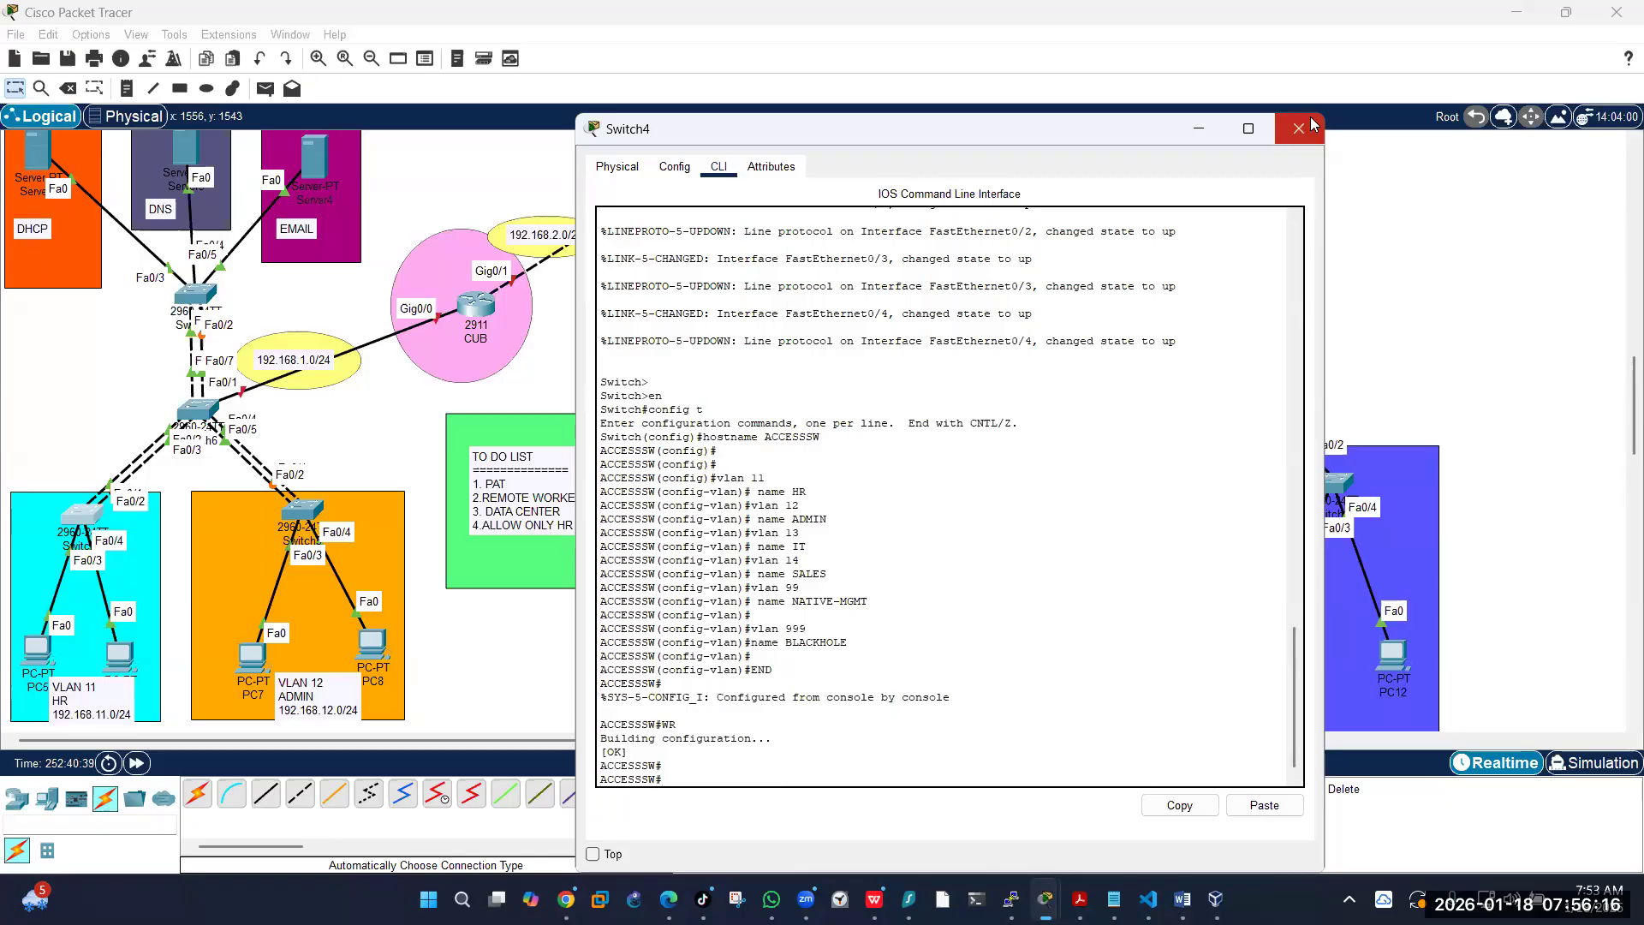
# Step: Open the command line of Switch5 in the VLAN 12 ADMIN area and enter global configuration mode
pyautogui.click(305, 512)
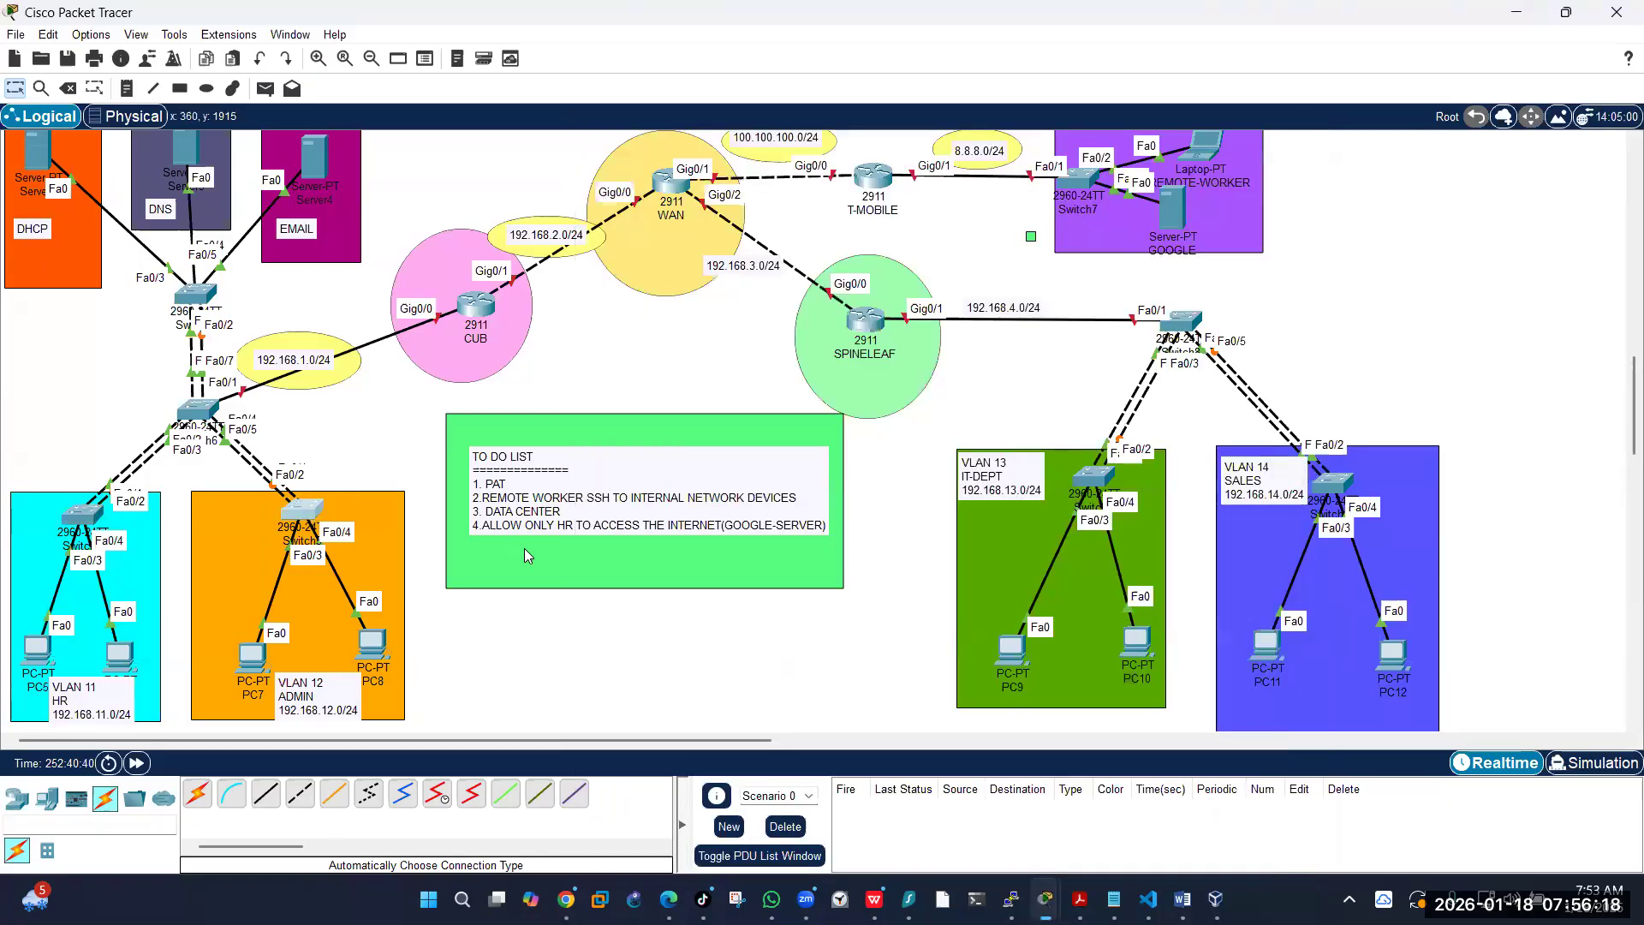
pyautogui.click(720, 166)
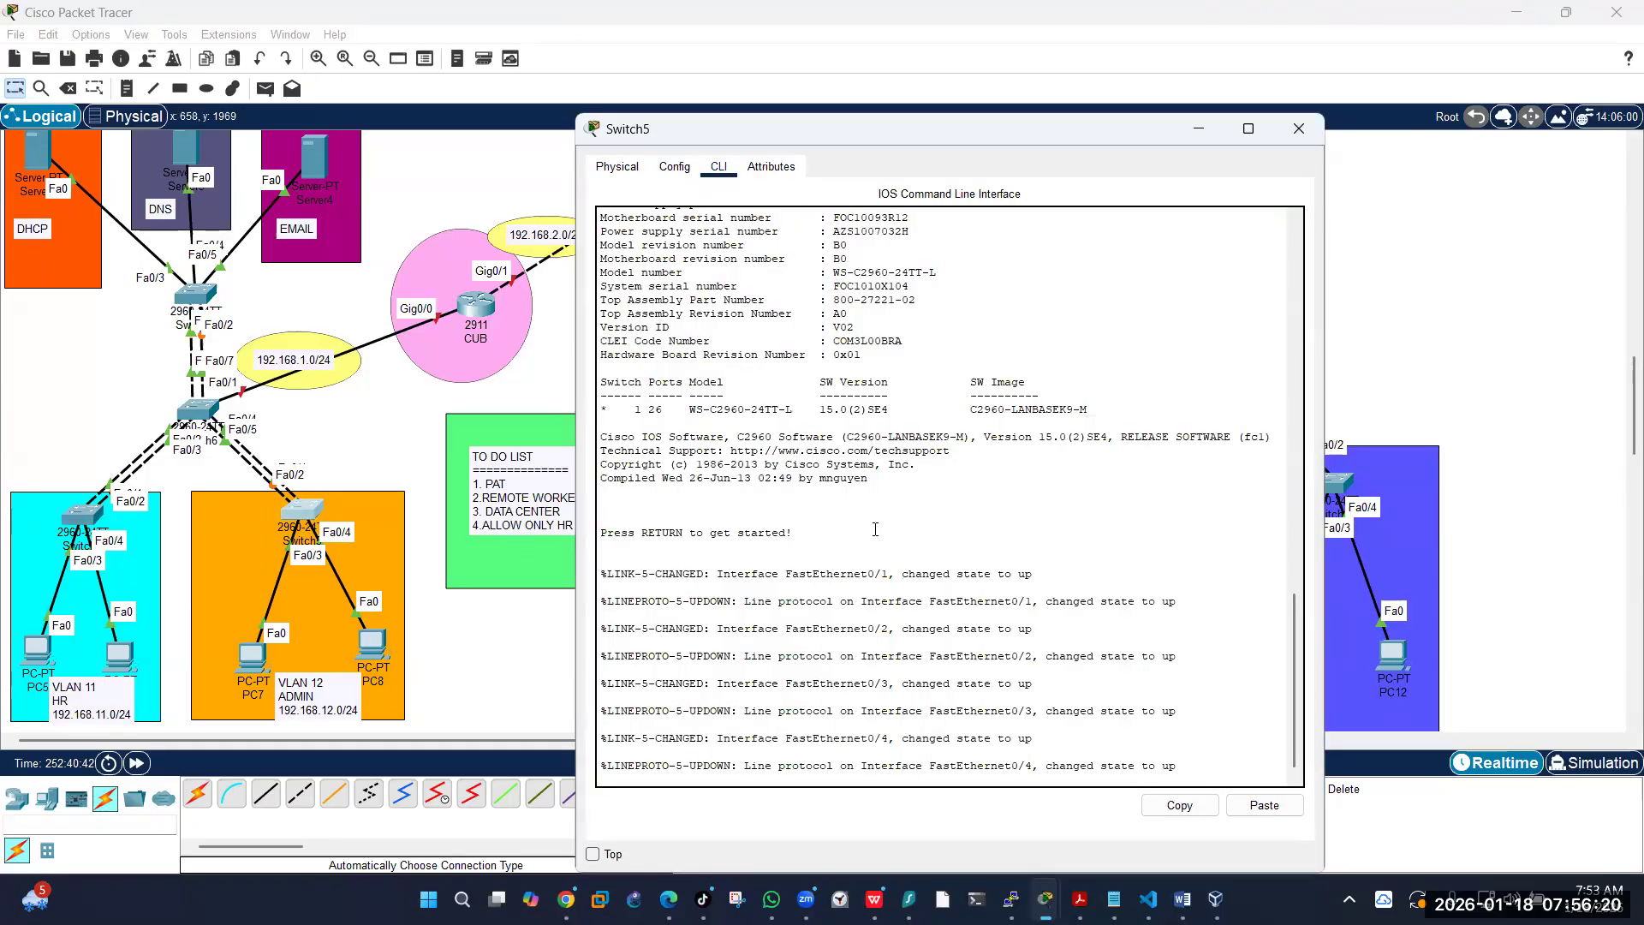
pyautogui.press('Return')
pyautogui.write('en')
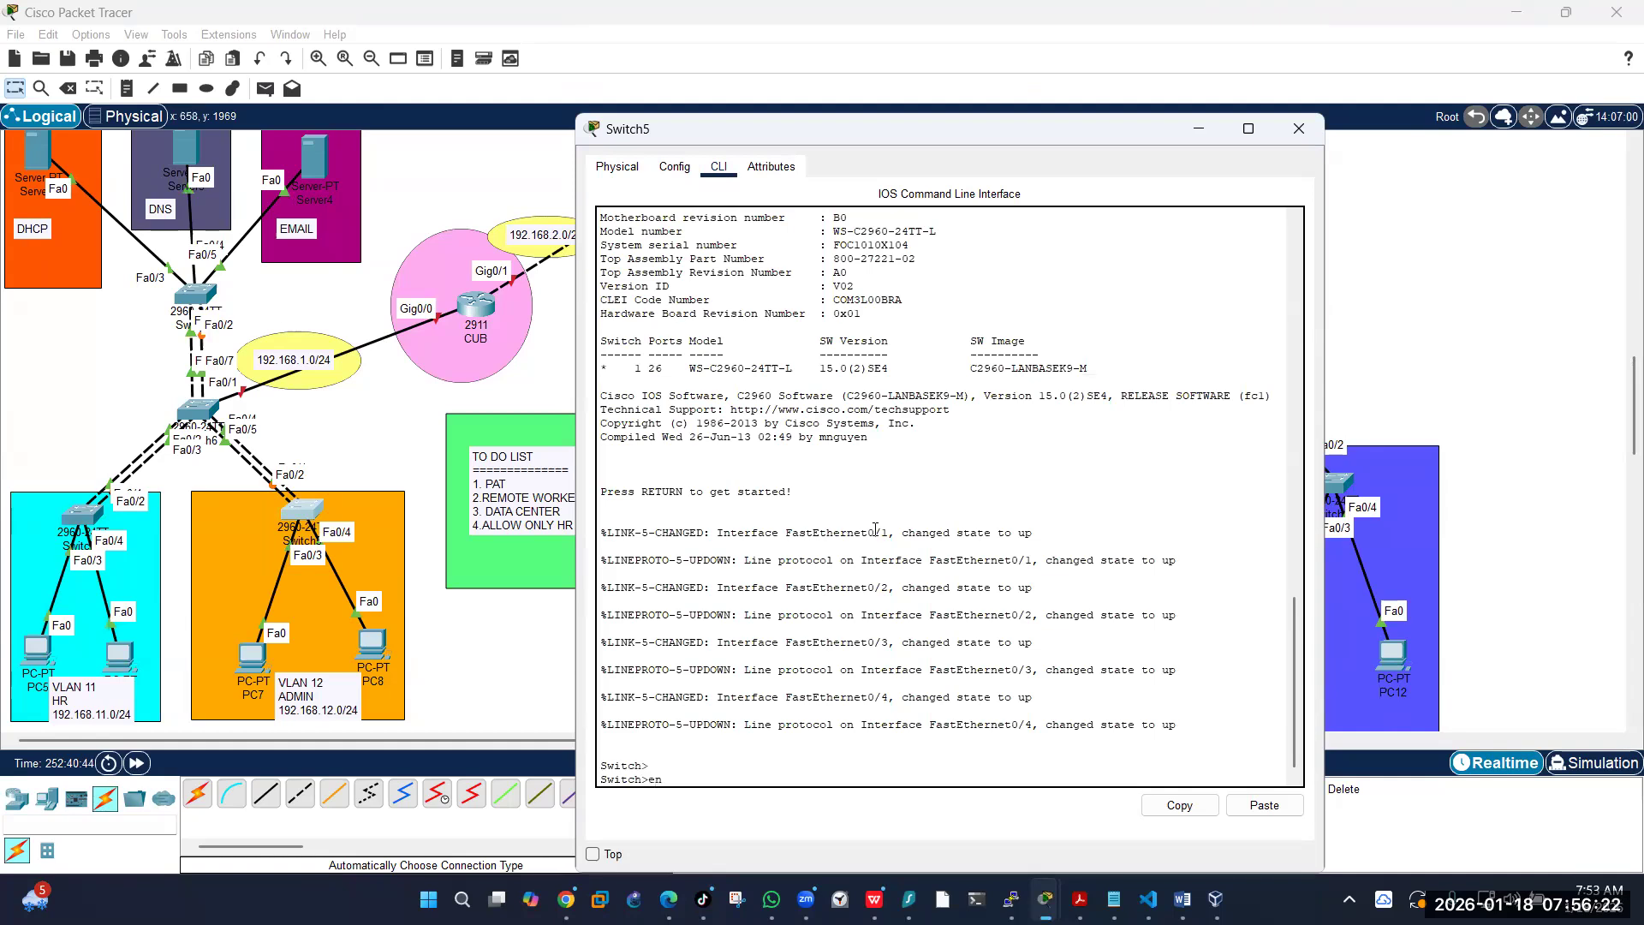
pyautogui.press('Return')
pyautogui.write('config')
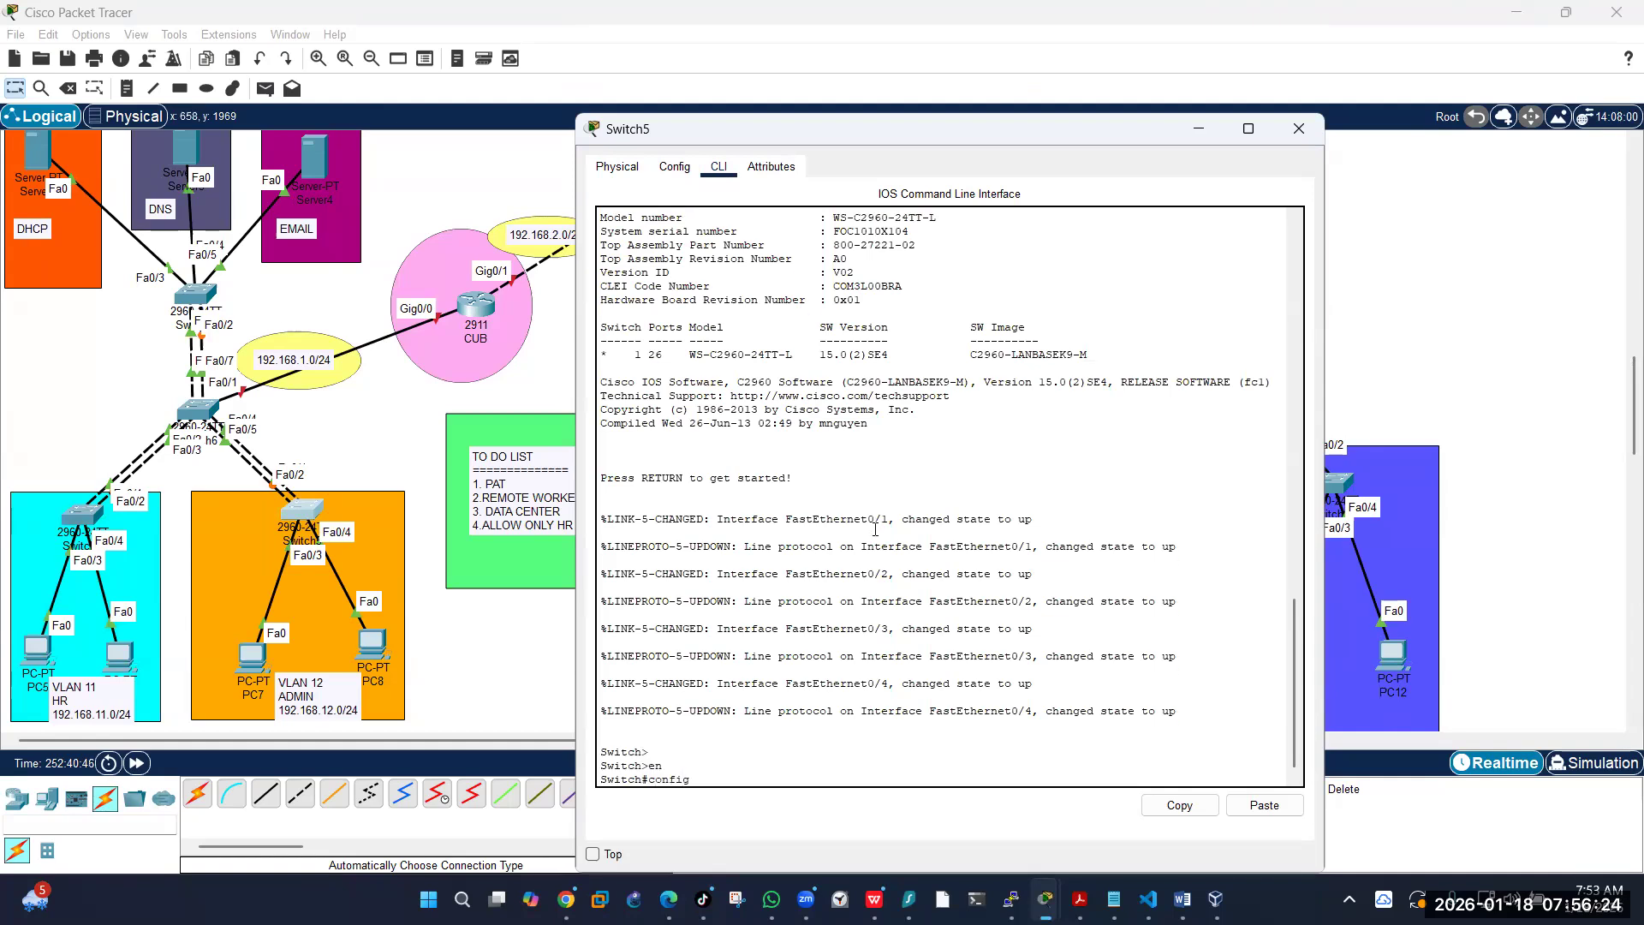
pyautogui.write(' t')
pyautogui.press('Return')
pyautogui.press('Return')
# Step: Set the hostname of Switch5 to ACCESSSW12
pyautogui.write('hostname ACCESSS')
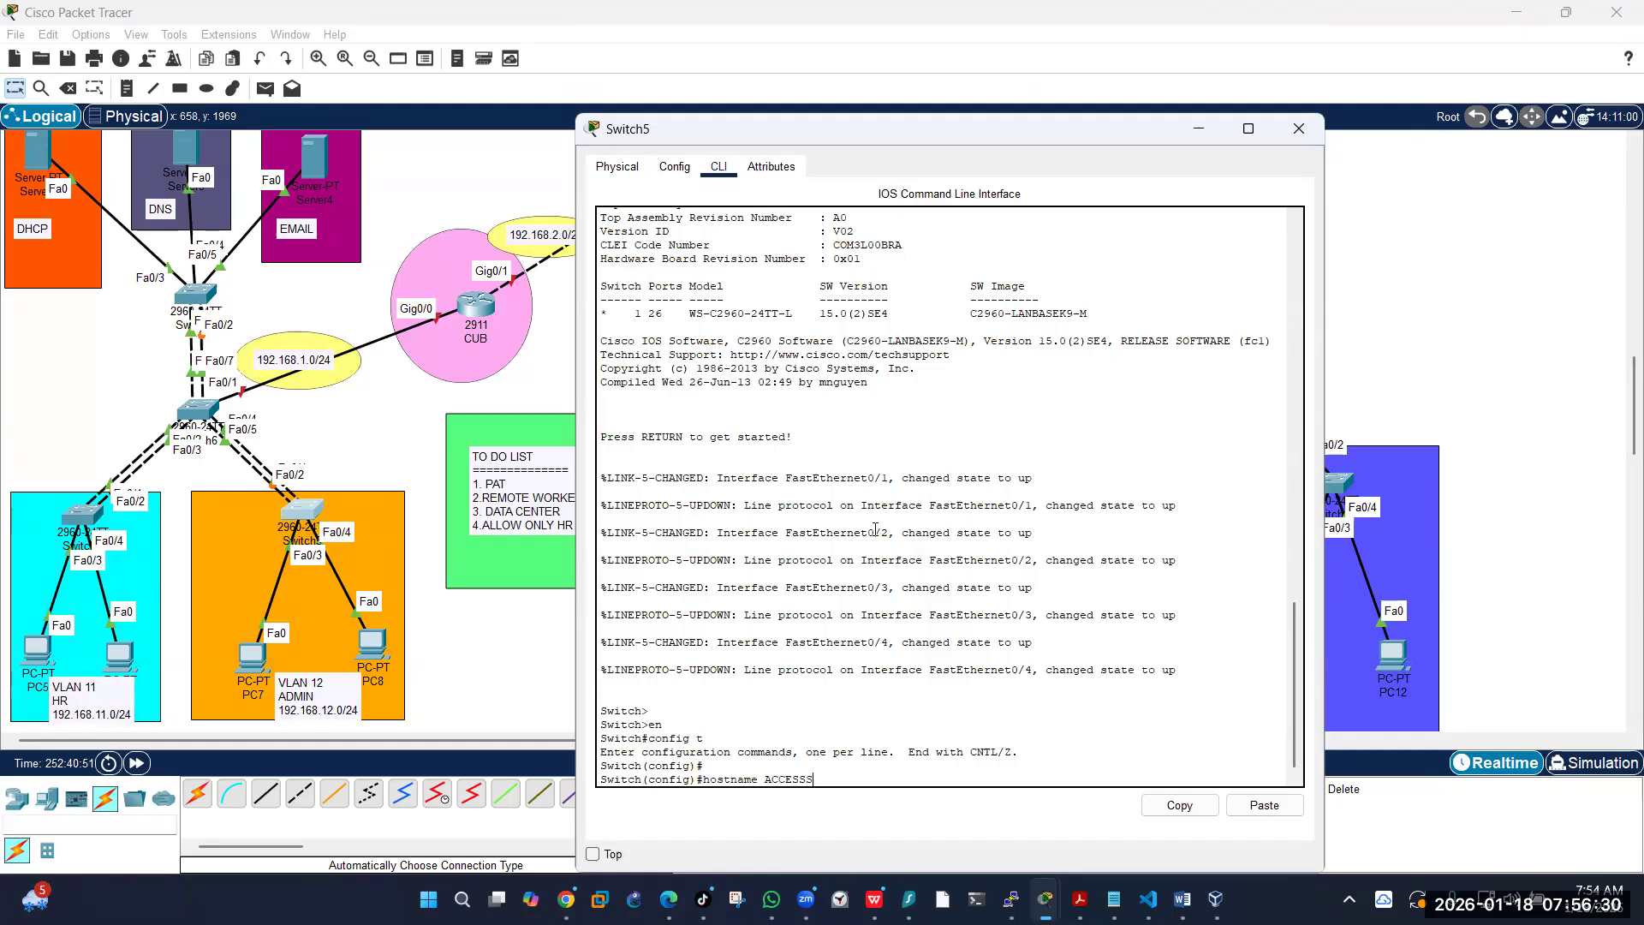
pyautogui.write('W!@')
pyautogui.press('BackSpace')
pyautogui.press('BackSpace')
pyautogui.write('12')
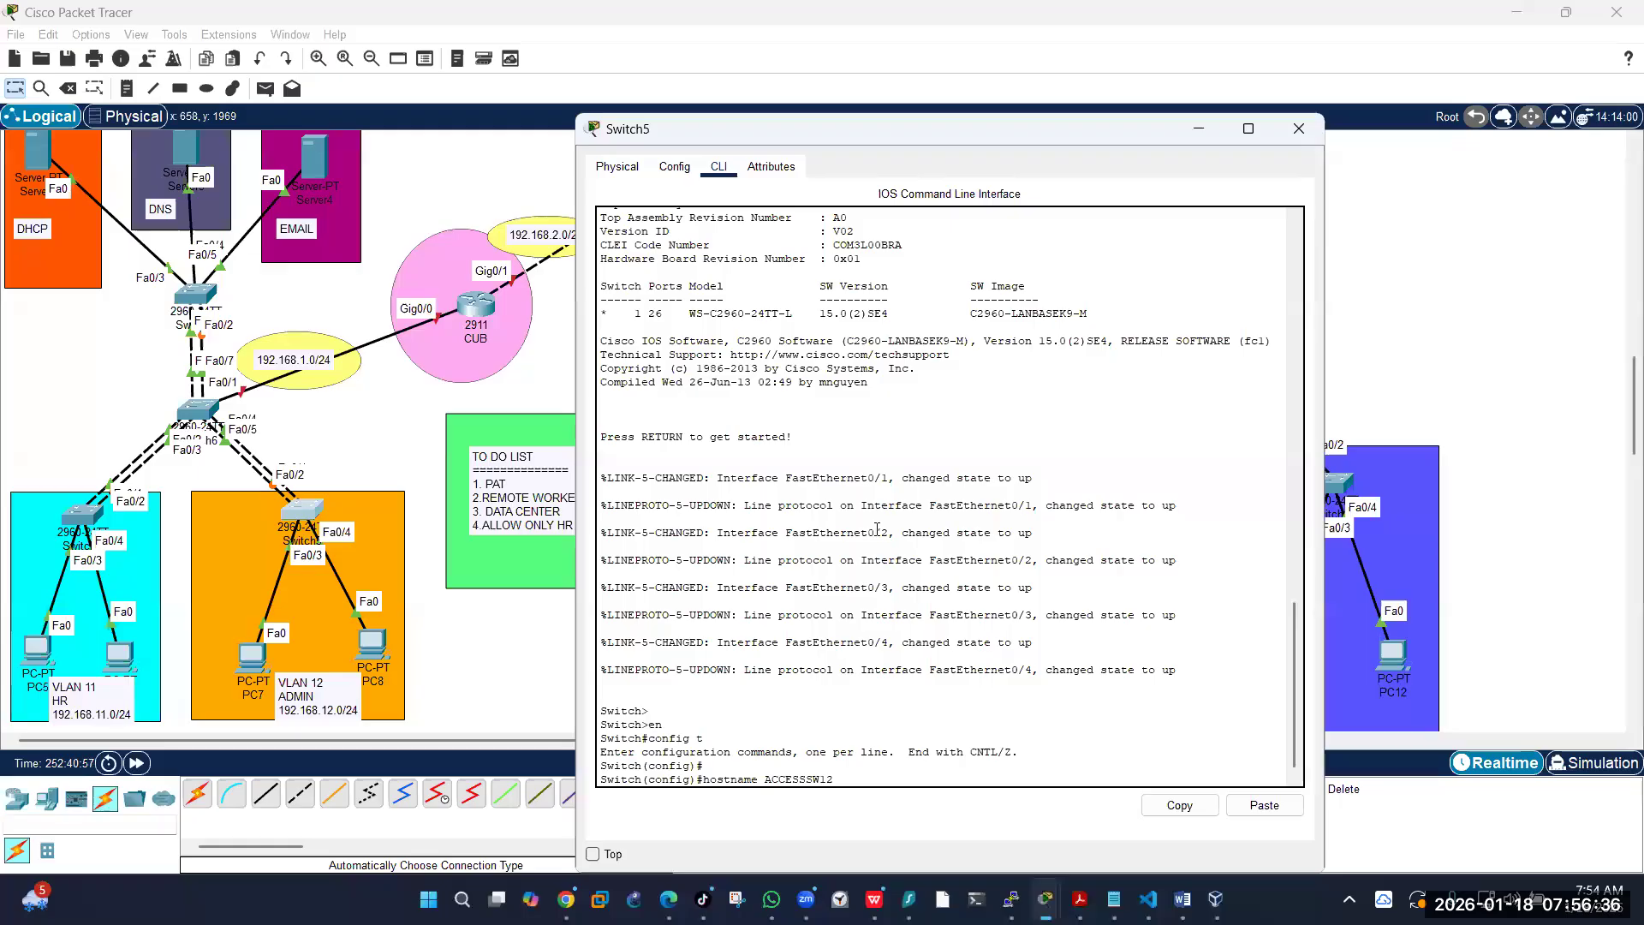
pyautogui.press('Return')
pyautogui.press('Return')
pyautogui.press('Return')
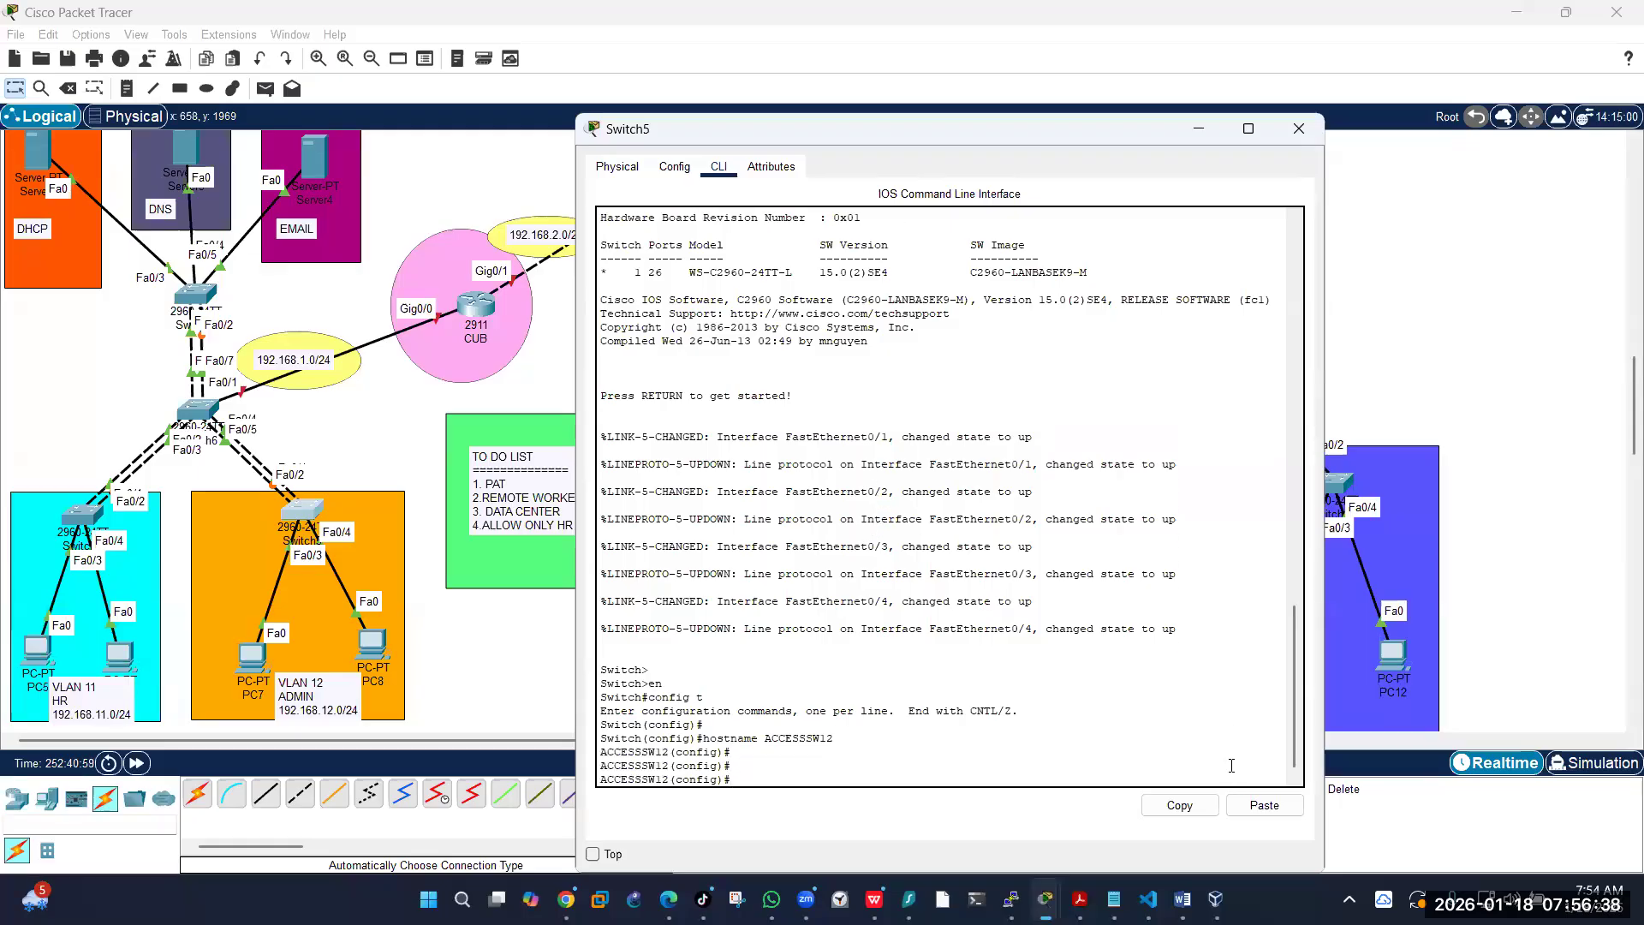
# Step: Paste the commands for VLANs 11 HR, 12 ADMIN, 13 IT, 14 SALES and 99 NATIVE-MGMT into Switch5, and create VLAN 999
pyautogui.click(1265, 803)
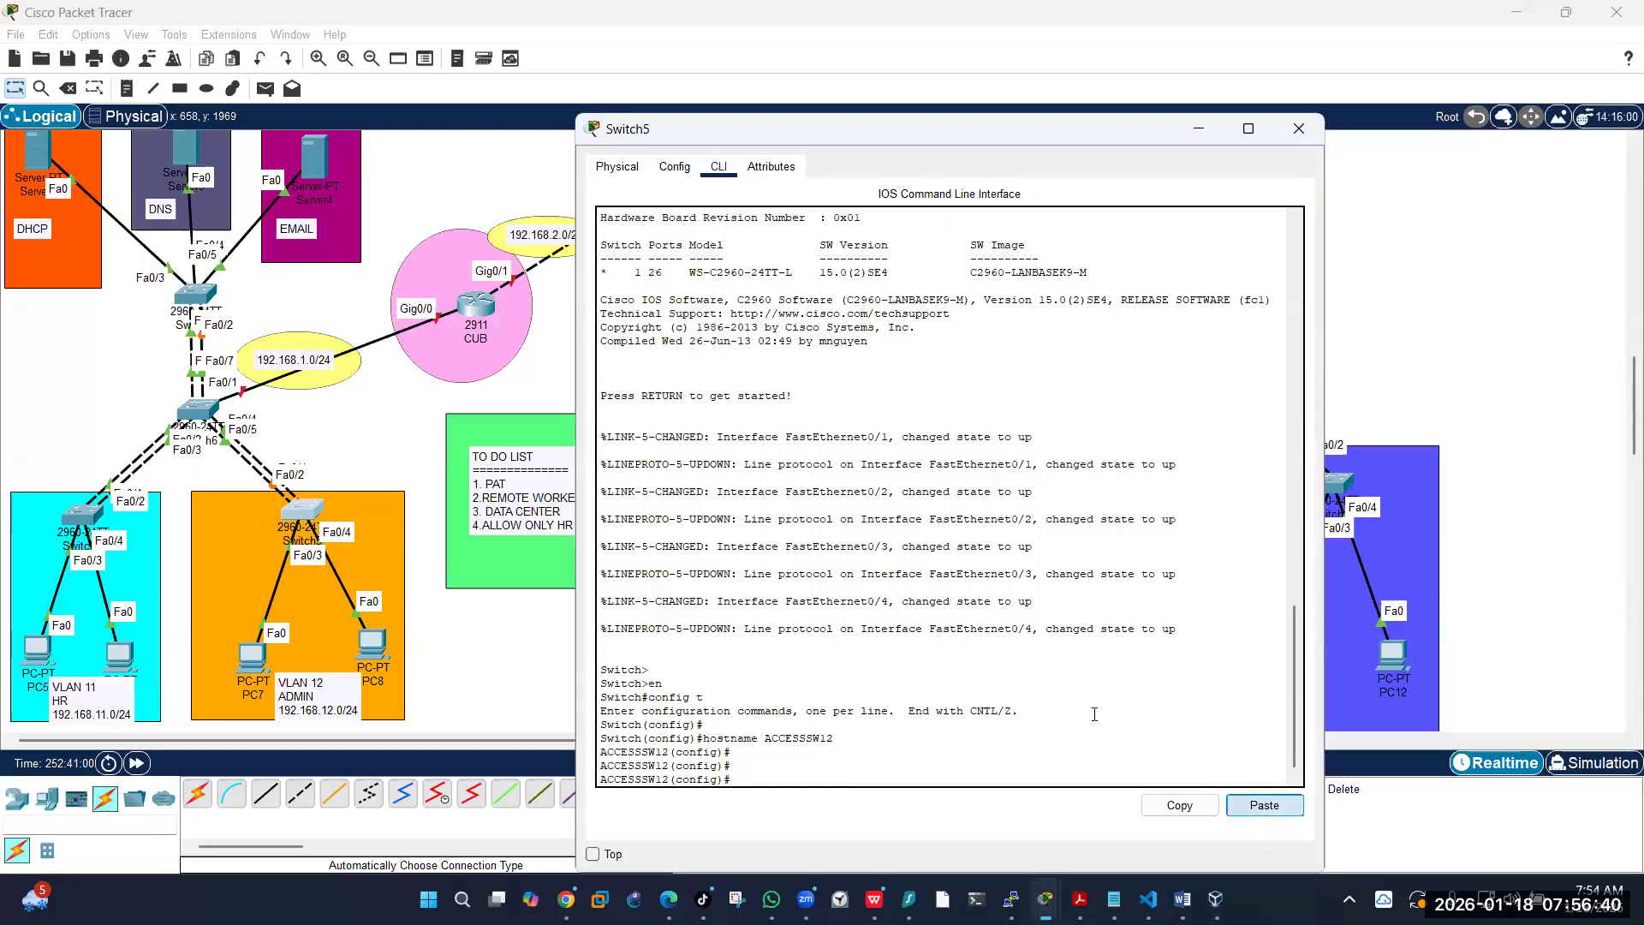
pyautogui.press('Return')
pyautogui.press('Return')
pyautogui.write('vlan')
pyautogui.write('99')
pyautogui.press('Return')
# Step: Try to enter BLACKHOLE on its own as the name of VLAN 999
pyautogui.write('BLACK')
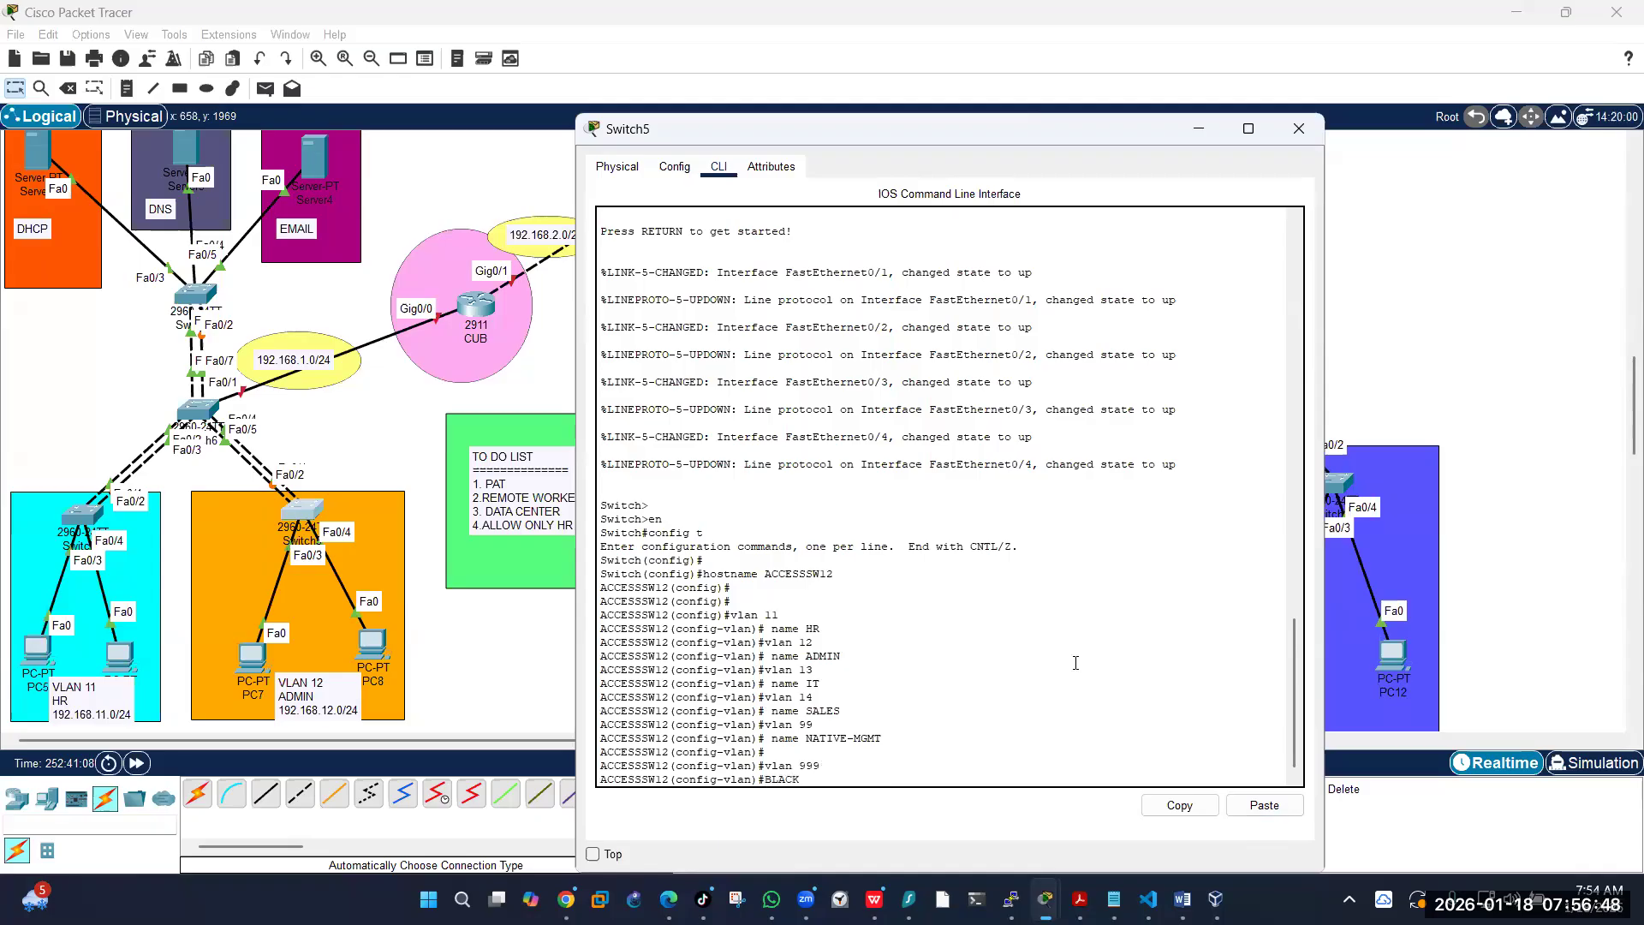
pyautogui.write('HOLE')
pyautogui.press('Return')
pyautogui.press('Return')
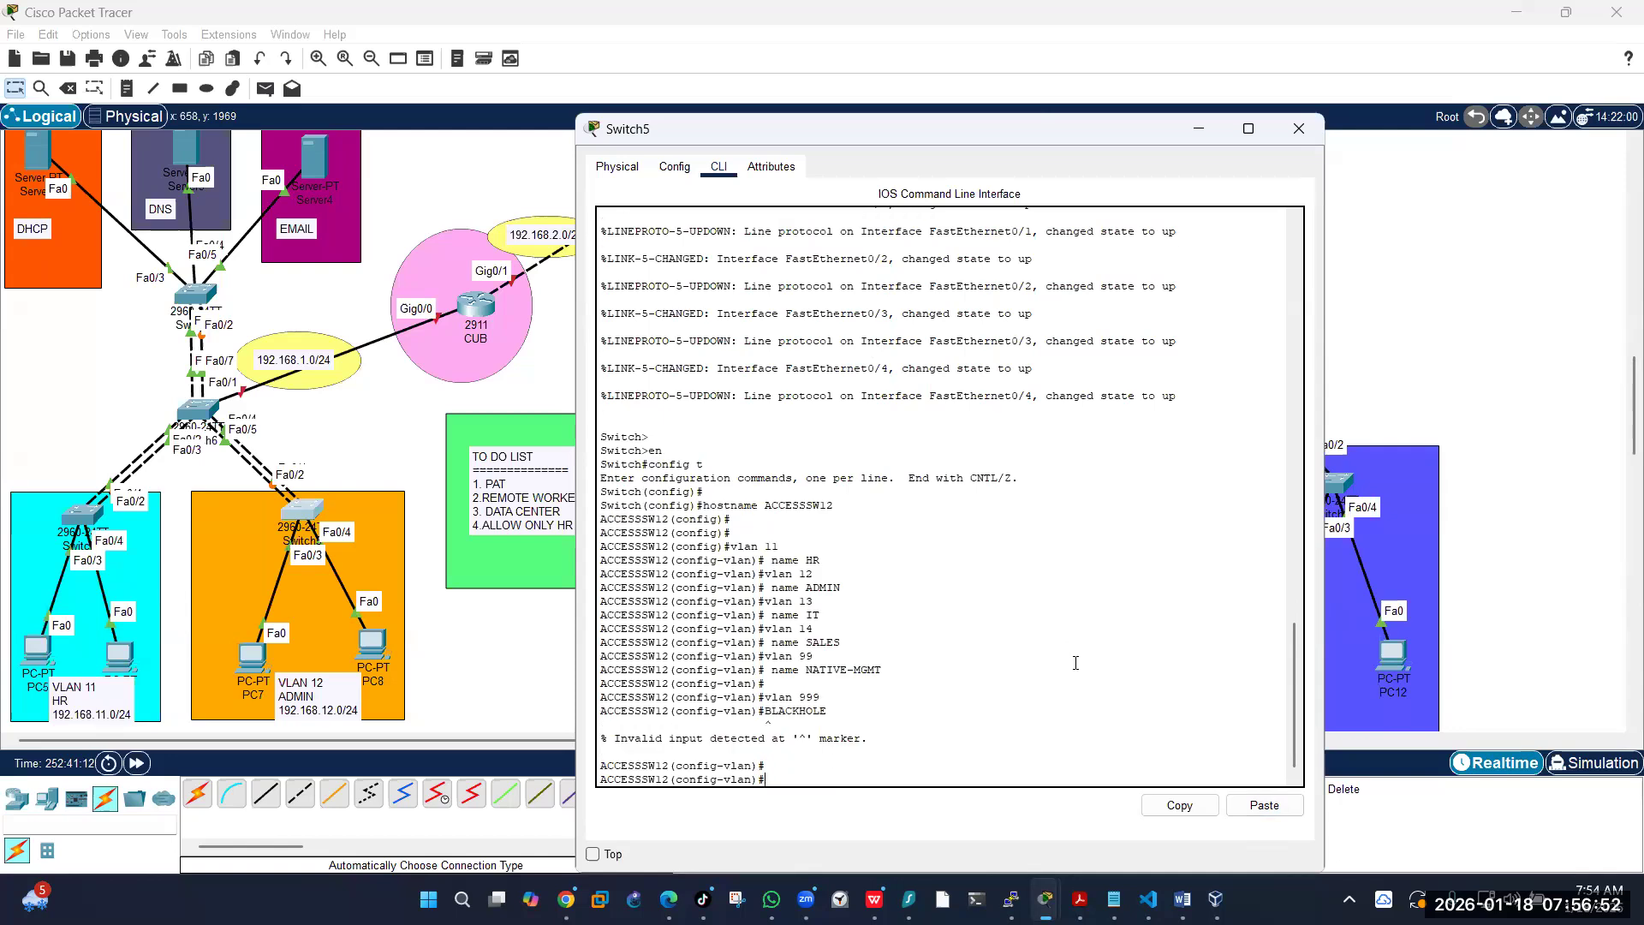
# Step: Name VLAN 999 on Switch5 BLACKHOLE with the NAME command
pyautogui.write('NAME BLACKHOLE')
pyautogui.press('Return')
pyautogui.press('Return')
pyautogui.press('Return')
# Step: Leave configuration mode on Switch5, save its configuration with WR, and close its window
pyautogui.write('END')
pyautogui.press('Return')
pyautogui.press('Return')
pyautogui.write('WR')
pyautogui.press('Return')
pyautogui.press('Return')
pyautogui.click(1310, 133)
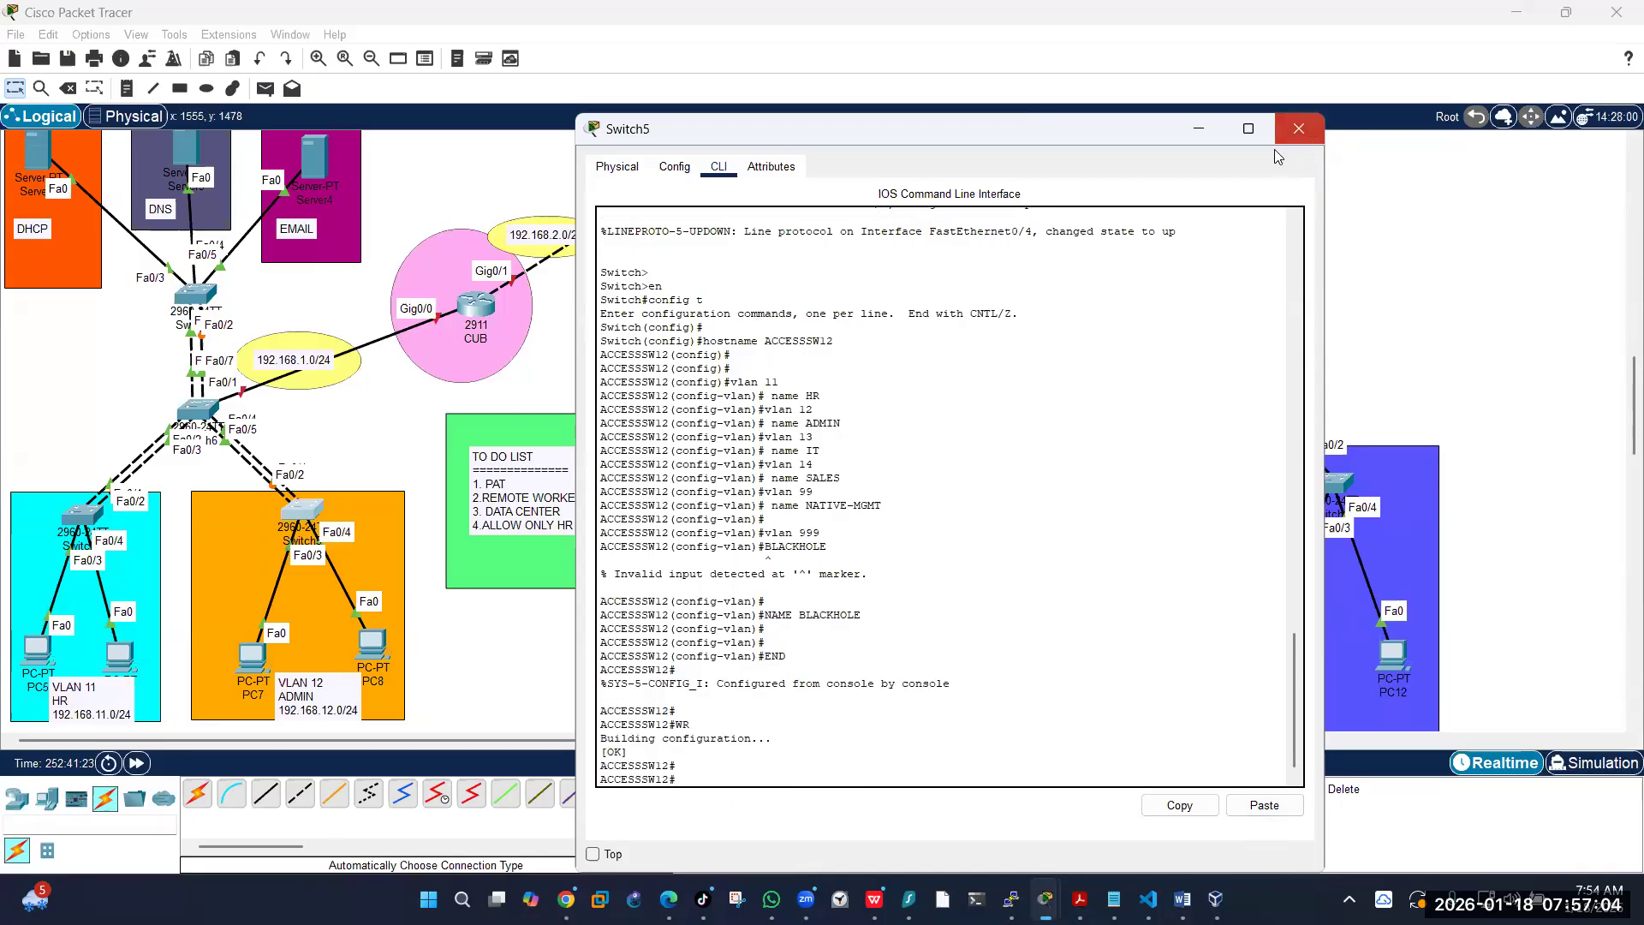
# Step: Open the command line of Switch3 below the servers and enter global configuration mode
pyautogui.click(190, 293)
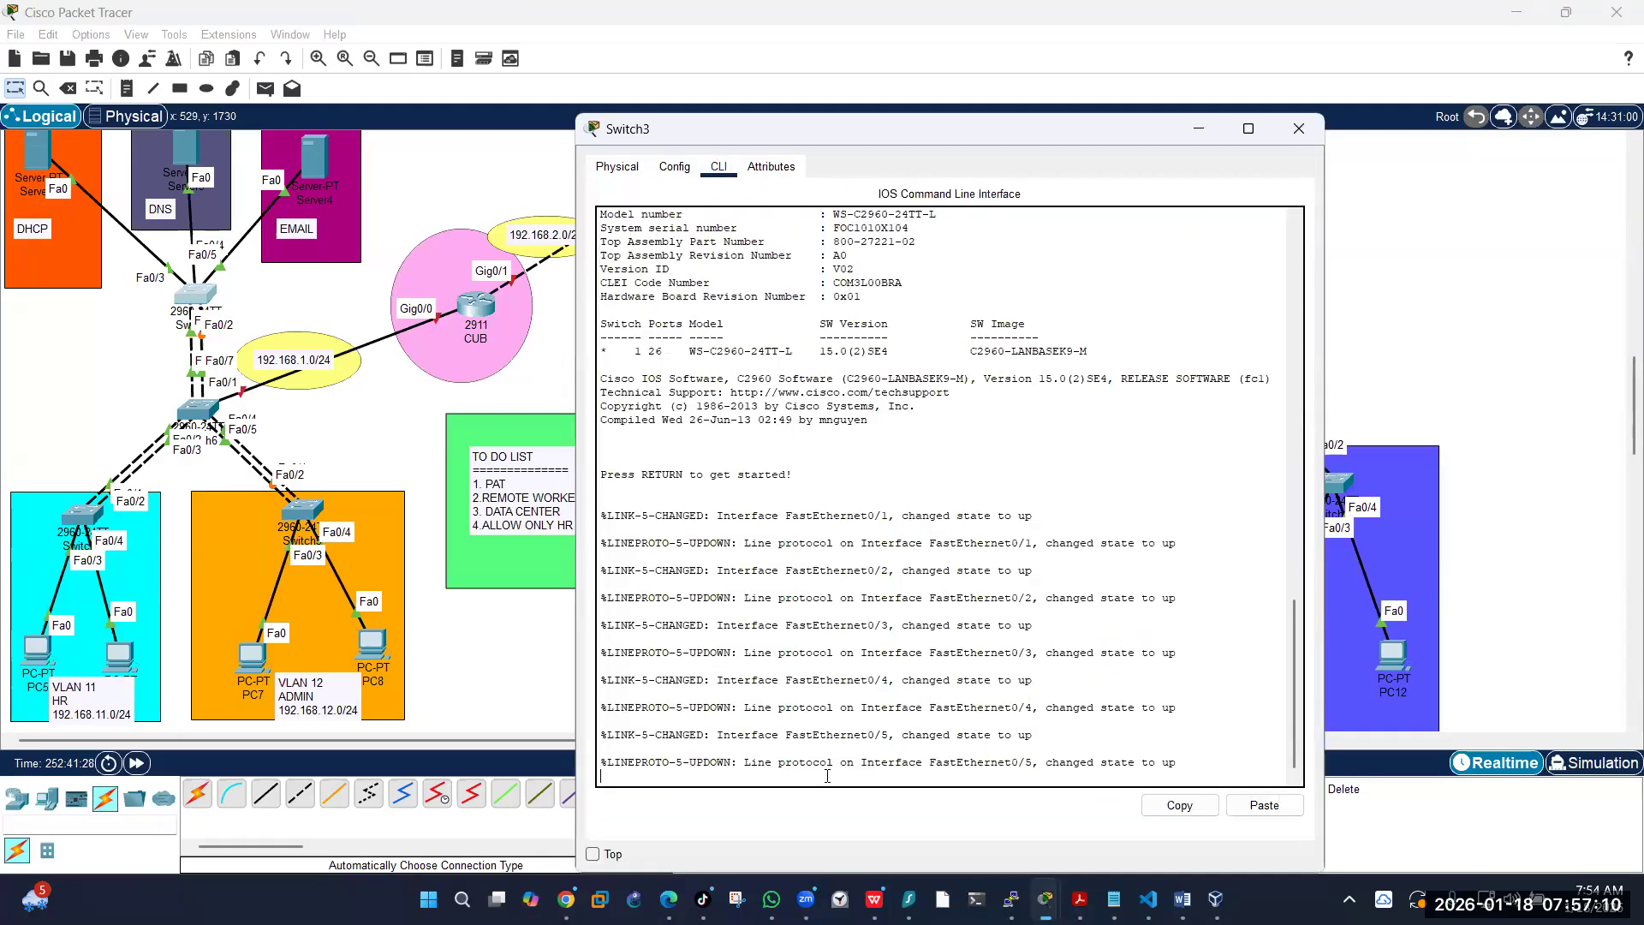
pyautogui.press('Return')
pyautogui.press('Return')
pyautogui.write('EN')
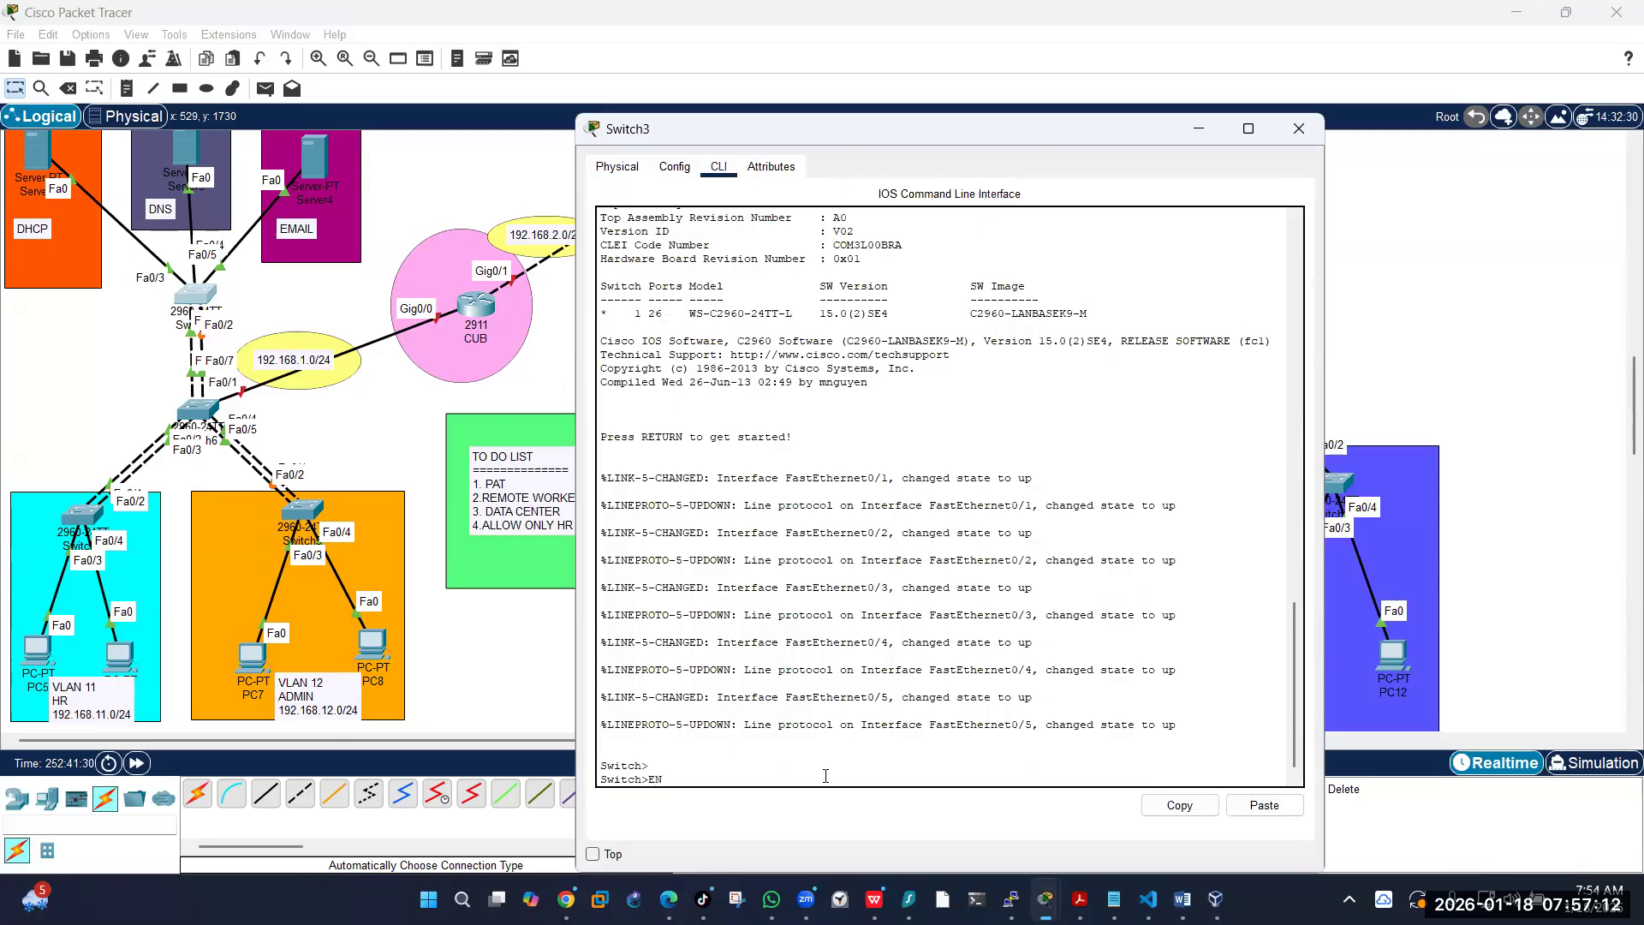
pyautogui.press('Return')
pyautogui.write('config t')
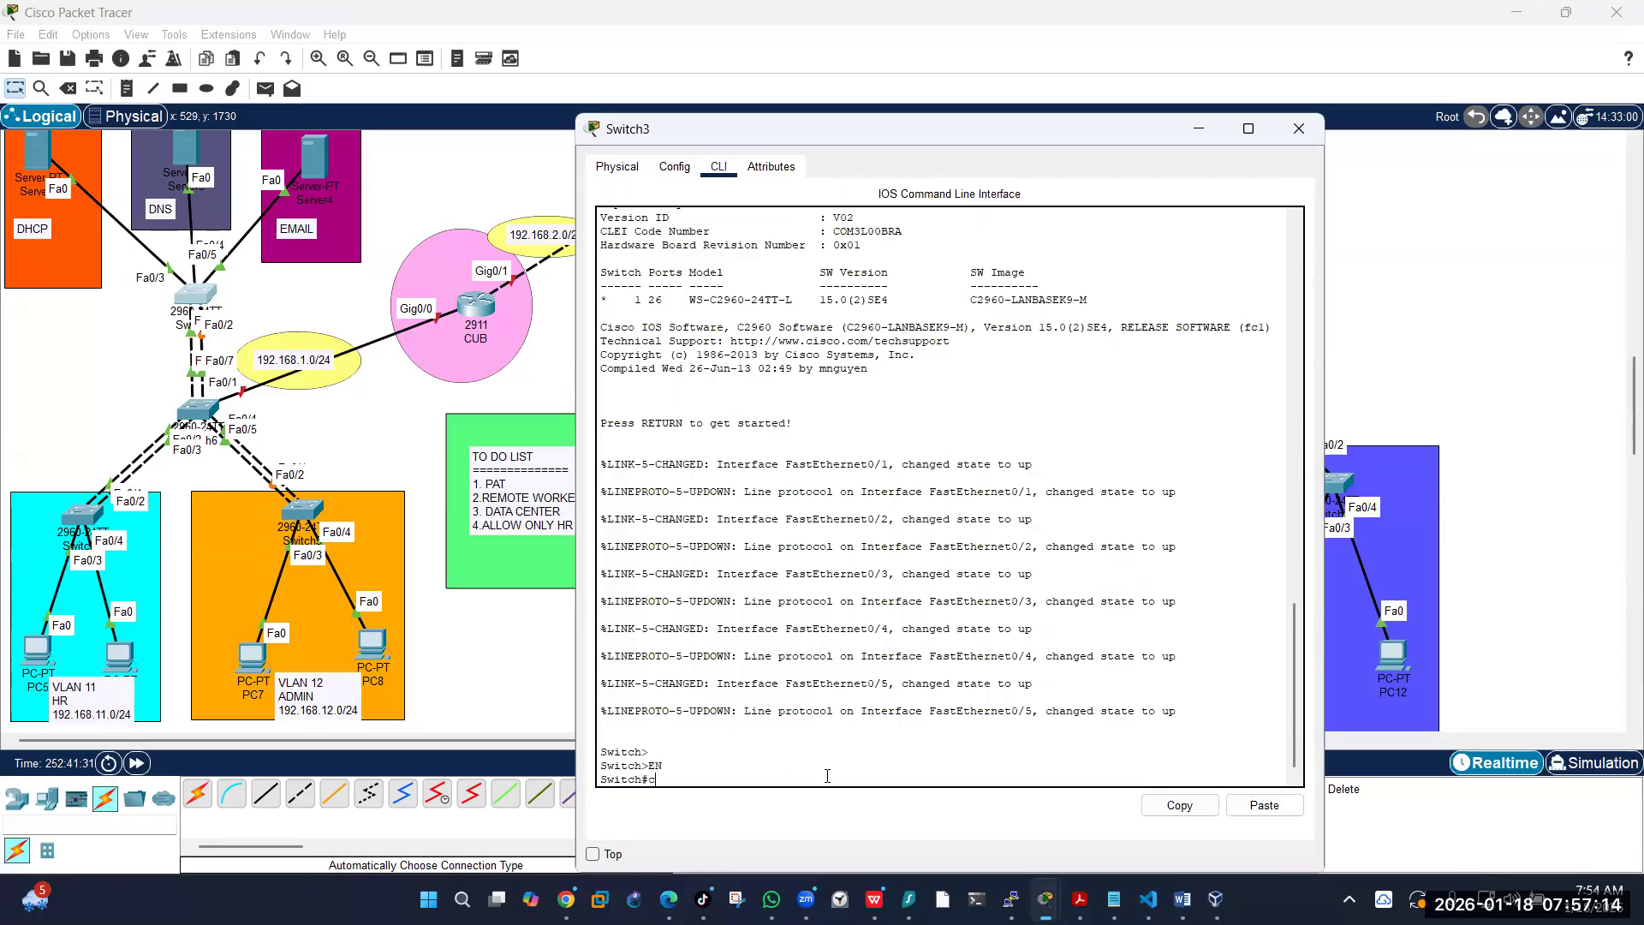
pyautogui.press('Return')
pyautogui.press('Return')
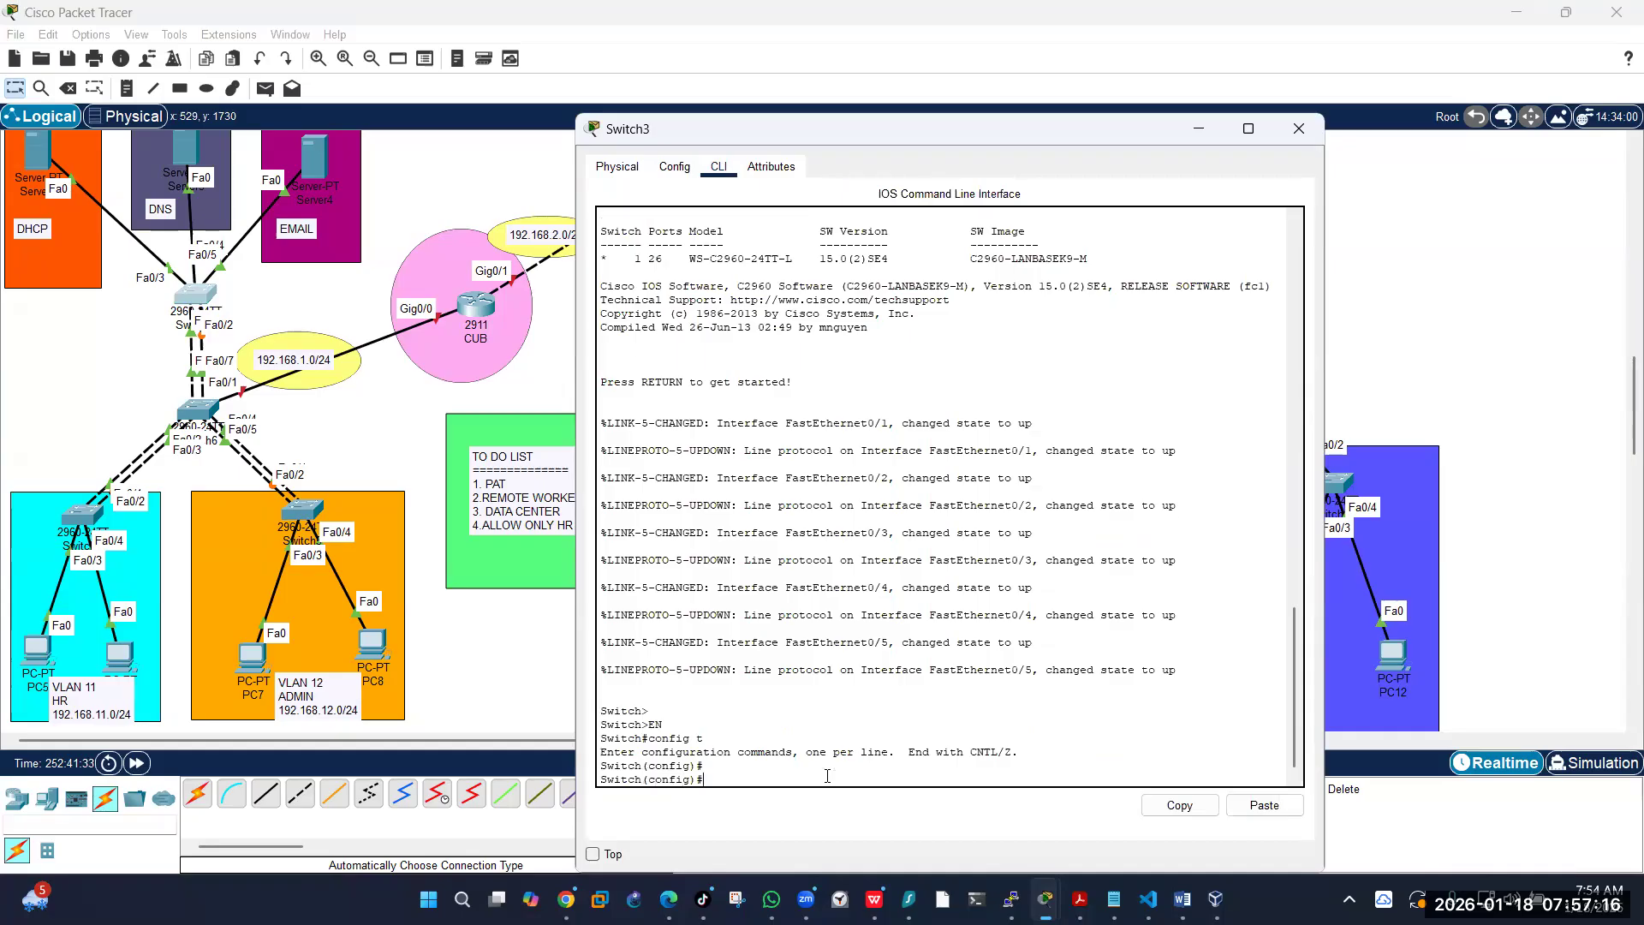
# Step: Set the hostname of Switch3 to SERVERSW
pyautogui.write('hostname SERVERSW')
pyautogui.press('Return')
pyautogui.press('Return')
pyautogui.press('Return')
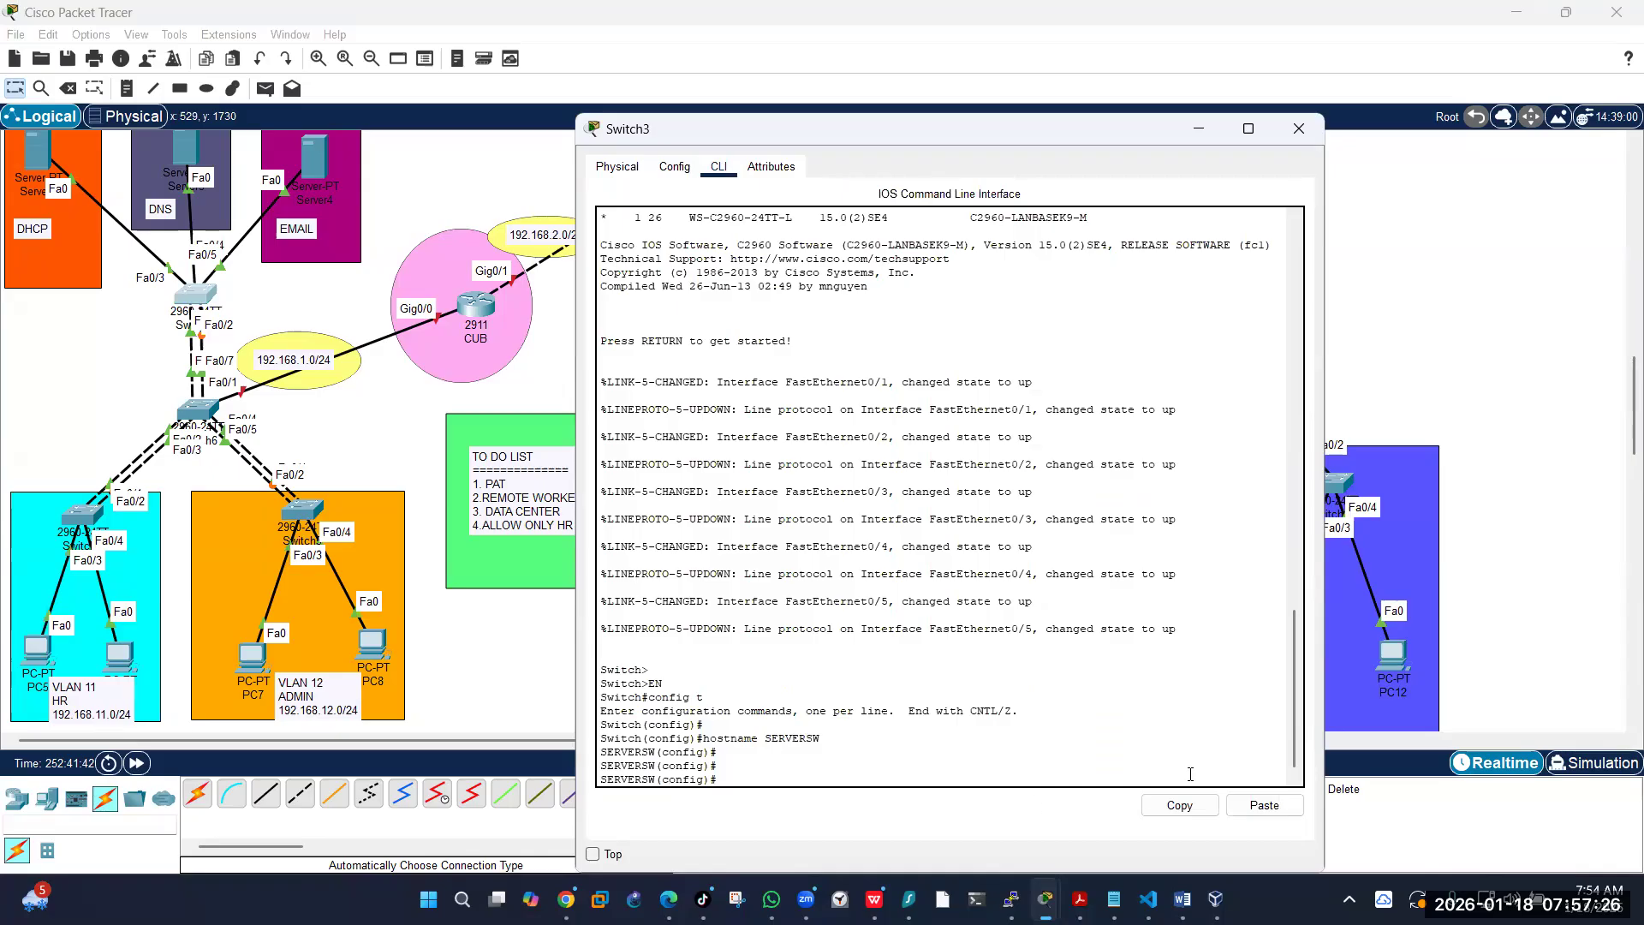
# Step: Paste the commands for VLANs 11, 12, 13, 14 and 99 into Switch3, and create VLAN 999 named BLACKHOLE
pyautogui.click(1264, 805)
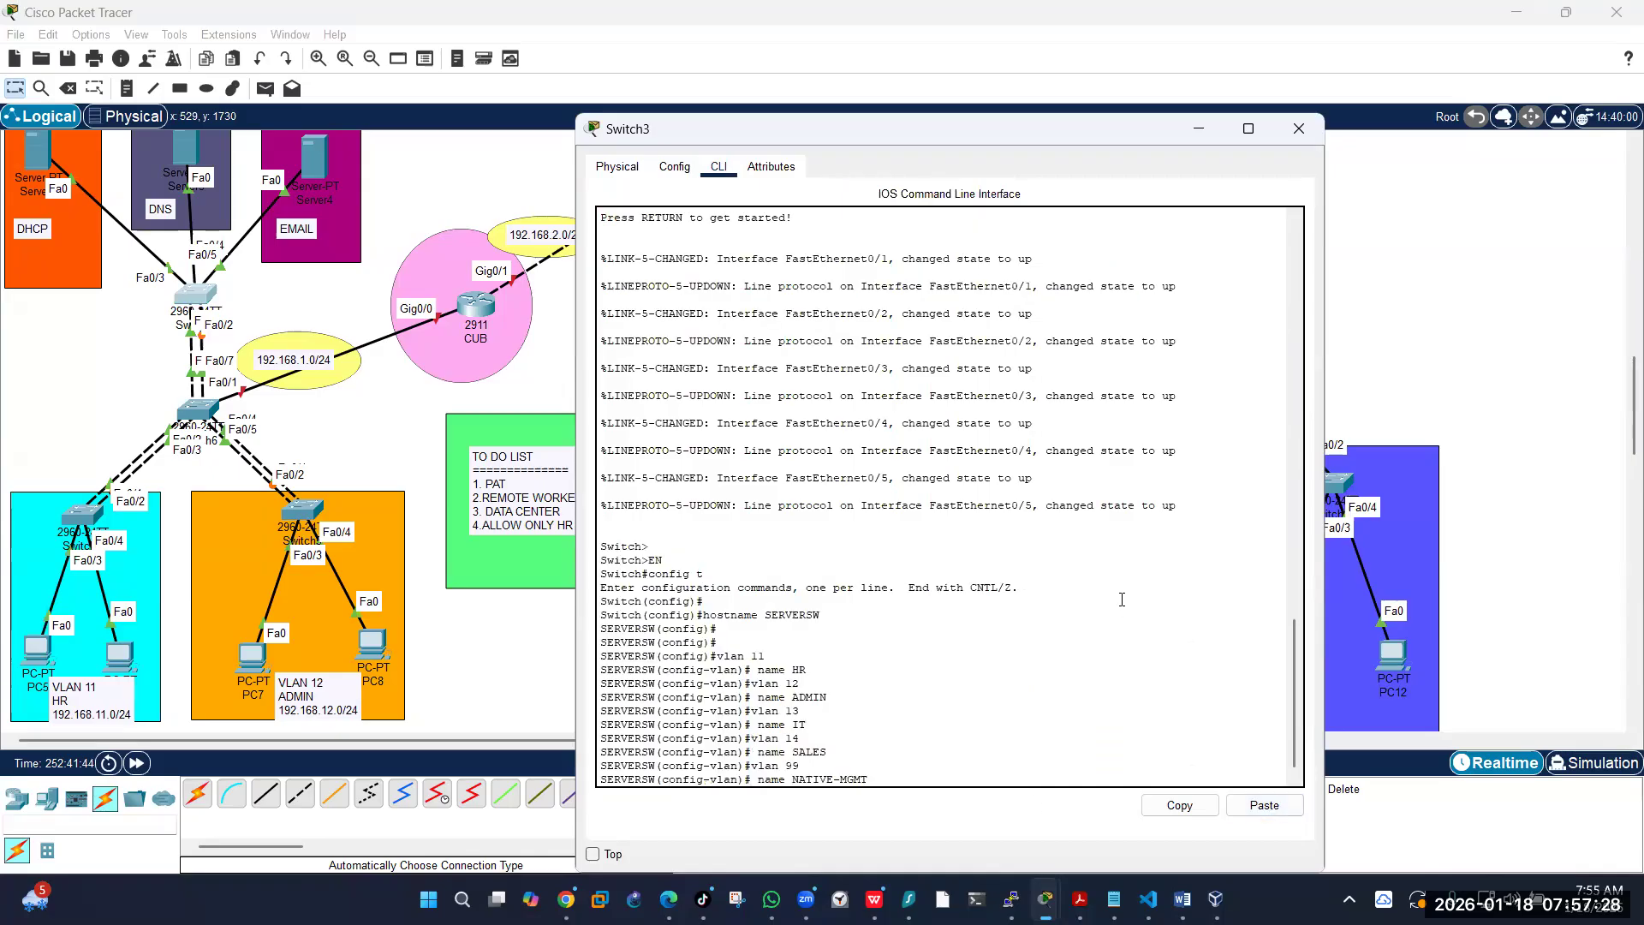
pyautogui.write('vlan ')
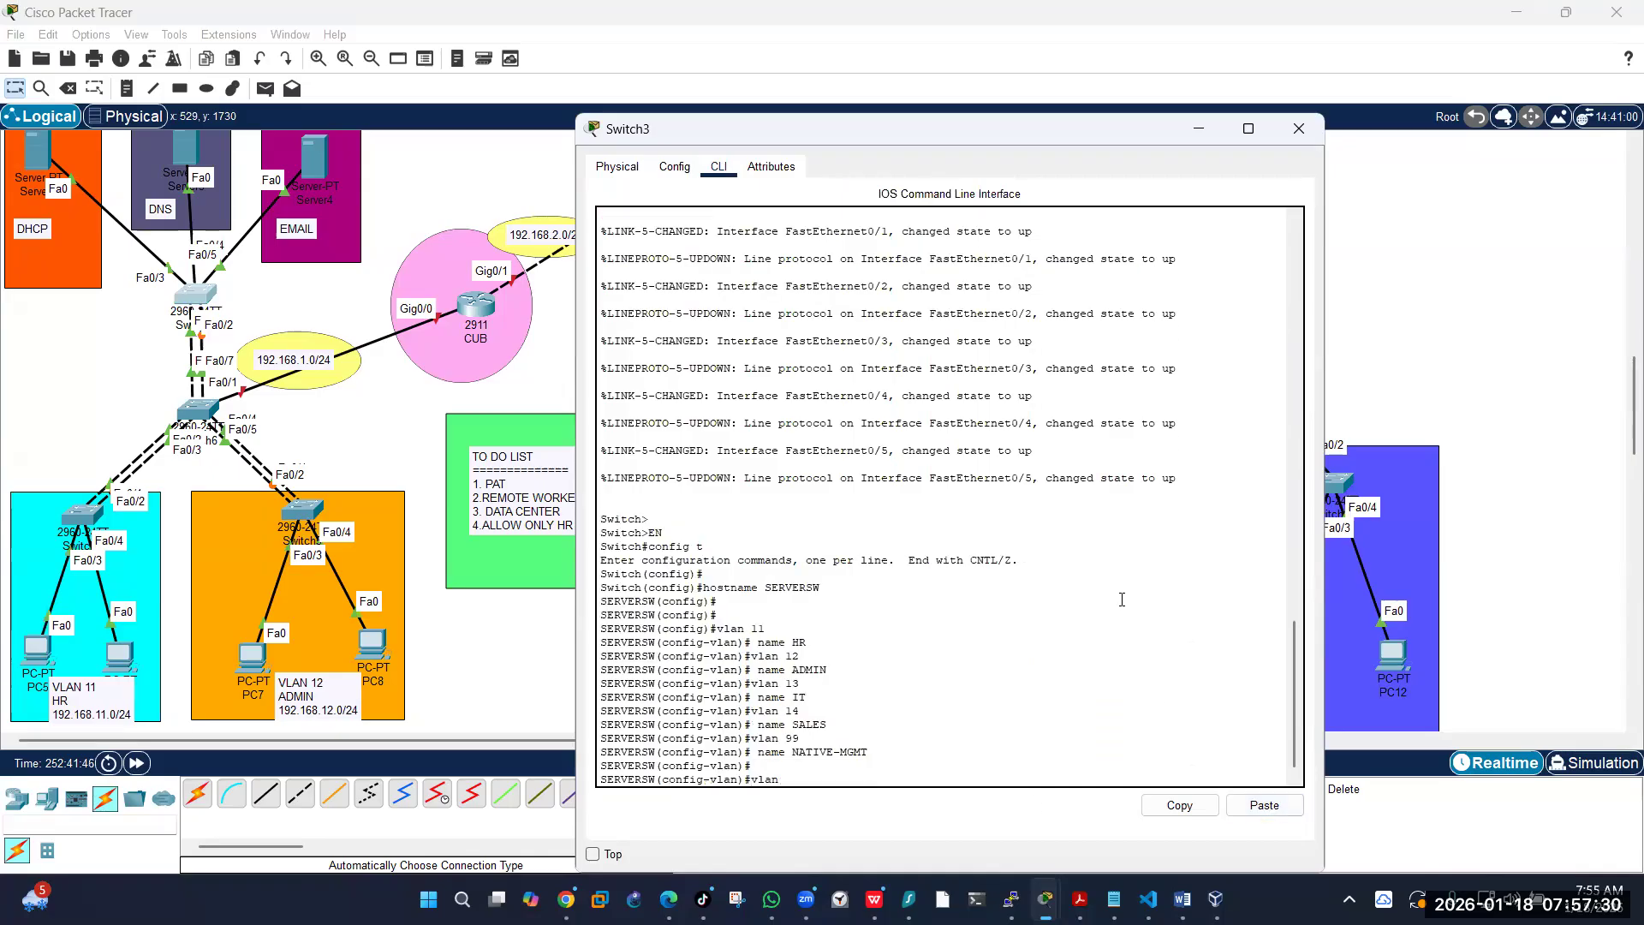
pyautogui.write('999')
pyautogui.press('Return')
pyautogui.write('name BLACKHOLE')
pyautogui.press('Return')
# Step: Leave configuration mode on Switch3, save its configuration with WR, and close its window
pyautogui.write('END')
pyautogui.press('Return')
pyautogui.write('WR')
pyautogui.press('Return')
pyautogui.press('Return')
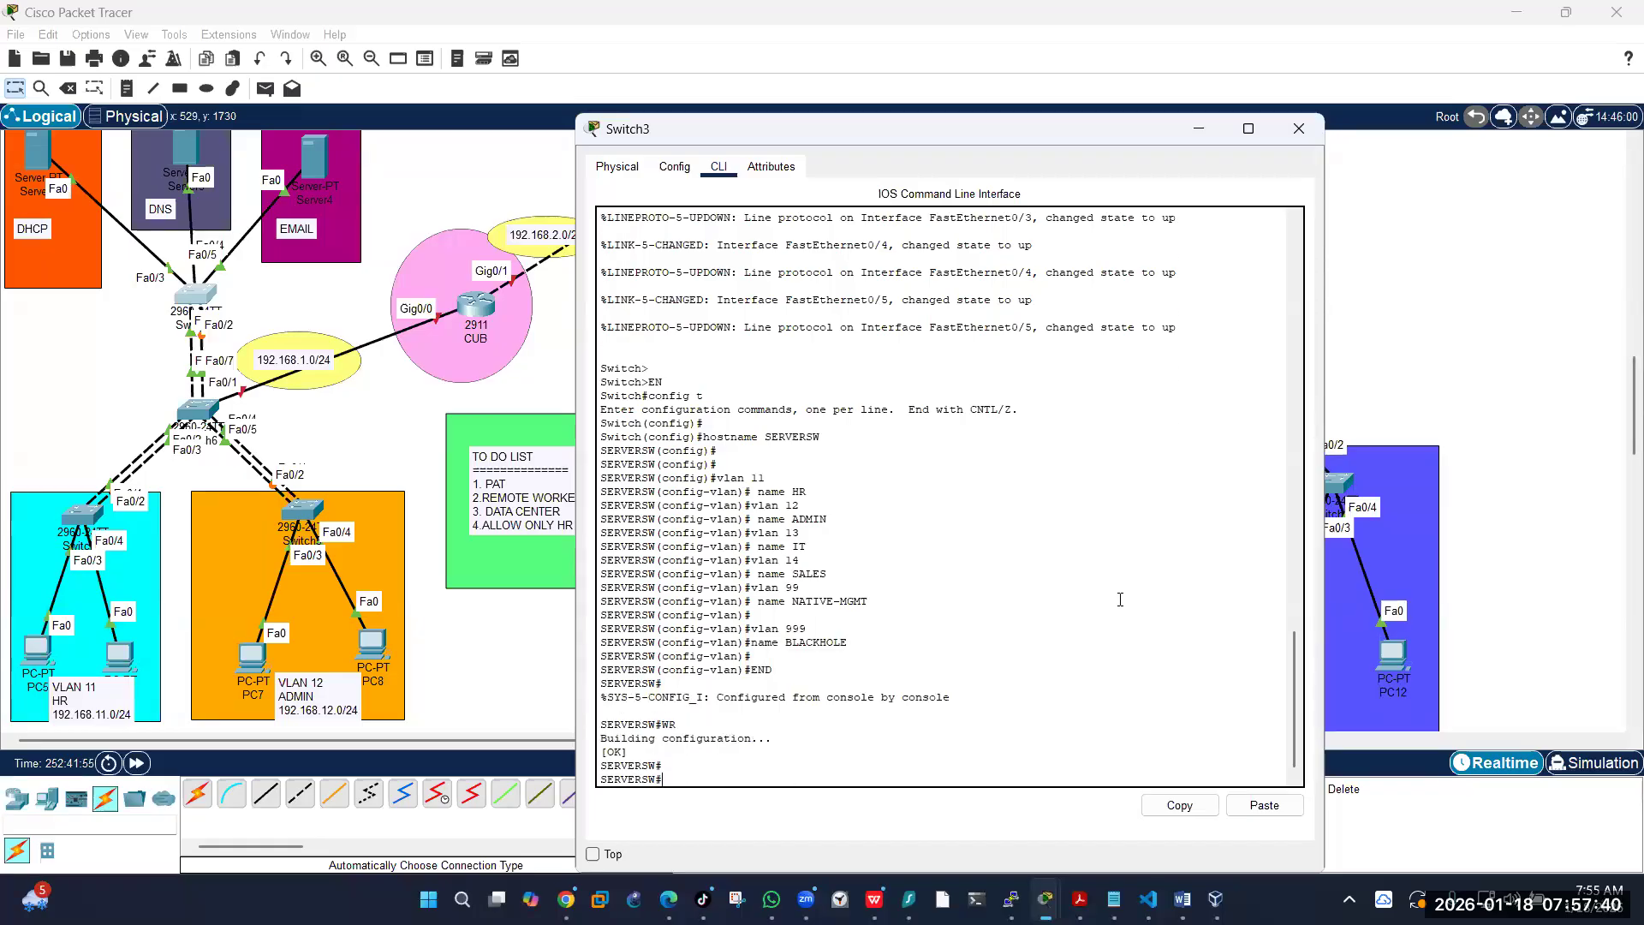
pyautogui.click(1299, 128)
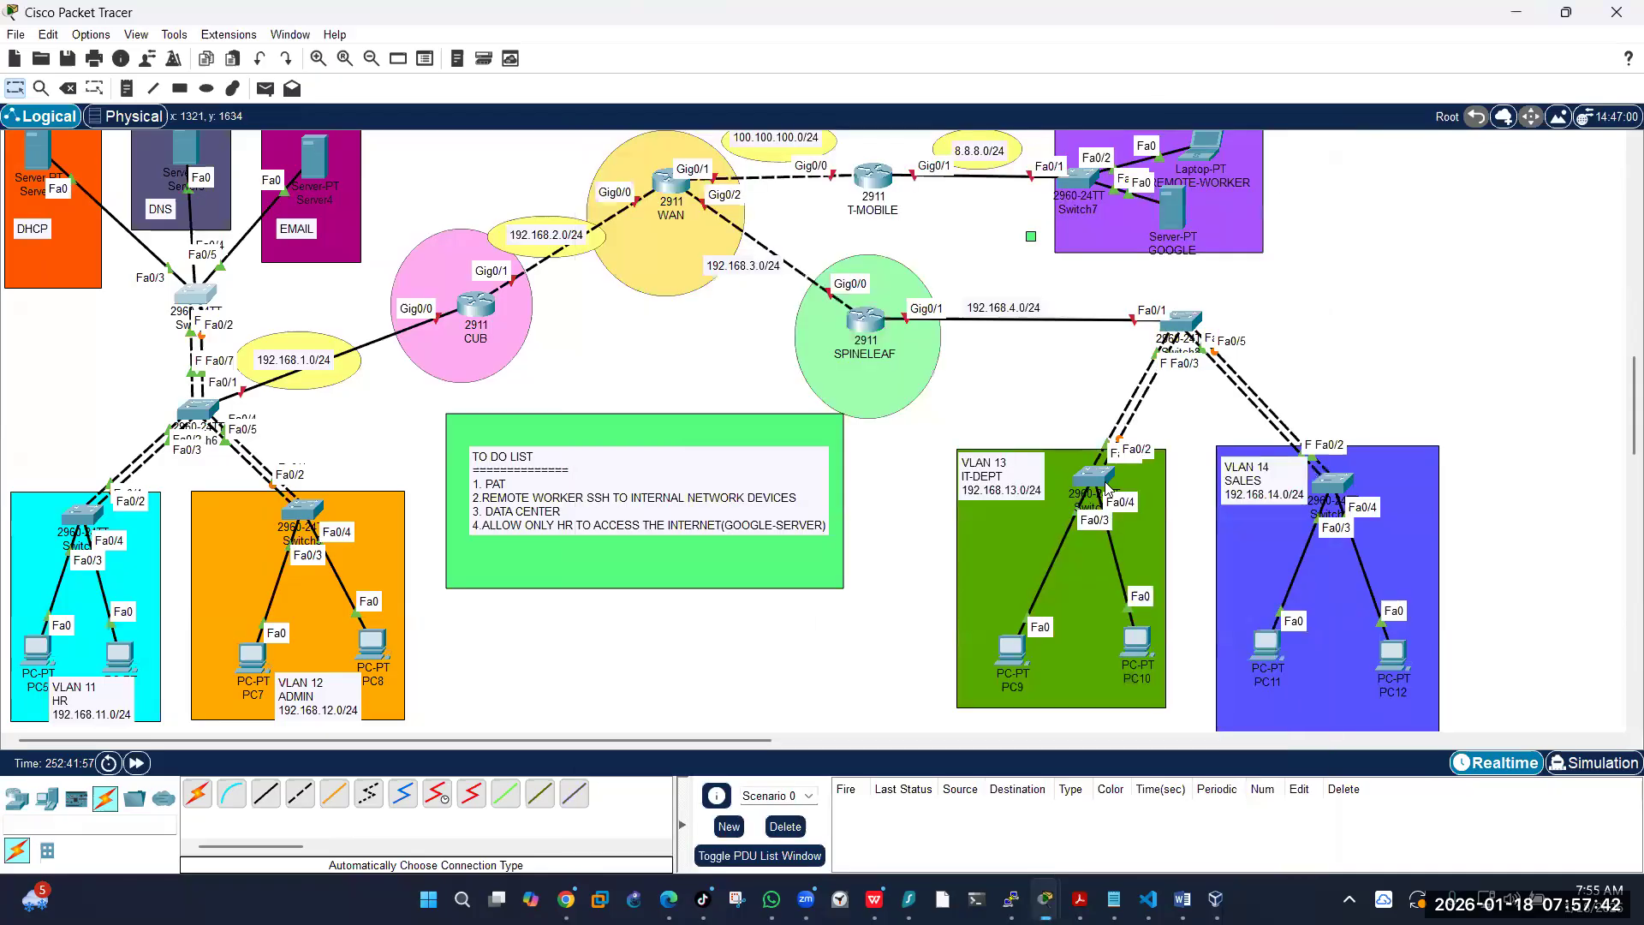
# Step: Open Switch8's command line, move its window clear of the spine-leaf switches, and enter global configuration mode
pyautogui.click(1180, 322)
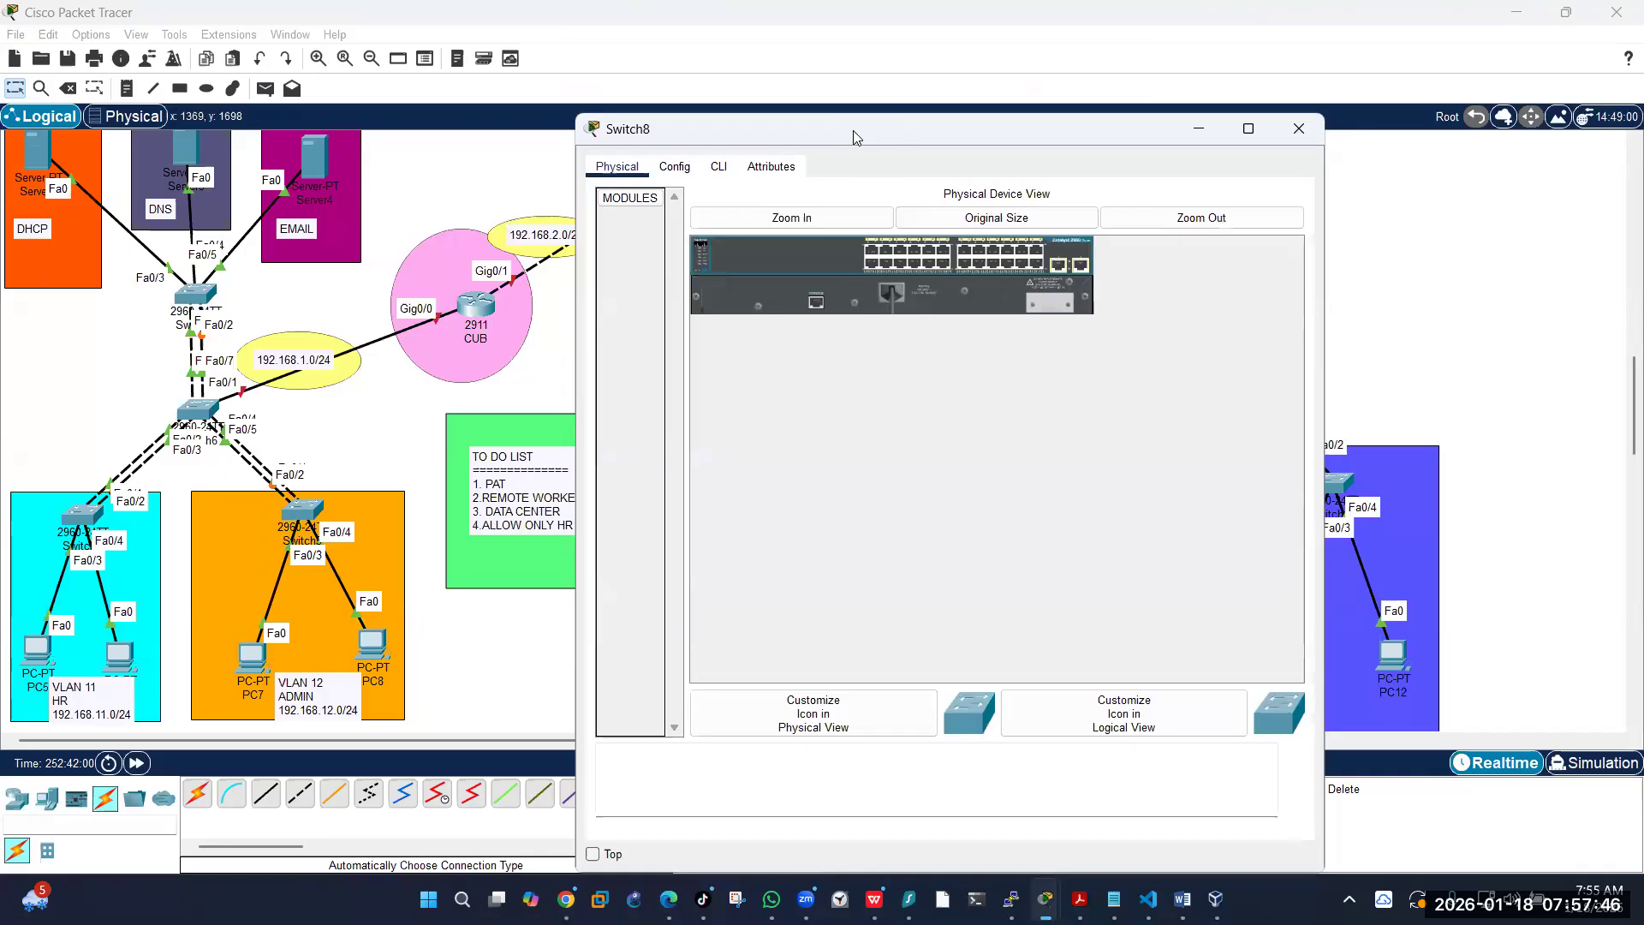
pyautogui.moveTo(852, 130); pyautogui.dragTo(326, 92)
pyautogui.click(191, 128)
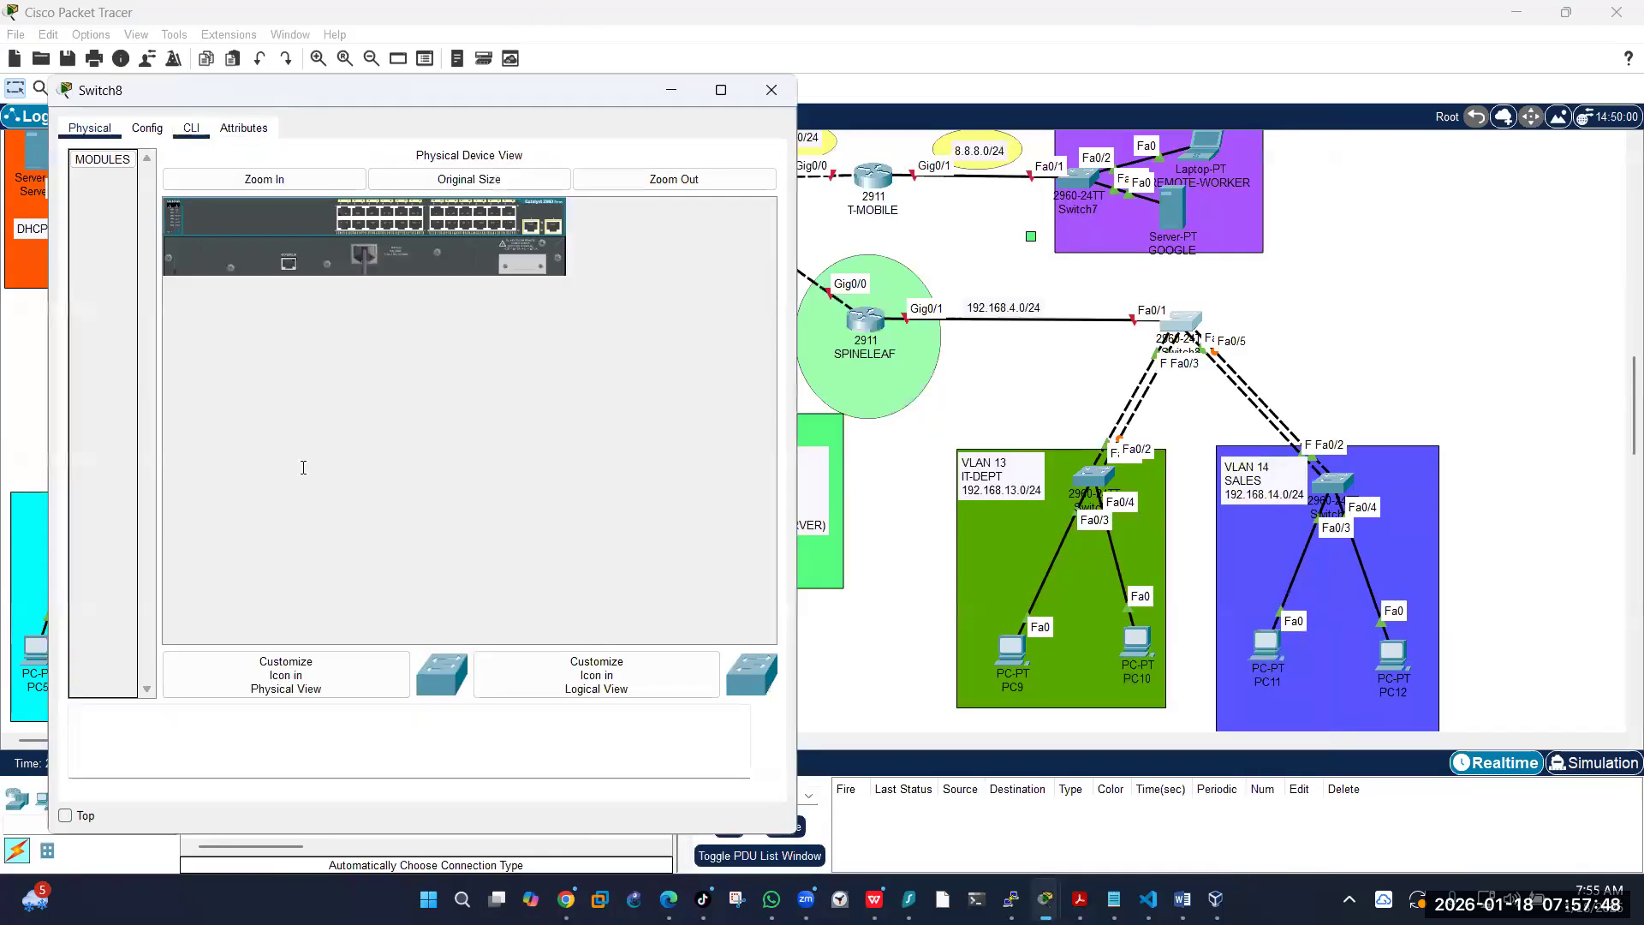
pyautogui.press('Return')
pyautogui.press('Return')
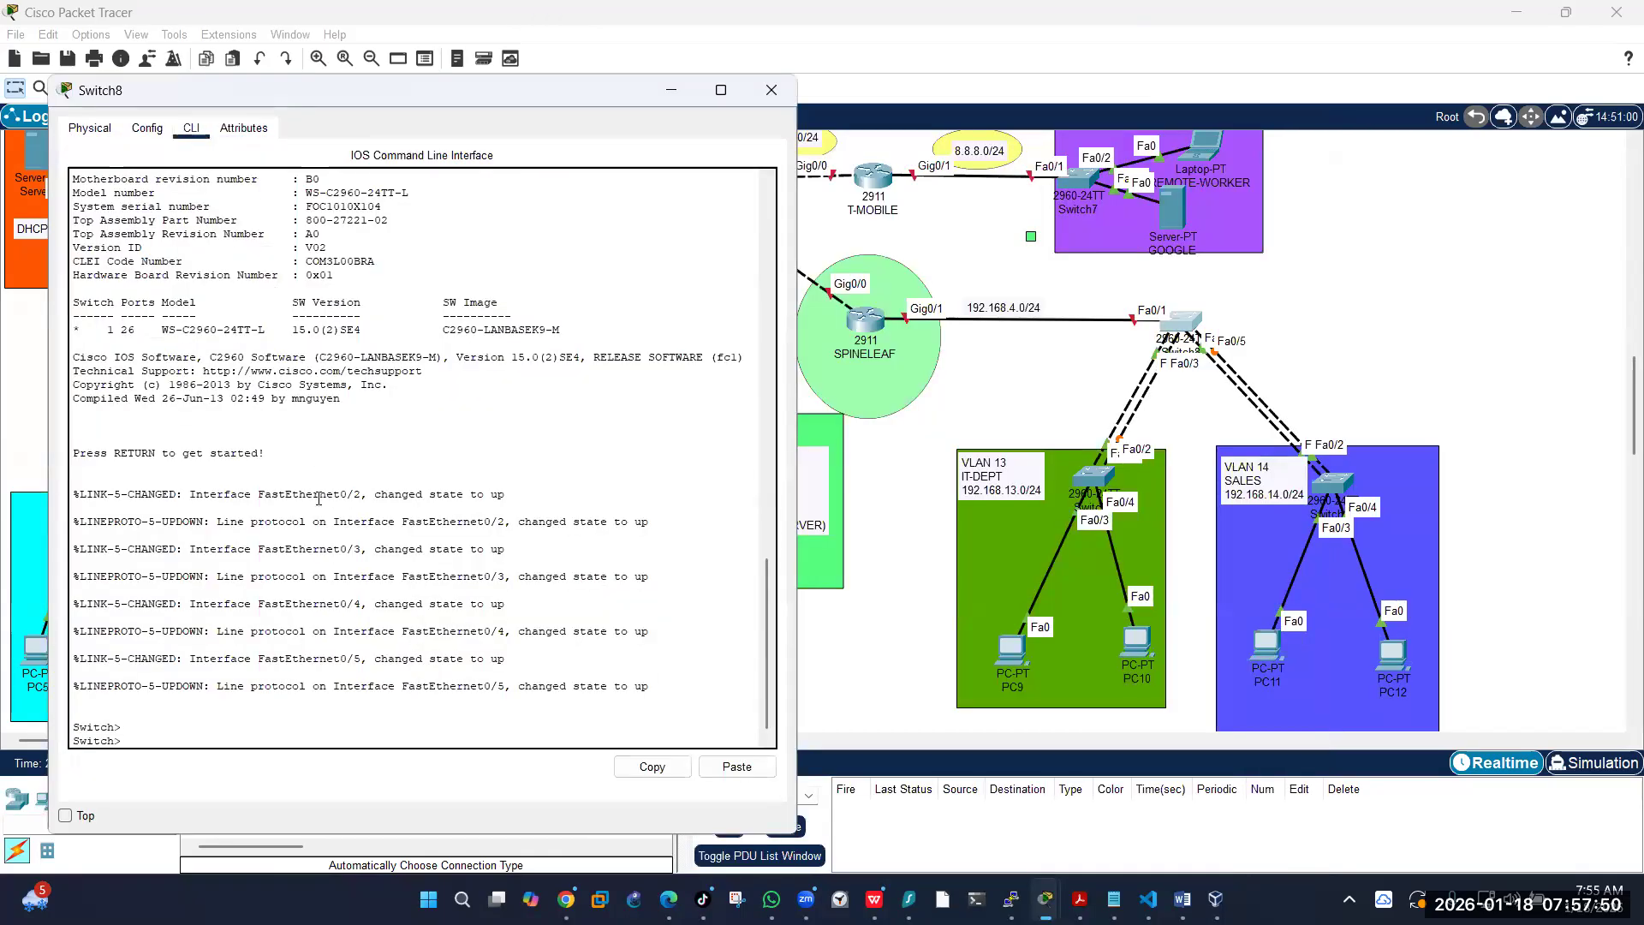
pyautogui.write('en')
pyautogui.press('Return')
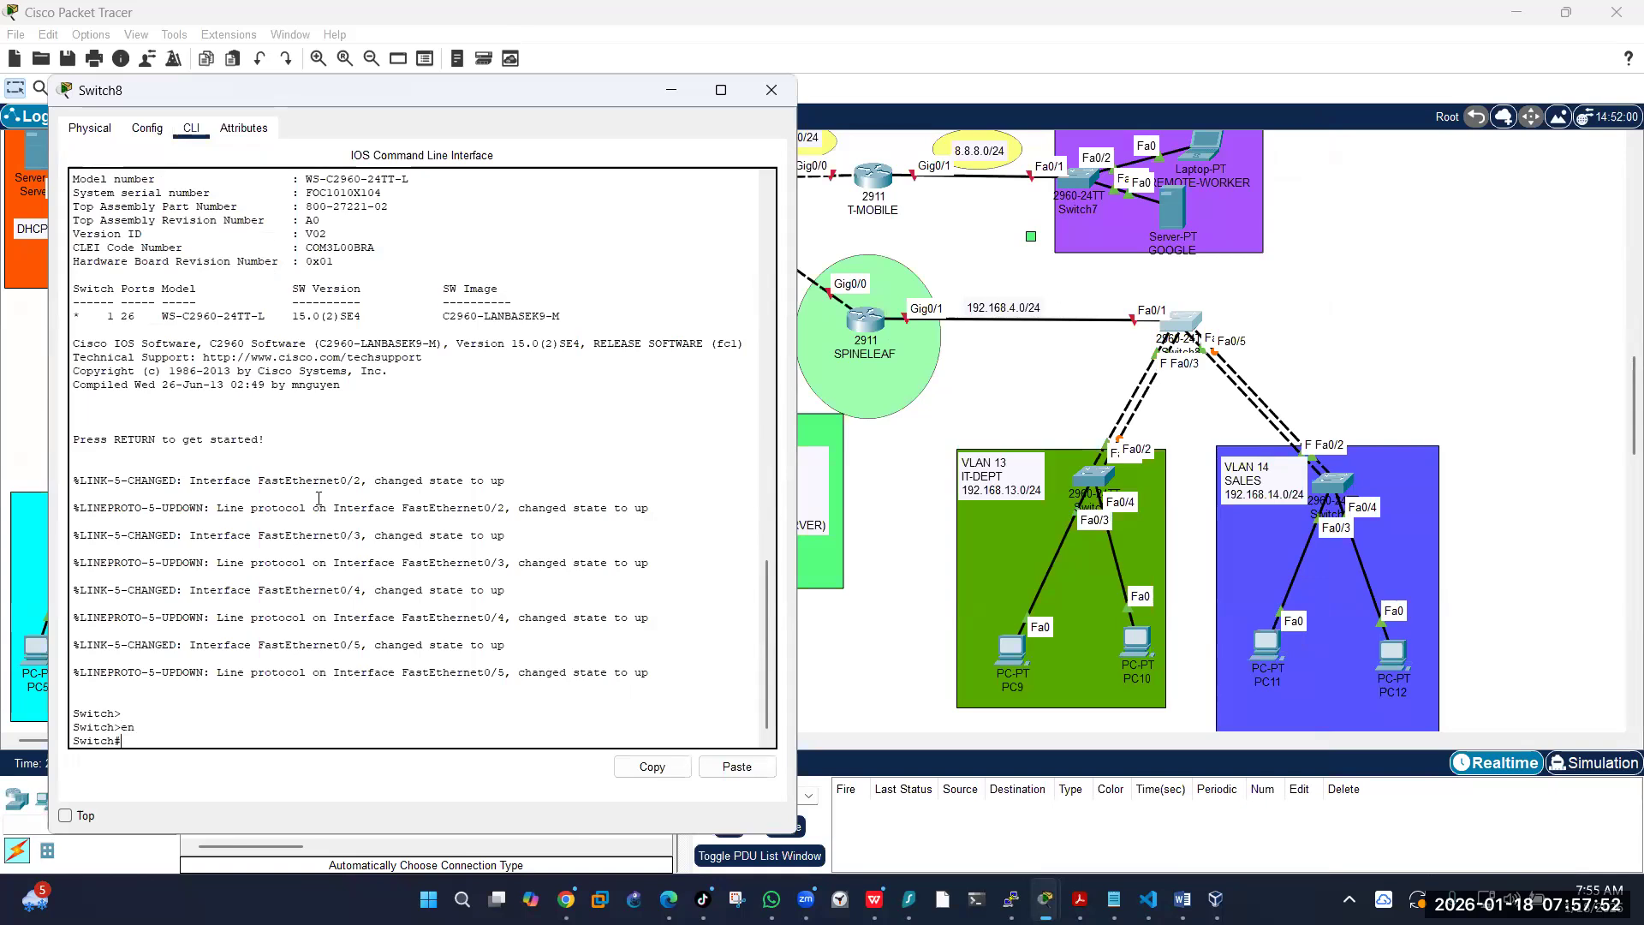
pyautogui.write('config t')
pyautogui.press('Return')
pyautogui.press('Return')
# Step: Set the hostname of Switch8 to SPINECORE
pyautogui.write('hostname SPINE')
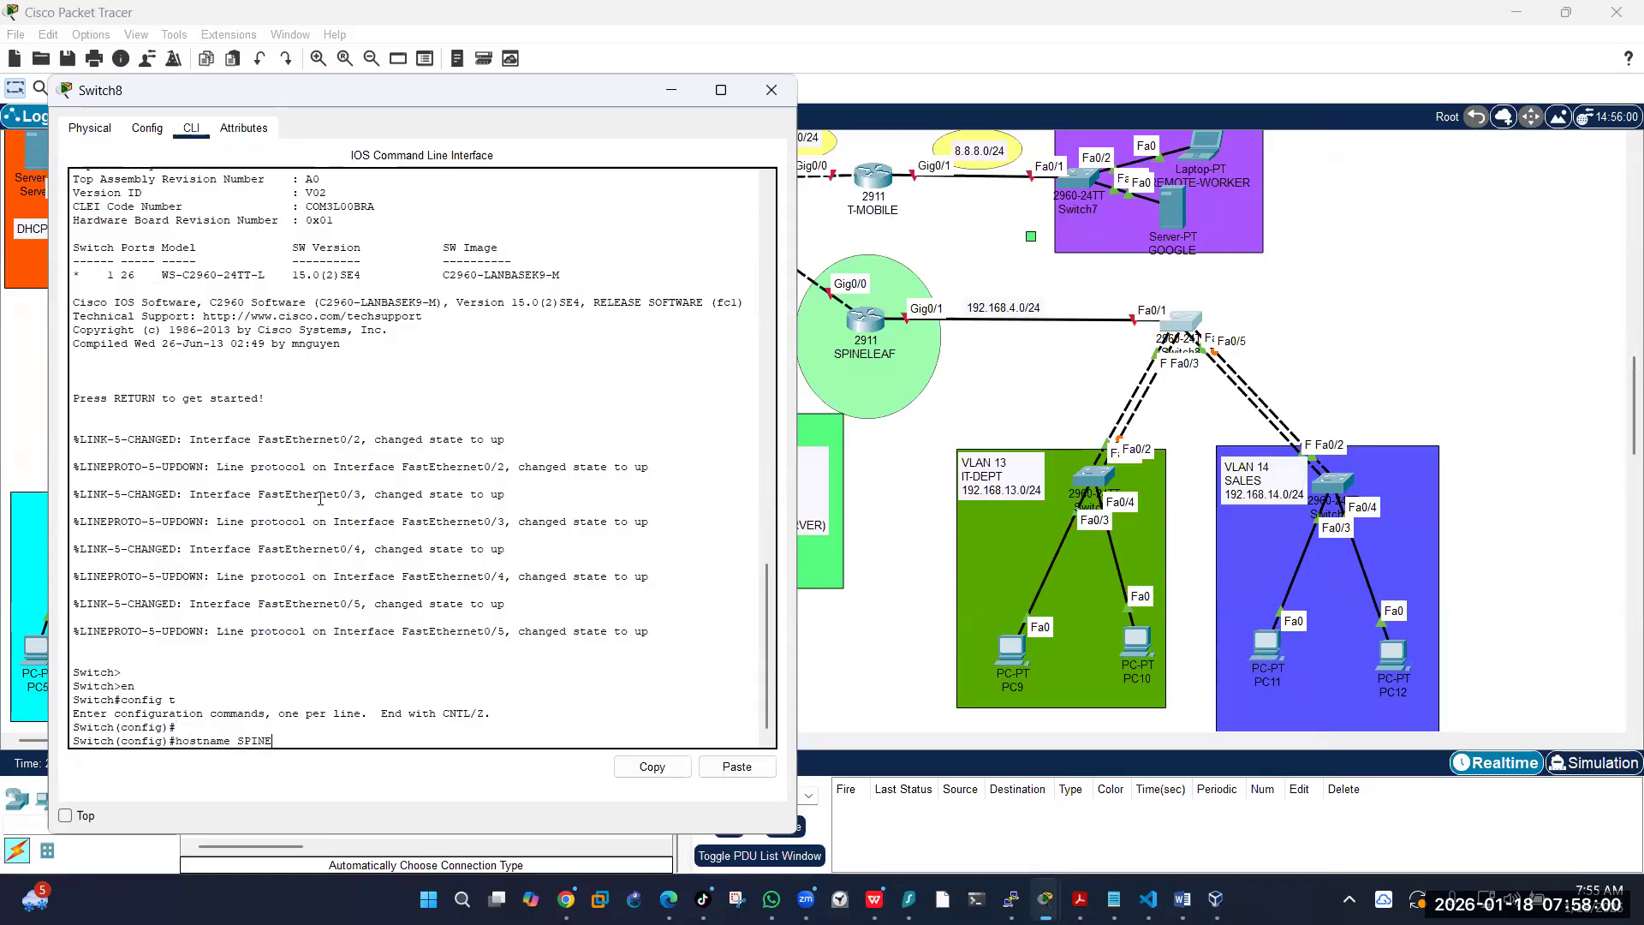
pyautogui.write('CORE')
pyautogui.press('Return')
pyautogui.press('Return')
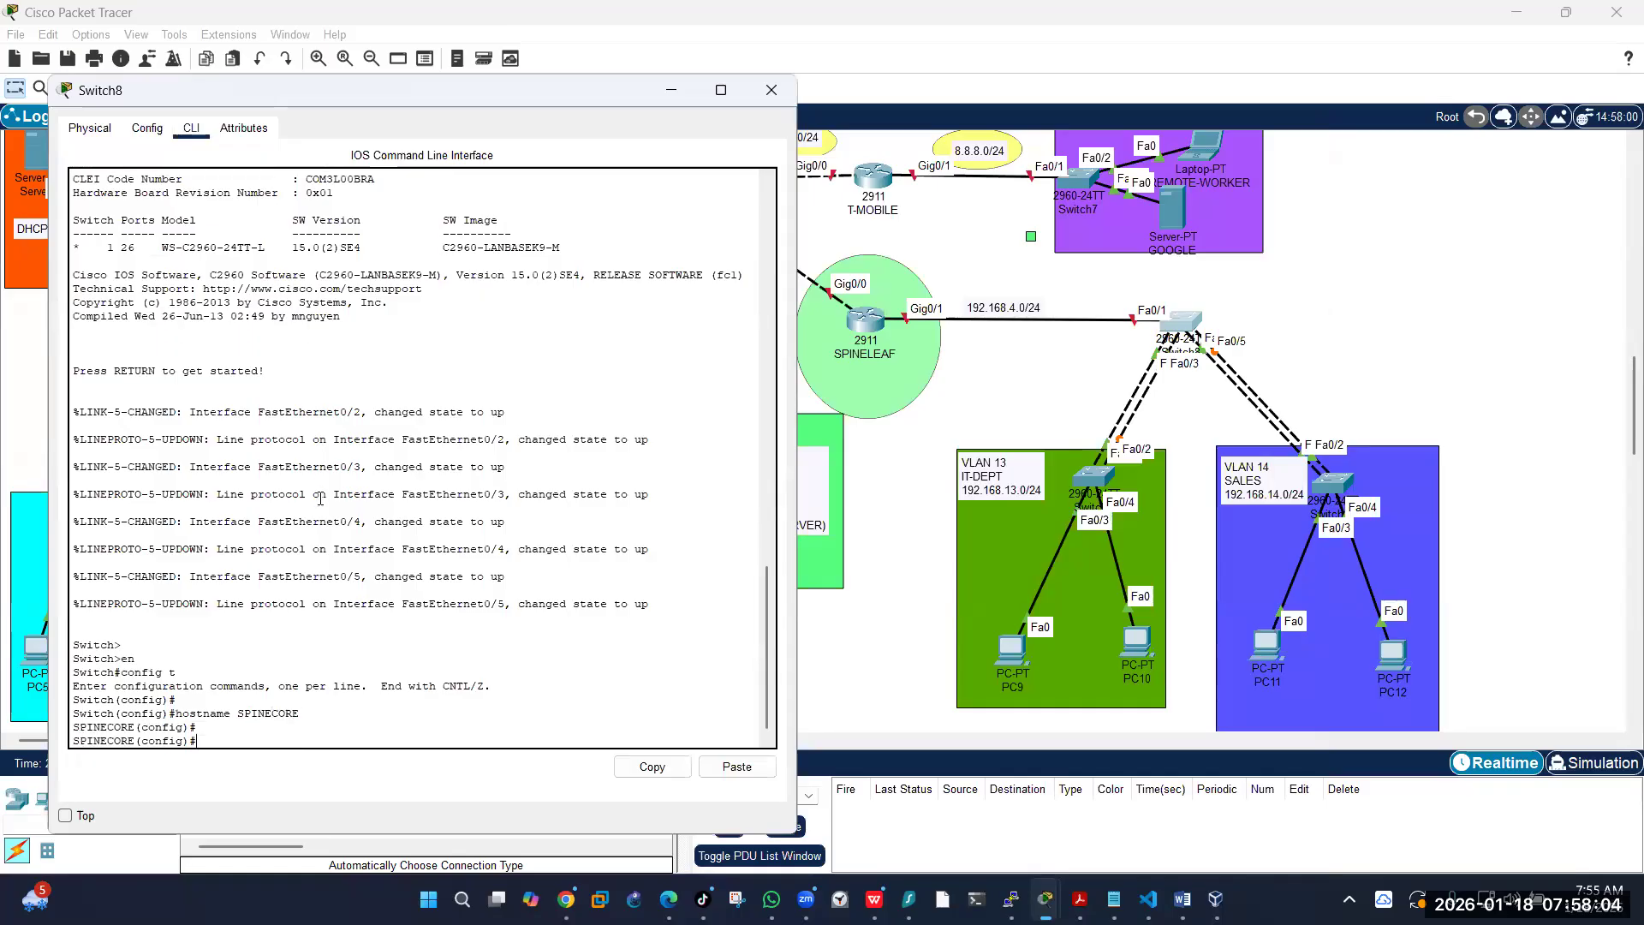
# Step: Paste the VLAN commands into Switch8, creating VLANs 11 HR, 12 ADMIN, 13 IT, 14 SALES and 99 NATIVE-MGMT
pyautogui.click(738, 766)
pyautogui.press('Return')
pyautogui.press('Return')
# Step: Create VLAN 999 named BLACKHOLE on Switch8
pyautogui.write('vlan 999')
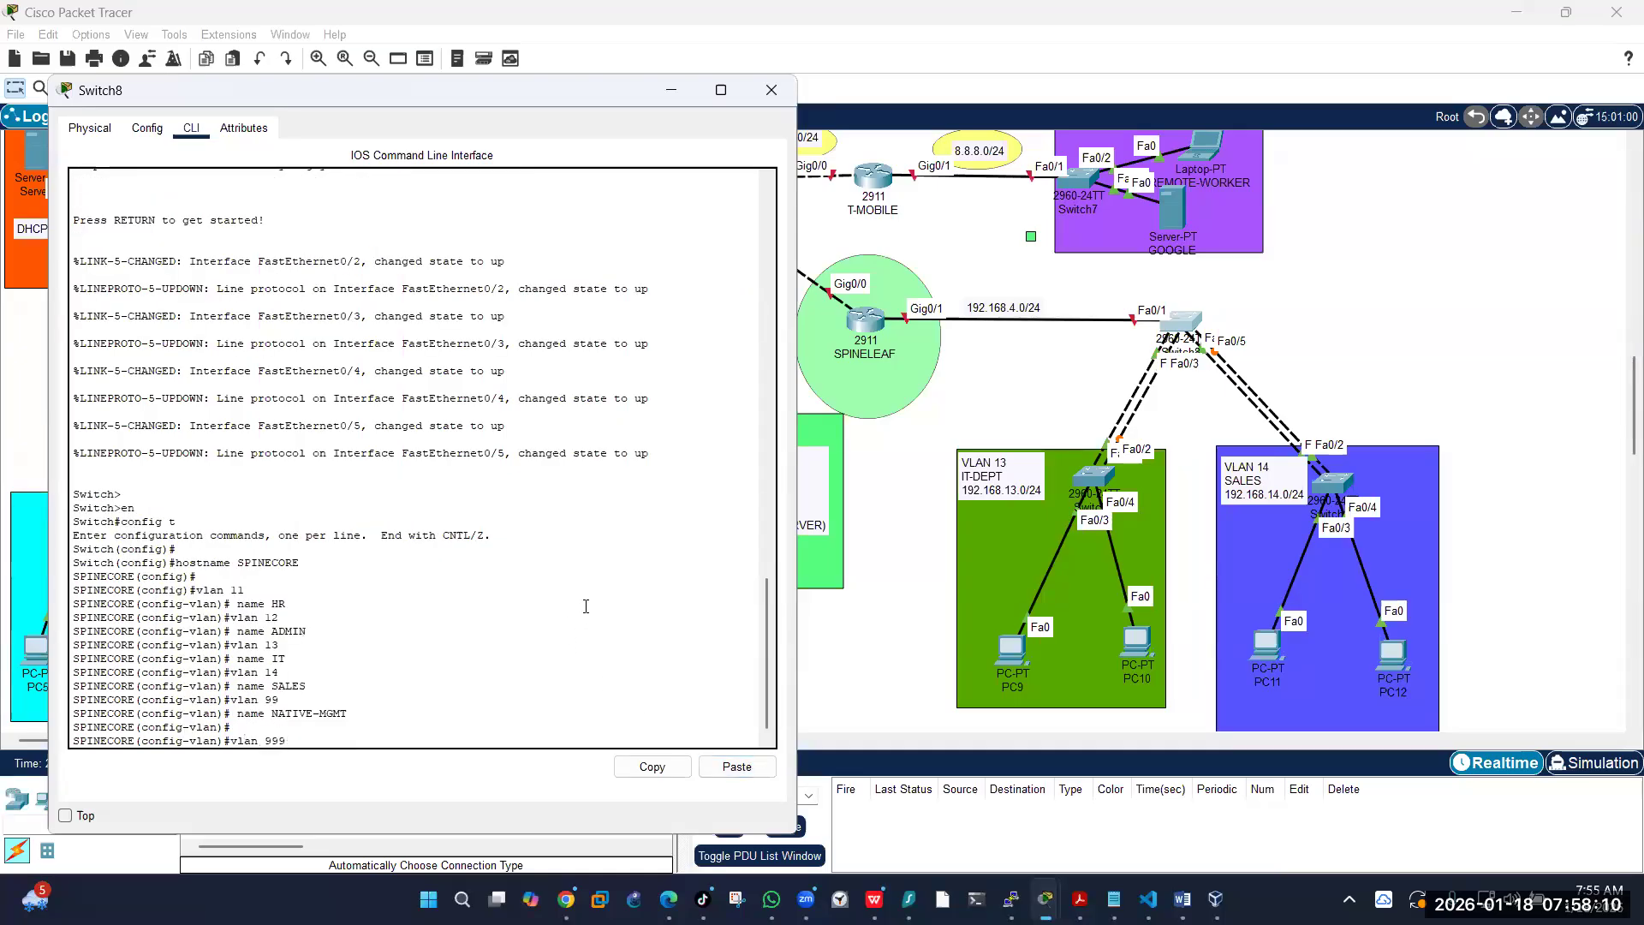
pyautogui.press('Return')
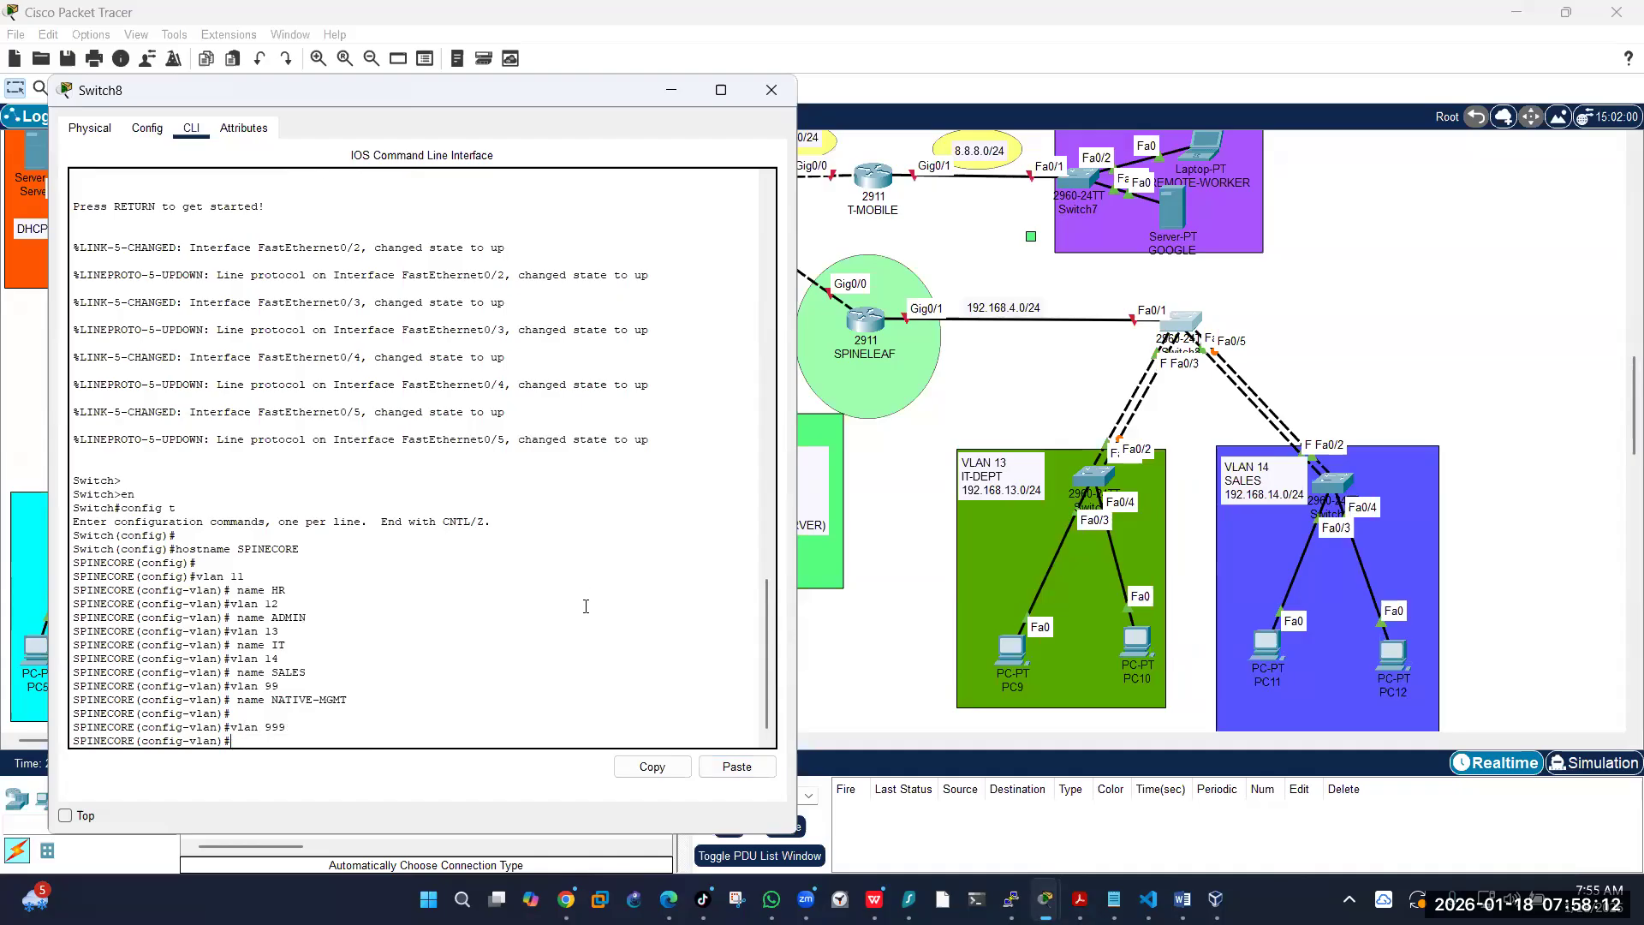
pyautogui.write('name BLACKHOME')
pyautogui.press('BackSpace')
pyautogui.press('BackSpace')
pyautogui.write('LE')
pyautogui.press('Return')
pyautogui.press('Return')
# Step: Leave configuration mode on Switch8, save its configuration with WR, and close its window
pyautogui.write('END')
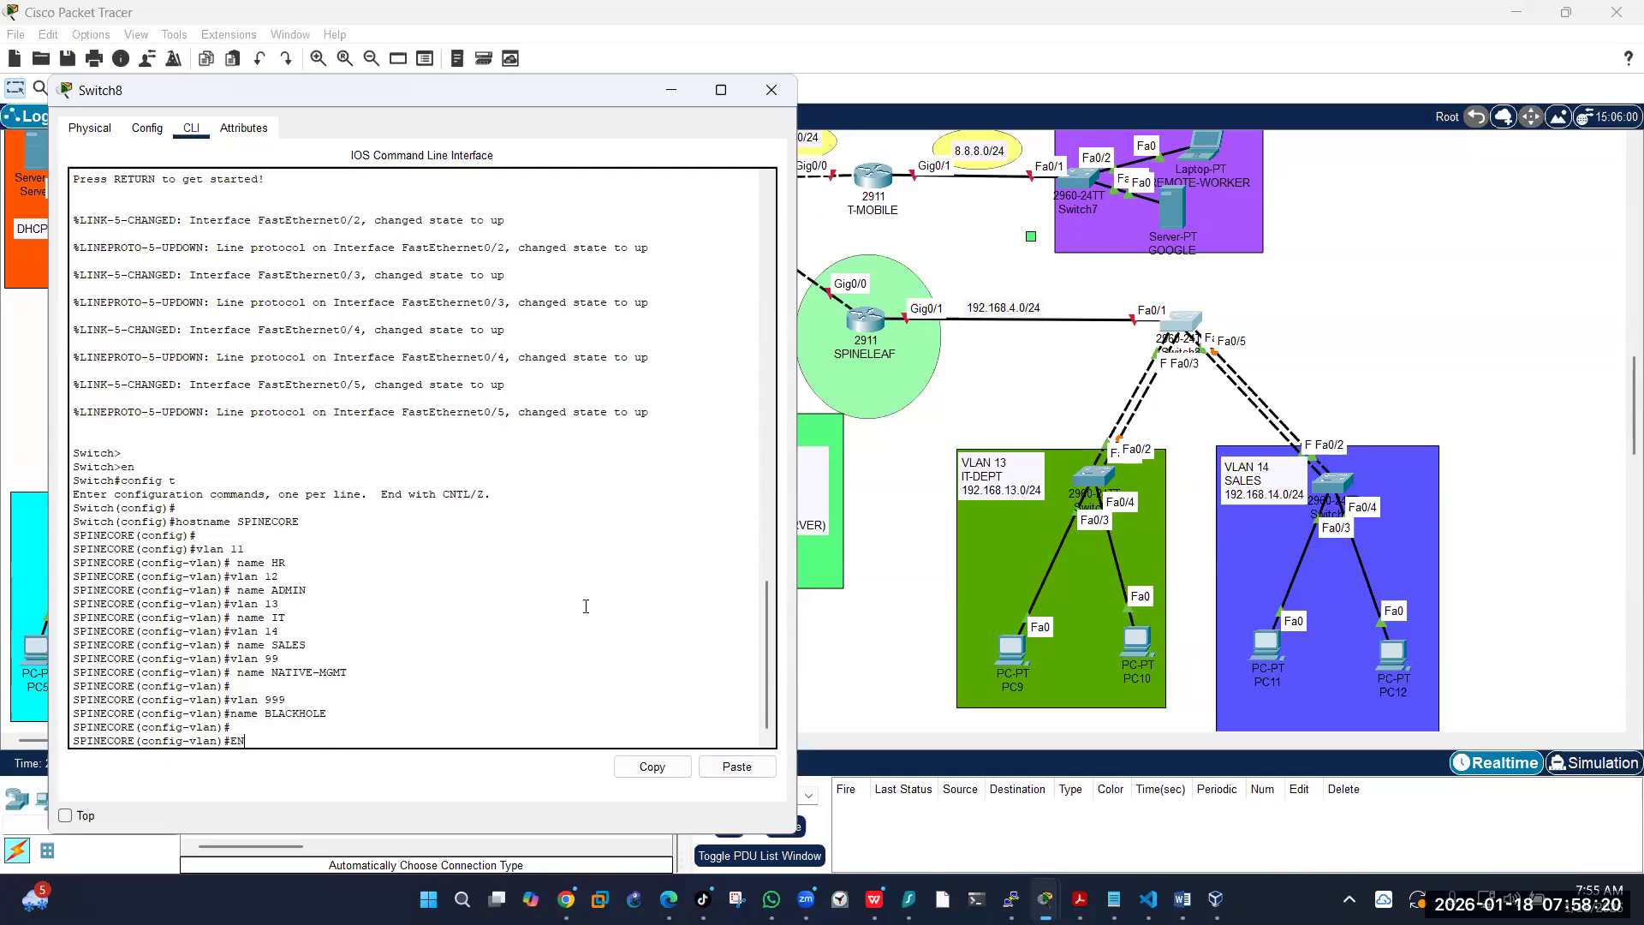
pyautogui.press('Return')
pyautogui.press('Return')
pyautogui.write('WR')
pyautogui.press('Return')
pyautogui.press('Return')
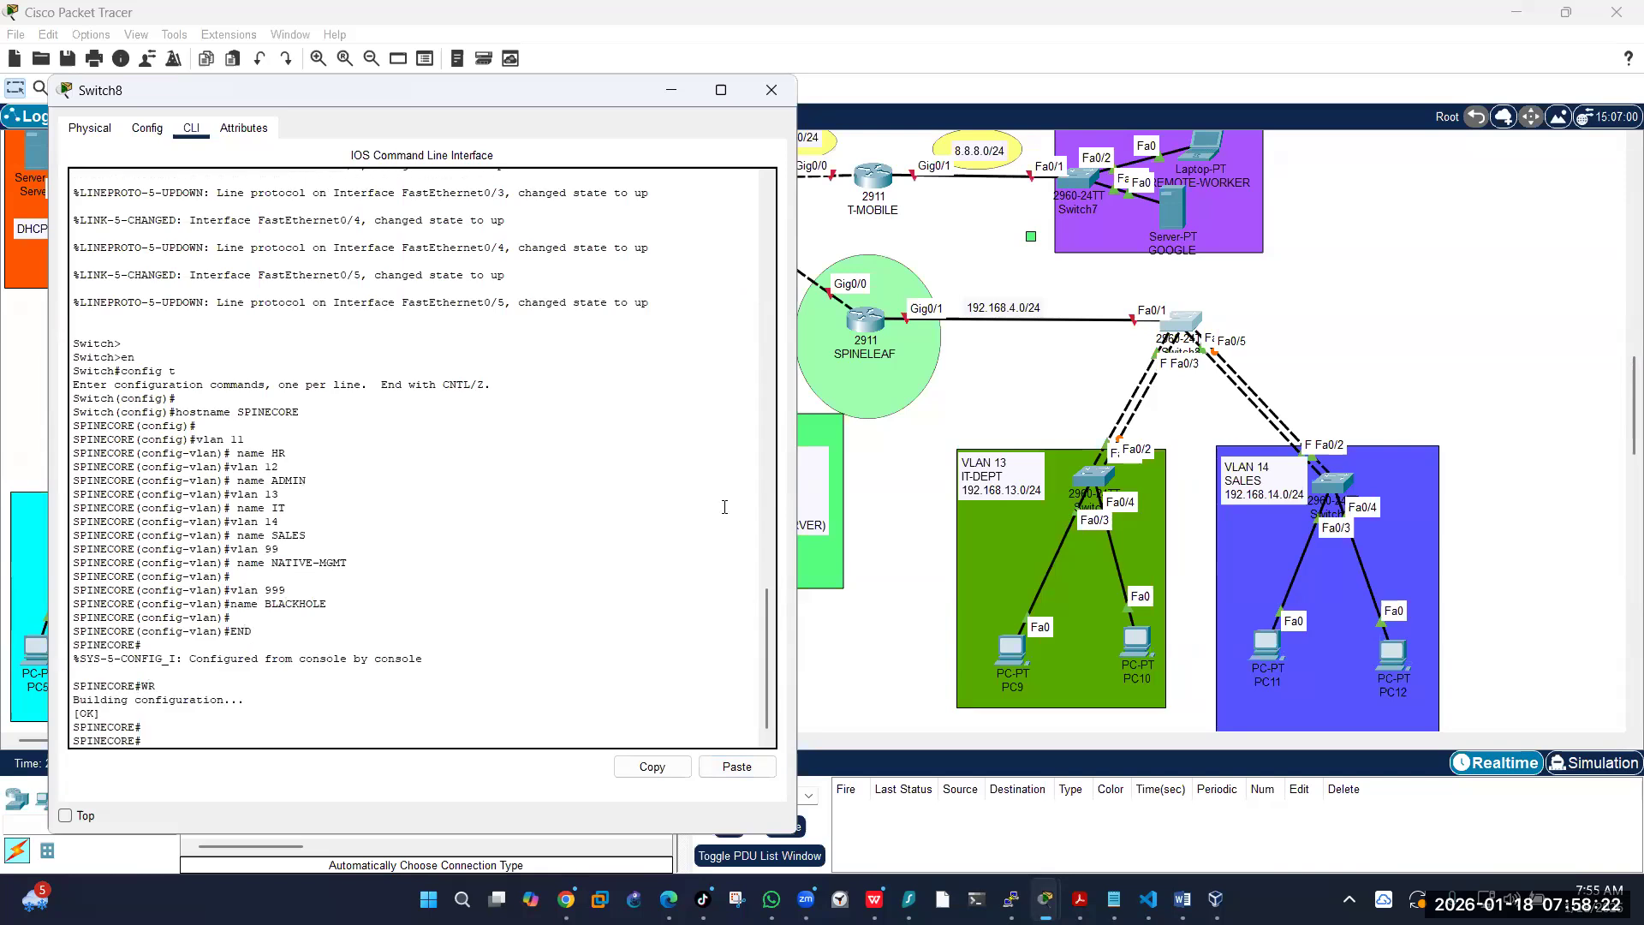
pyautogui.click(772, 90)
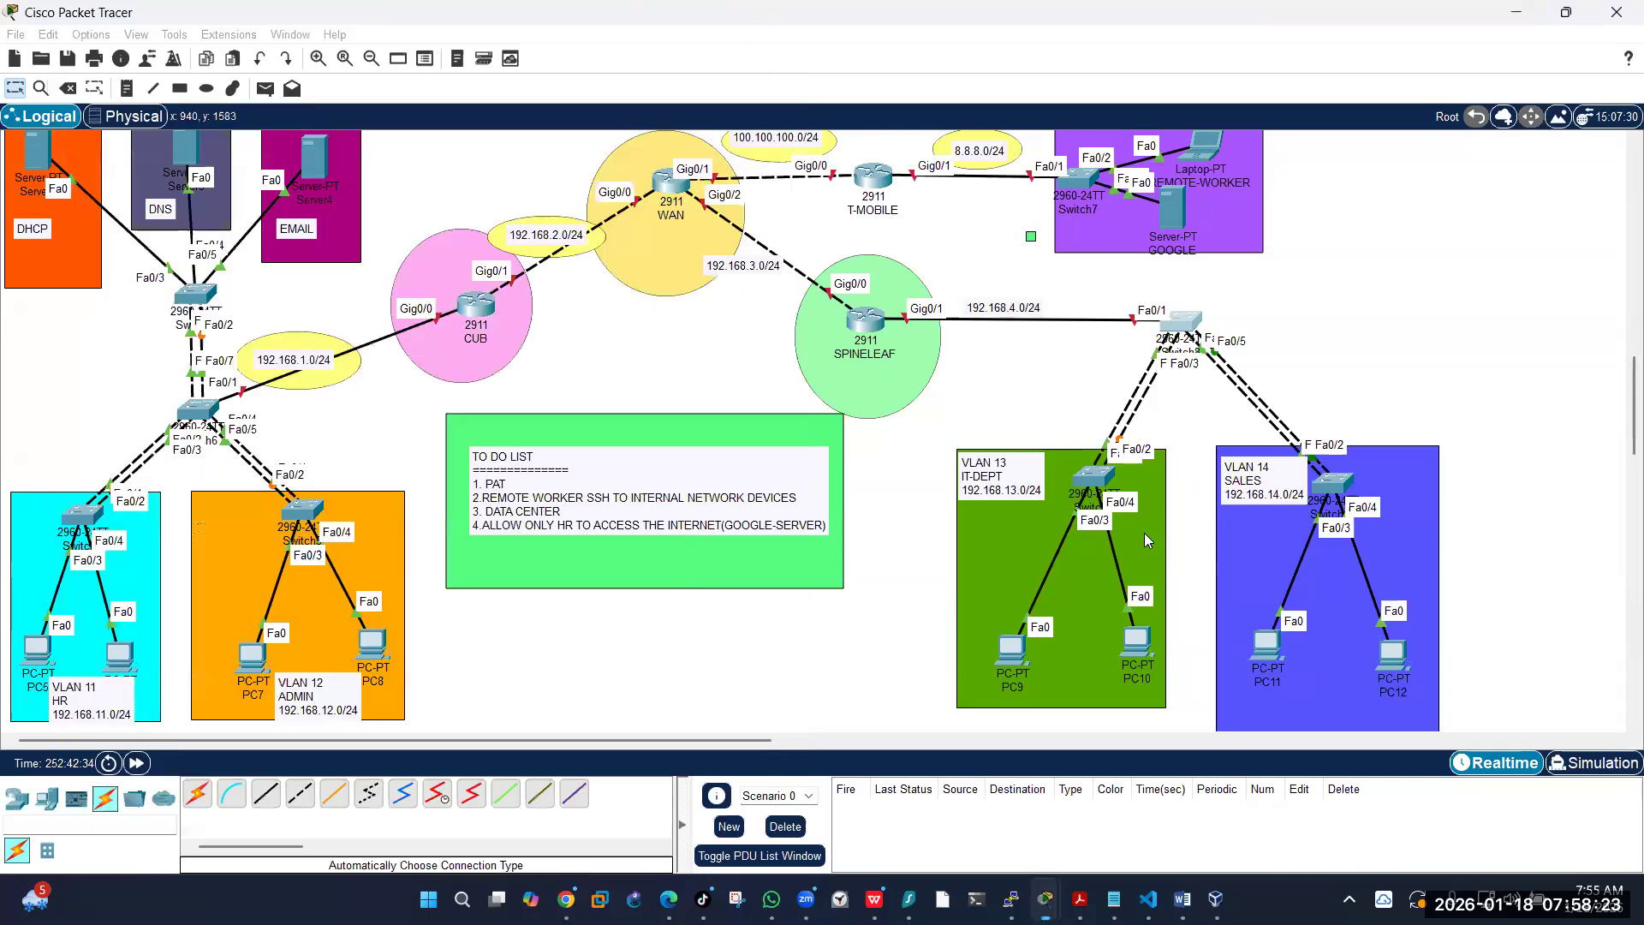
# Step: Set the hostname of Switch9 in the VLAN 13 IT-DEPT area to ACCESSSW13
pyautogui.click(1100, 479)
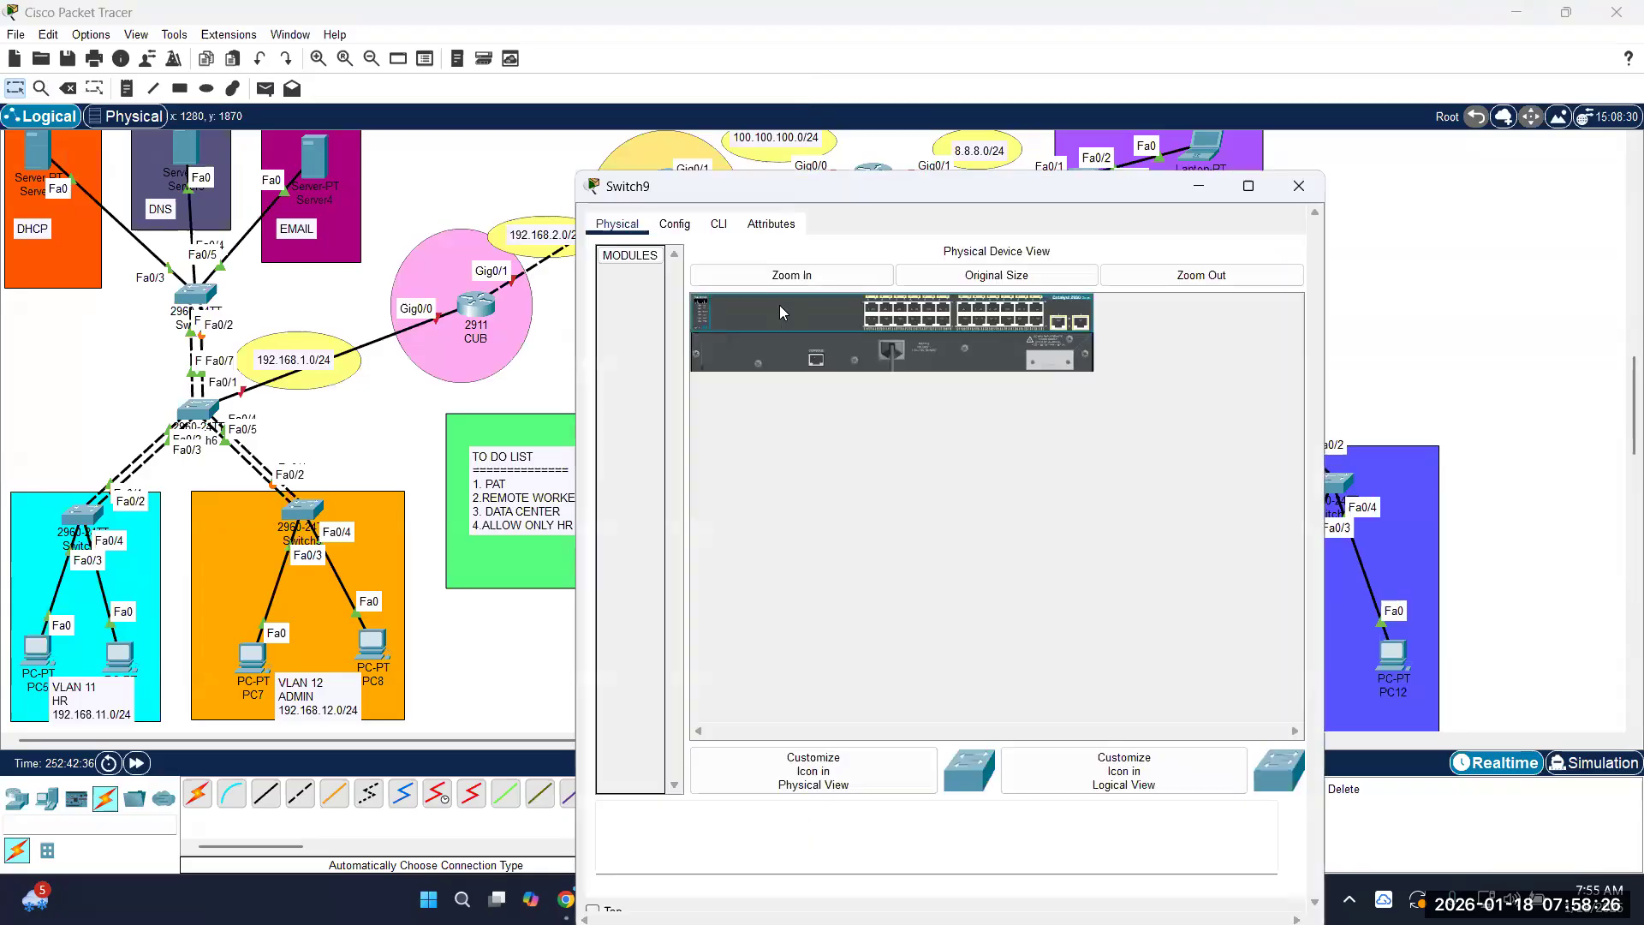
pyautogui.click(720, 168)
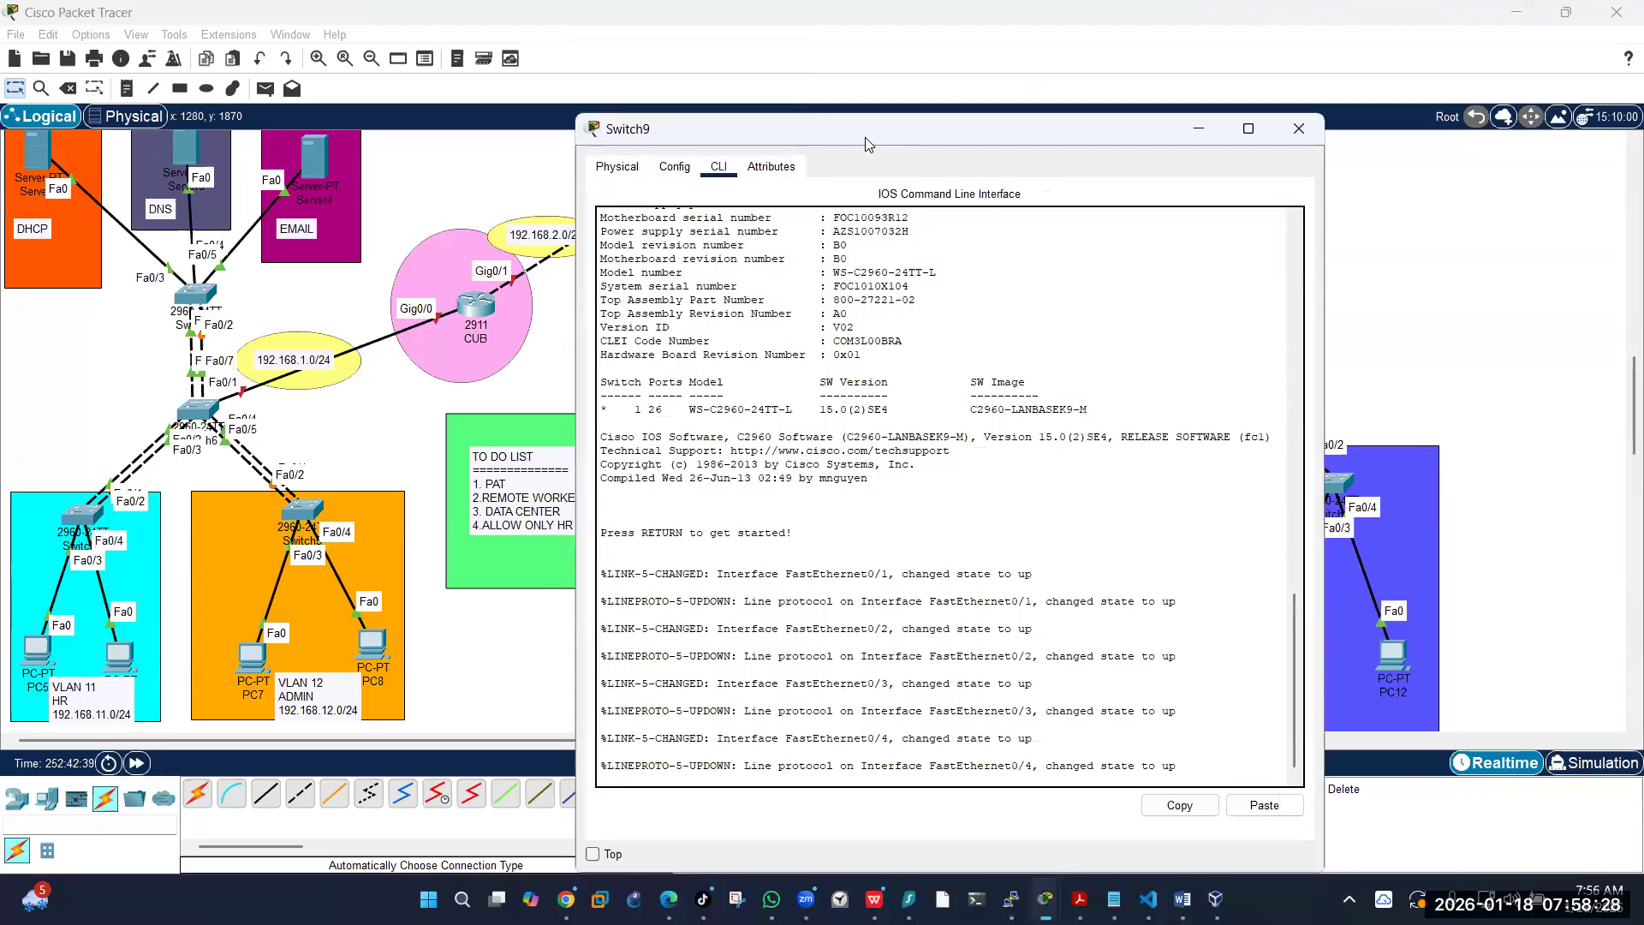
pyautogui.moveTo(865, 137); pyautogui.dragTo(515, 96)
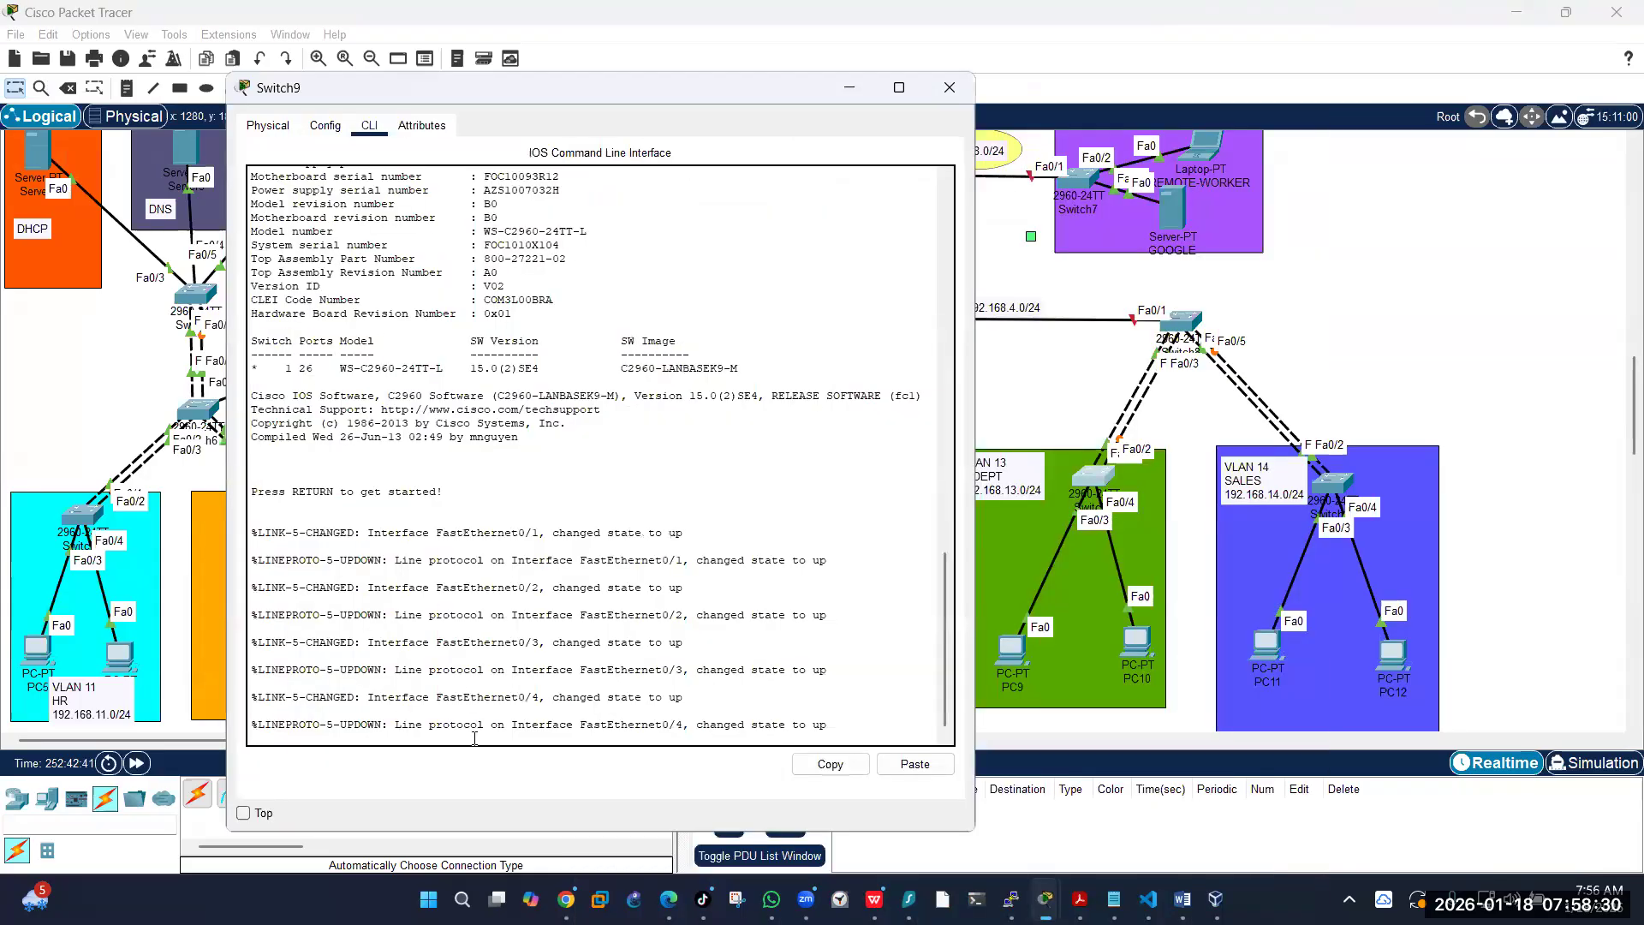
pyautogui.press('Return')
pyautogui.press('Return')
pyautogui.write('EN')
pyautogui.press('Return')
pyautogui.write('CO')
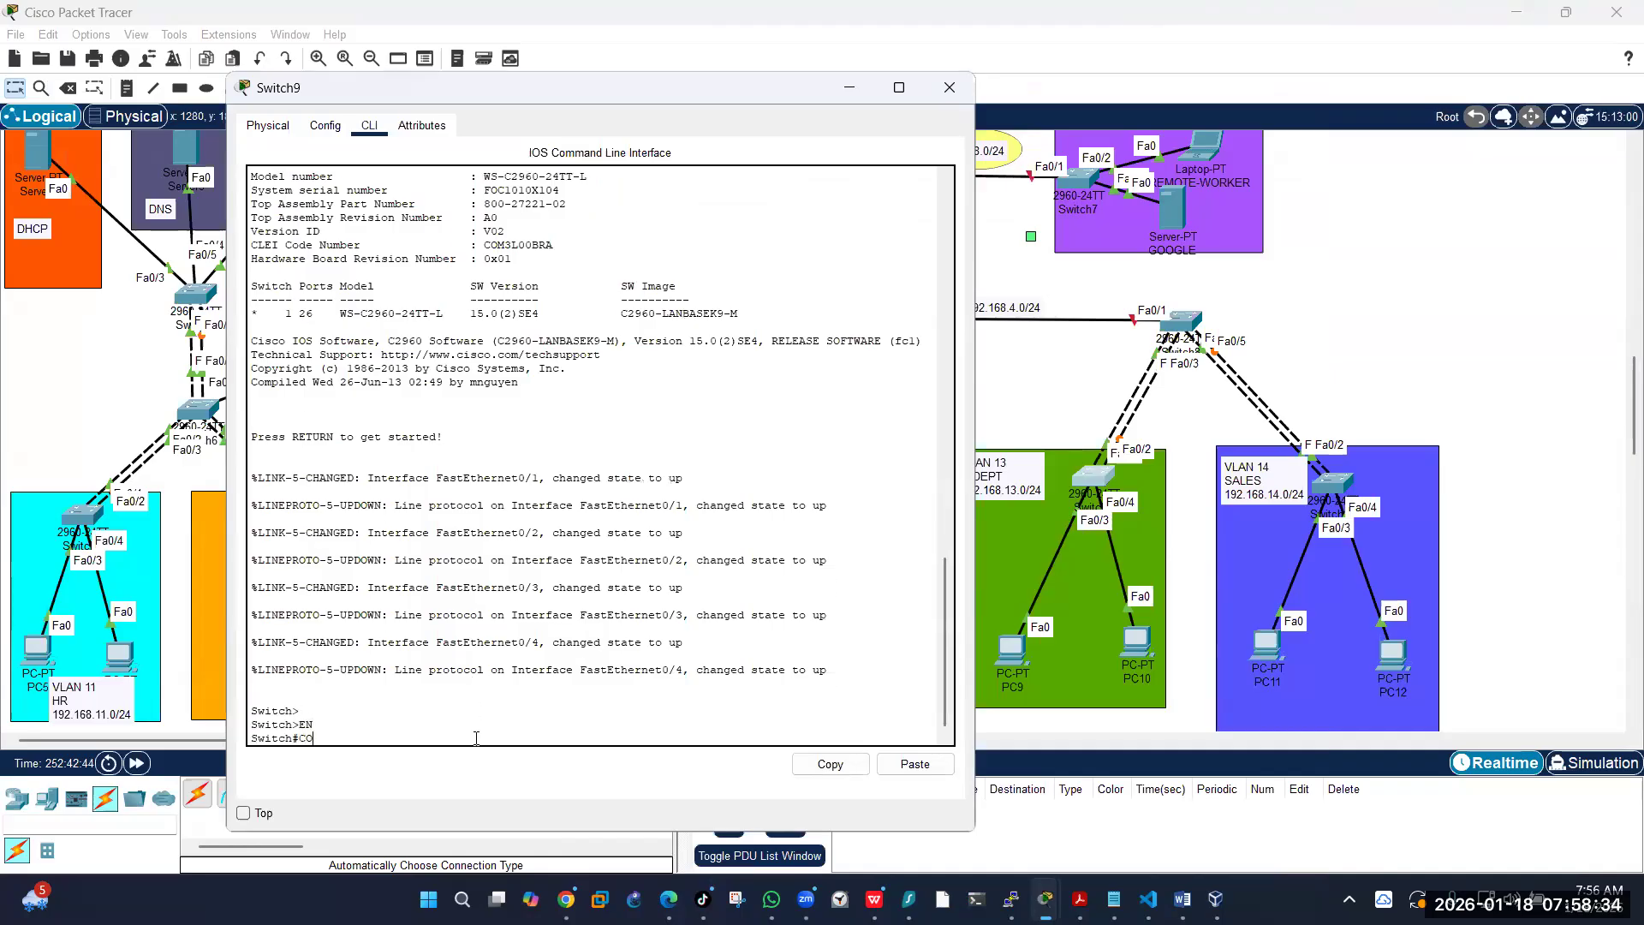
pyautogui.write('NFIG T')
pyautogui.press('Return')
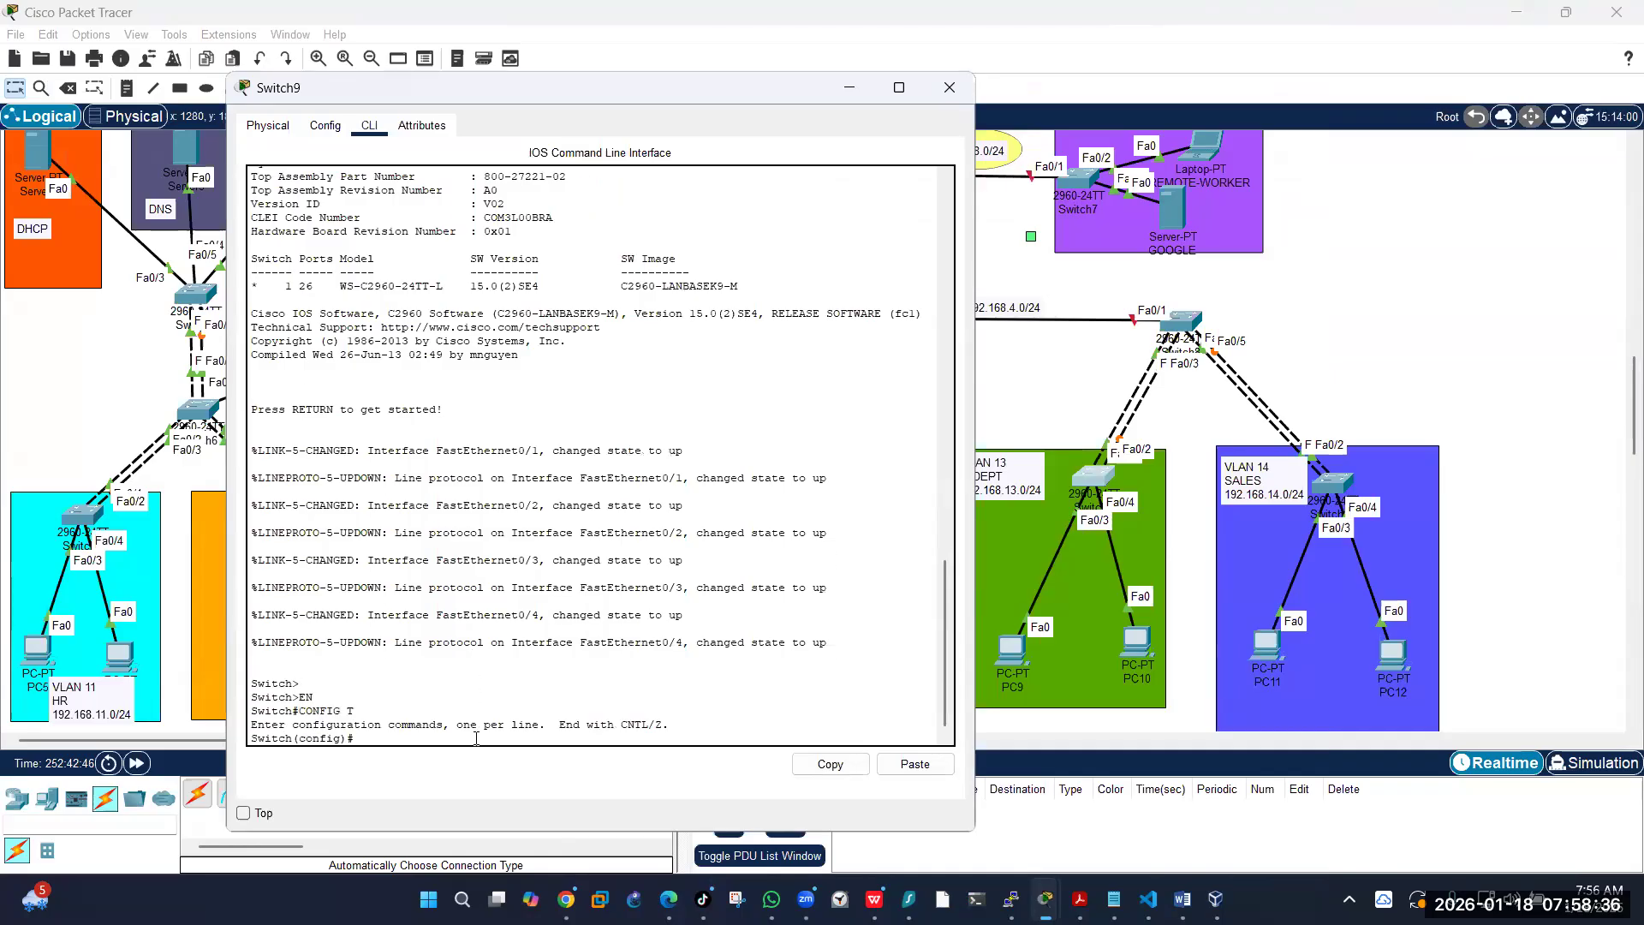
pyautogui.press('Return')
pyautogui.write('HOSTNAM')
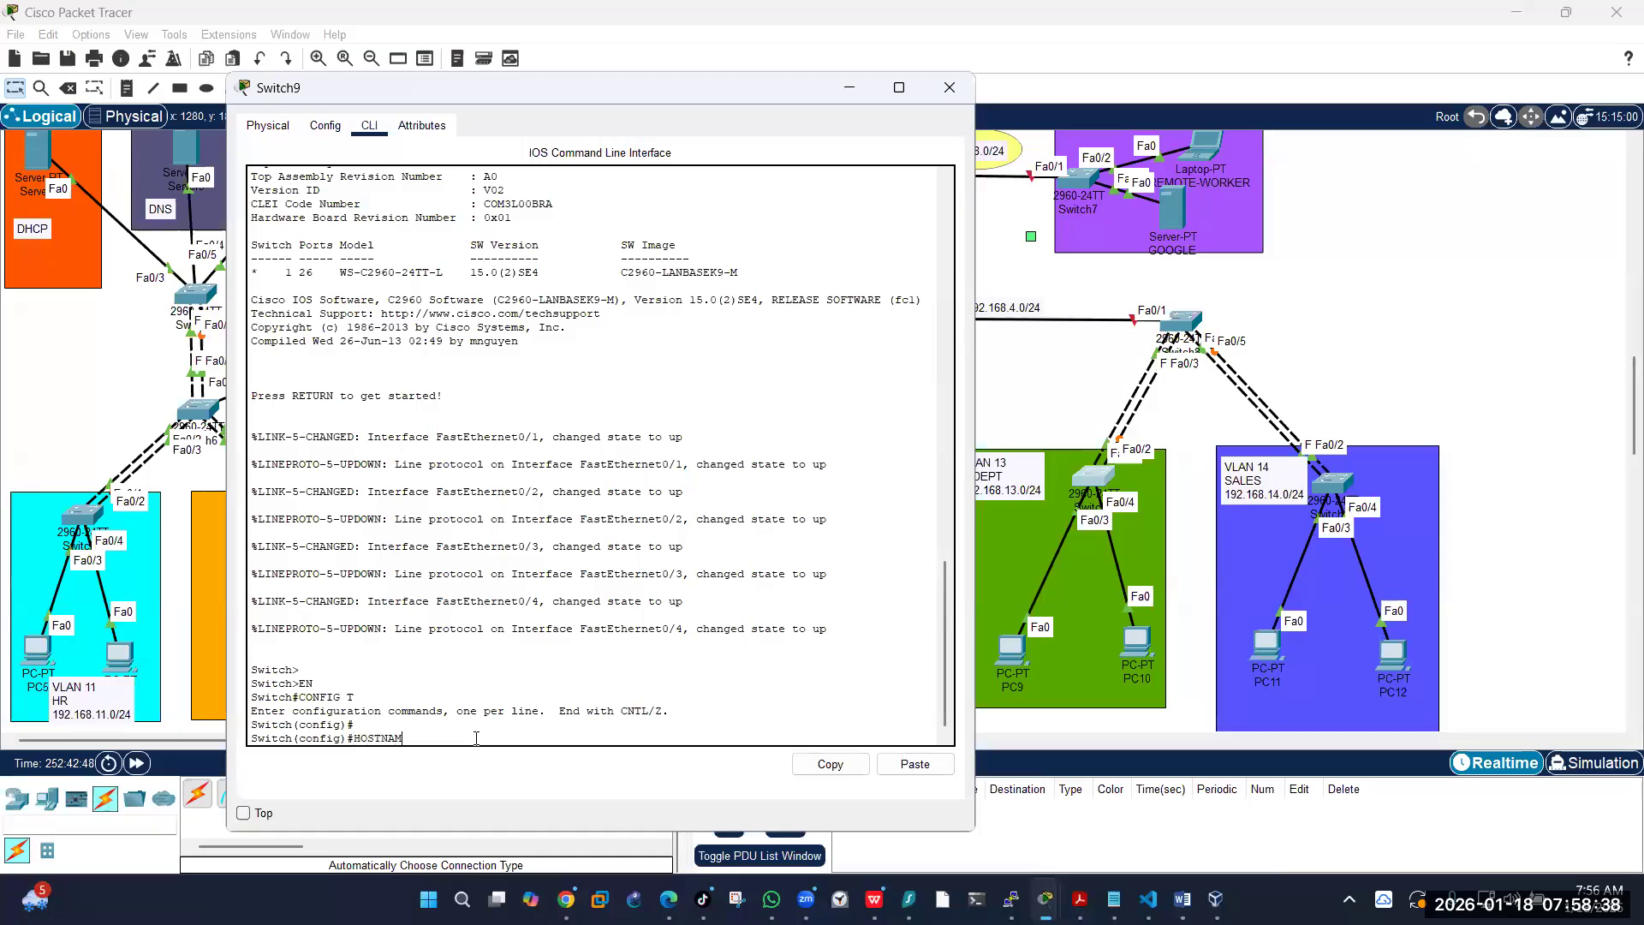
pyautogui.write('E ACCESSSW13')
pyautogui.press('Return')
pyautogui.press('Return')
pyautogui.press('Return')
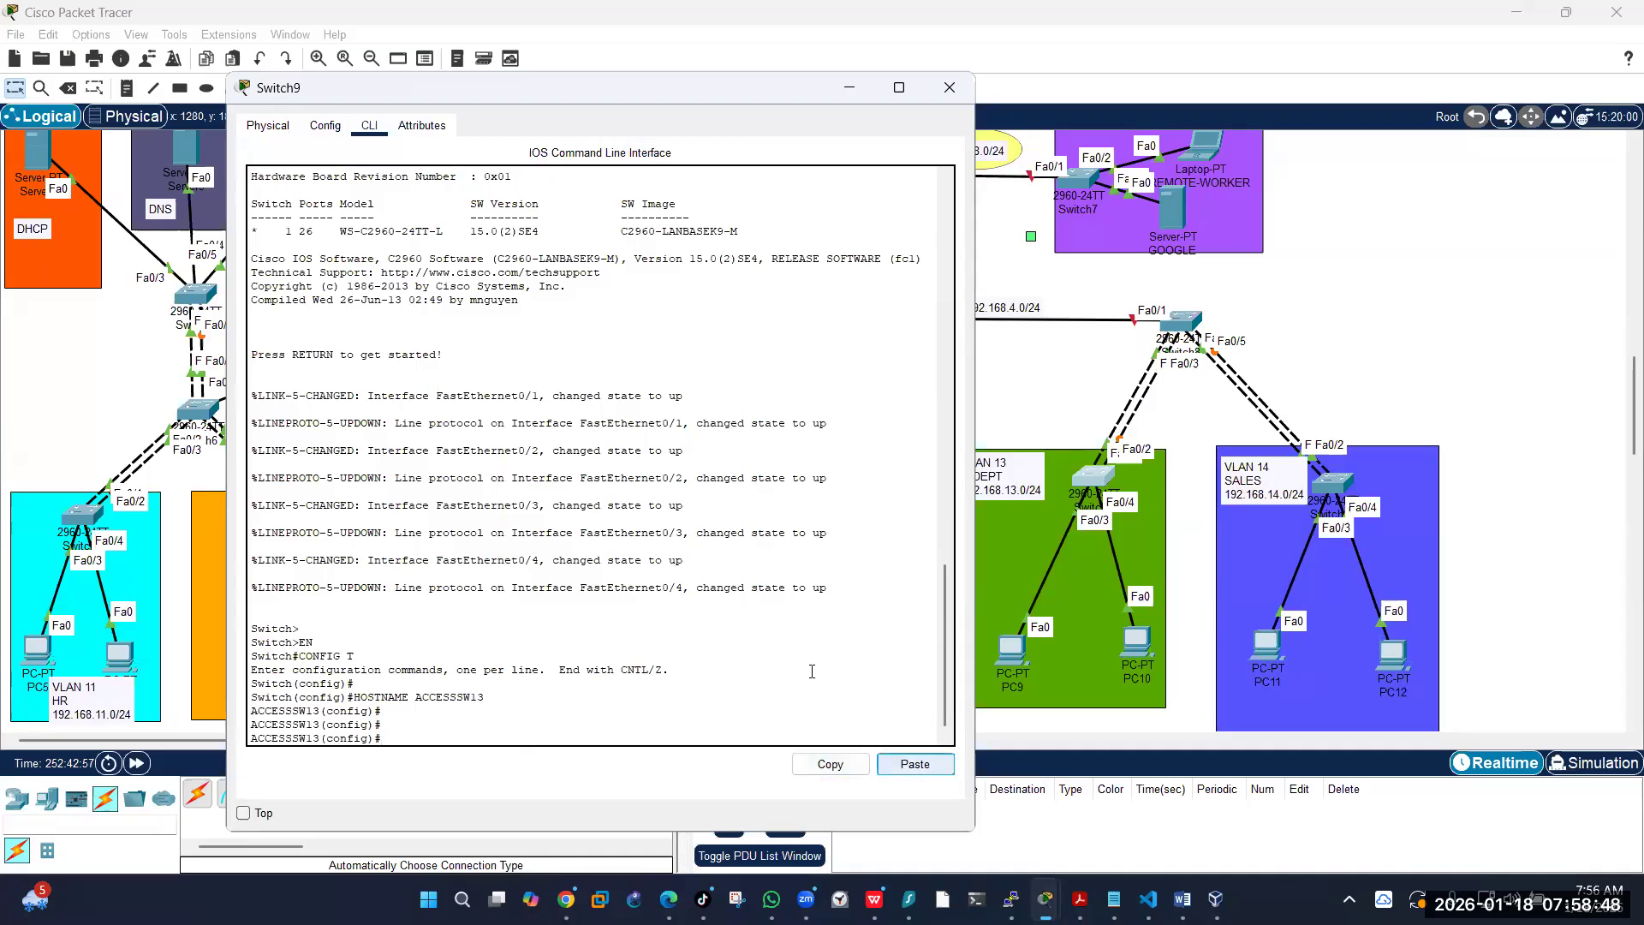
# Step: Paste the VLAN commands into Switch9 for 11 HR, 12 ADMIN, 13 IT, 14 SALES and 99 NATIVE-MGMT, and add VLAN 999 BLACKHOLE
pyautogui.click(913, 767)
pyautogui.write('VLAN 999')
pyautogui.press('Return')
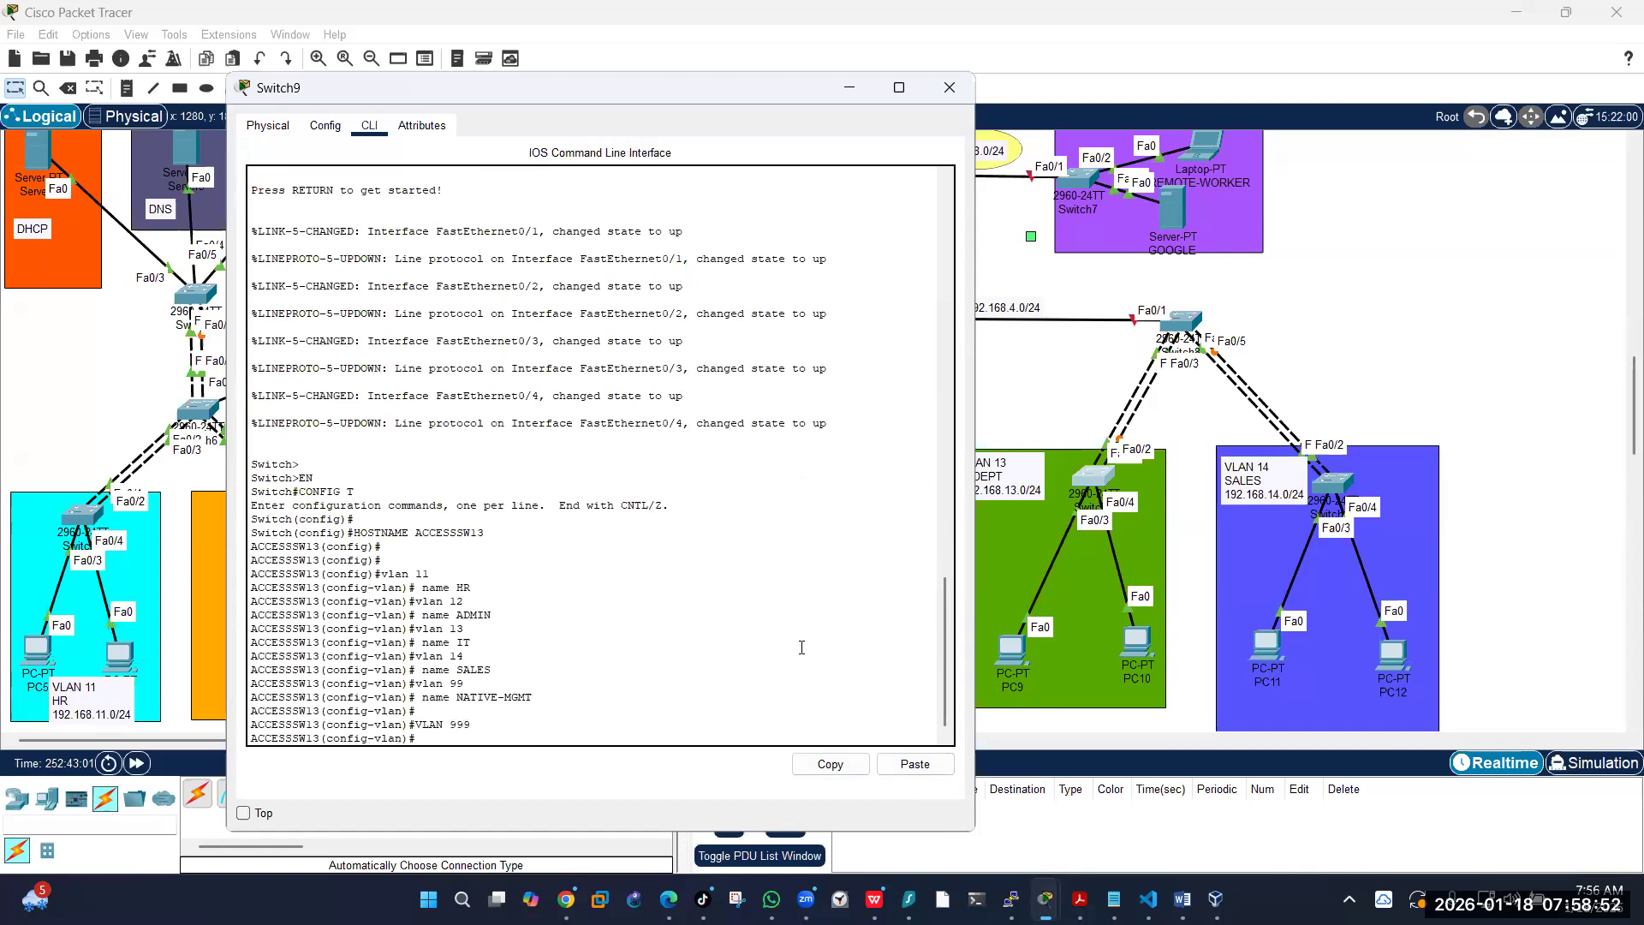
pyautogui.write('NAME BLACKHOLE')
pyautogui.press('Return')
# Step: Leave configuration mode on Switch9, save its configuration with WR, and close its window
pyautogui.write('END')
pyautogui.press('Return')
pyautogui.write('WR')
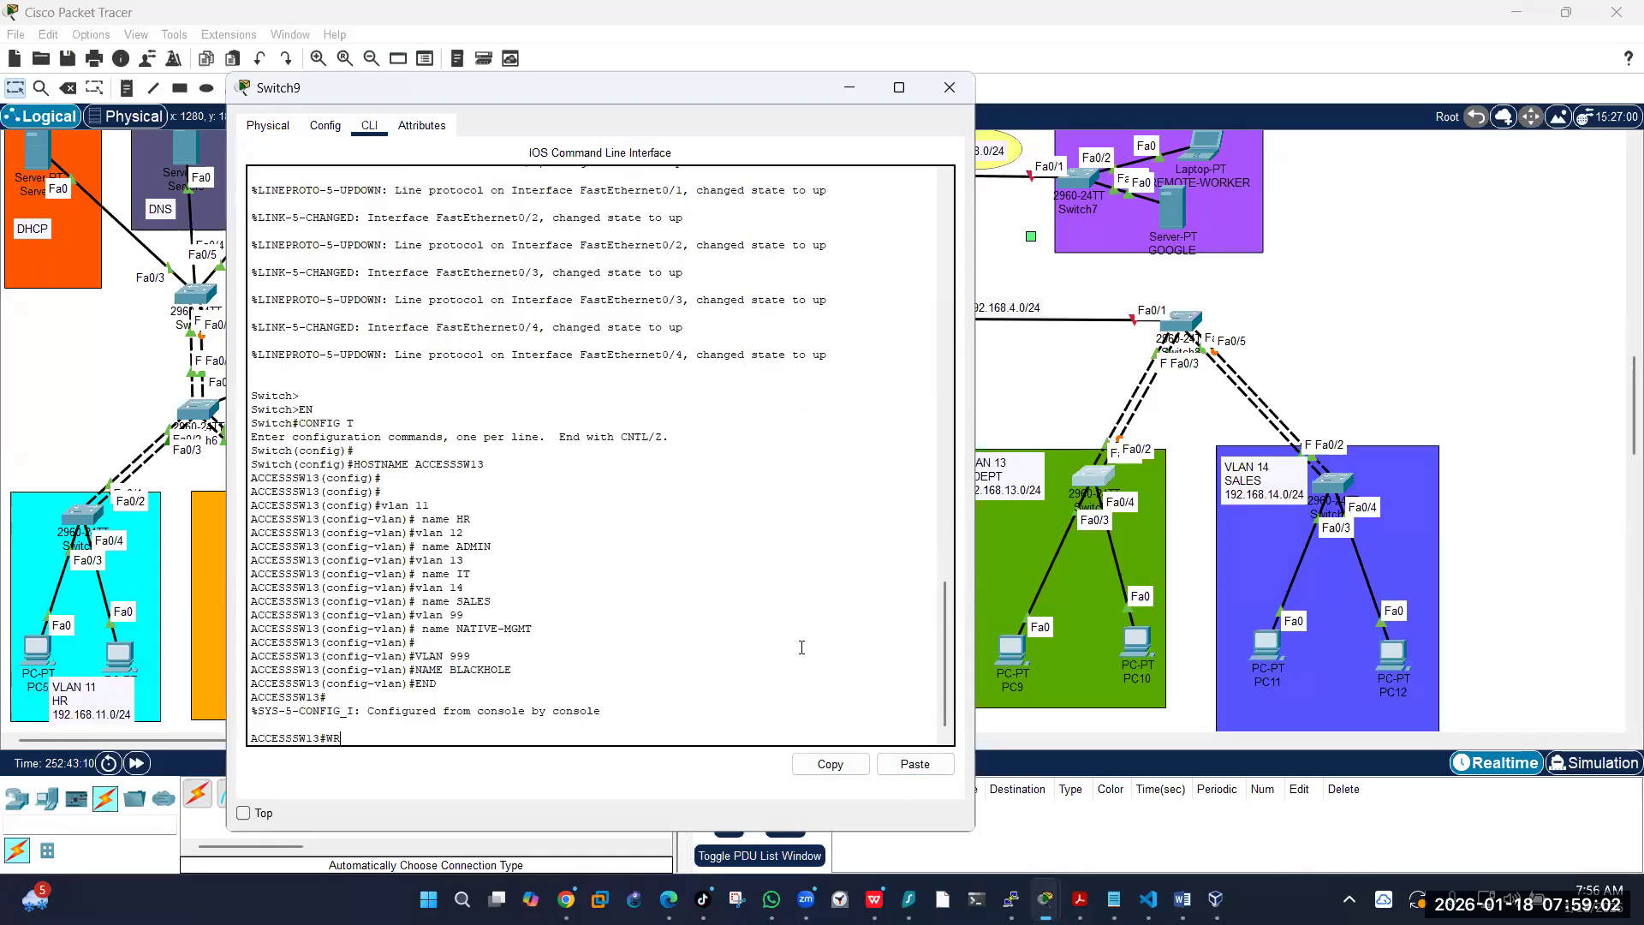
pyautogui.press('Return')
pyautogui.press('Return')
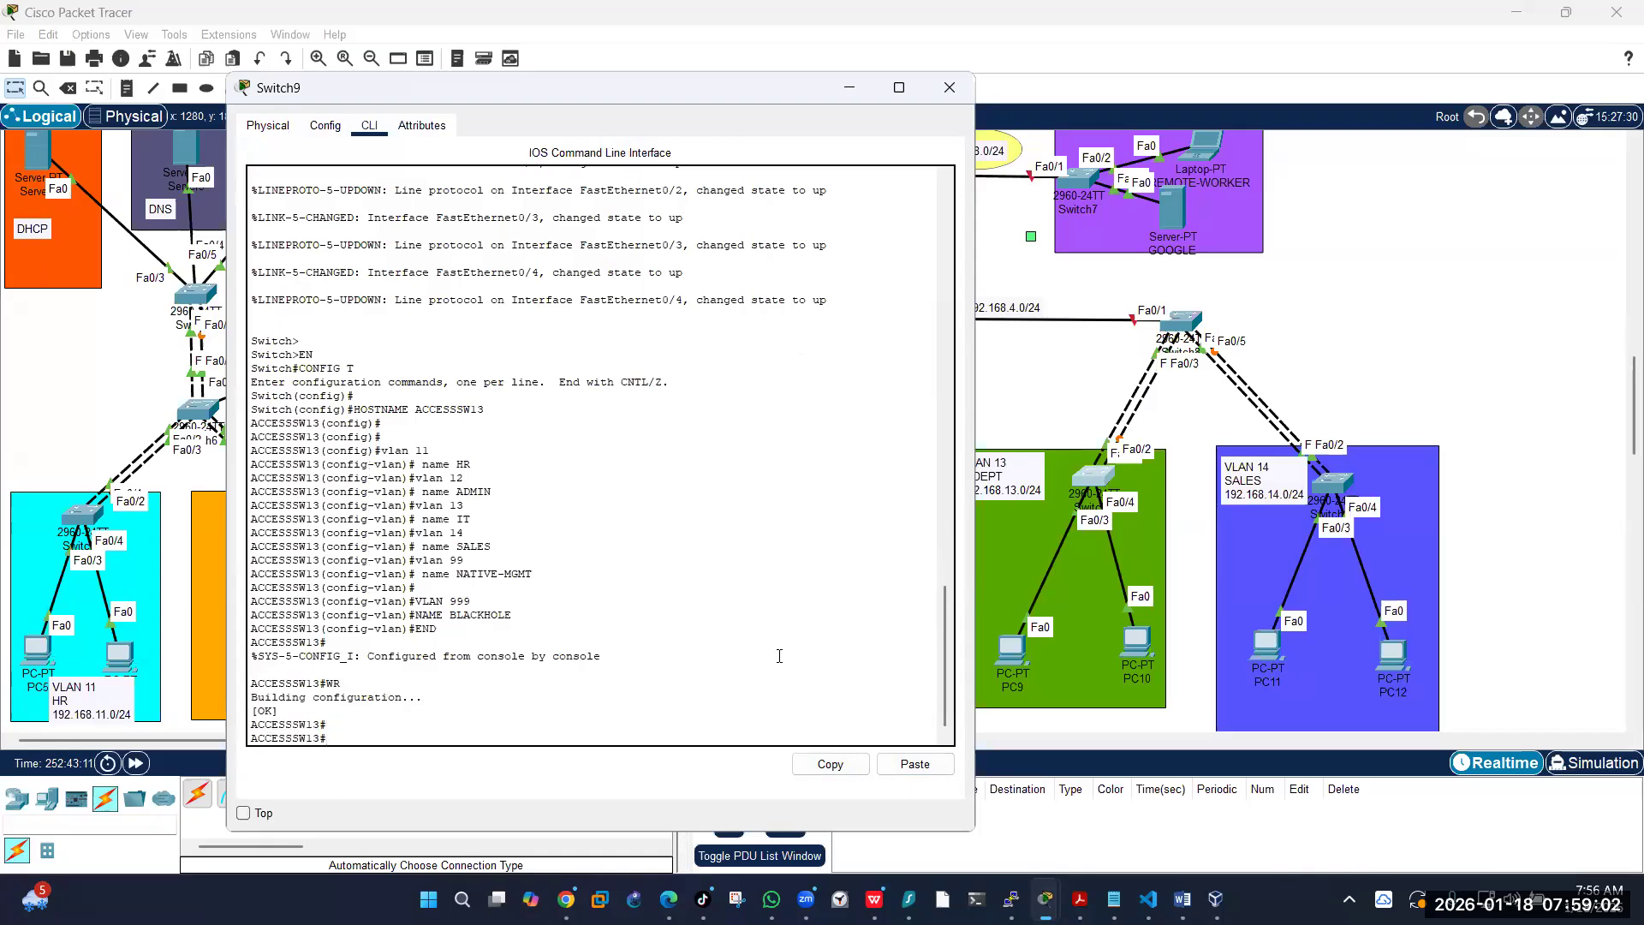
pyautogui.click(949, 85)
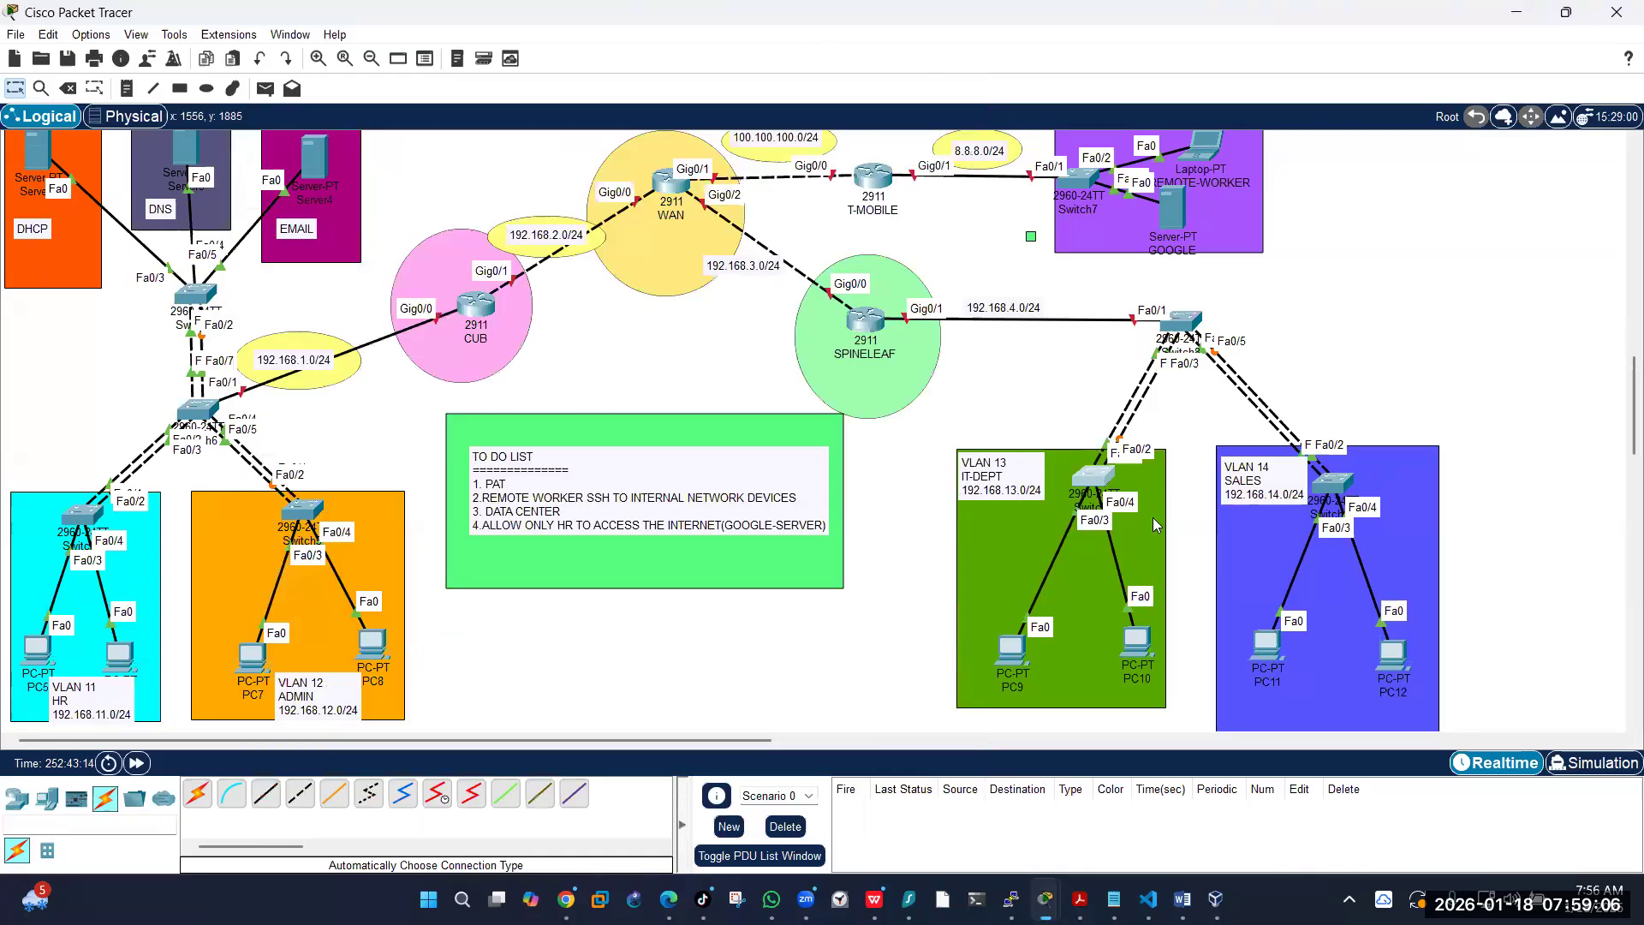
# Step: Set the hostname of Switch10 in the VLAN 14 SALES area to ACCESSSW14
pyautogui.click(1333, 490)
pyautogui.moveTo(751, 189); pyautogui.dragTo(431, 97)
pyautogui.click(399, 126)
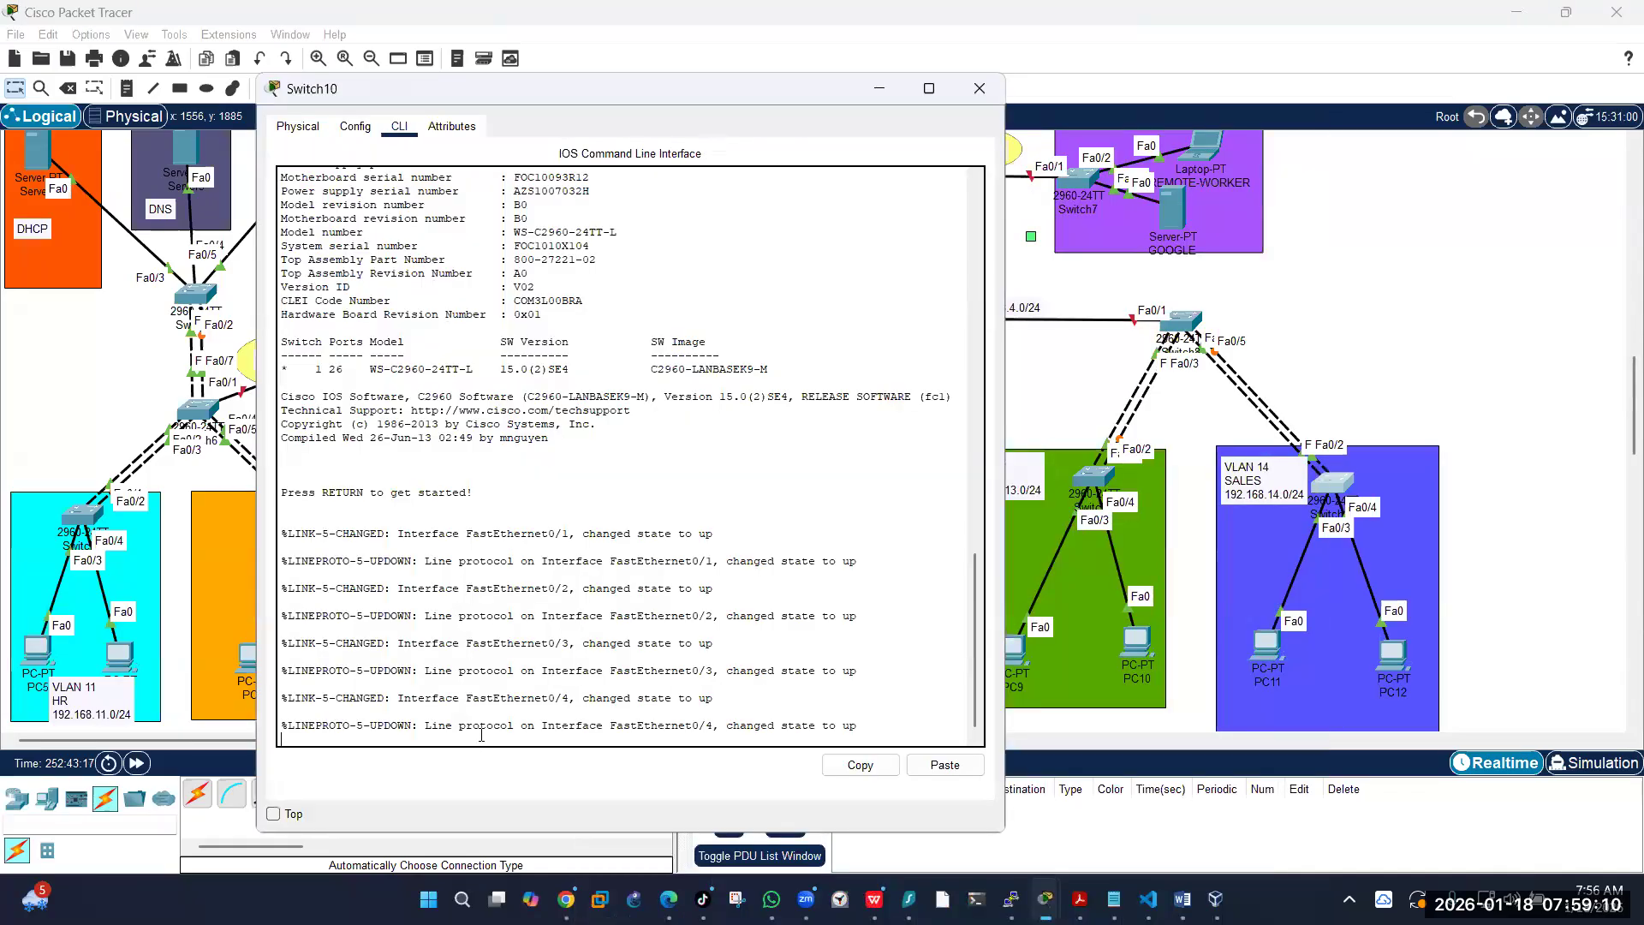
pyautogui.press('Return')
pyautogui.press('Return')
pyautogui.write('EN')
pyautogui.press('Return')
pyautogui.write('CONFIG')
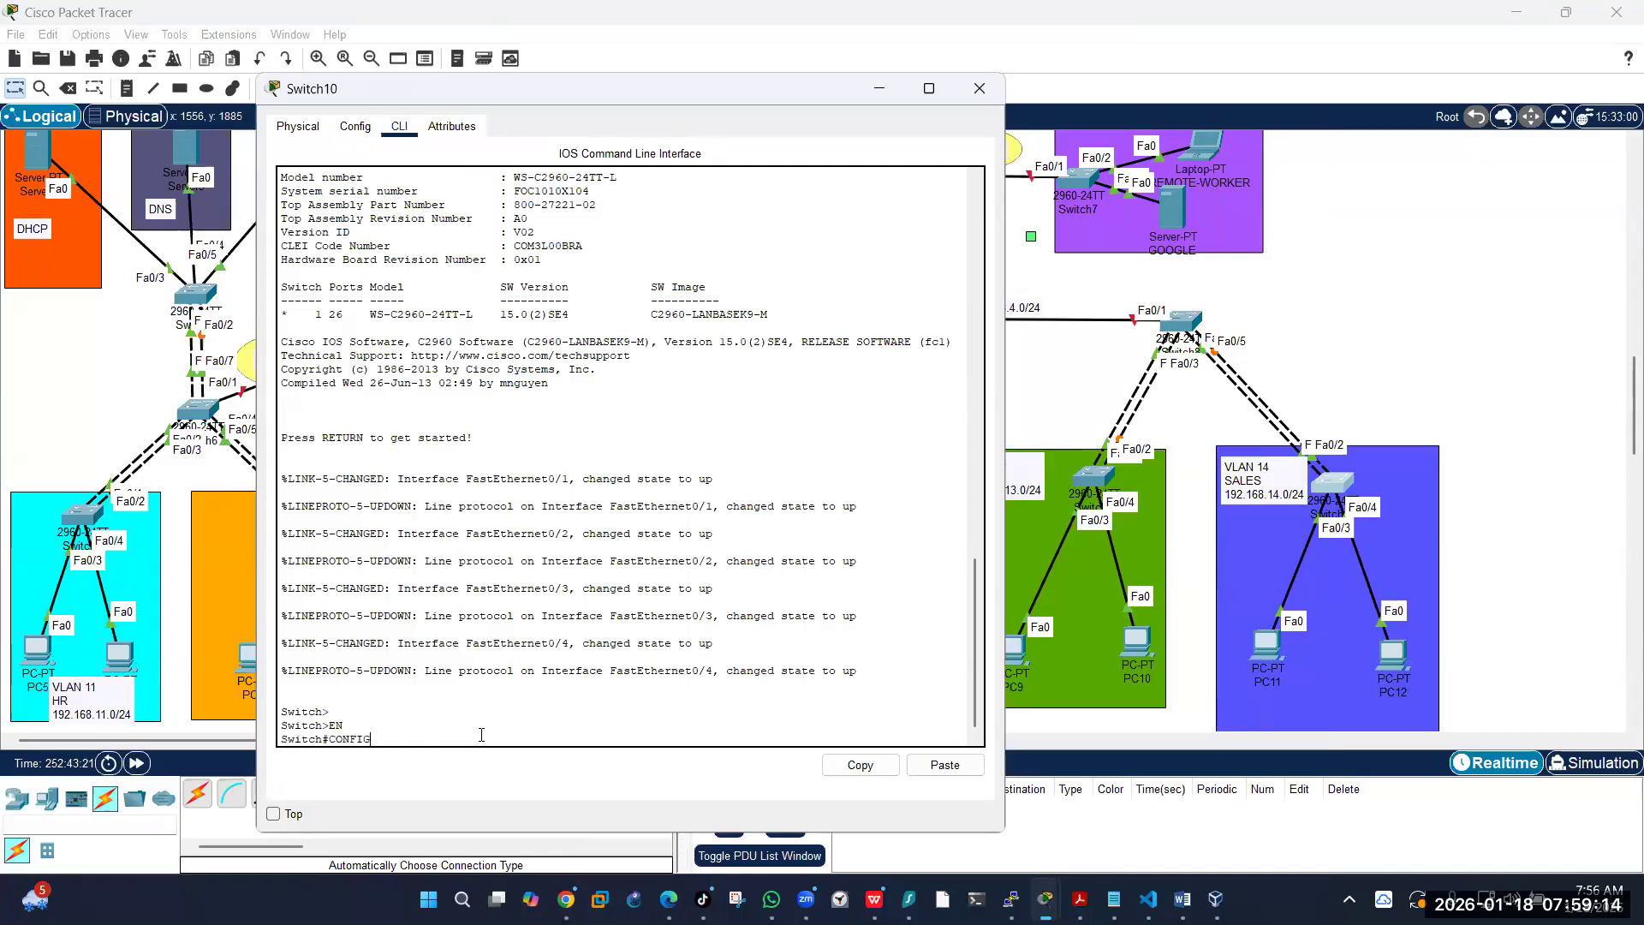
pyautogui.write(' T')
pyautogui.press('Return')
pyautogui.press('Return')
pyautogui.press('Return')
pyautogui.write('HOSTNAMR')
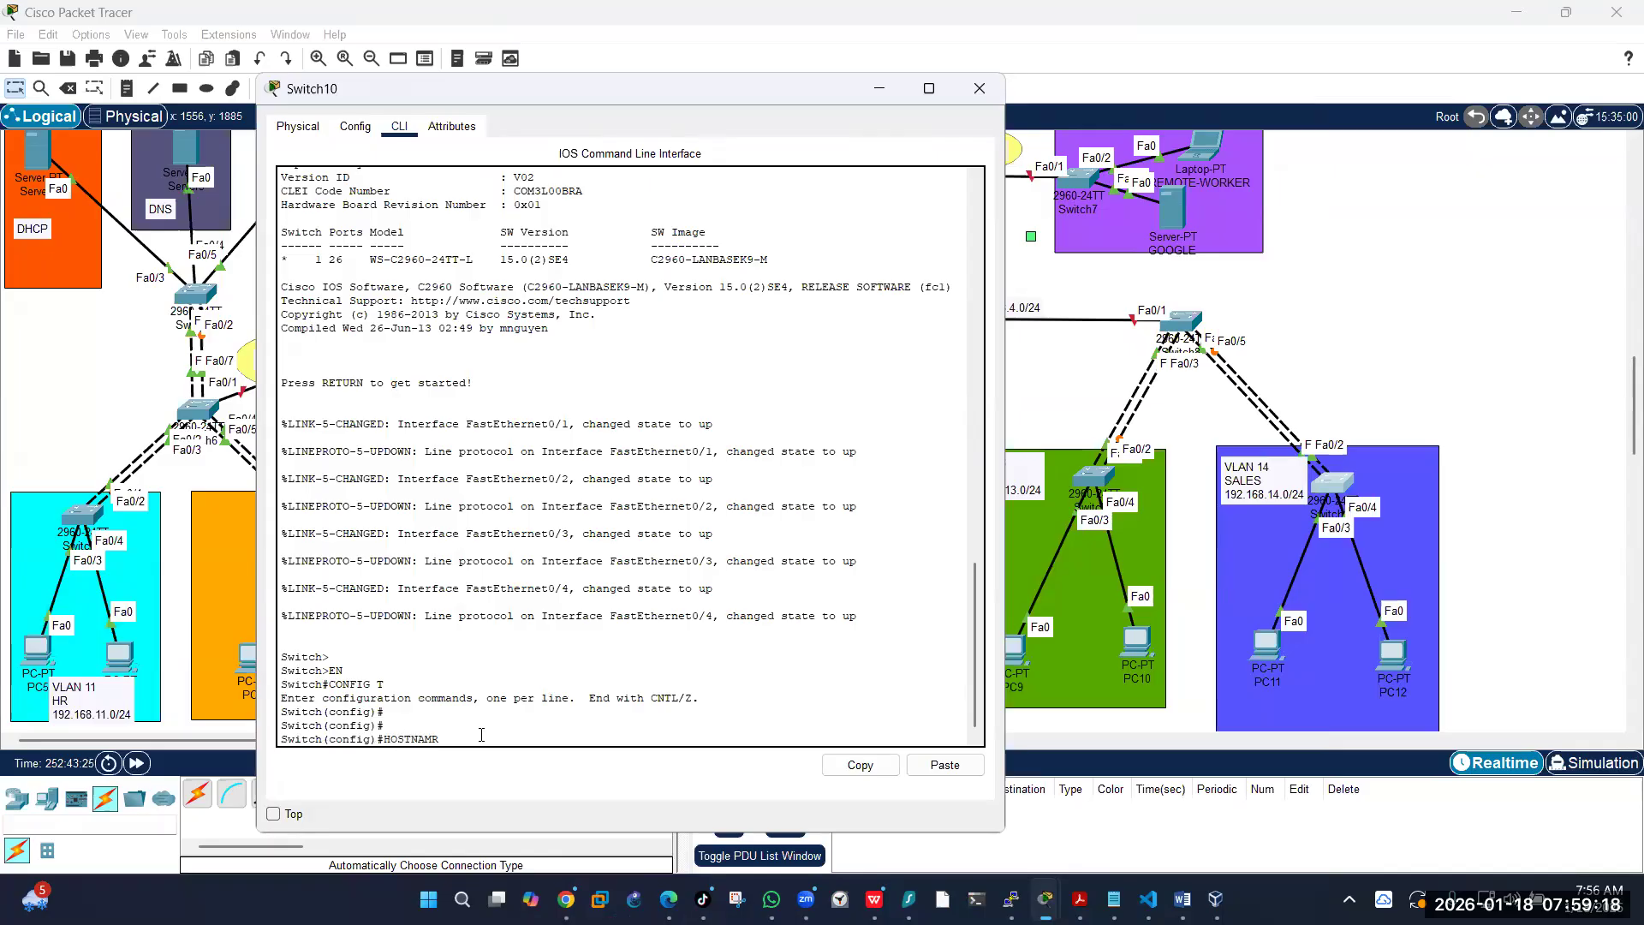
pyautogui.write('E ACCESS')
pyautogui.write('14')
pyautogui.press('Return')
pyautogui.press('Return')
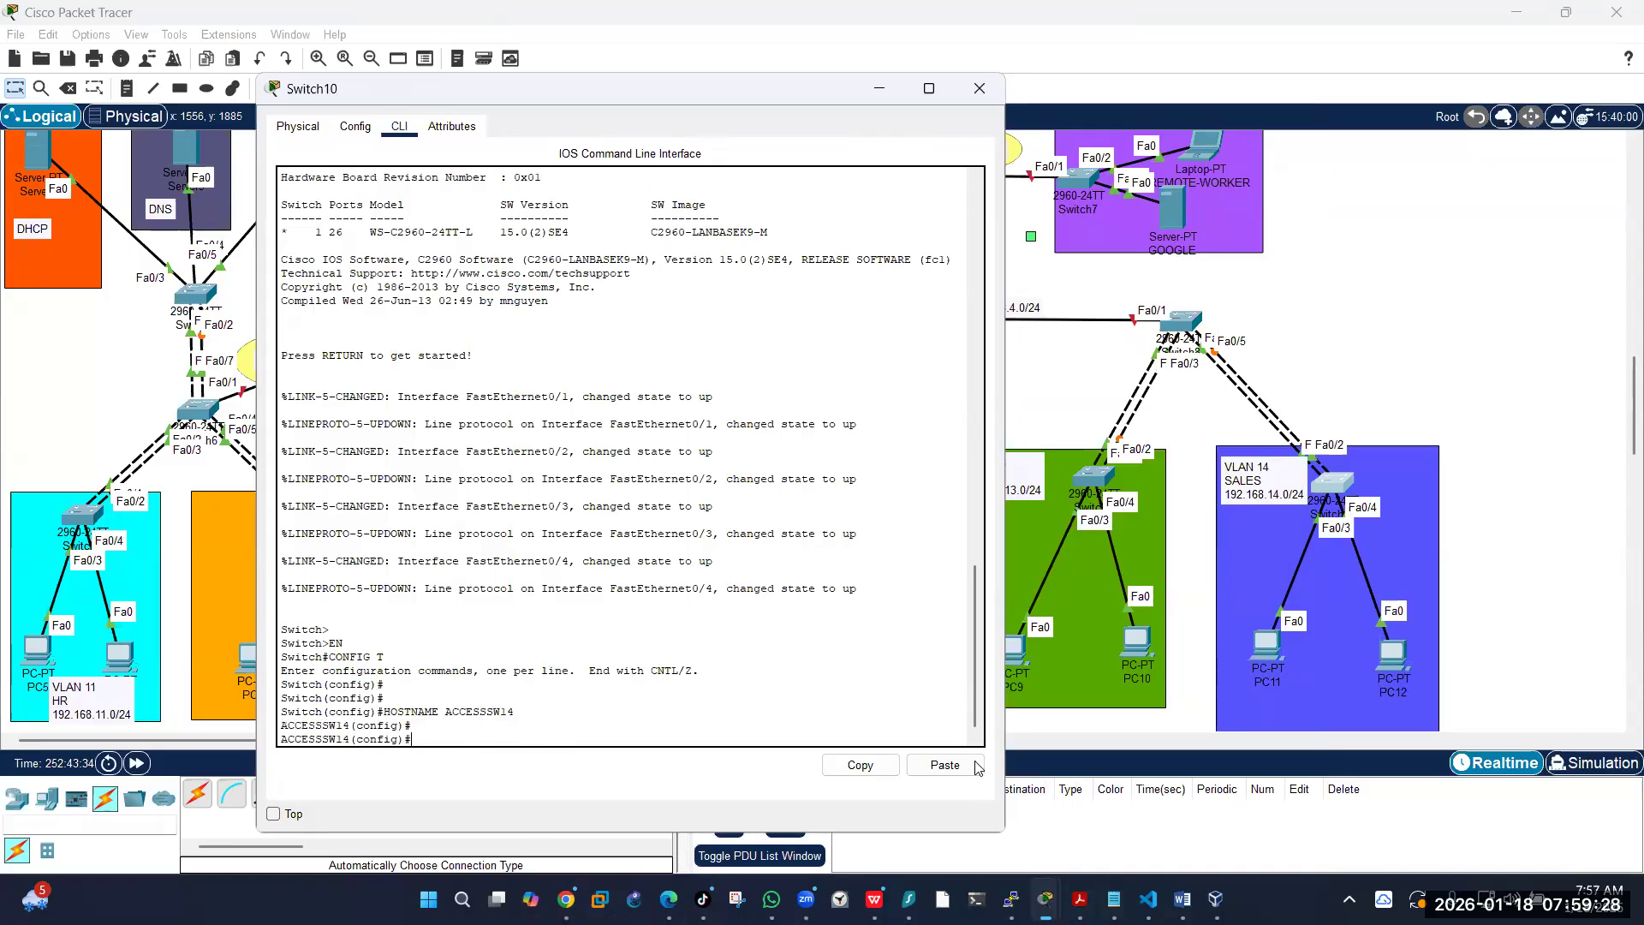
# Step: Paste the VLAN commands into Switch10 for 11 HR, 12 ADMIN, 13 IT, 14 SALES and 99 NATIVE-MGMT, and add VLAN 999 BLACKHOLE
pyautogui.click(946, 765)
pyautogui.write('VLAN 999')
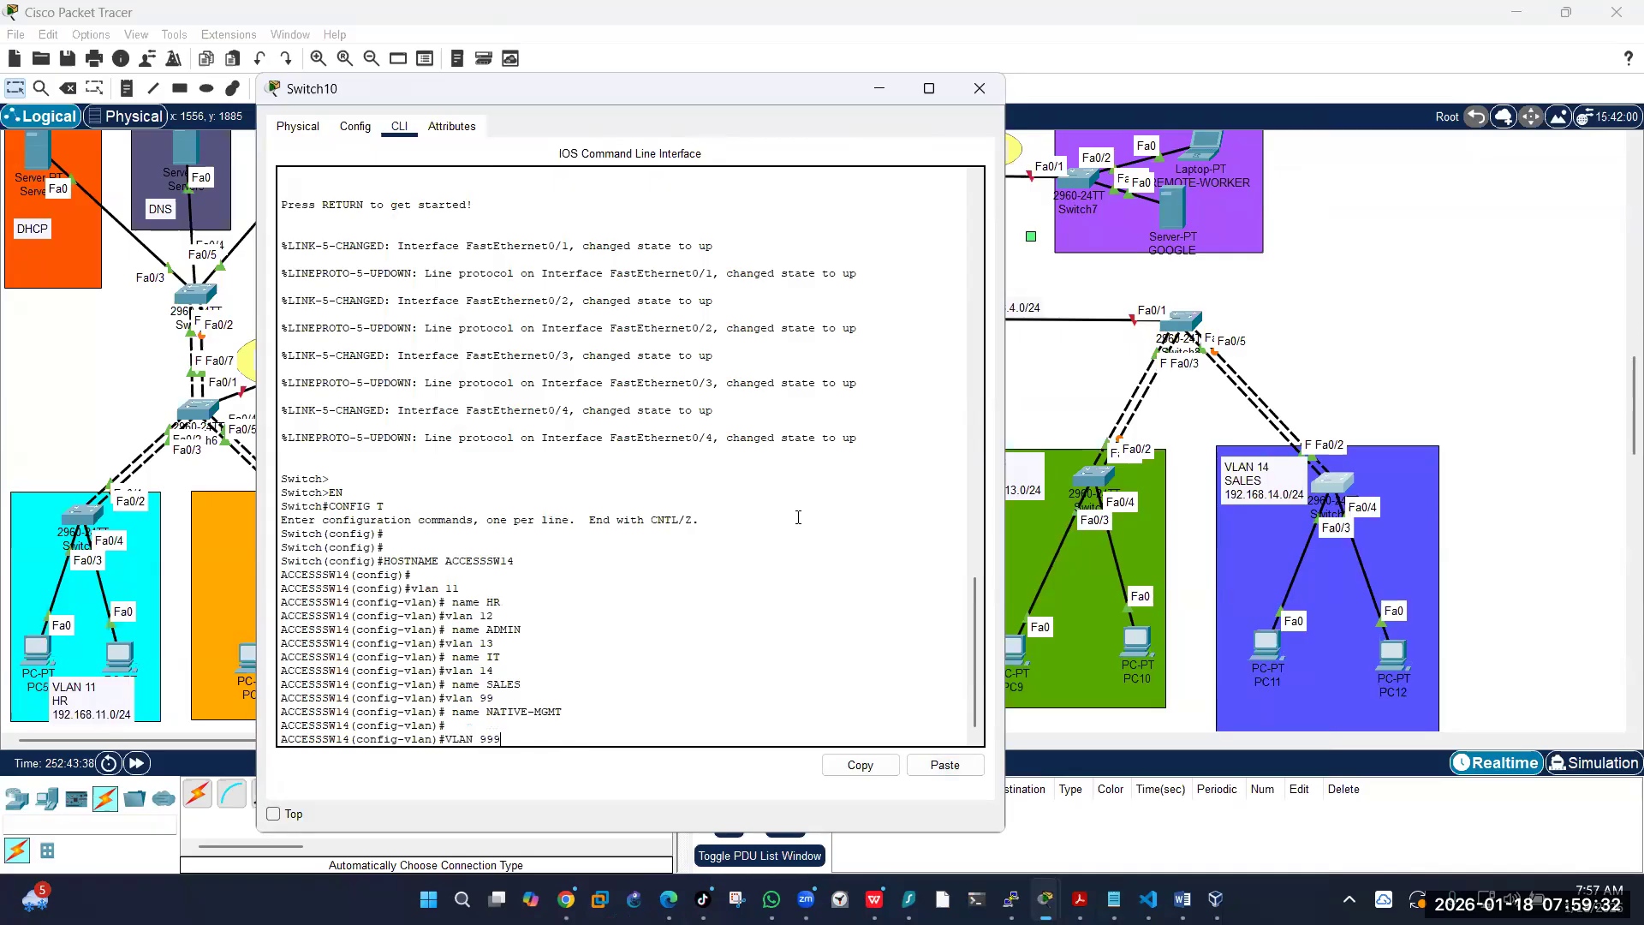
pyautogui.press('Return')
pyautogui.write('NAME ')
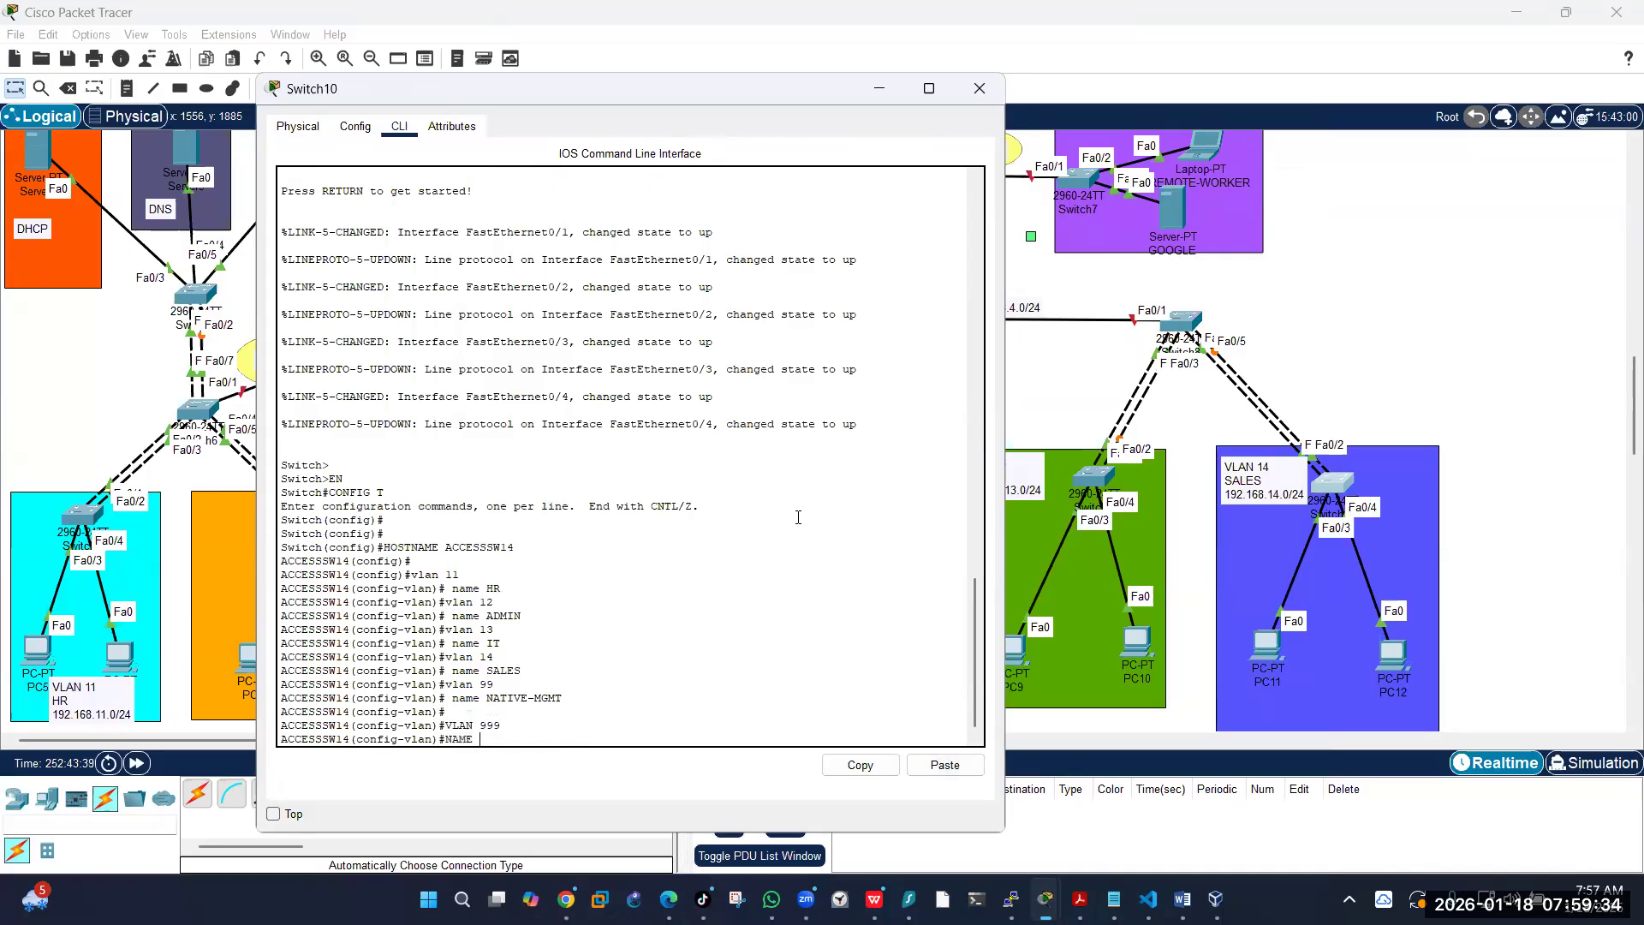
pyautogui.write('BLACKHOLE')
pyautogui.press('Return')
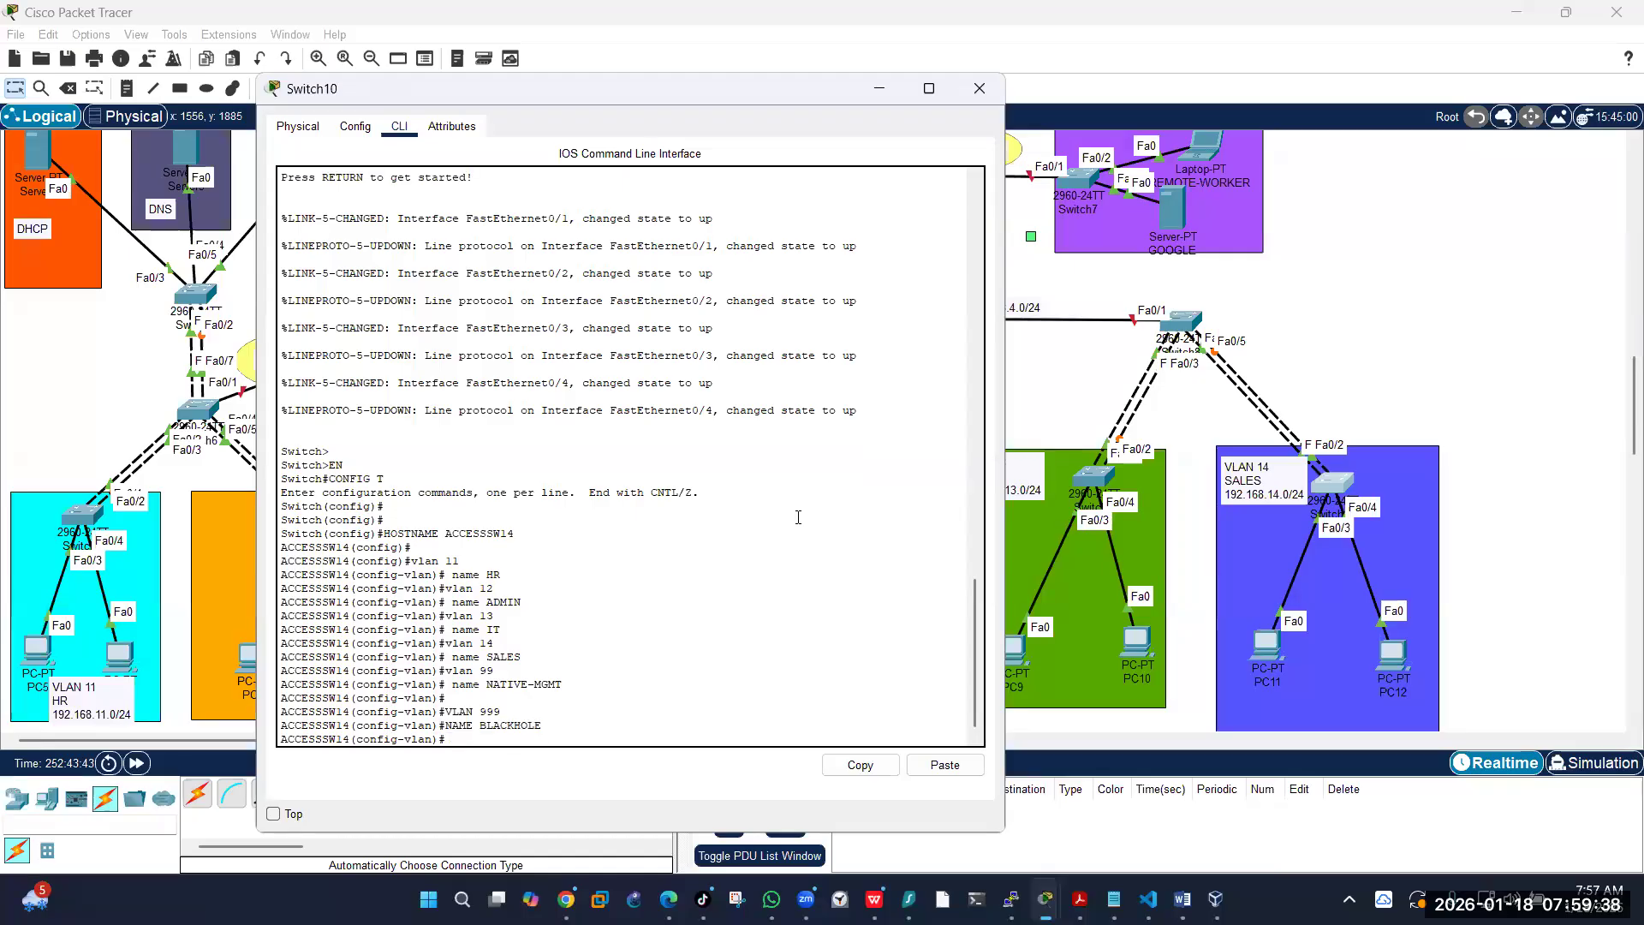
# Step: Leave configuration mode on Switch10, save its configuration with WR, and close its window
pyautogui.write('END')
pyautogui.press('Return')
pyautogui.write('WR')
pyautogui.press('Return')
pyautogui.press('Return')
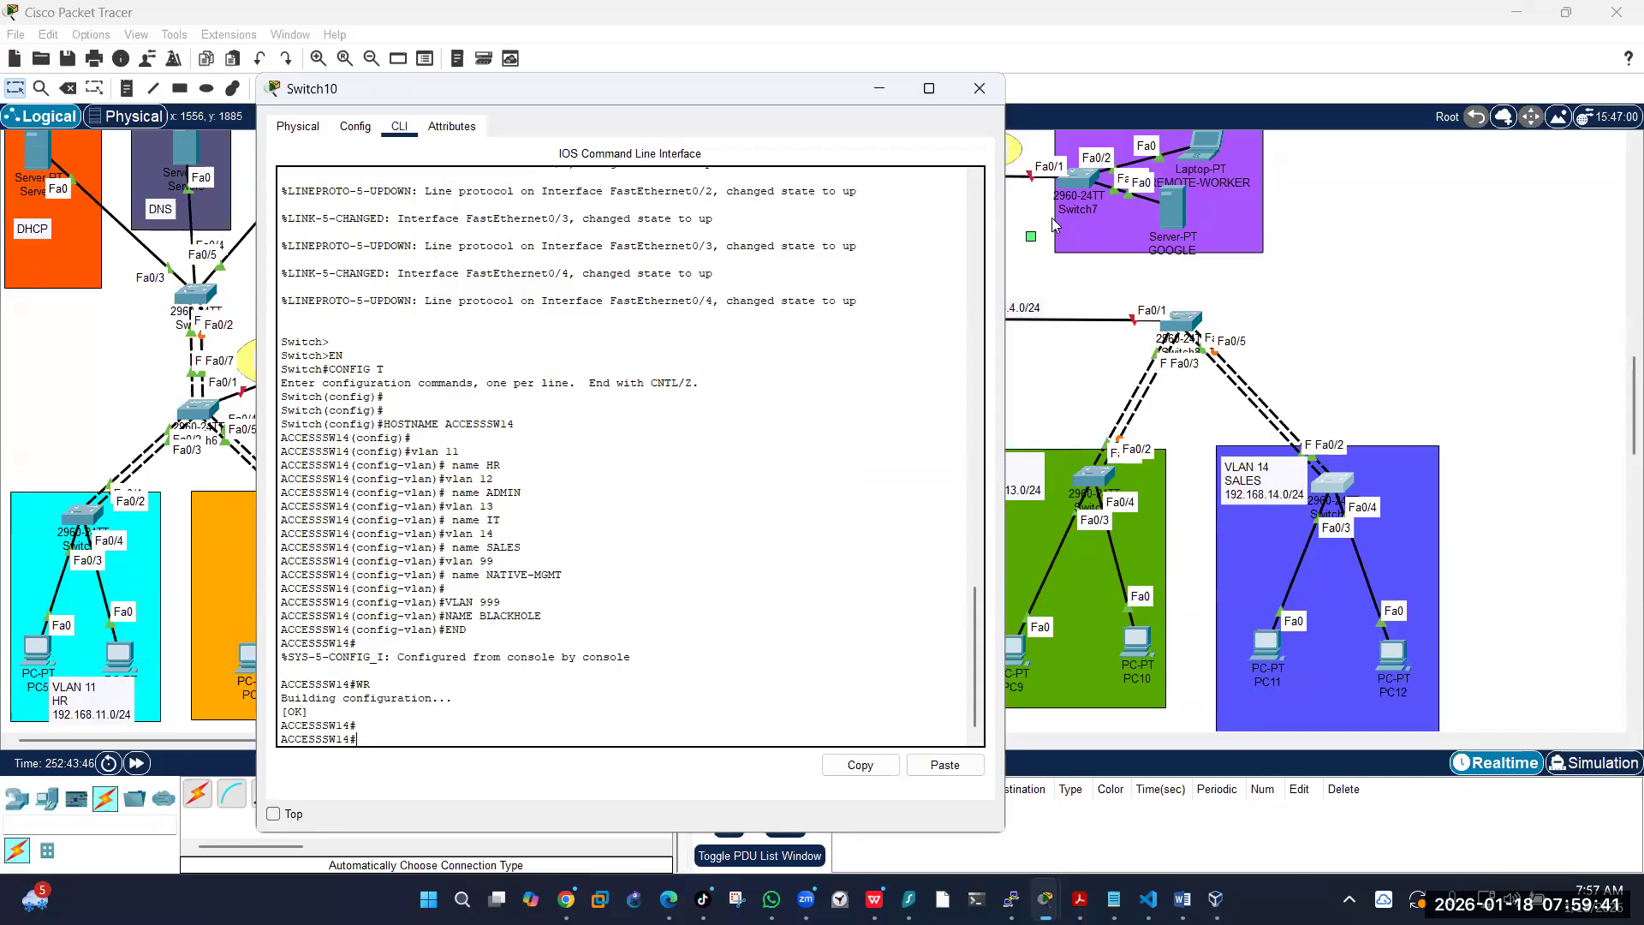
pyautogui.click(979, 89)
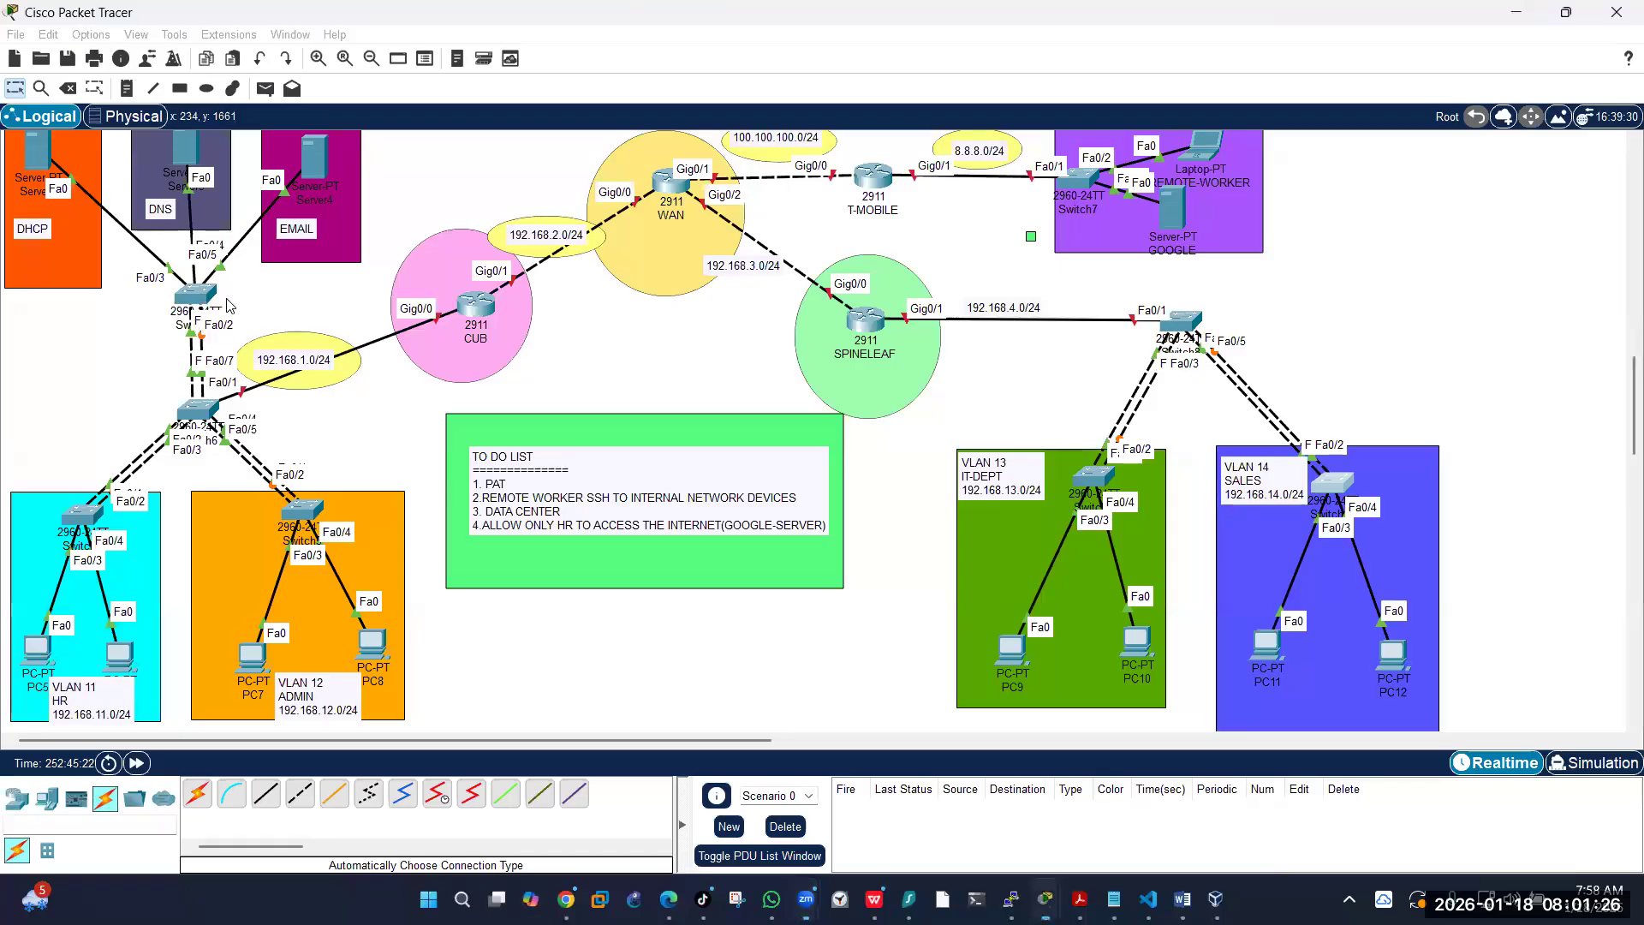
# Step: Paste trunk commands into Switch3 for fa0/1 - 2: native VLAN 99, allowed VLANs 10,11,12,13,14,99, nonegotiate and spanning-tree portfast trunk
pyautogui.click(202, 296)
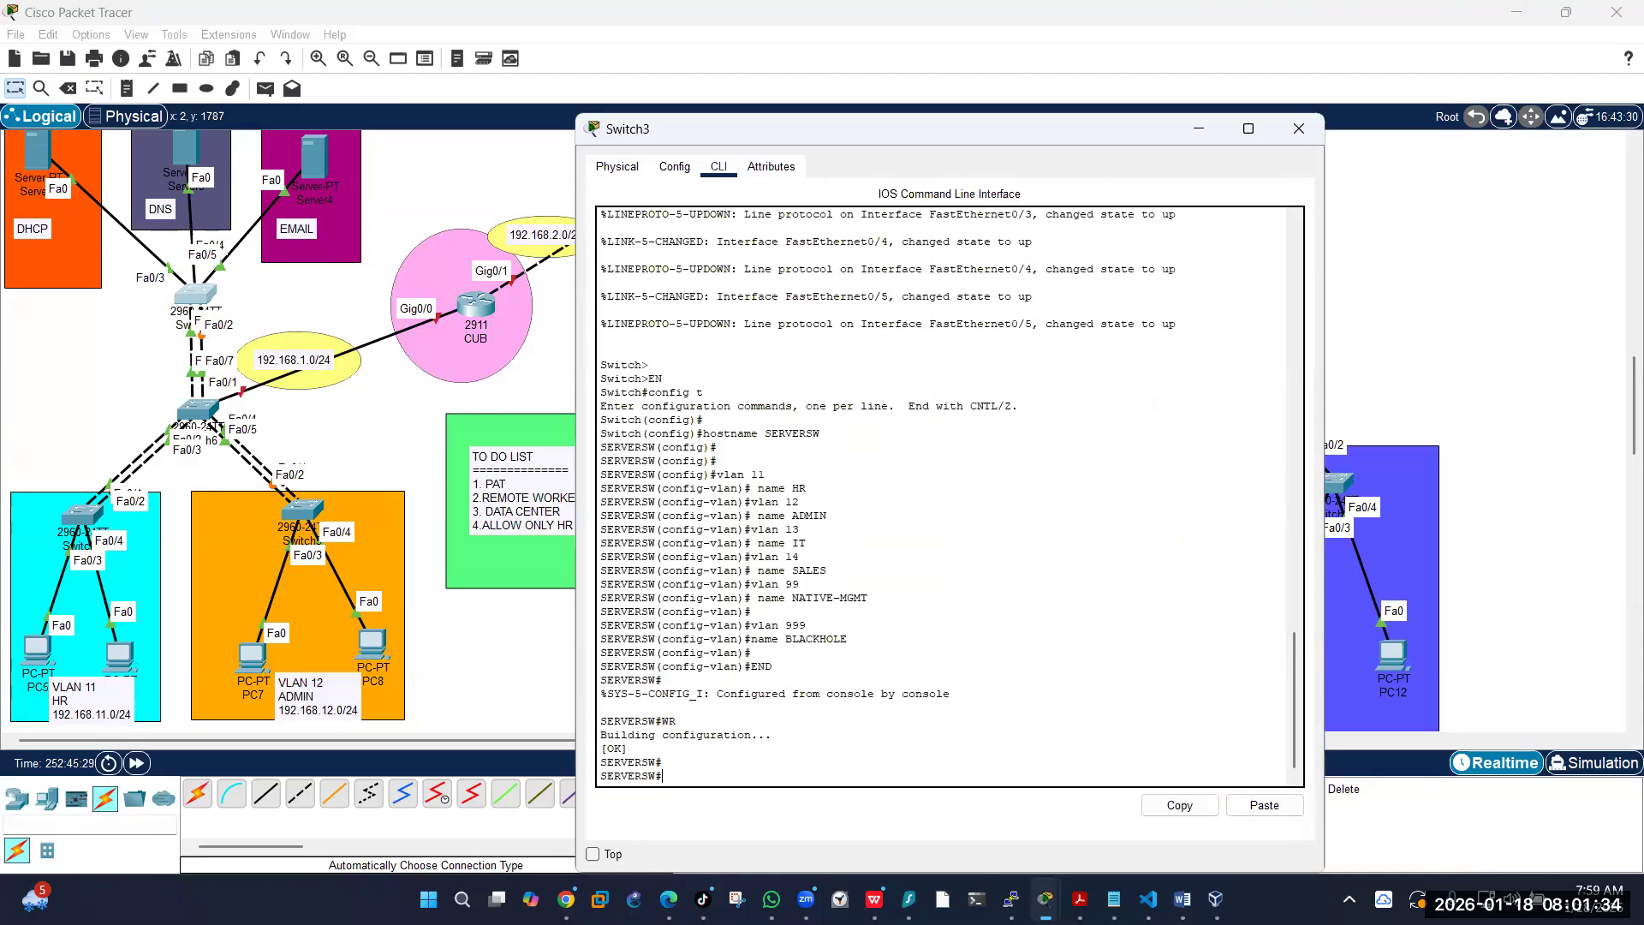
pyautogui.hotkey('alt', 'Tab')
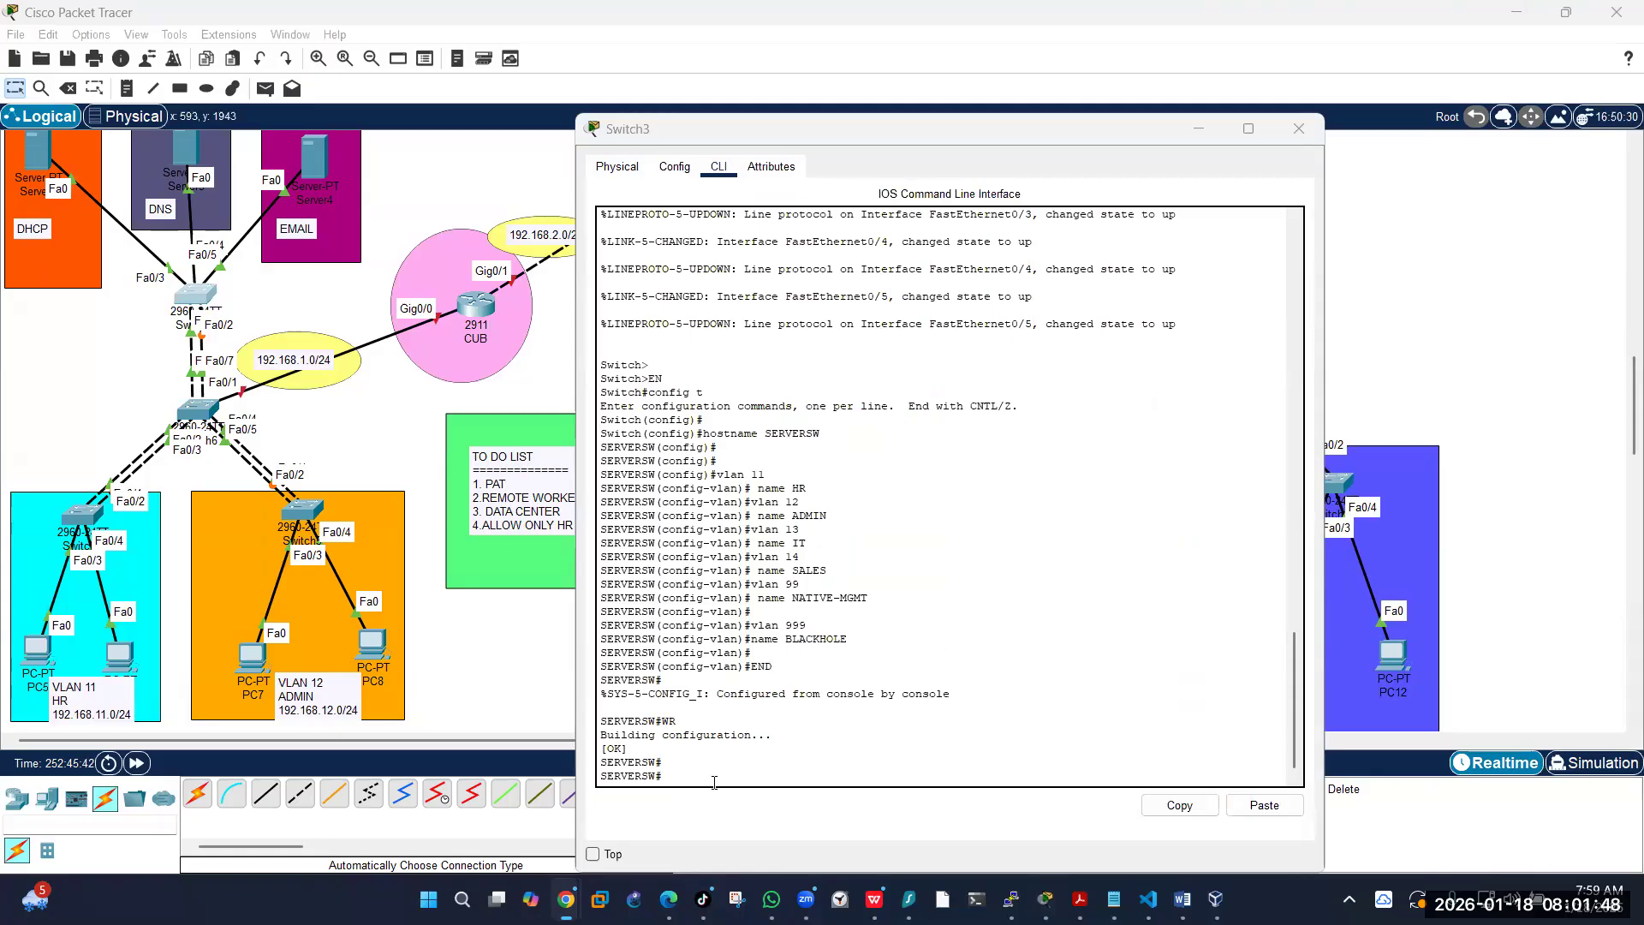
pyautogui.click(1268, 807)
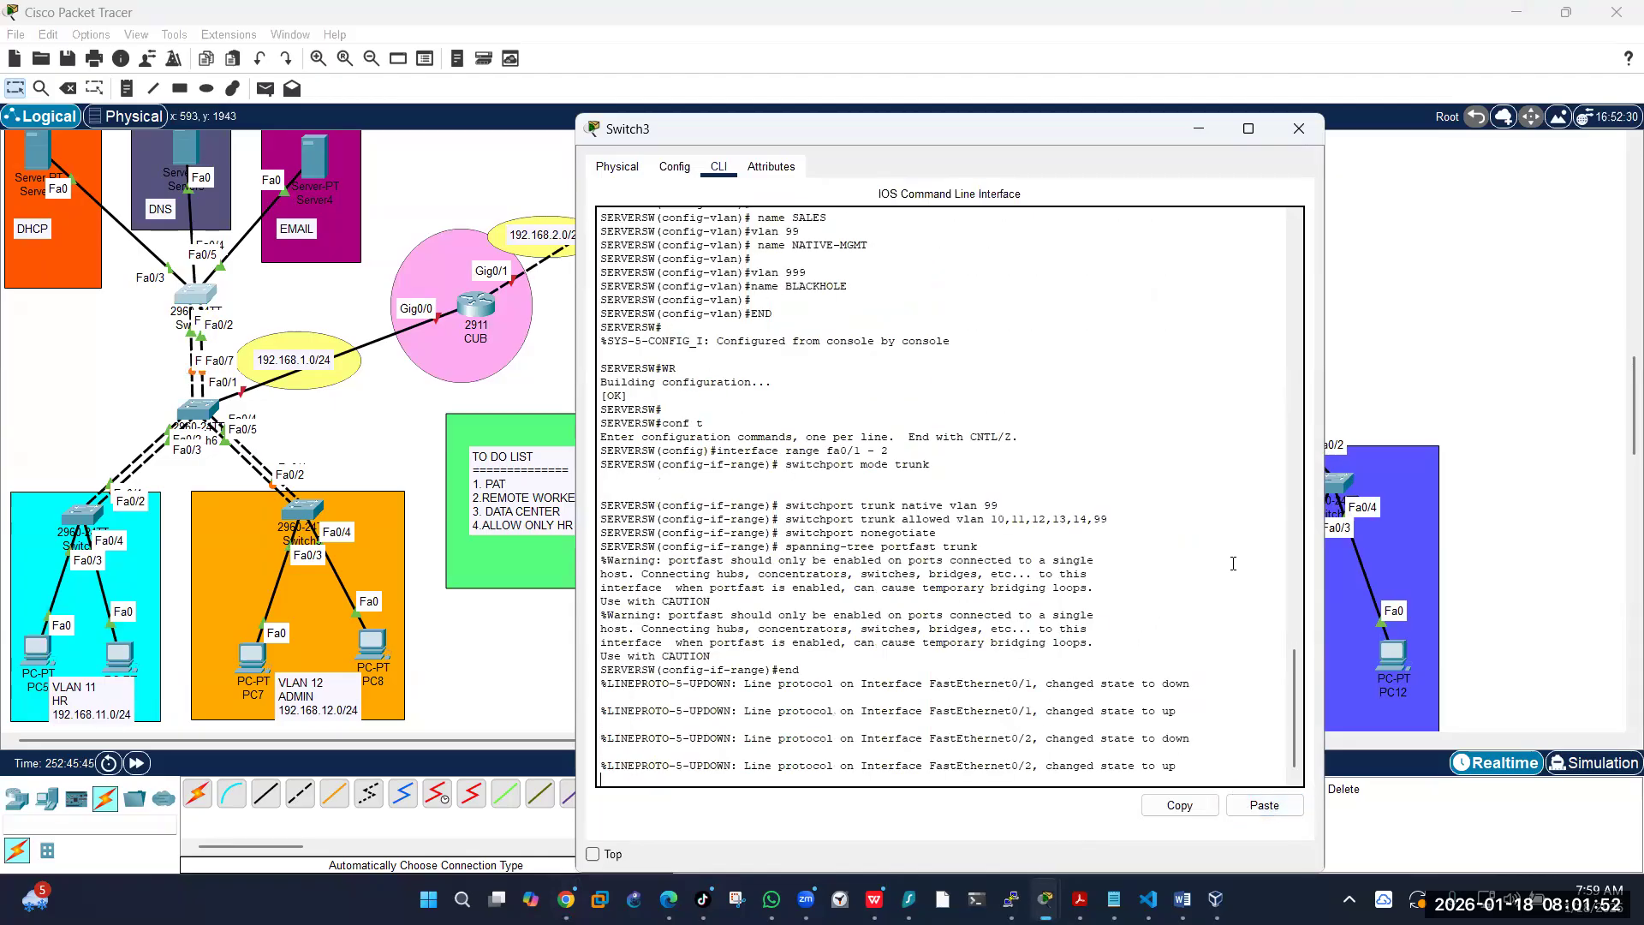
pyautogui.press('Return')
pyautogui.press('Return')
pyautogui.press('Return')
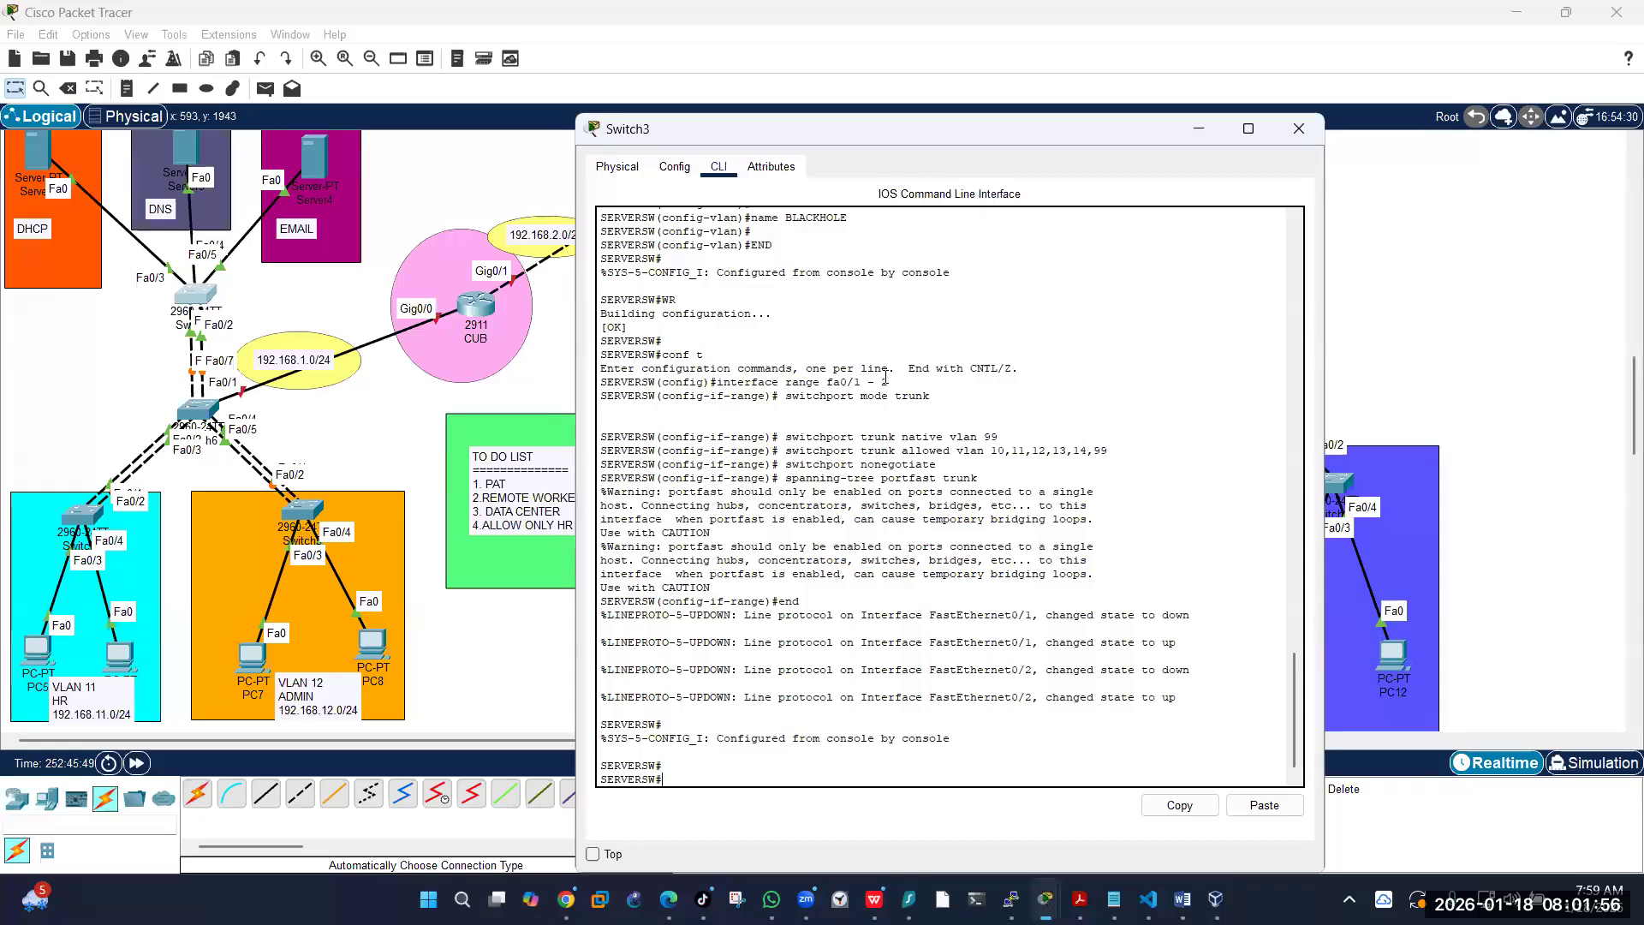
pyautogui.moveTo(891, 383); pyautogui.dragTo(820, 396)
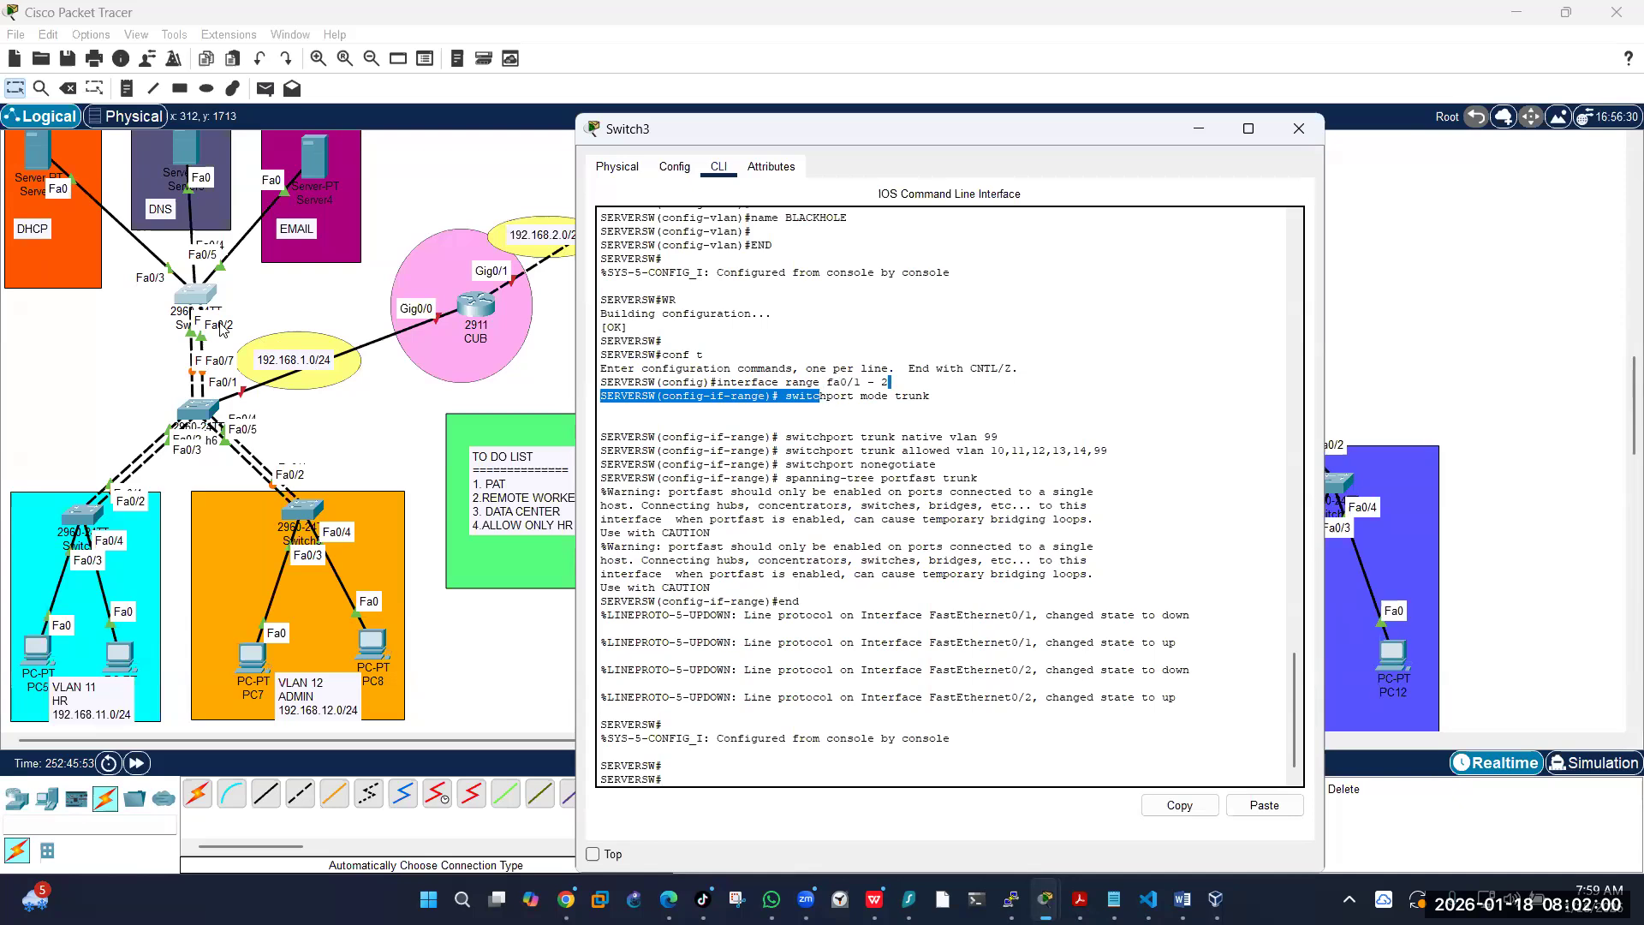
pyautogui.scroll(9, 807, 503)
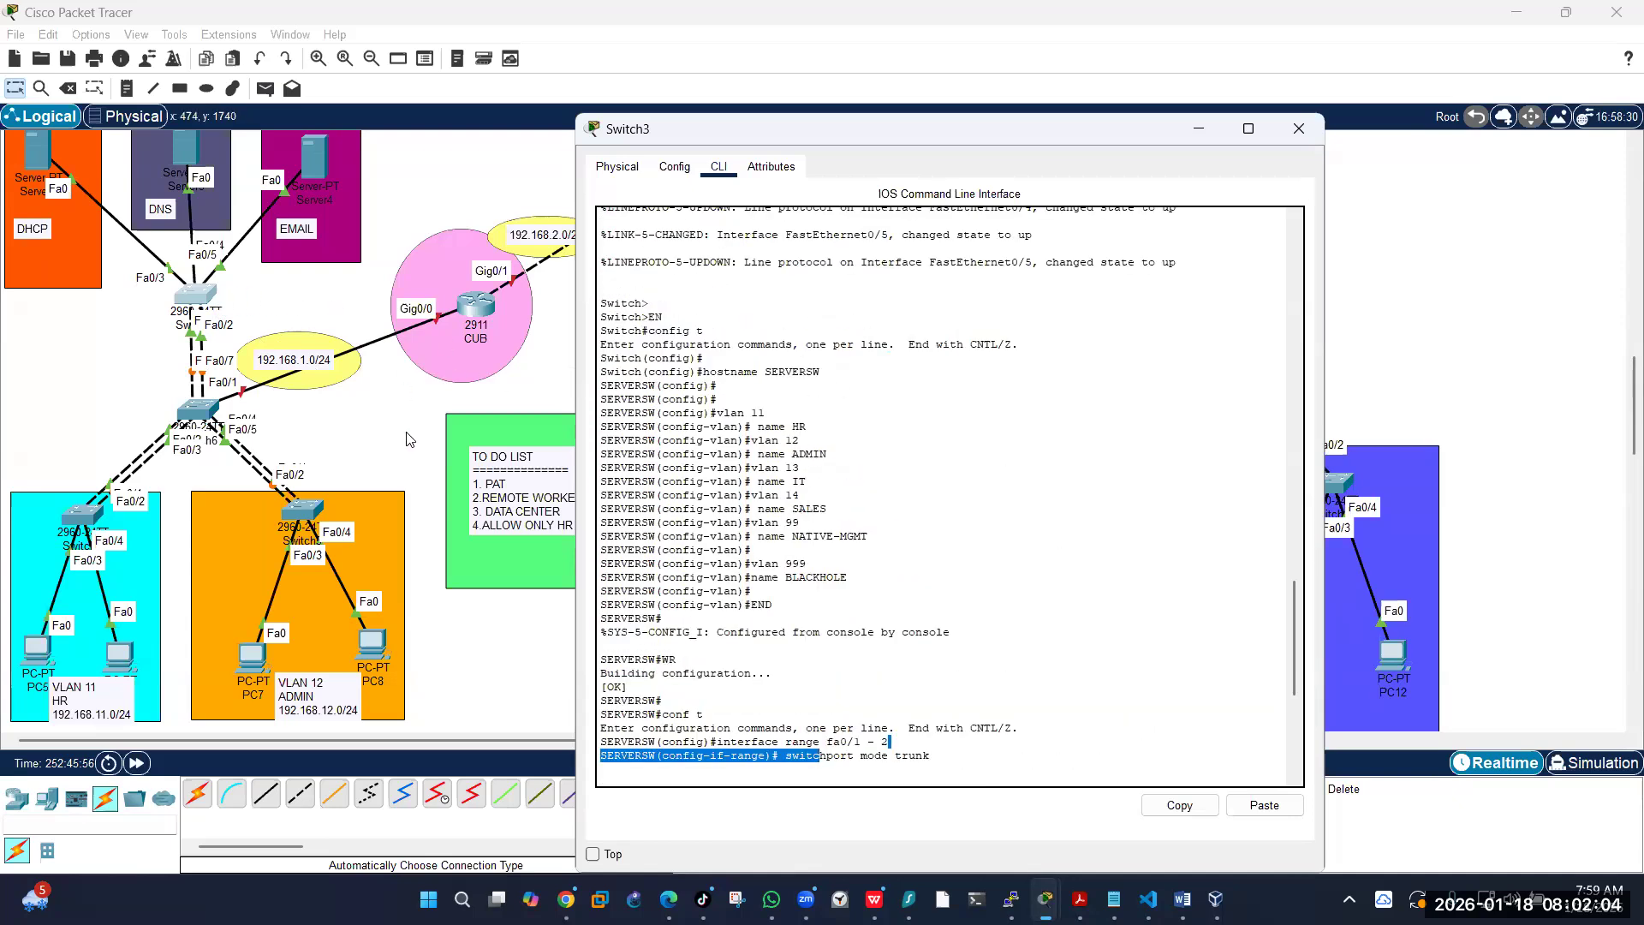
# Step: Paste the same fa0/1 - 2 trunk commands, with native VLAN 99 and allowed VLANs 10,11,12,13,14,99, into Switch4 and Switch5, closing each window
pyautogui.click(252, 511)
pyautogui.click(76, 516)
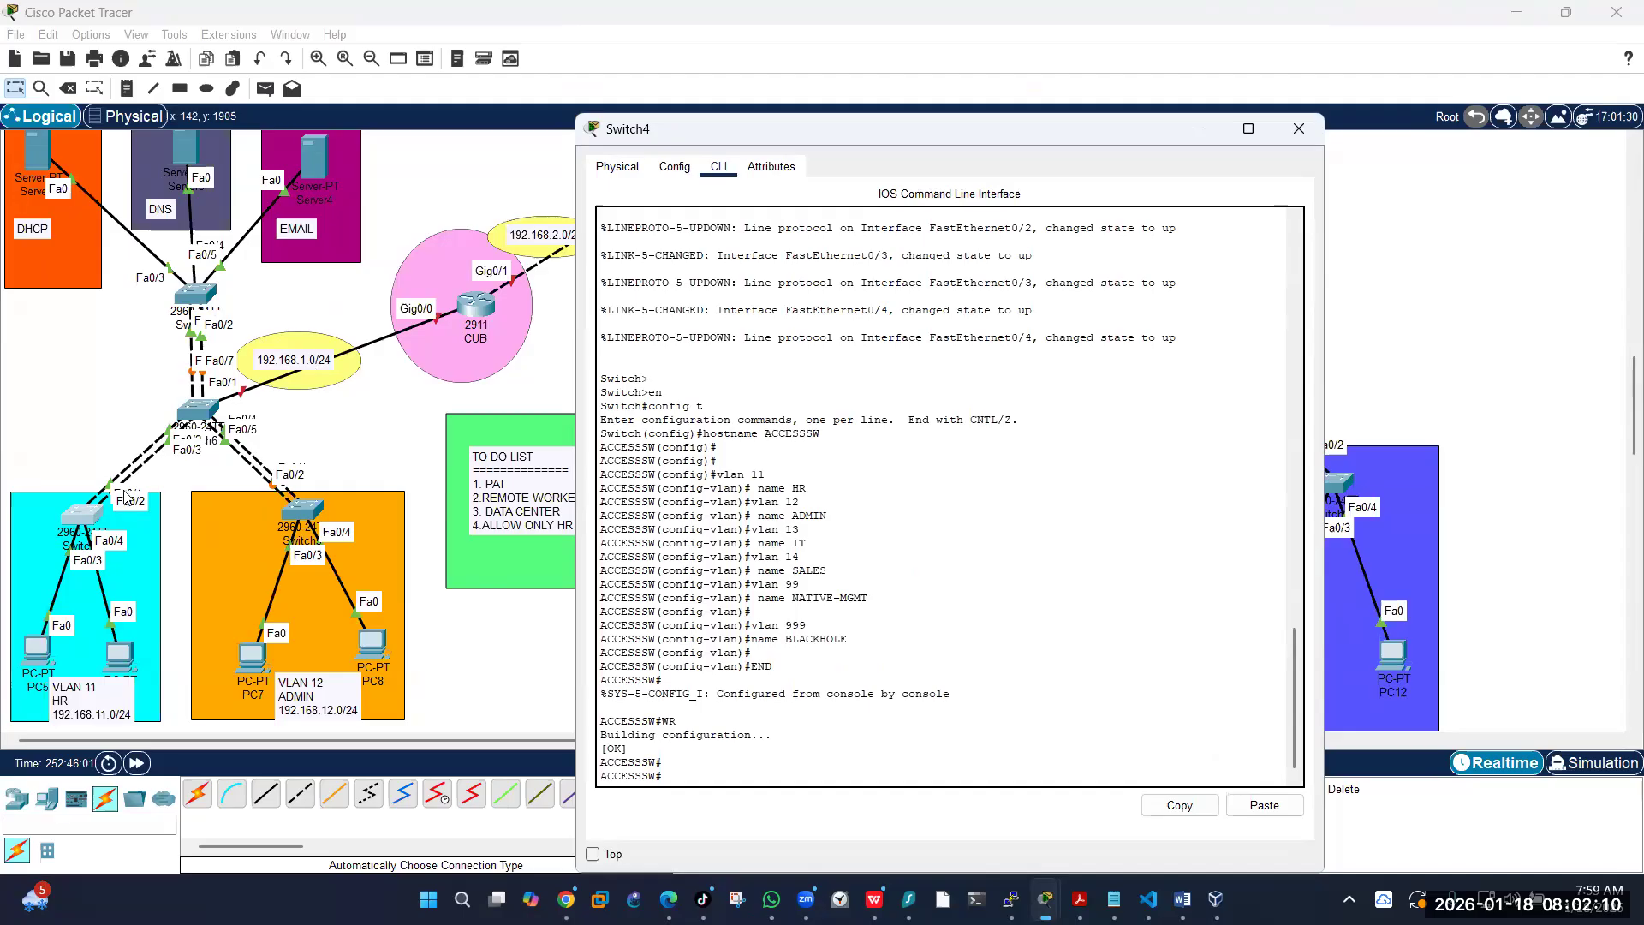
pyautogui.click(1263, 805)
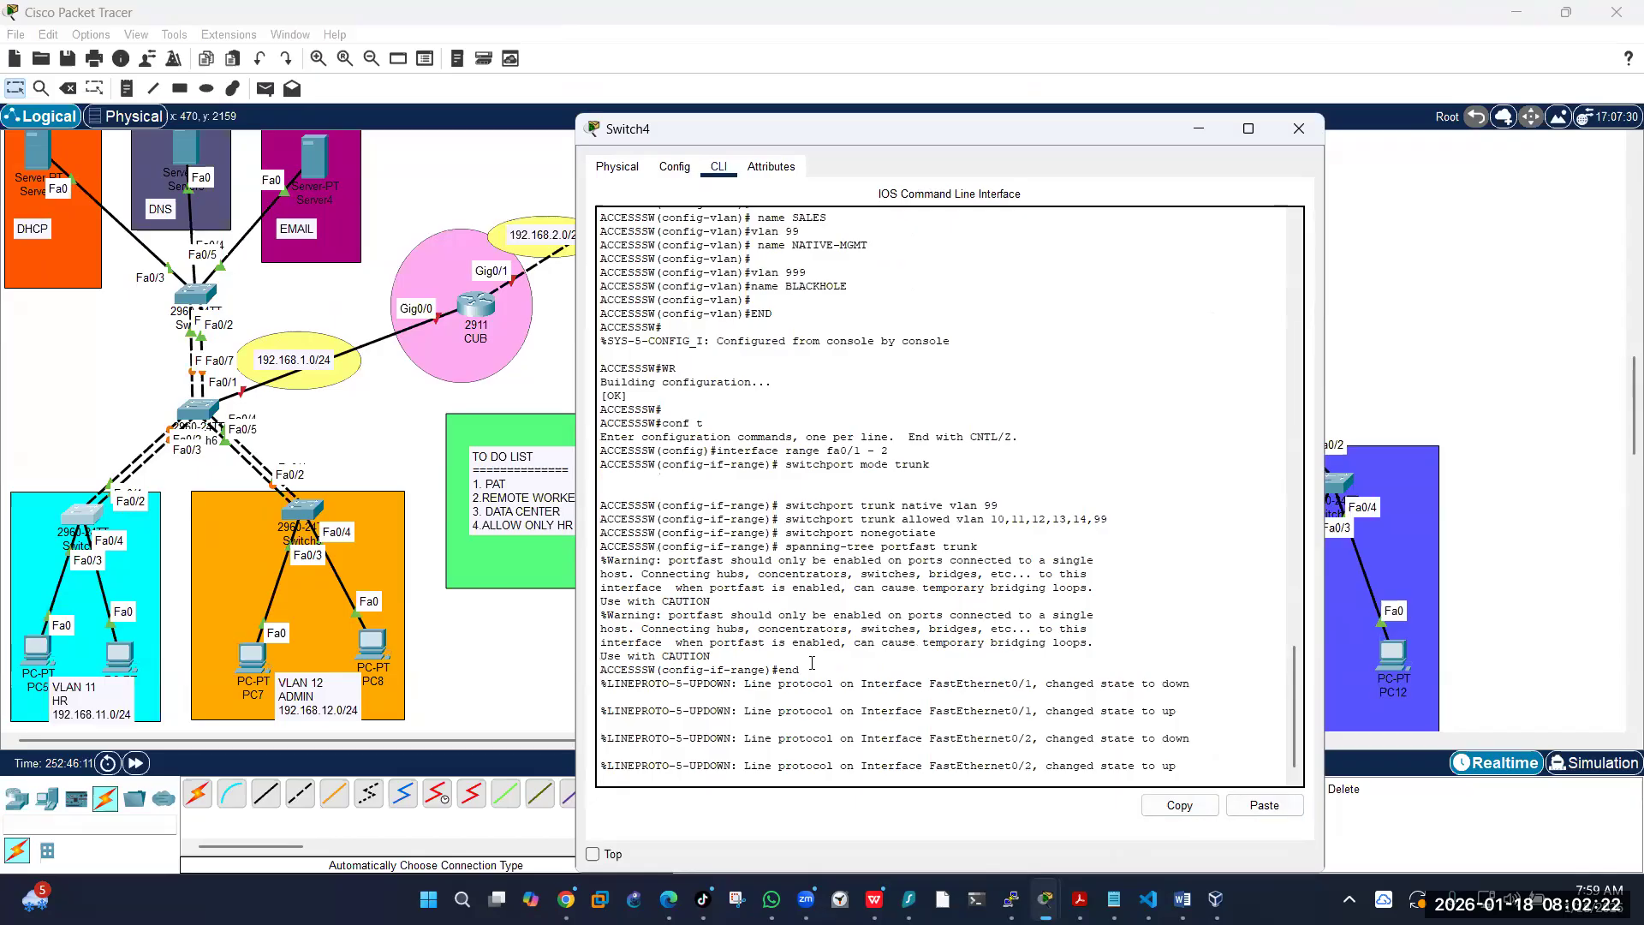
pyautogui.click(1302, 131)
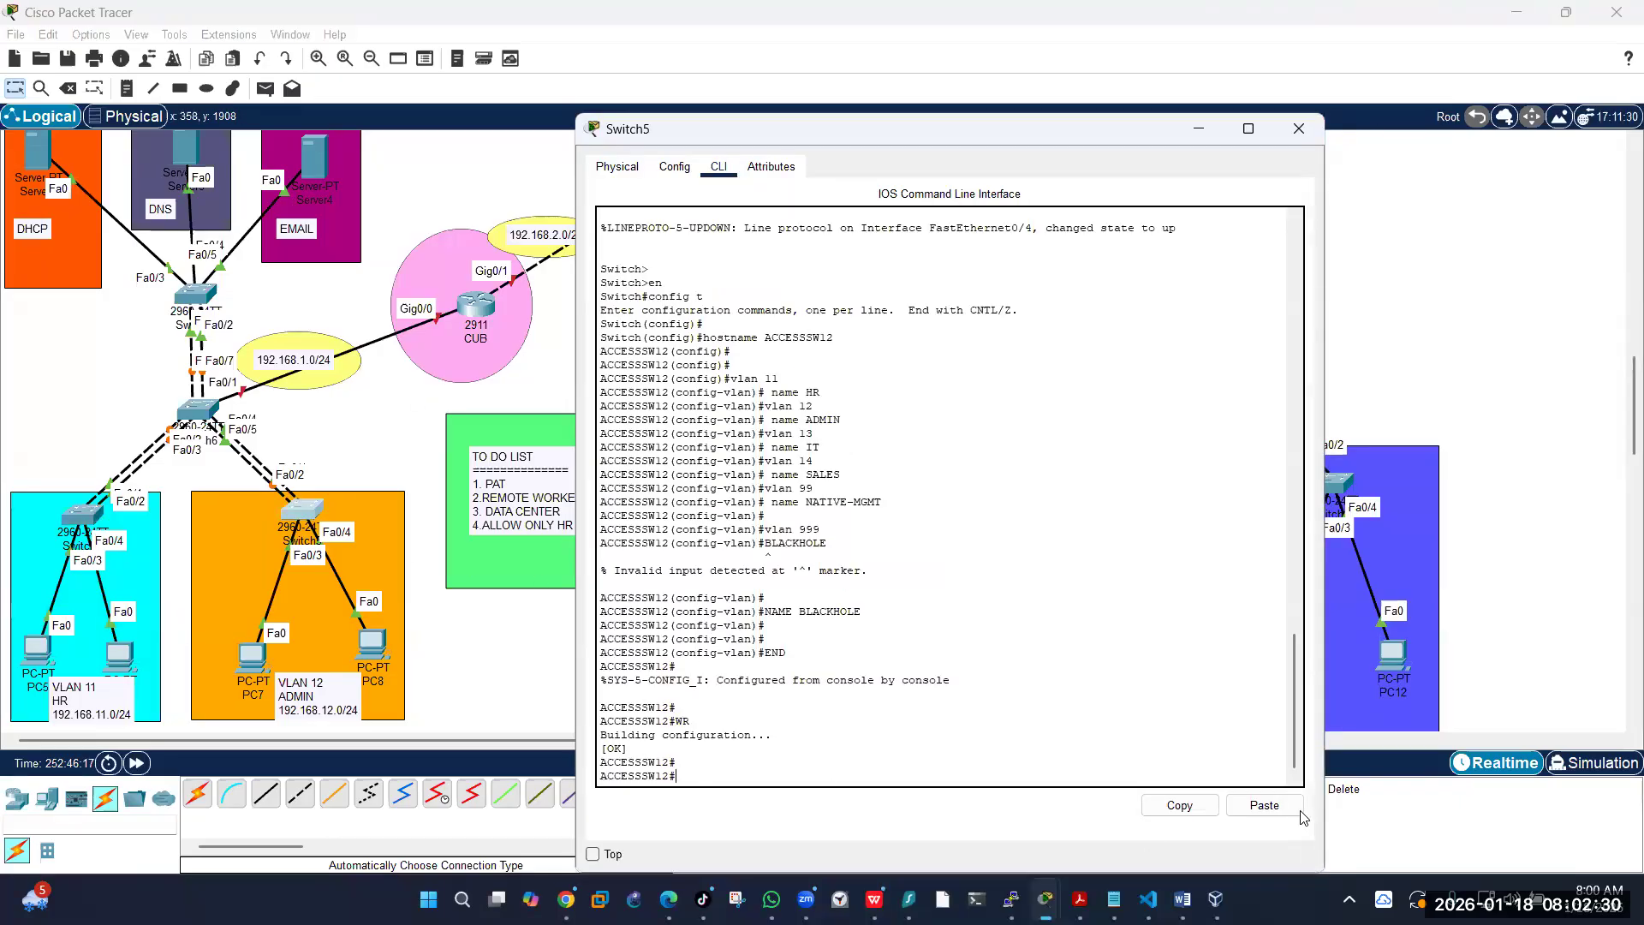
pyautogui.click(1279, 809)
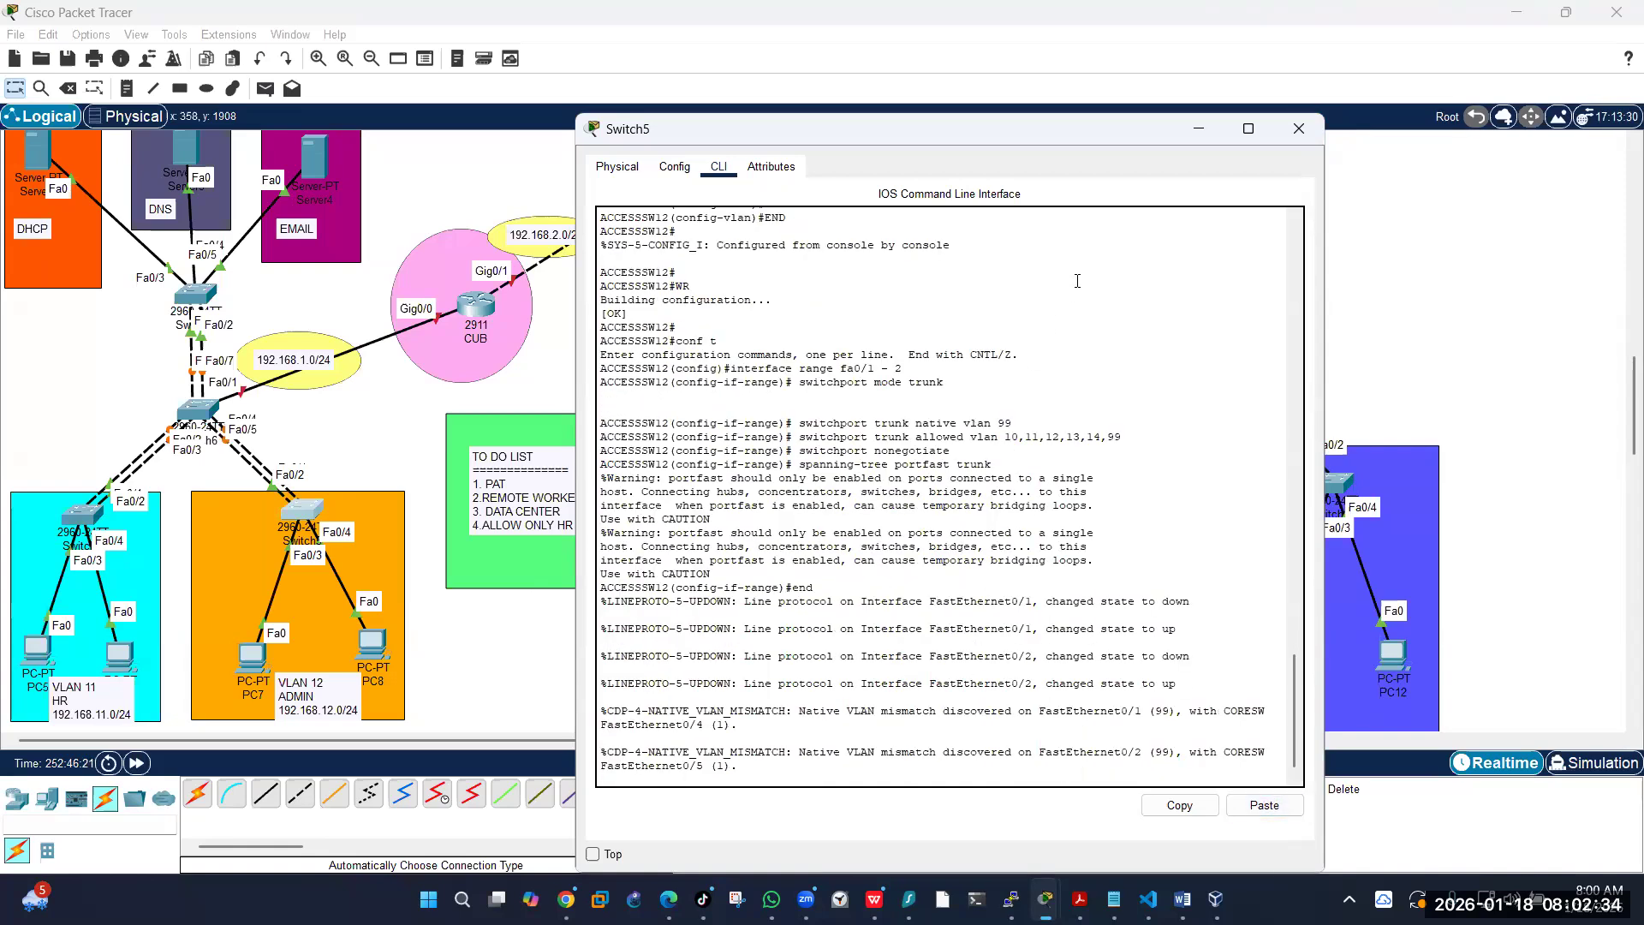
pyautogui.click(1296, 131)
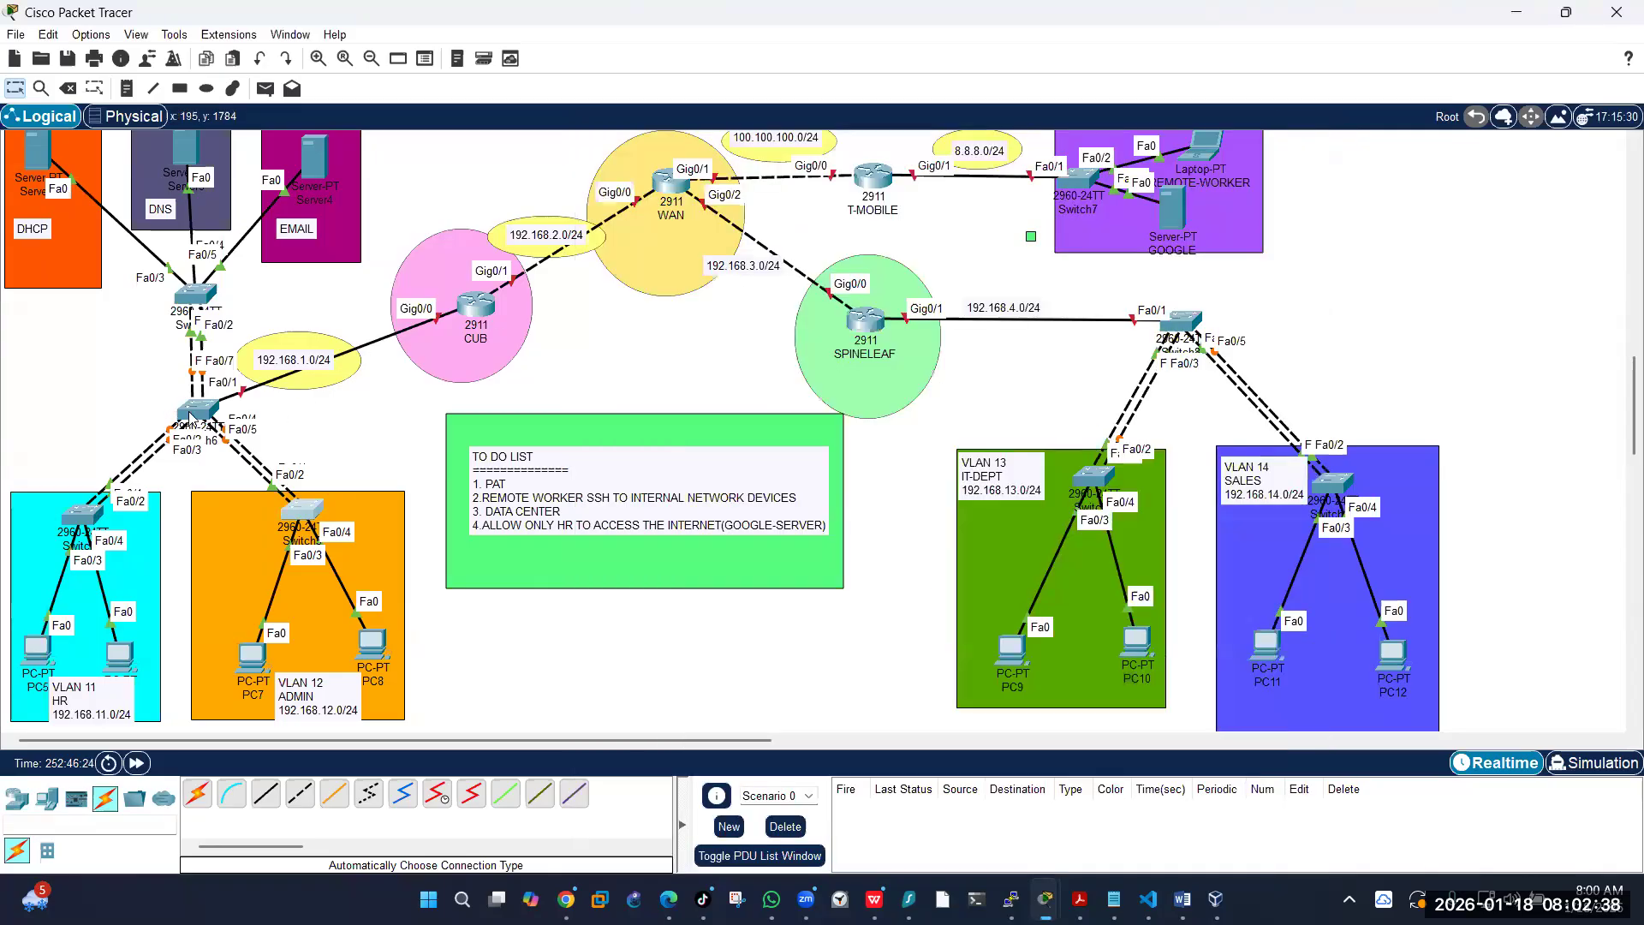
# Step: Enter configuration mode on Switch6 and select the interface range fa0/1-7
pyautogui.click(197, 412)
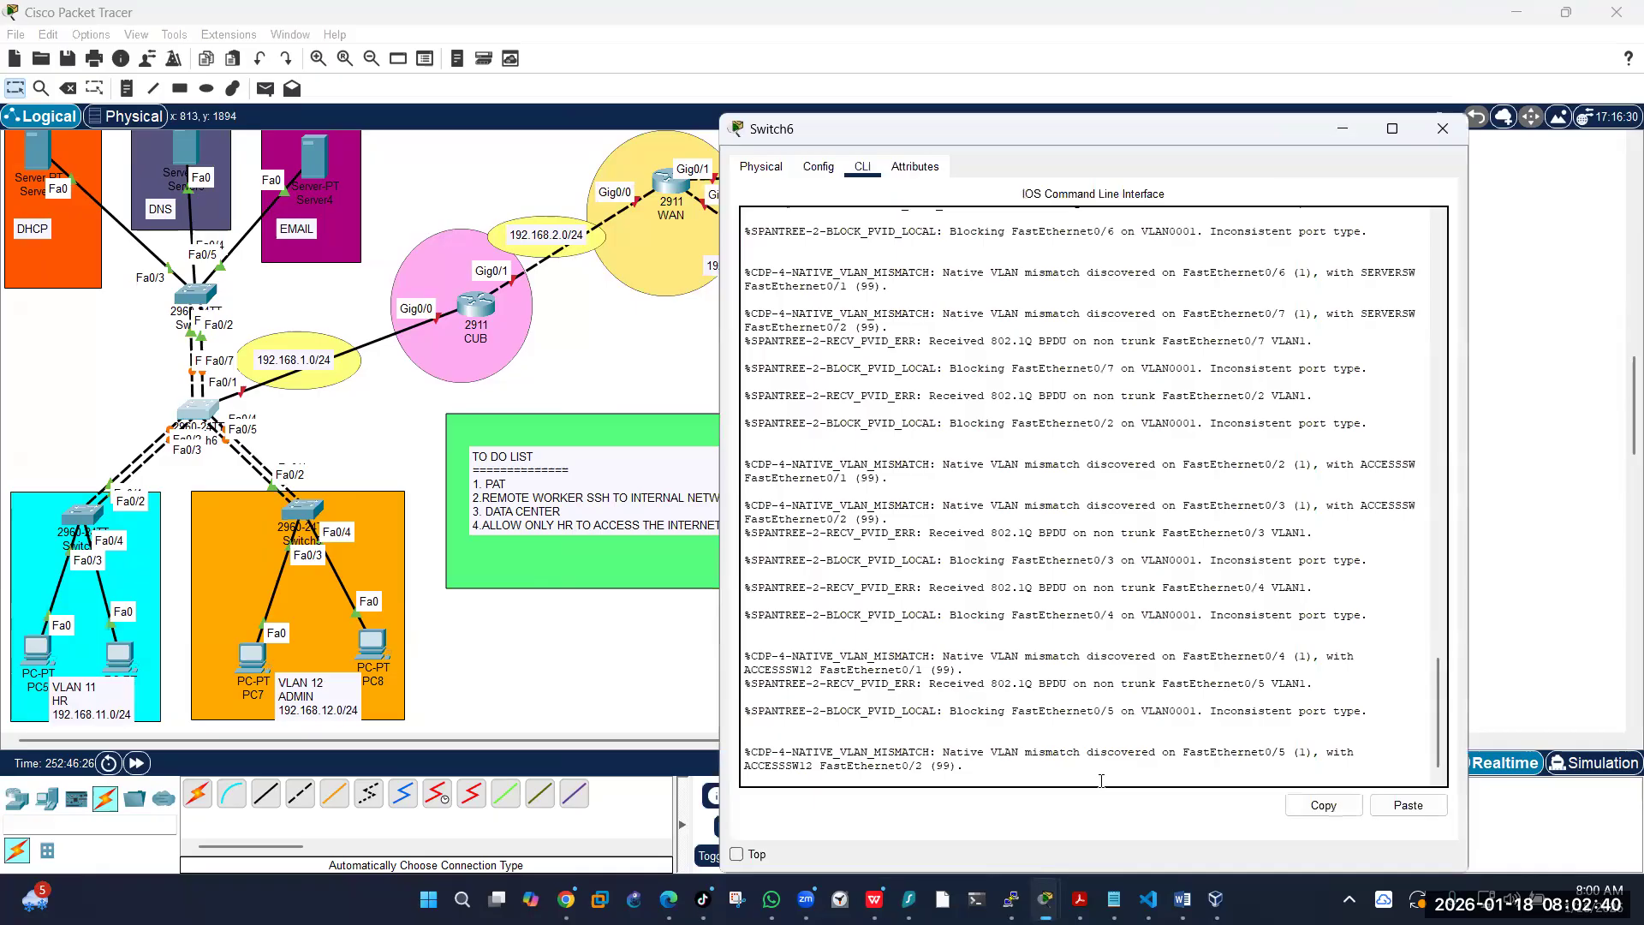
pyautogui.press('Return')
pyautogui.press('Return')
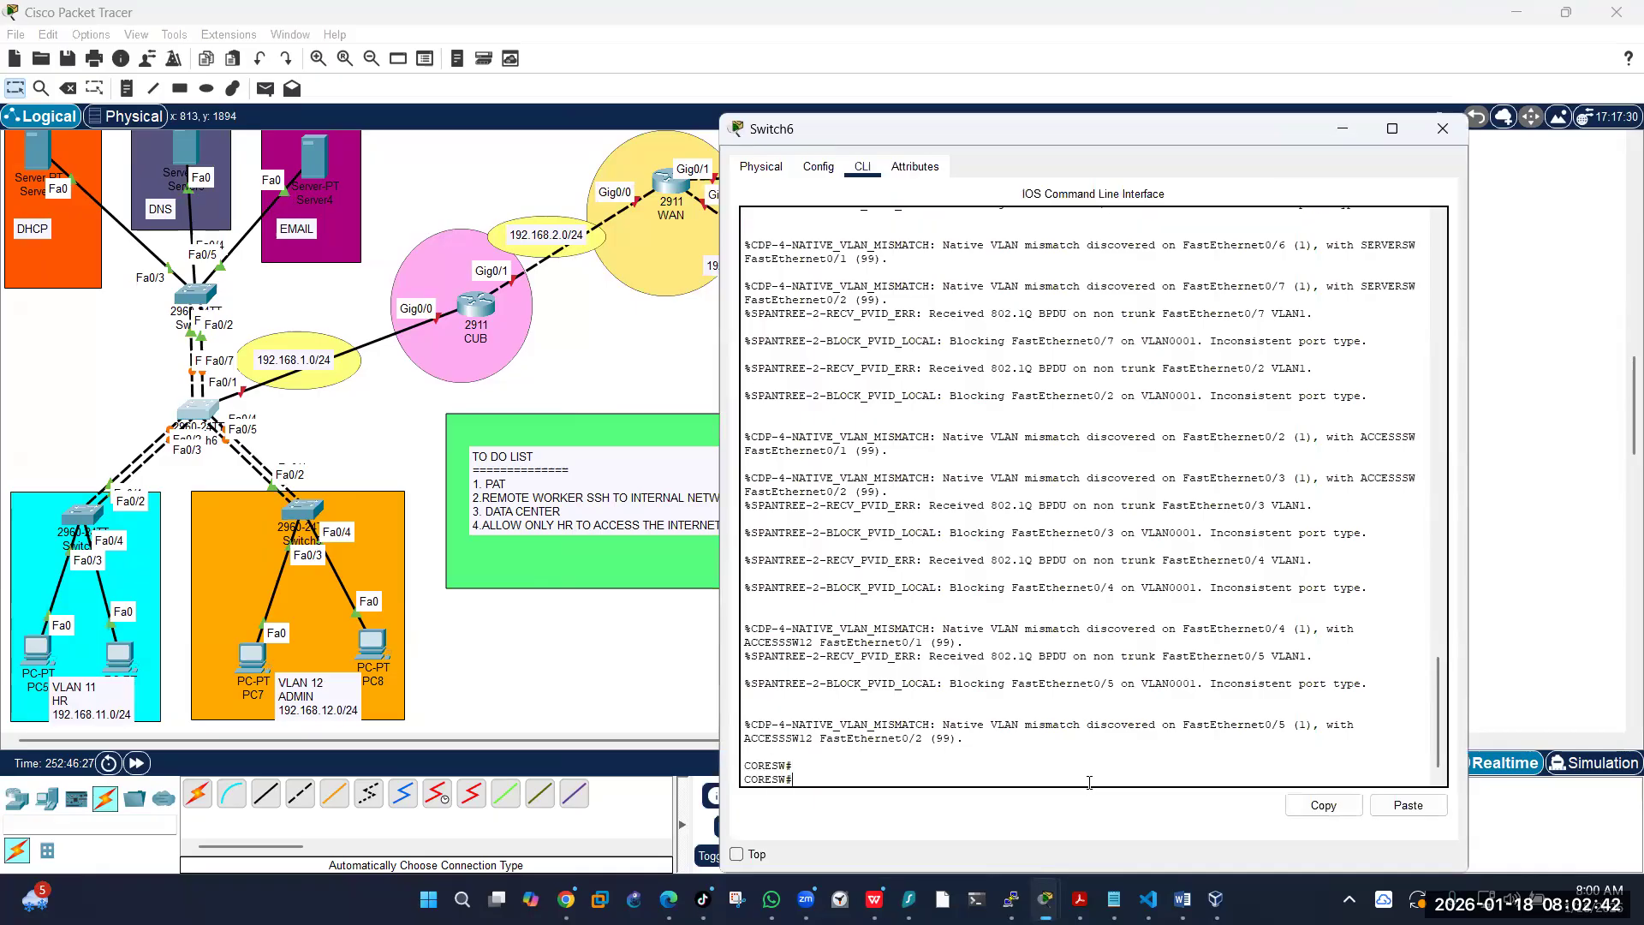
pyautogui.write('config t')
pyautogui.press('Return')
pyautogui.press('Return')
pyautogui.write('int')
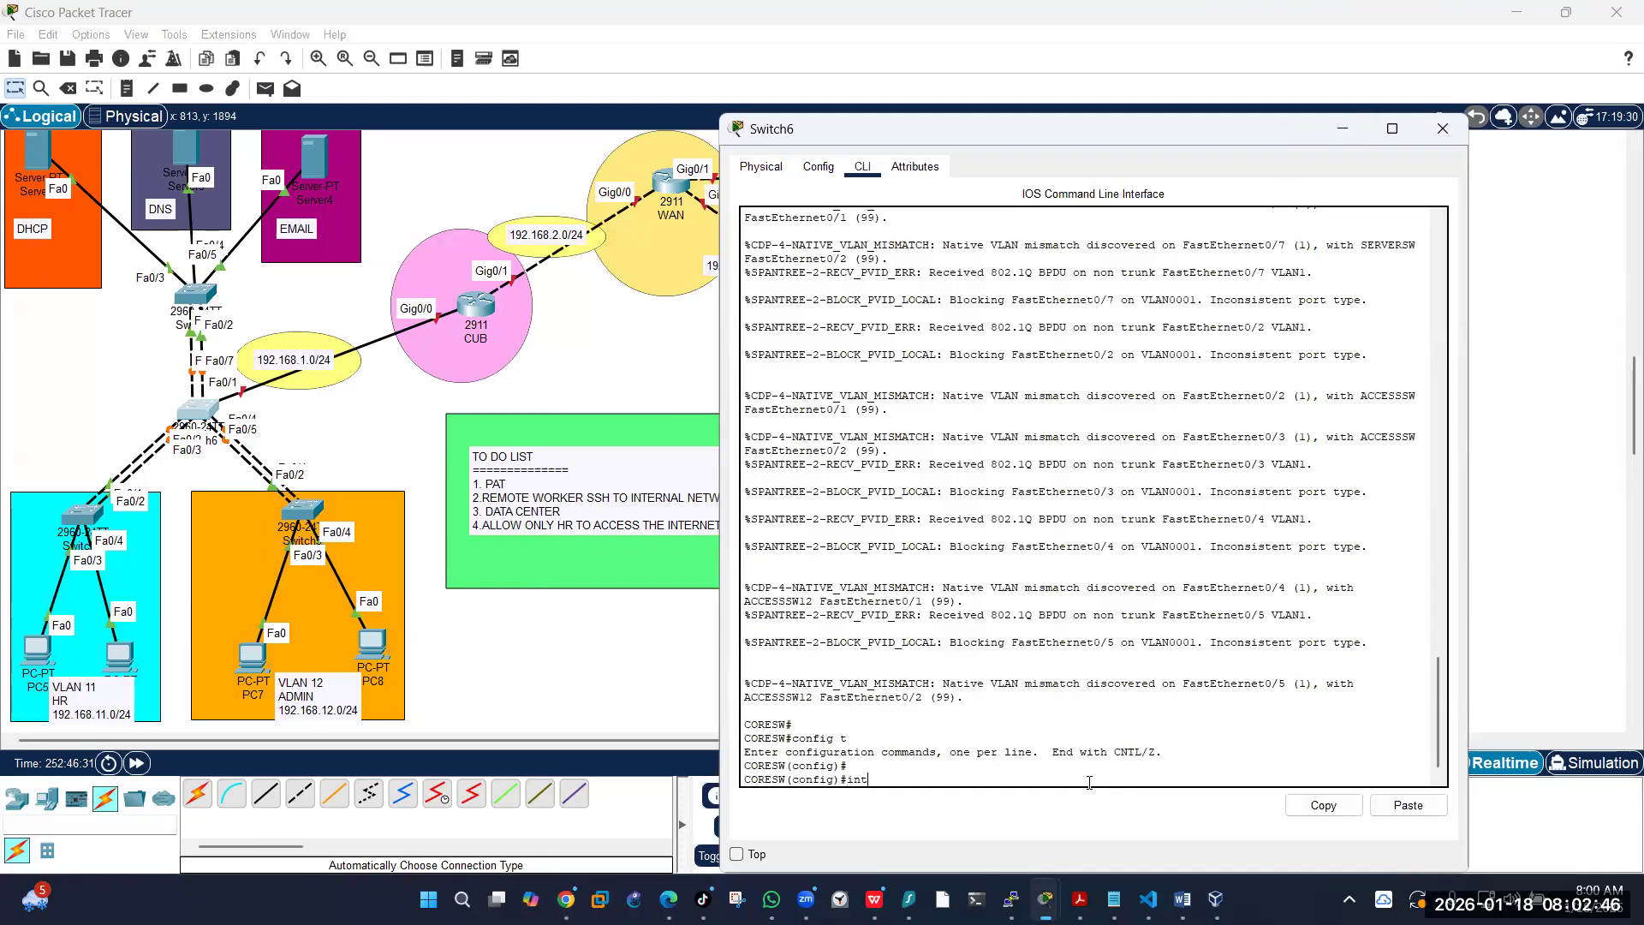
pyautogui.write(' range fa0/1-7')
pyautogui.press('Return')
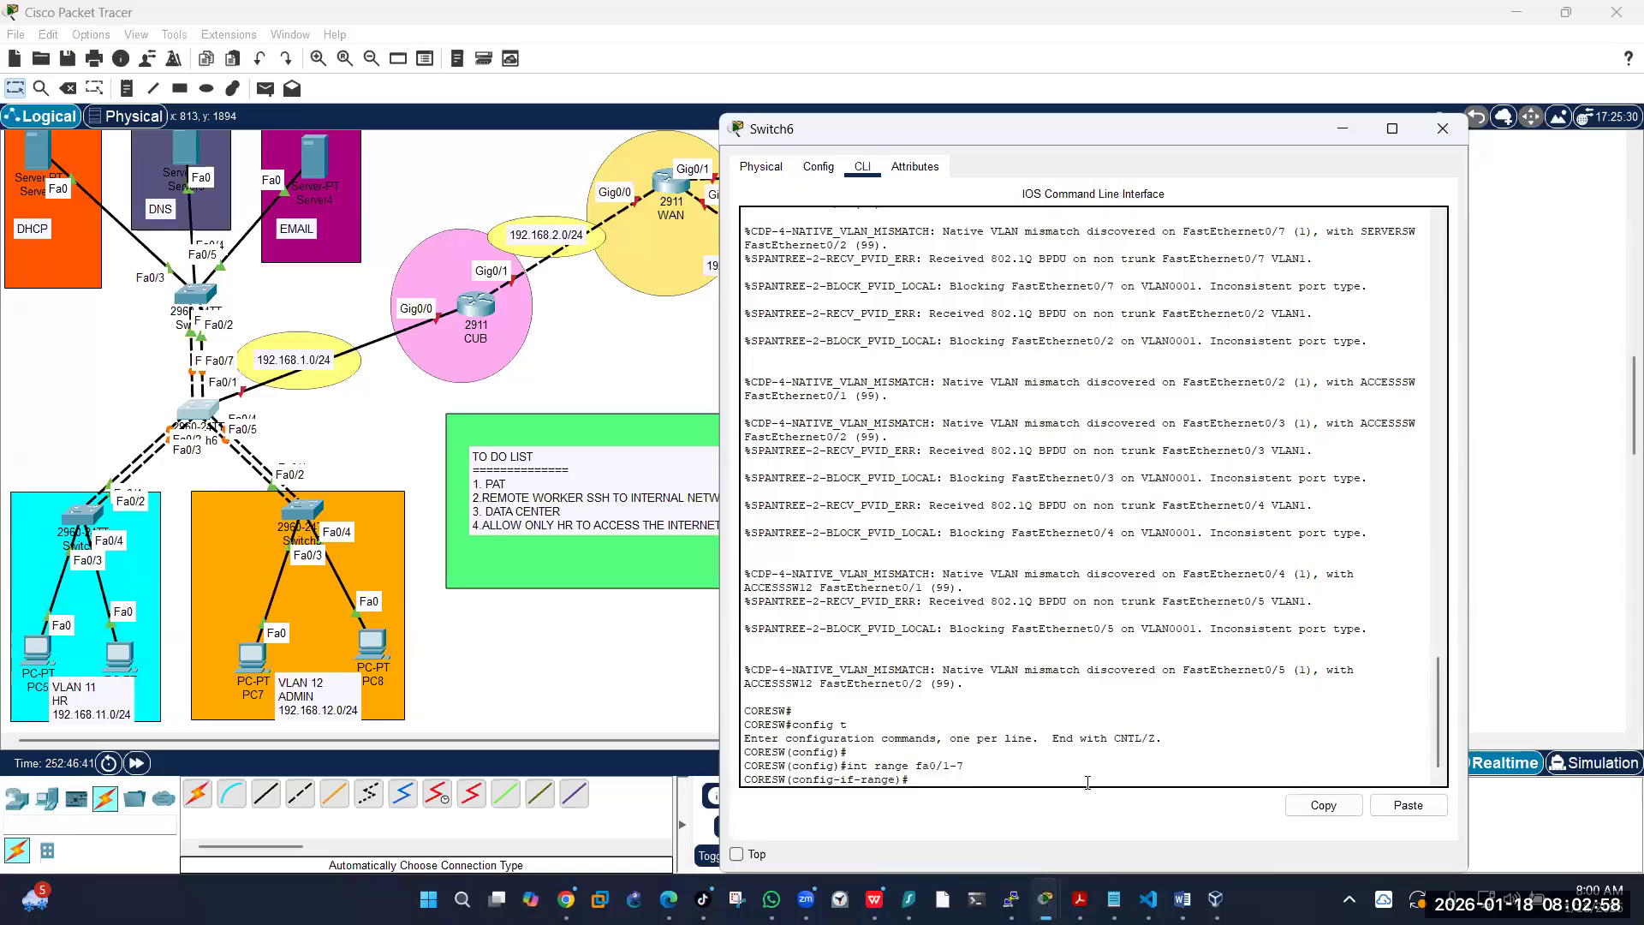
# Step: Paste the trunk commands for Switch6's selected range: native VLAN 99, allowed VLANs 10,11,12,13,14,99, nonegotiate and spanning-tree portfast trunk, ending with a save
pyautogui.hotkey('alt', 'Tab')
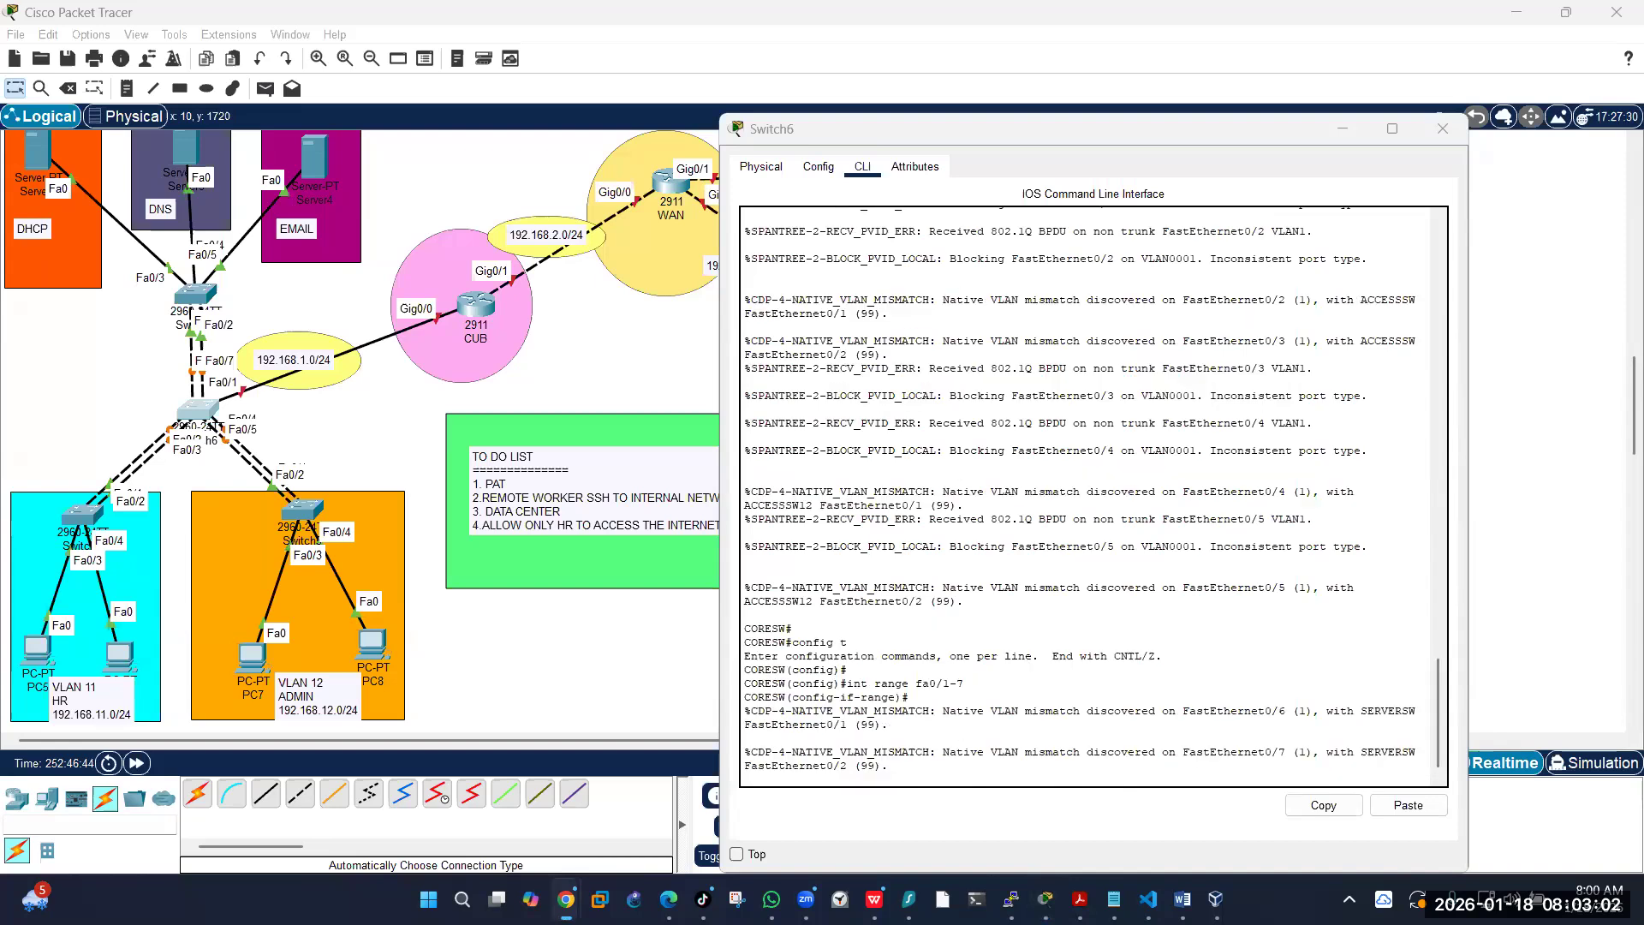
pyautogui.click(1065, 777)
pyautogui.press('Return')
pyautogui.press('Return')
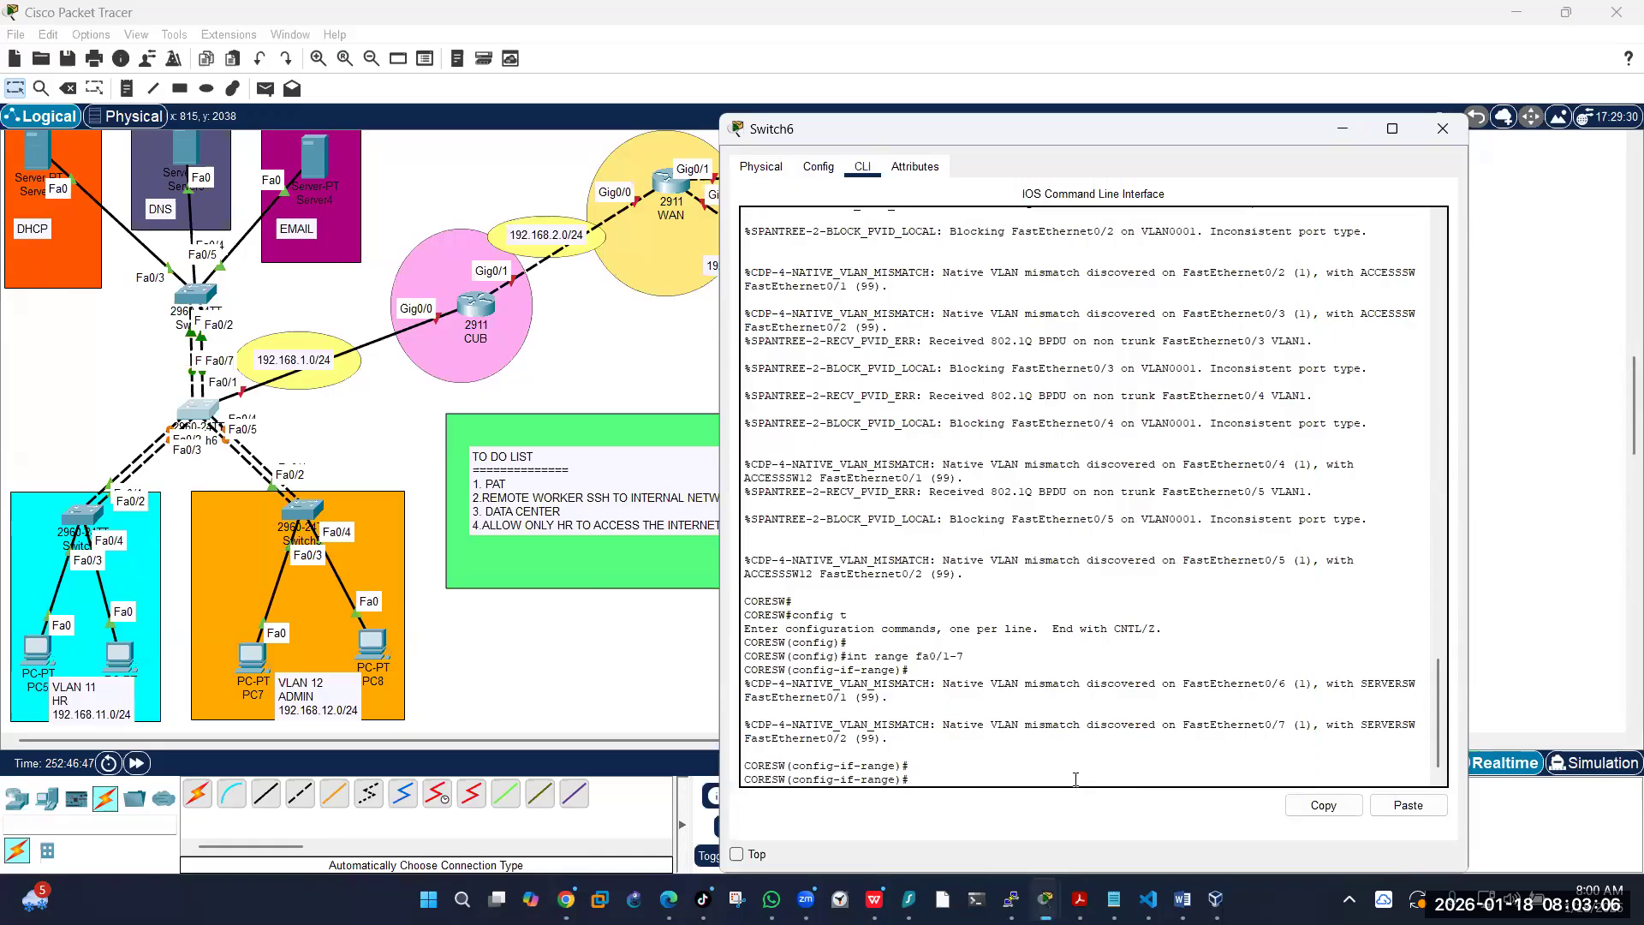
pyautogui.click(1408, 805)
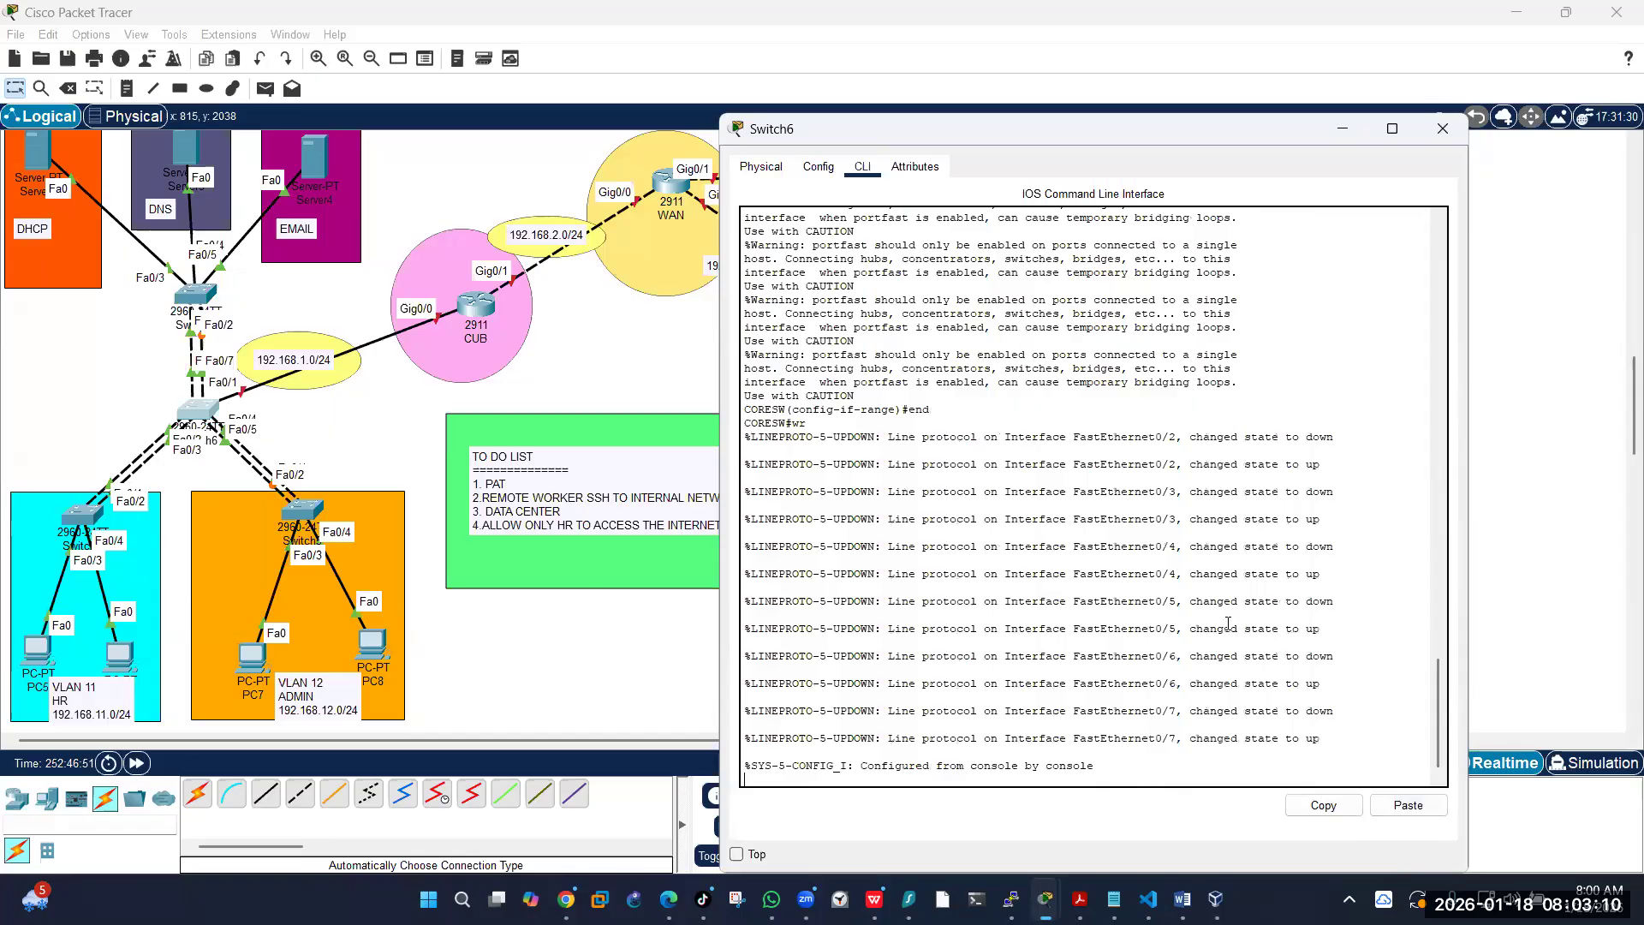
# Step: Run show int trunk on Switch6 and page through the complete output
pyautogui.write('shpw ip')
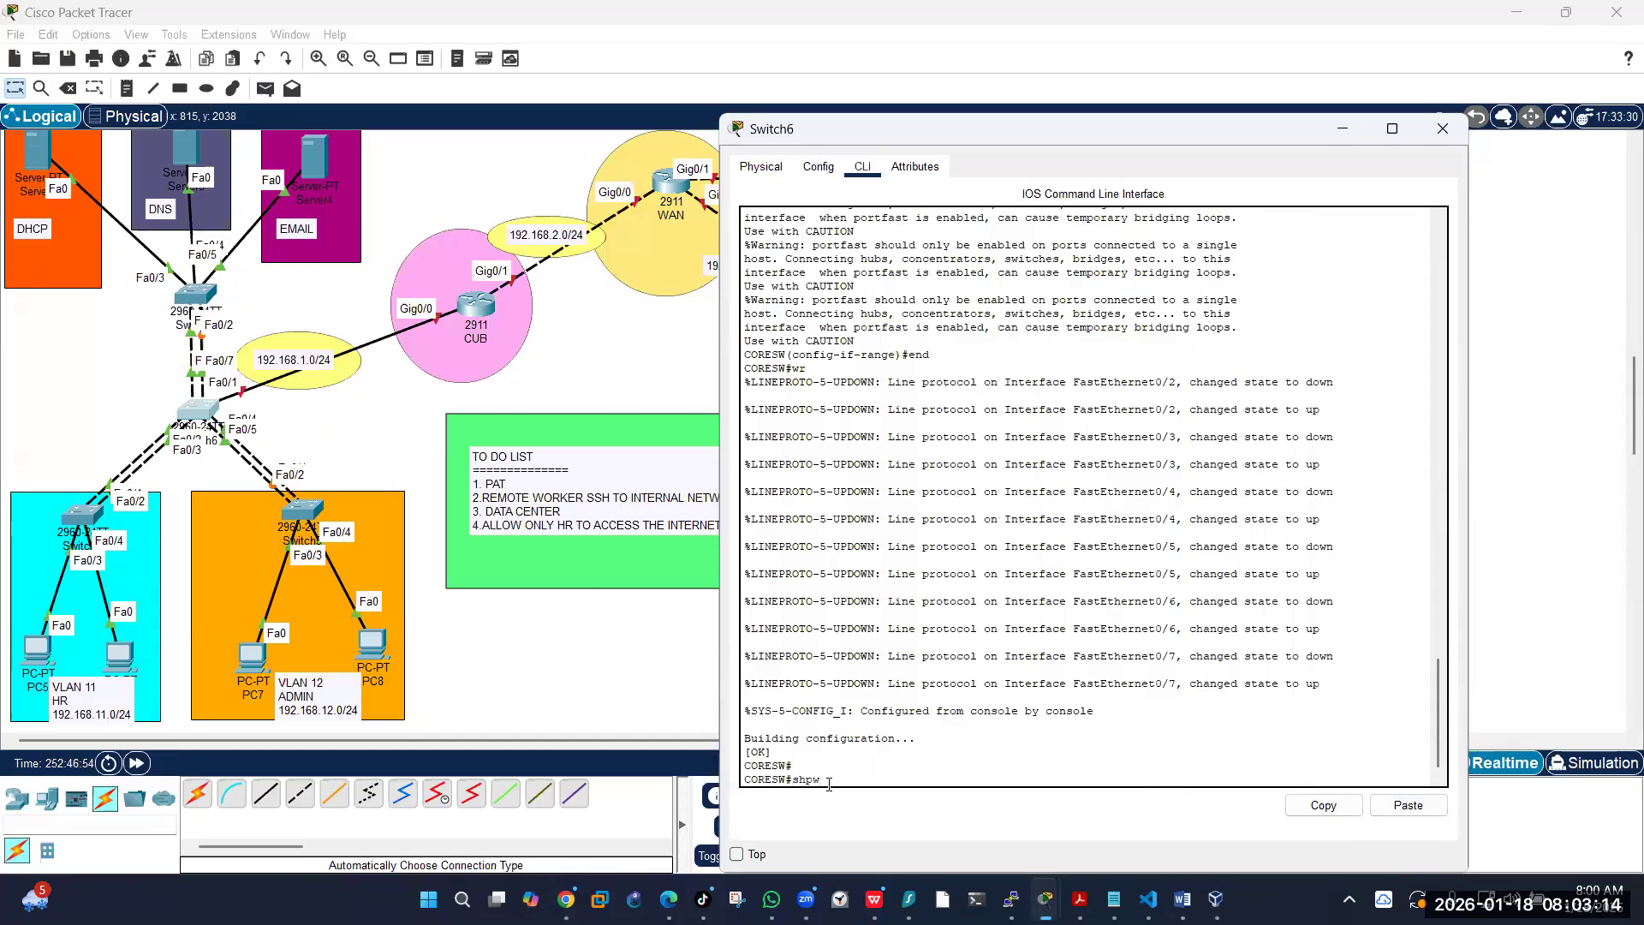
pyautogui.write('t trunk')
pyautogui.press('Return')
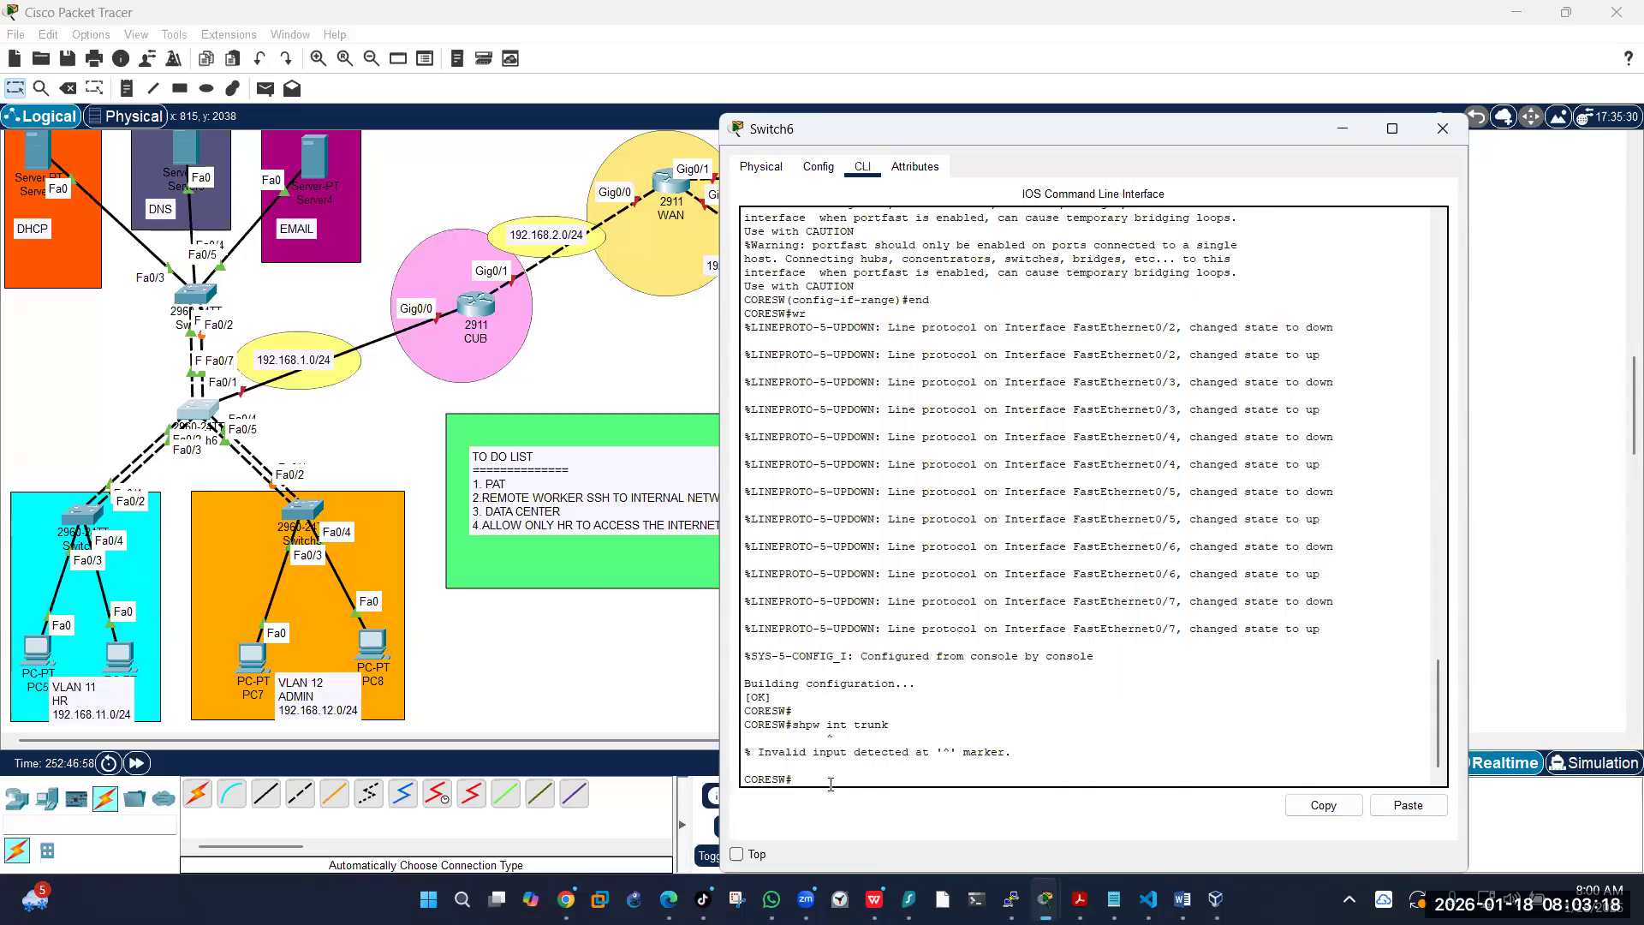
pyautogui.write('show int trunk')
pyautogui.press('Return')
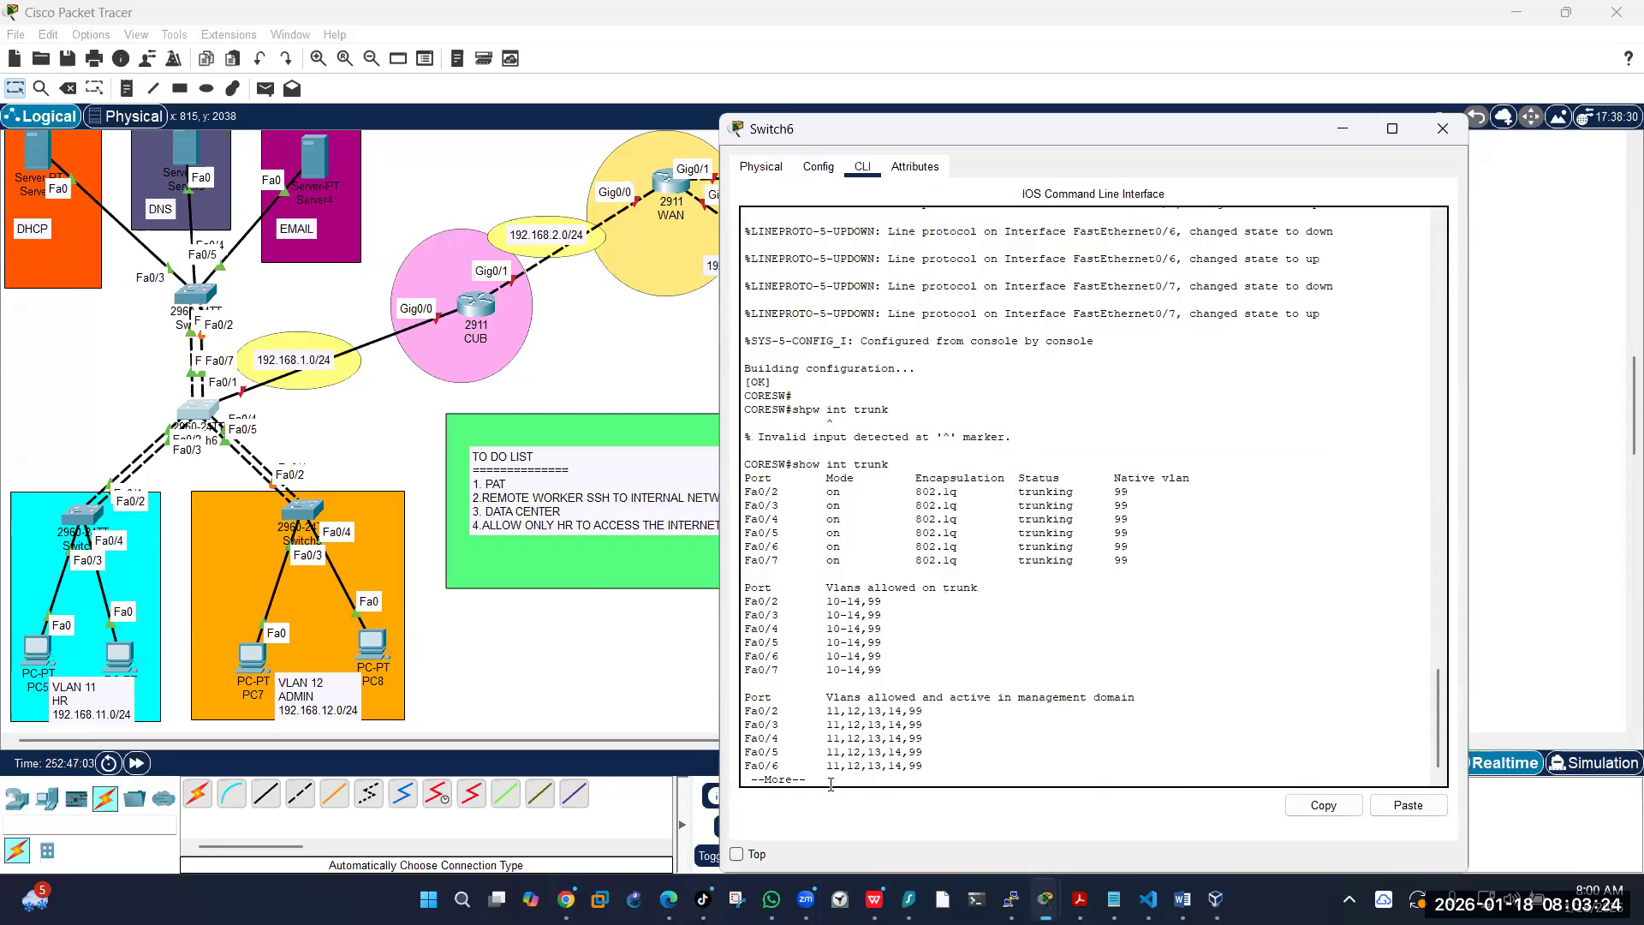
pyautogui.press('Return')
pyautogui.press('Return')
pyautogui.press('Return')
pyautogui.press('Return')
pyautogui.press('Return')
pyautogui.press('Return')
pyautogui.press('Return')
pyautogui.press('Return')
pyautogui.press('Return')
pyautogui.press('Return')
pyautogui.press('Return')
pyautogui.press('Return')
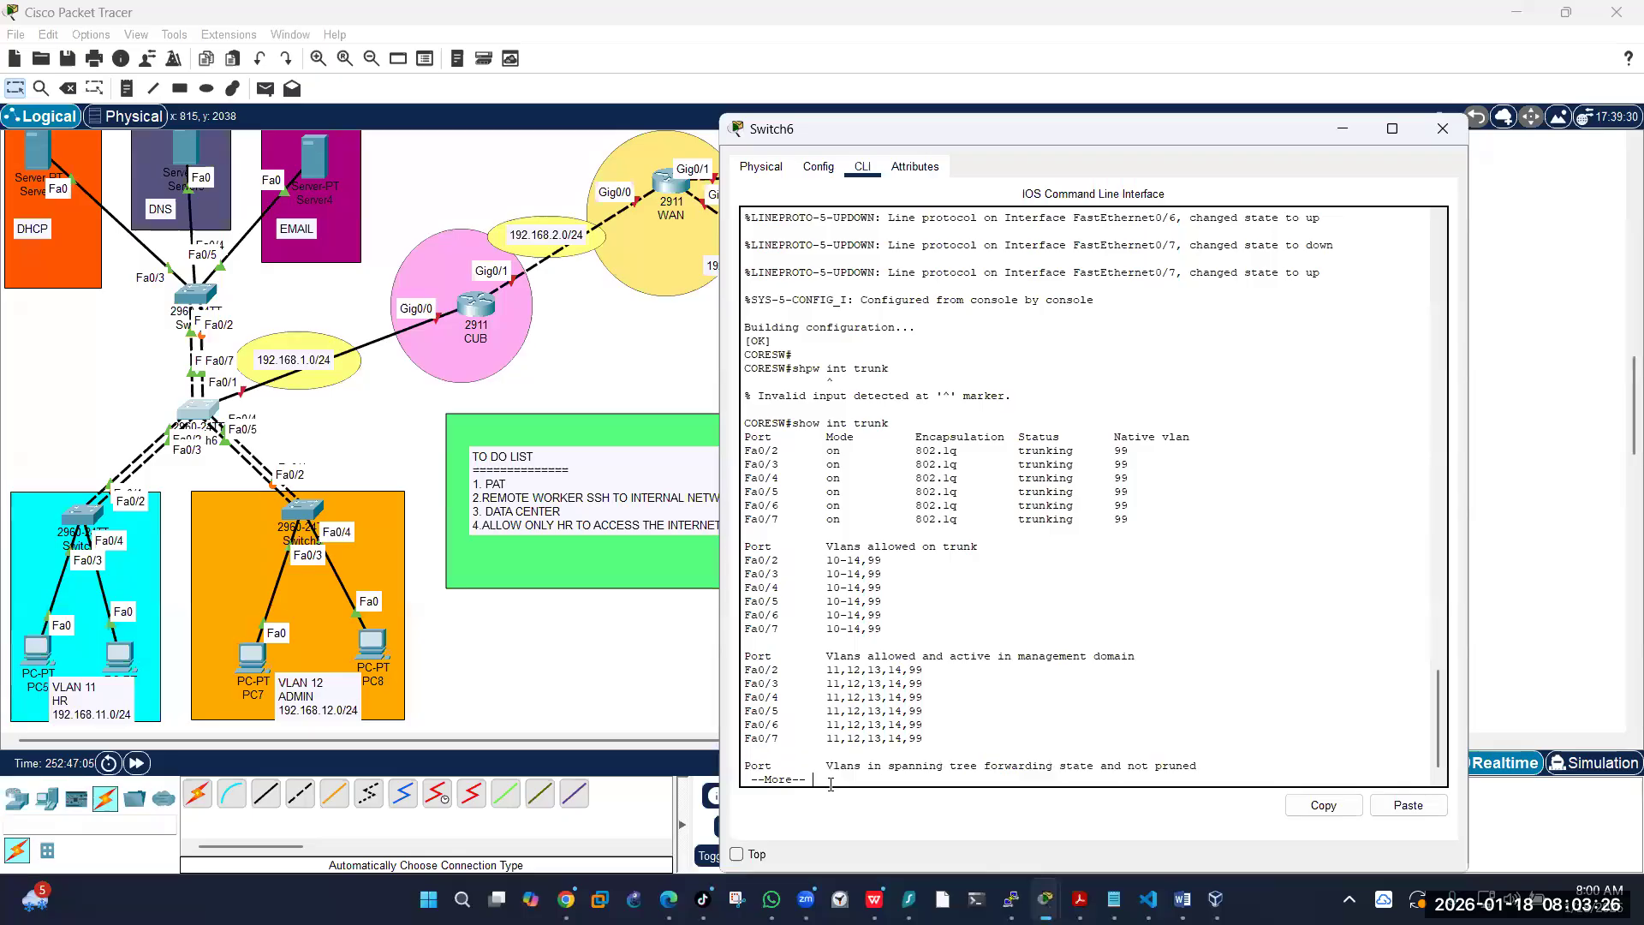
pyautogui.press('Return')
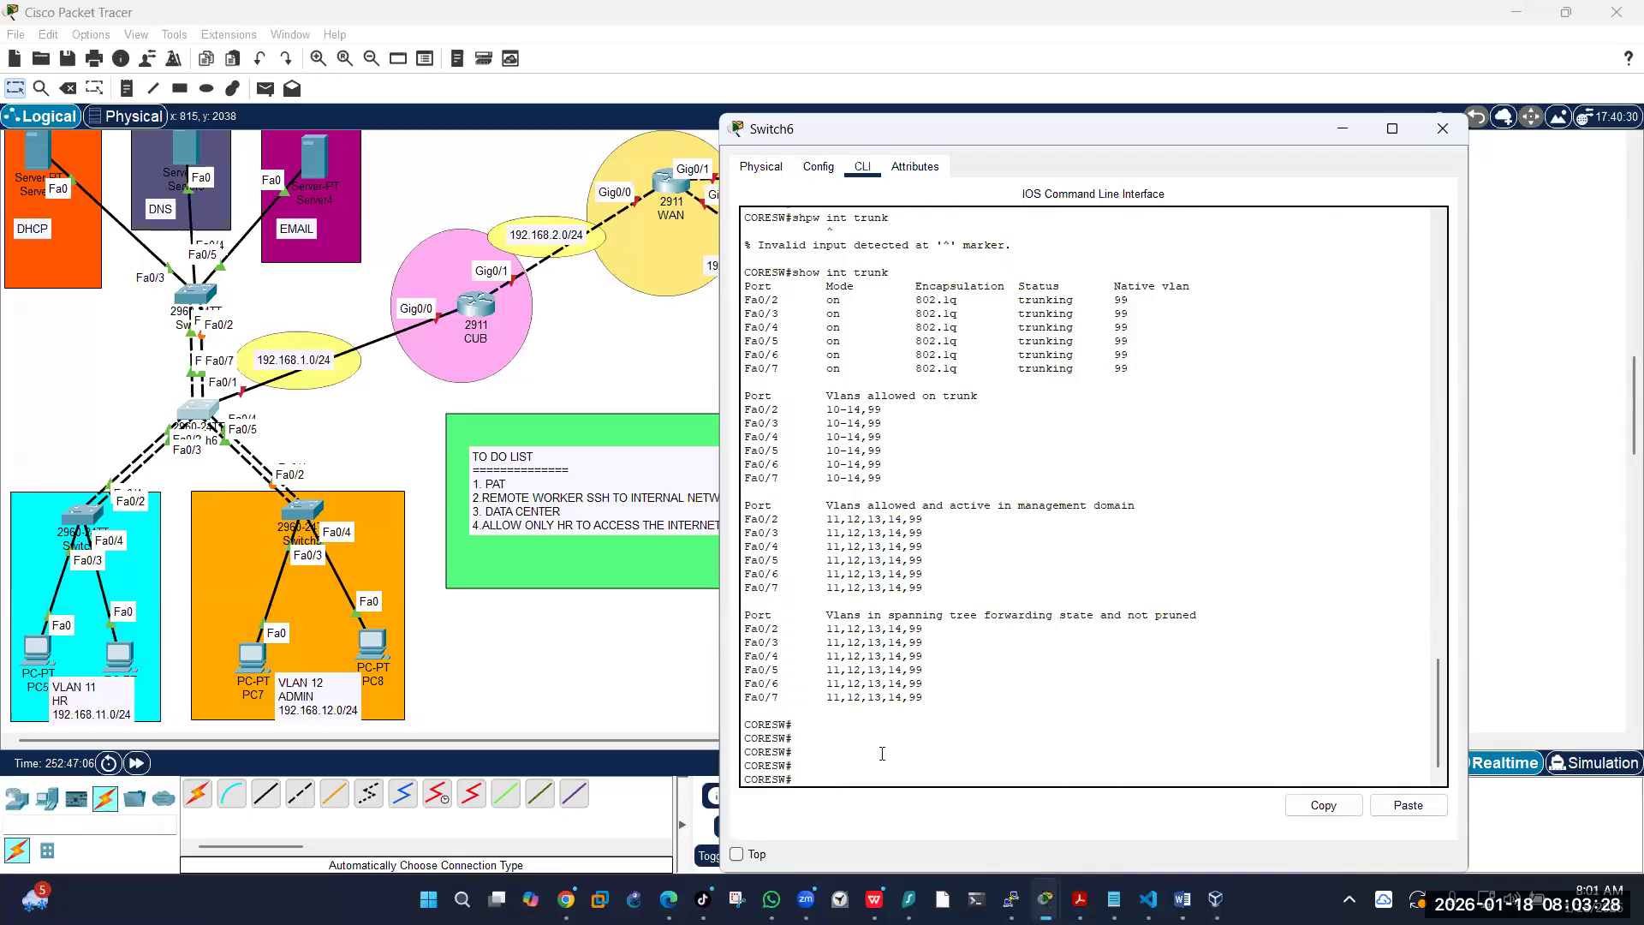
# Step: Examine the native and active VLANs in Switch6's trunk output, review its pasted trunk commands, and put its window away
pyautogui.doubleClick(1124, 302)
pyautogui.moveTo(918, 531); pyautogui.dragTo(782, 545)
pyautogui.moveTo(788, 519); pyautogui.dragTo(758, 519)
pyautogui.scroll(15, 930, 558)
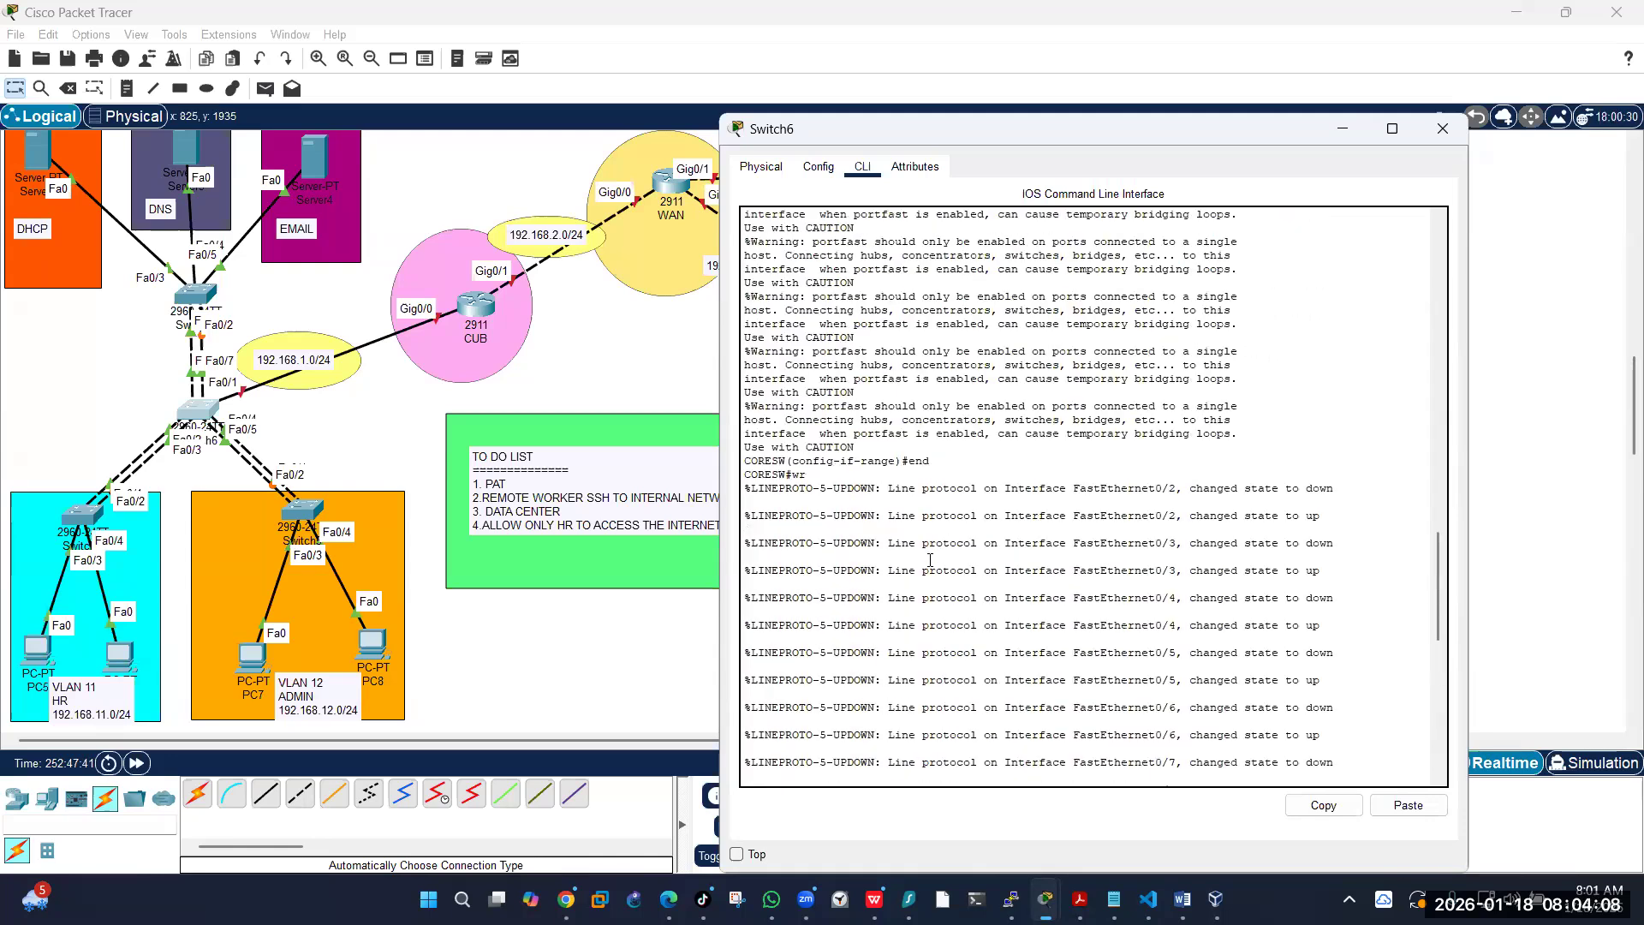
pyautogui.scroll(8, 930, 557)
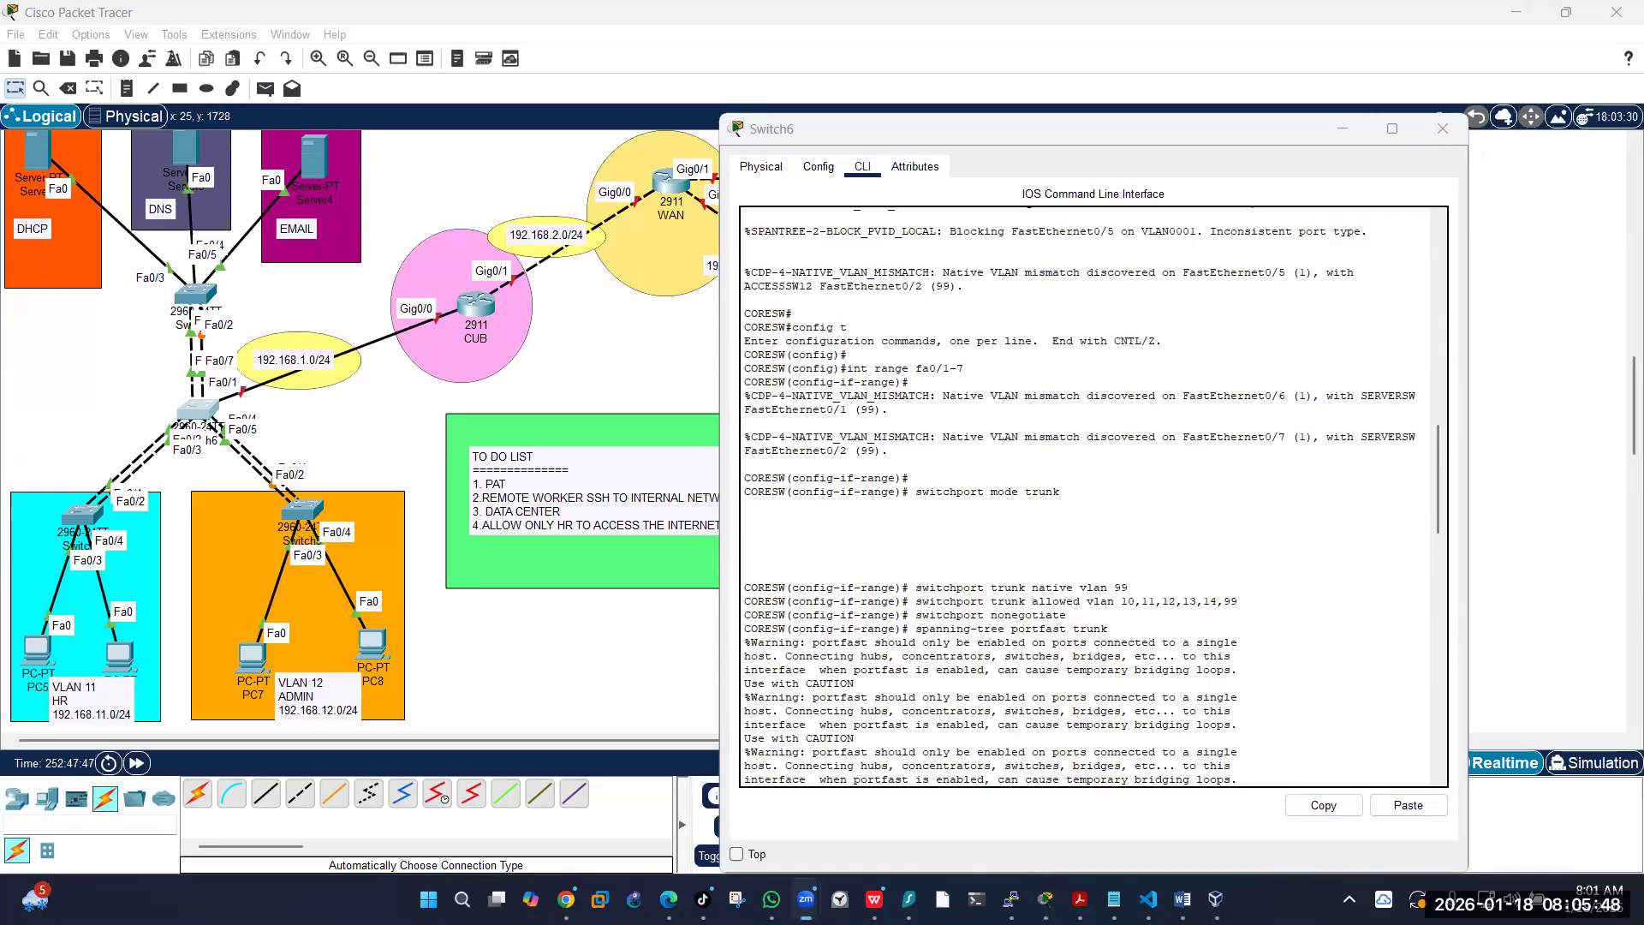
pyautogui.click(621, 443)
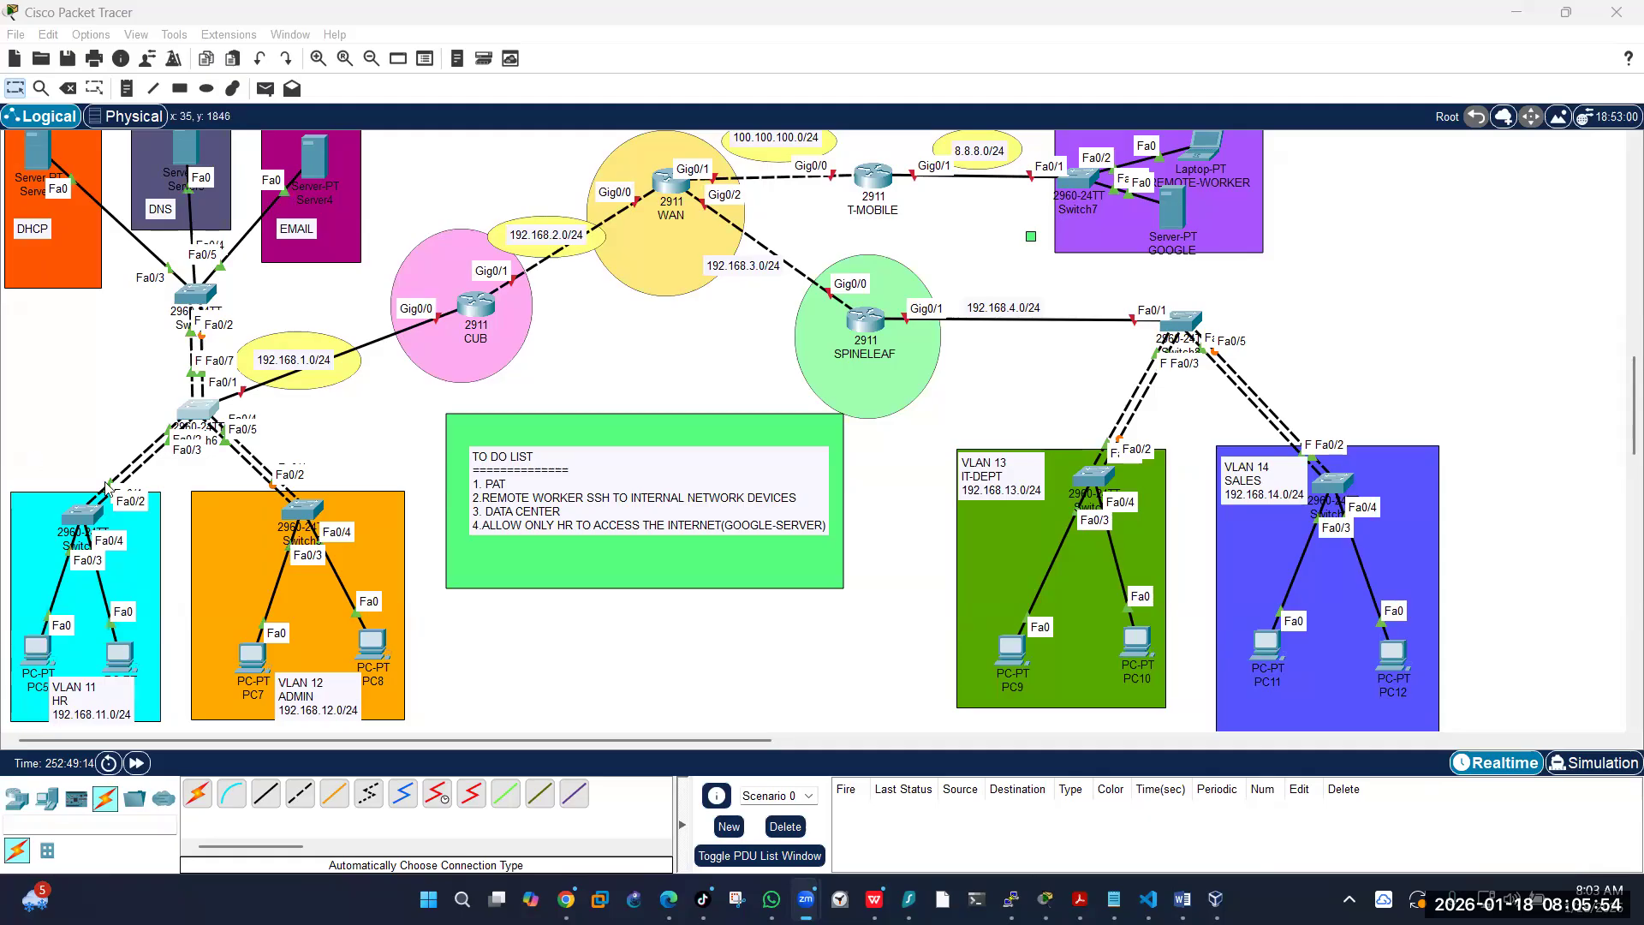
# Step: Open Switch4's command line and run show int trunk to check its uplinks
pyautogui.click(81, 516)
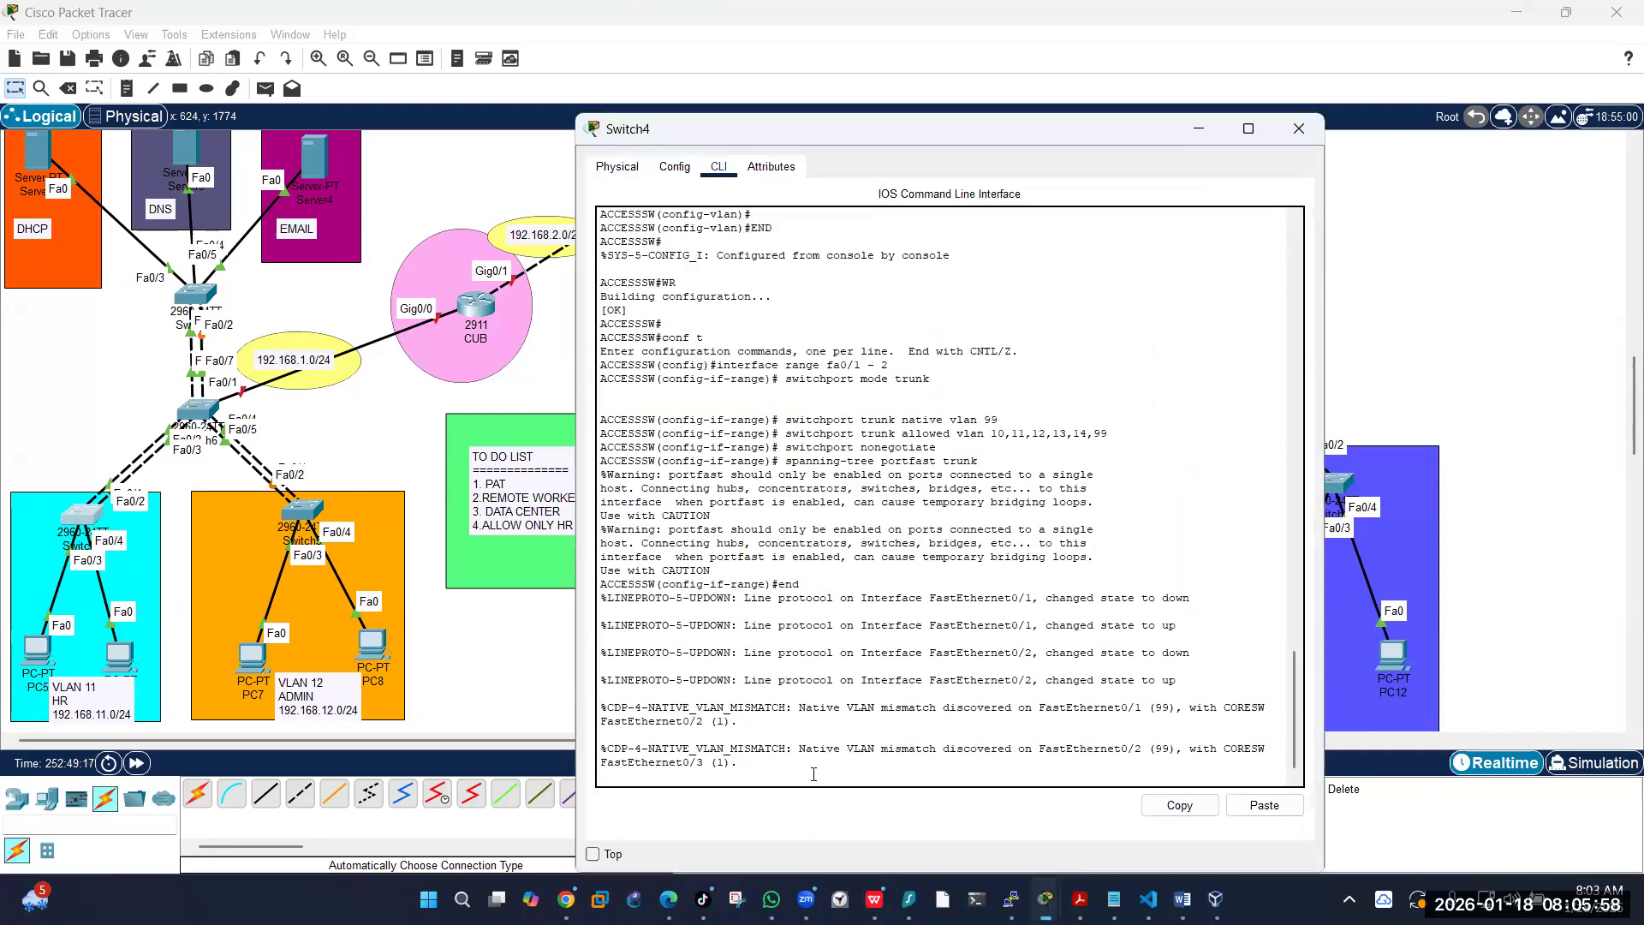
pyautogui.press('Return')
pyautogui.press('Return')
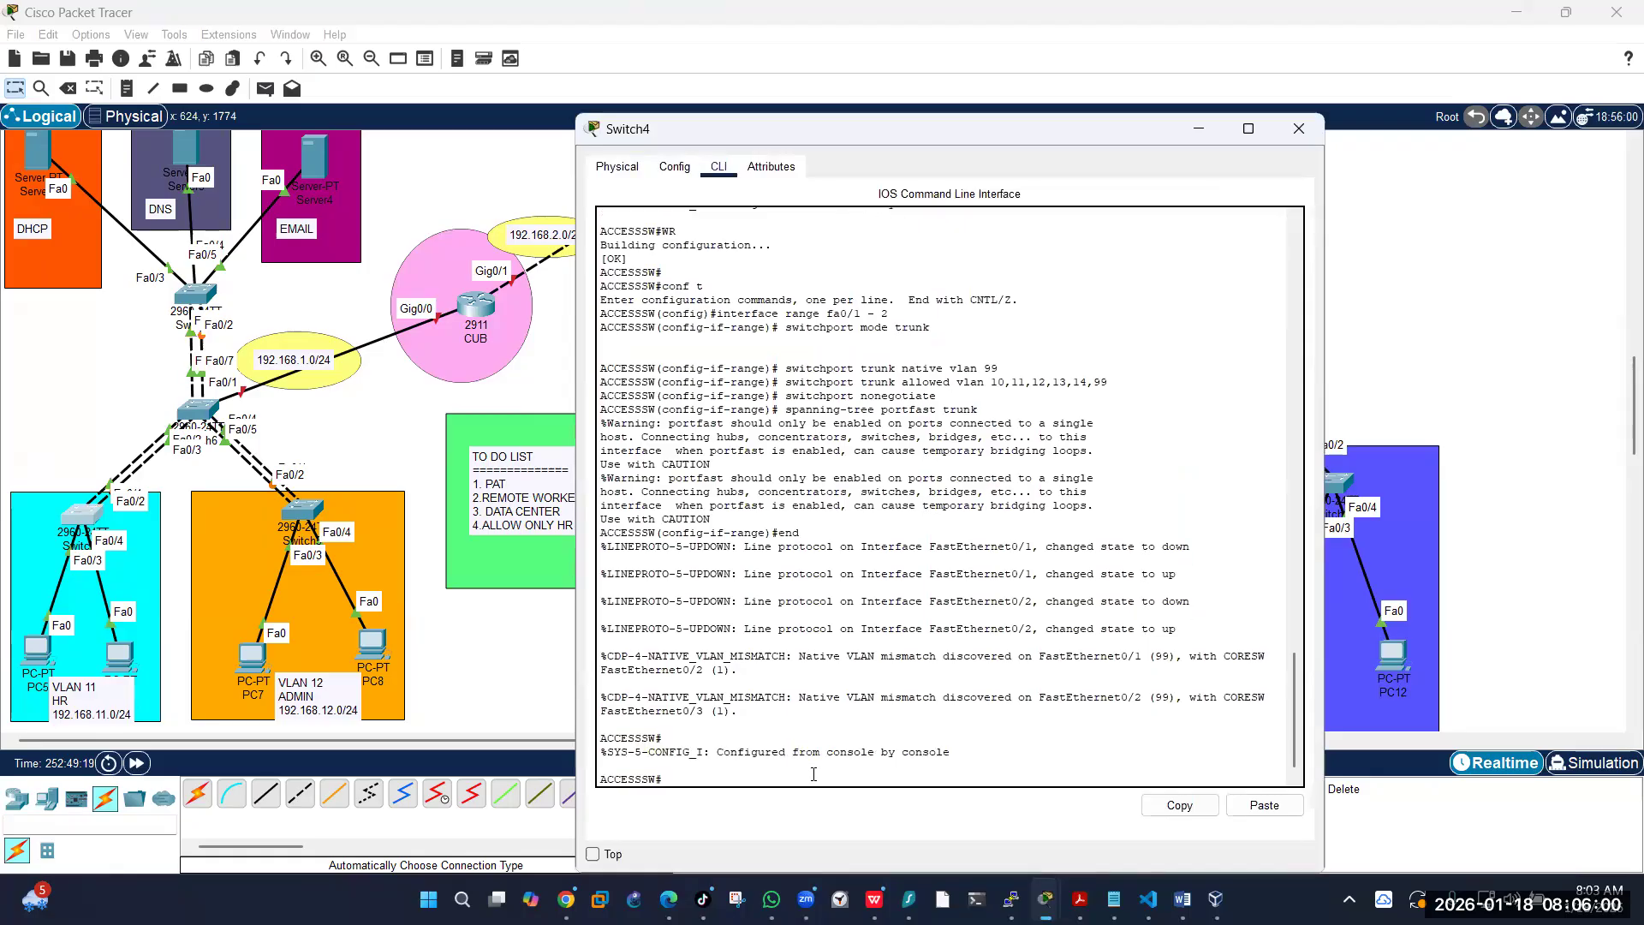
pyautogui.write('show int trunk')
pyautogui.press('Return')
pyautogui.press('Return')
pyautogui.press('Return')
pyautogui.press('Return')
pyautogui.press('Return')
pyautogui.press('Return')
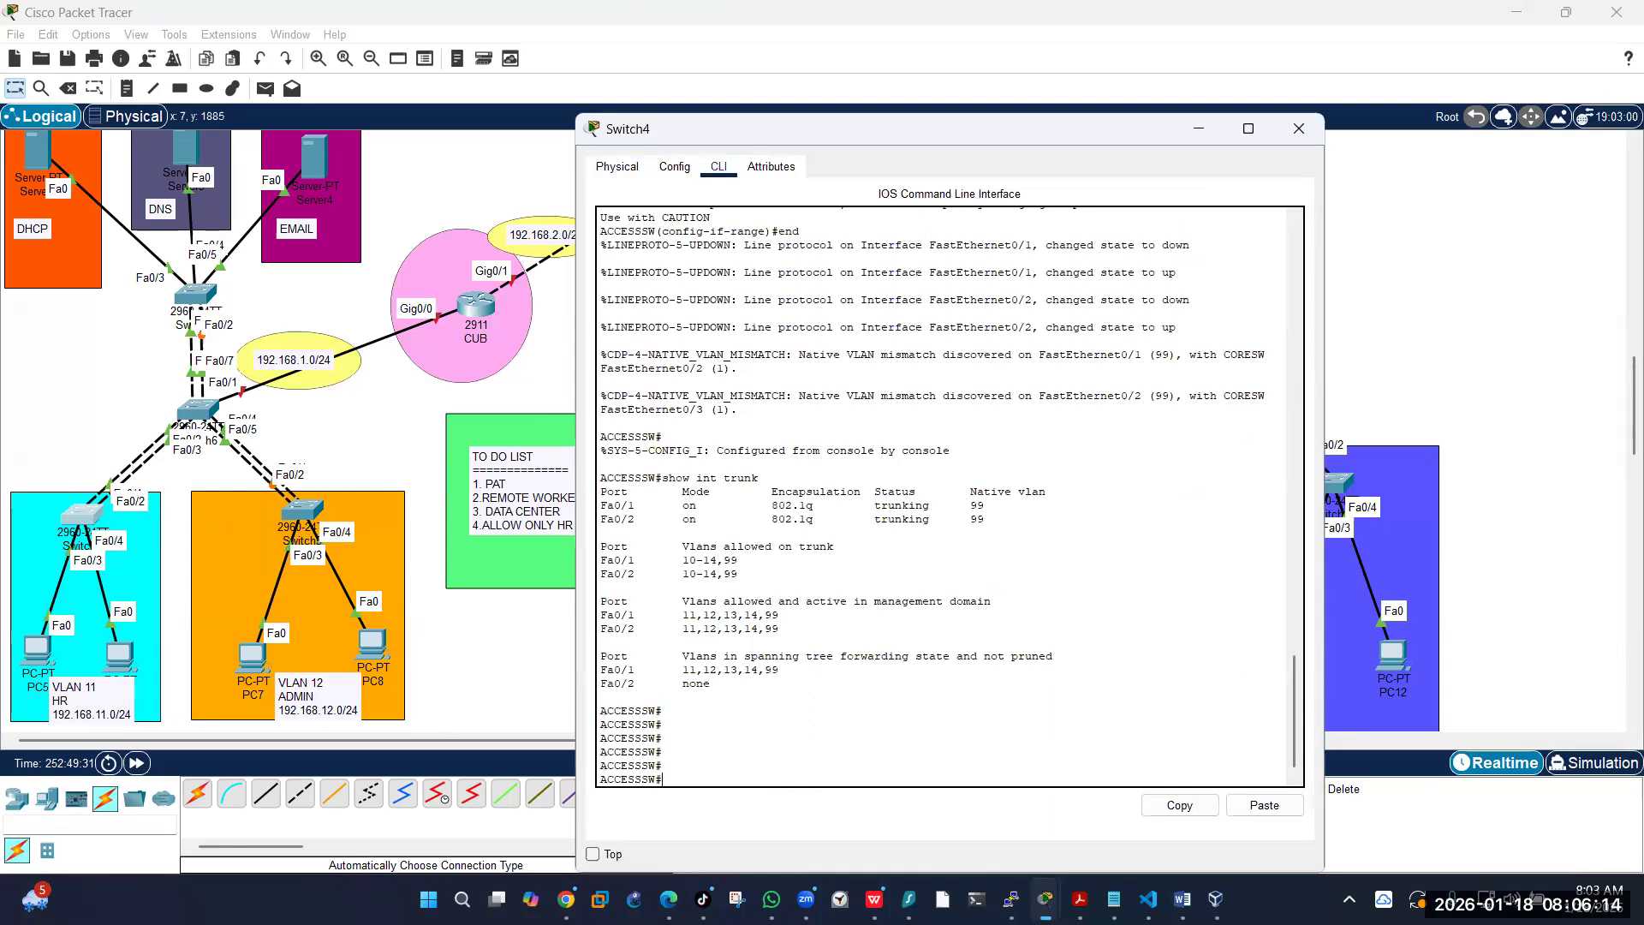
# Step: Paste the EtherChannel commands into Switch4: fa0/1 - 2 in channel-group 1 mode active, port-channel 1 trunking with native VLAN 99; close its window
pyautogui.hotkey('alt', 'Tab')
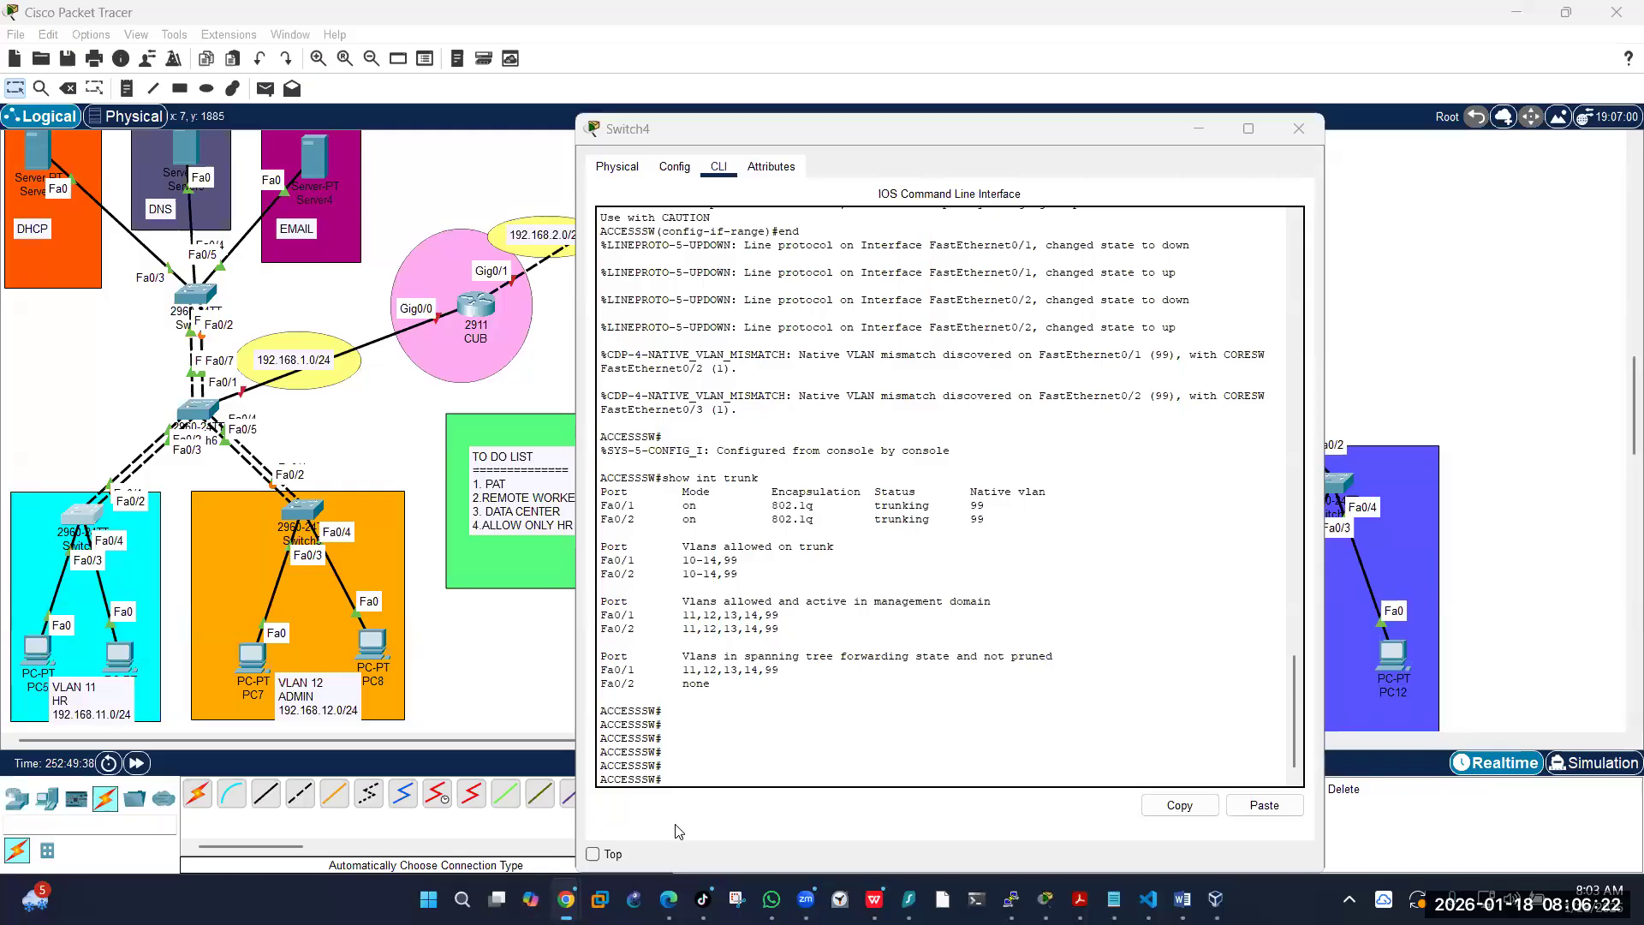
pyautogui.click(684, 779)
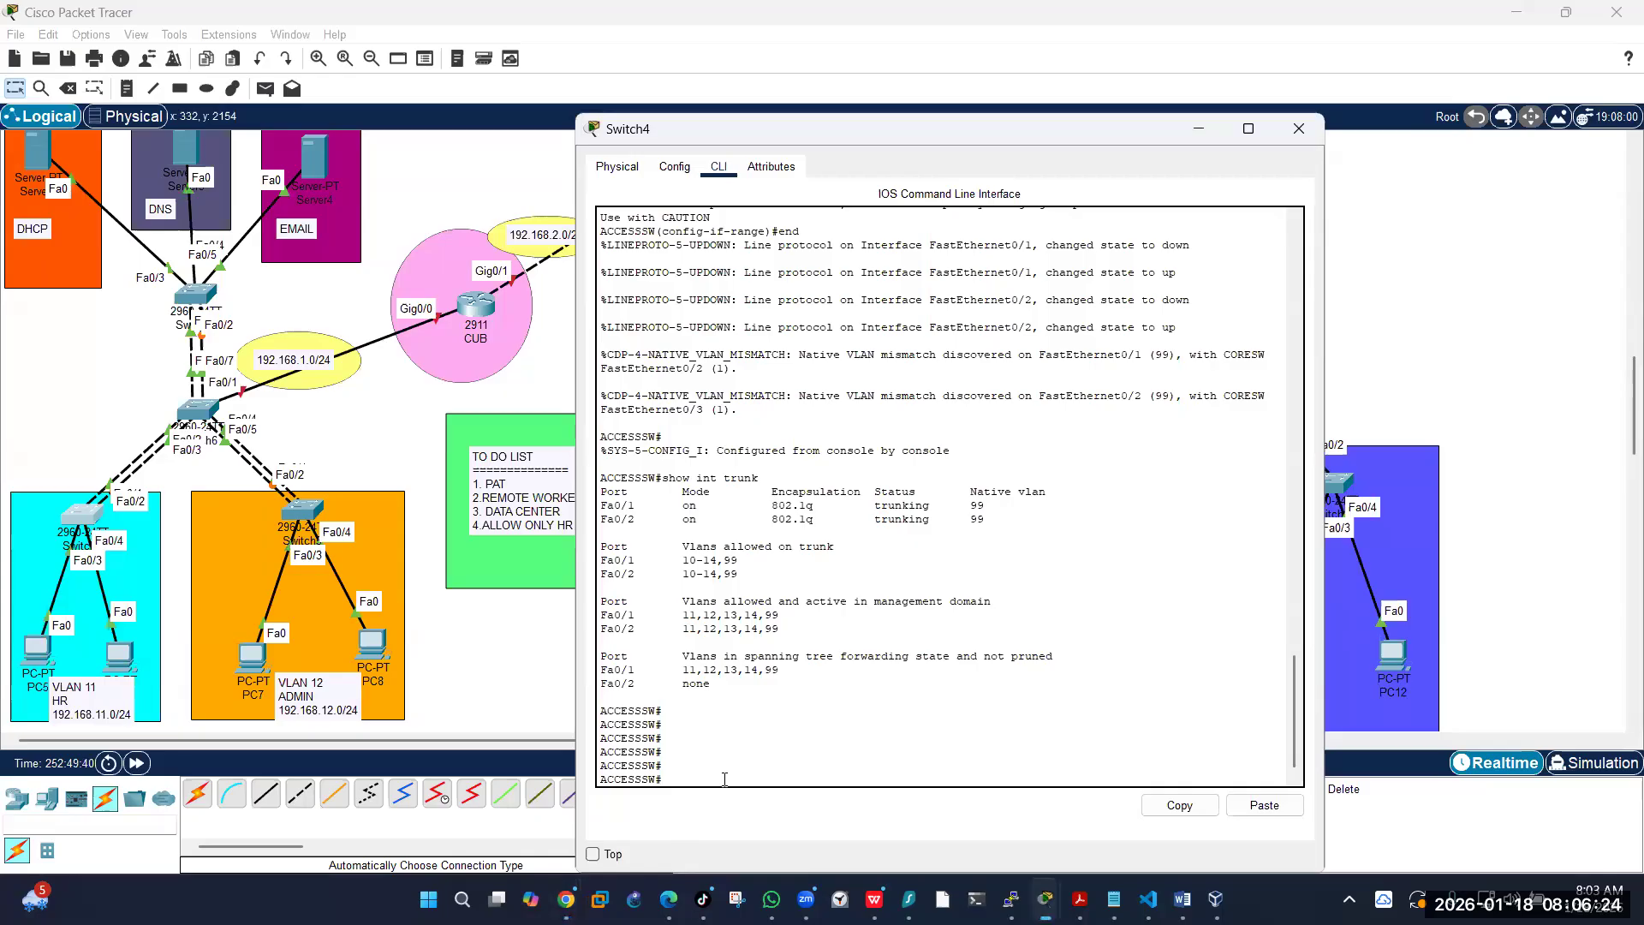
pyautogui.click(1259, 803)
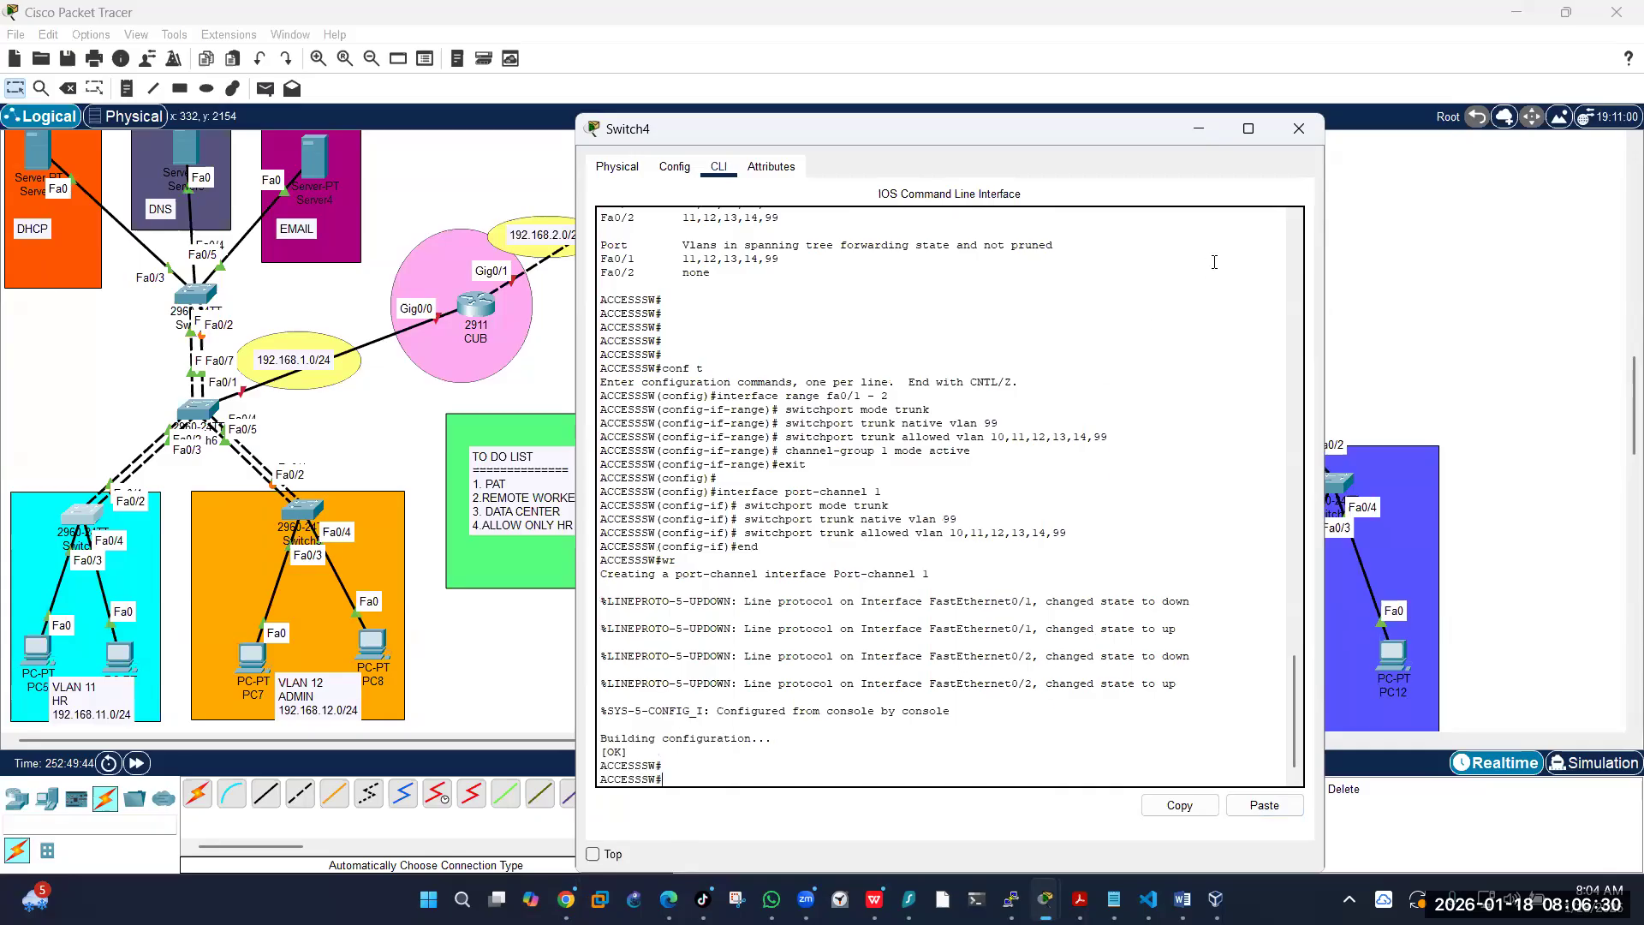
pyautogui.click(1299, 129)
# Step: Paste the same channel-group 1 mode active and port-channel 1 trunk commands for fa0/1 - 2 into Switch5, and close its window
pyautogui.click(302, 515)
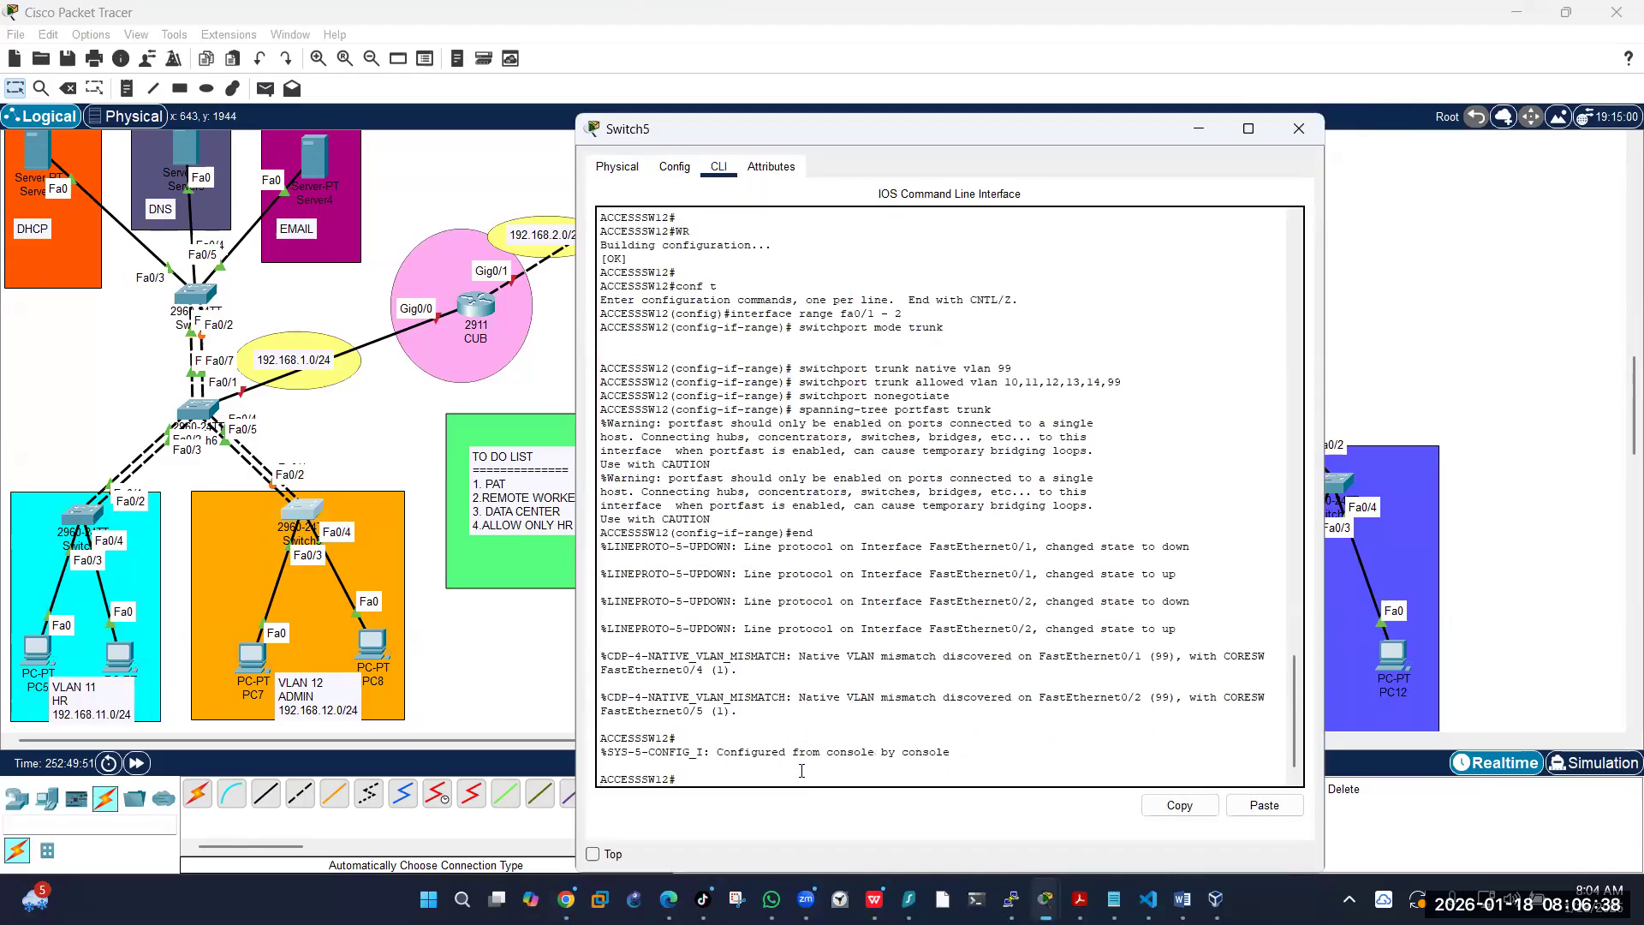
pyautogui.click(1265, 805)
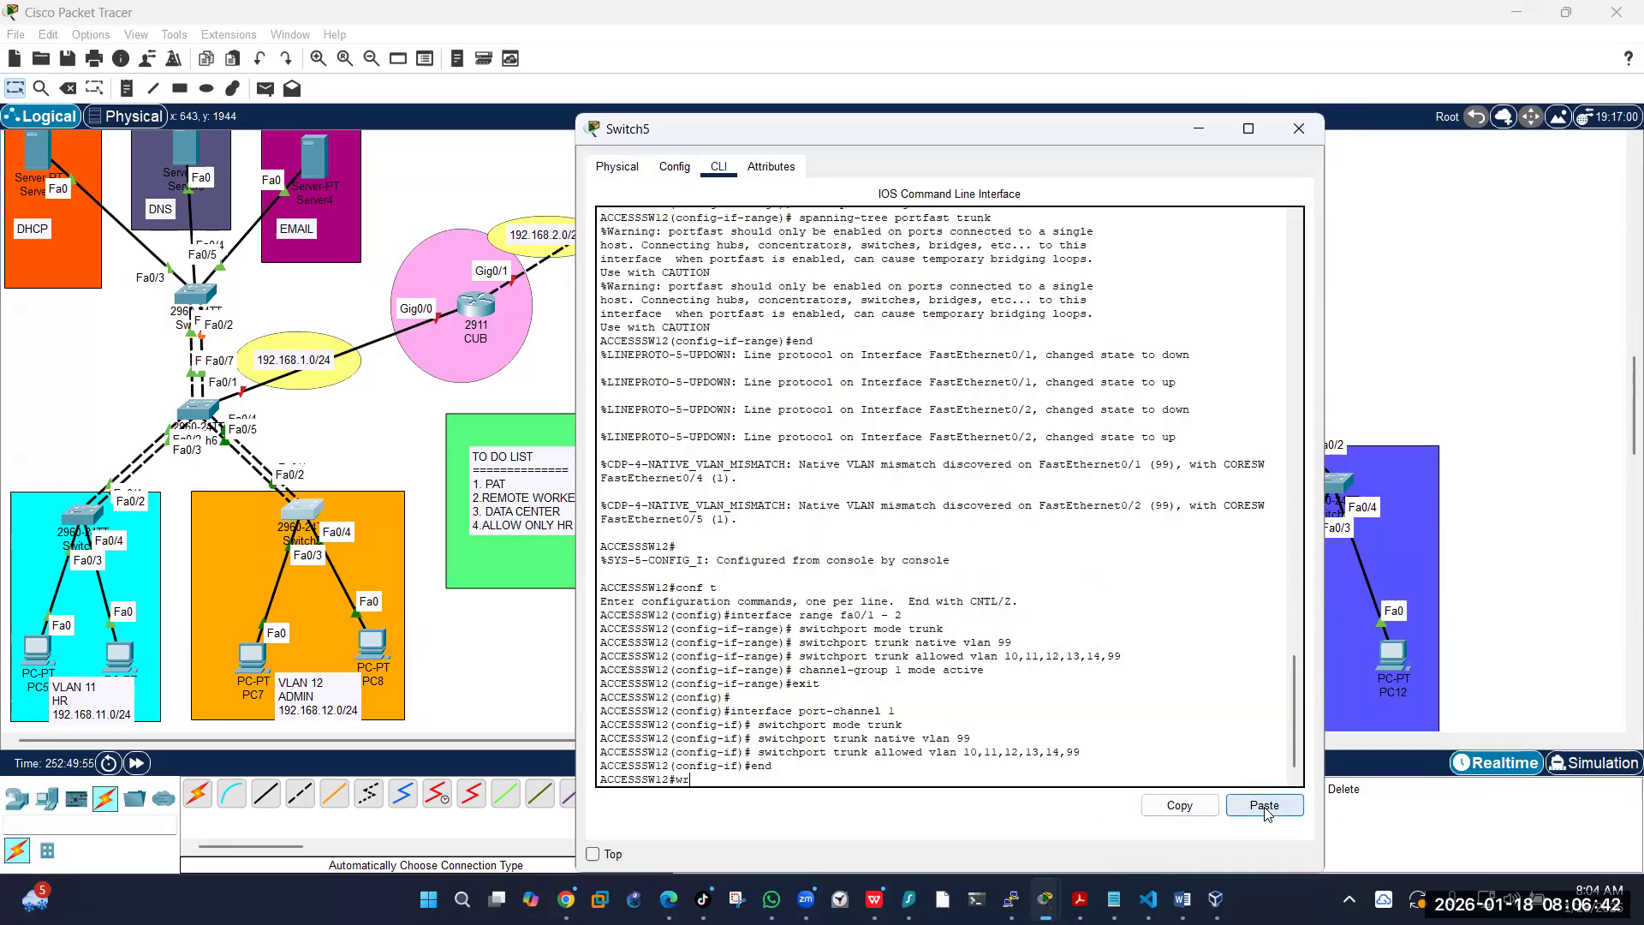
pyautogui.click(1300, 132)
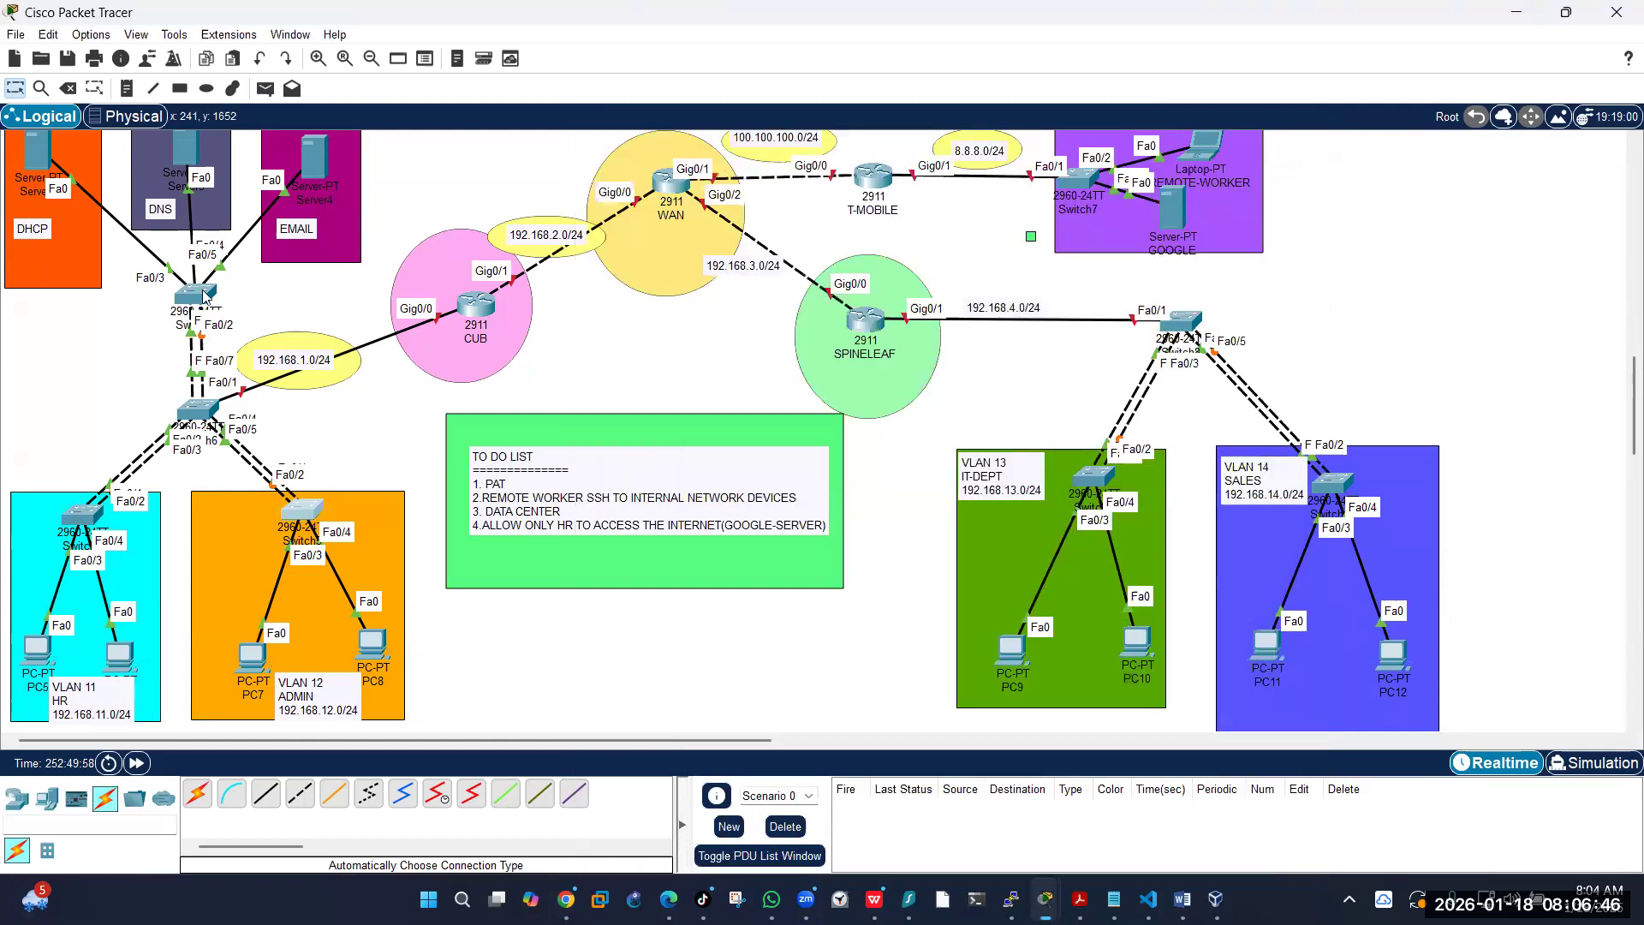
# Step: Configure fa0/1 - 2 on Switch3 with channel-group 1 mode active and port-channel 1 as a native VLAN 99 trunk, save, and close its window
pyautogui.click(206, 295)
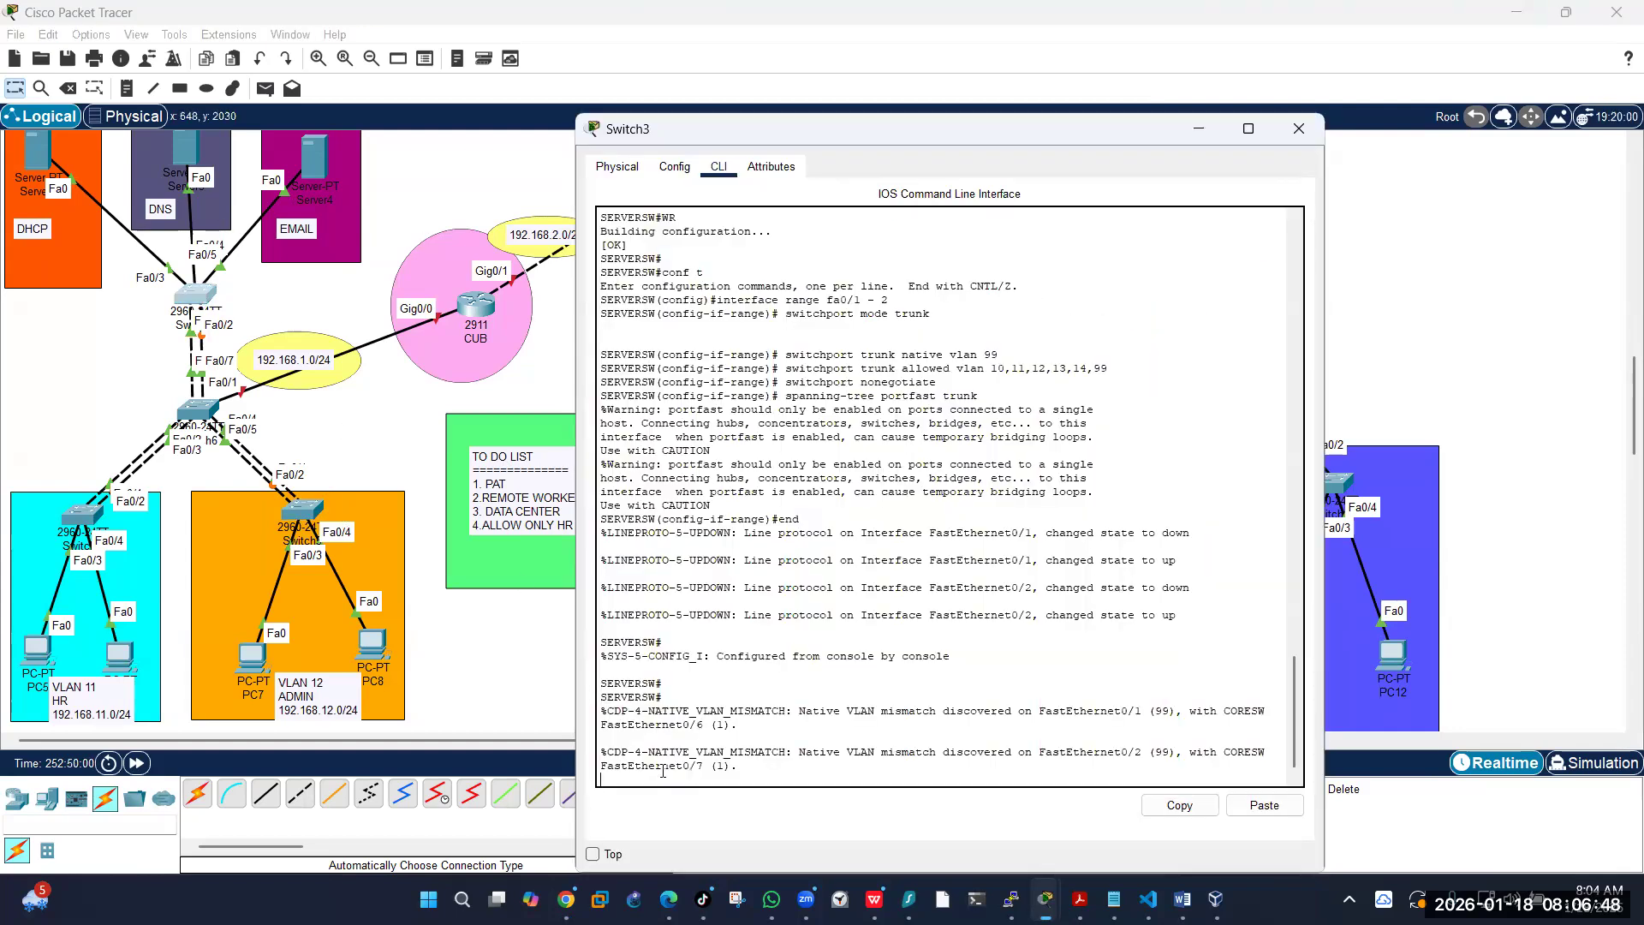
pyautogui.press('Return')
pyautogui.press('Return')
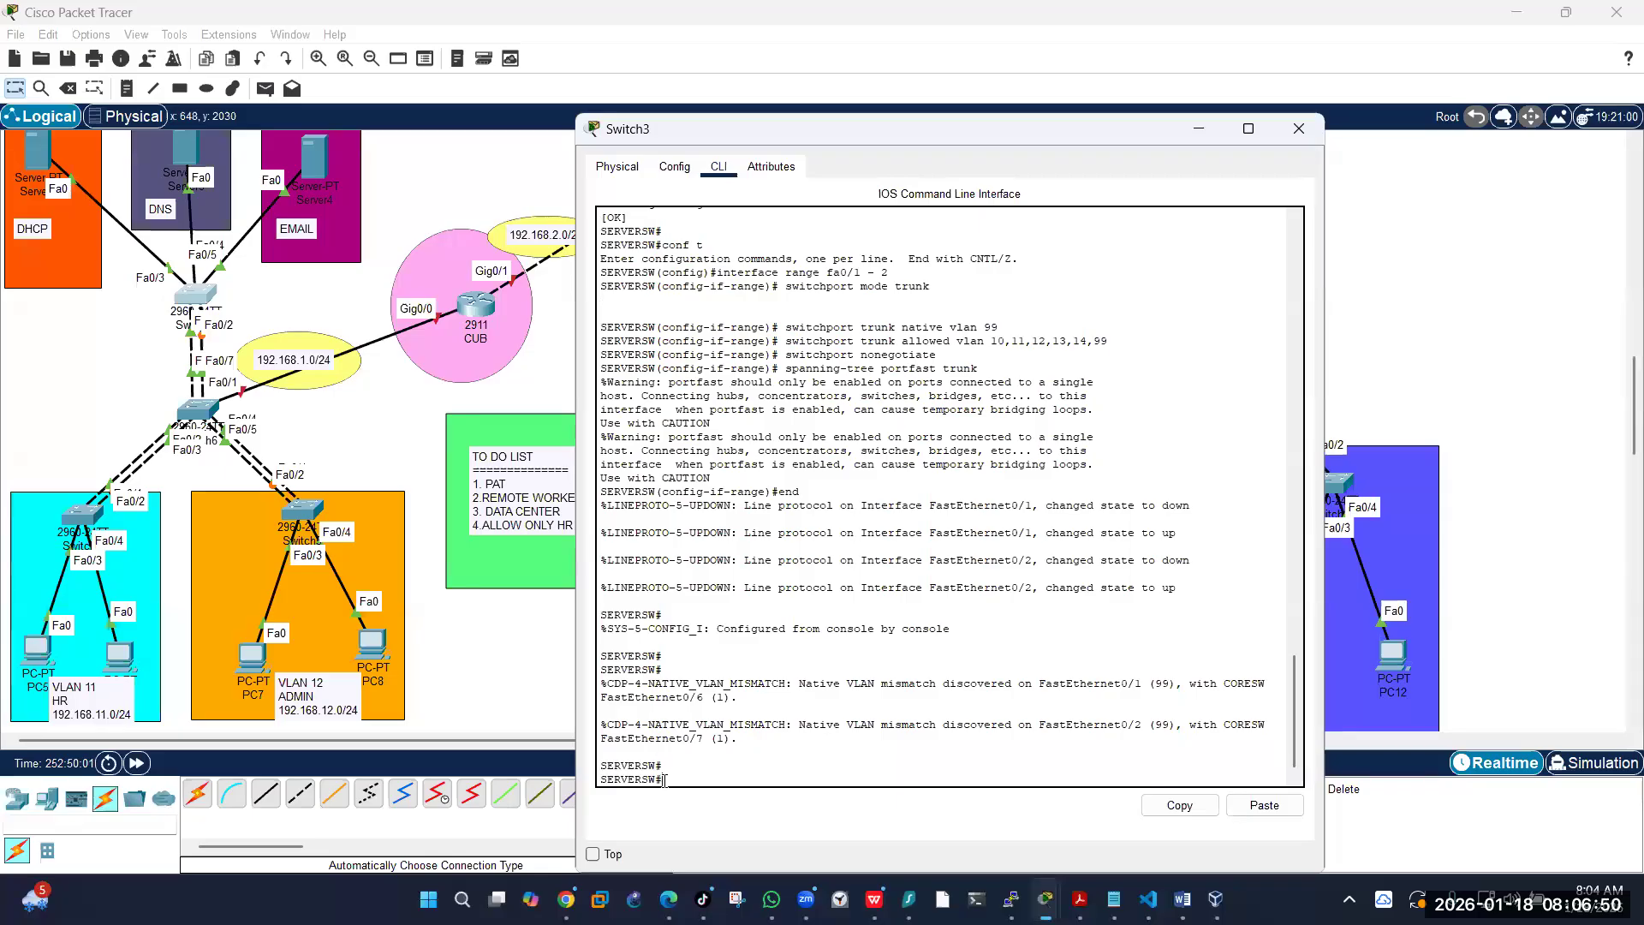
pyautogui.click(1265, 806)
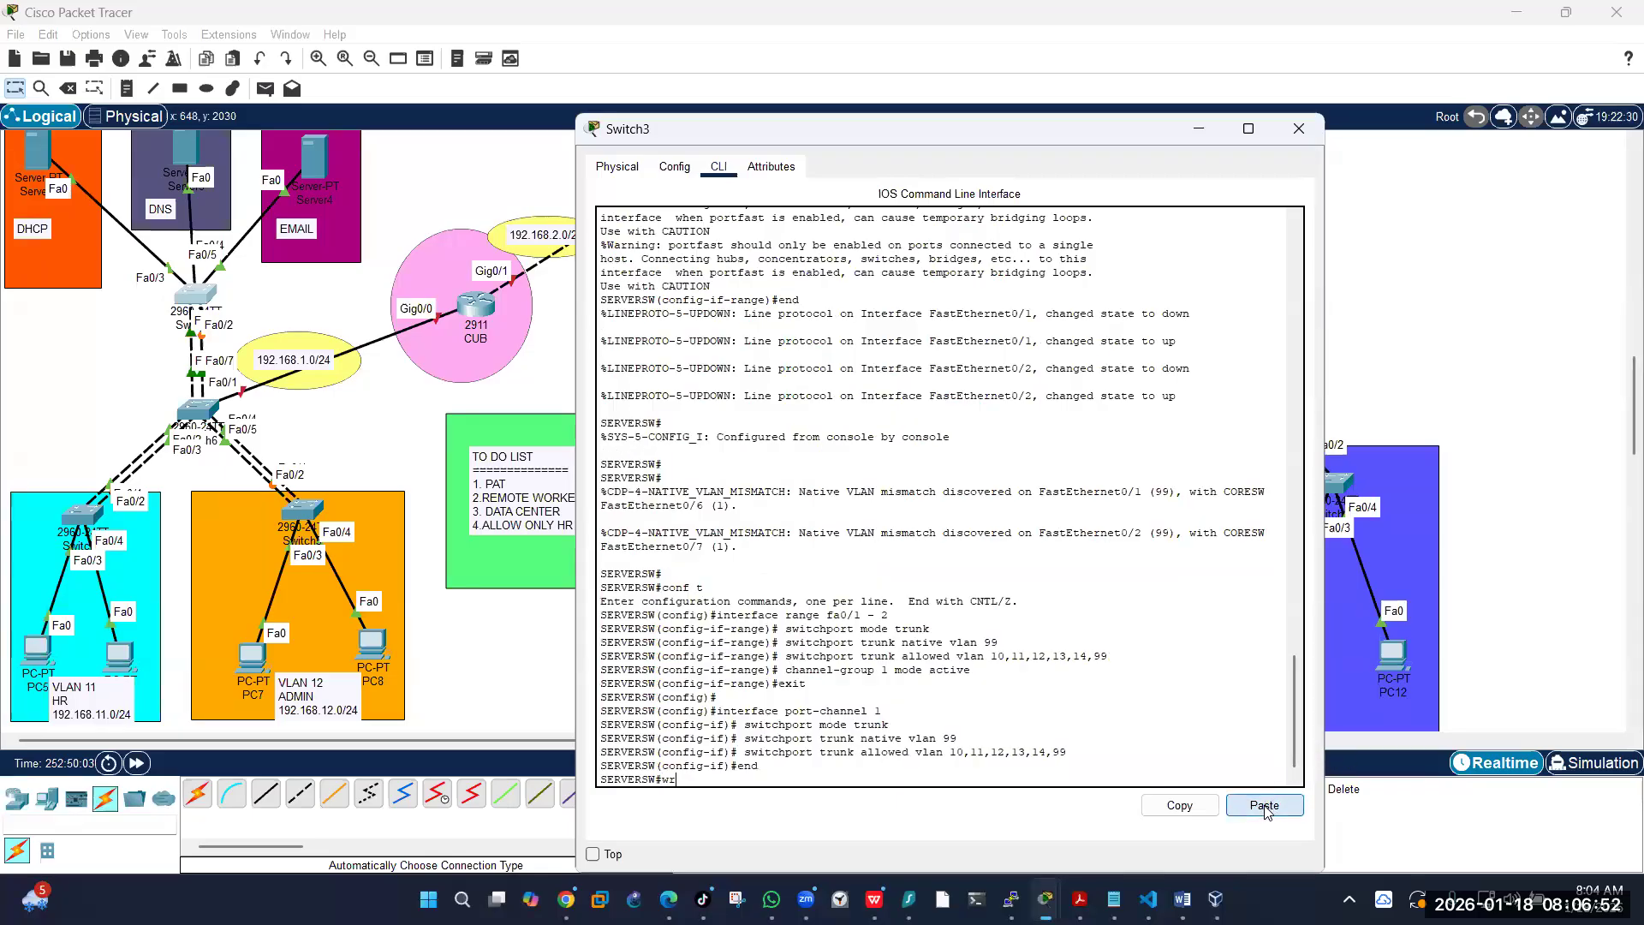
pyautogui.click(1299, 129)
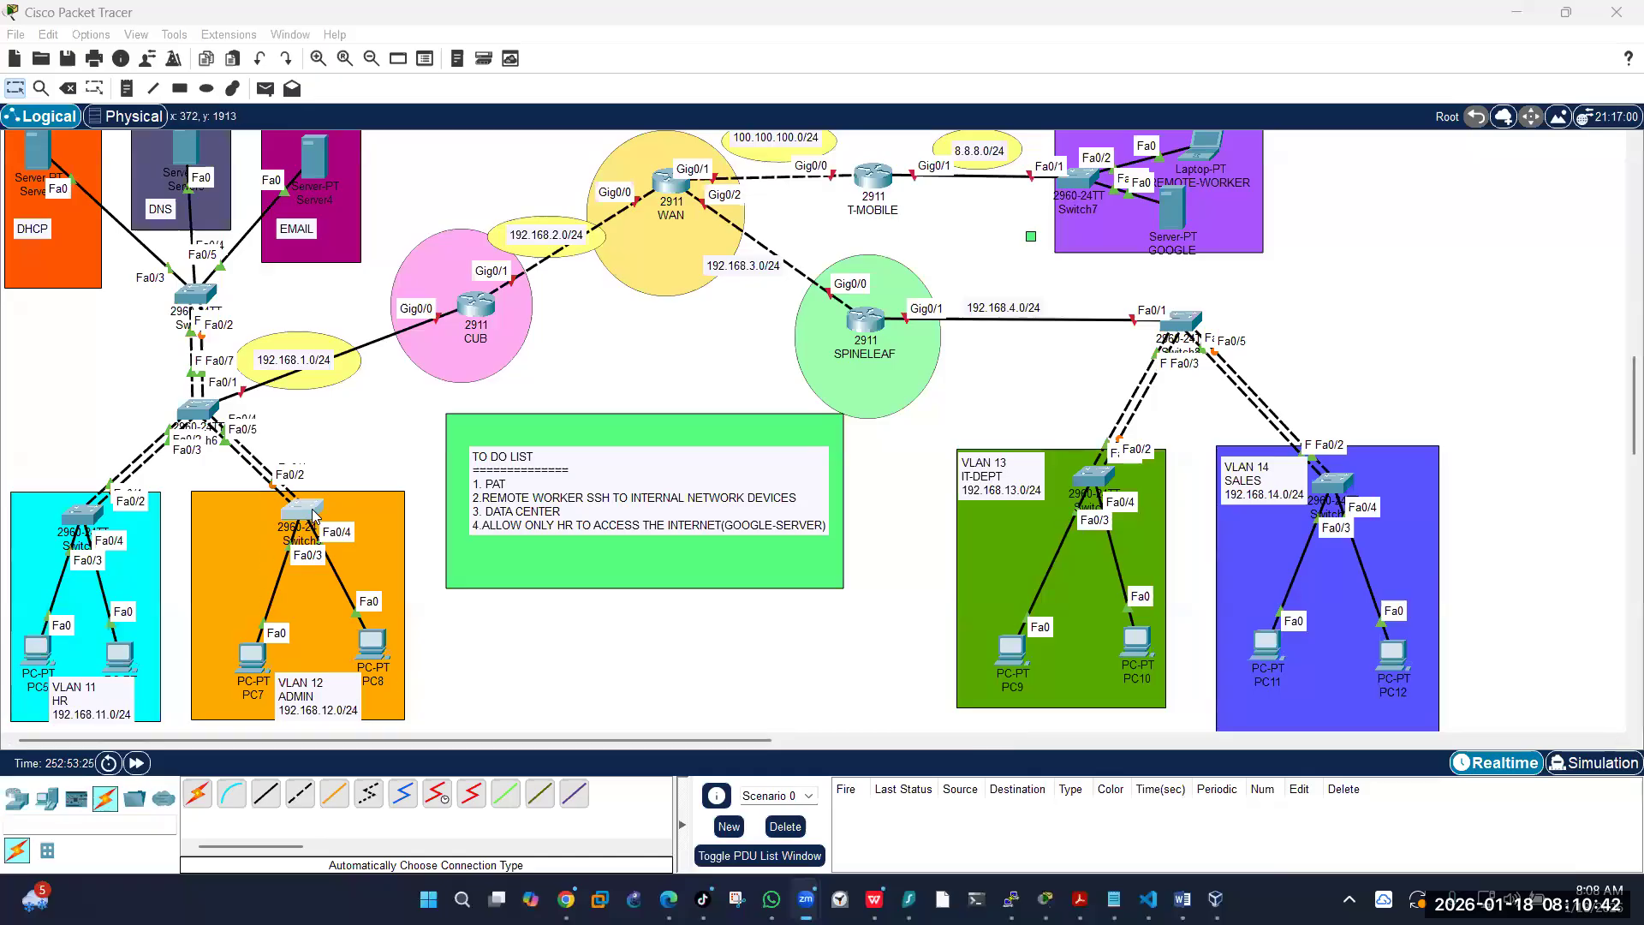
# Step: Review Switch5's port-channel 2 trunk configuration and the group 2 entry in its etherchannel summary
pyautogui.click(313, 515)
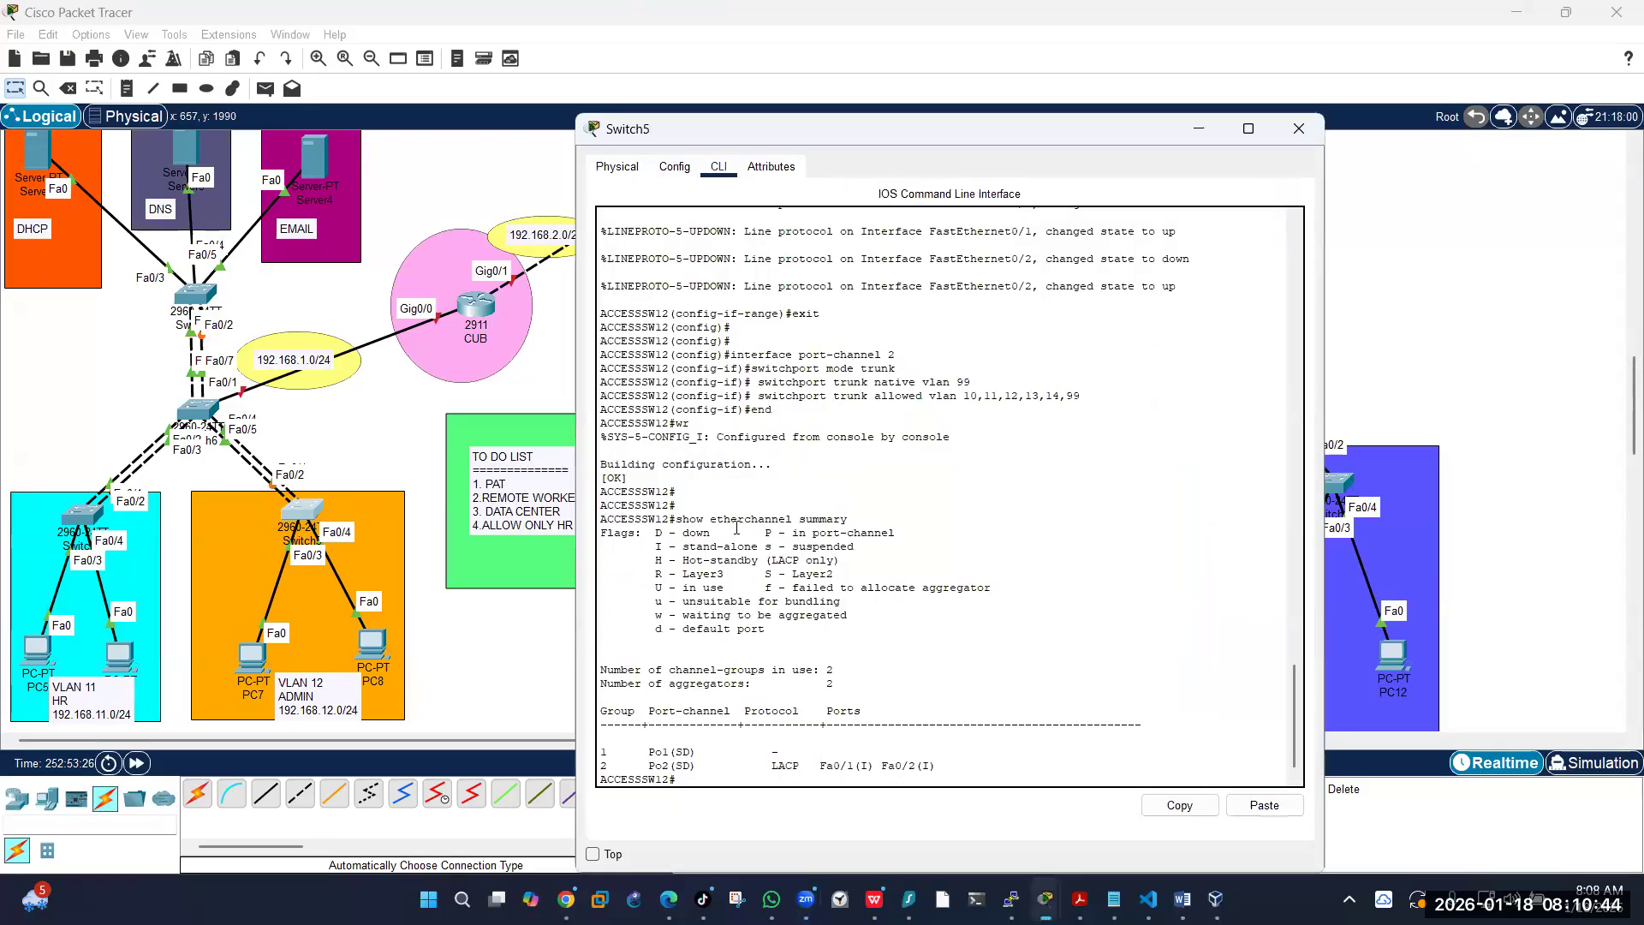
pyautogui.scroll(6, 736, 526)
pyautogui.scroll(-6, 783, 617)
pyautogui.moveTo(896, 369); pyautogui.dragTo(848, 369)
pyautogui.click(885, 428)
pyautogui.scroll(-1, 870, 537)
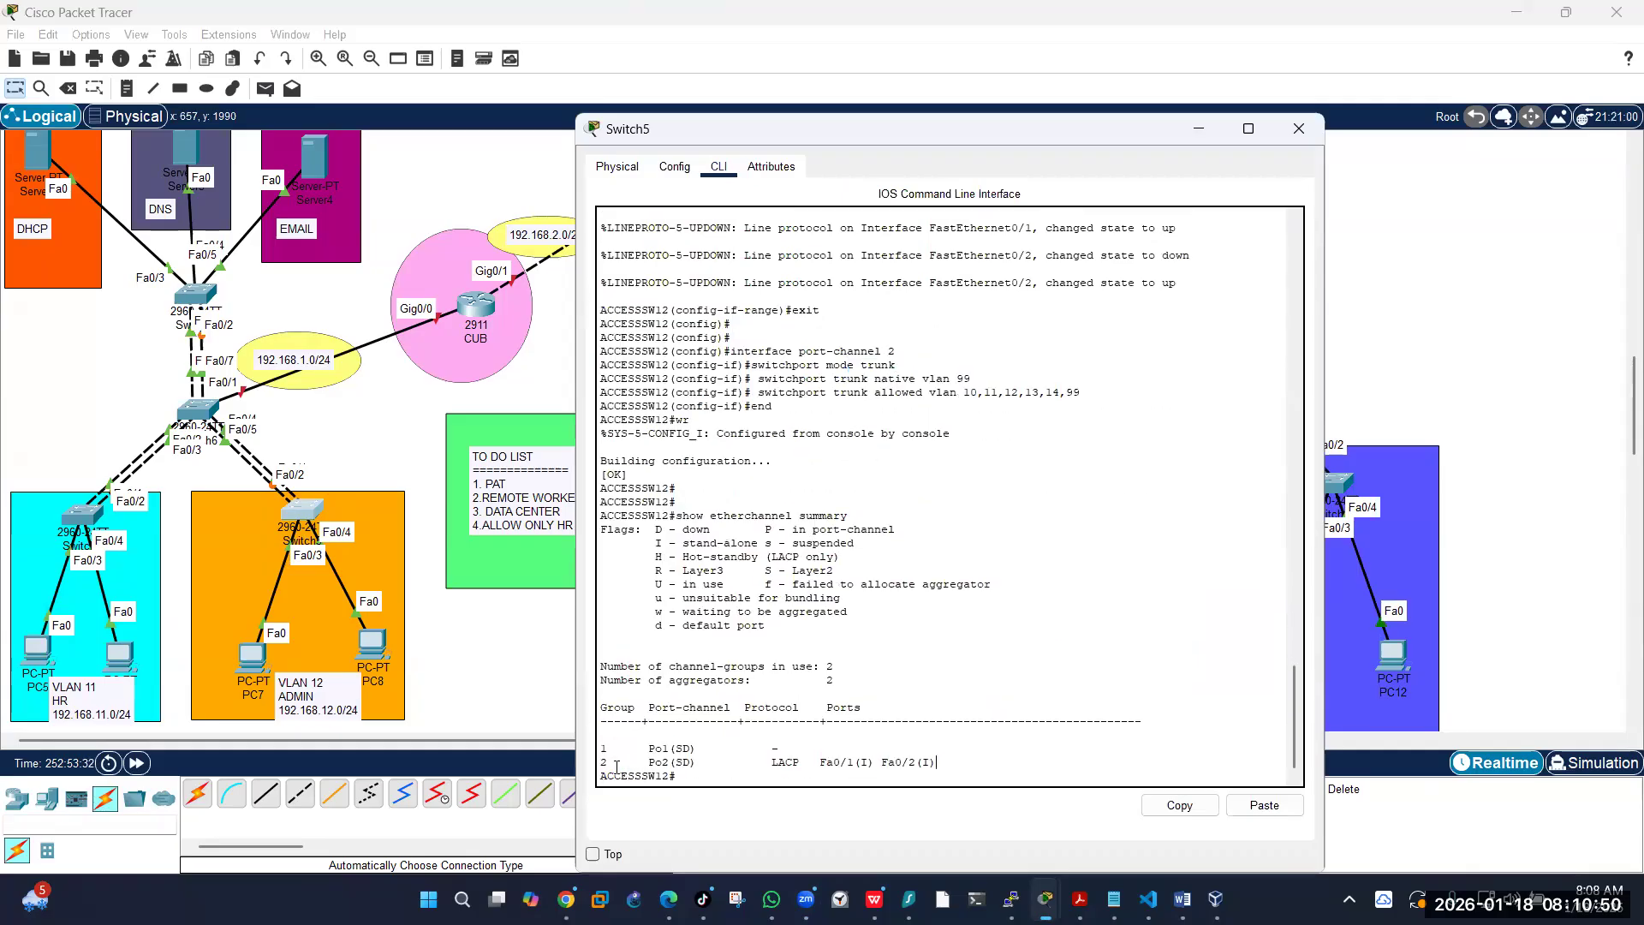
pyautogui.moveTo(936, 762); pyautogui.dragTo(613, 762)
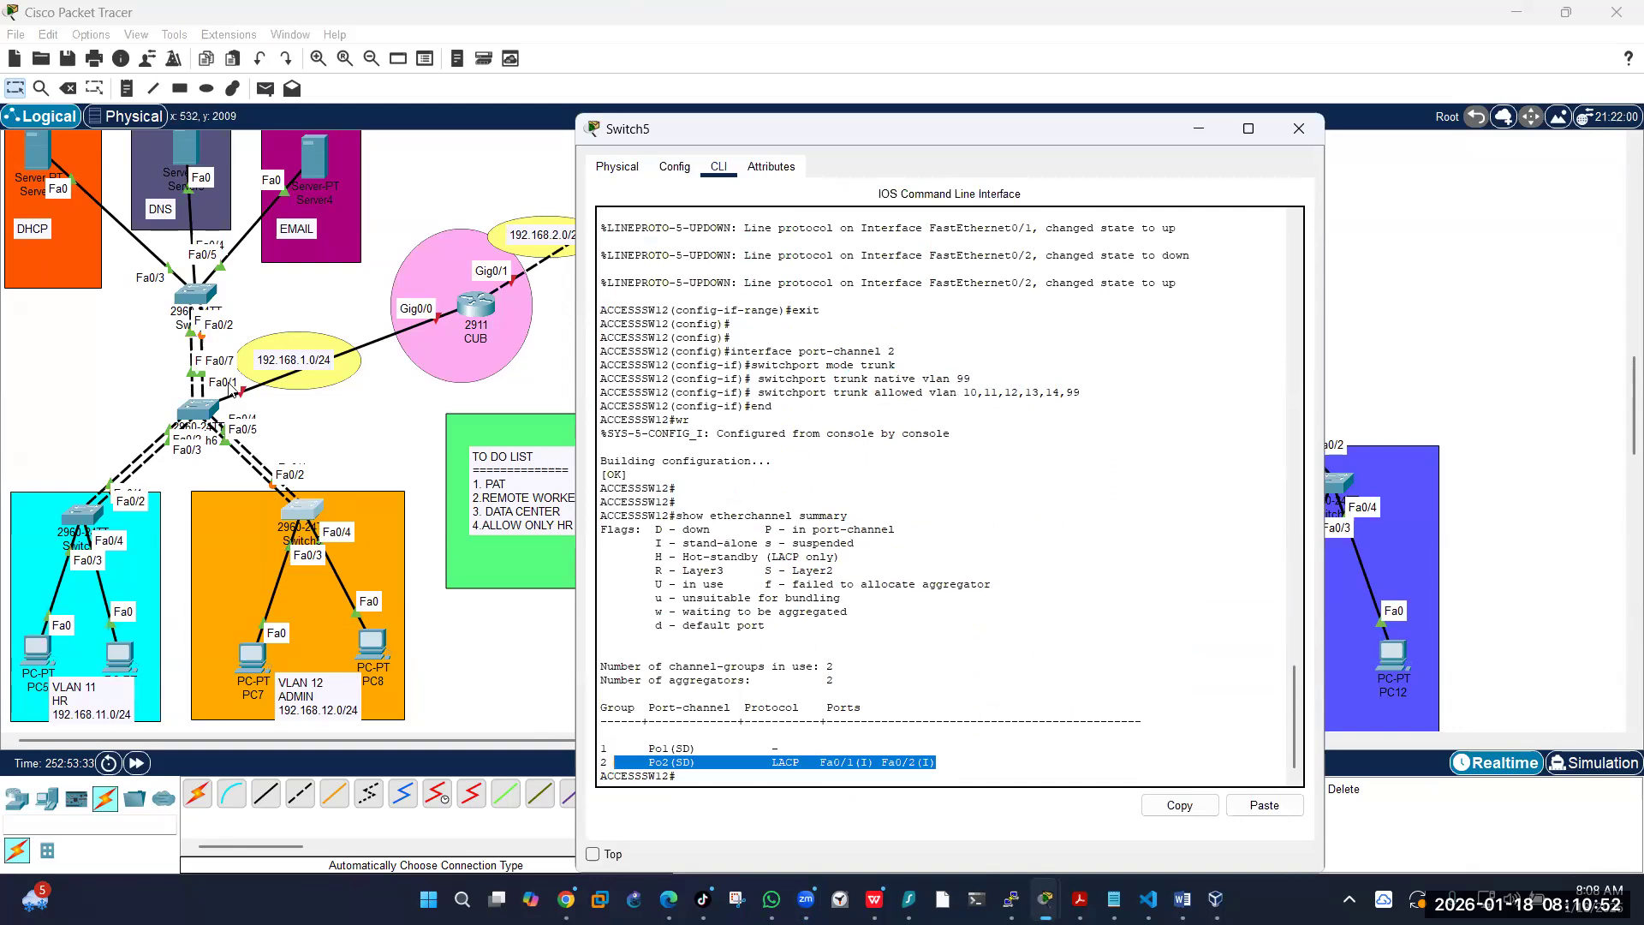
# Step: On Switch3, paste the trunk commands for fa0/1 - 2, assign the ports to channel-group 3 mode active, and leave interface configuration
pyautogui.click(185, 300)
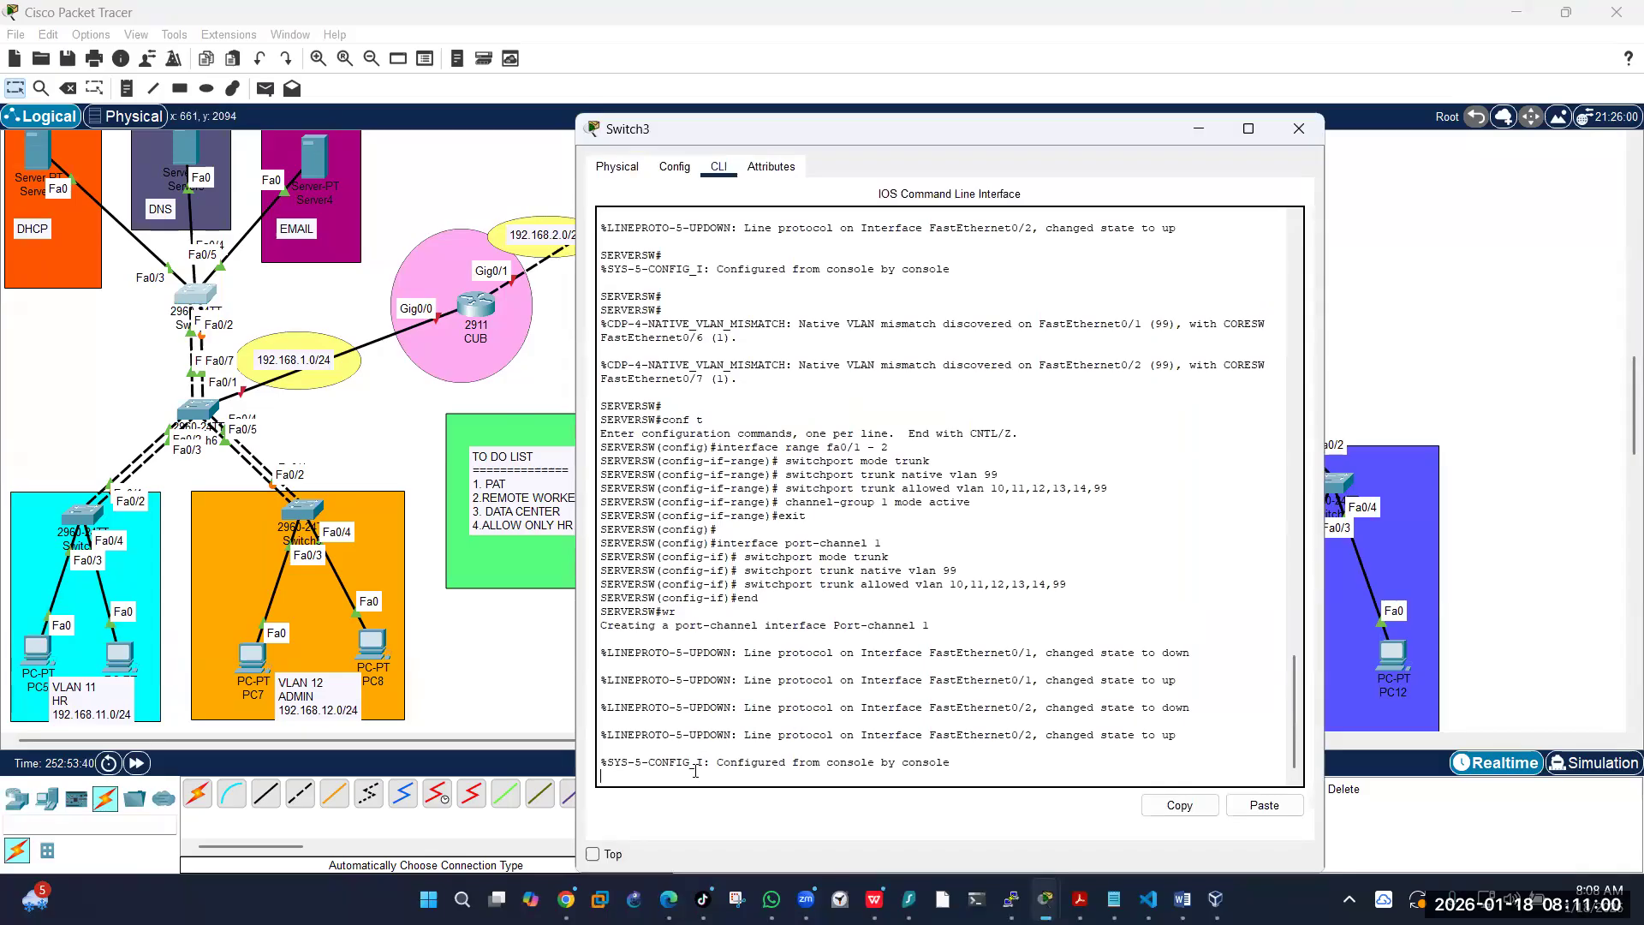
pyautogui.press('Return')
pyautogui.press('Return')
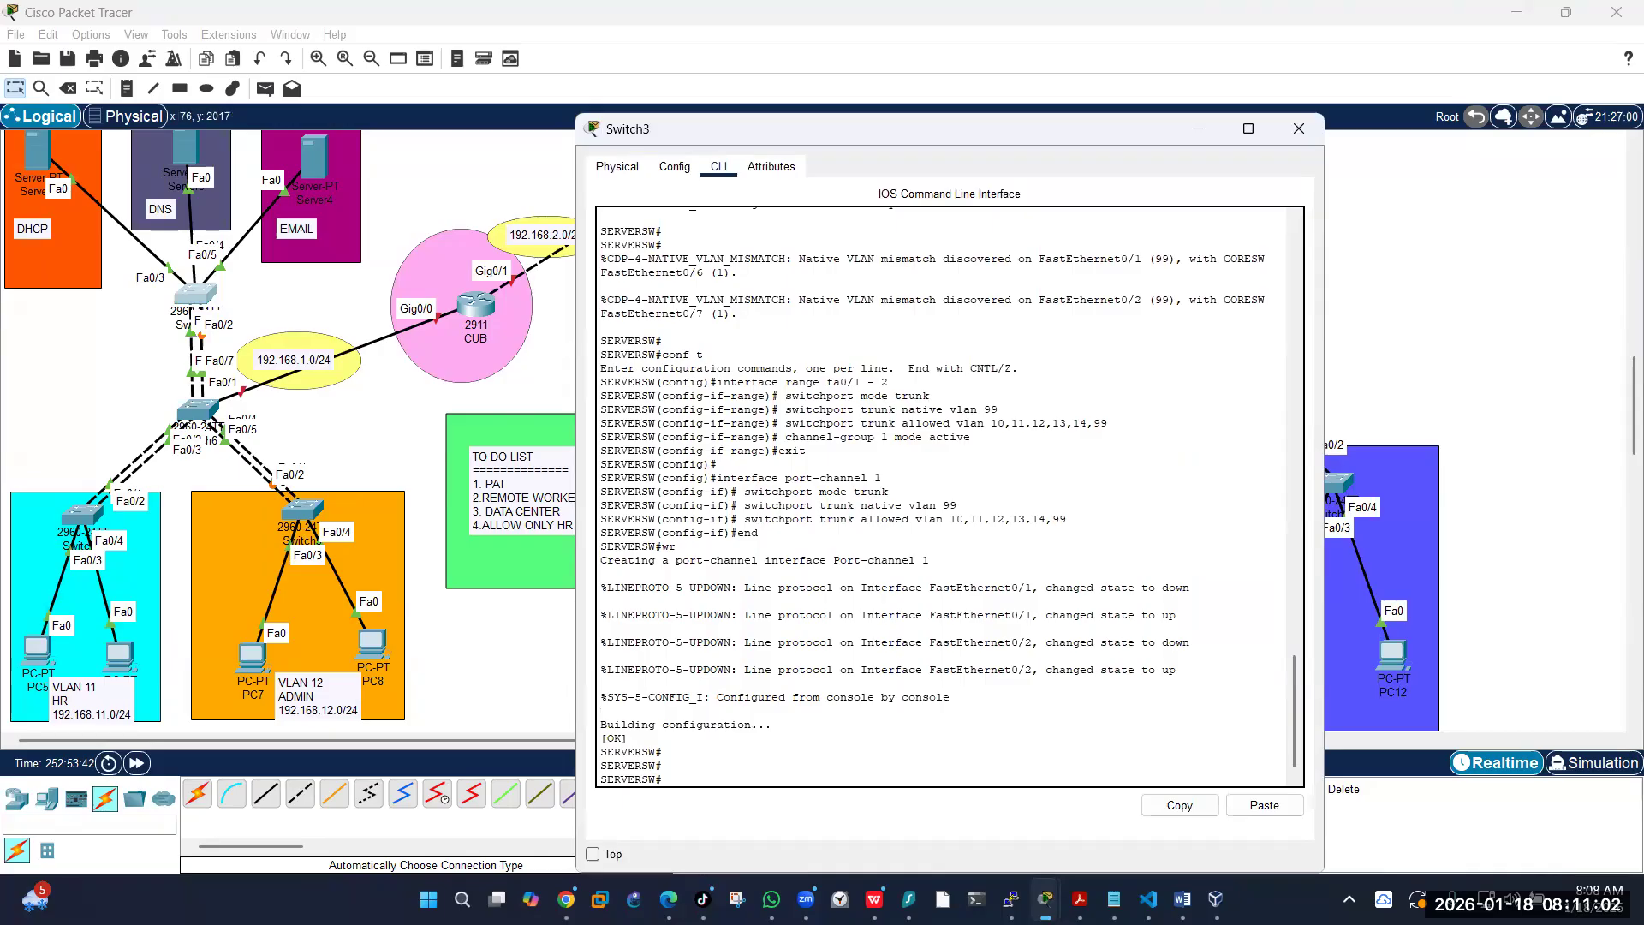
pyautogui.hotkey('alt', 'Tab')
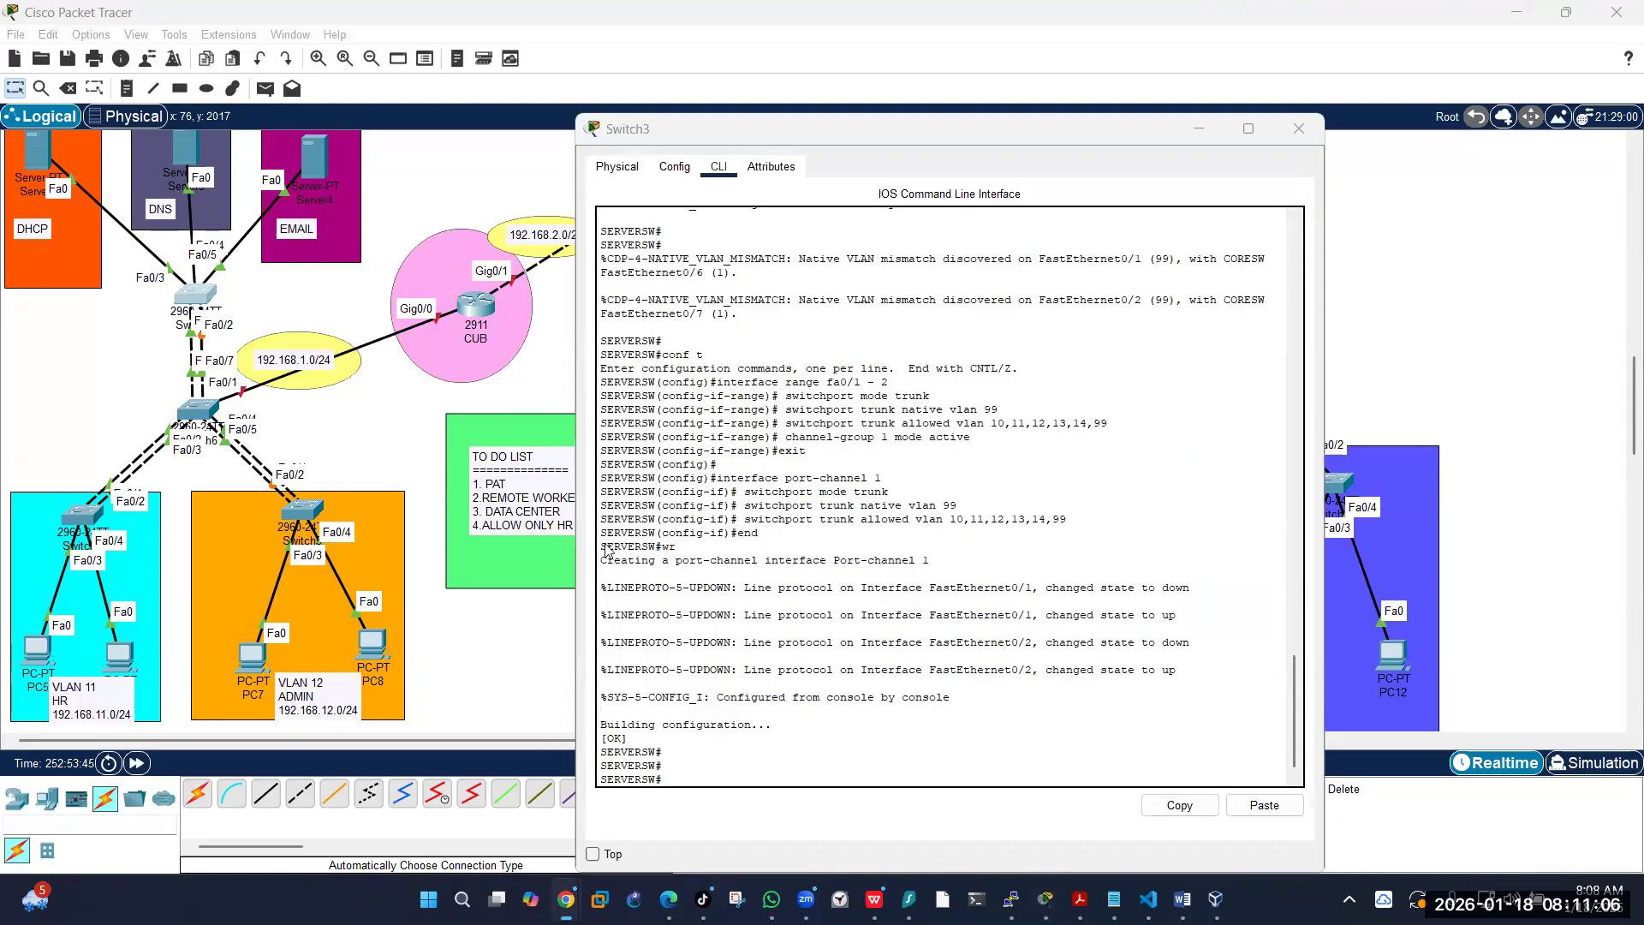
pyautogui.click(759, 781)
pyautogui.click(1265, 805)
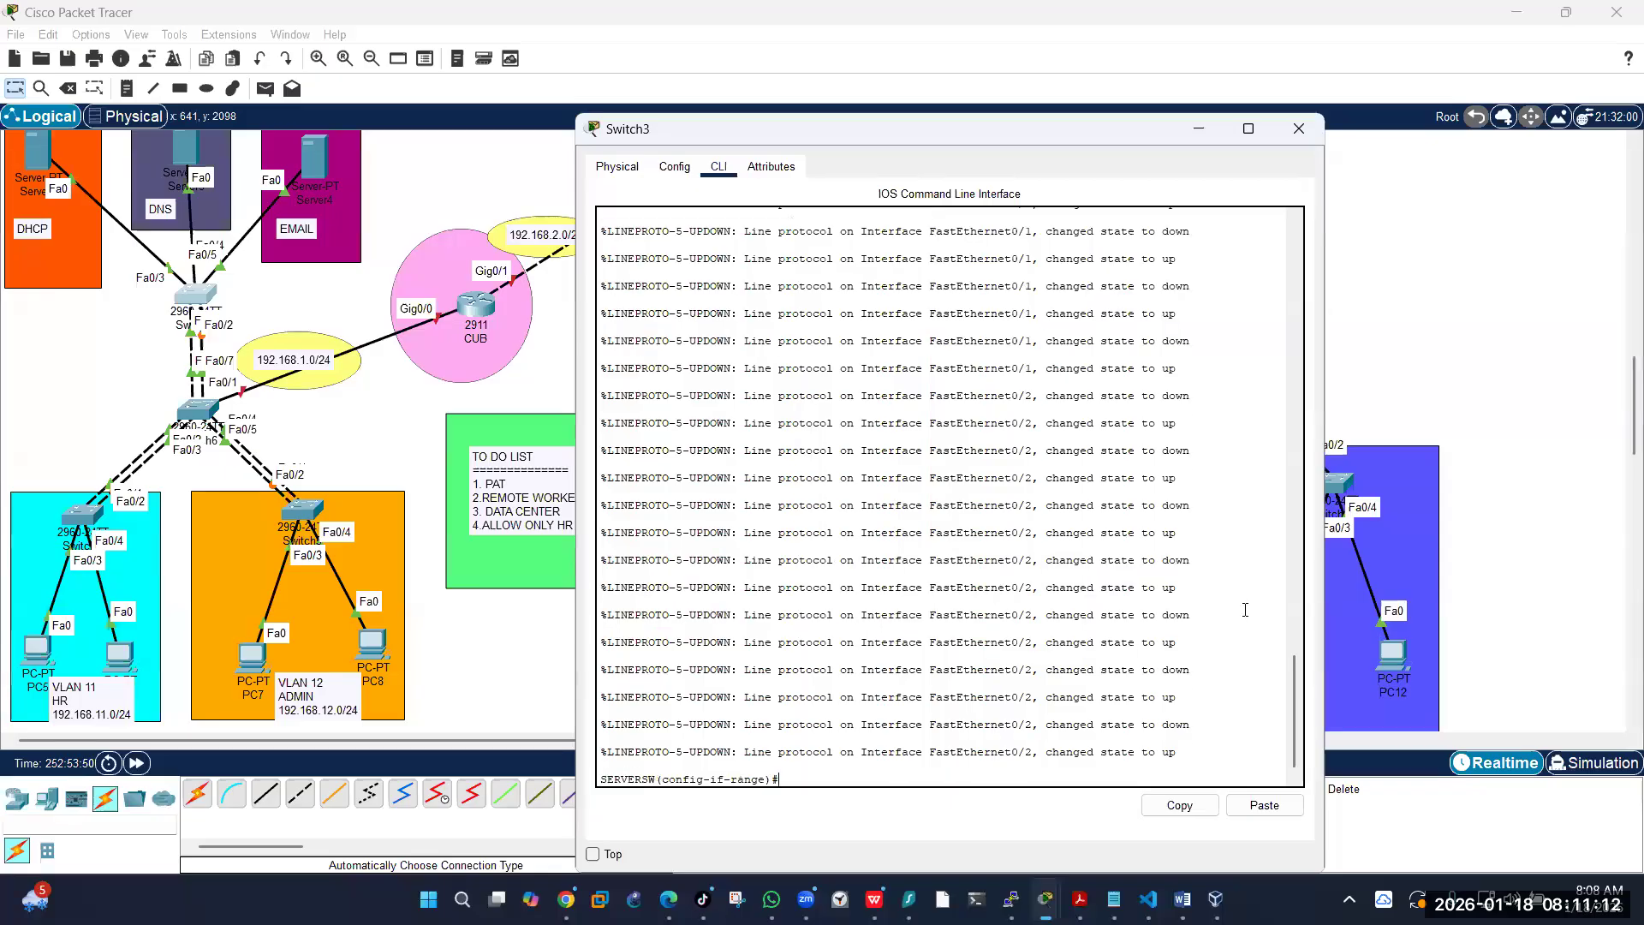
pyautogui.write('channel-group 3 mode active')
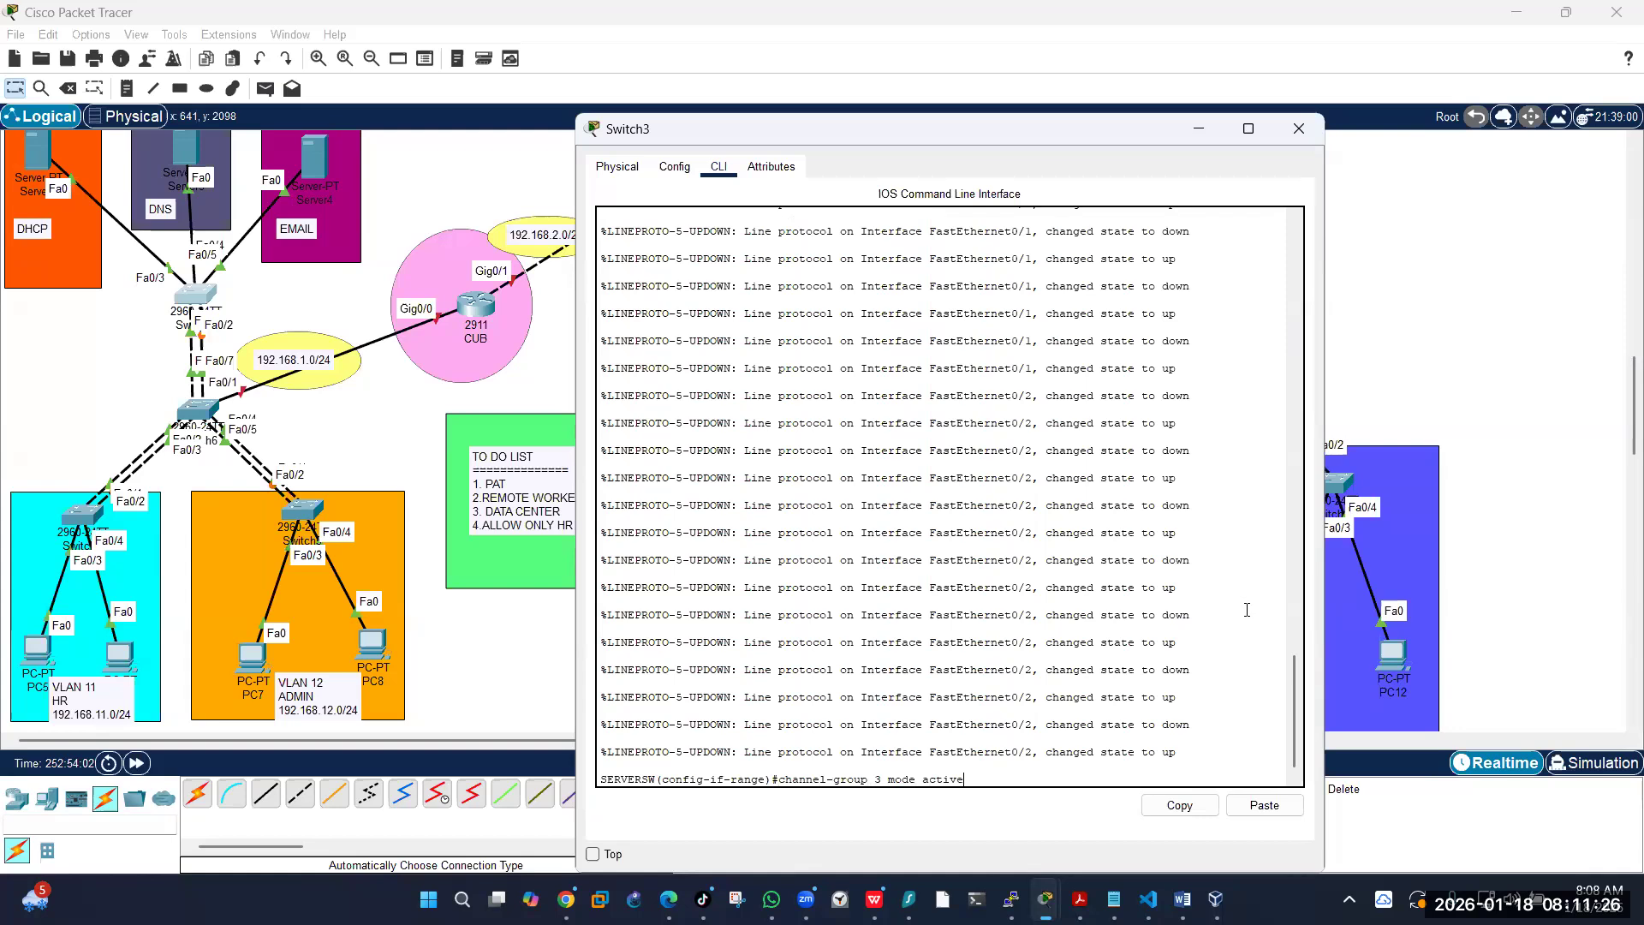
pyautogui.press('Return')
pyautogui.write('exit')
pyautogui.press('Return')
pyautogui.press('Return')
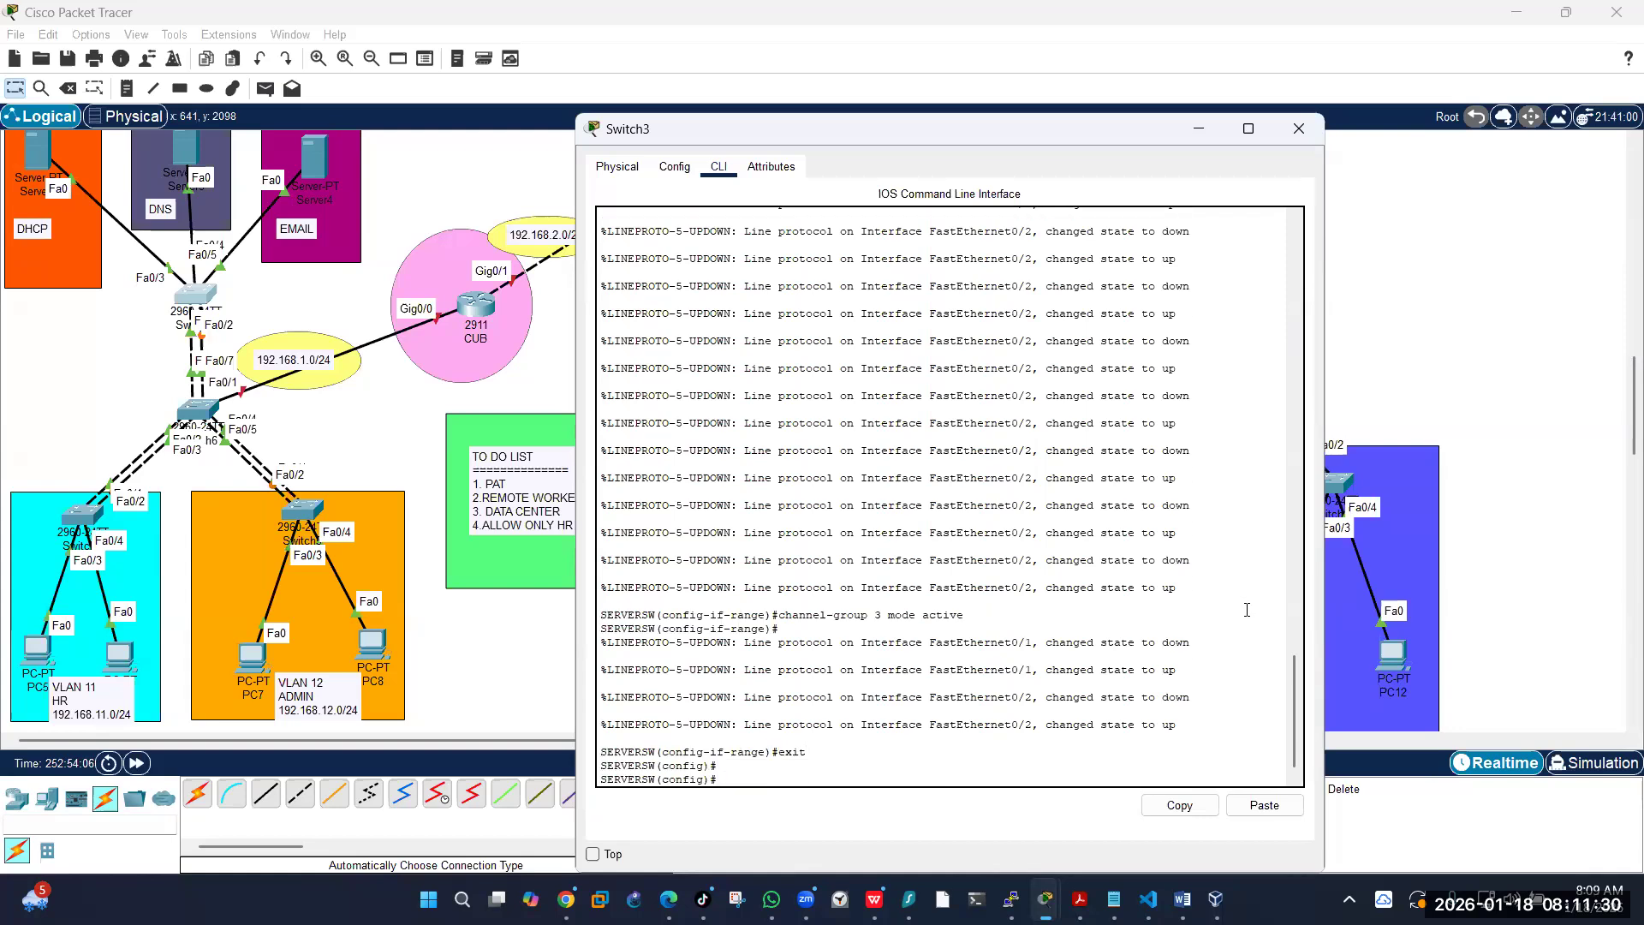
# Step: Configure port-channel 3 on Switch3 as a trunk with native VLAN 99 and allowed VLANs 10,11,12,13,14,99, and save the configuration
pyautogui.write('interface port-channel 3')
pyautogui.press('Return')
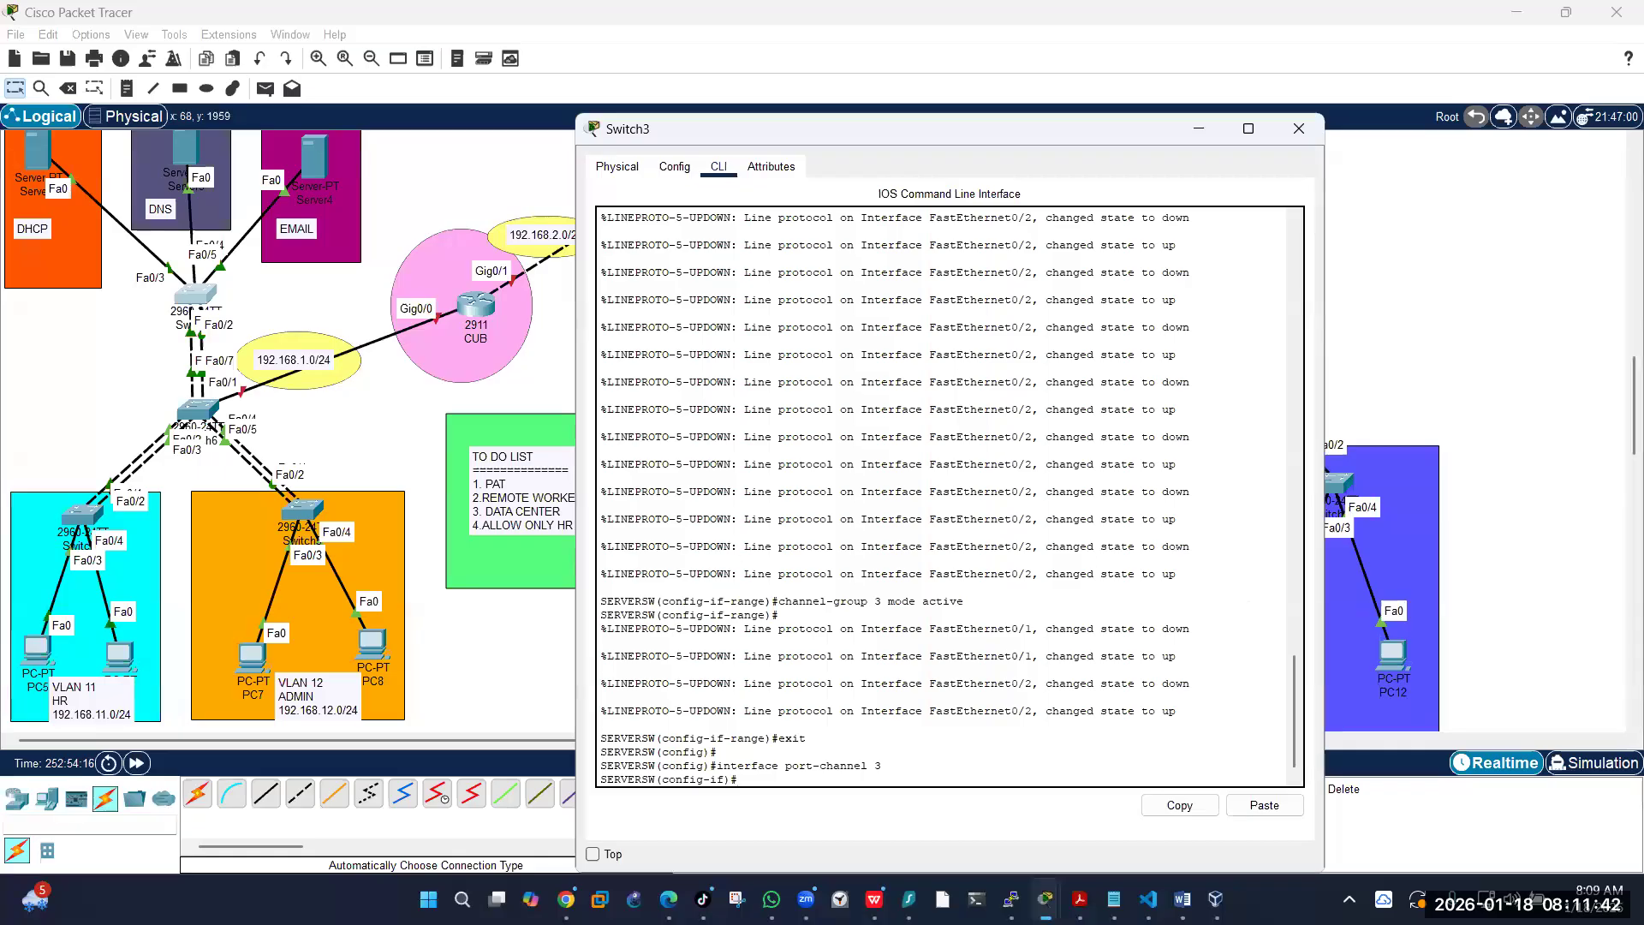
pyautogui.hotkey('alt', 'Tab')
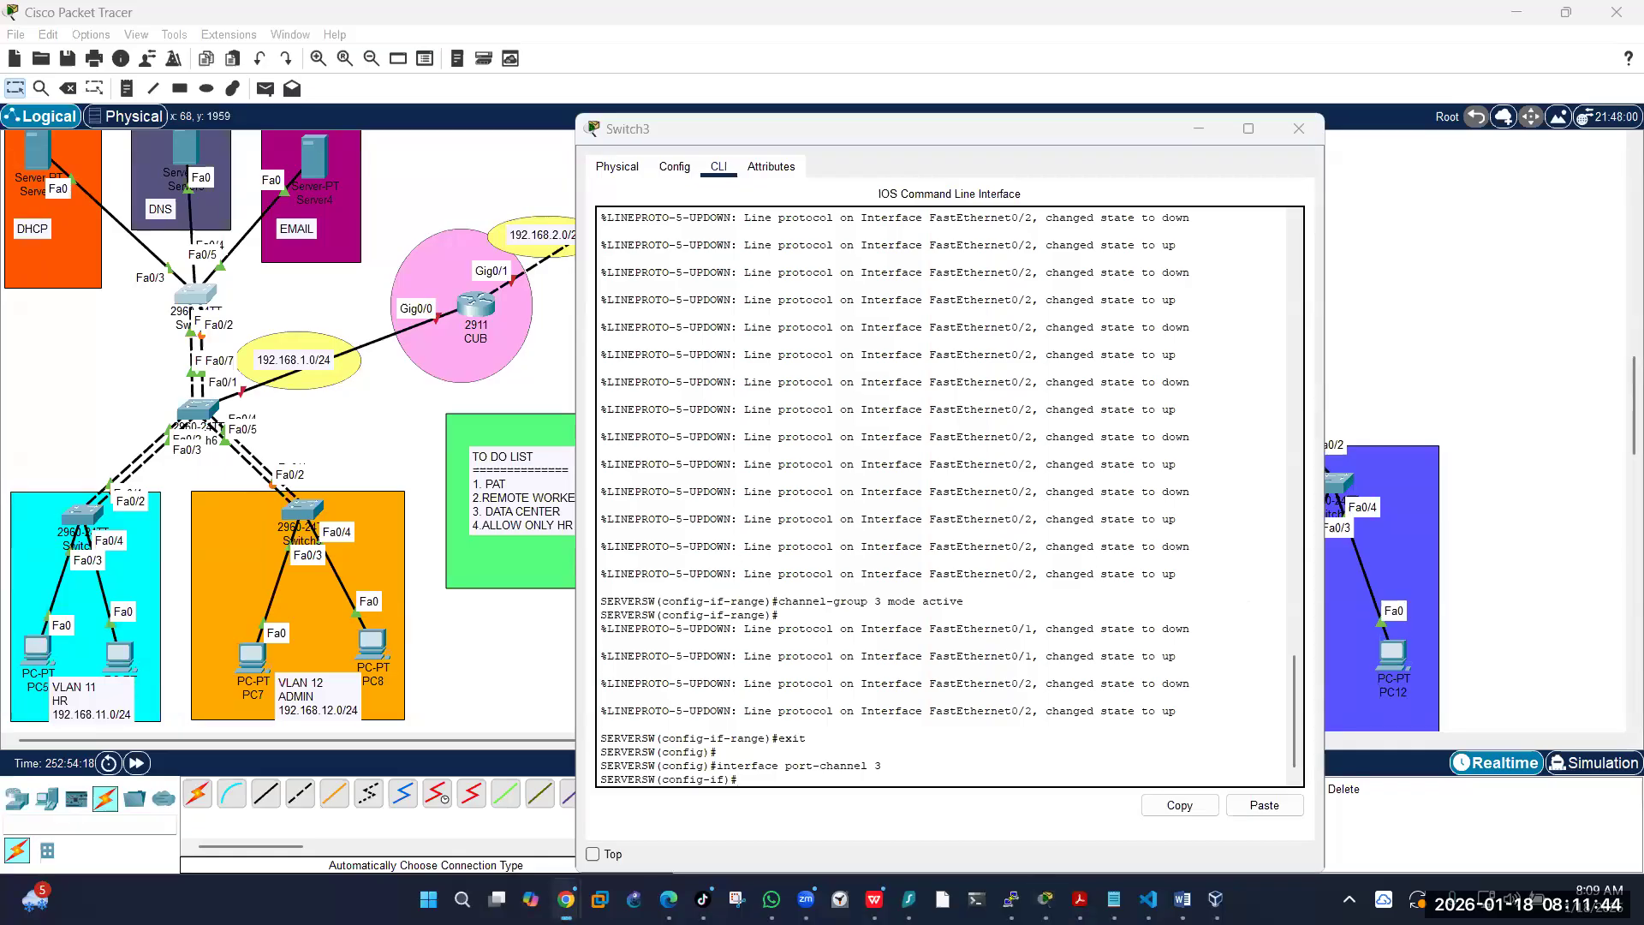
pyautogui.click(785, 773)
pyautogui.click(1265, 804)
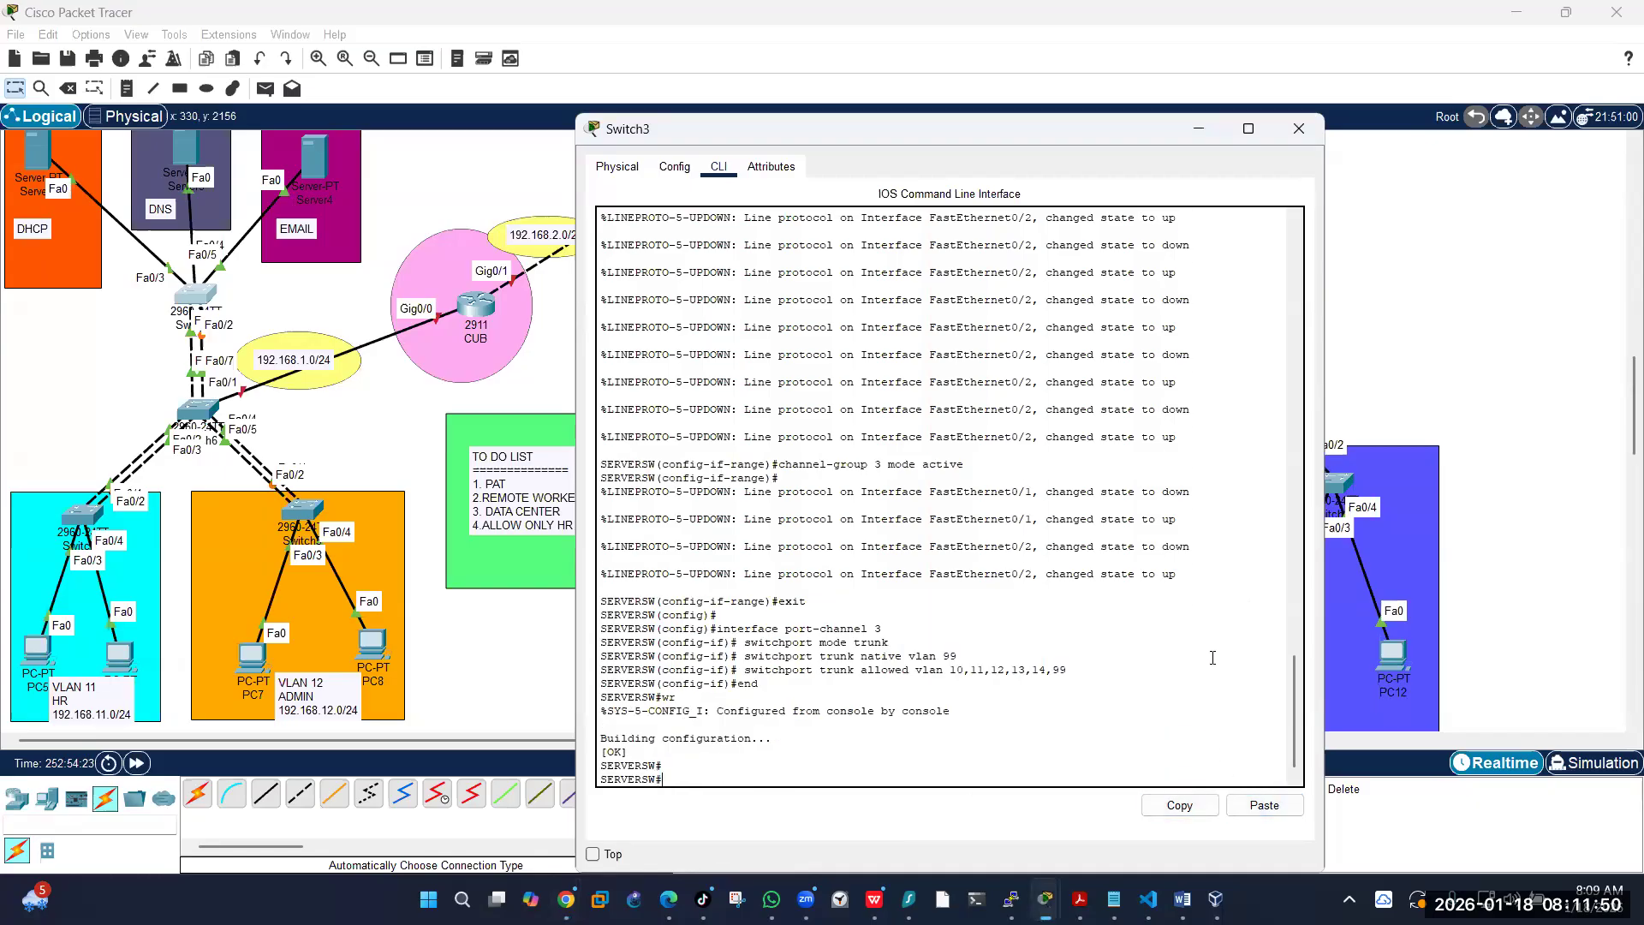
# Step: Check Switch3's etherchannel summary, particularly the group 3 entry, and run show int trunk
pyautogui.write('show e')
pyautogui.write('therchannel summary')
pyautogui.press('Return')
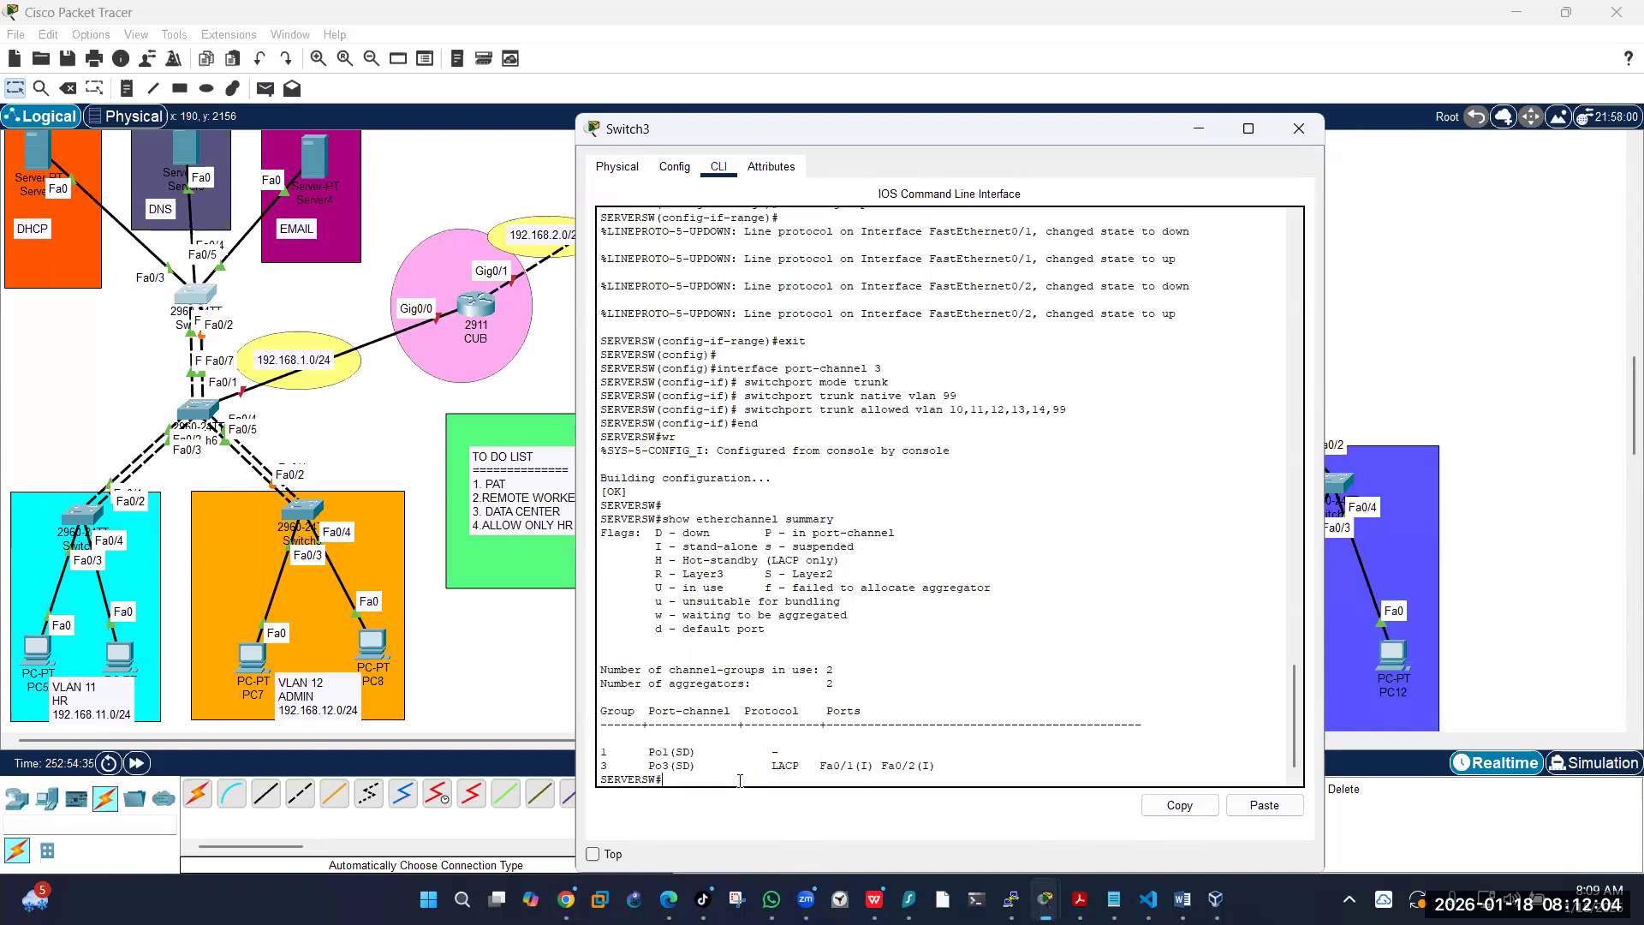
pyautogui.press('Return')
pyautogui.moveTo(935, 753); pyautogui.dragTo(607, 751)
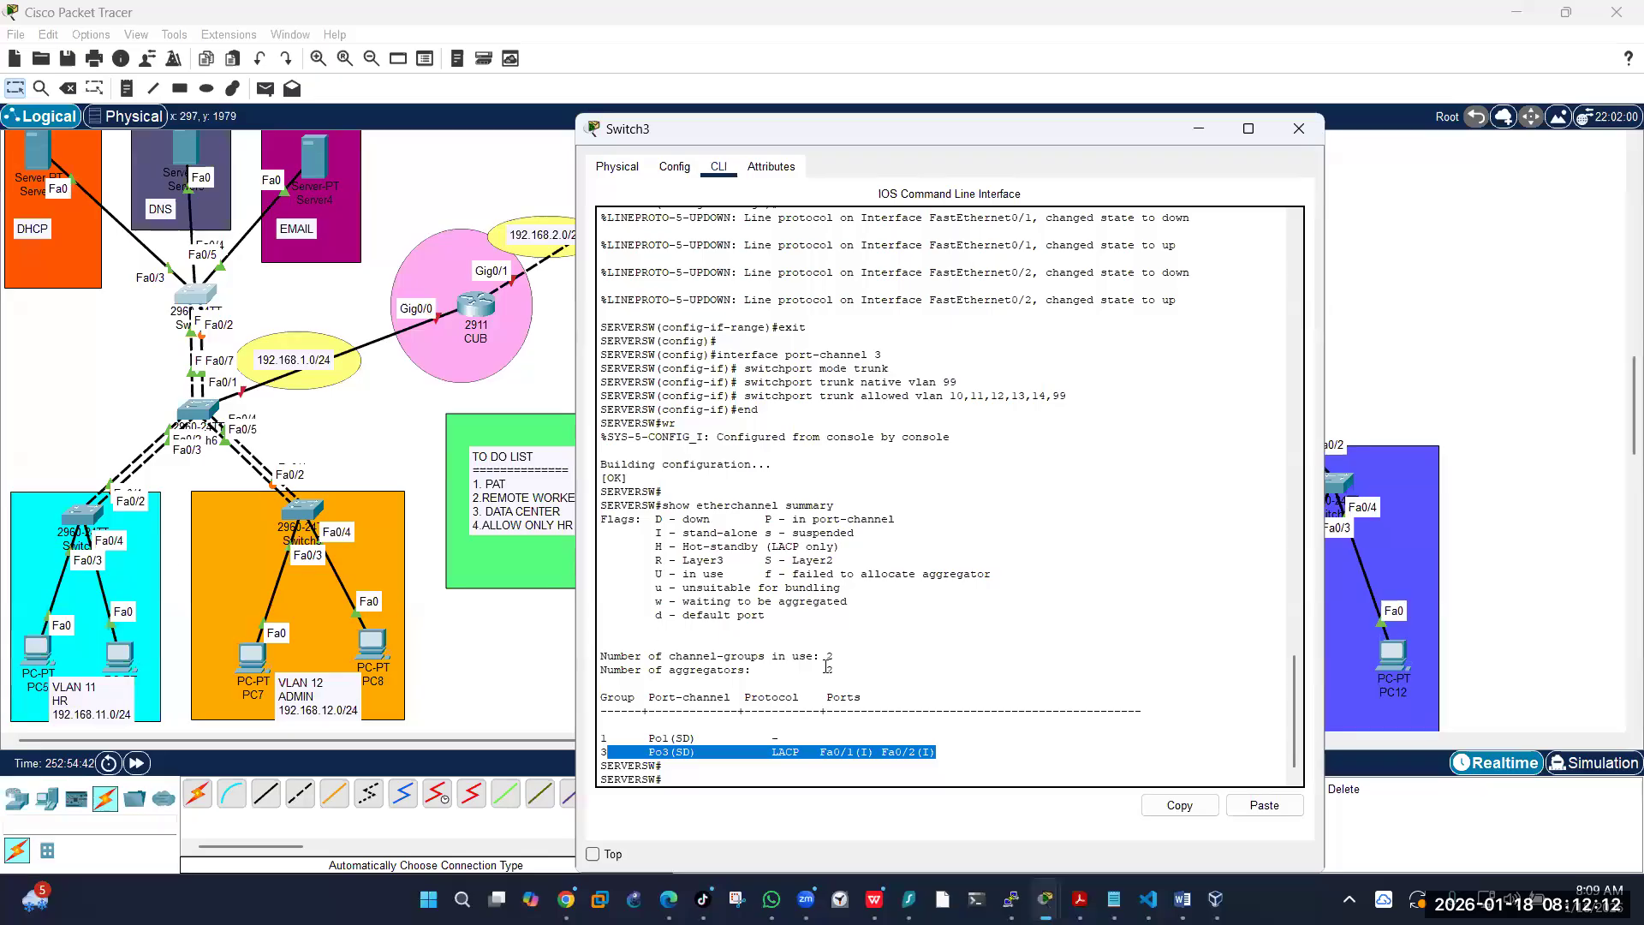
pyautogui.click(678, 783)
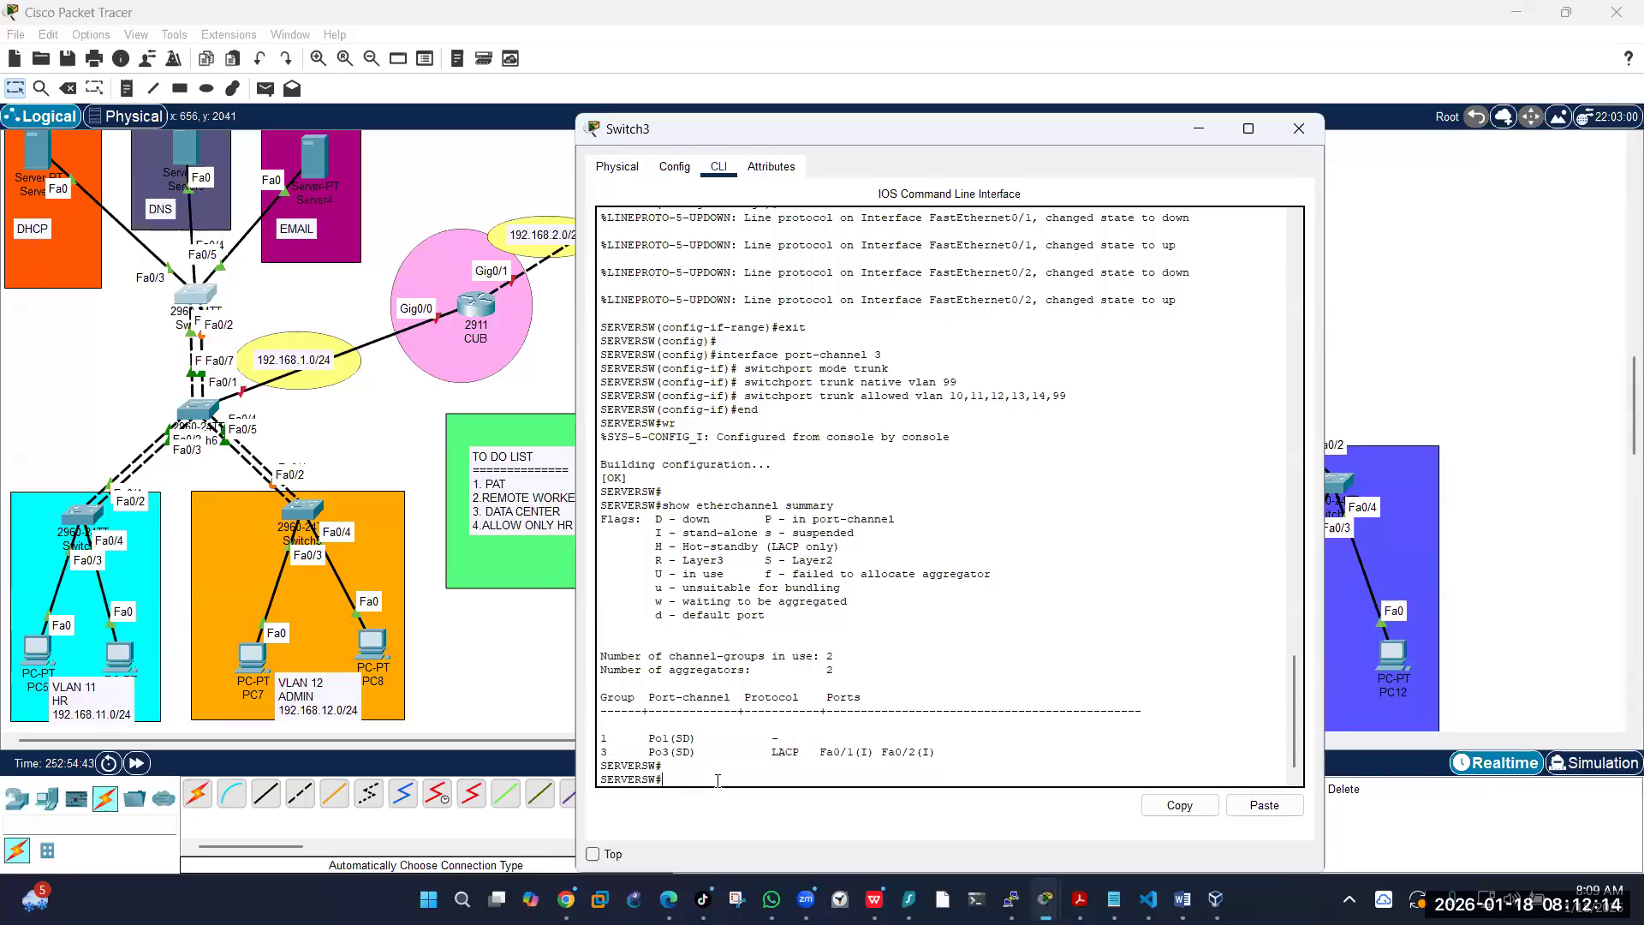
pyautogui.write('show int trunk')
pyautogui.press('Return')
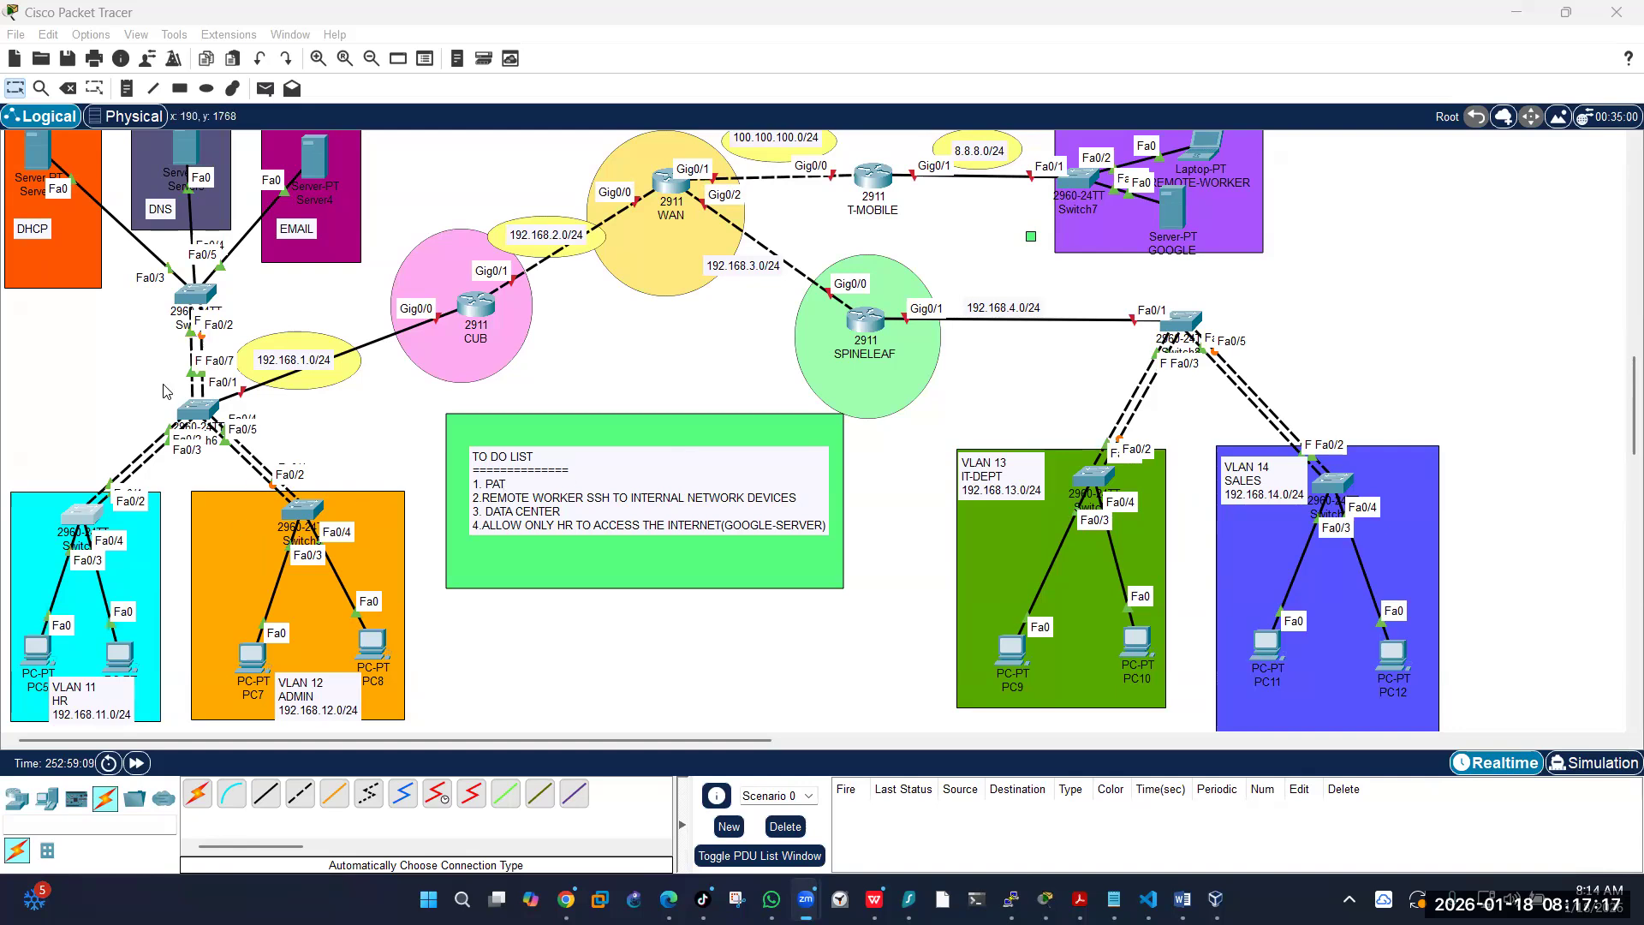
# Step: Compare the EtherChannel output on Switch6, Switch4 and Switch5, examining the group 2 entry in Switch5's summary
pyautogui.click(196, 412)
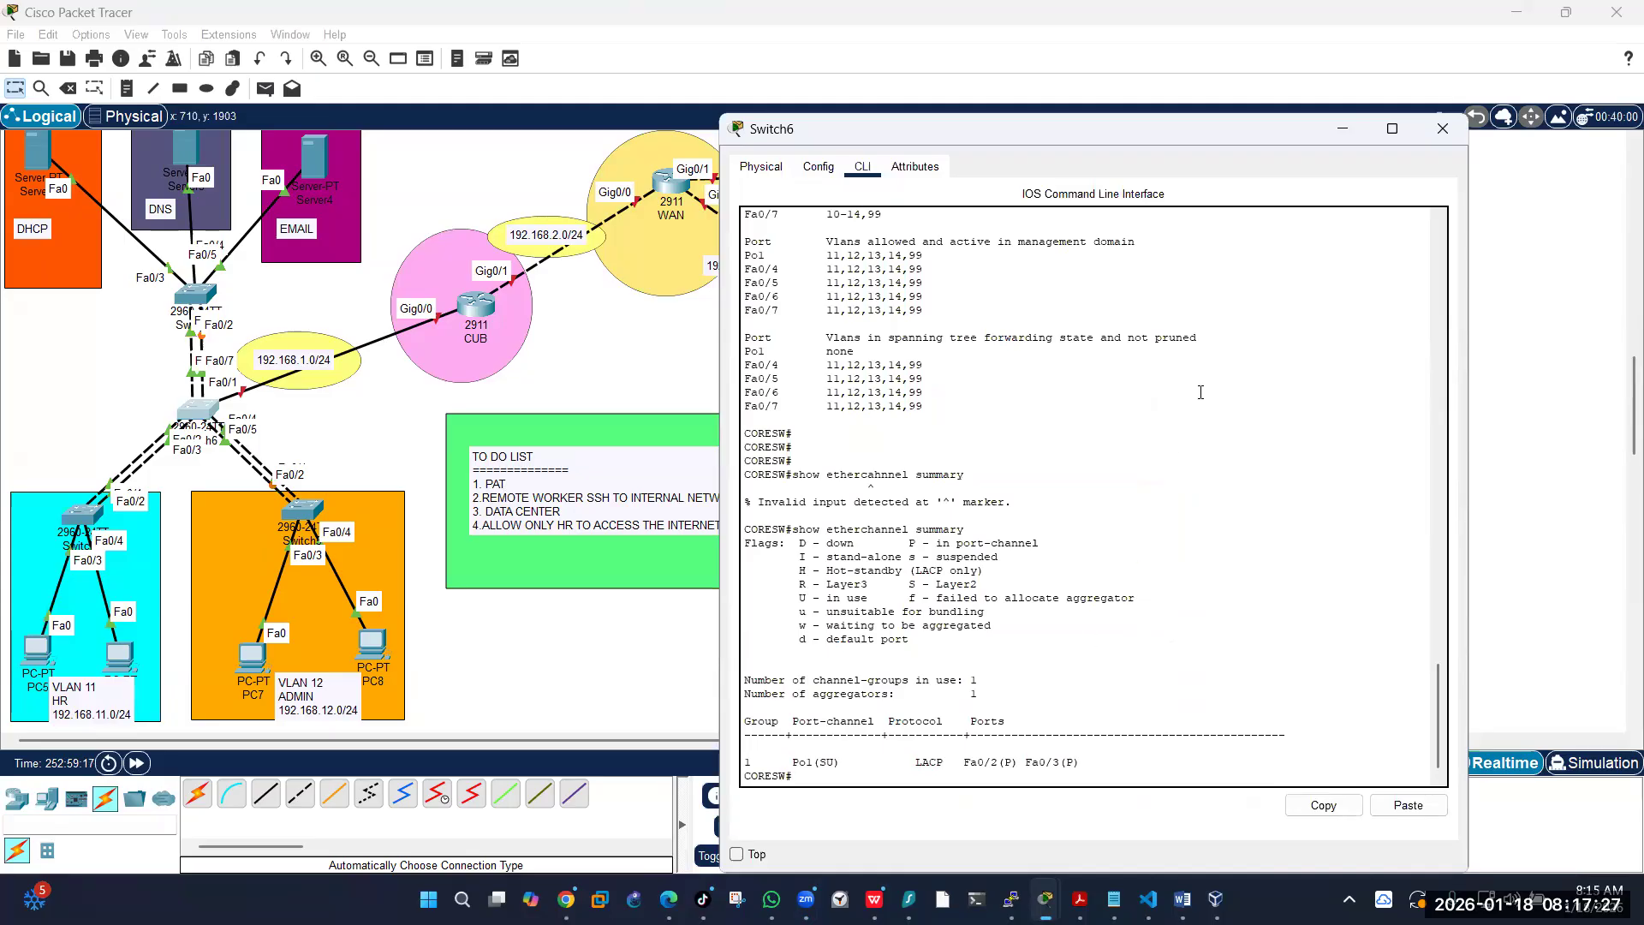
pyautogui.click(93, 518)
pyautogui.click(92, 517)
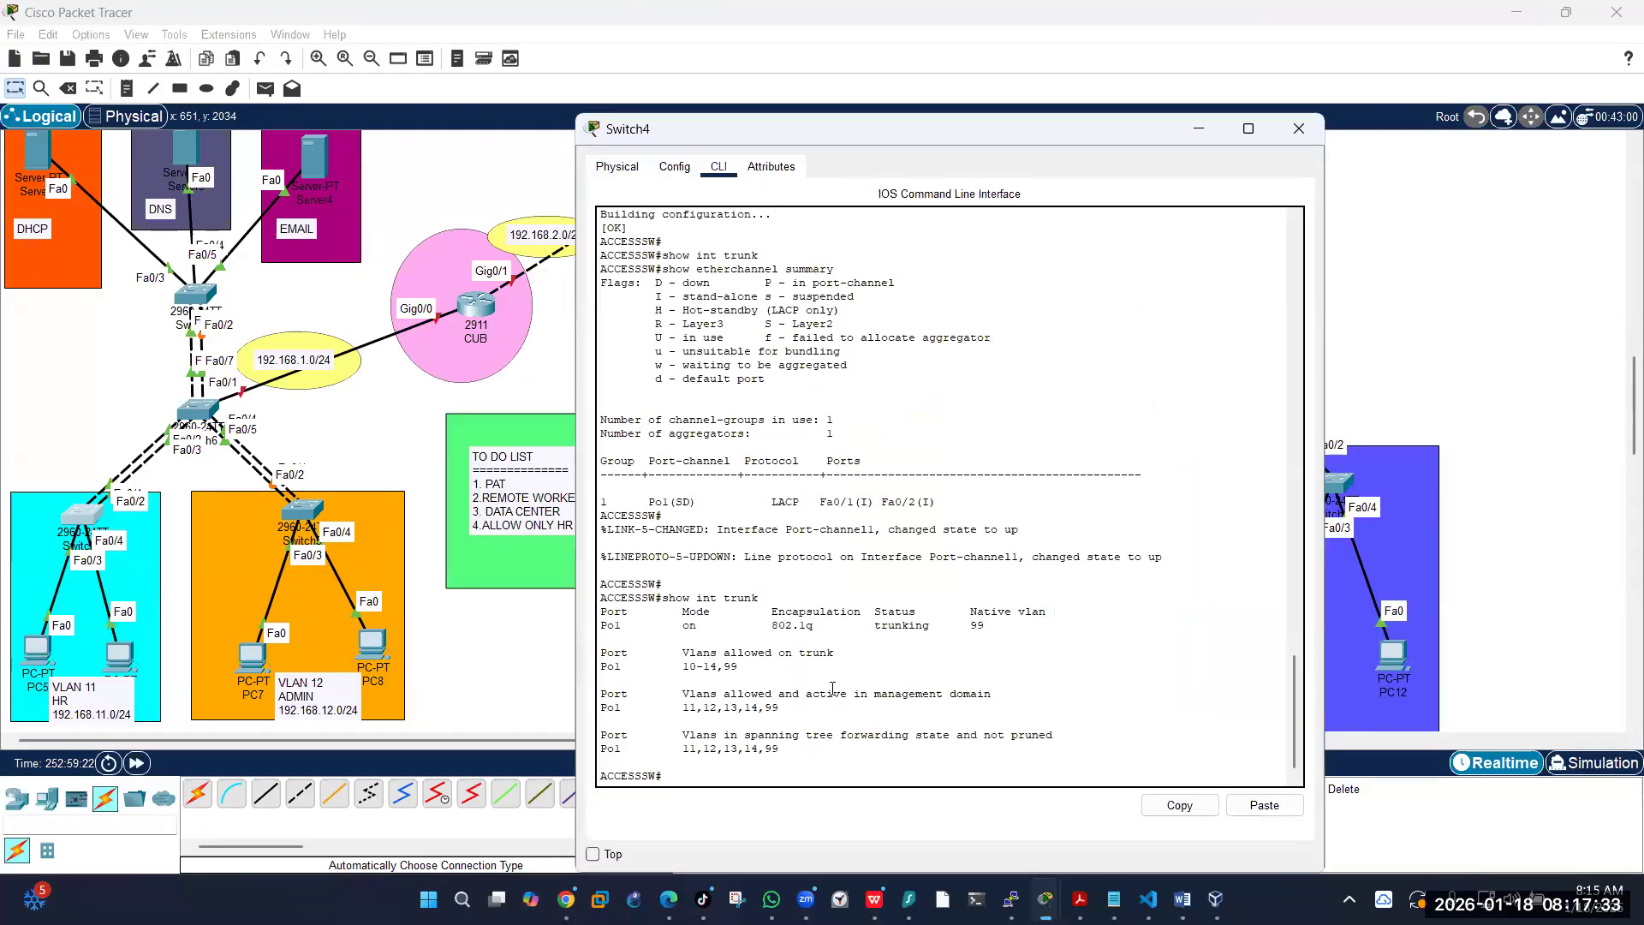
pyautogui.scroll(3, 834, 689)
pyautogui.scroll(-3, 834, 689)
pyautogui.click(1298, 129)
pyautogui.click(295, 512)
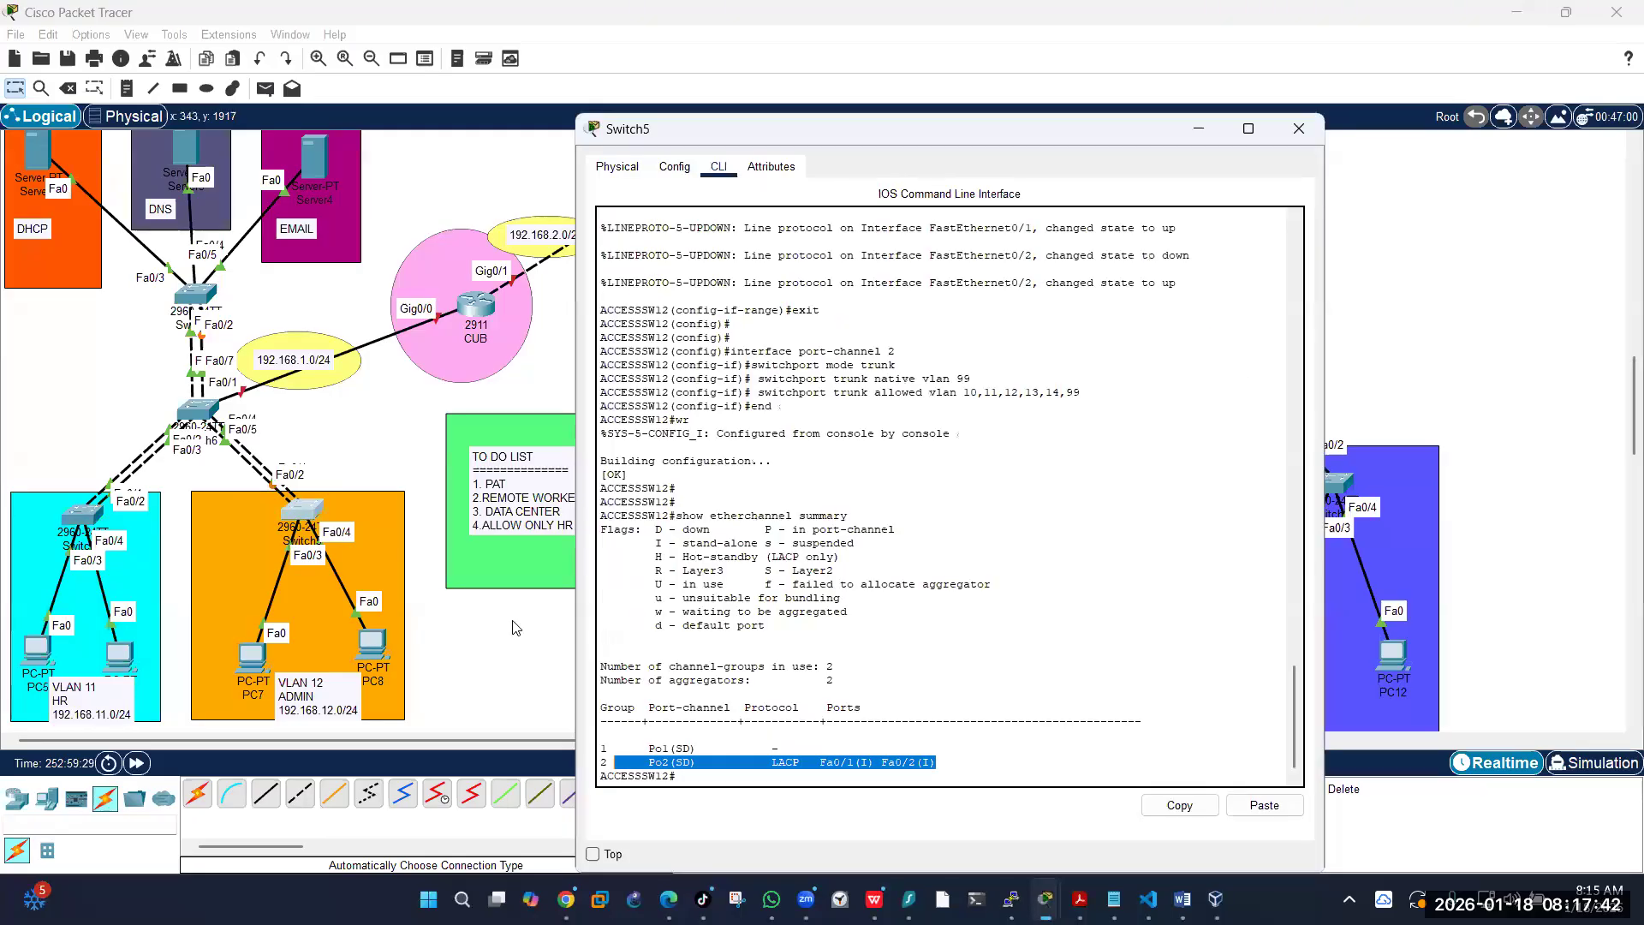
pyautogui.click(869, 761)
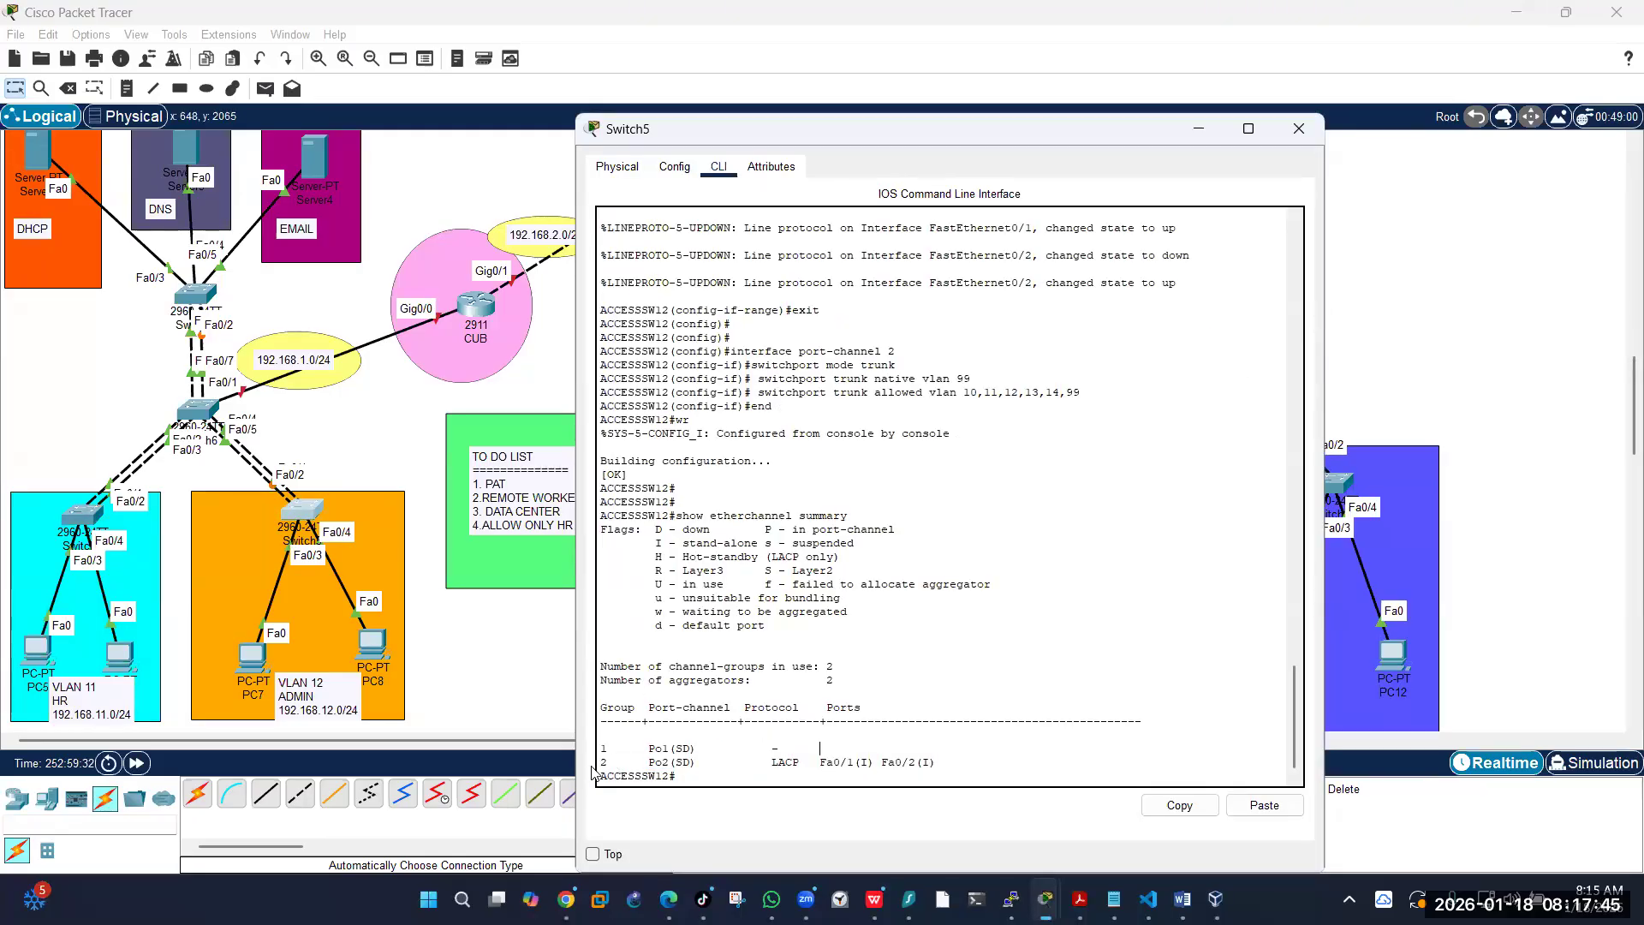
pyautogui.moveTo(601, 762); pyautogui.dragTo(913, 765)
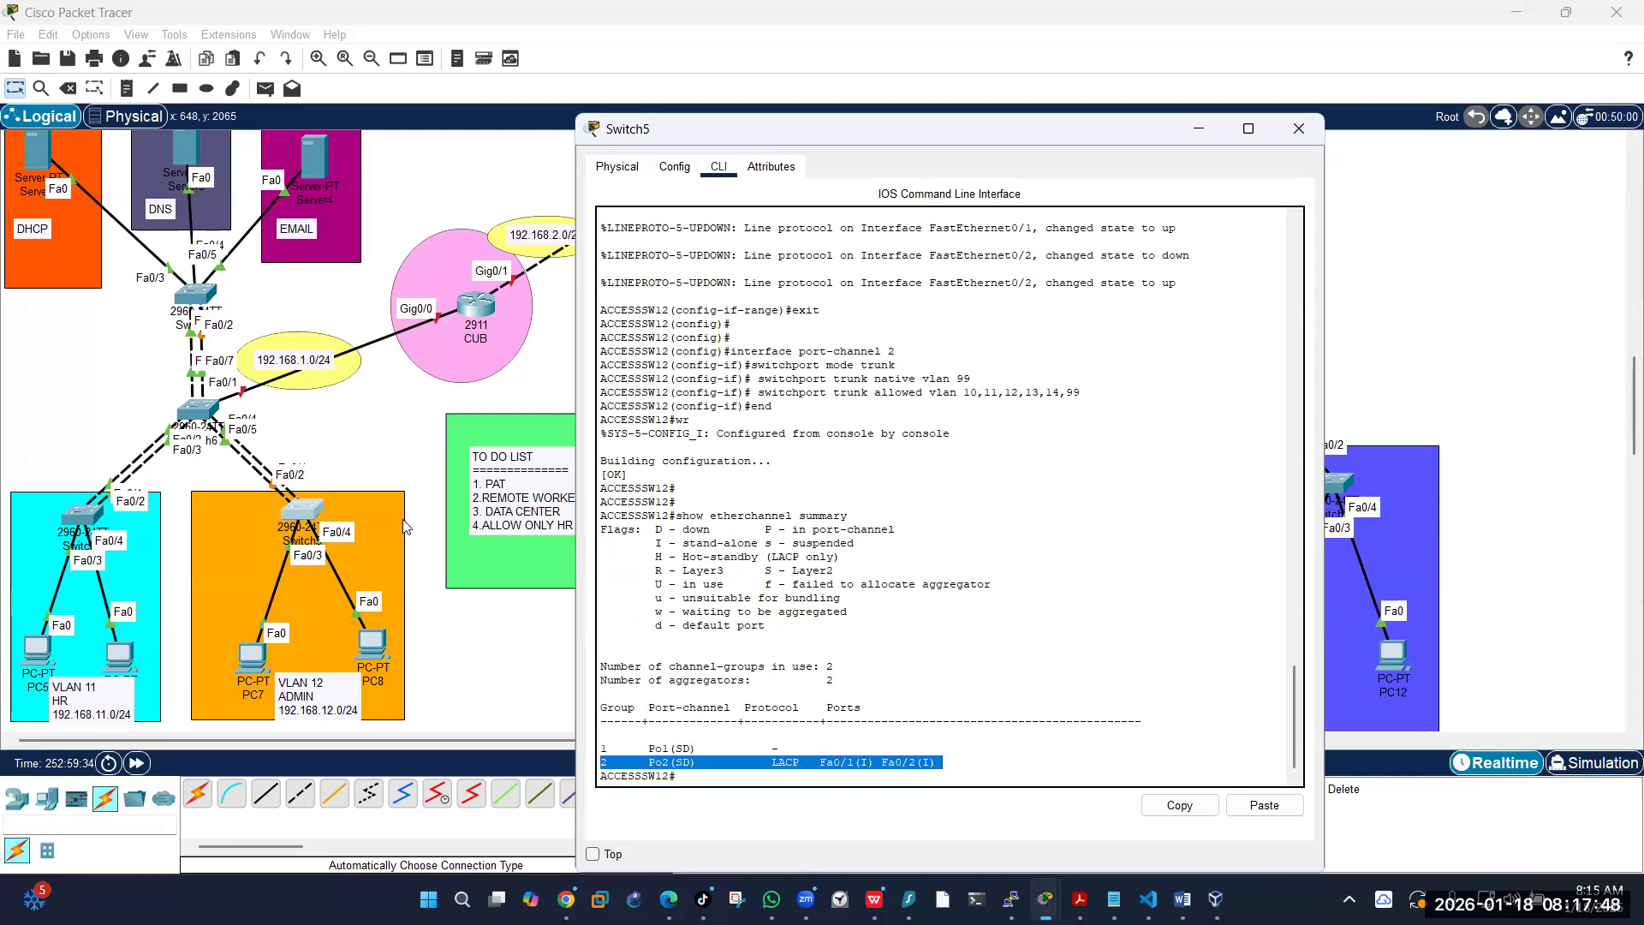
# Step: Return to Switch6's command line and get to its privileged EXEC prompt
pyautogui.click(198, 412)
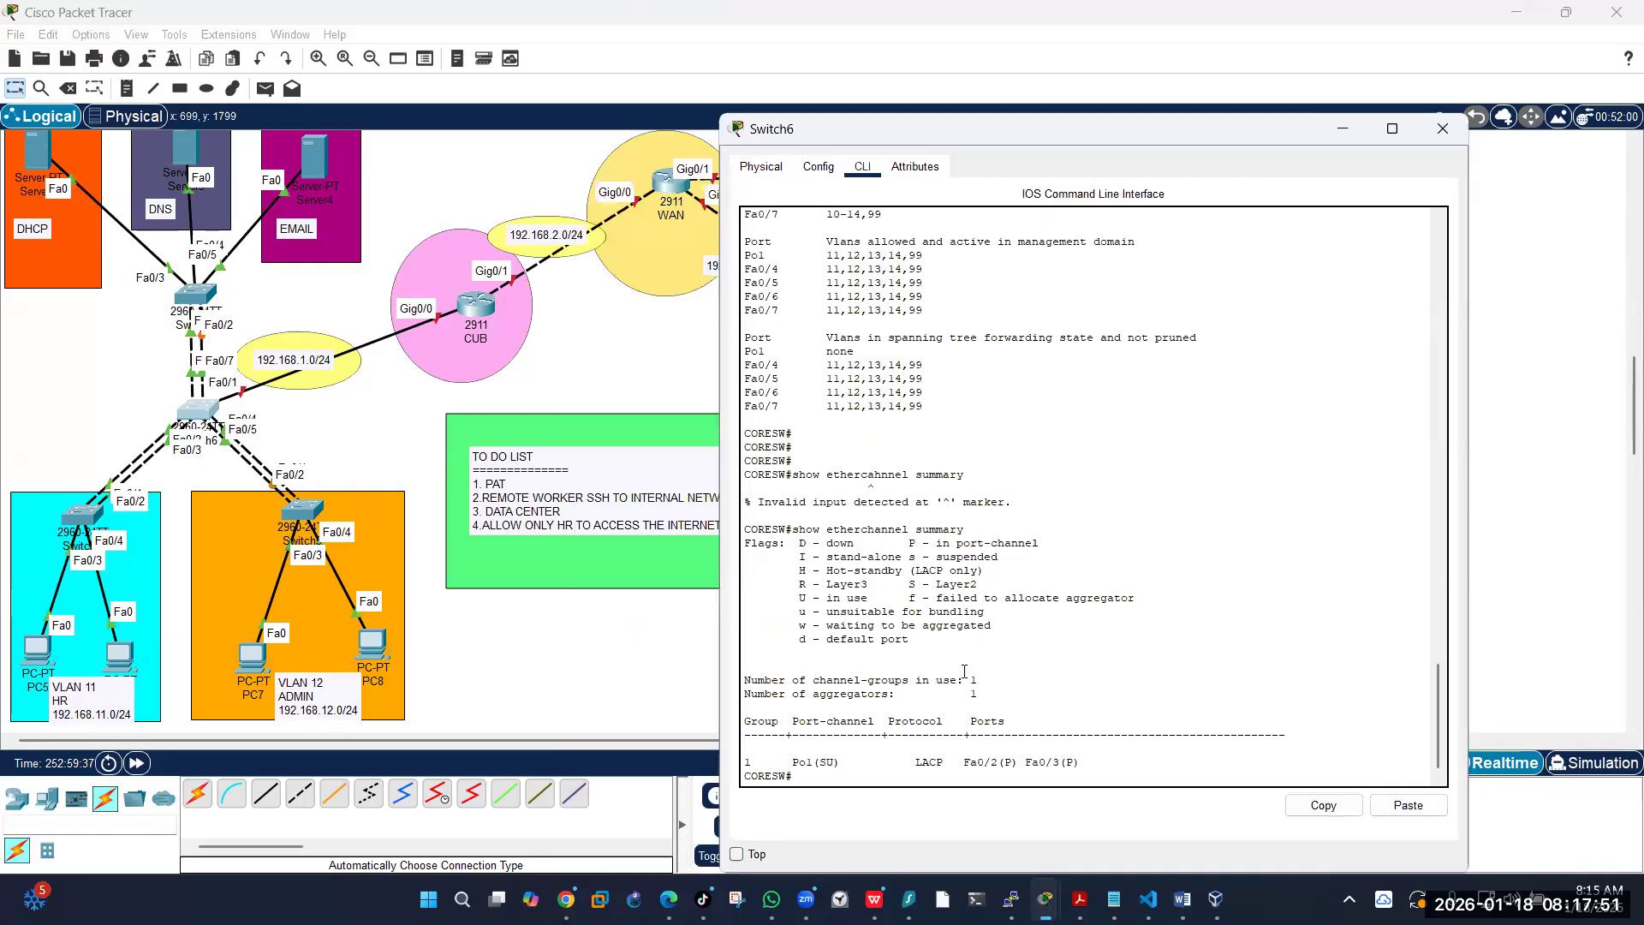
pyautogui.press('Return')
pyautogui.press('Return')
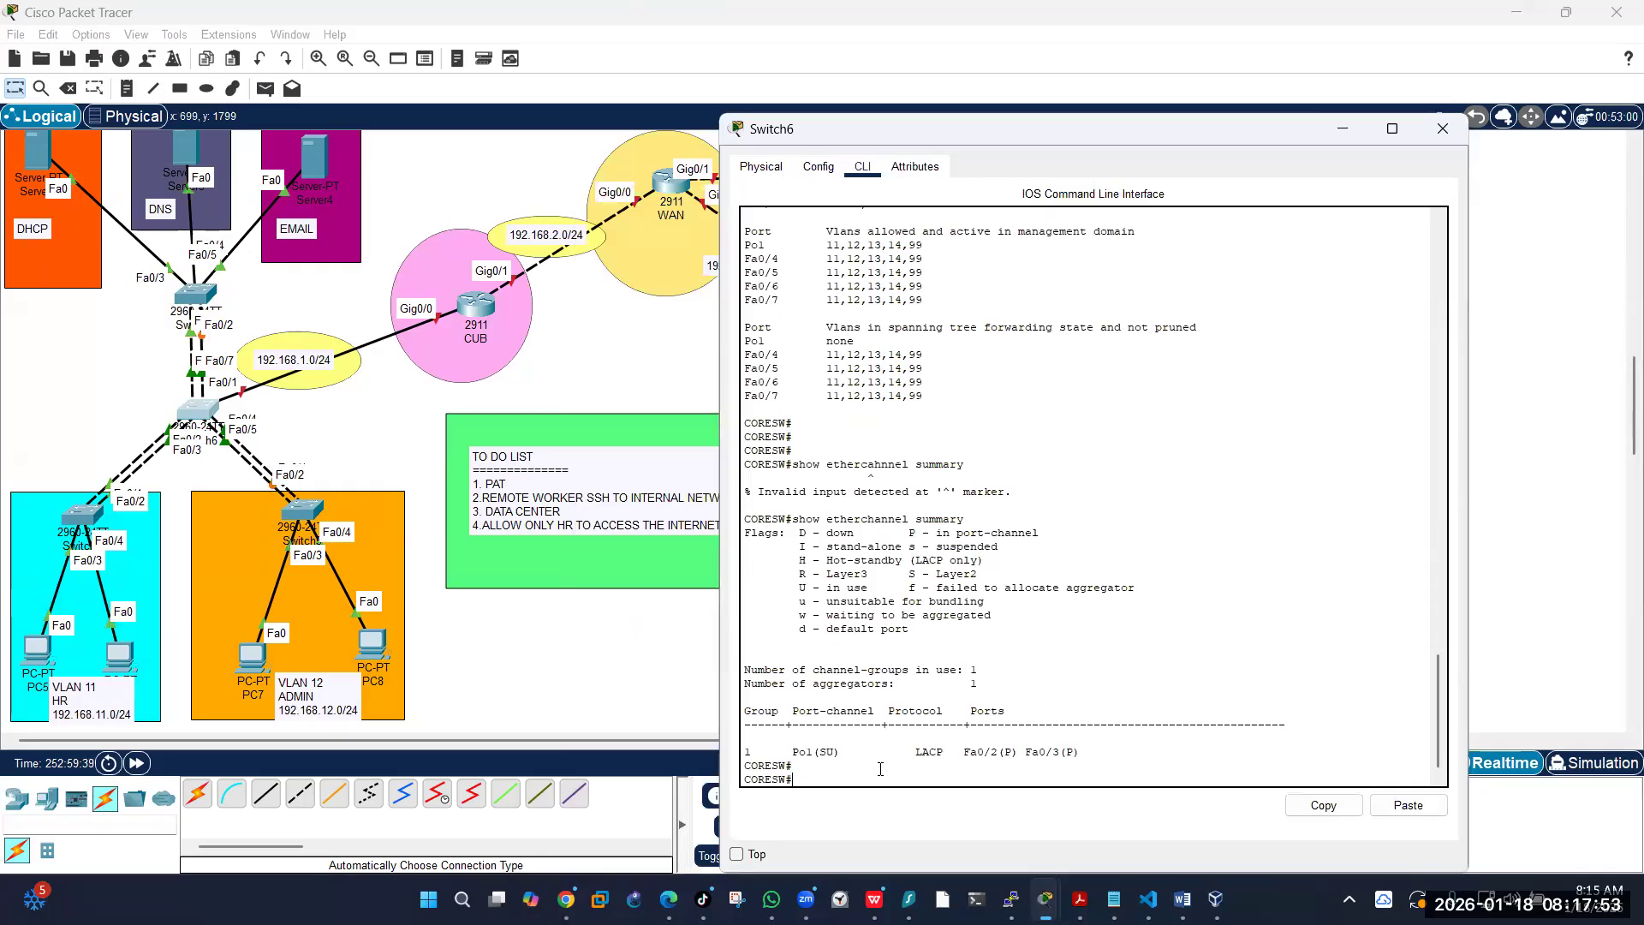
pyautogui.press('Return')
pyautogui.press('Return')
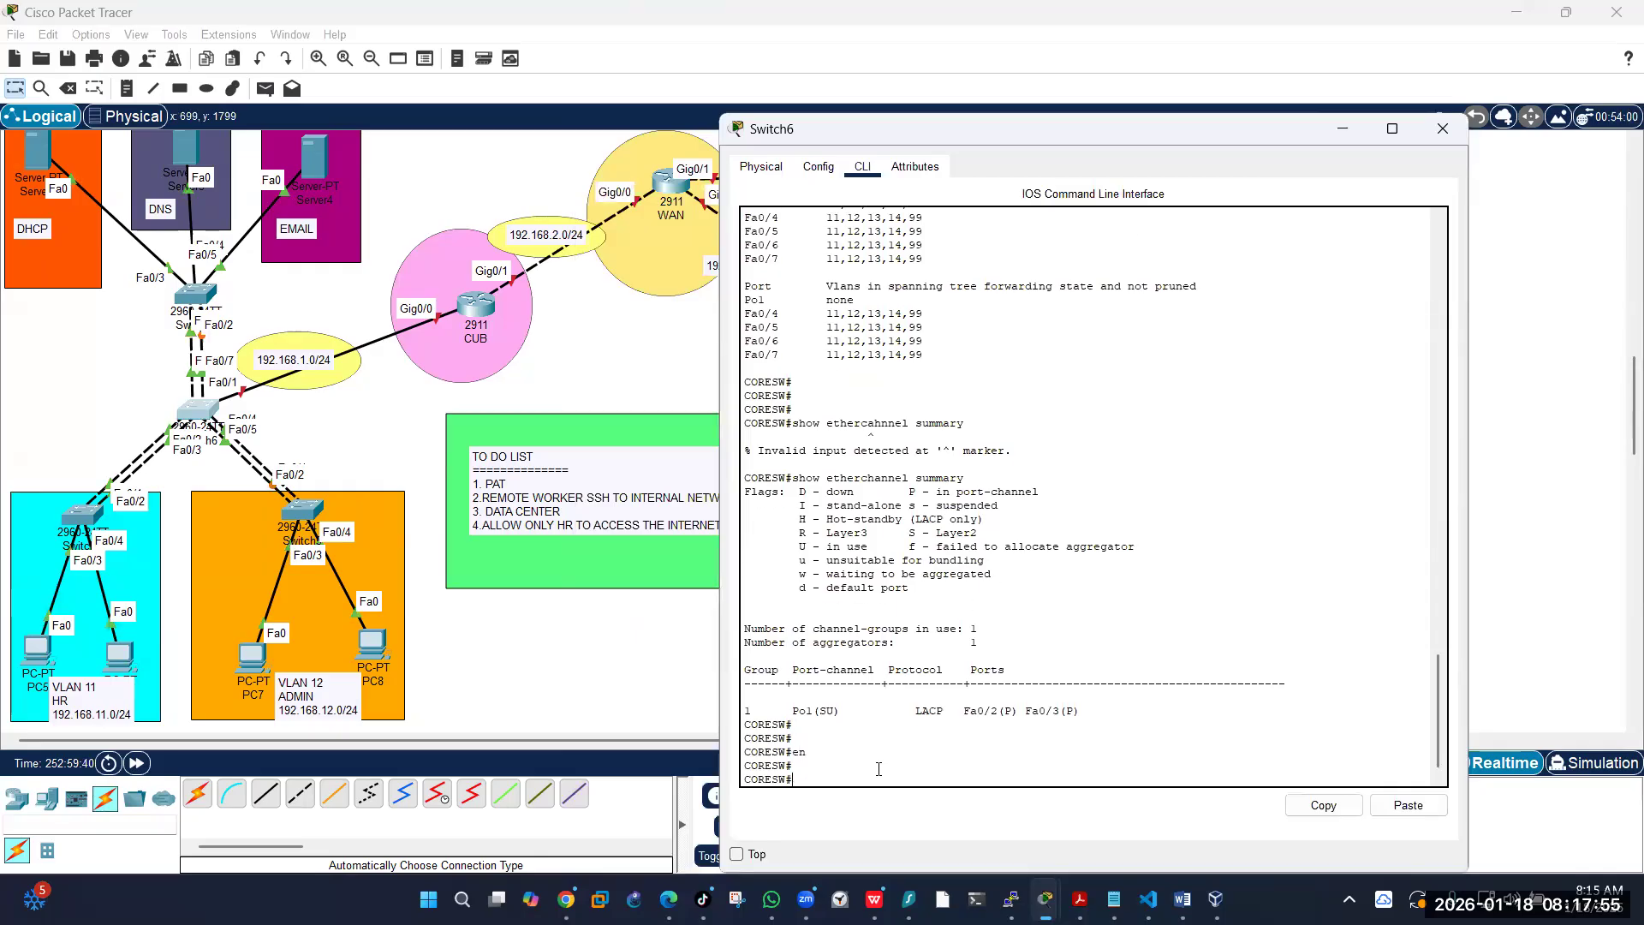
# Step: Try to select the interface range fa0/4-5 directly from Switch6's privileged EXEC mode
pyautogui.write('int range fa0/5-')
pyautogui.press('BackSpace')
pyautogui.write('5')
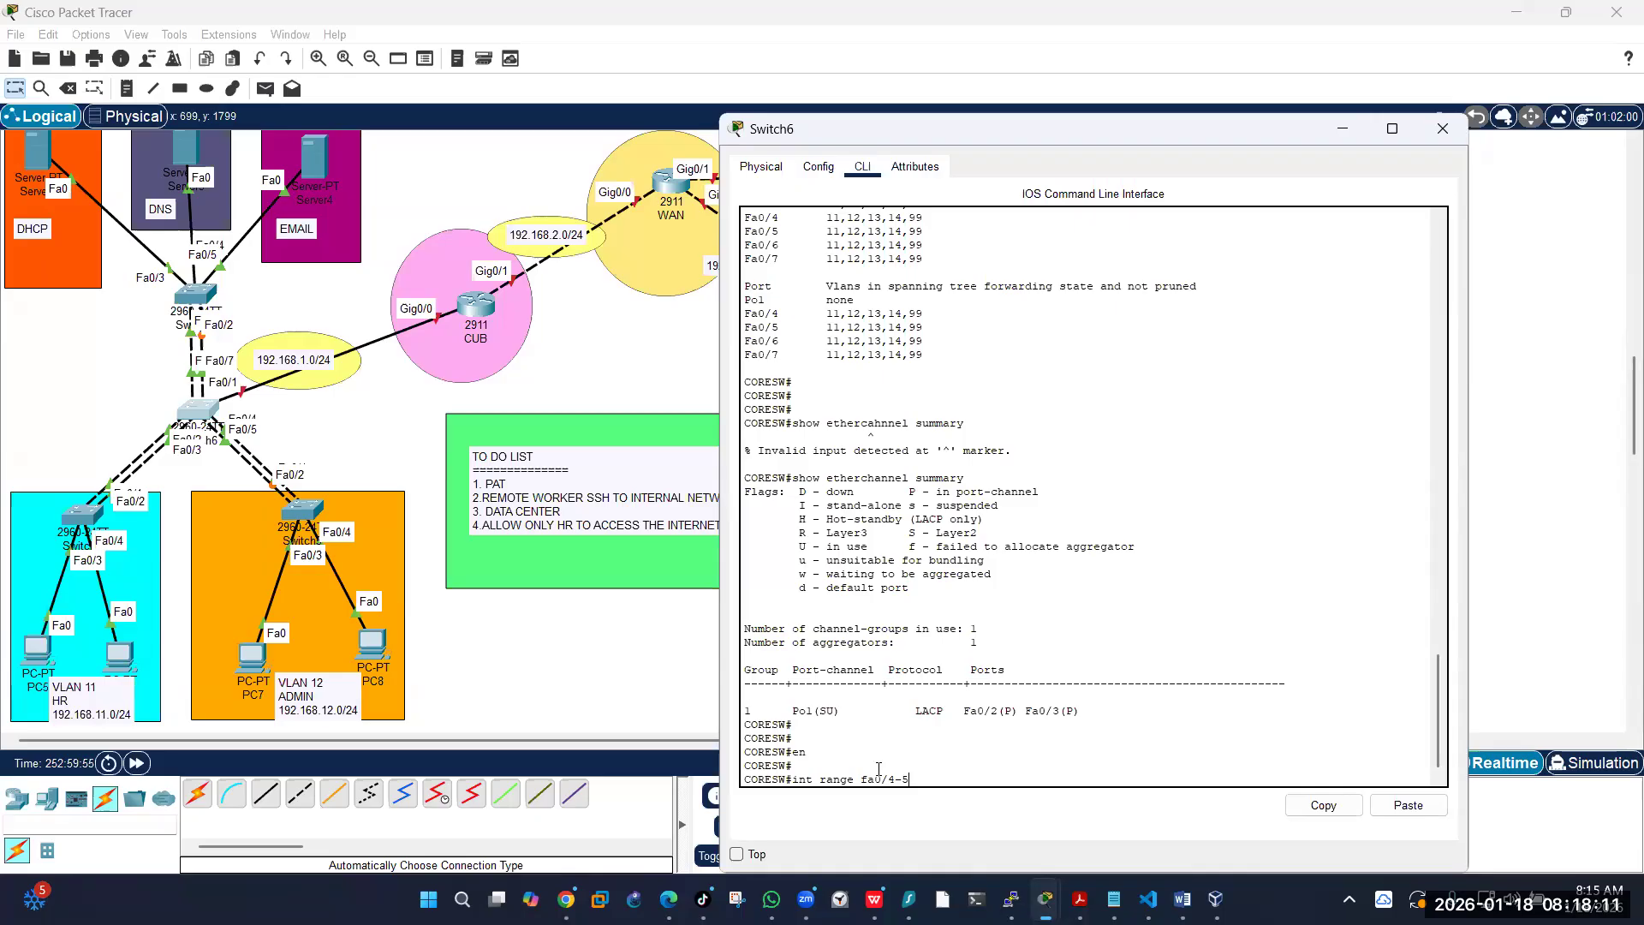
pyautogui.press('Return')
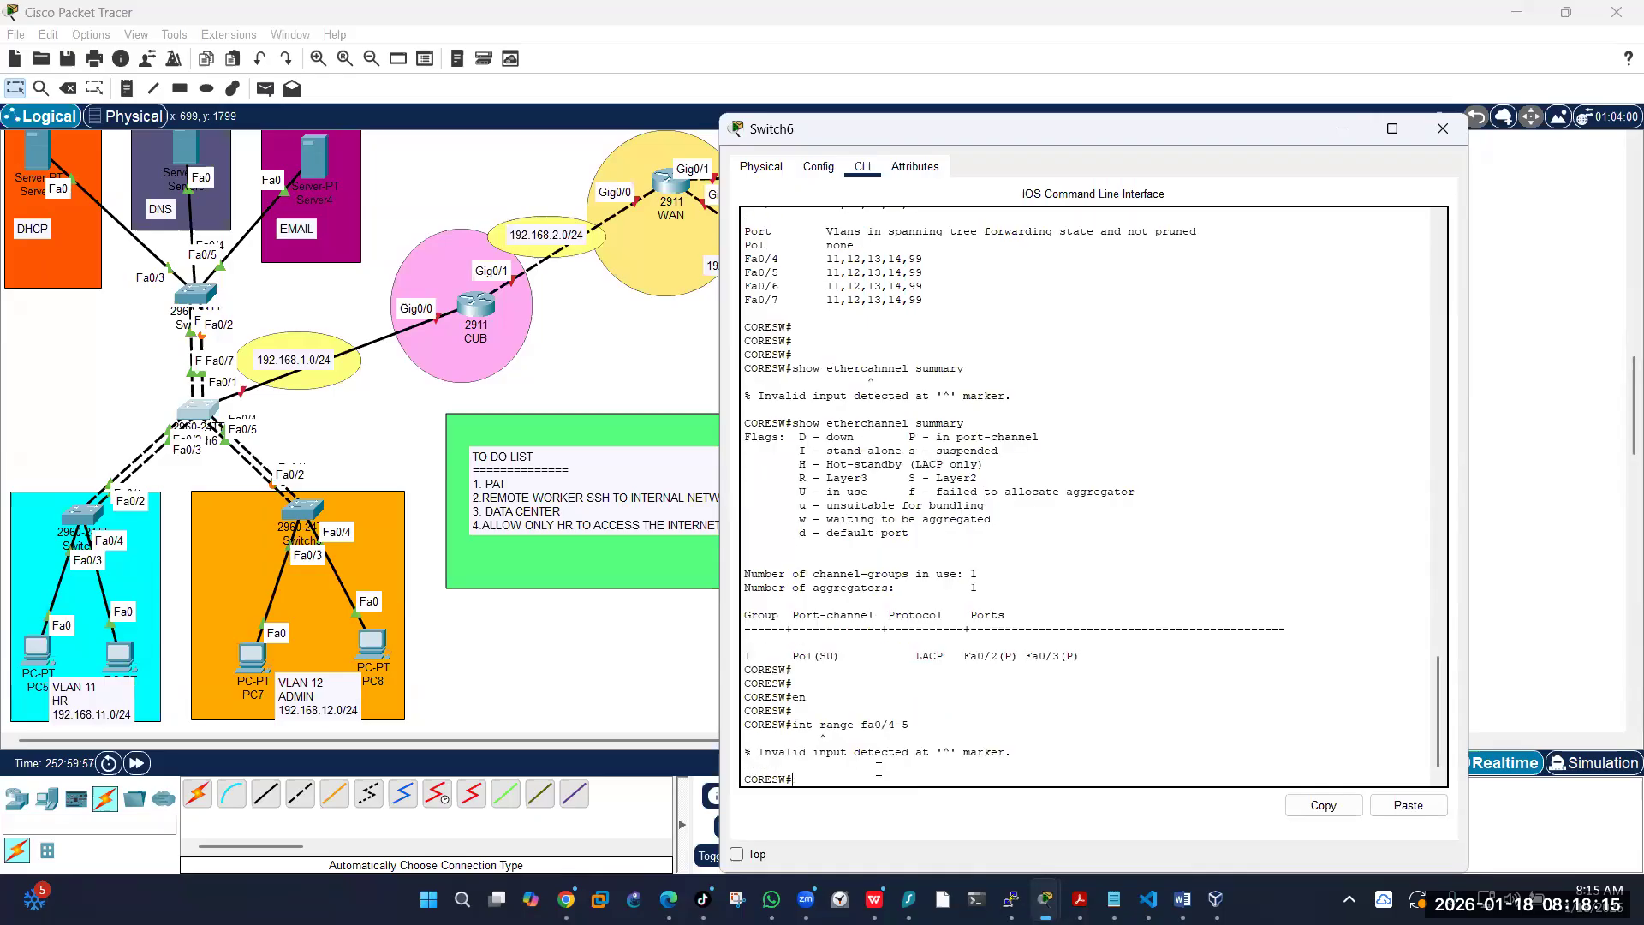
# Step: In Switch6's global configuration, make fa0/4-5 trunks with native VLAN 99 and allowed VLANs 10,11,12,13,14,99, using the pasted commands
pyautogui.write('config t')
pyautogui.press('Return')
pyautogui.write('int rang')
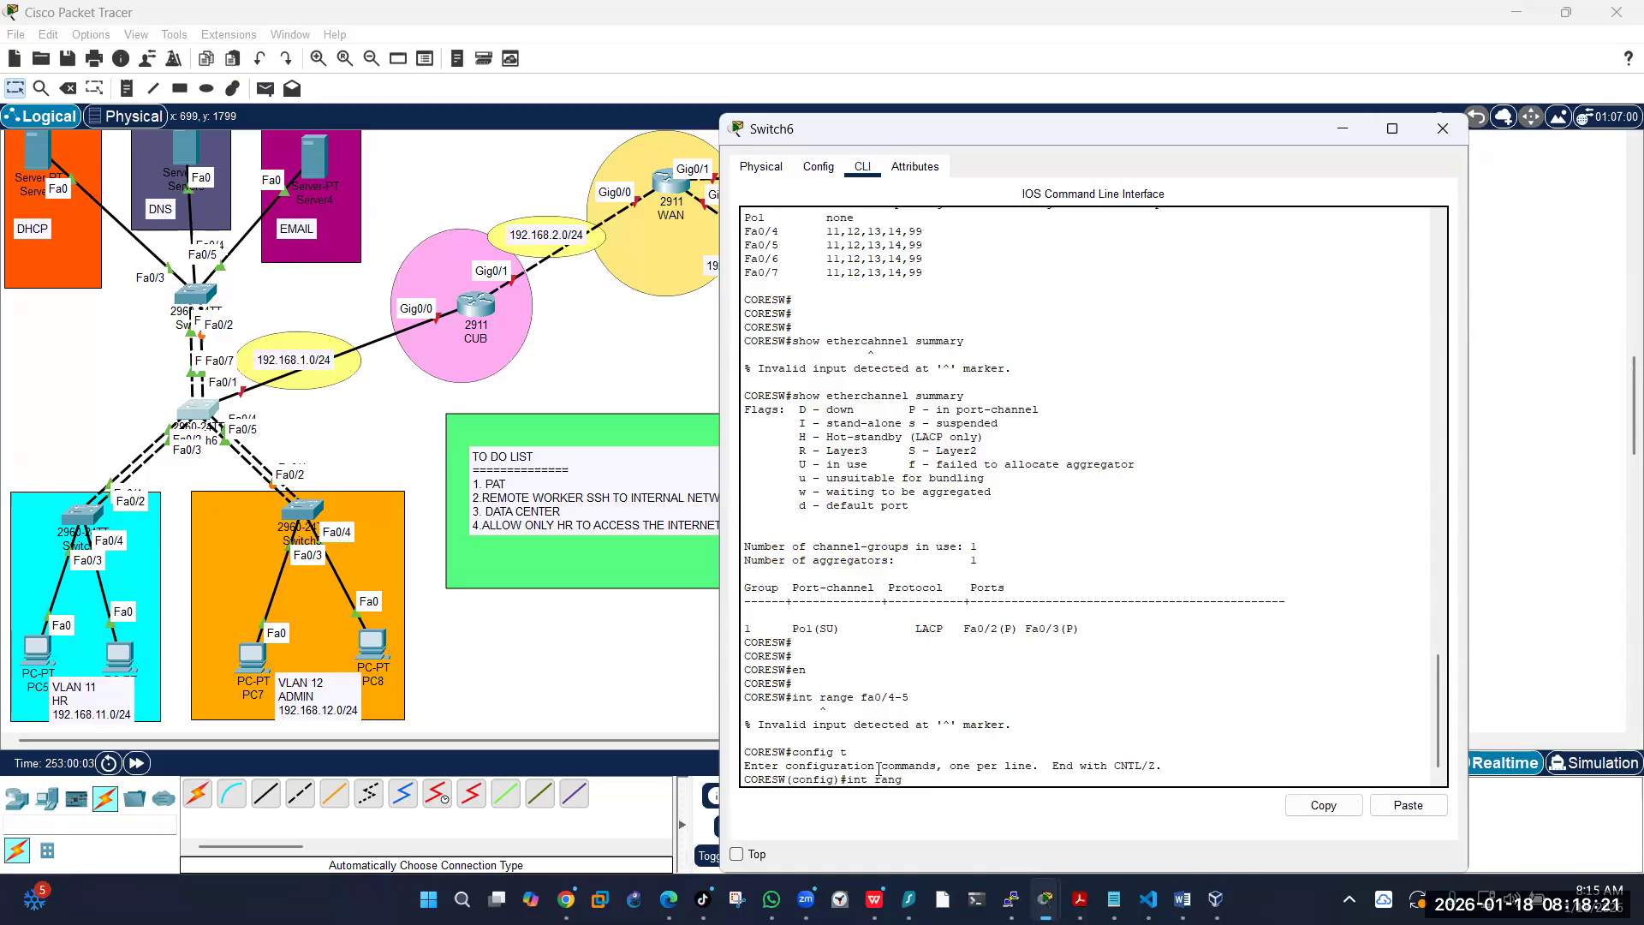
pyautogui.write('e fa0/4-5')
pyautogui.press('Return')
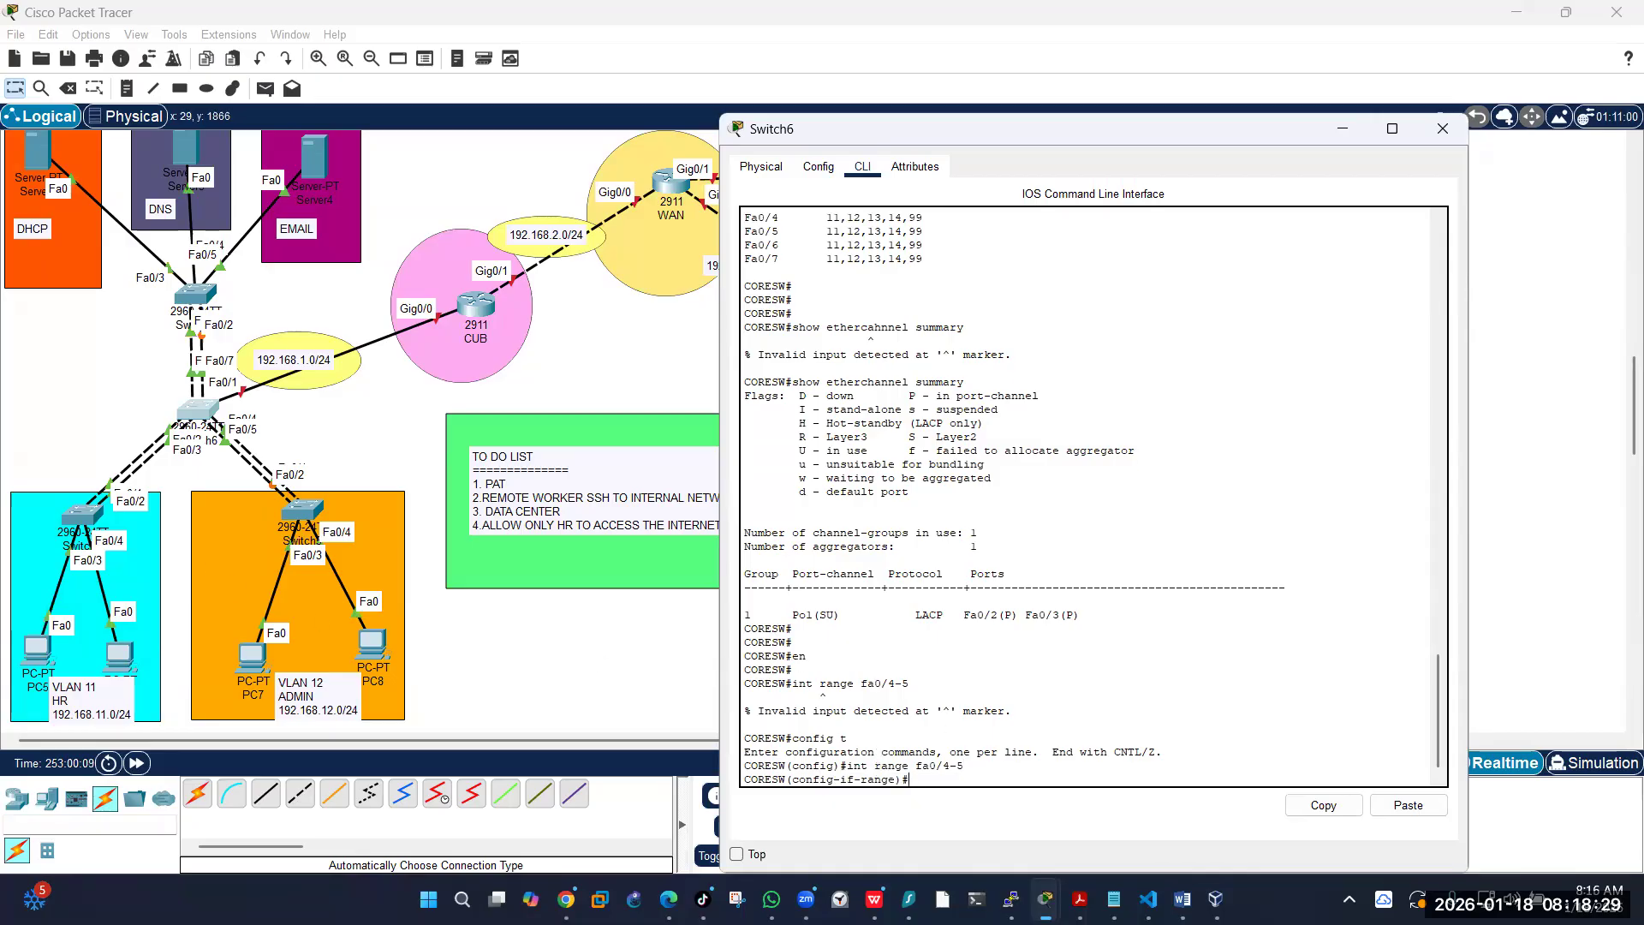
pyautogui.hotkey('alt', 'Tab')
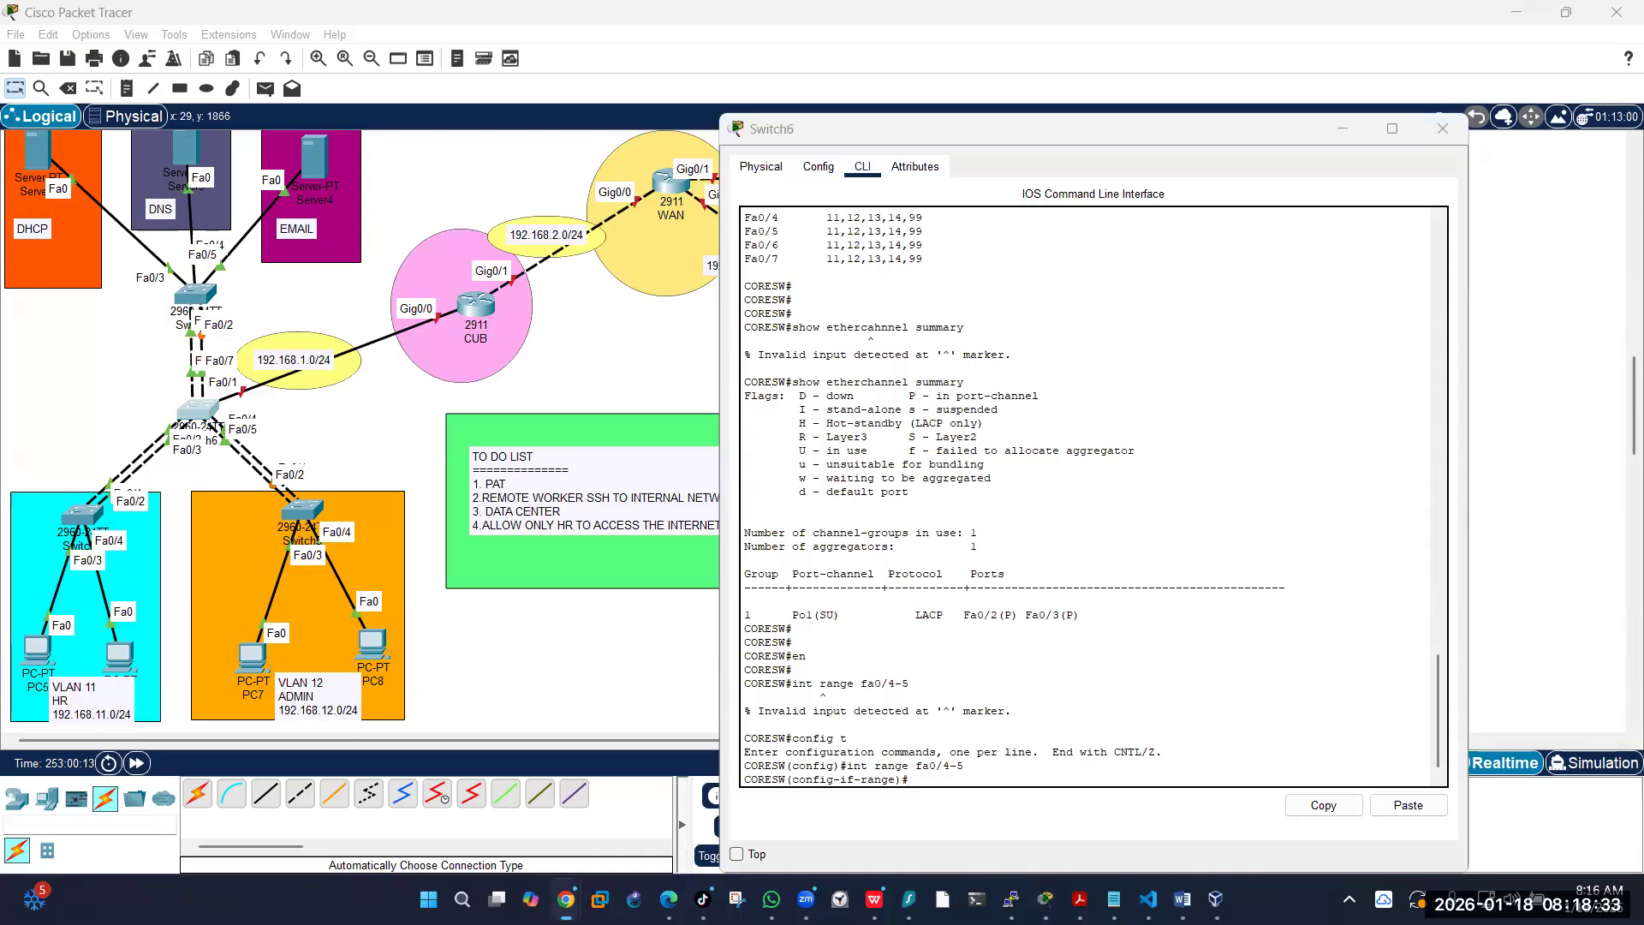
pyautogui.click(954, 775)
pyautogui.click(1407, 805)
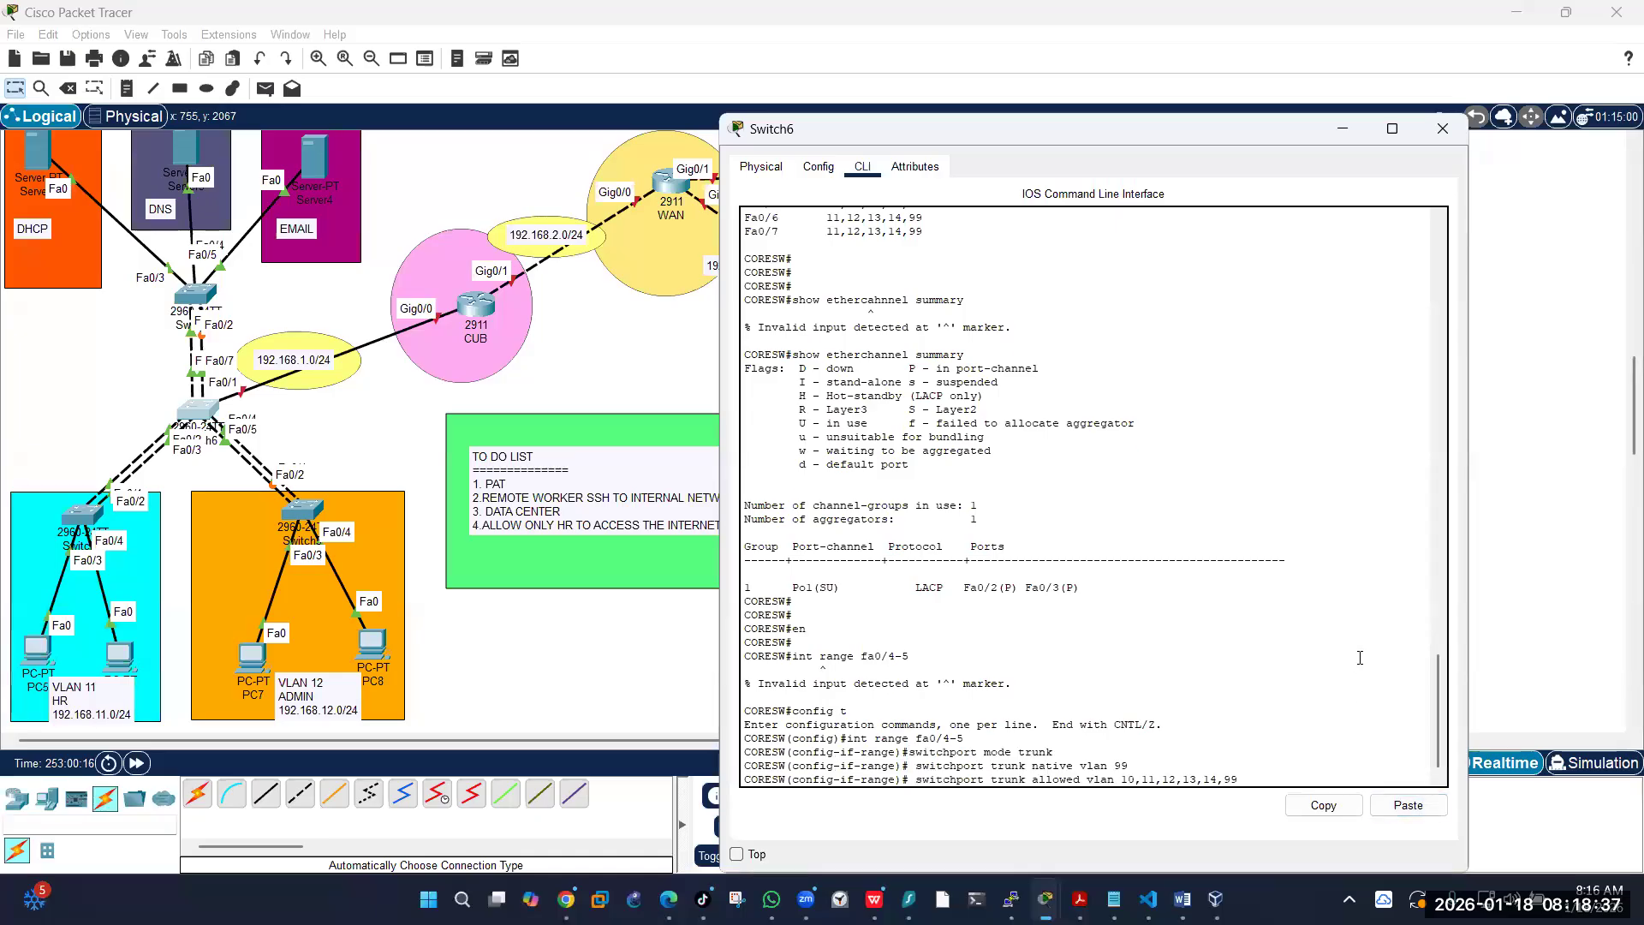
pyautogui.press('Return')
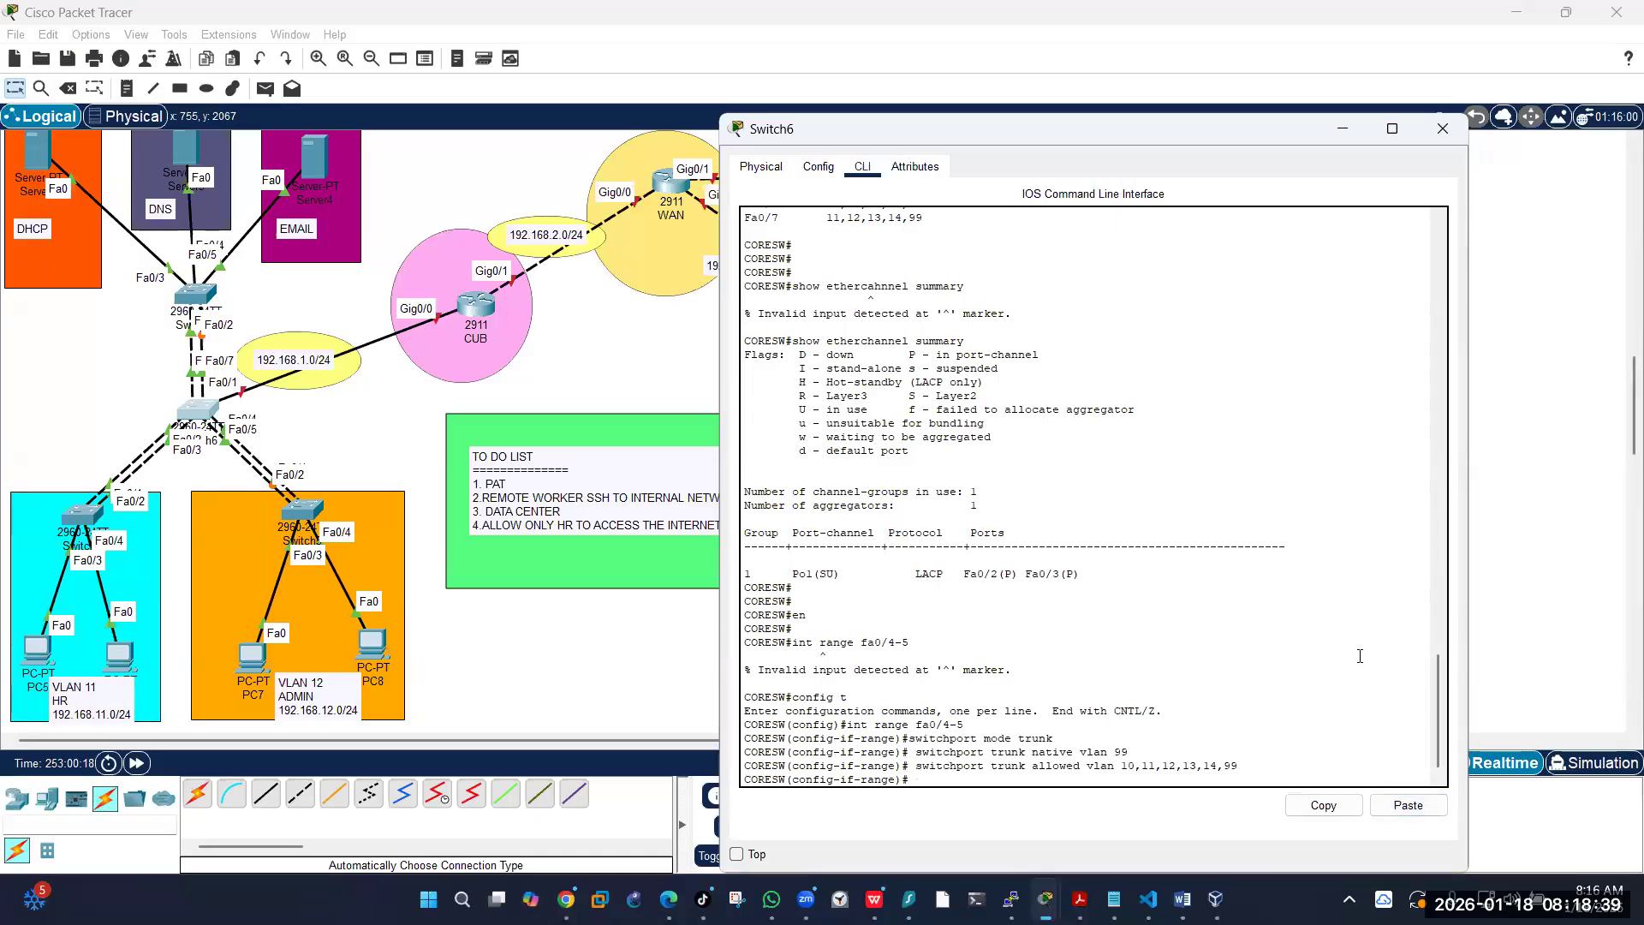
# Step: Assign Switch6's fa0/4-5 to channel-group 2 mode active and return to global configuration
pyautogui.write('channel-group 2 mode active')
pyautogui.press('Return')
pyautogui.write('exit')
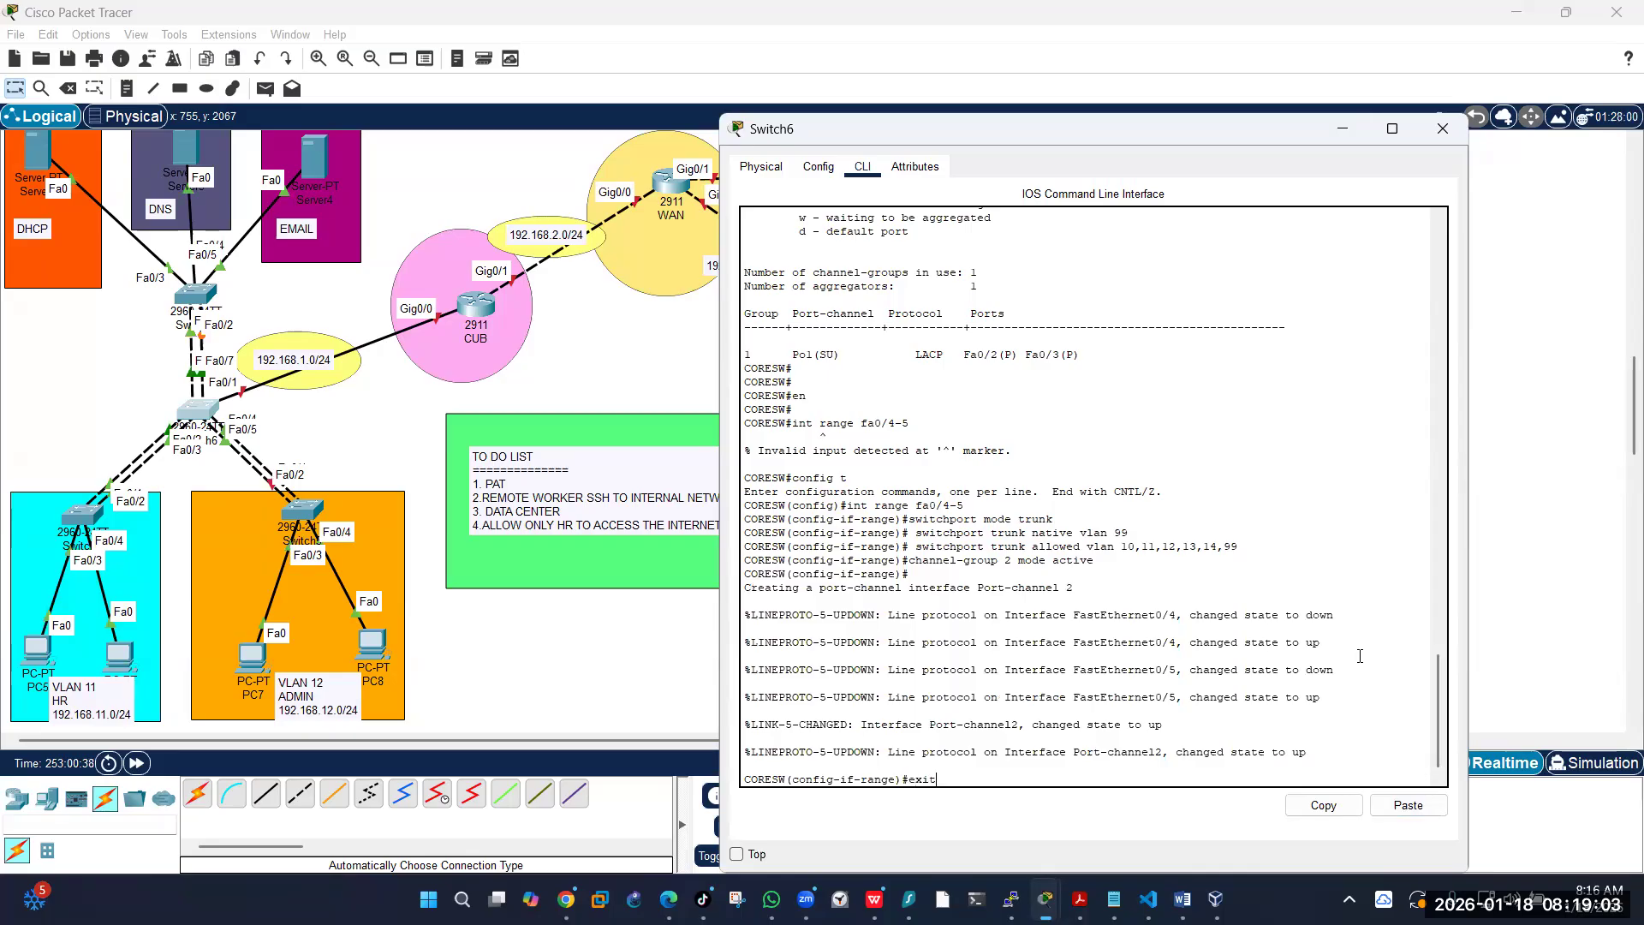
pyautogui.press('Return')
pyautogui.press('Return')
pyautogui.press('Return')
pyautogui.press('Return')
# Step: Configure port-channel 2 on Switch6 as a trunk with native VLAN 99 and allowed VLANs 10,11,12,13,14,99, and save the configuration
pyautogui.write('interface port-channel')
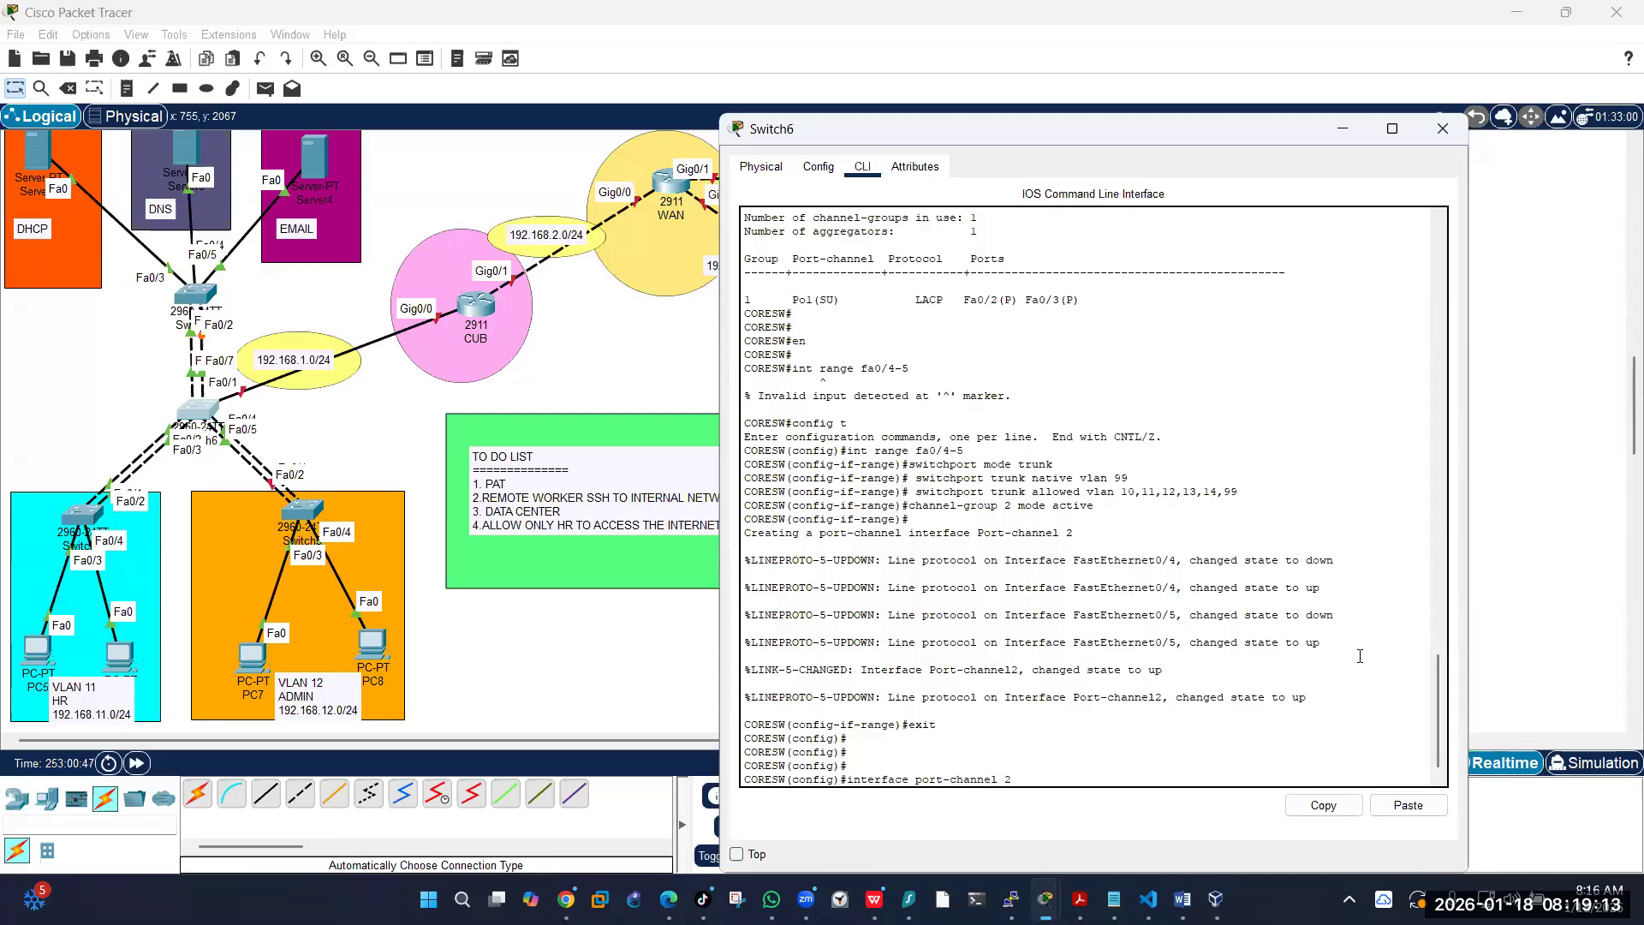
pyautogui.write(' 2')
pyautogui.press('Return')
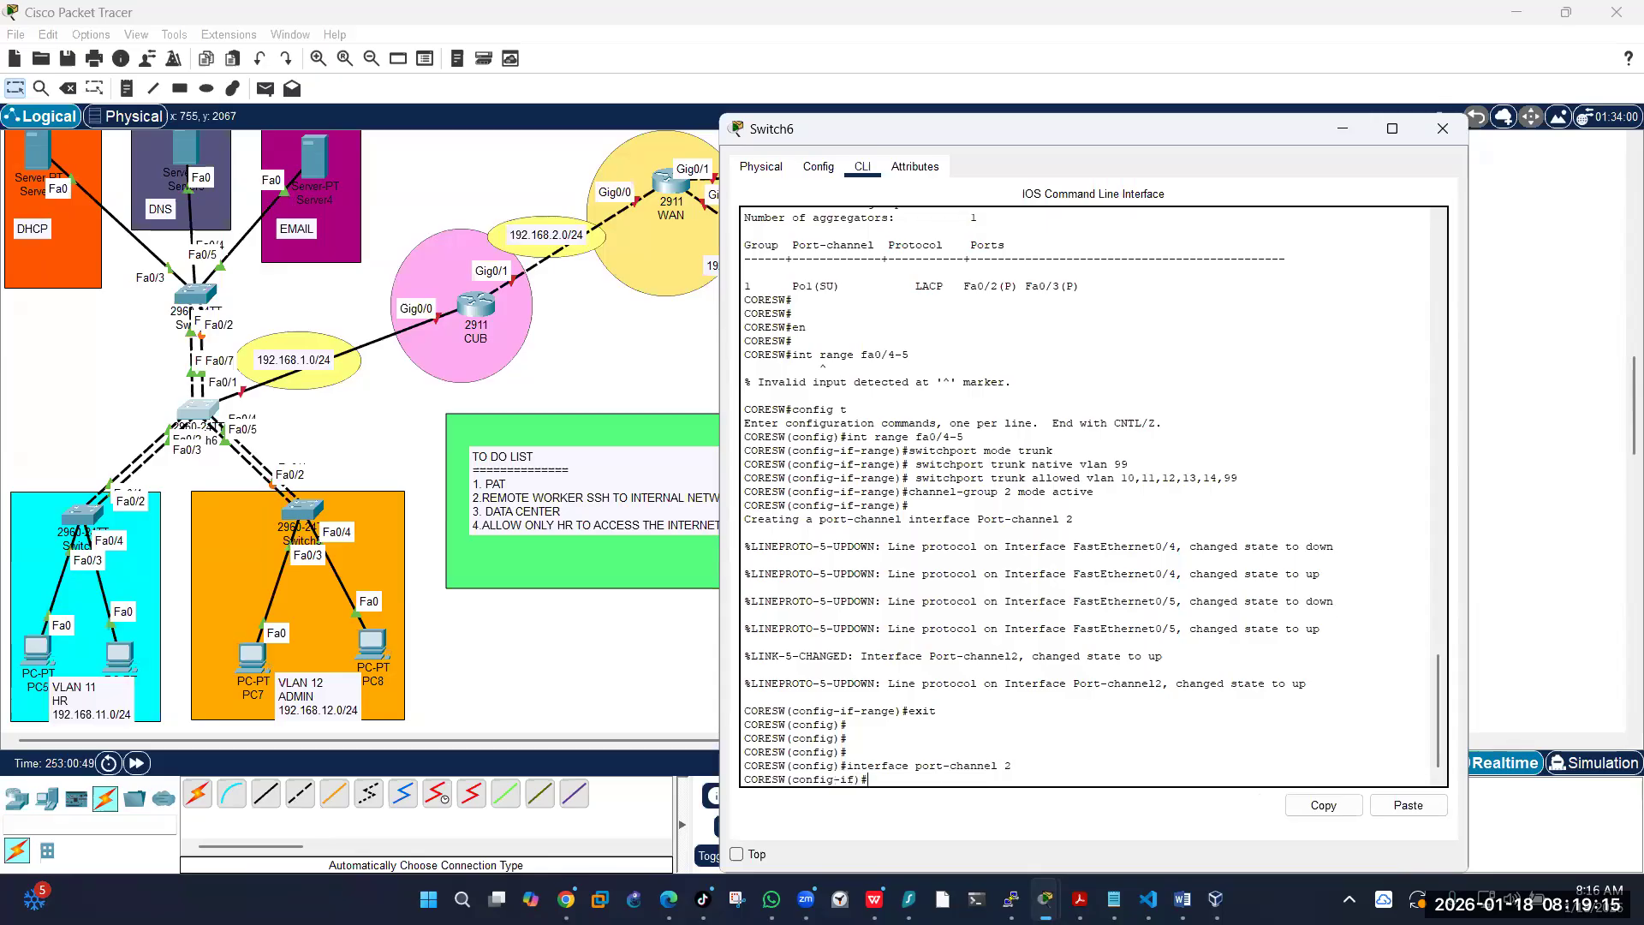
pyautogui.hotkey('alt', 'Tab')
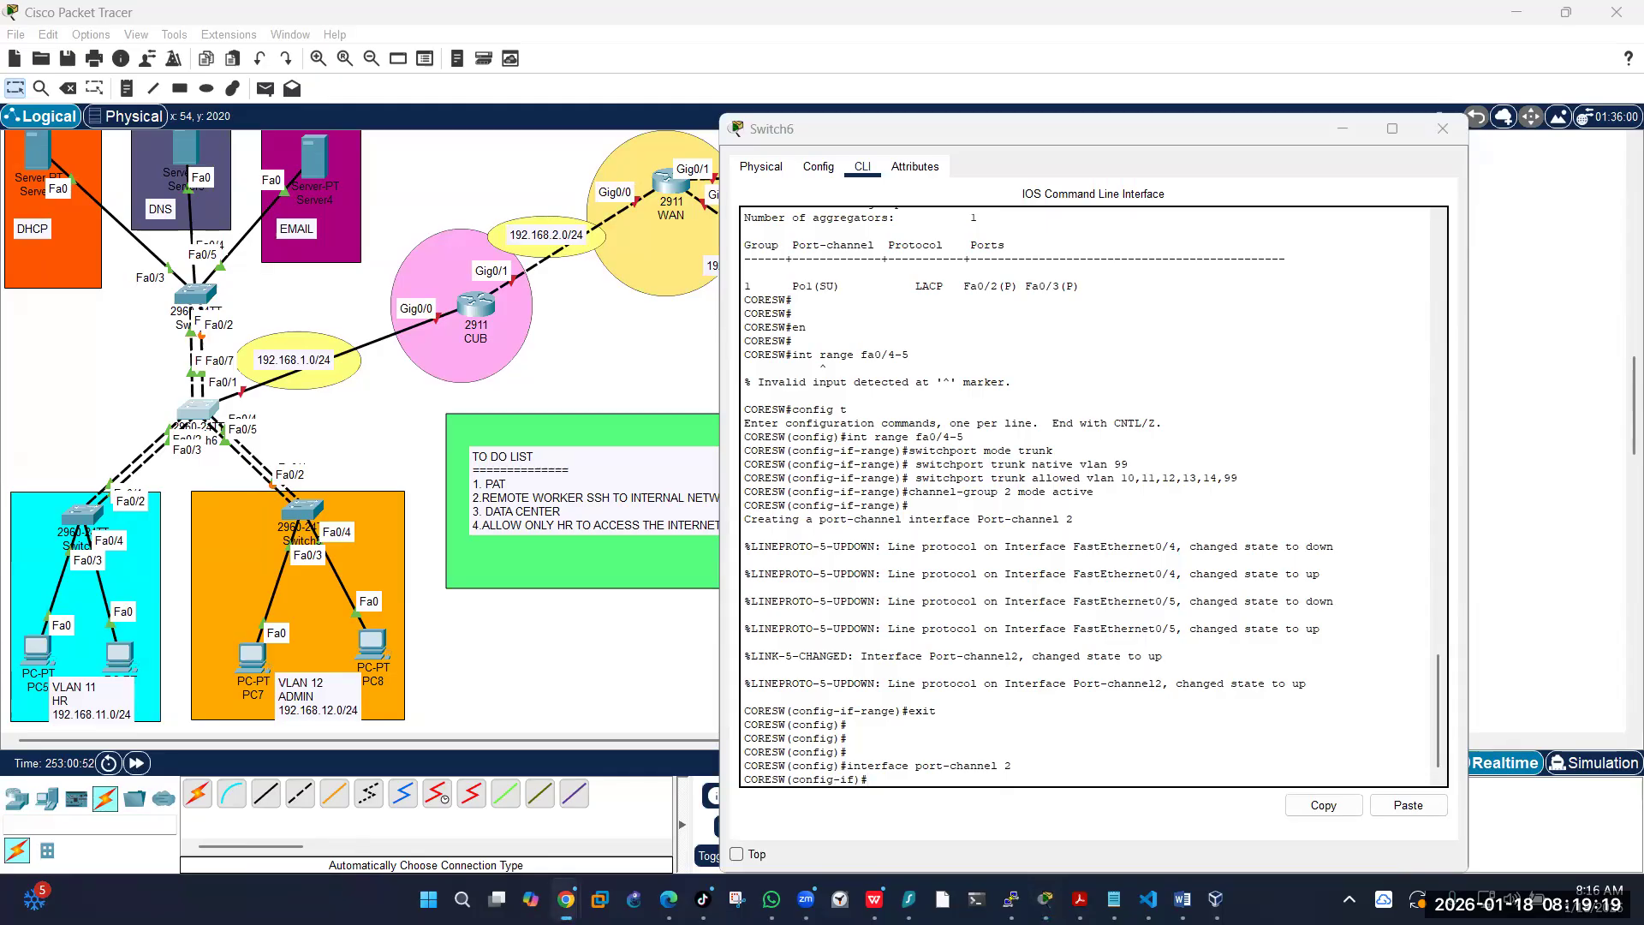
pyautogui.click(937, 782)
pyautogui.click(1408, 805)
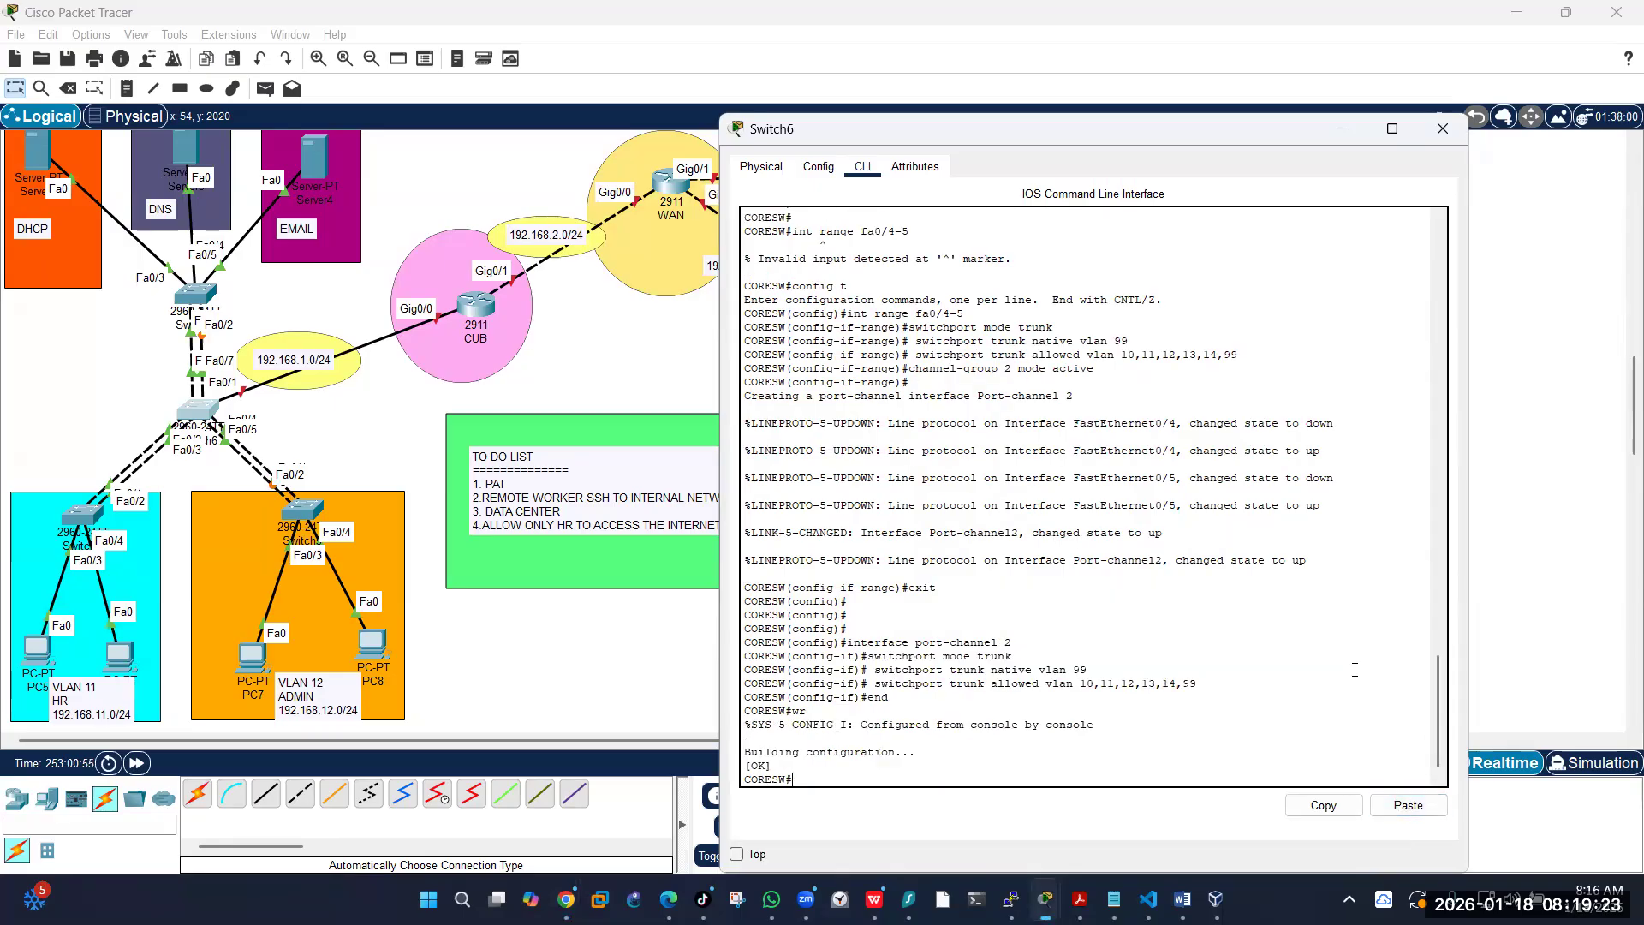
# Step: Display Switch6's trunk interfaces with show int trunk to check the port-channels' native and allowed VLANs
pyautogui.write('show')
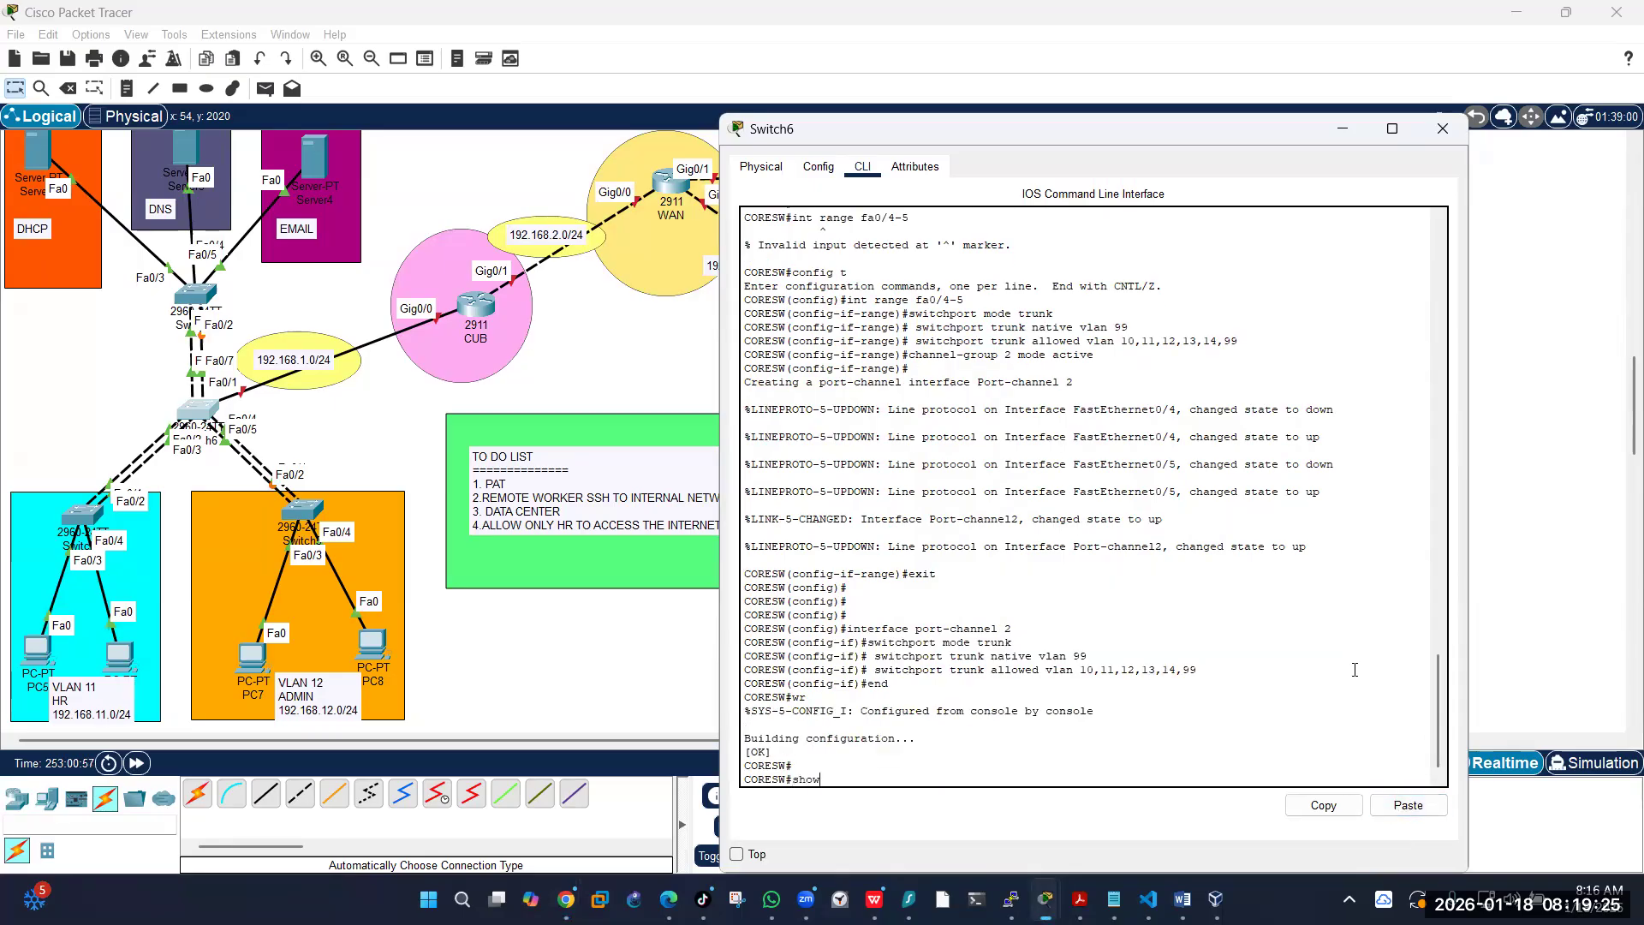
pyautogui.write(' int trunk')
pyautogui.press('Return')
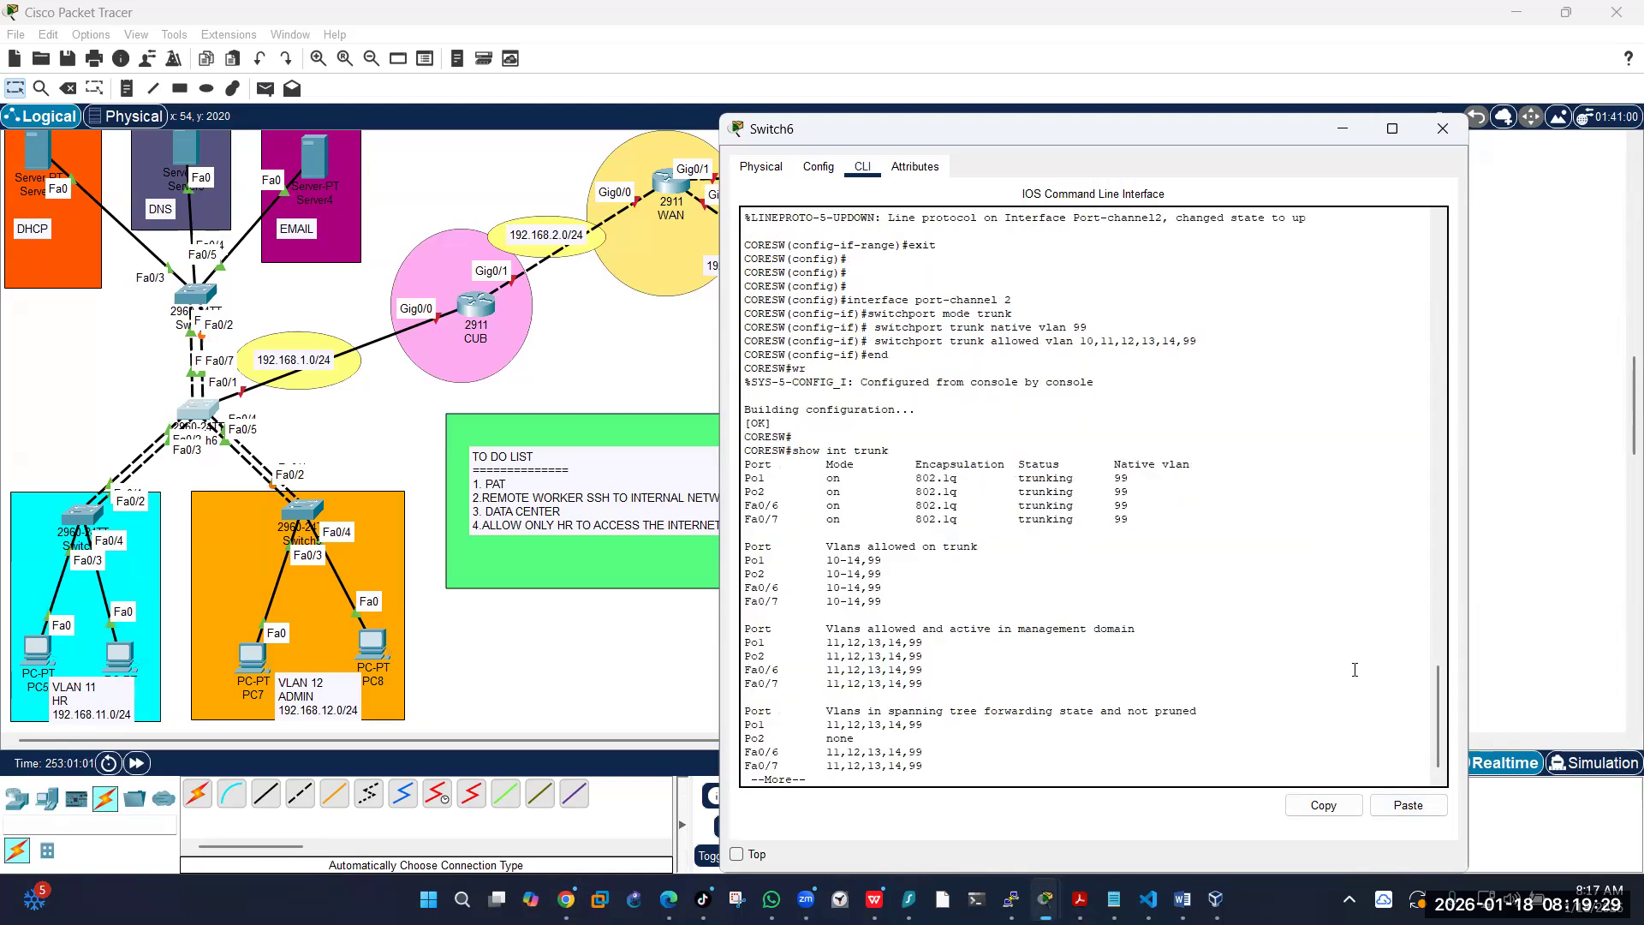
# Step: Finish the trunk listing on Switch6 and display its EtherChannel summary to check the port-channel groups and member ports
pyautogui.press('Return')
pyautogui.press('Return')
pyautogui.press('Return')
pyautogui.write('sho')
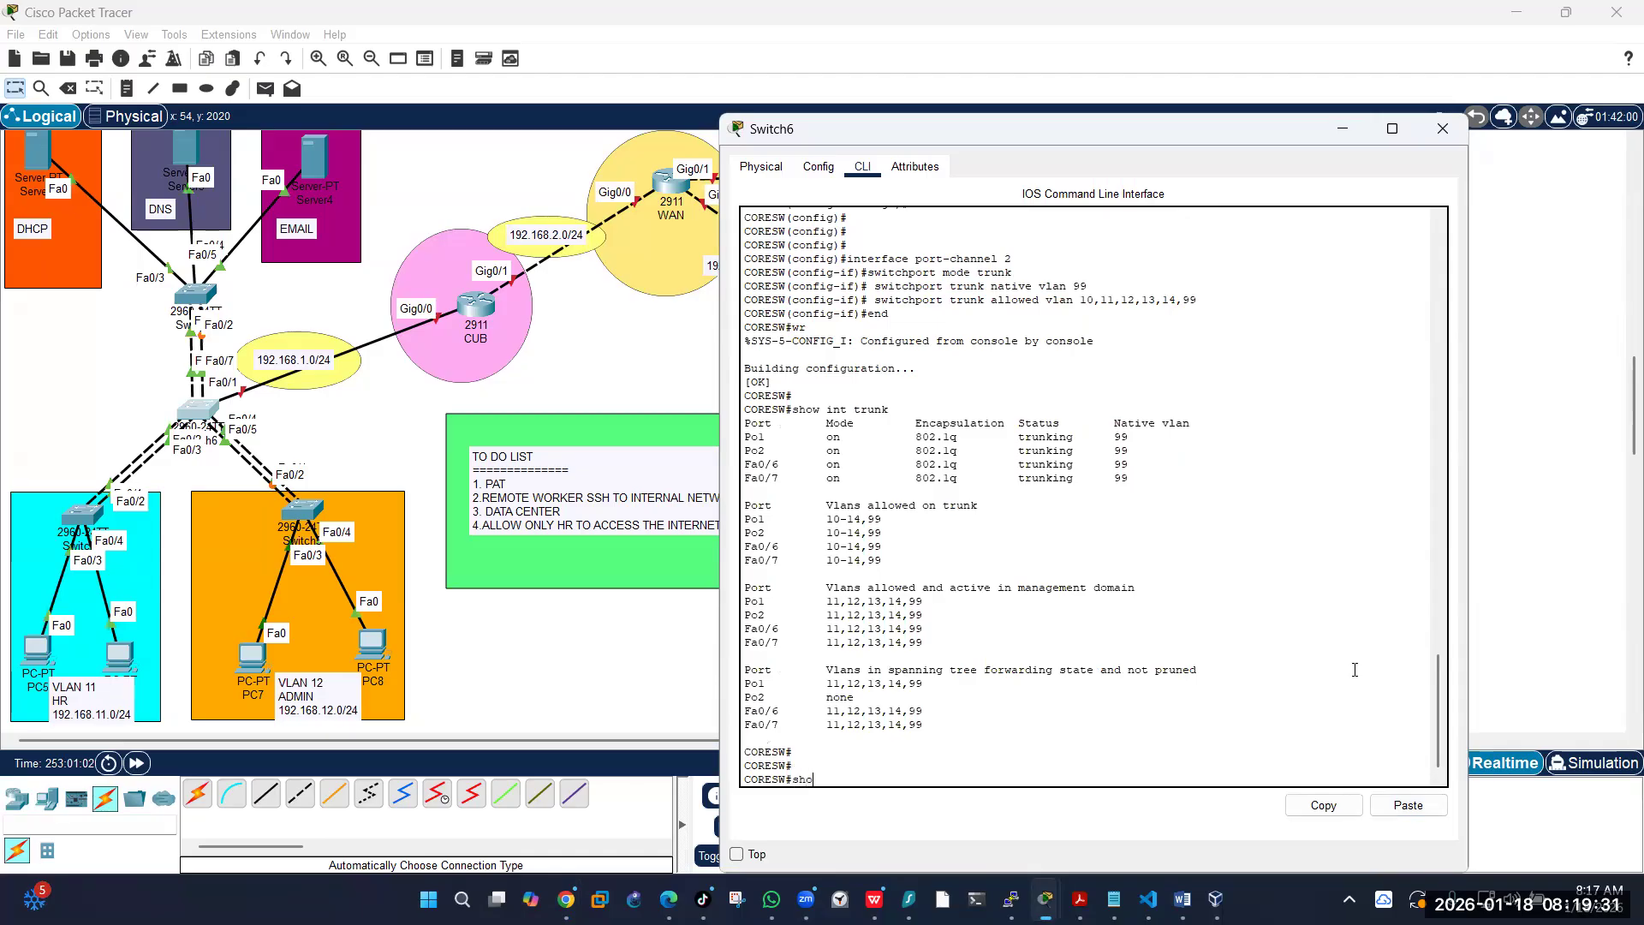
pyautogui.write('w etherchannel summary')
pyautogui.press('Return')
pyautogui.press('Return')
pyautogui.press('Return')
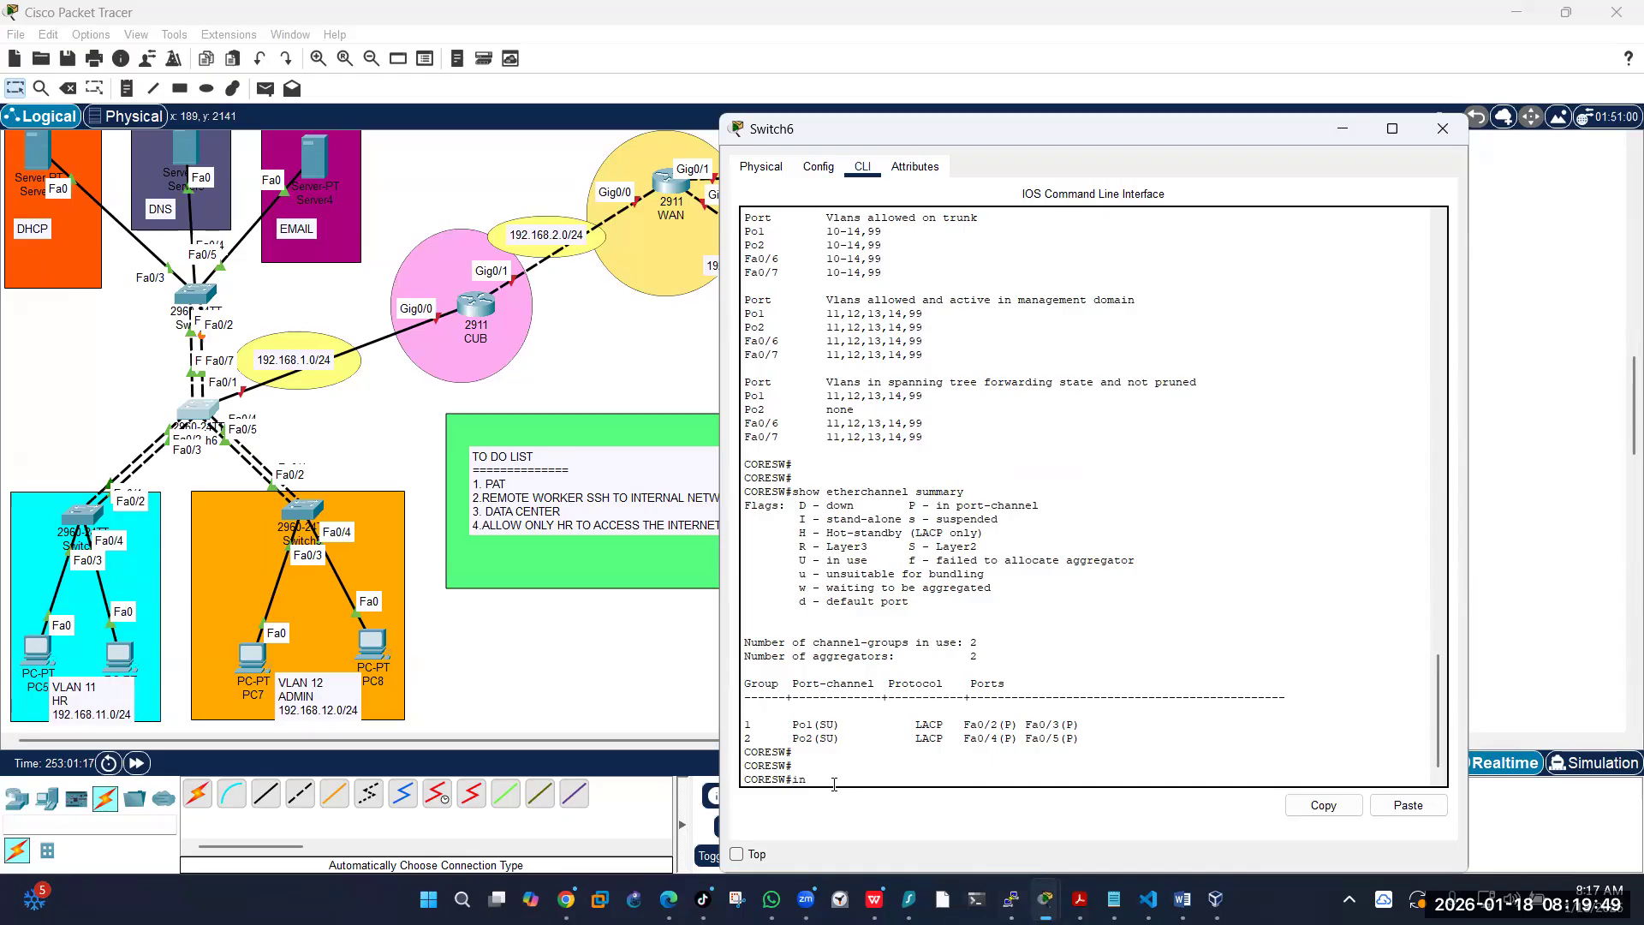
# Step: In Switch6's global configuration, make fa0/6-7 trunks with native VLAN 99 and allowed VLANs 10,11,12,13,14,99, using the pasted commands
pyautogui.write('config t')
pyautogui.press('Return')
pyautogui.write('int range ')
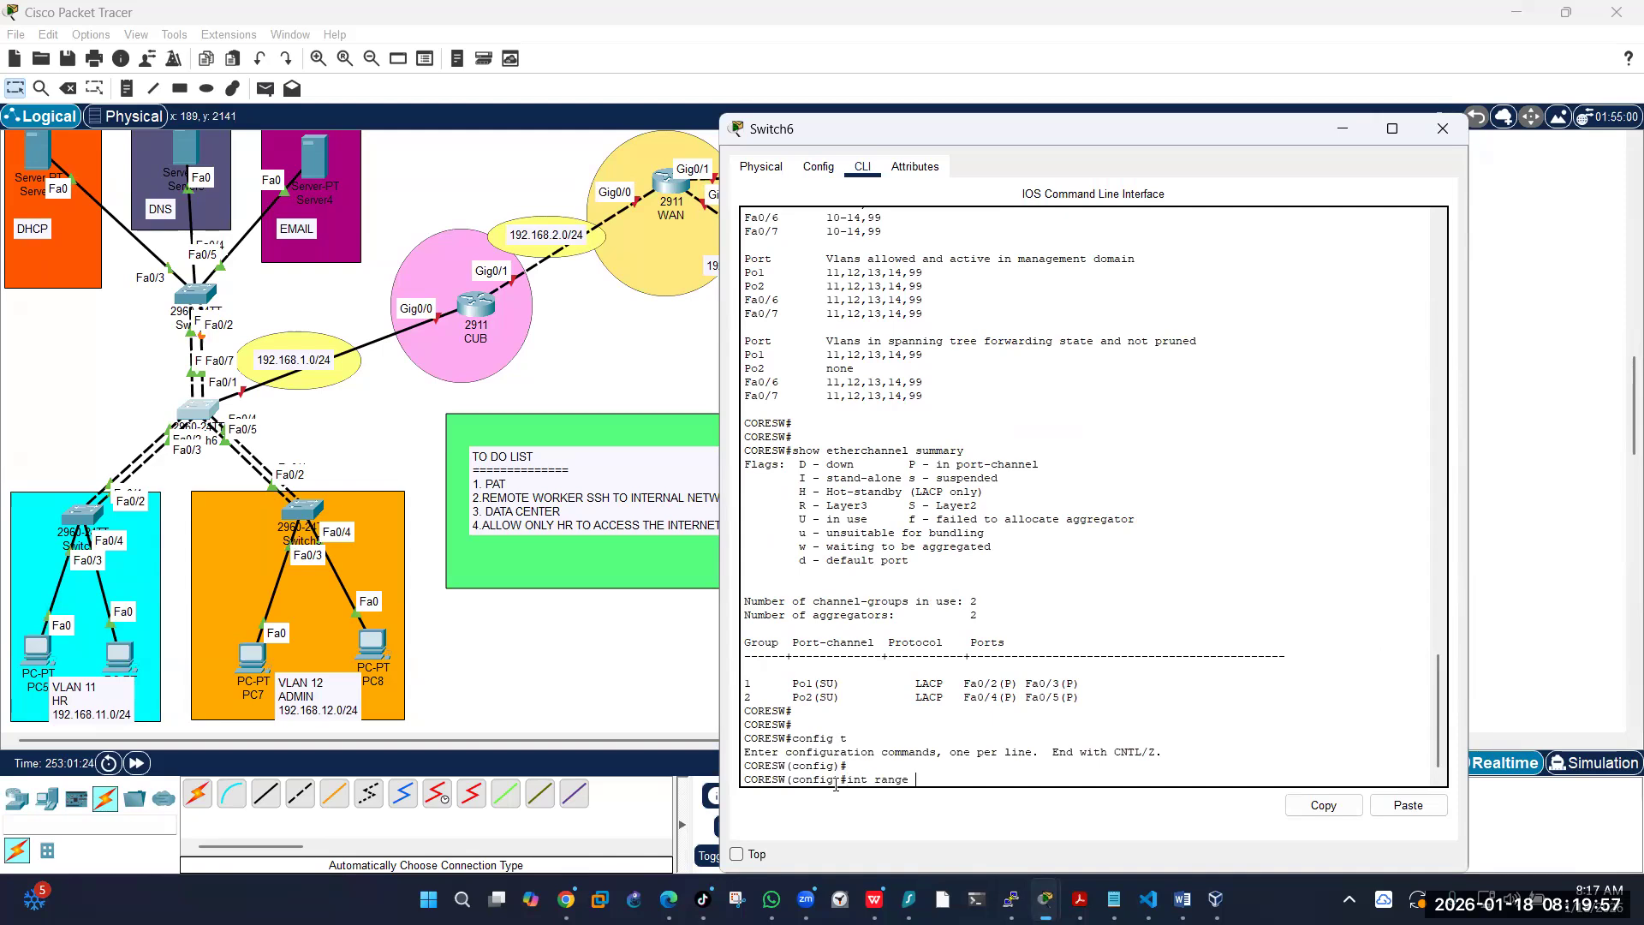
pyautogui.write('fa0/6-7')
pyautogui.press('Return')
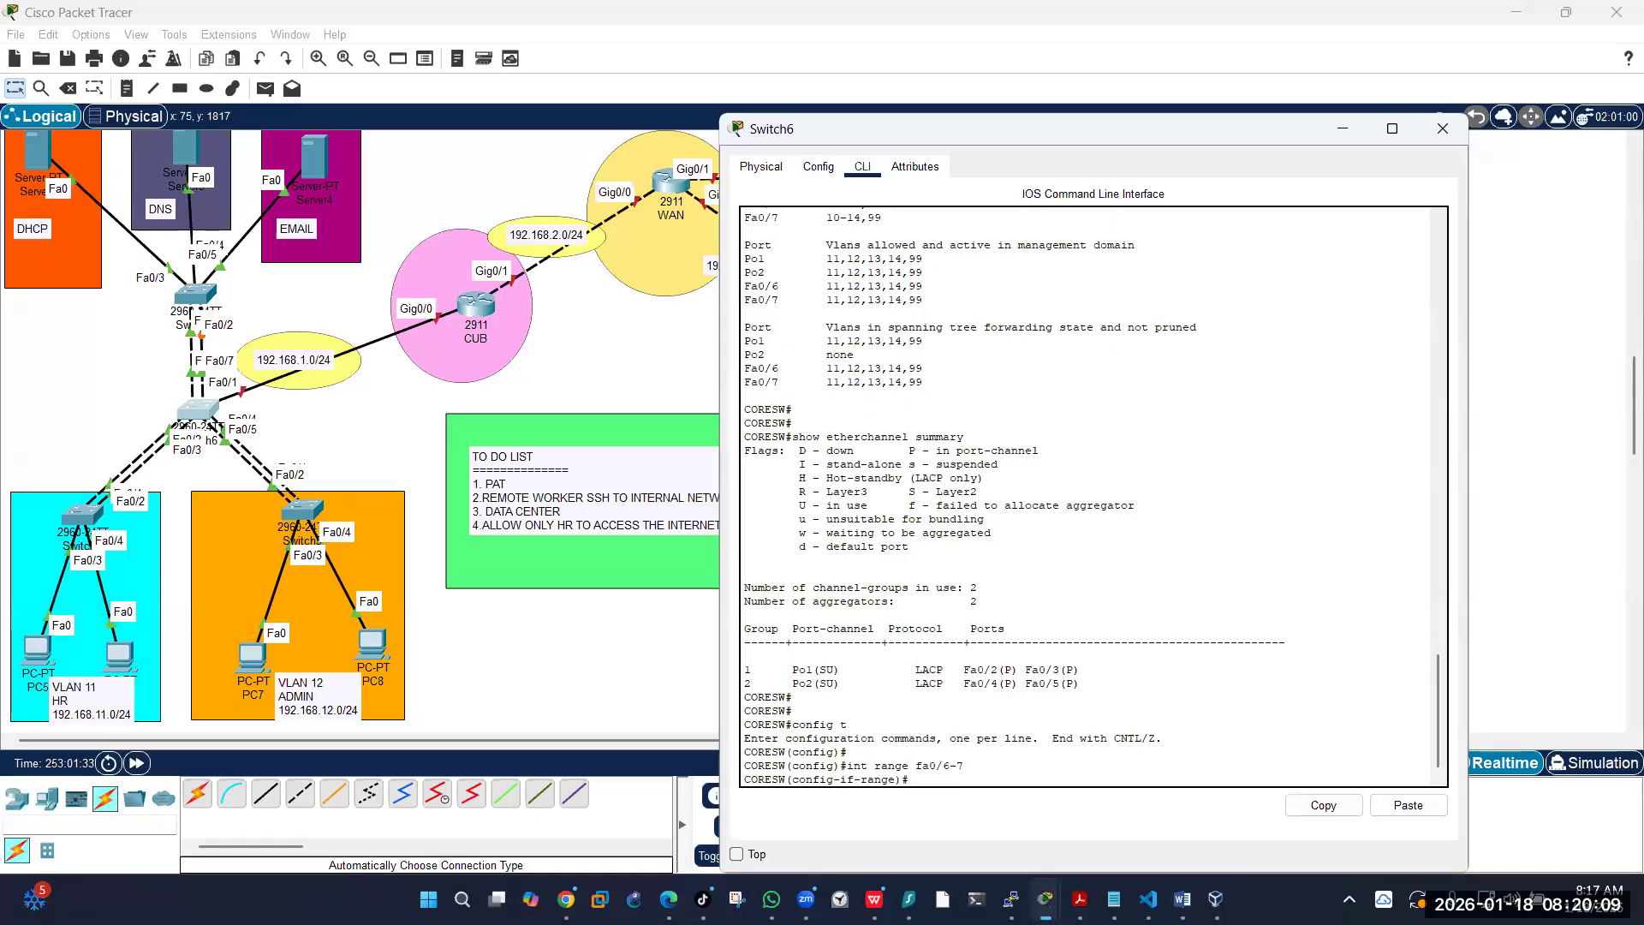
pyautogui.hotkey('alt', 'Tab')
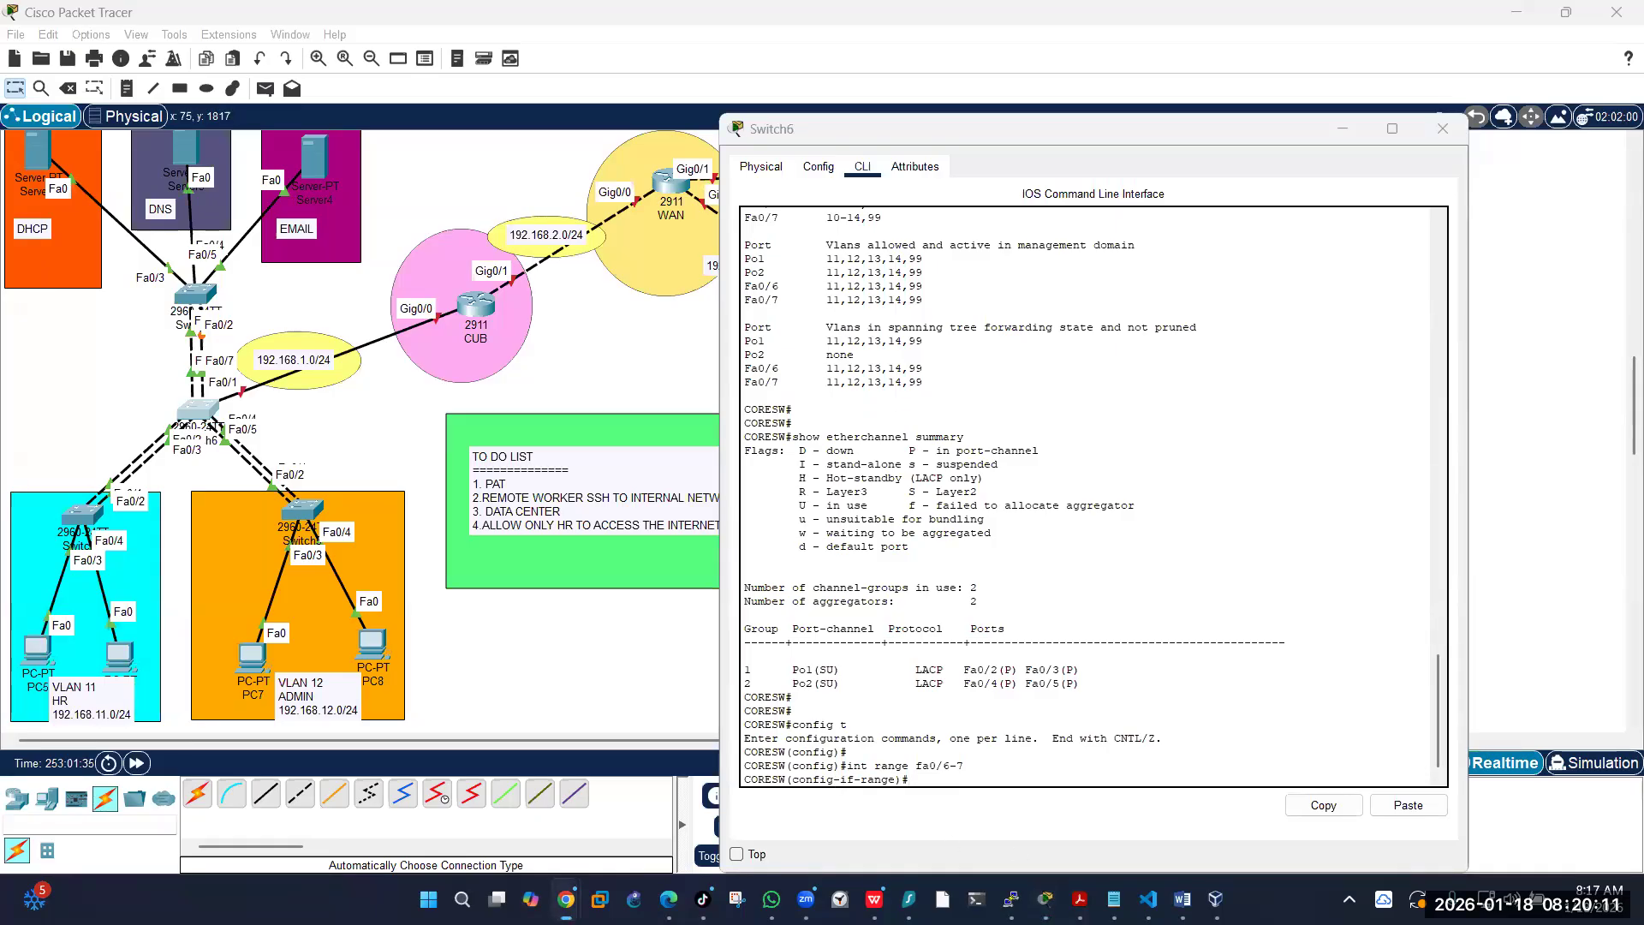
pyautogui.click(977, 781)
pyautogui.click(1401, 808)
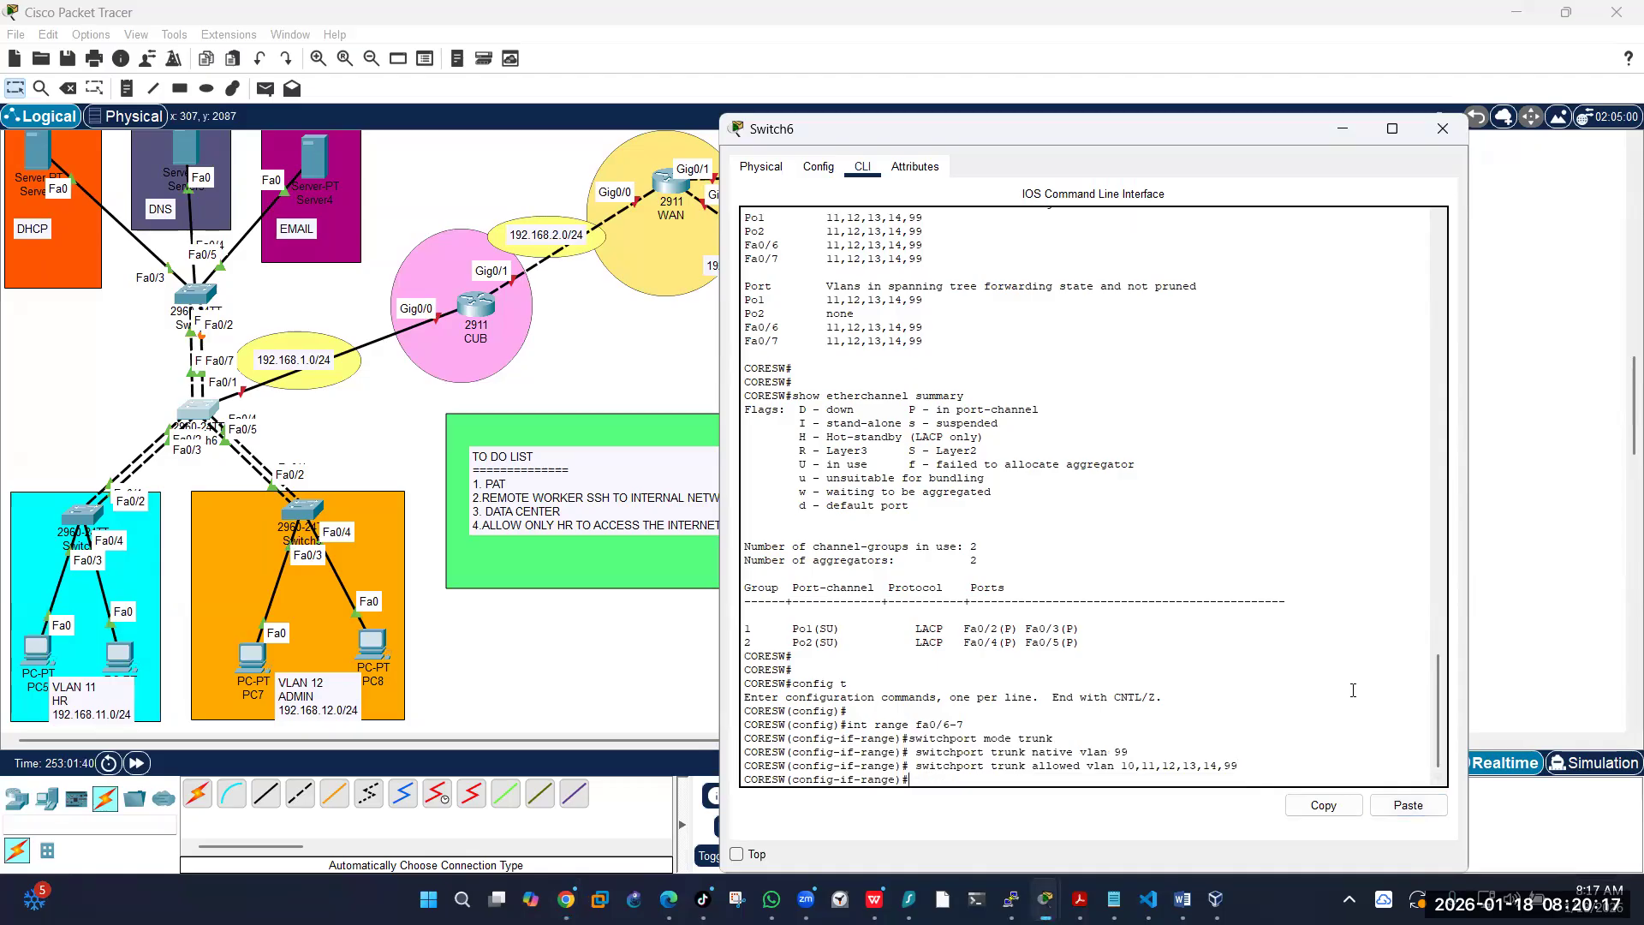
# Step: Assign Switch6's fa0/6-7 to channel-group 3 mode active and return to global configuration
pyautogui.write('channel-group 3 mode active')
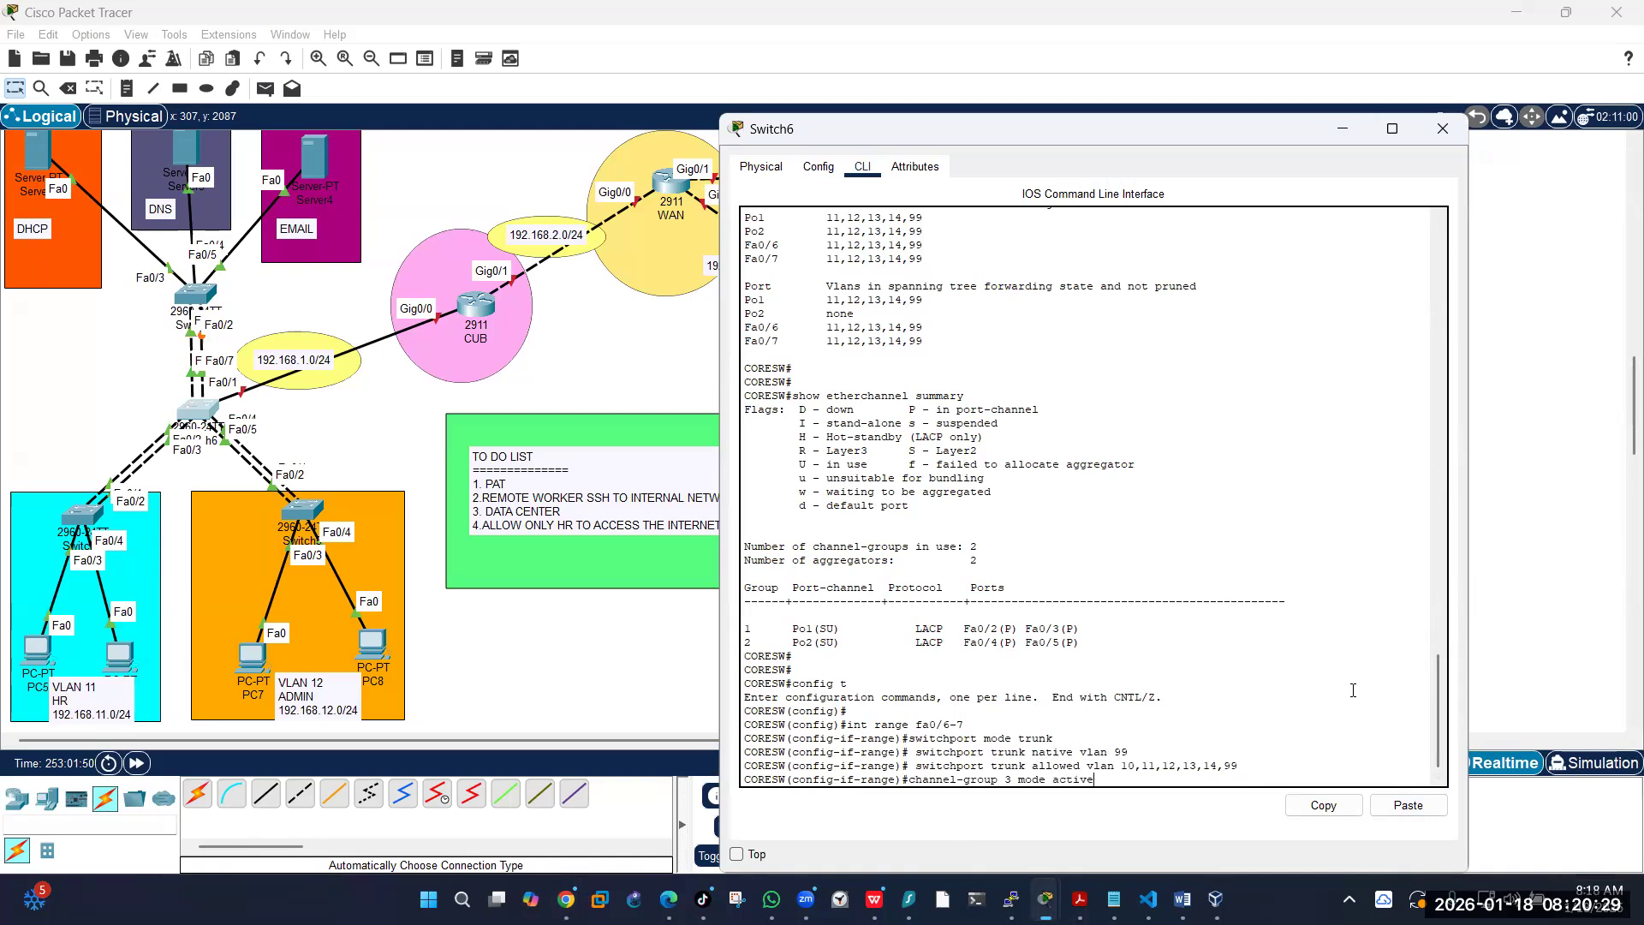
pyautogui.press('Return')
pyautogui.write('ex')
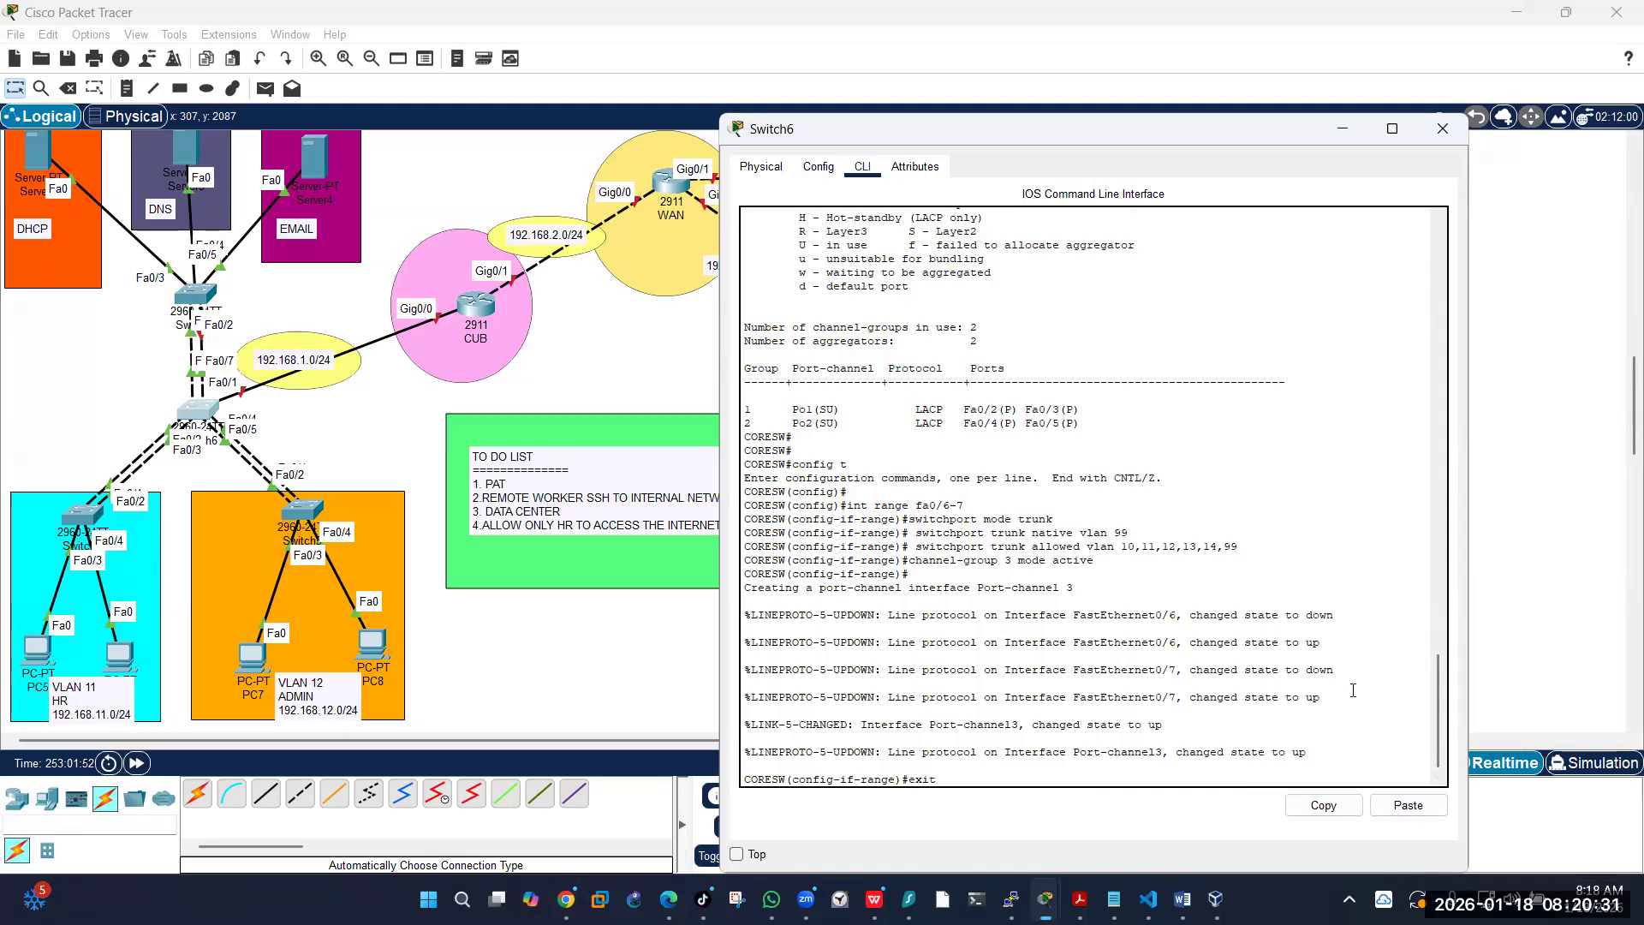
pyautogui.write('it')
pyautogui.press('Return')
pyautogui.press('Return')
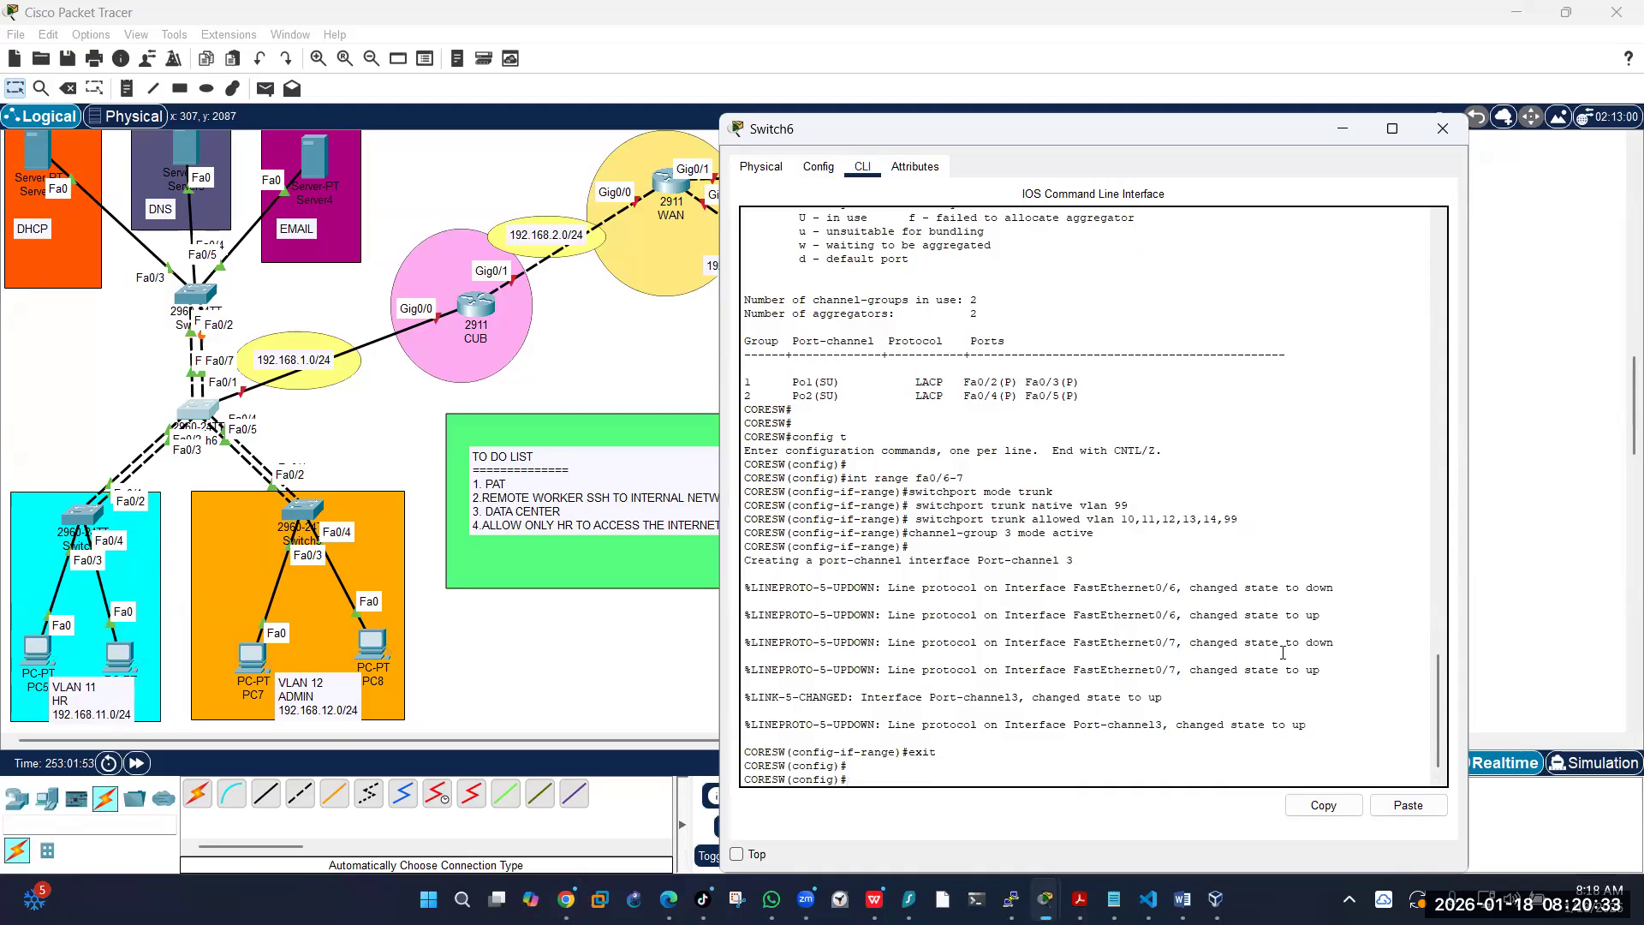
# Step: Configure port-channel 3 on Switch6 as a trunk with native VLAN 99 and allowed VLANs 10,11,12,13,14,99, and save the configuration
pyautogui.write('interface port-channel 3')
pyautogui.press('Return')
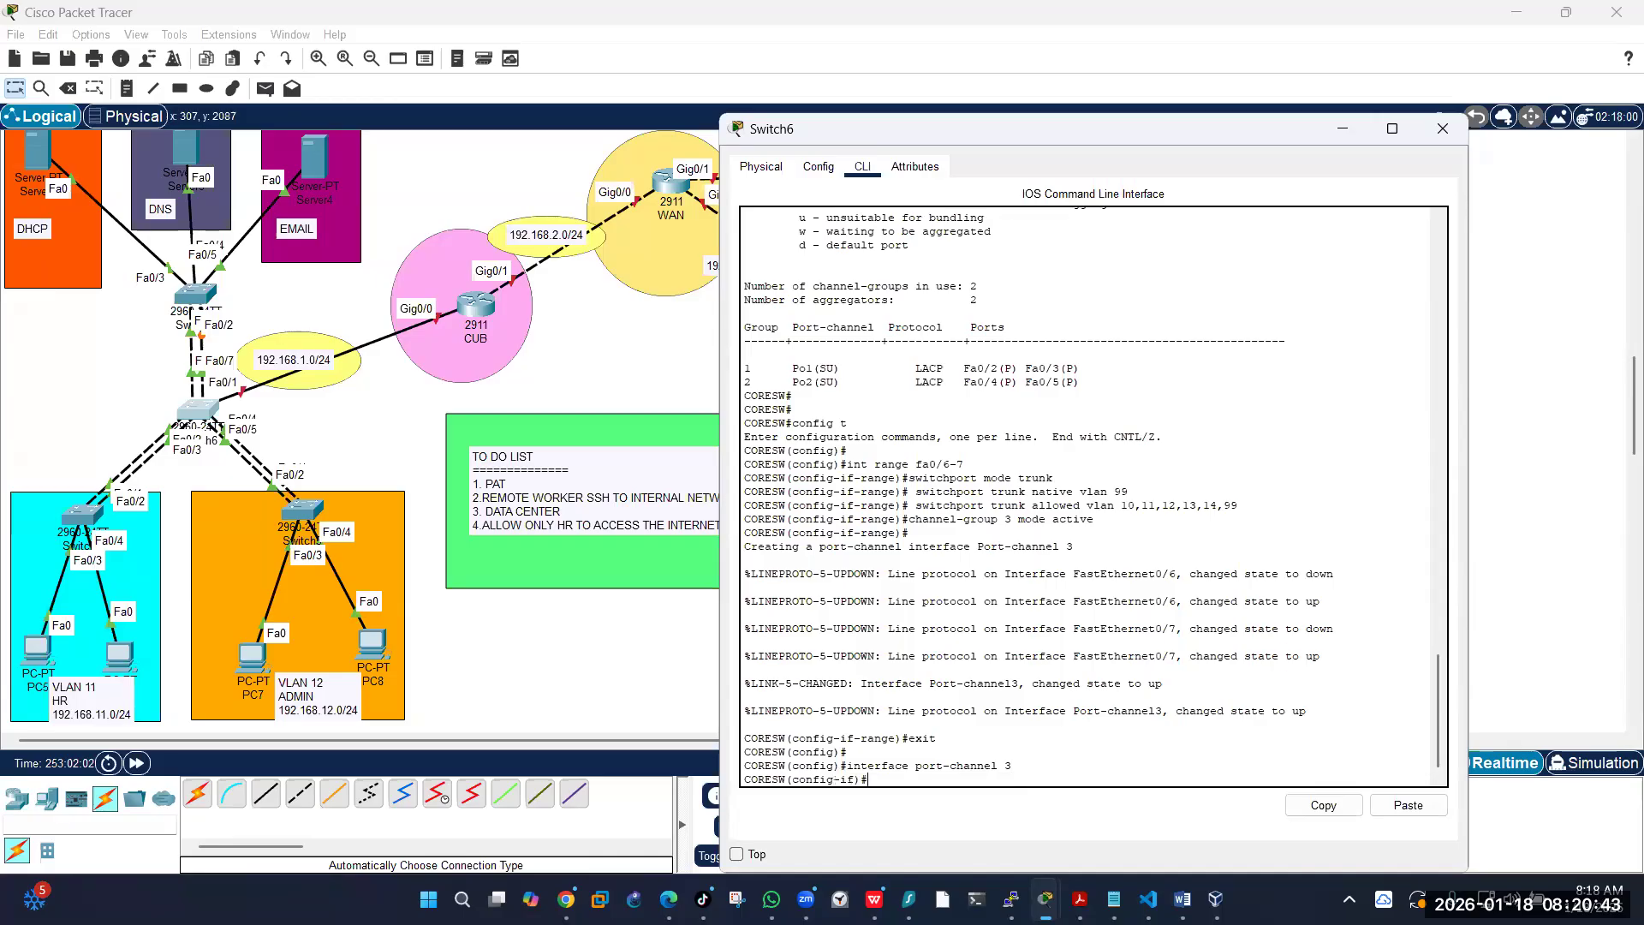
pyautogui.hotkey('alt', 'Tab')
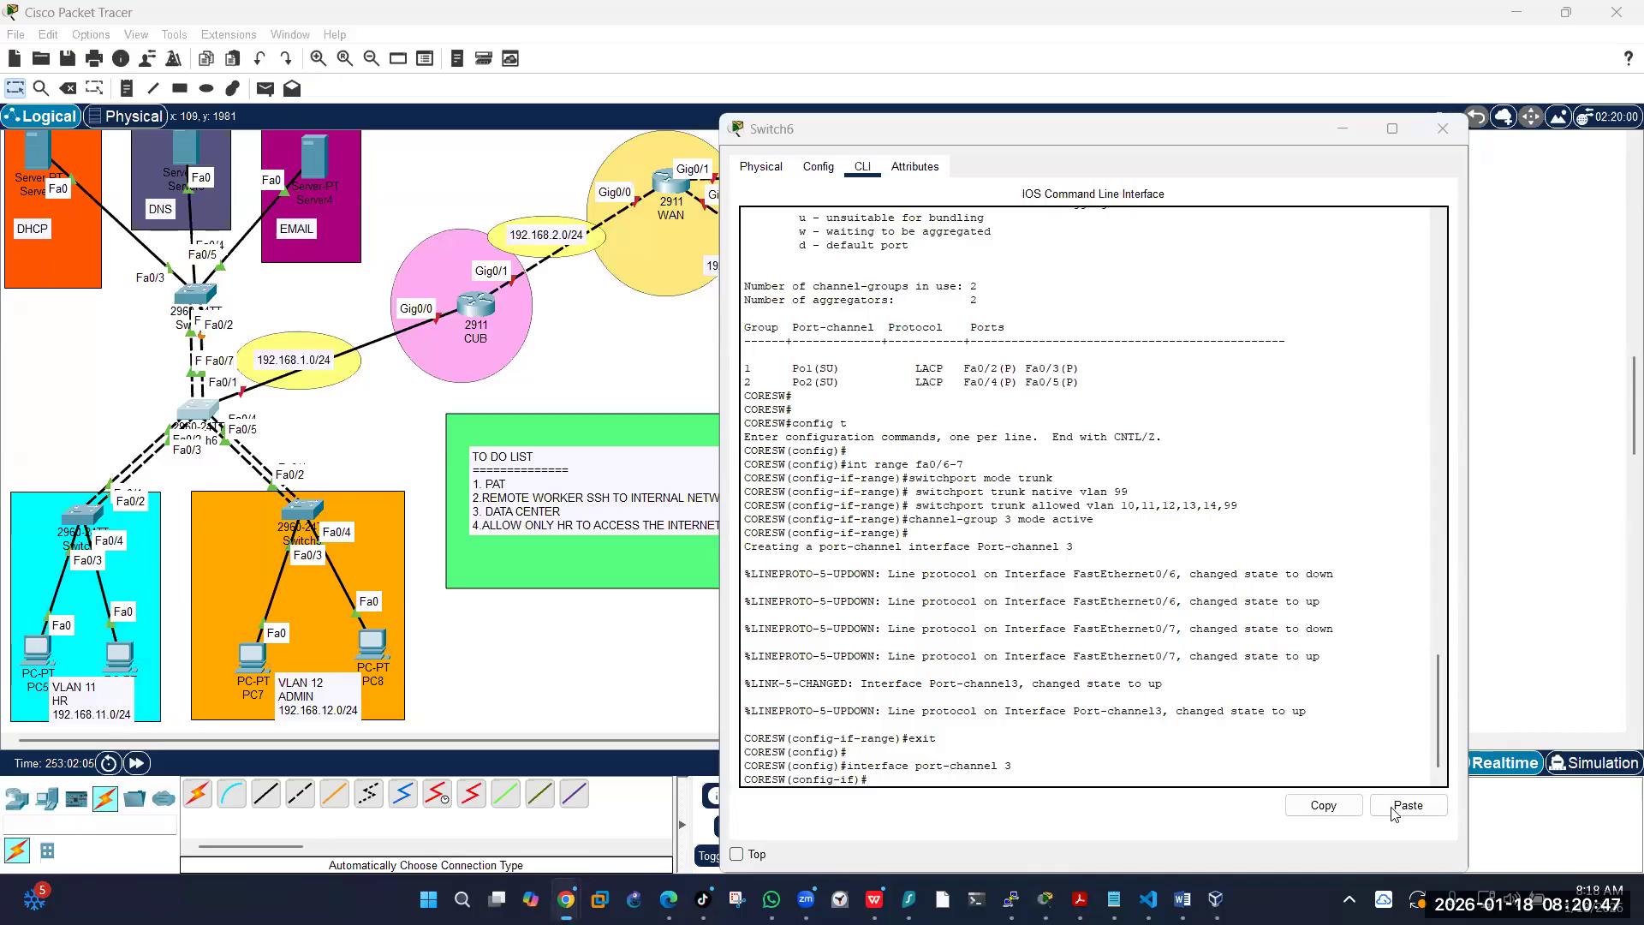
pyautogui.click(948, 780)
pyautogui.click(1409, 805)
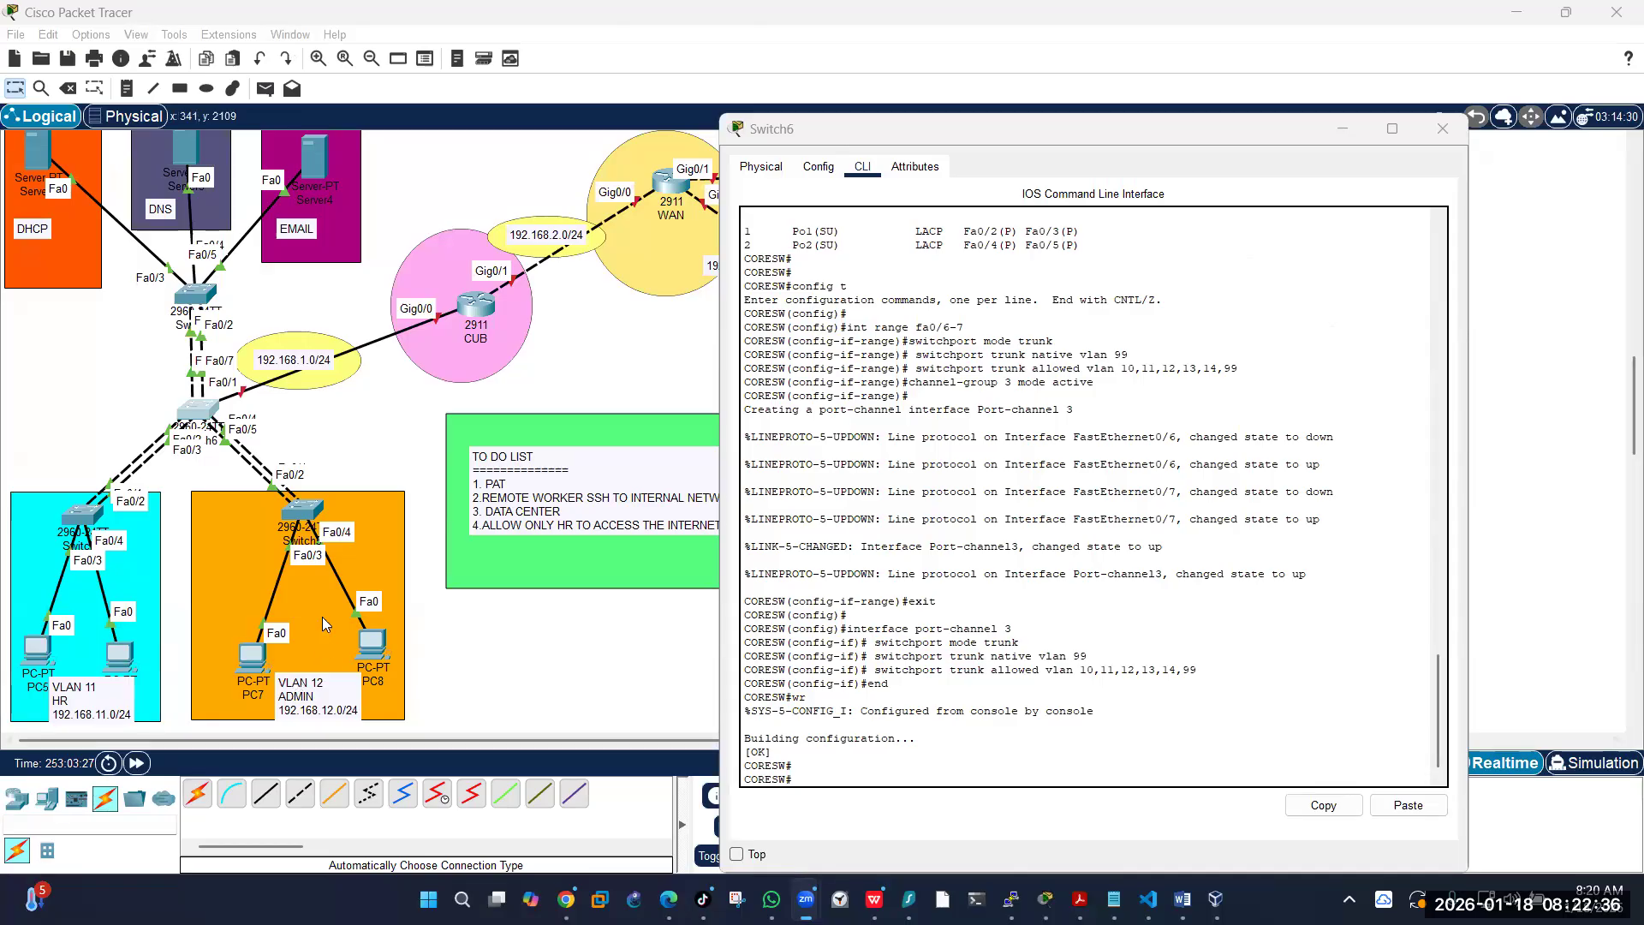
# Step: Open the CUB router's command line, decline the initial configuration dialog, and enter global configuration mode with config t
pyautogui.click(465, 316)
pyautogui.click(616, 362)
pyautogui.click(486, 305)
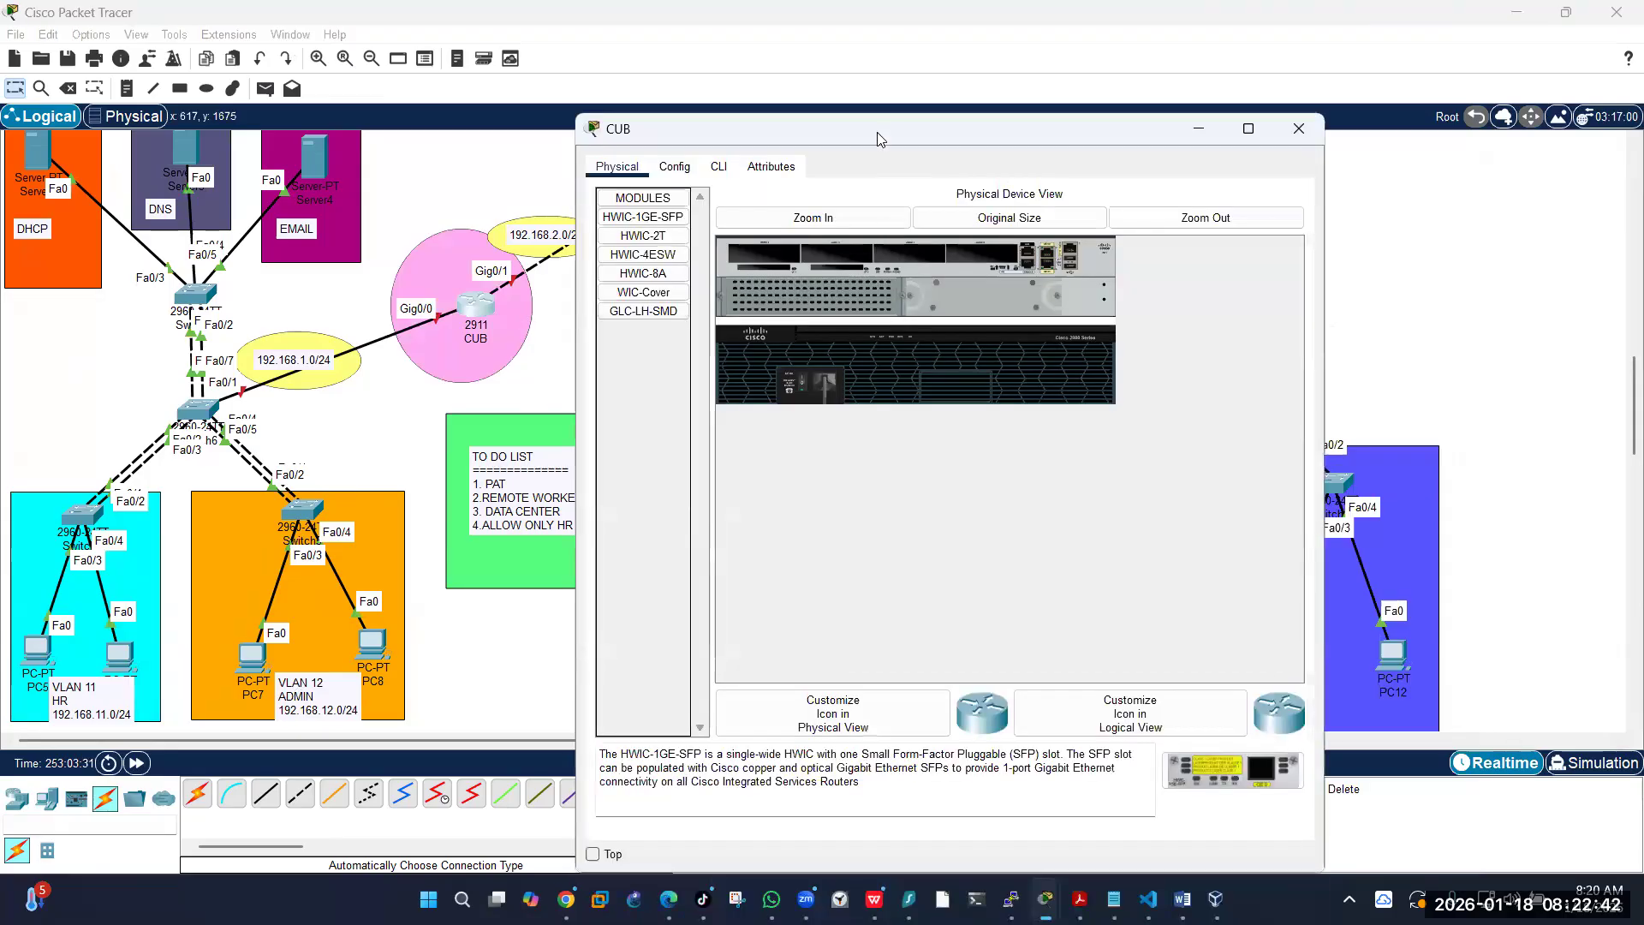
pyautogui.moveTo(887, 131); pyautogui.dragTo(1026, 85)
pyautogui.click(857, 120)
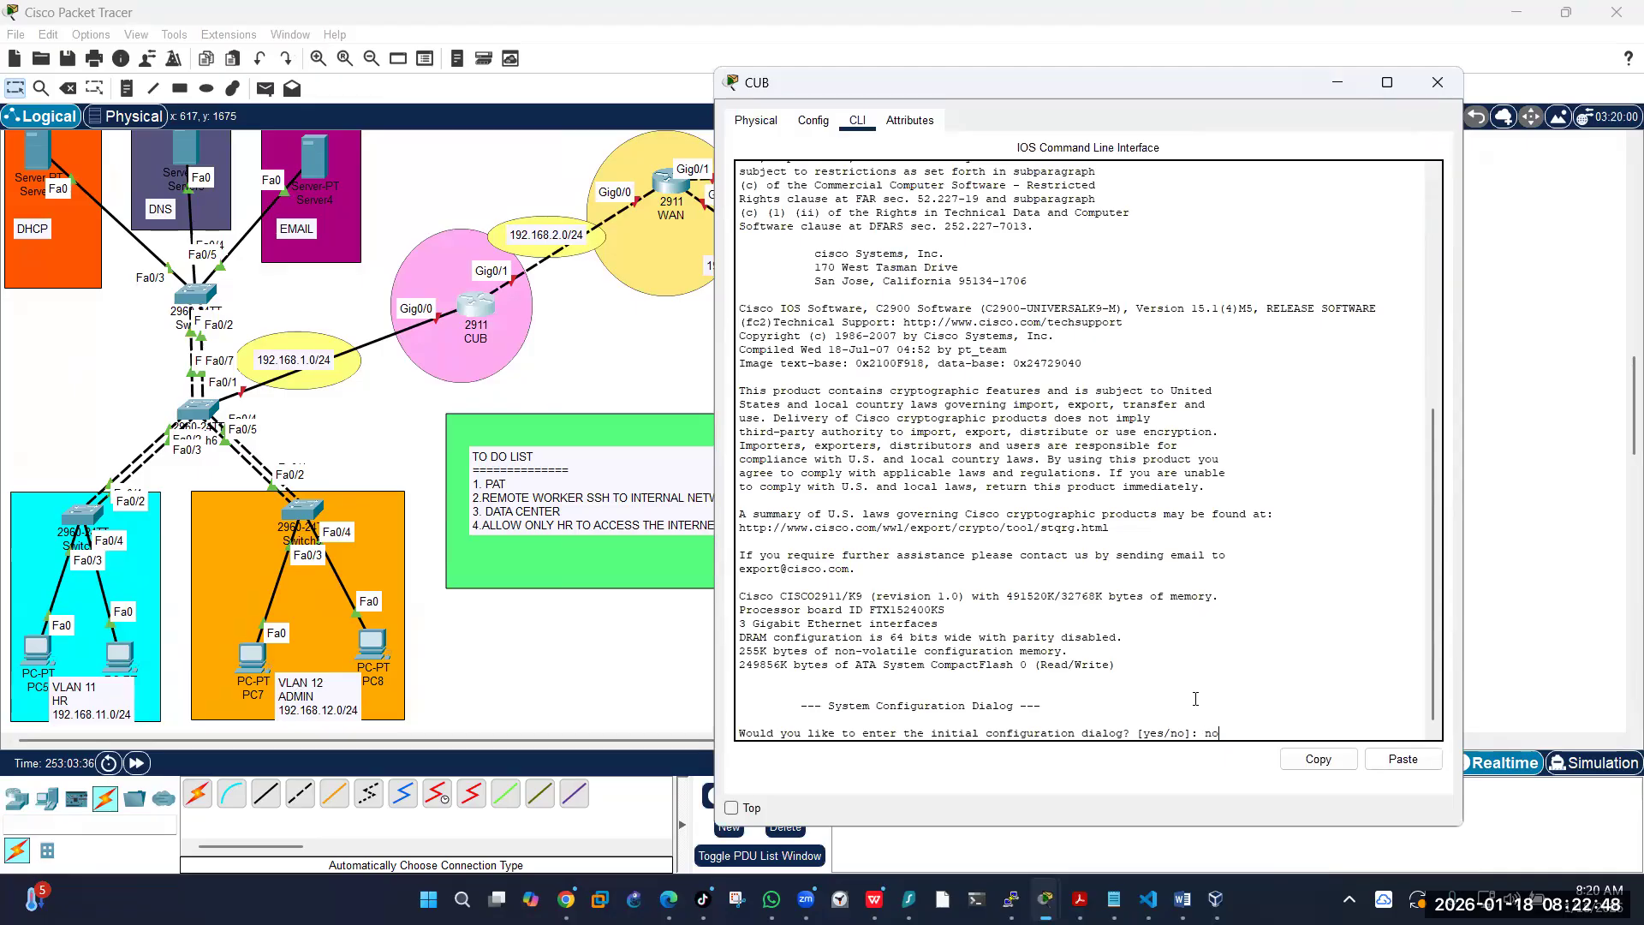
pyautogui.write('no')
pyautogui.press('Return')
pyautogui.press('Return')
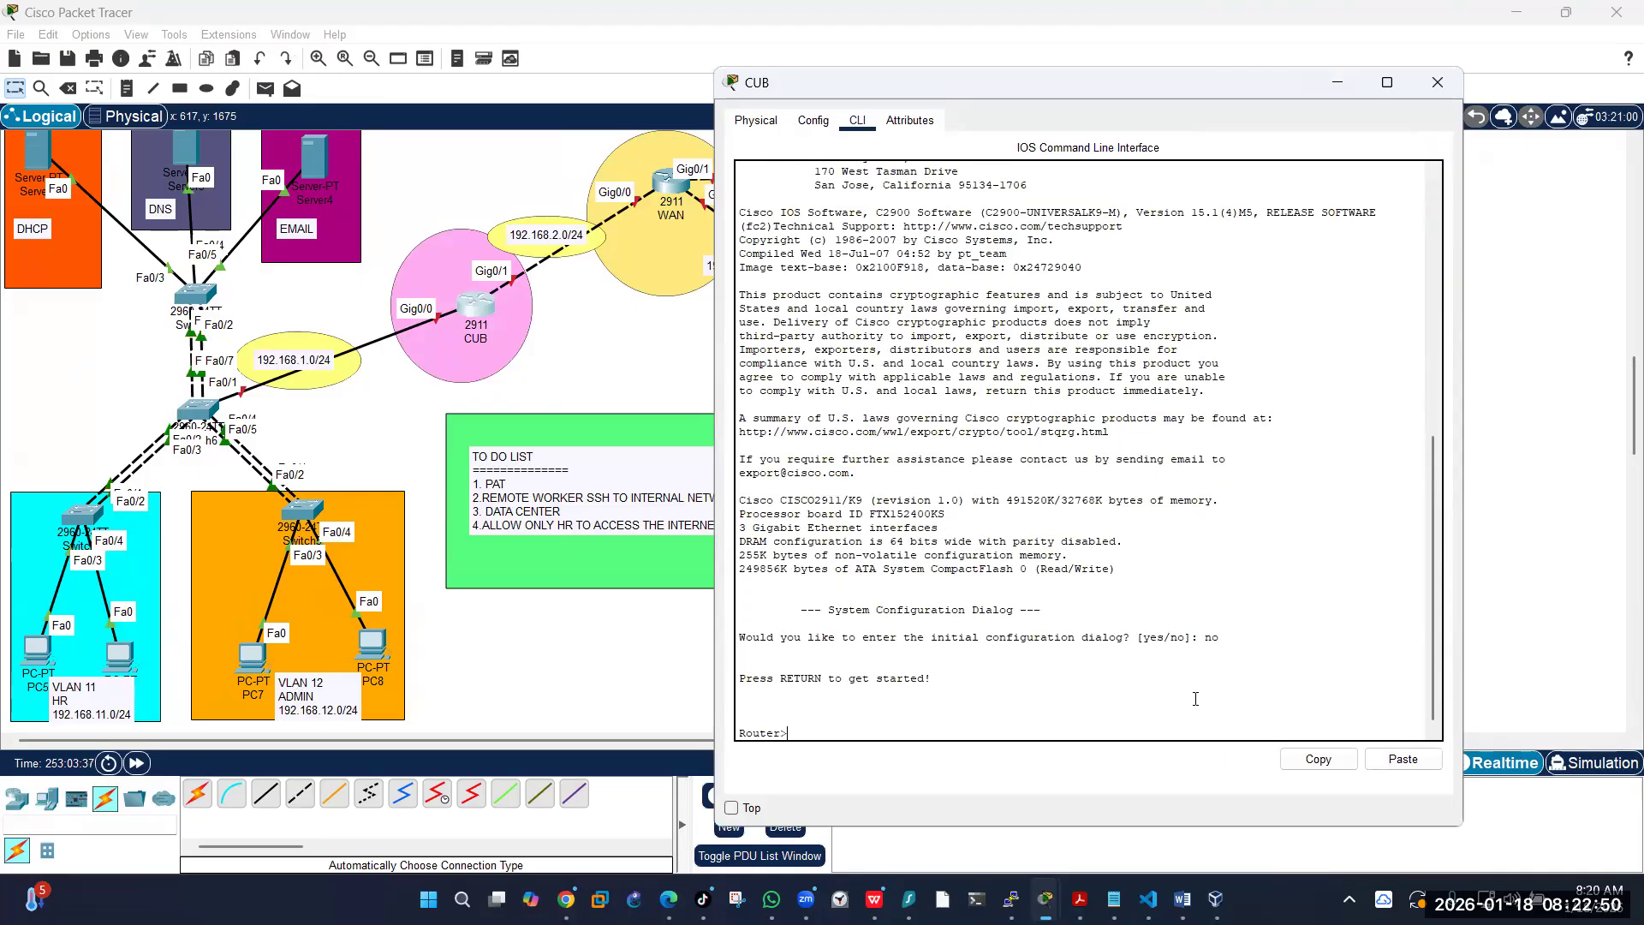
pyautogui.write('en')
pyautogui.press('Return')
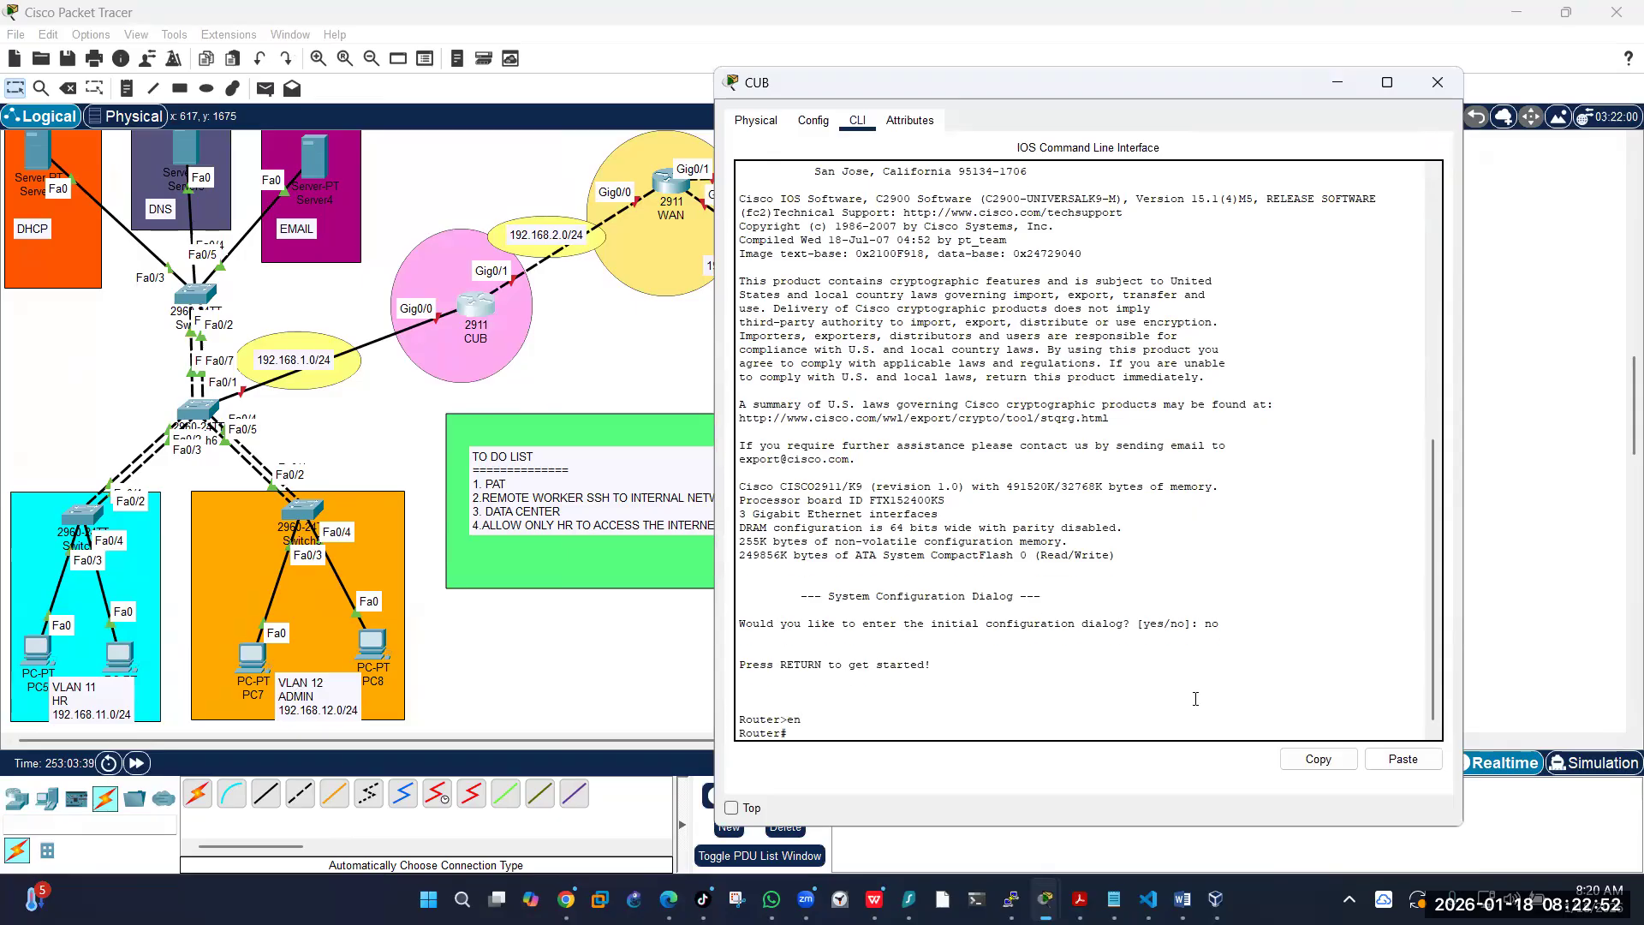
pyautogui.write('config t')
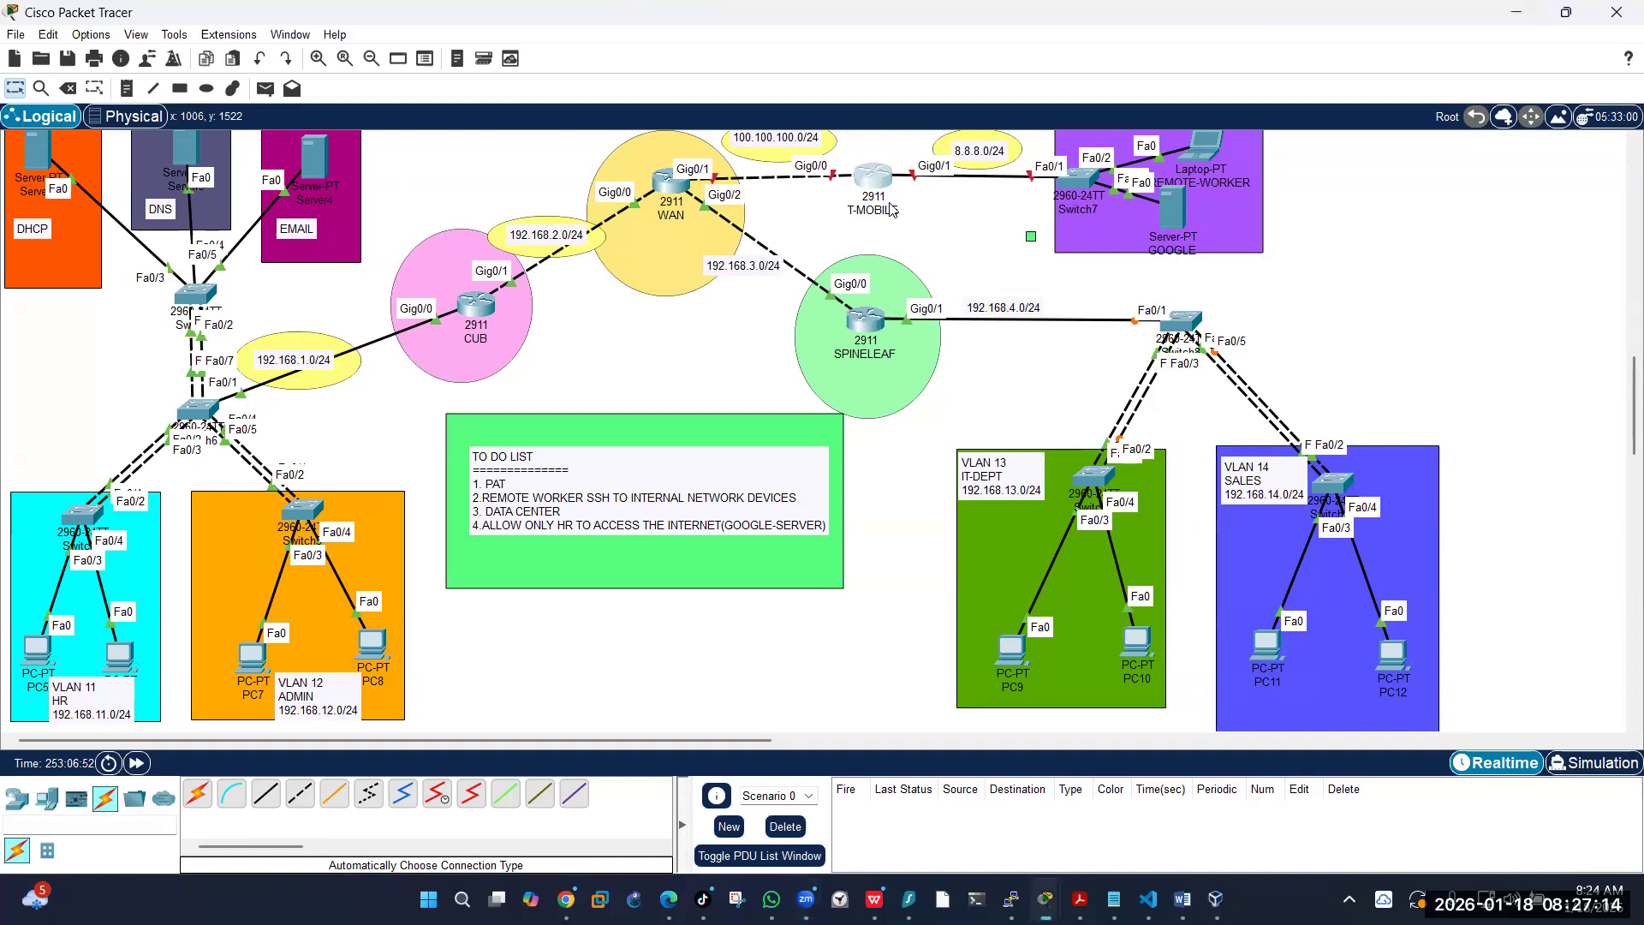
# Step: Open the T-MOBILE router's command line, decline the initial configuration dialog, and enter global configuration mode
pyautogui.click(874, 177)
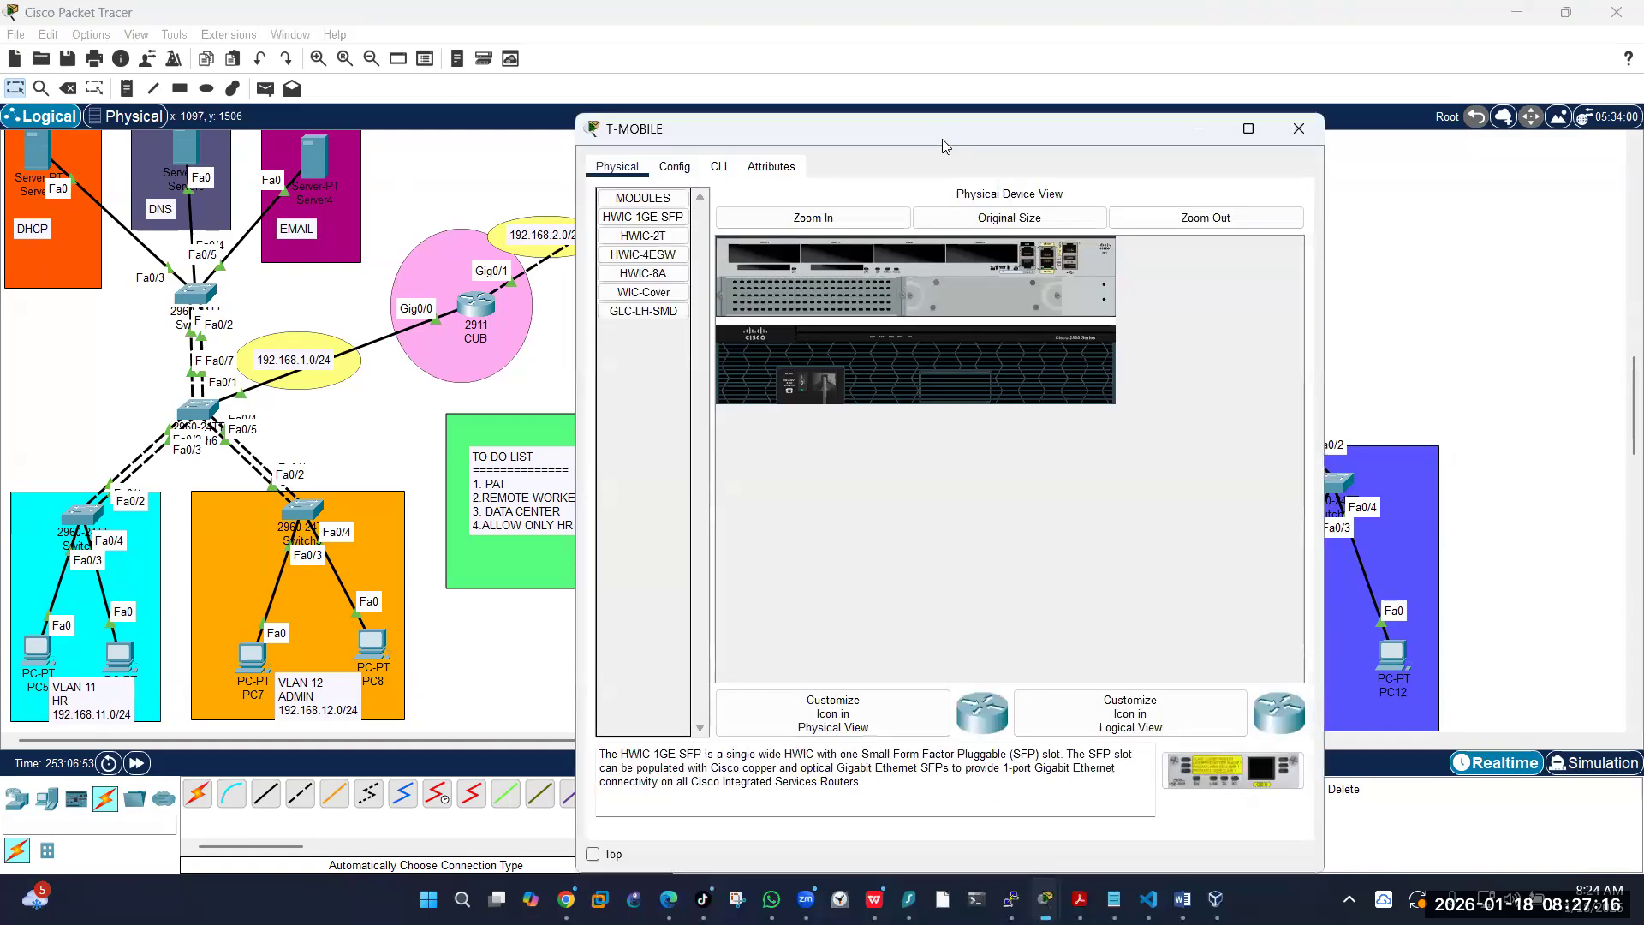
pyautogui.moveTo(944, 146); pyautogui.dragTo(1079, 269)
pyautogui.click(855, 291)
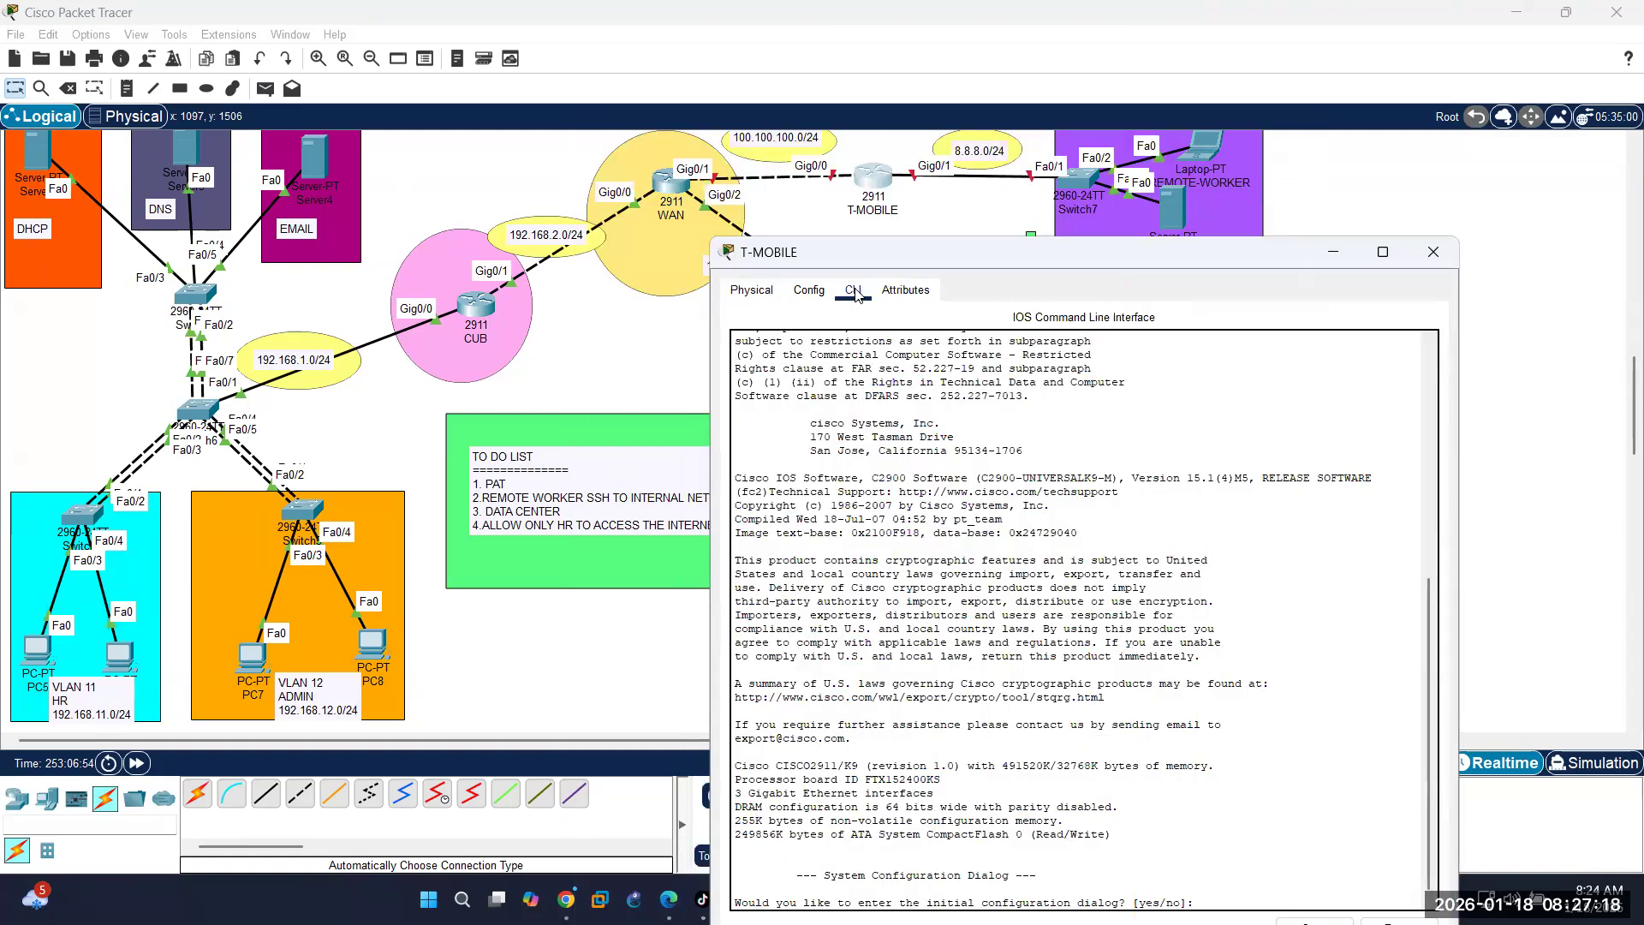
pyautogui.write('no')
pyautogui.press('Return')
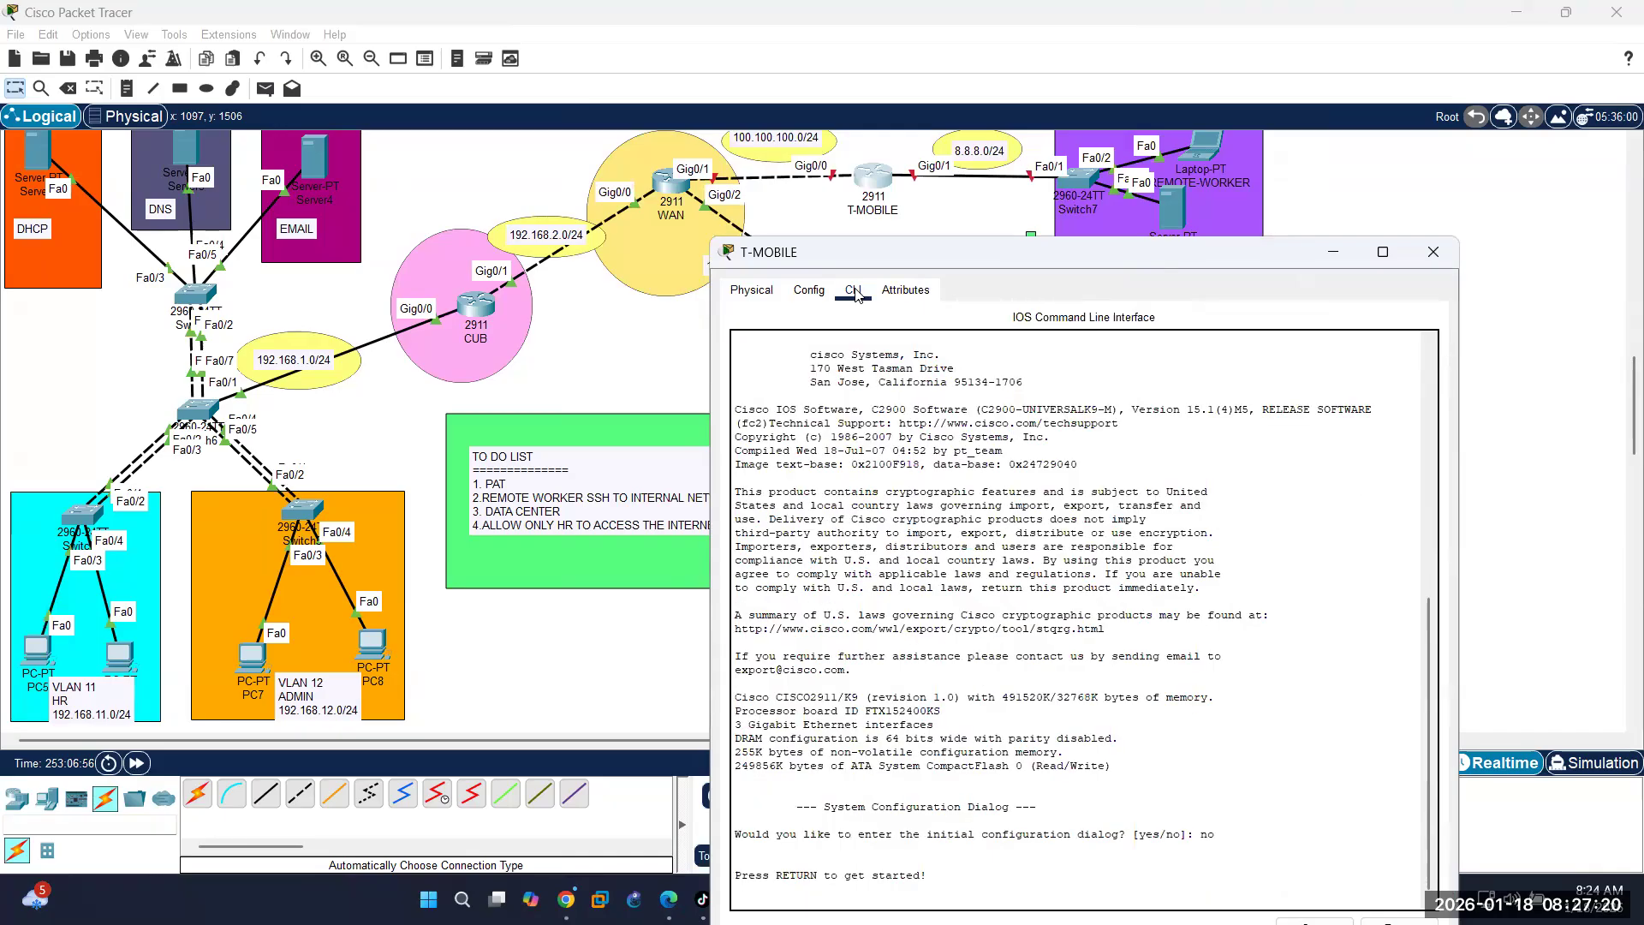
pyautogui.press('Return')
pyautogui.write('en')
pyautogui.press('Return')
pyautogui.write('config t')
pyautogui.press('Return')
pyautogui.press('Return')
# Step: Give T-MOBILE's gig0/0 the IP address 100.100.100.2 255.255.255.0, enable the interface with no shut, and return to global configuration
pyautogui.write('int gig0/0')
pyautogui.press('Return')
pyautogui.write('ip ad')
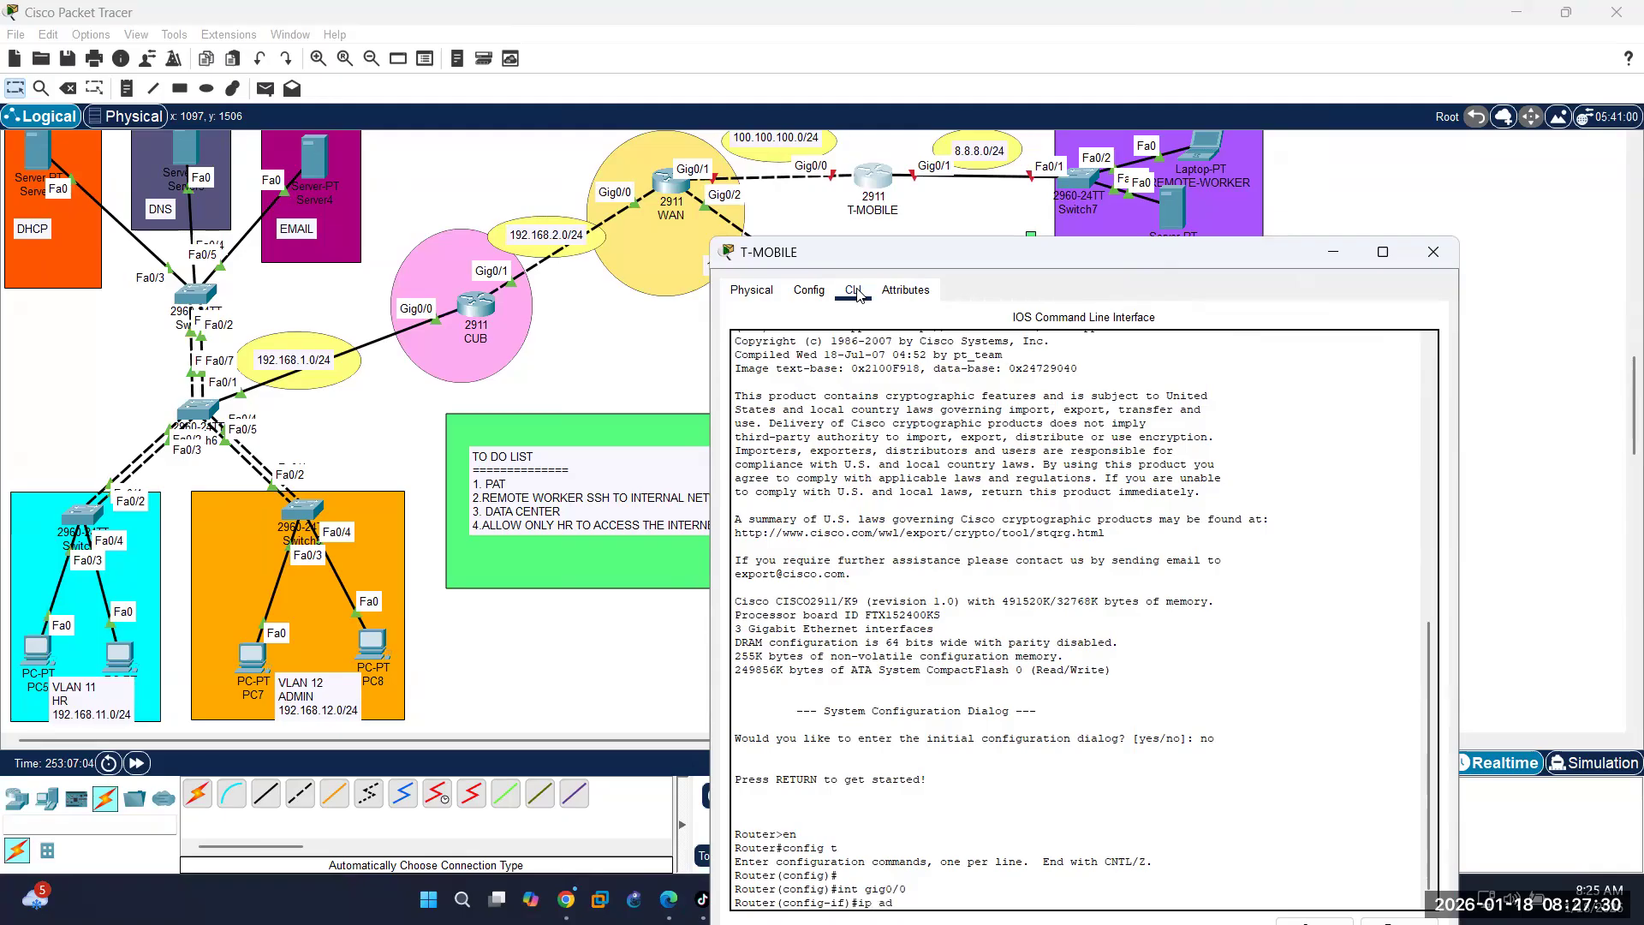
pyautogui.write('d 100.100.100.2 255.255.255.0')
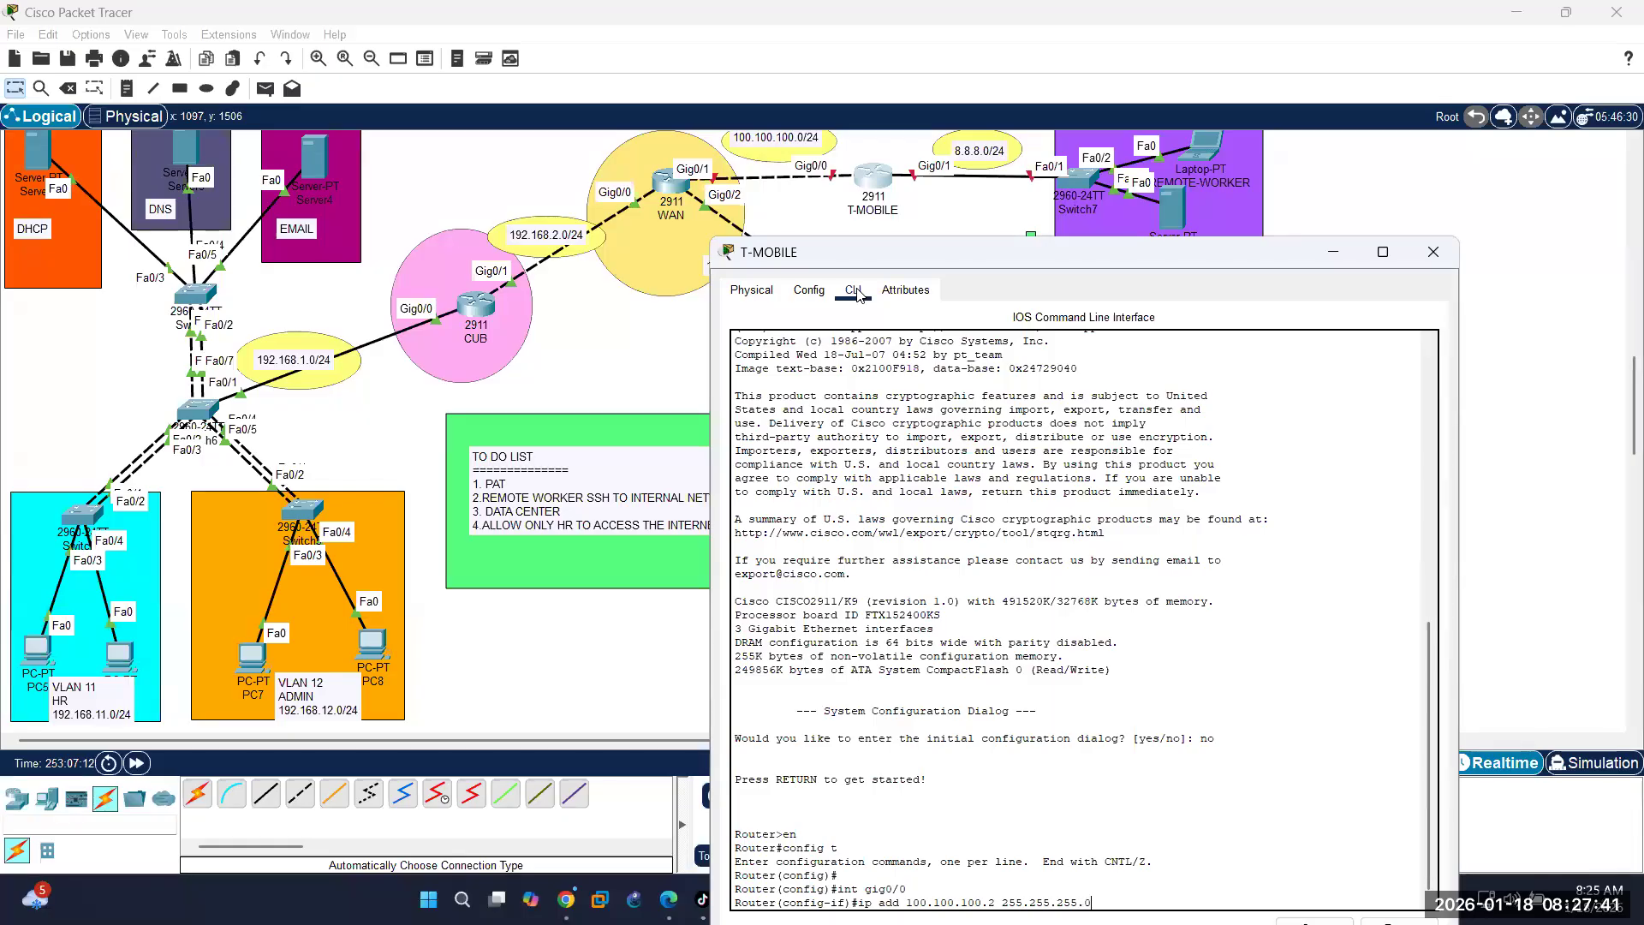
pyautogui.press('Return')
pyautogui.write('nfig-if)#no shut')
pyautogui.press('Return')
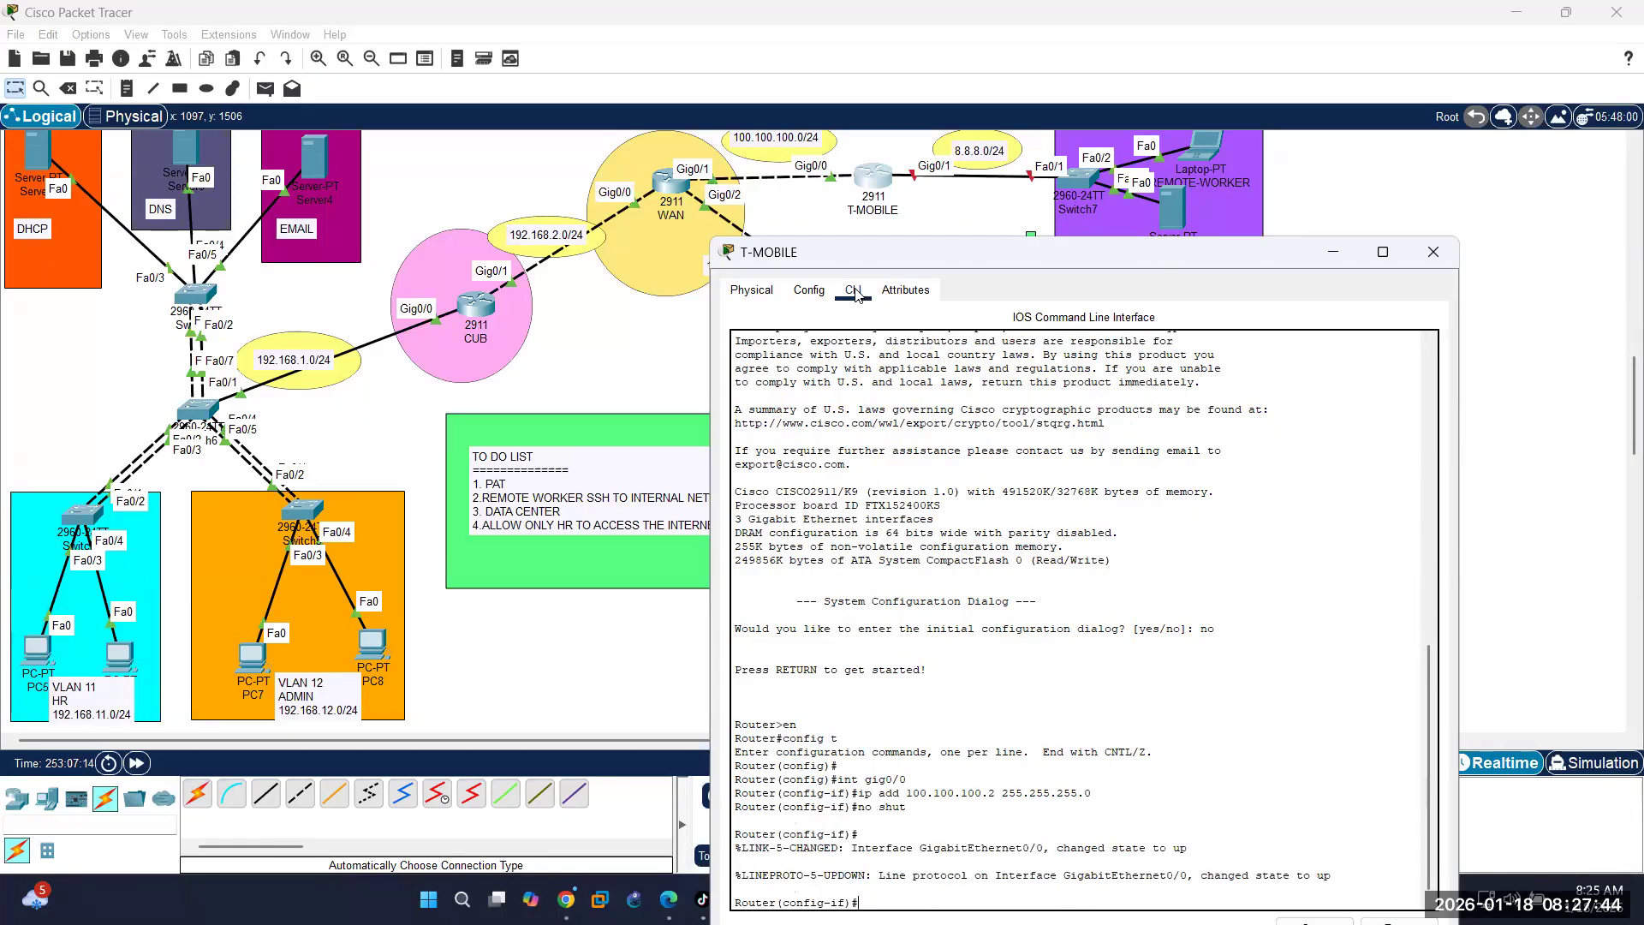
pyautogui.write('exit')
pyautogui.press('Return')
pyautogui.press('Return')
pyautogui.press('Return')
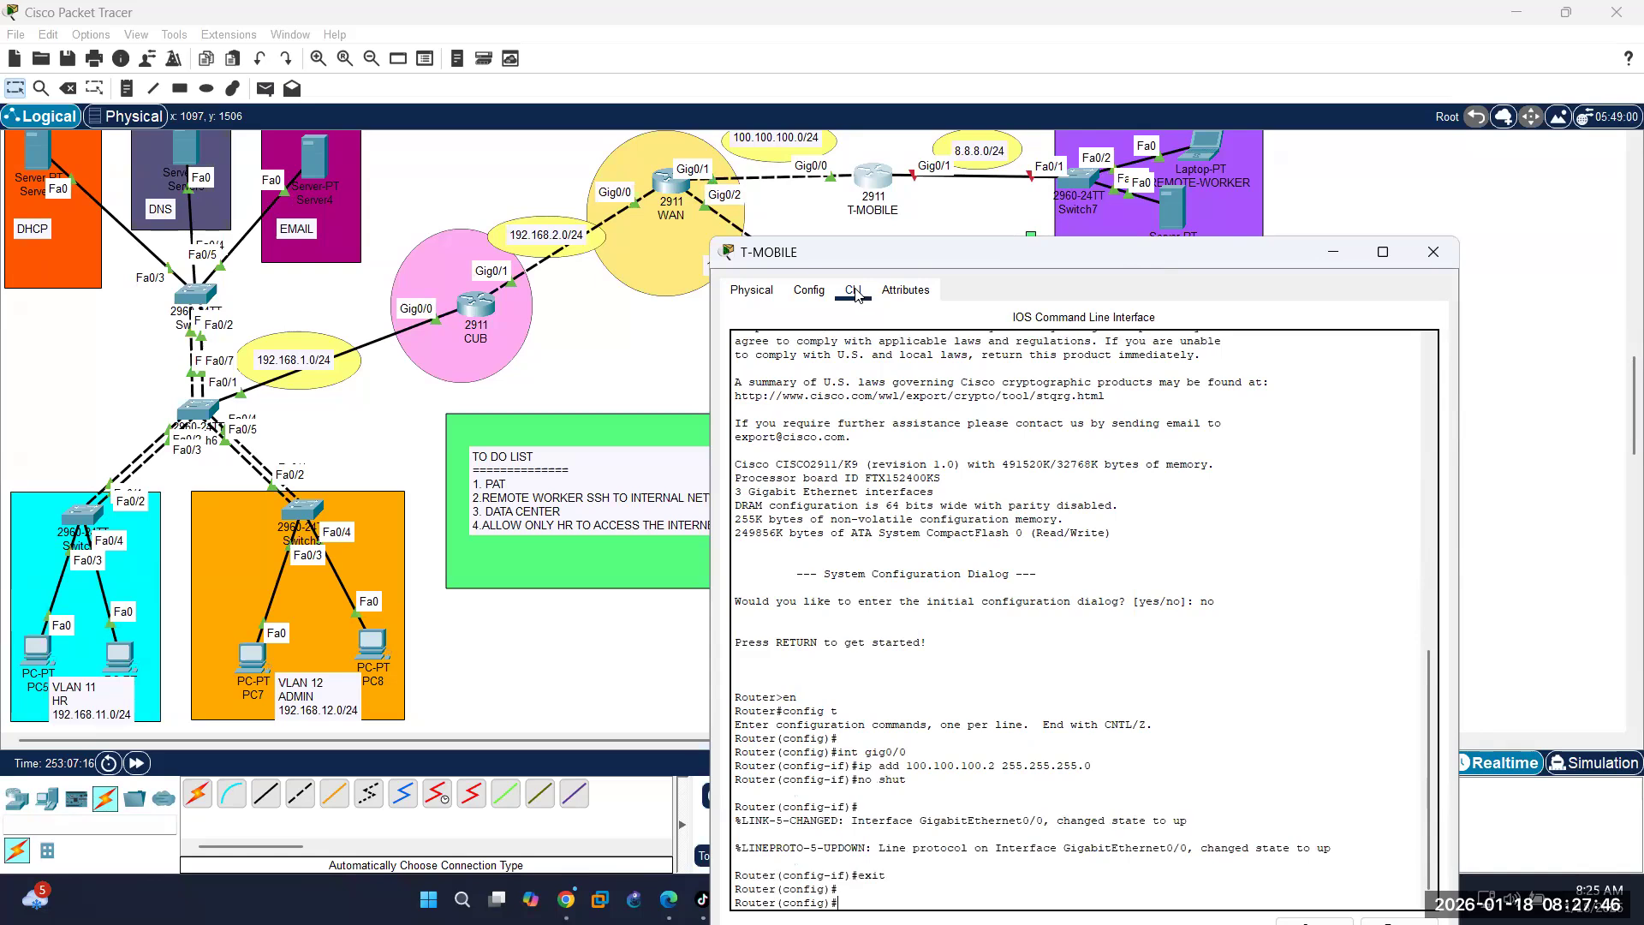
# Step: Give T-MOBILE's gig0/1 the IP address 8.8.8.1 255.255.255.0 and enable the interface with no shut
pyautogui.press('Up')
pyautogui.press('Up')
pyautogui.press('Up')
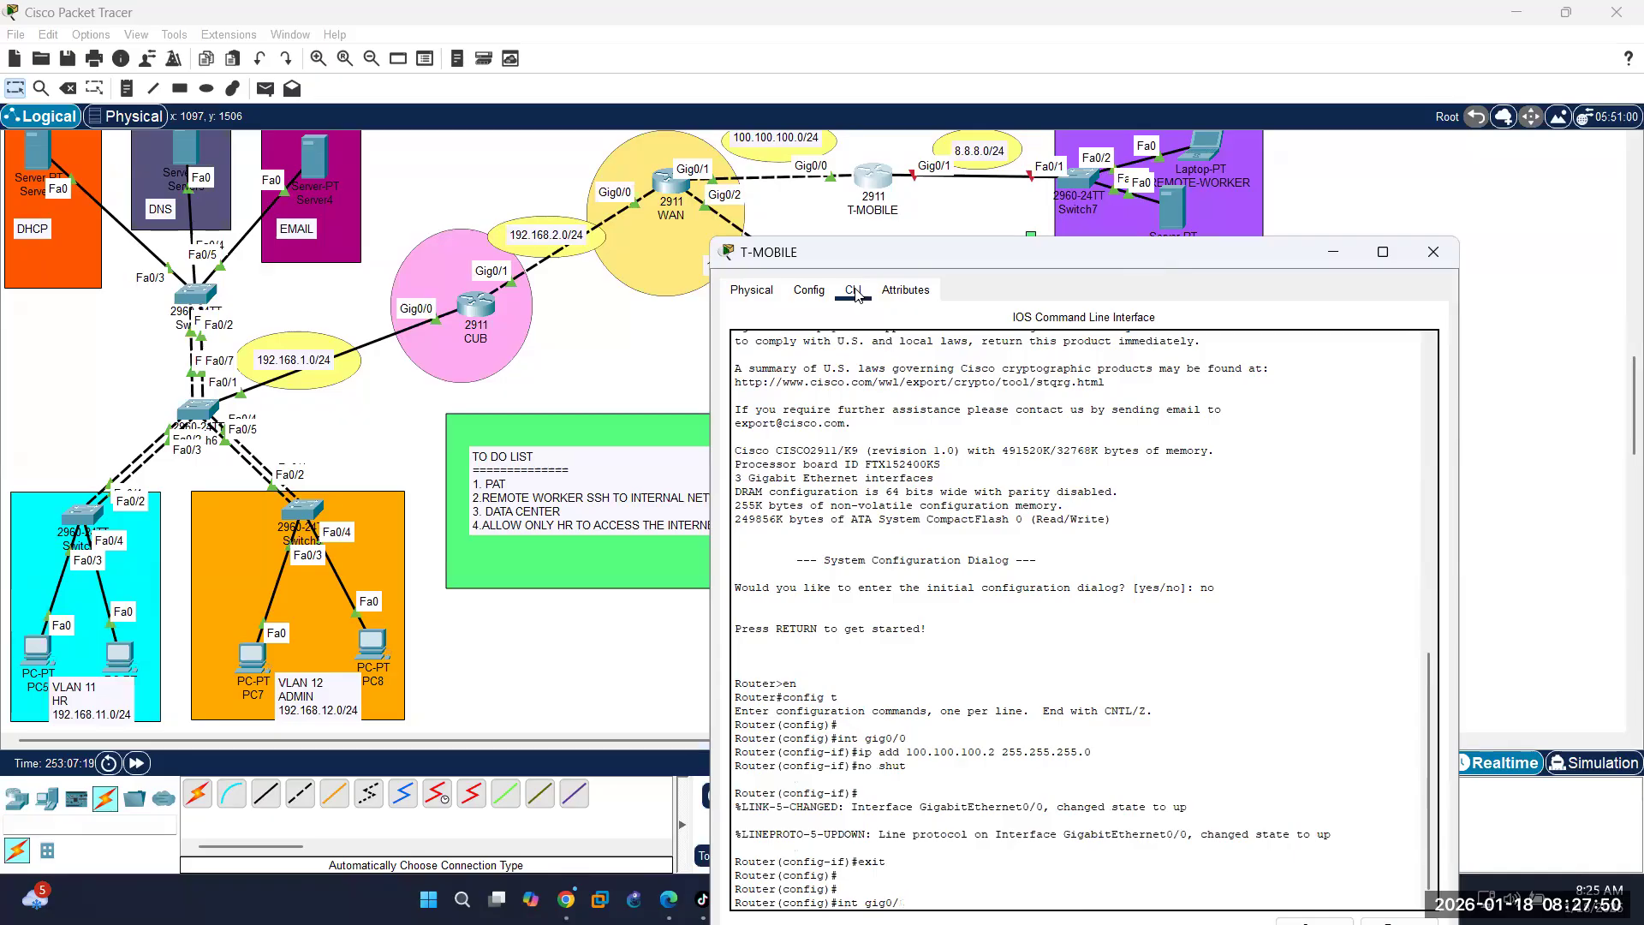
pyautogui.write('1')
pyautogui.press('Return')
pyautogui.write('ip')
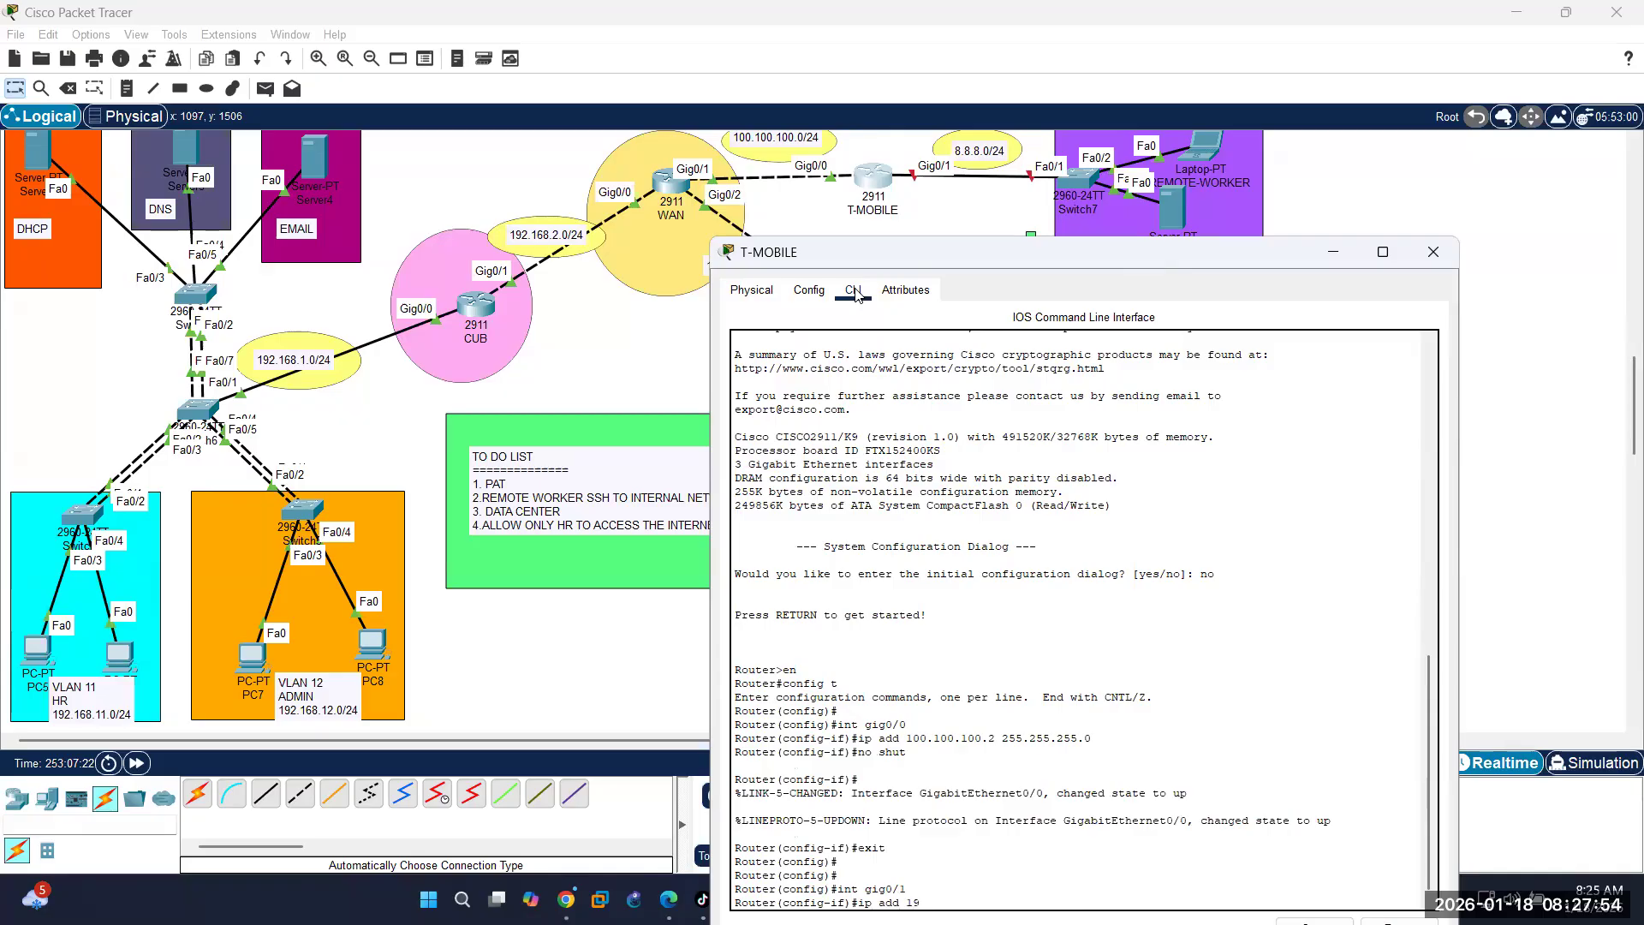
pyautogui.write(' add 8.8.8.1 255.255.255.0')
pyautogui.press('Return')
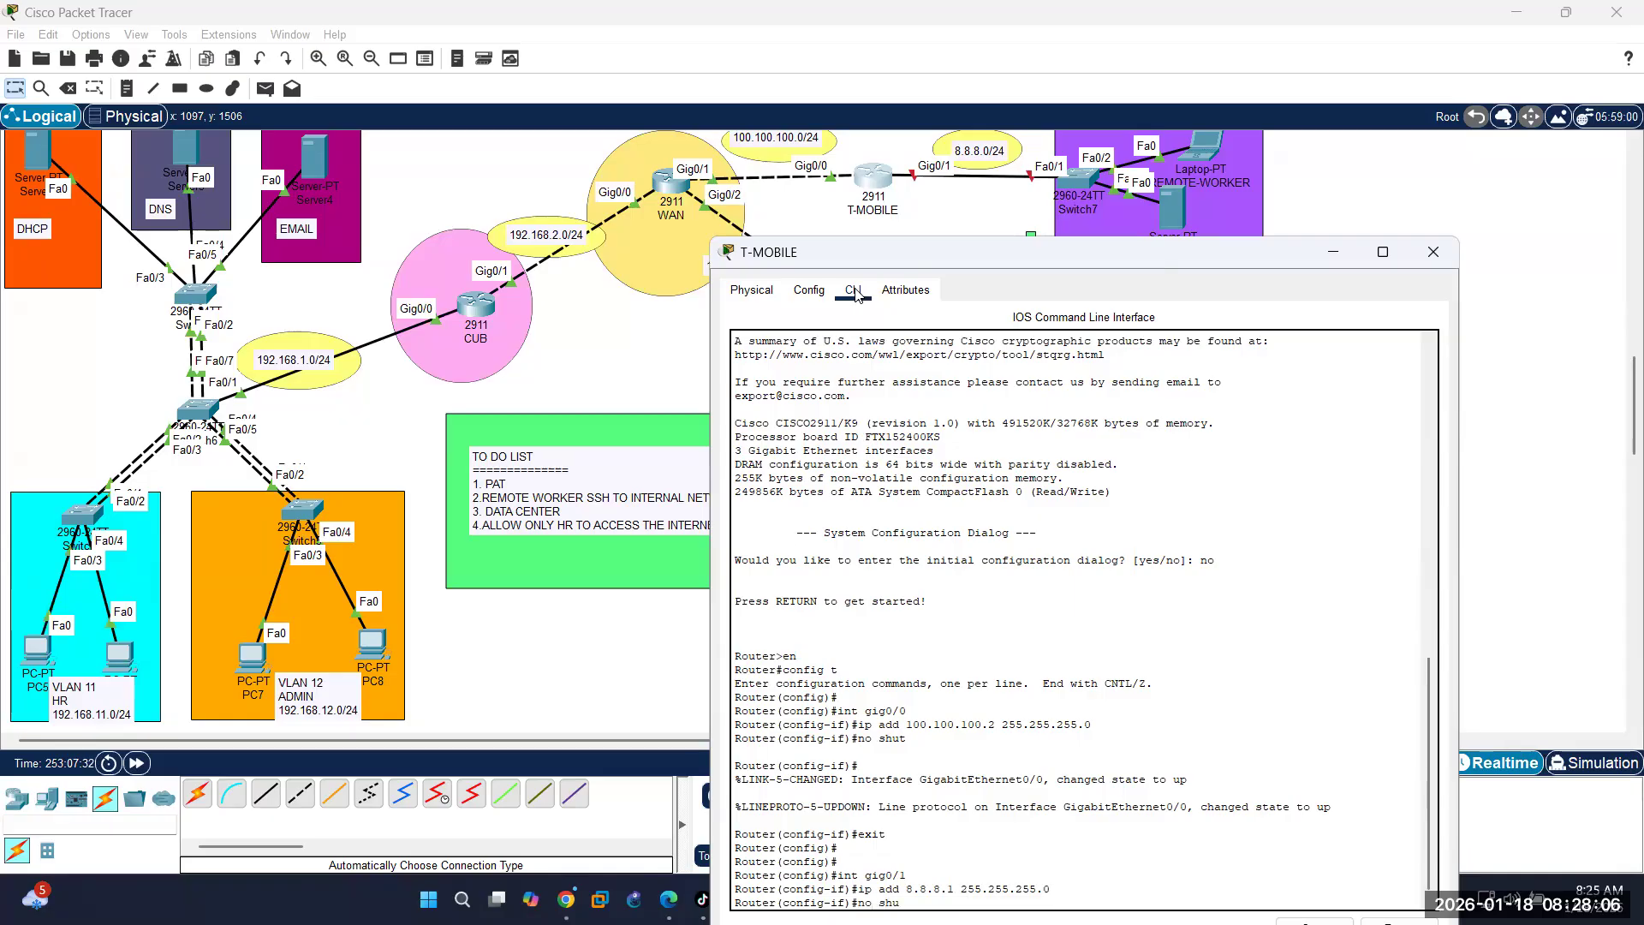
pyautogui.write('no shut')
pyautogui.press('Return')
# Step: Leave configuration mode on T-MOBILE, save its configuration with wr, and close the router's window
pyautogui.write('end')
pyautogui.press('Return')
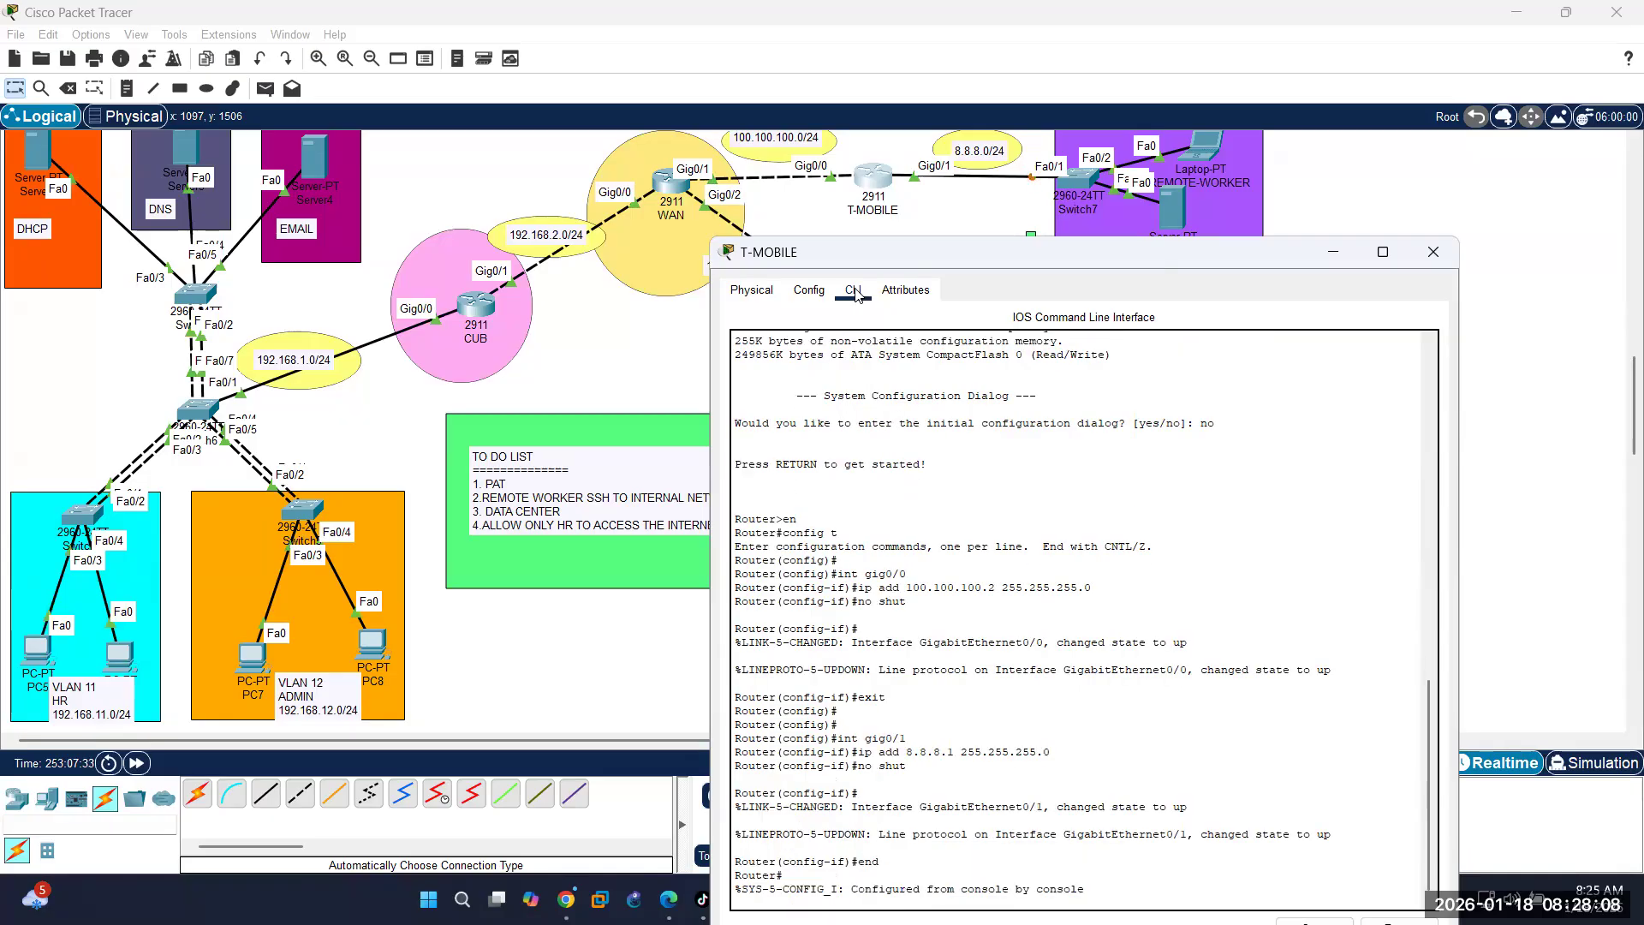
pyautogui.write('wr')
pyautogui.press('Return')
pyautogui.press('Return')
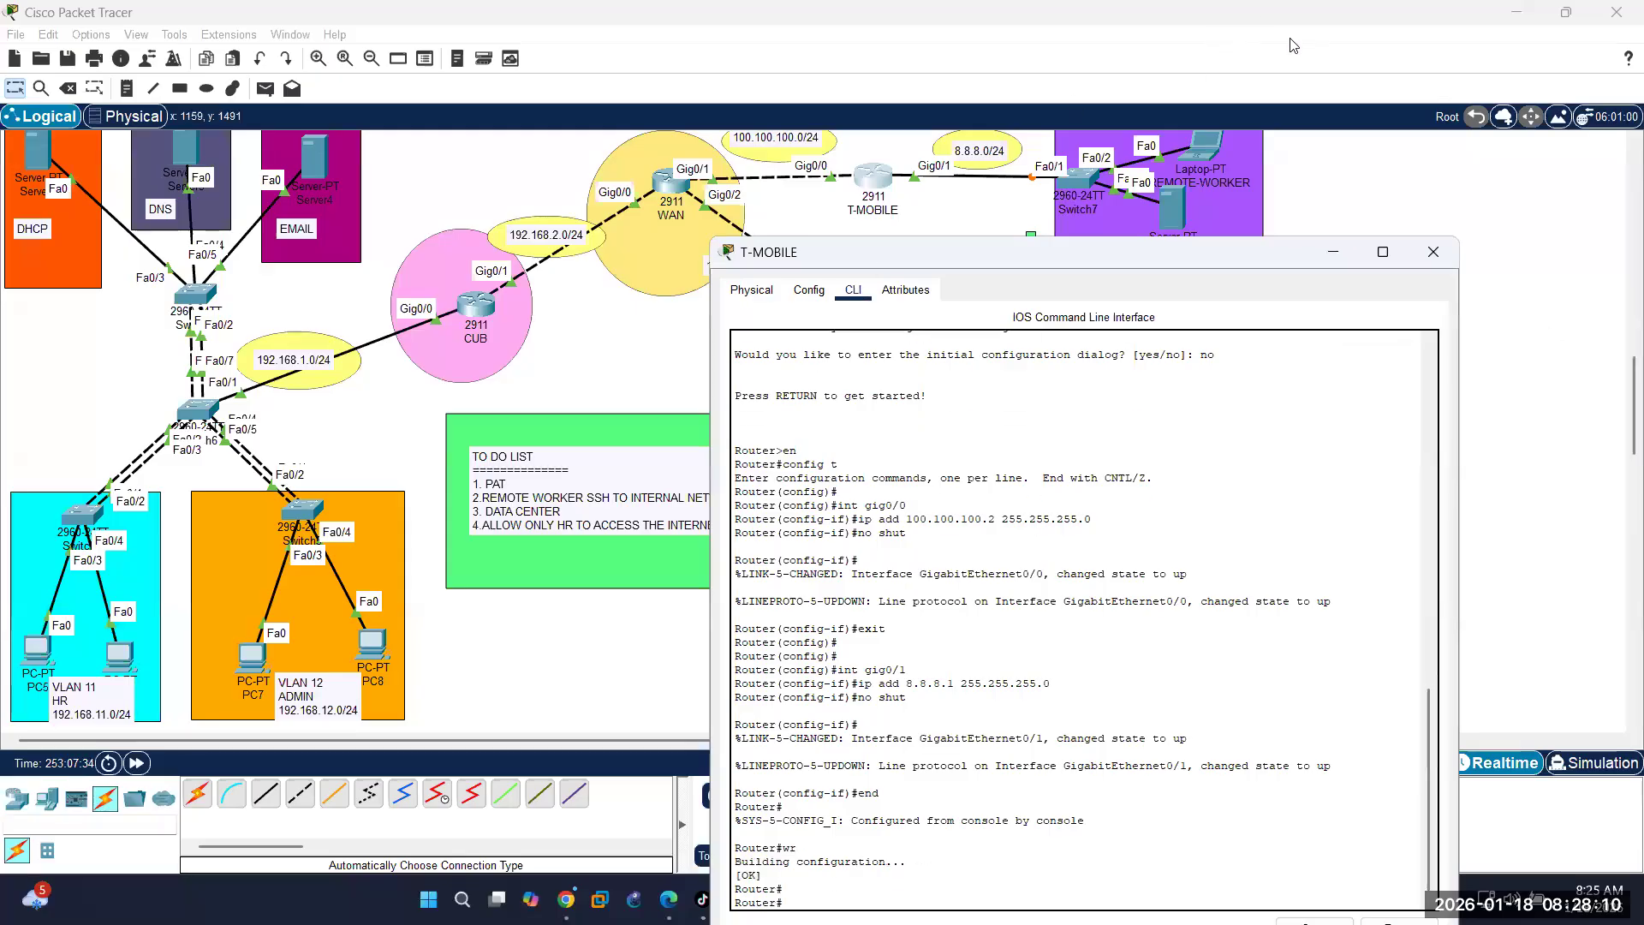
pyautogui.click(1433, 251)
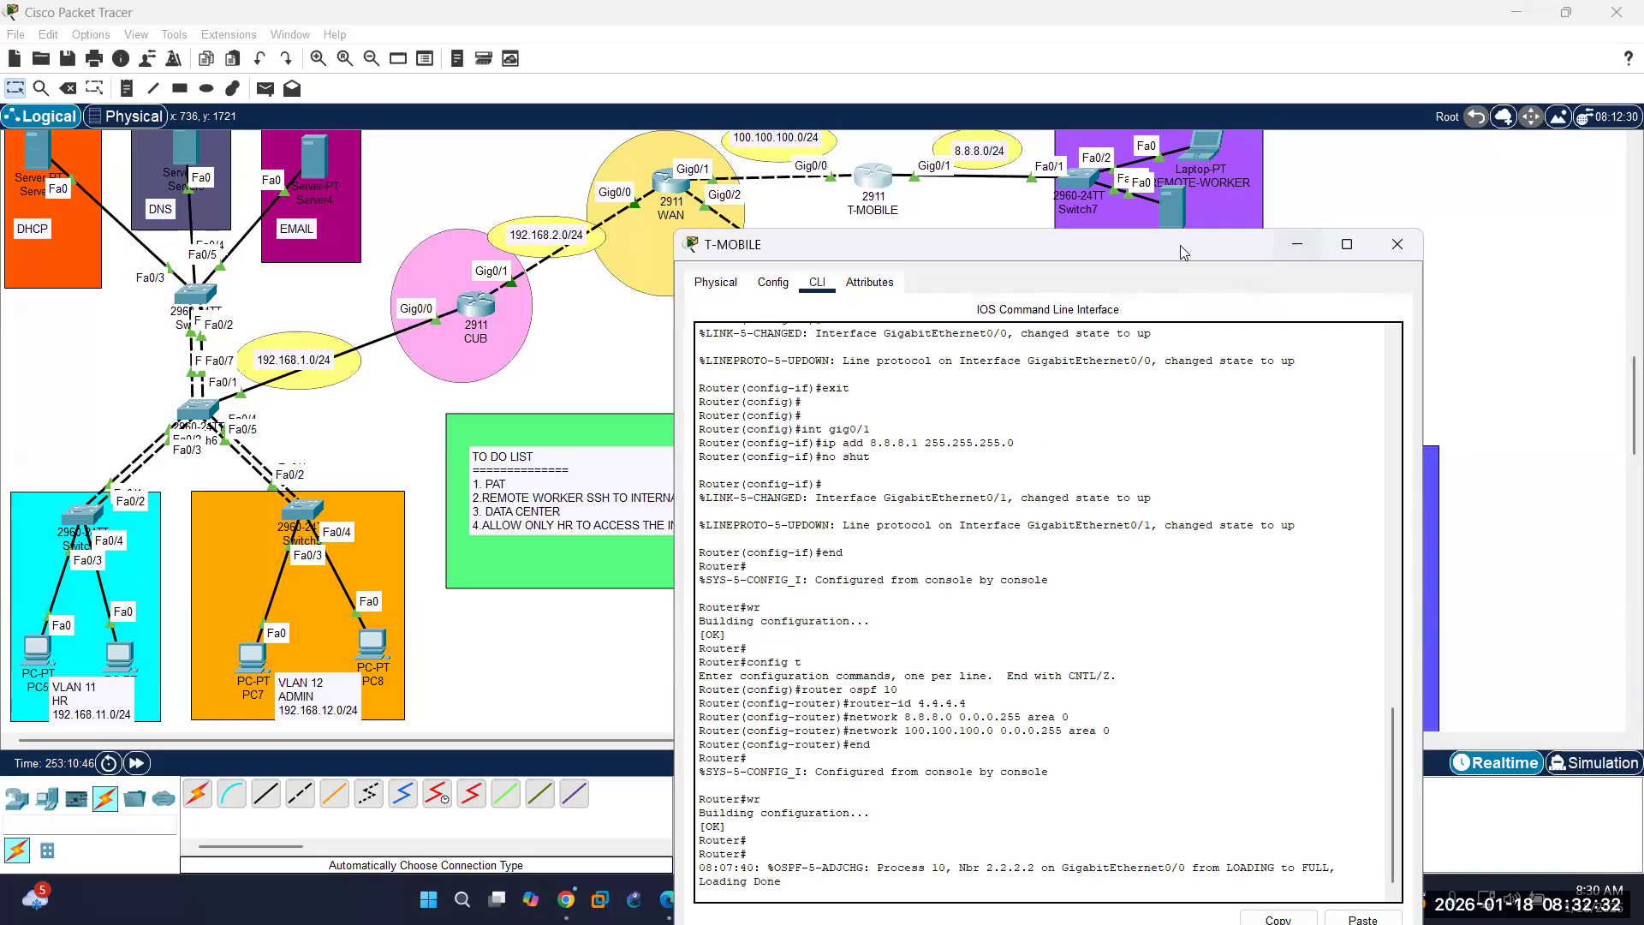
pyautogui.click(1398, 244)
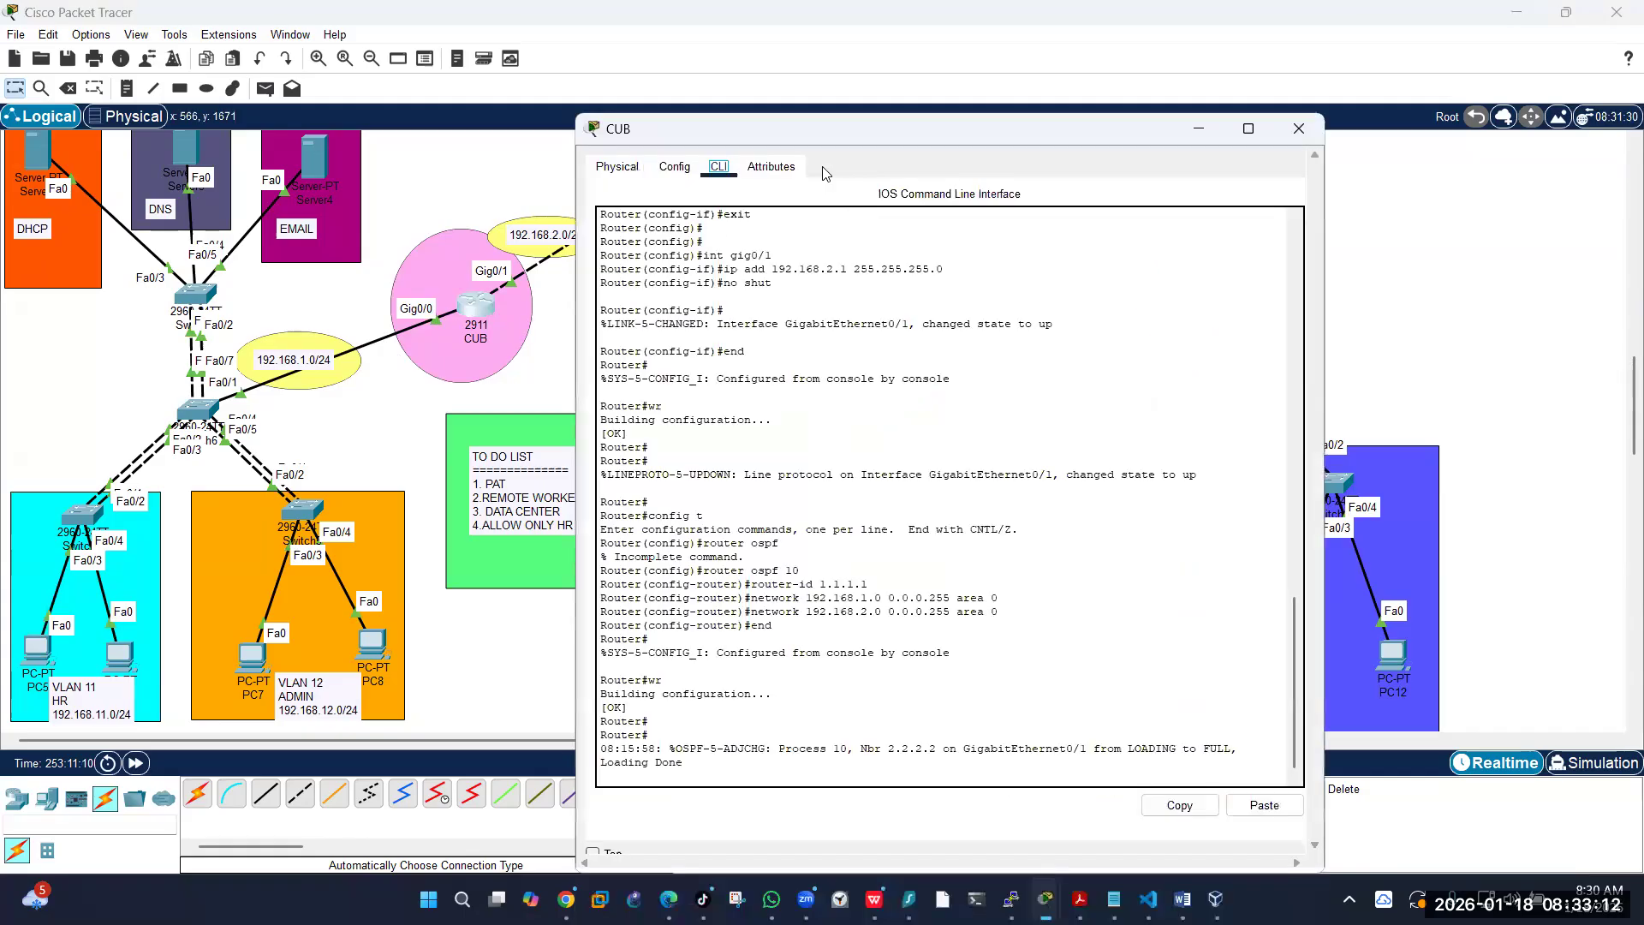
# Step: In CUB's global configuration, create subinterface g0/0.11 with encapsulation dot1Q 11 and IP address 192.168.11.1 255.255.255.0, using the pasted commands
pyautogui.moveTo(843, 141); pyautogui.dragTo(1032, 104)
pyautogui.click(999, 744)
pyautogui.press('Return')
pyautogui.press('Return')
pyautogui.press('Return')
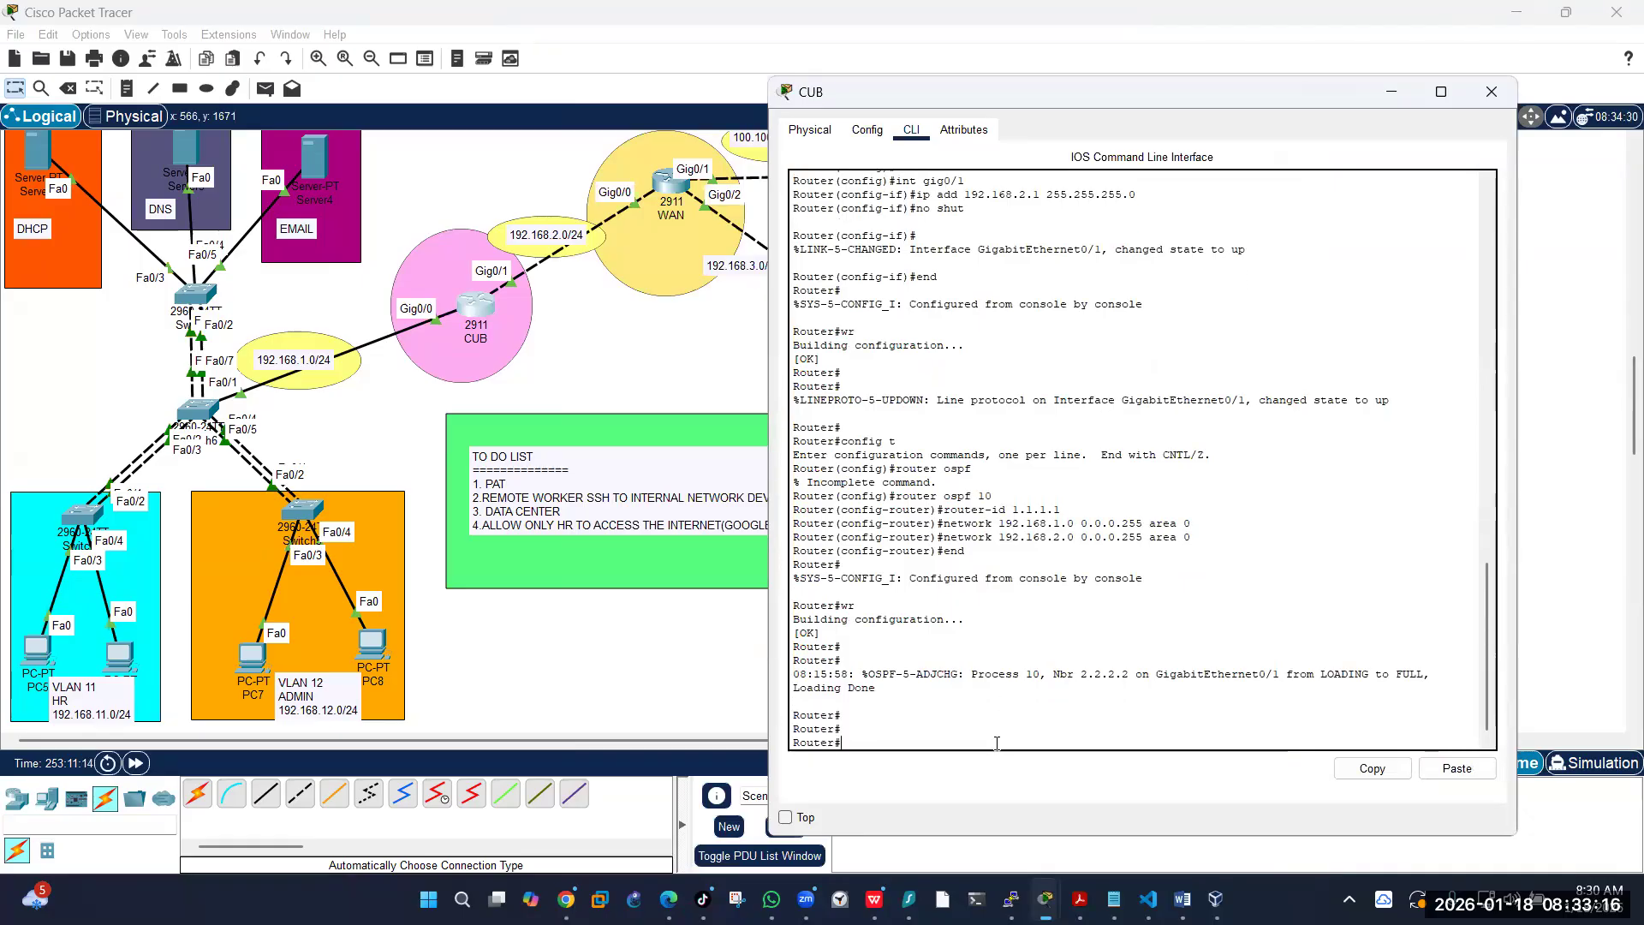
pyautogui.write('config ')
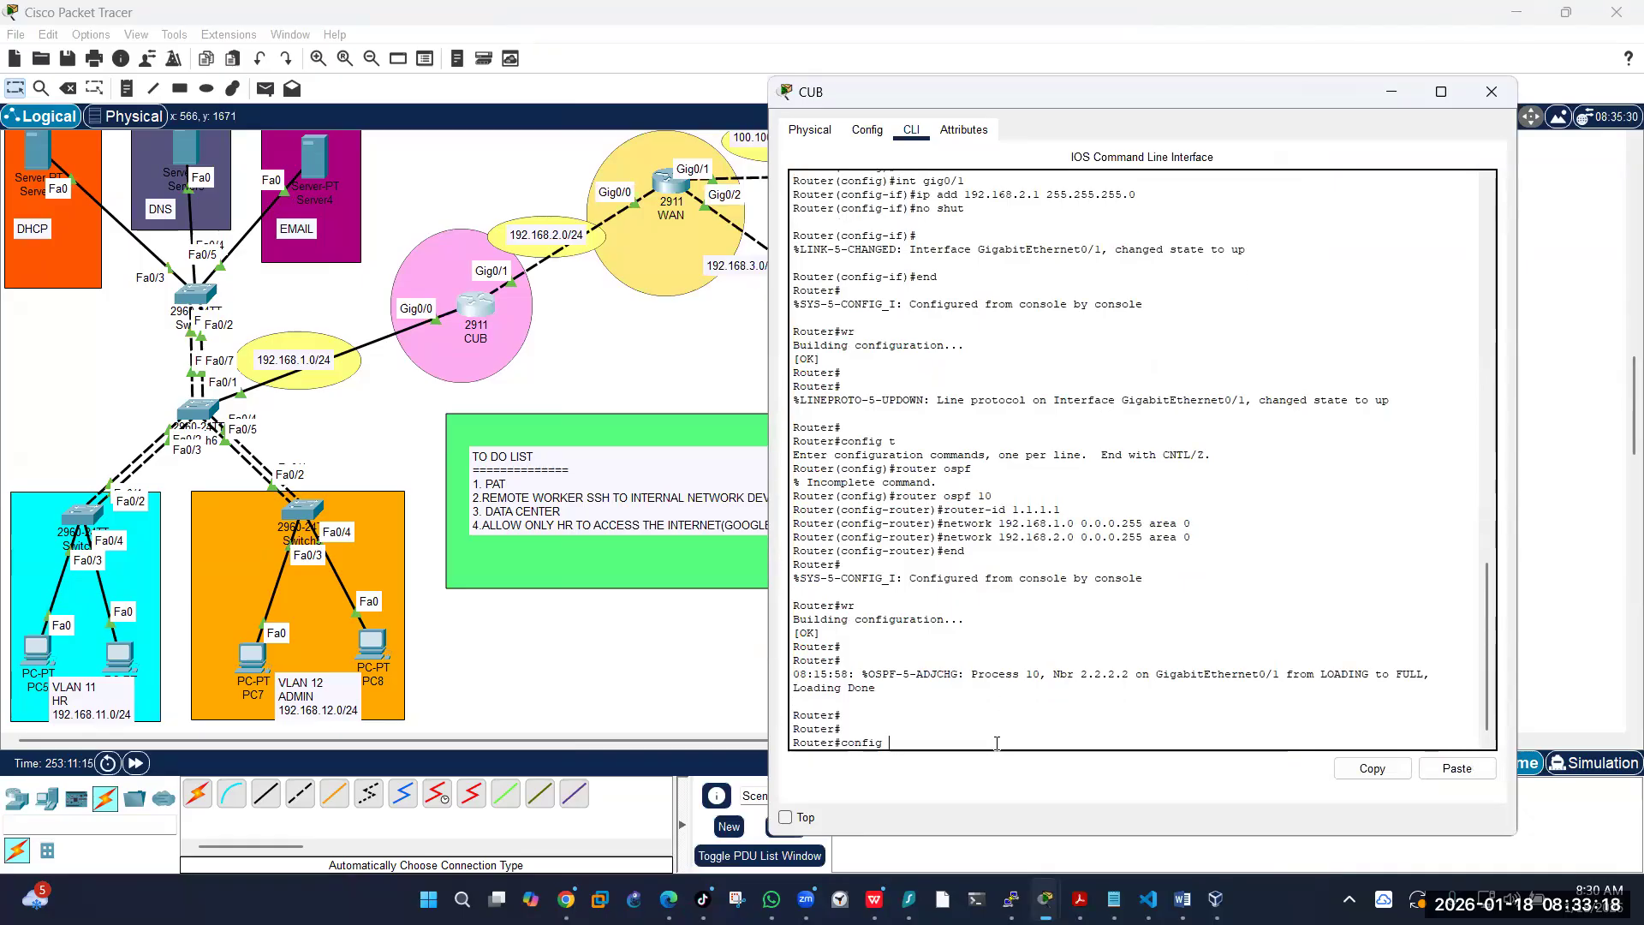
pyautogui.write('t')
pyautogui.press('Return')
pyautogui.press('Return')
pyautogui.press('Return')
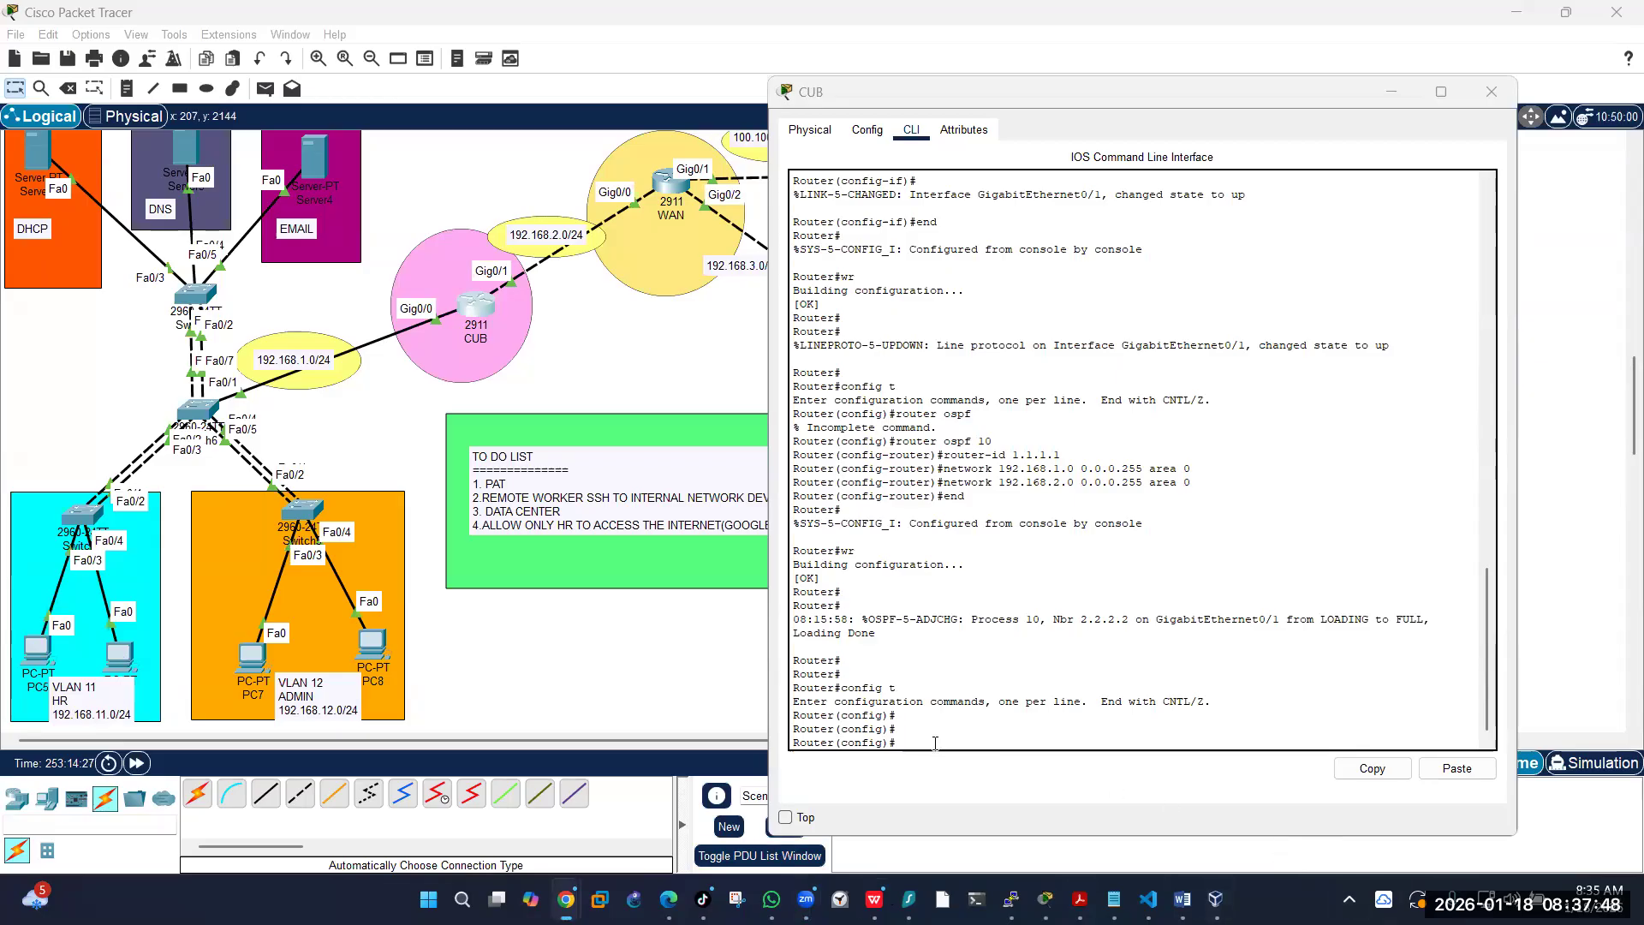
pyautogui.click(1456, 768)
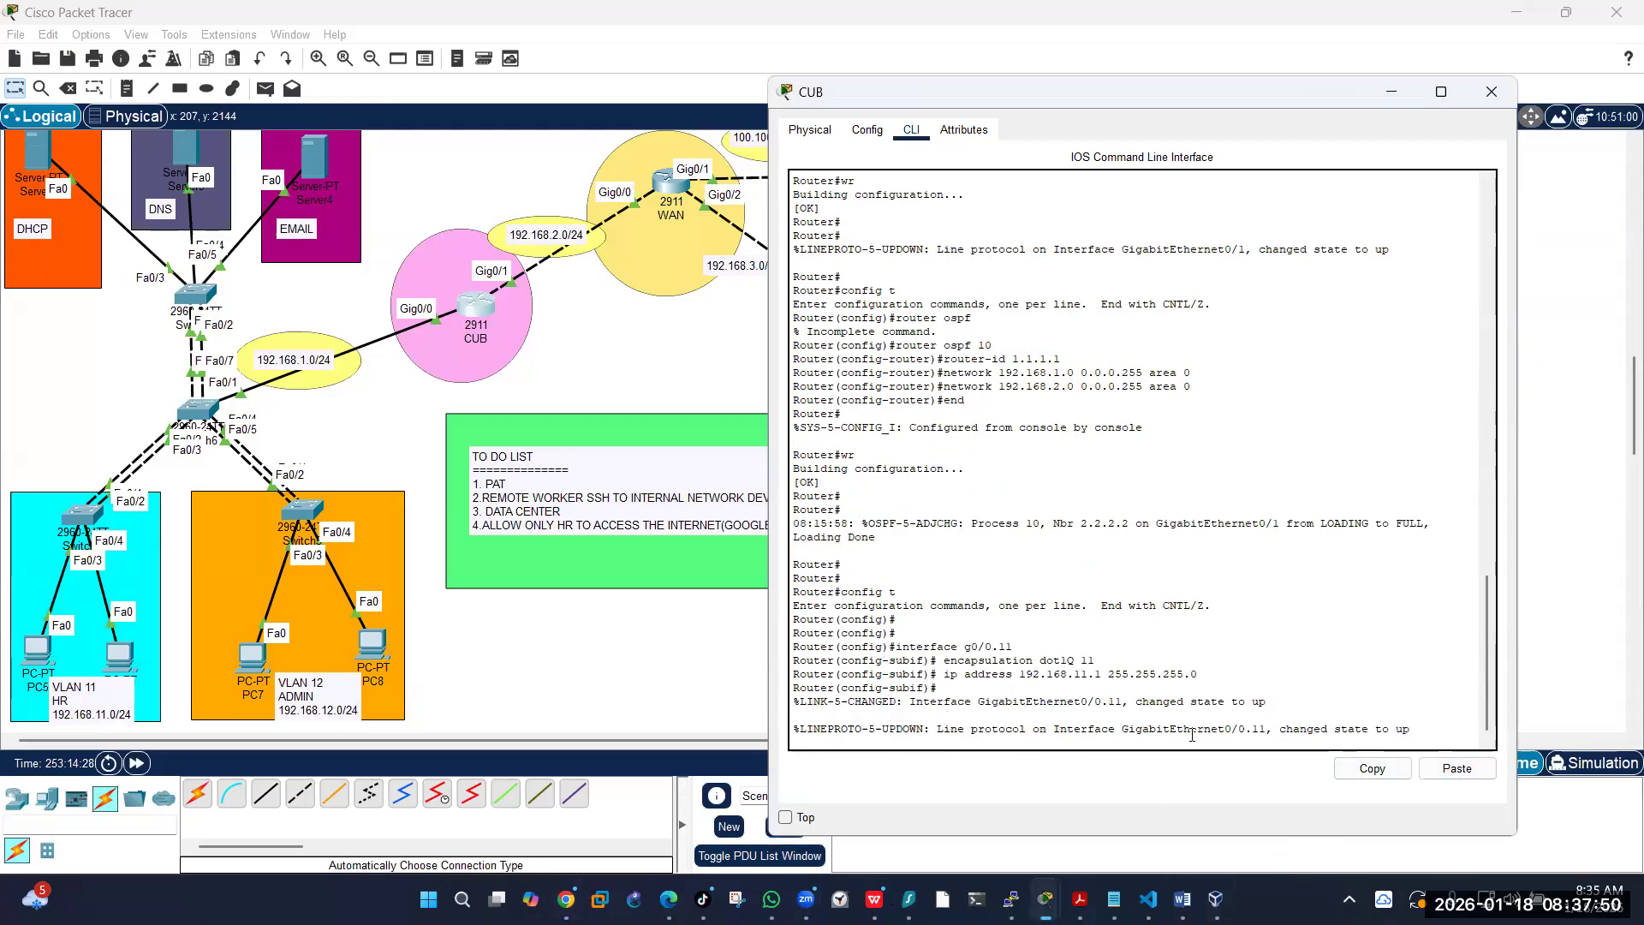
# Step: Exit subinterface g0/0.11 on CUB and return to global configuration mode
pyautogui.press('Return')
pyautogui.press('Return')
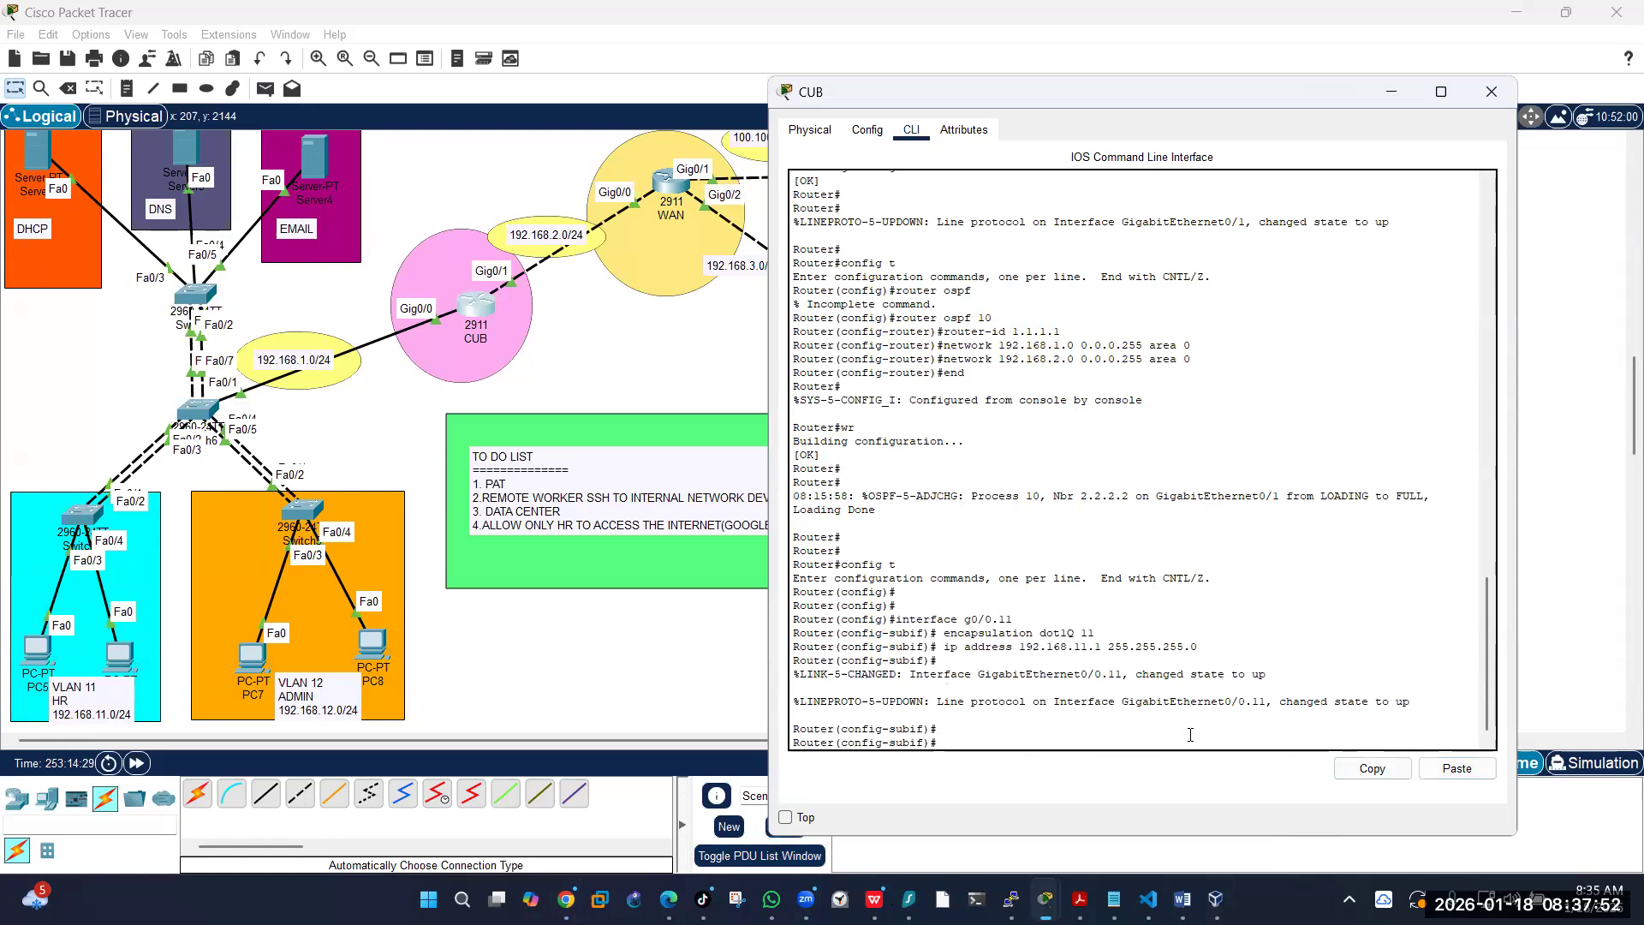
pyautogui.write('exit')
pyautogui.press('Return')
pyautogui.press('Return')
pyautogui.press('Return')
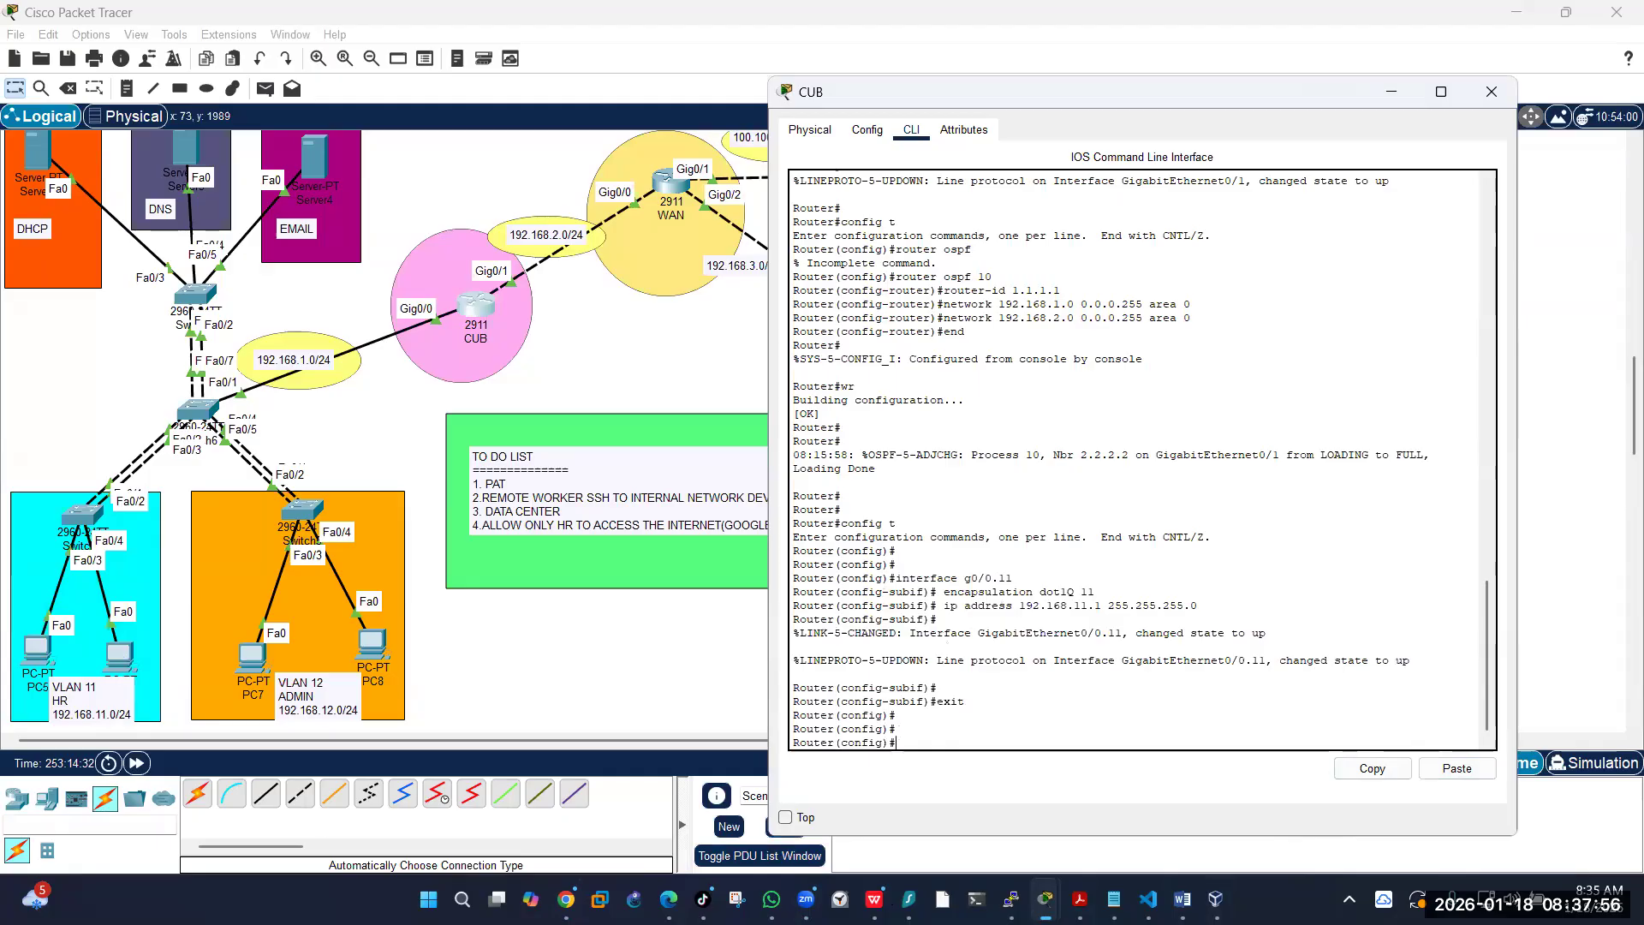
# Step: Create CUB subinterface g0/0.12 from the pasted commands with encapsulation dot1Q 12 and IP address 192.168.12.1 255.255.255.0, and return to global configuration
pyautogui.hotkey('alt', 'Tab')
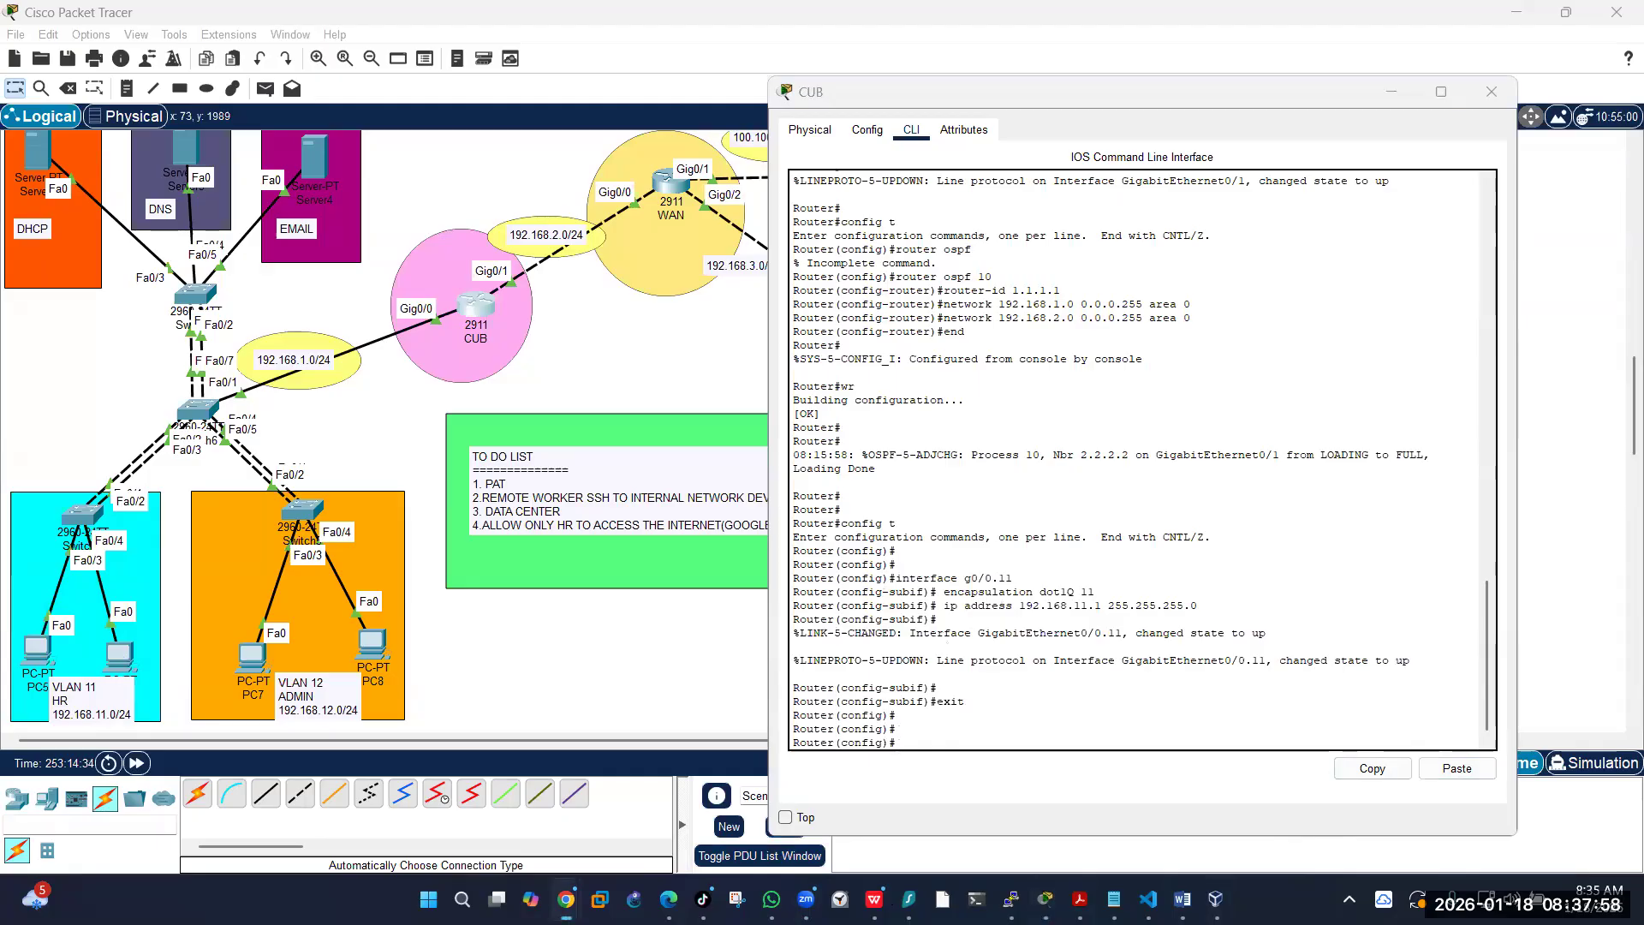
pyautogui.click(939, 738)
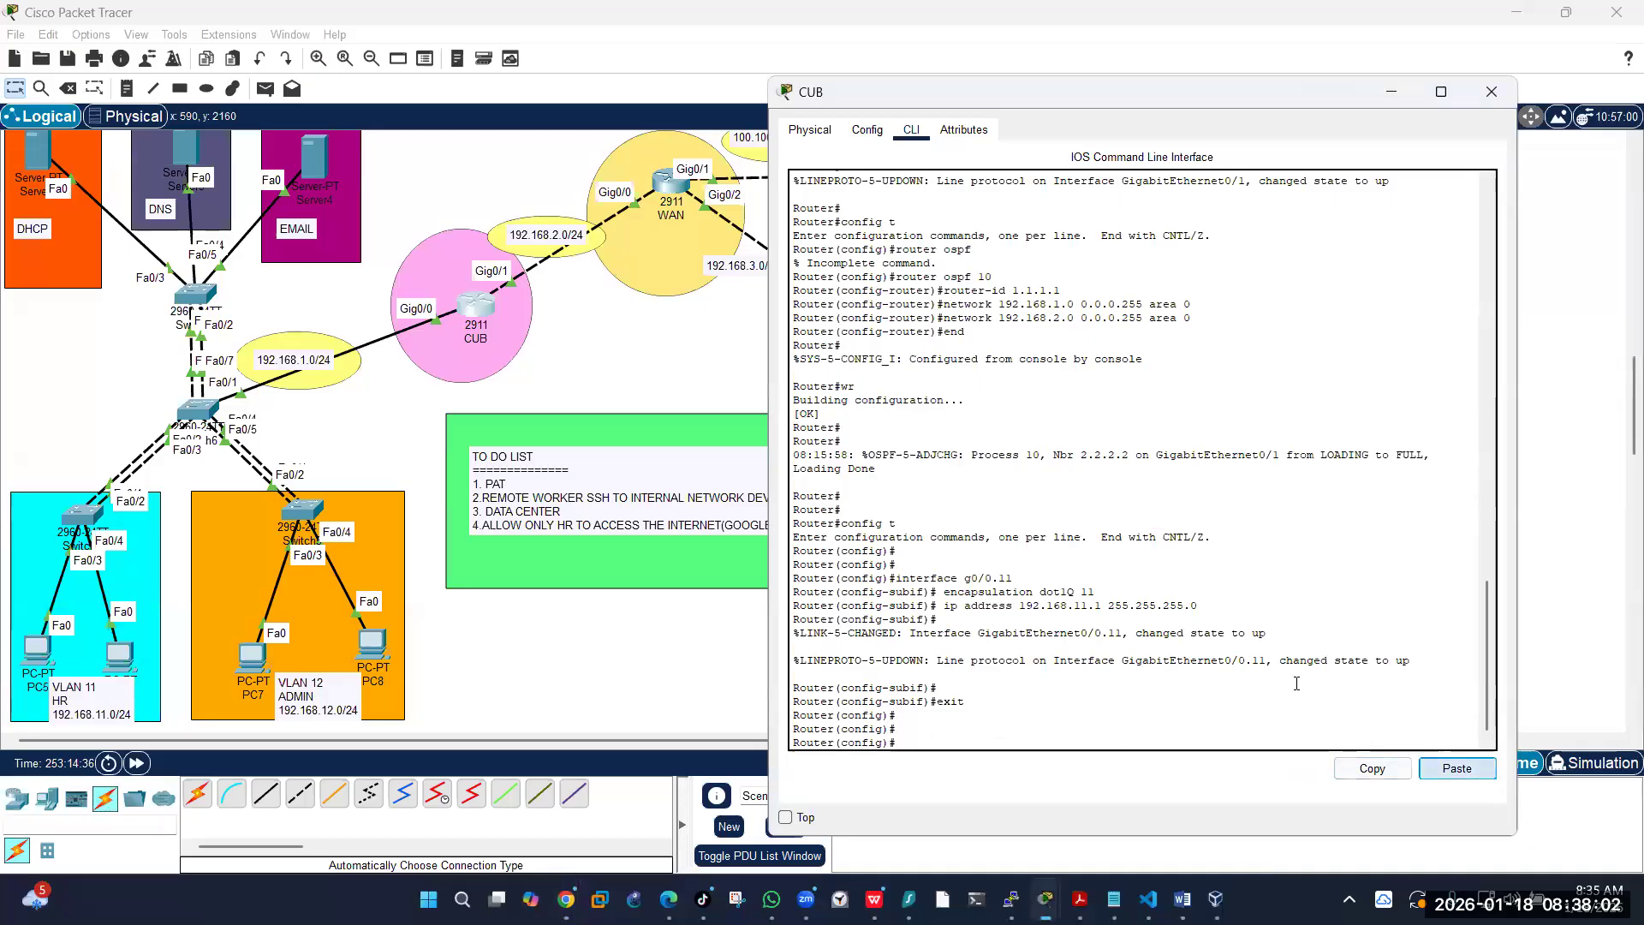
pyautogui.click(1457, 768)
pyautogui.press('Return')
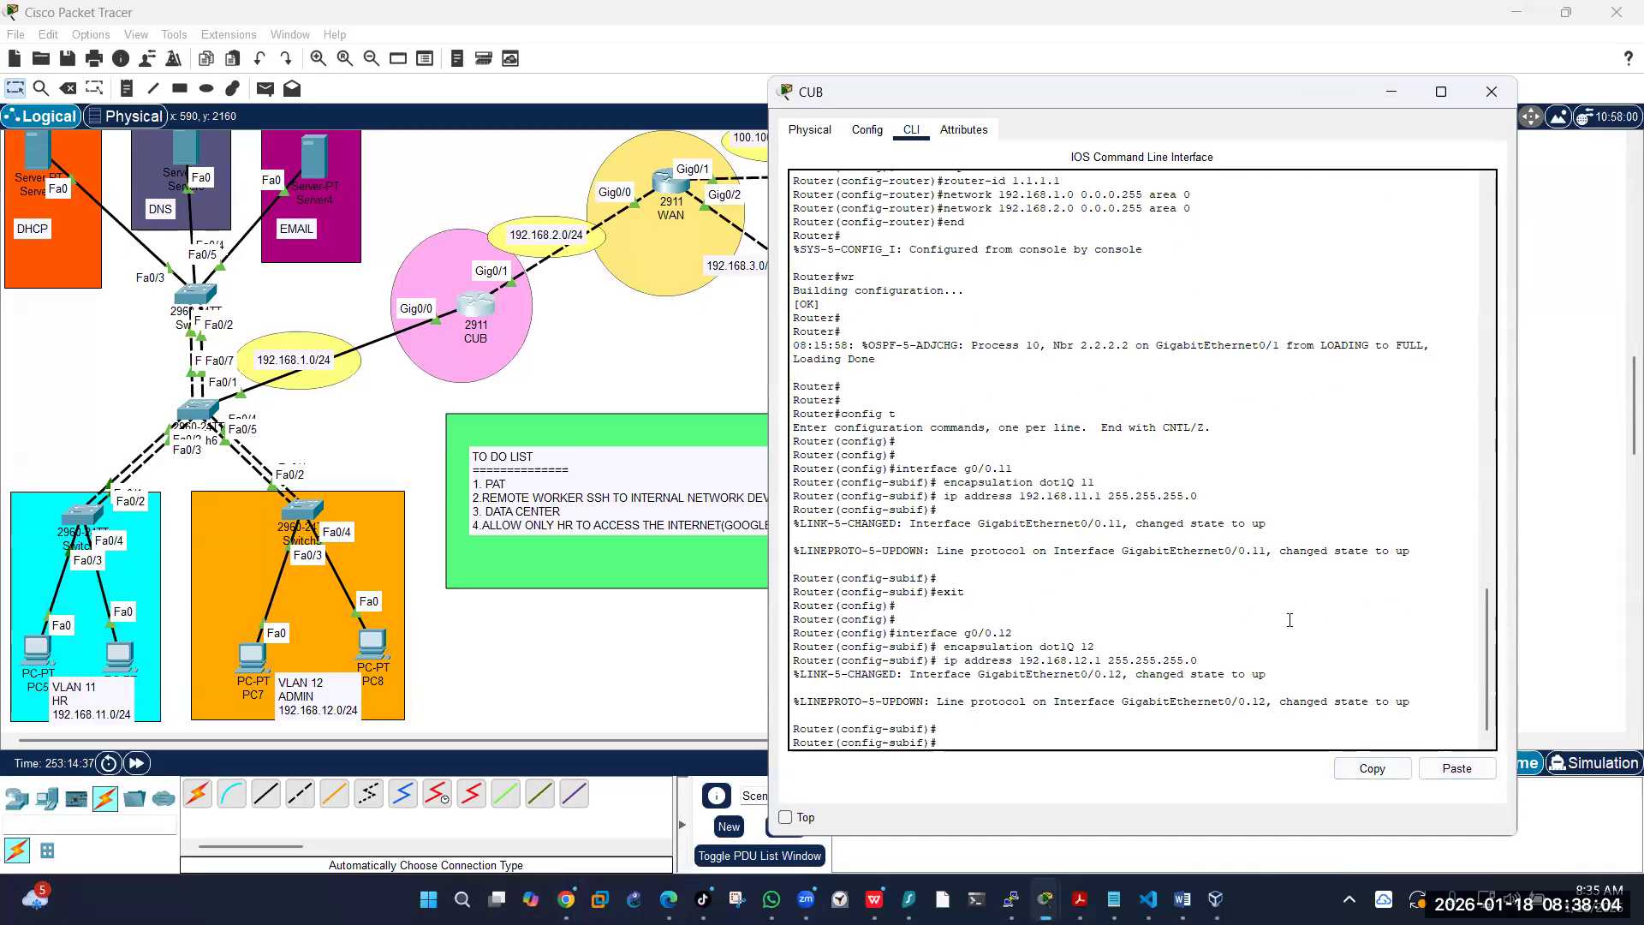
pyautogui.write('exit')
pyautogui.press('Return')
pyautogui.press('Return')
pyautogui.press('Return')
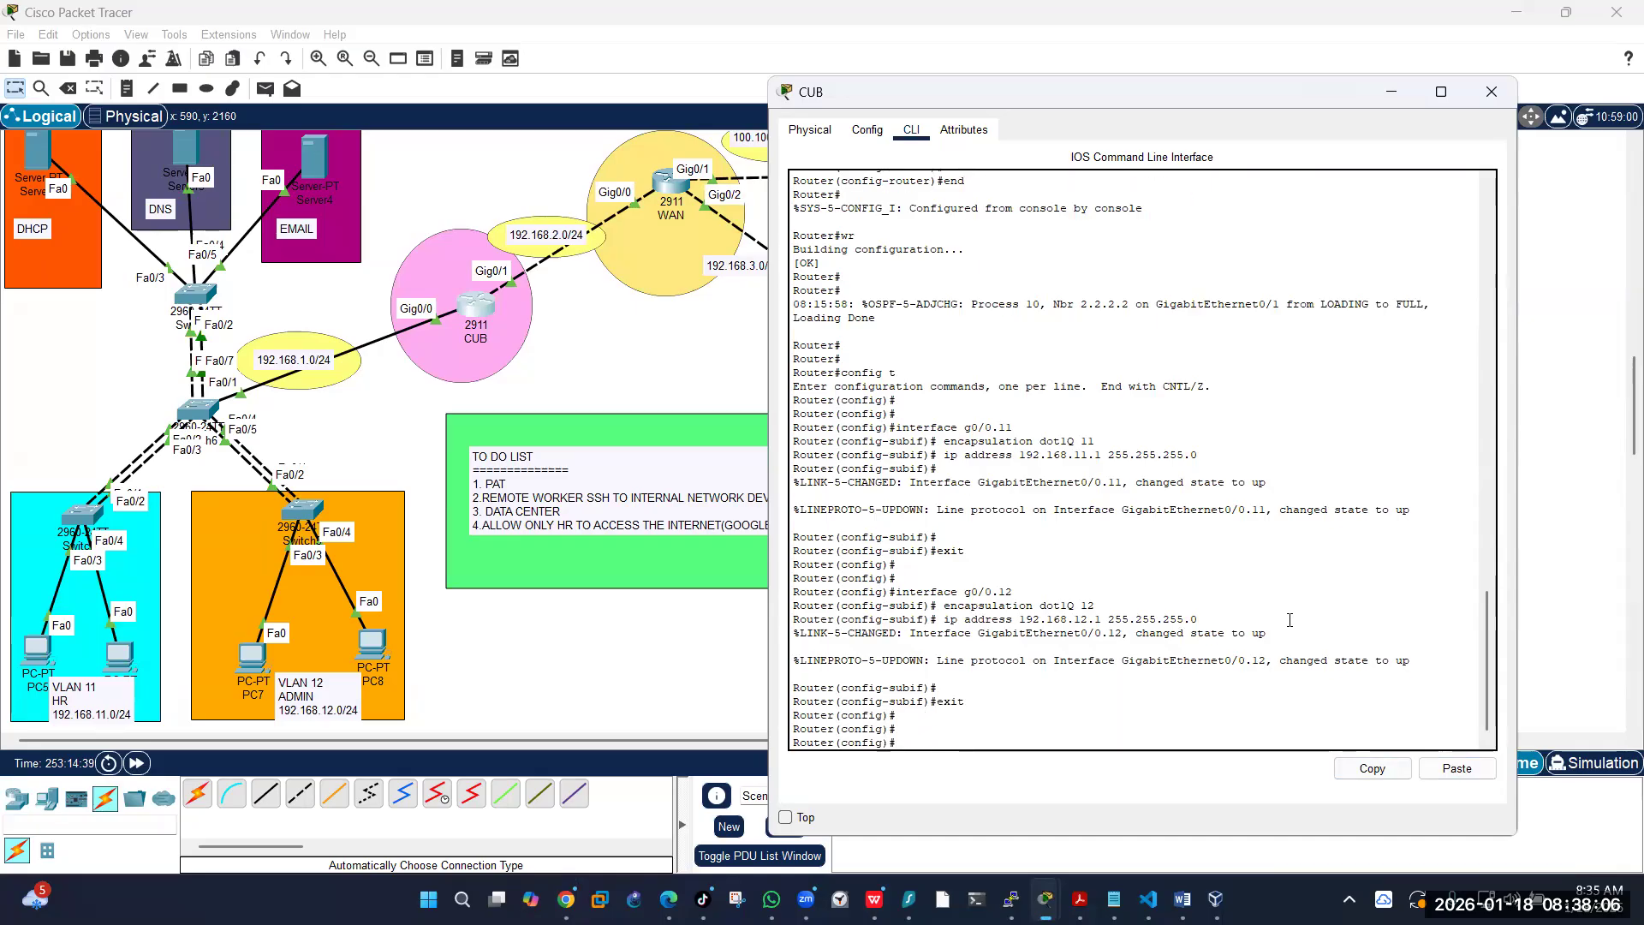
# Step: Paste the commands creating CUB subinterface g0/0.99 with encapsulation dot1Q 99 native and IP address 192.168.99.1 255.255.255.0, and save with wr
pyautogui.hotkey('alt', 'Tab')
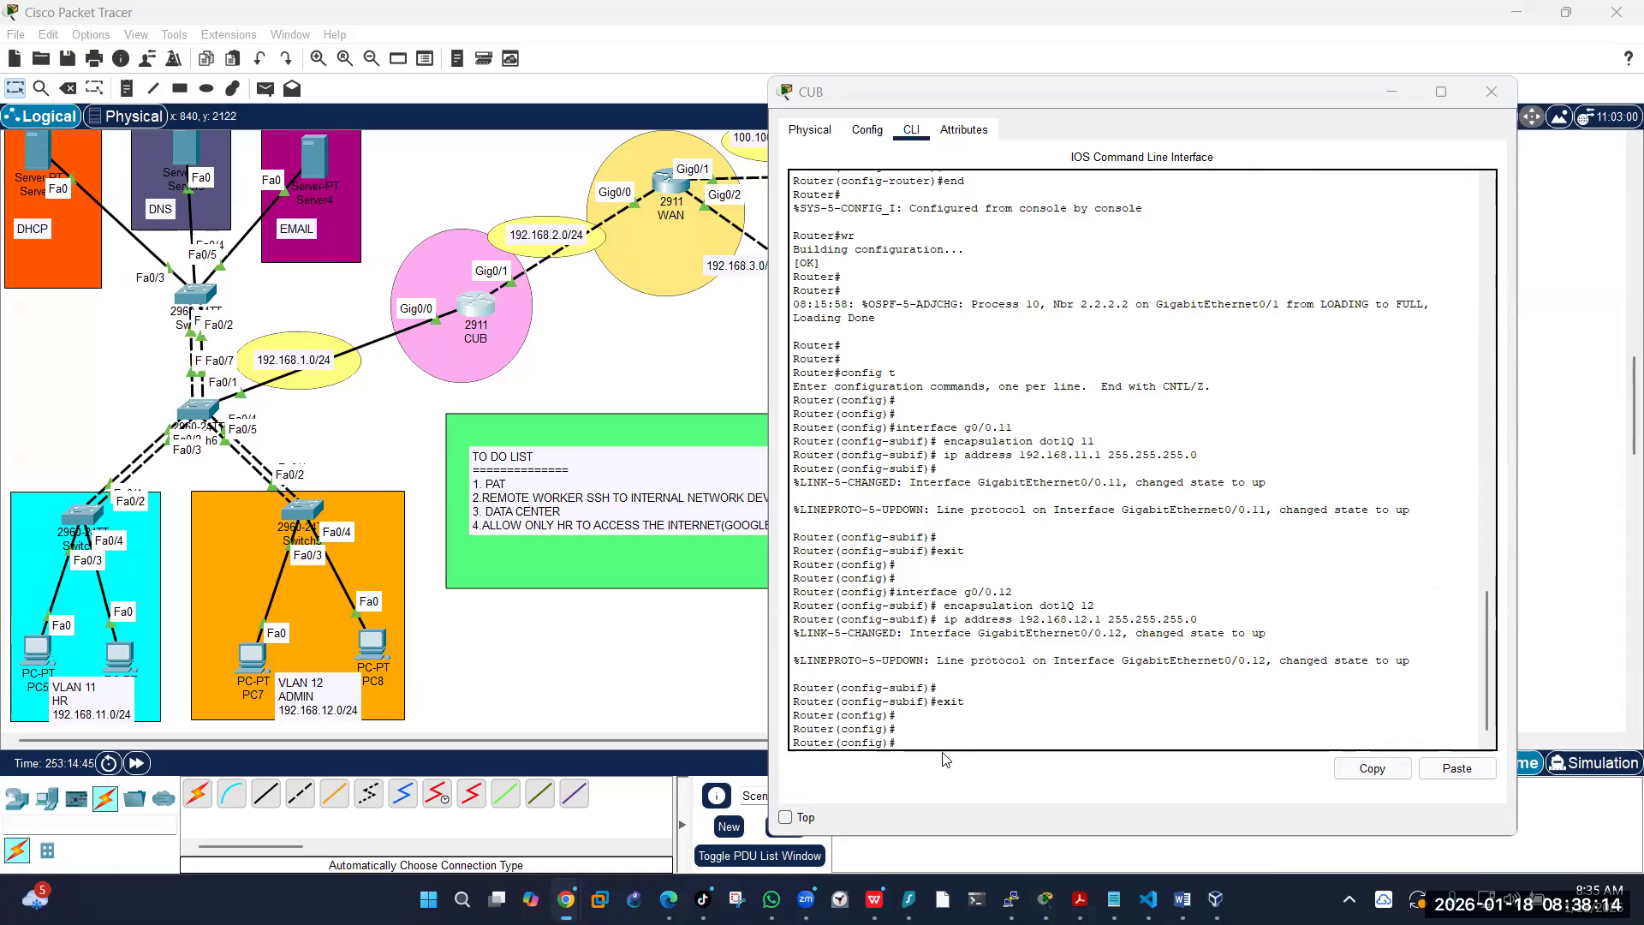
pyautogui.click(1457, 768)
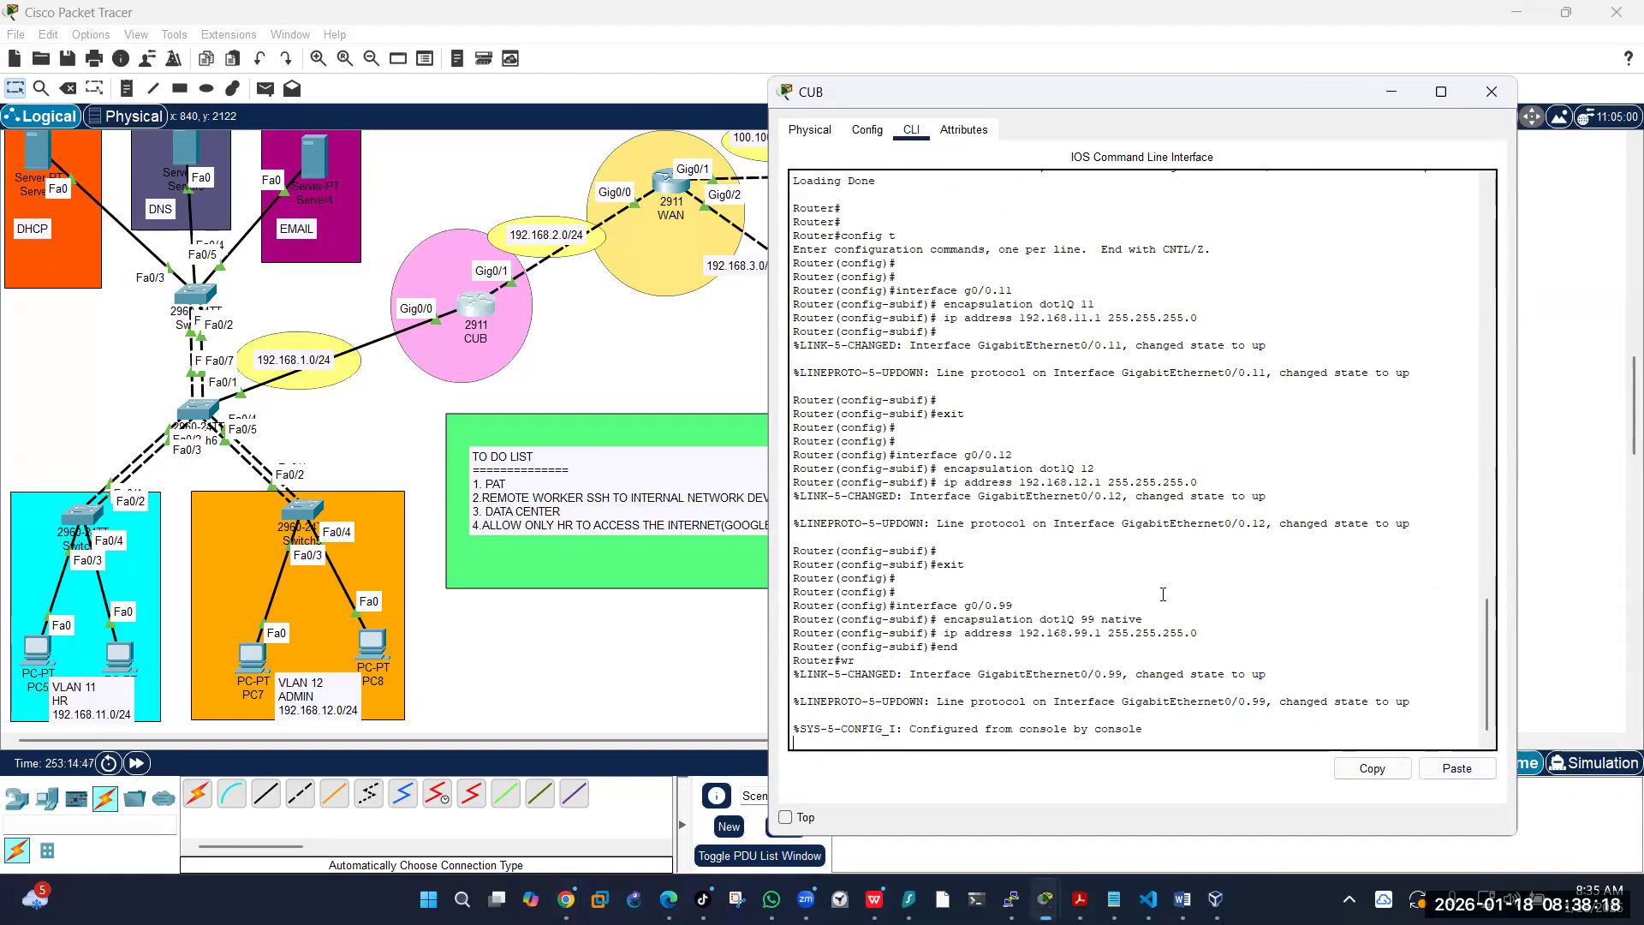
pyautogui.moveTo(1177, 621); pyautogui.dragTo(1007, 618)
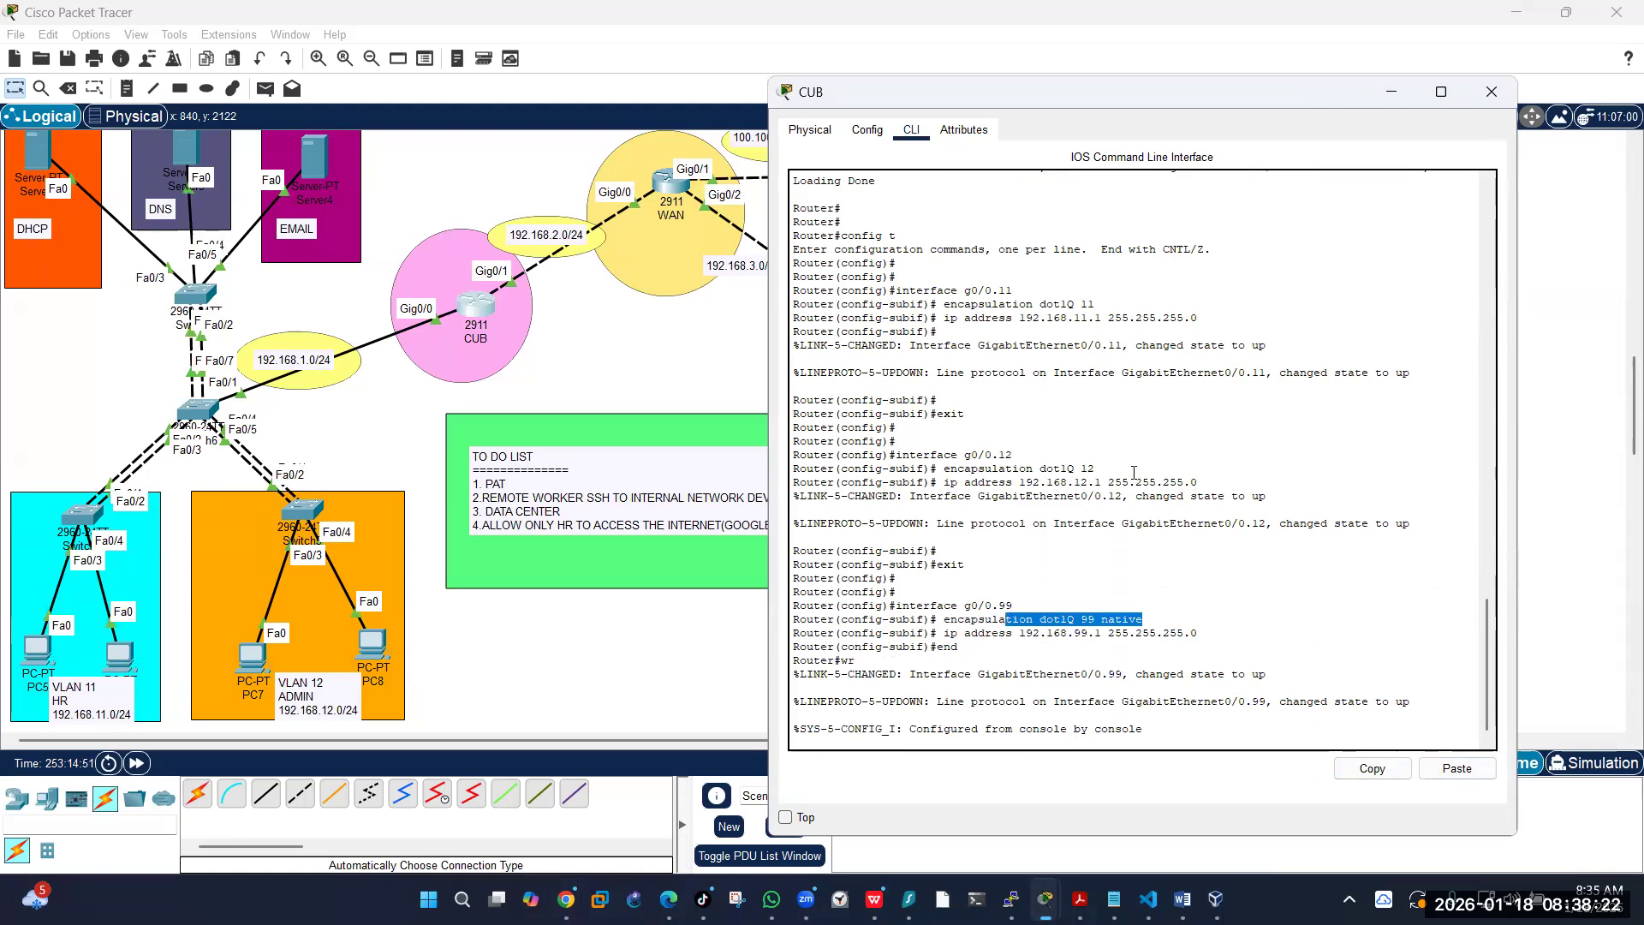
pyautogui.moveTo(1133, 470); pyautogui.dragTo(1007, 470)
pyautogui.moveTo(1161, 620); pyautogui.dragTo(941, 620)
pyautogui.click(1141, 614)
pyautogui.moveTo(1142, 619); pyautogui.dragTo(1106, 619)
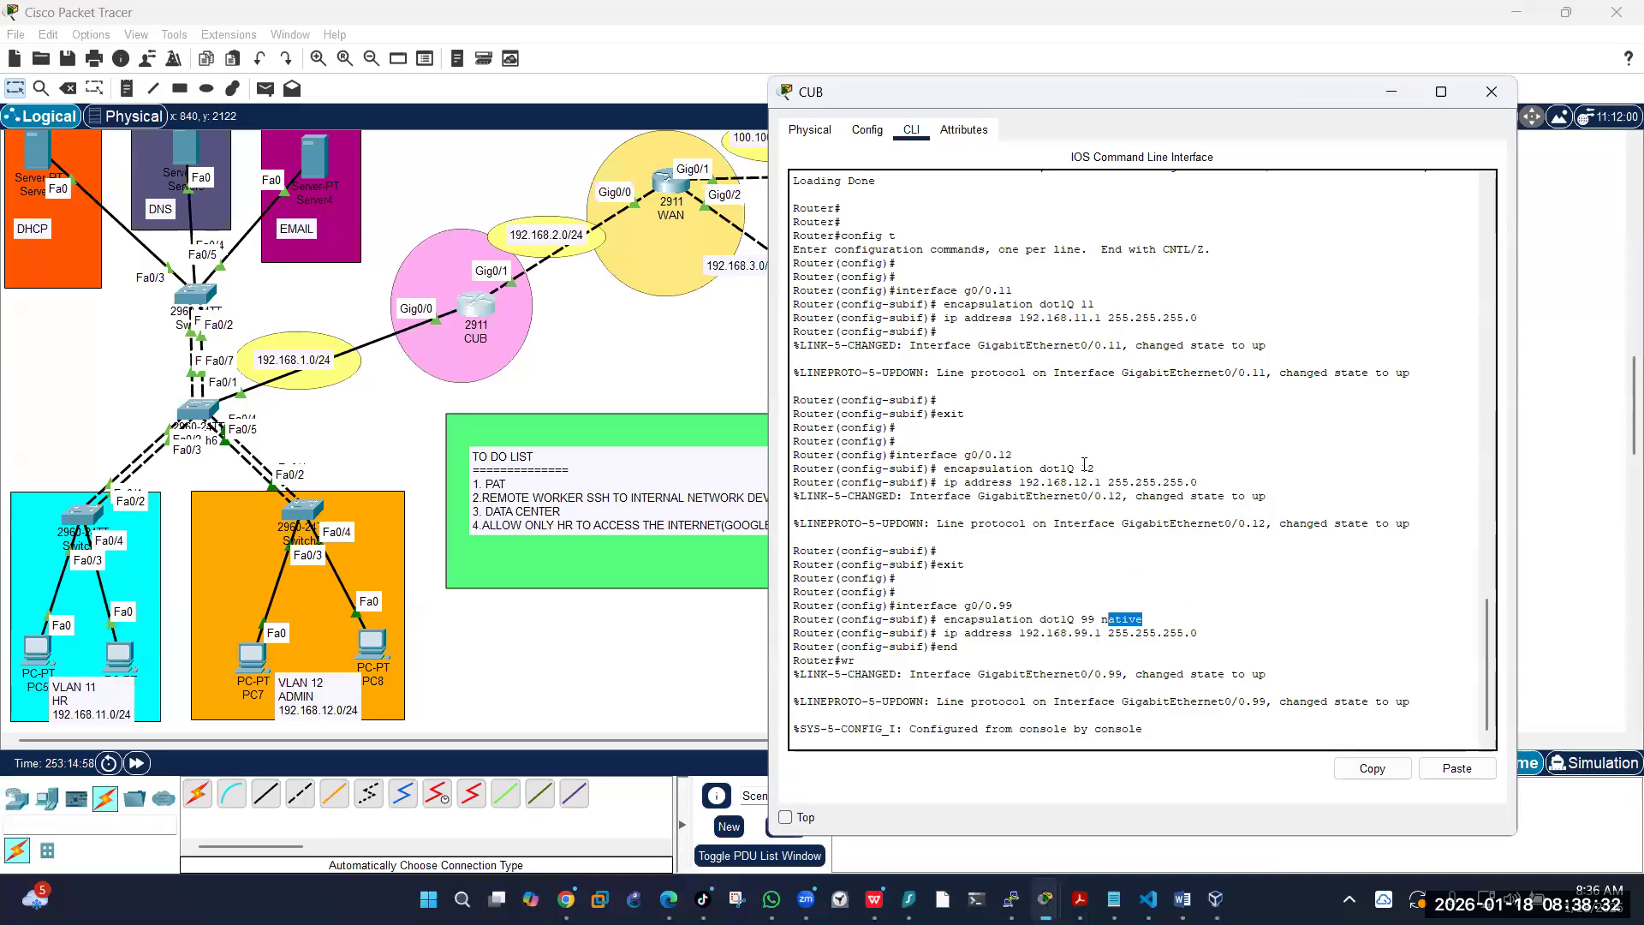
pyautogui.click(989, 740)
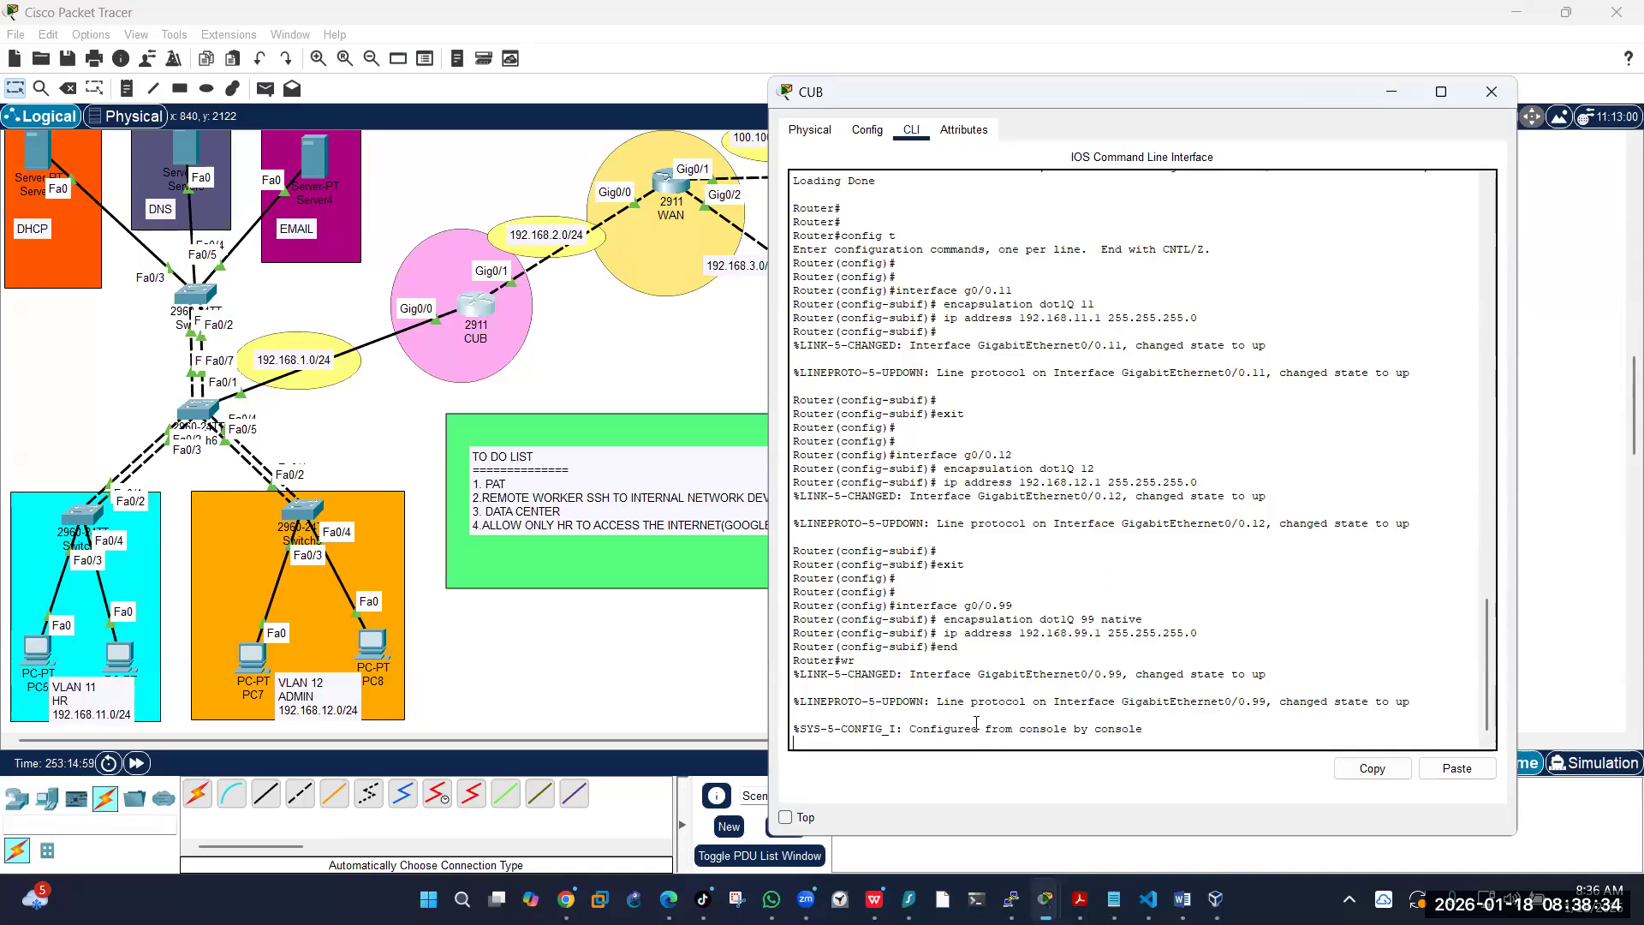
pyautogui.press('Return')
pyautogui.press('Return')
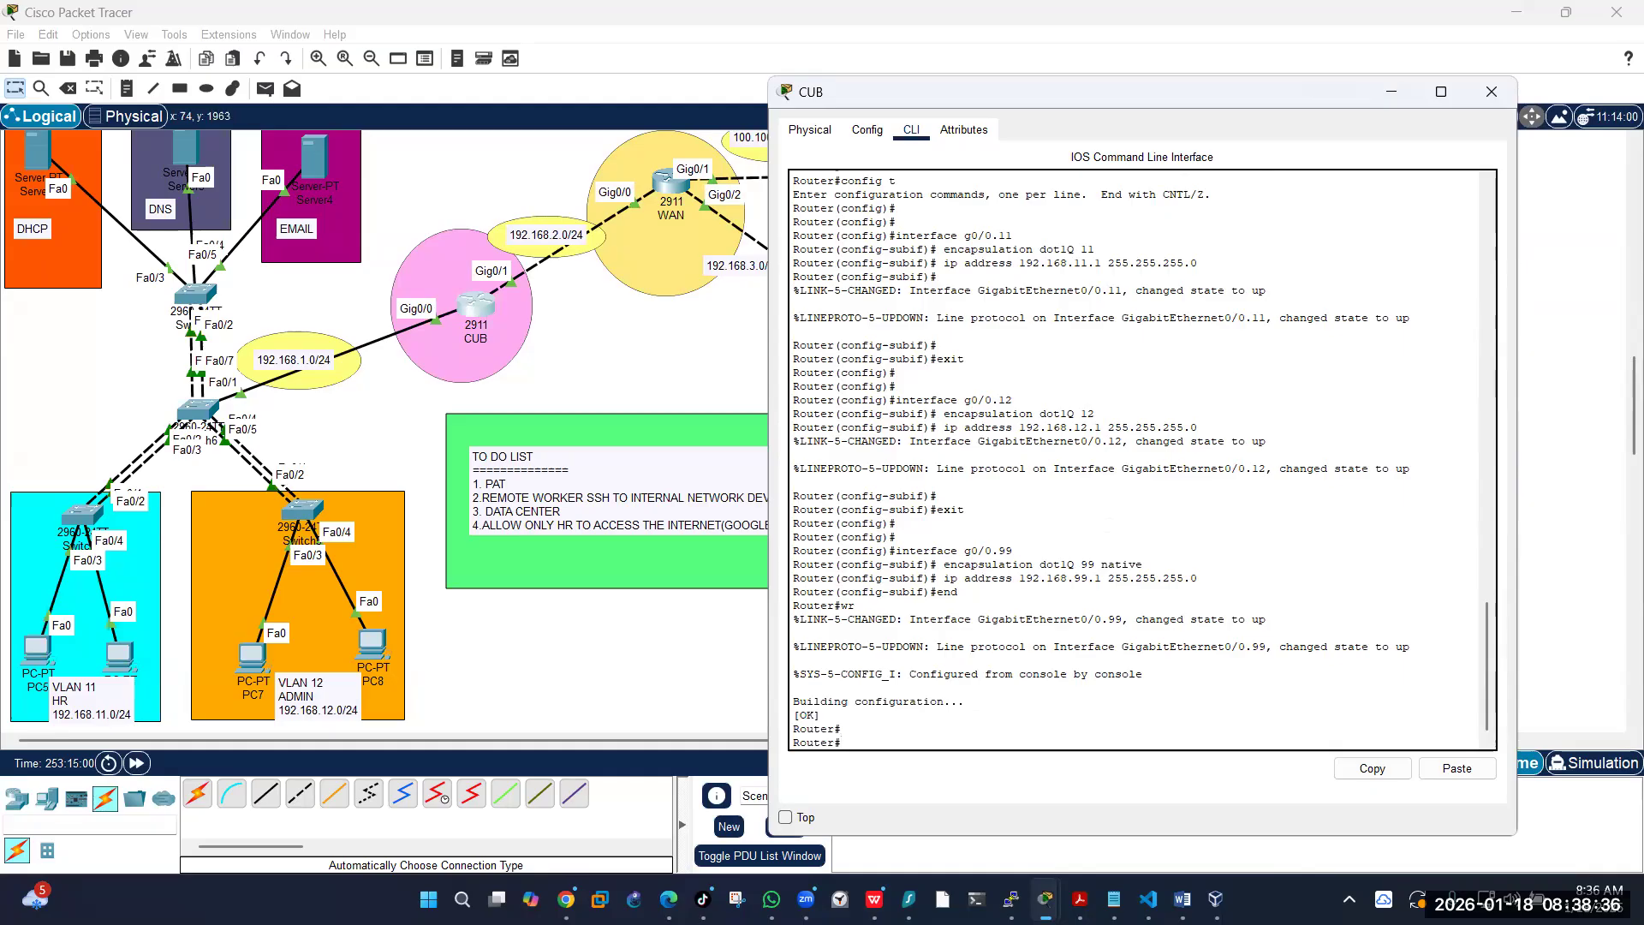
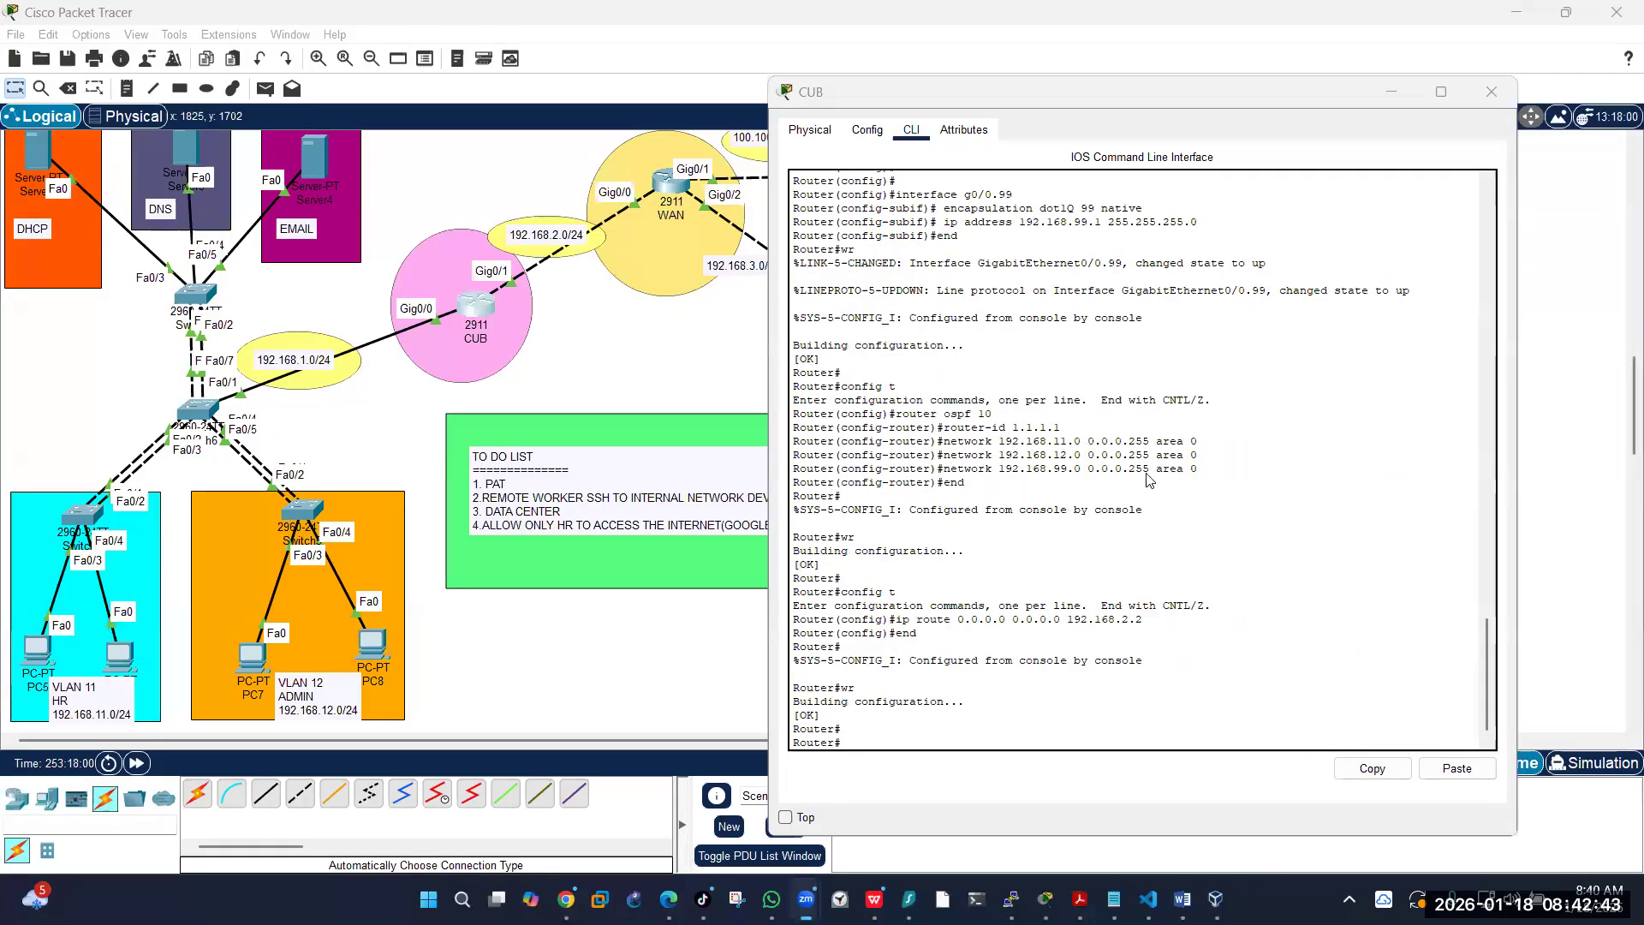
# Step: Review CUB's OSPF network statements and its default route in the console, and close the router's window
pyautogui.moveTo(953, 457); pyautogui.dragTo(791, 429)
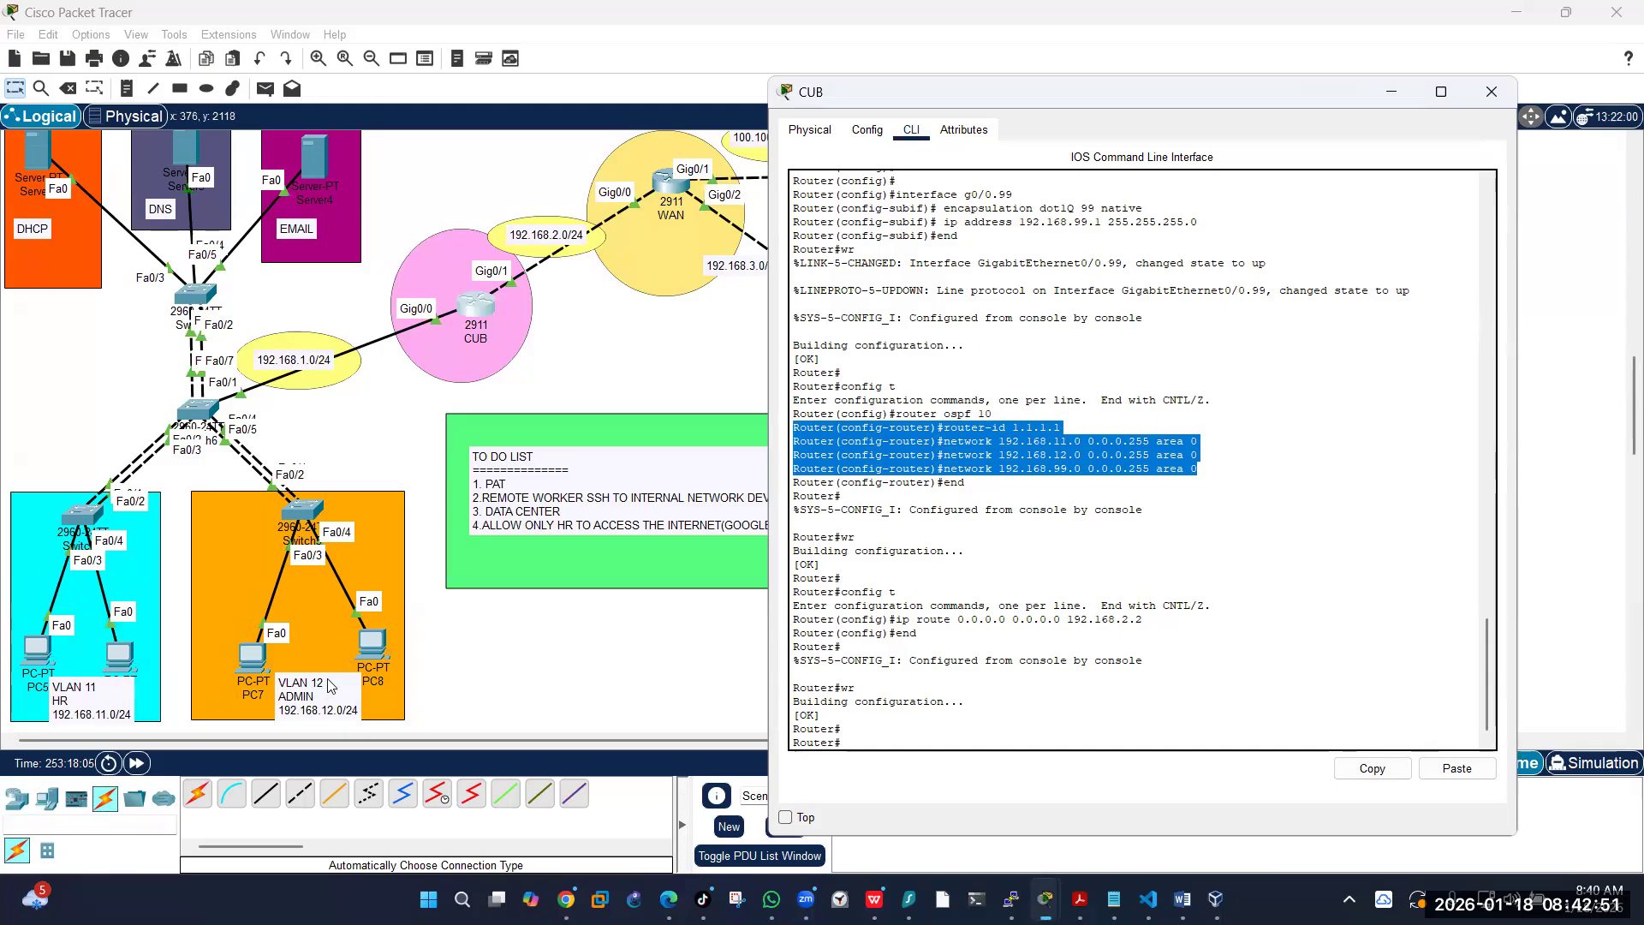
pyautogui.click(1329, 596)
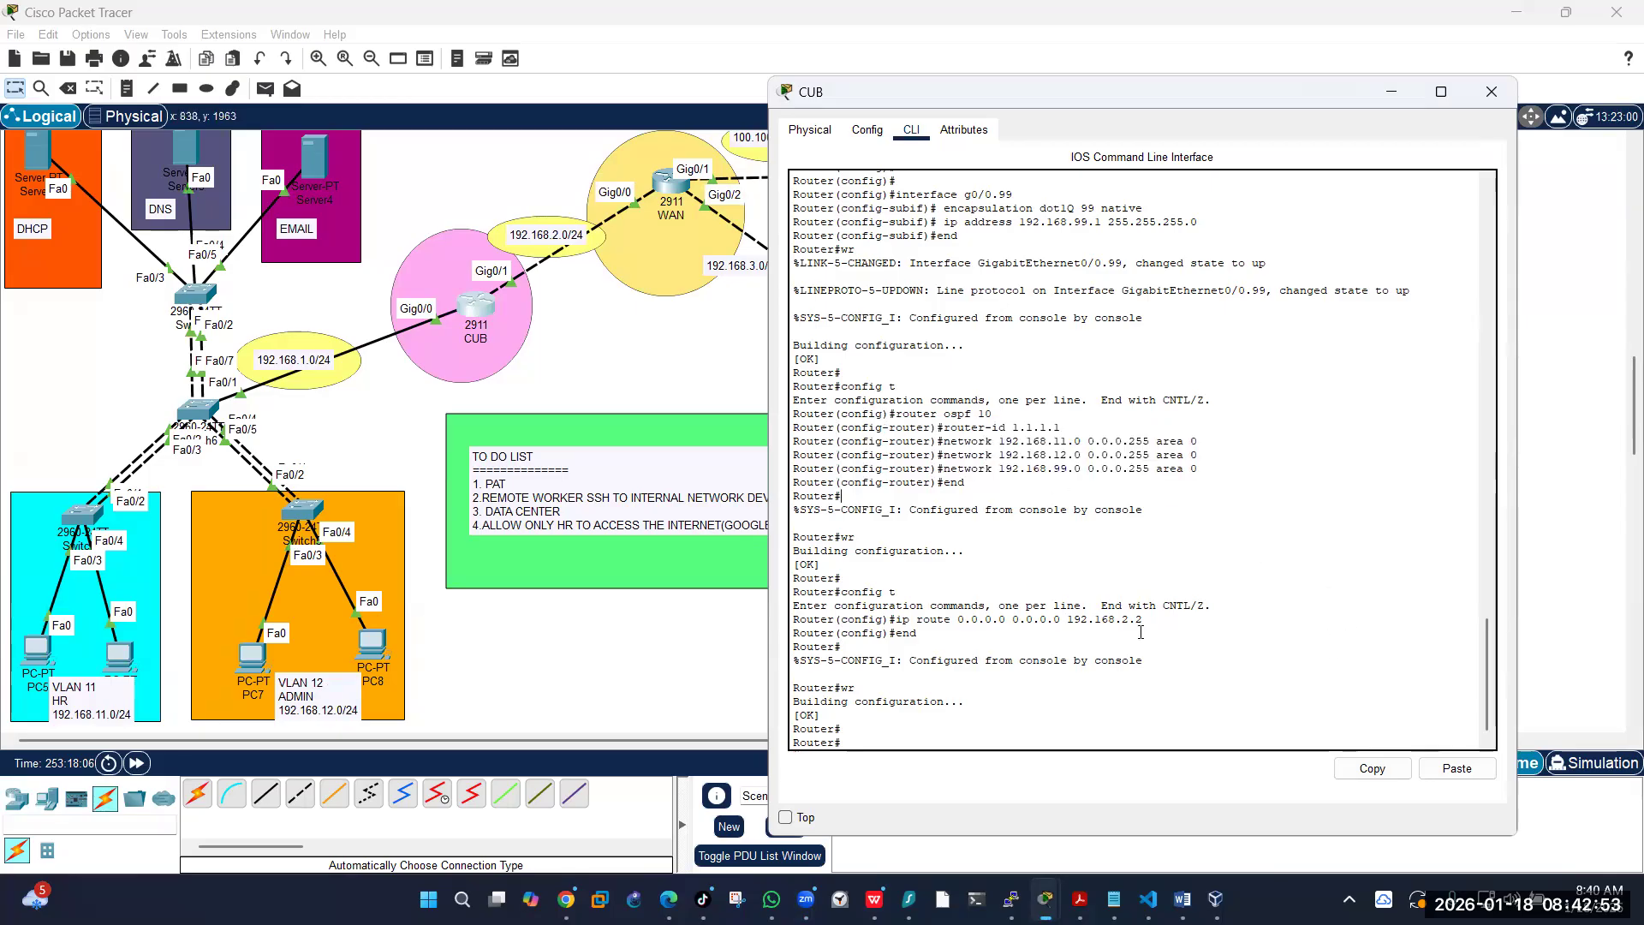
pyautogui.moveTo(1143, 619); pyautogui.dragTo(899, 623)
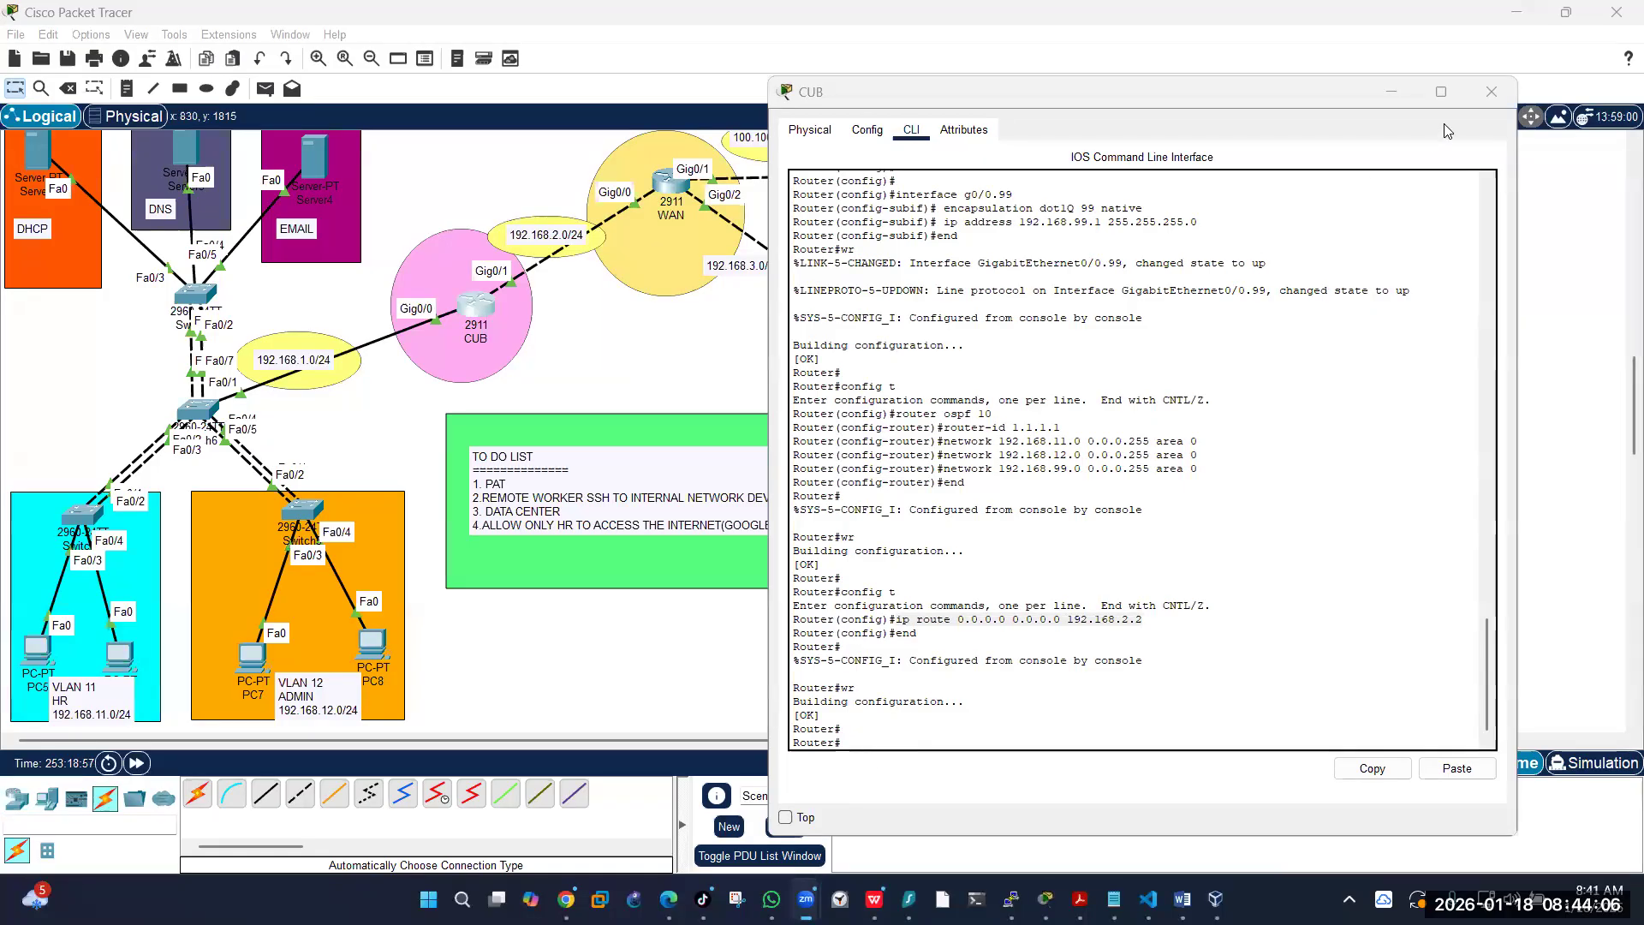
pyautogui.click(1476, 91)
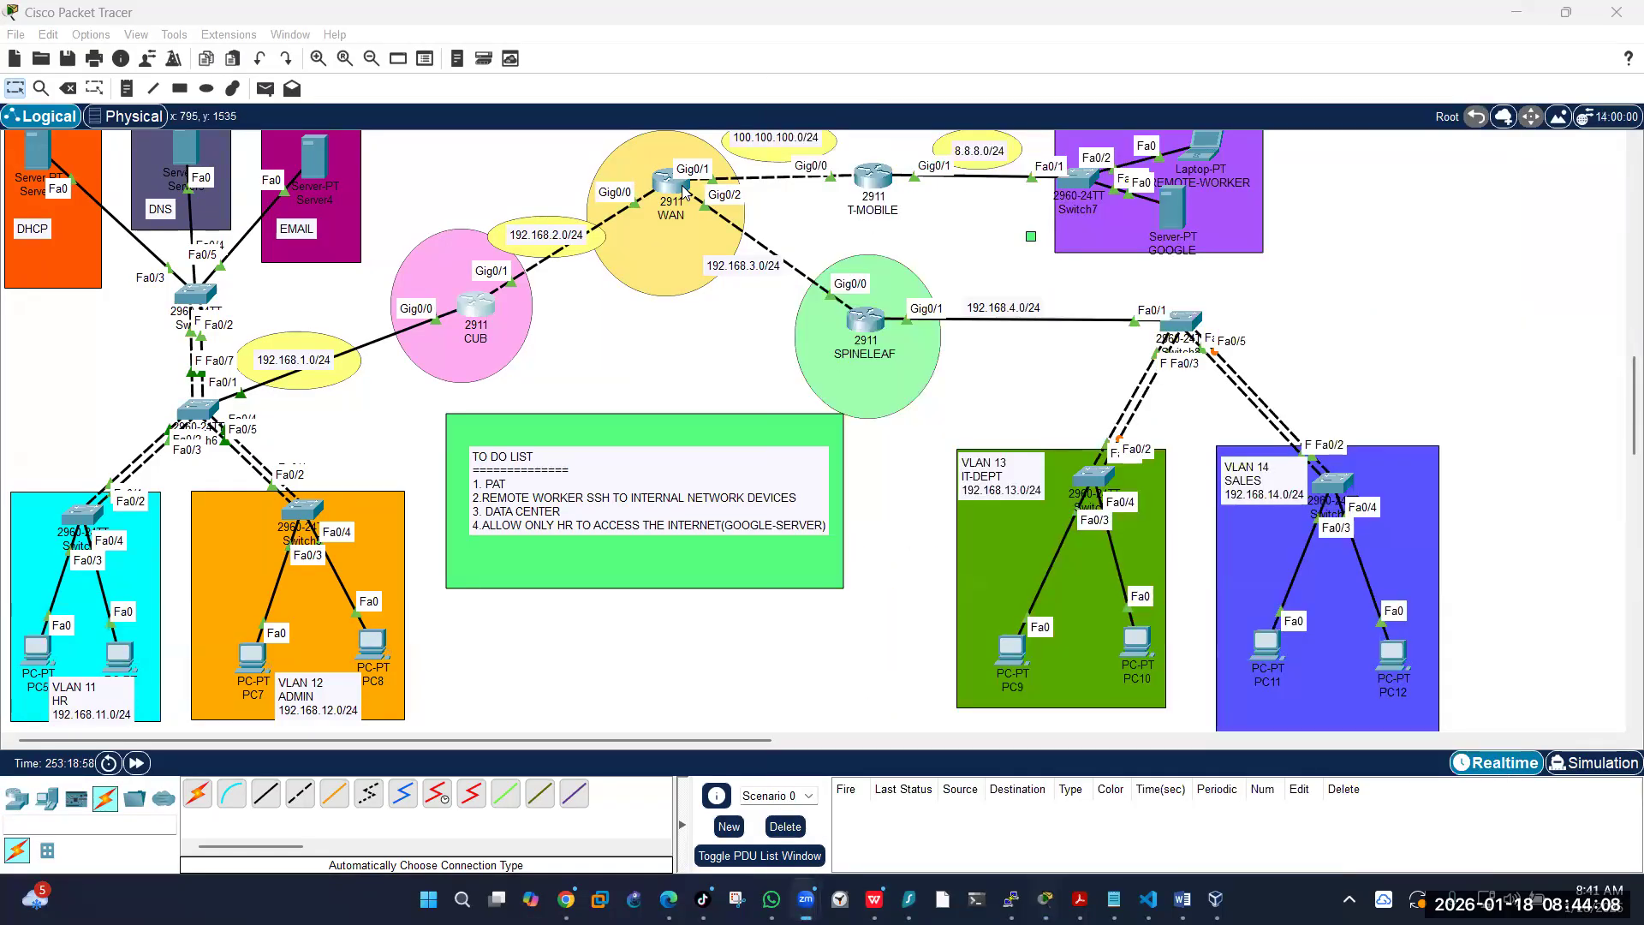
# Step: Open WAN's command line, mark interface gig0/0 as ip nat inside, and return to global configuration
pyautogui.moveTo(869, 139); pyautogui.dragTo(1176, 98)
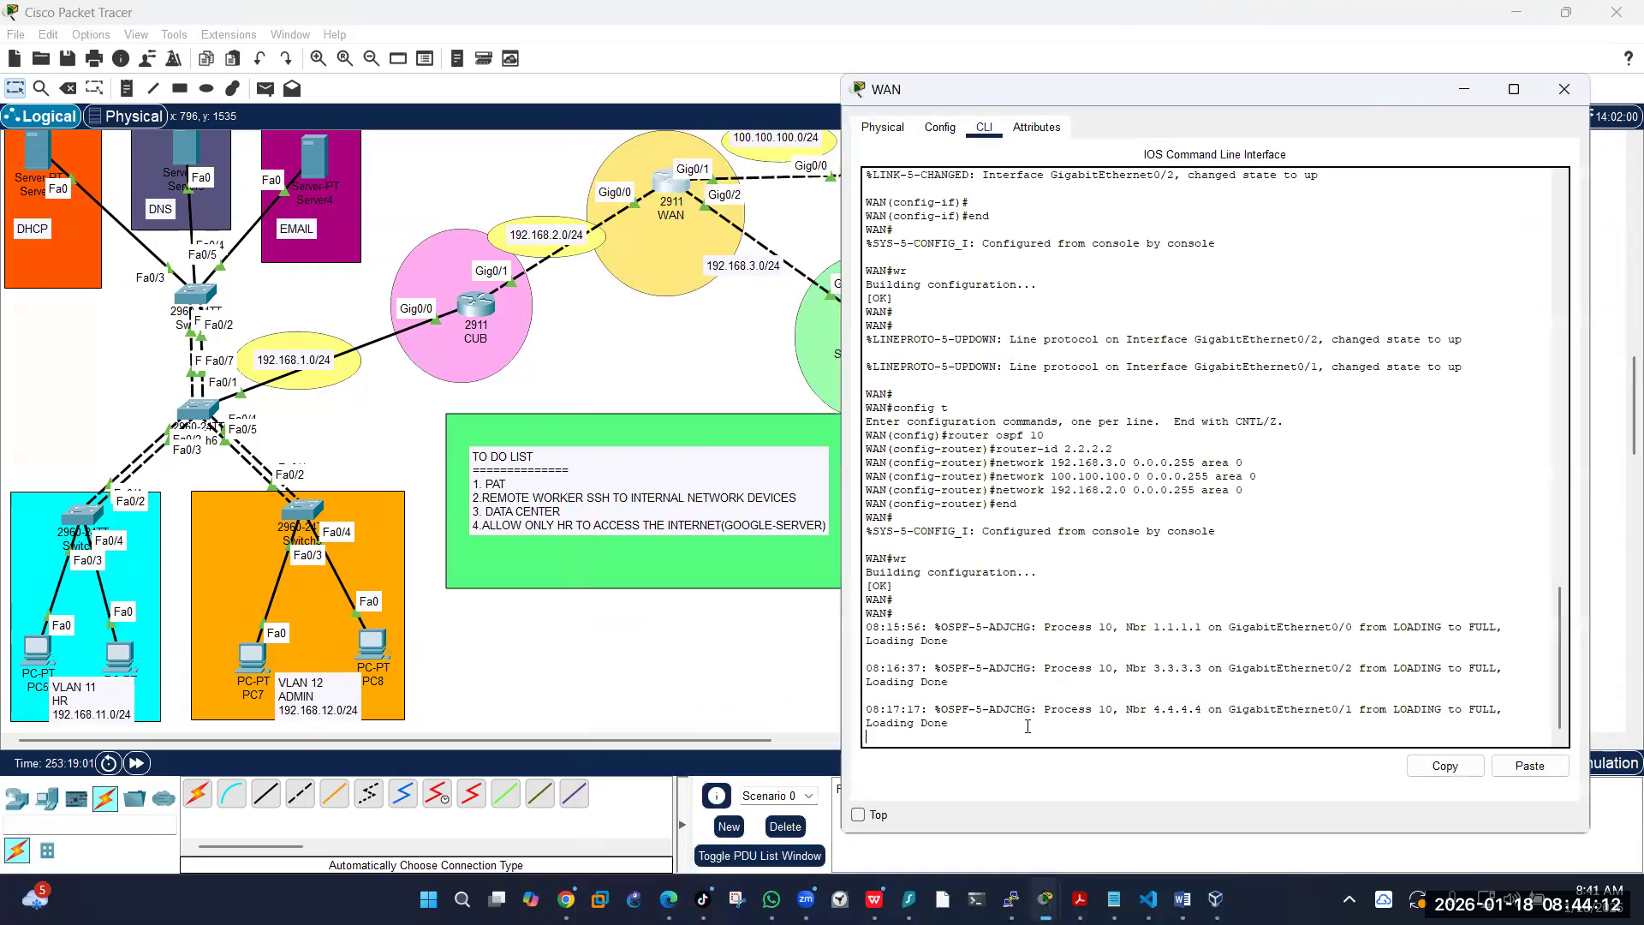
pyautogui.press('Return')
pyautogui.press('Return')
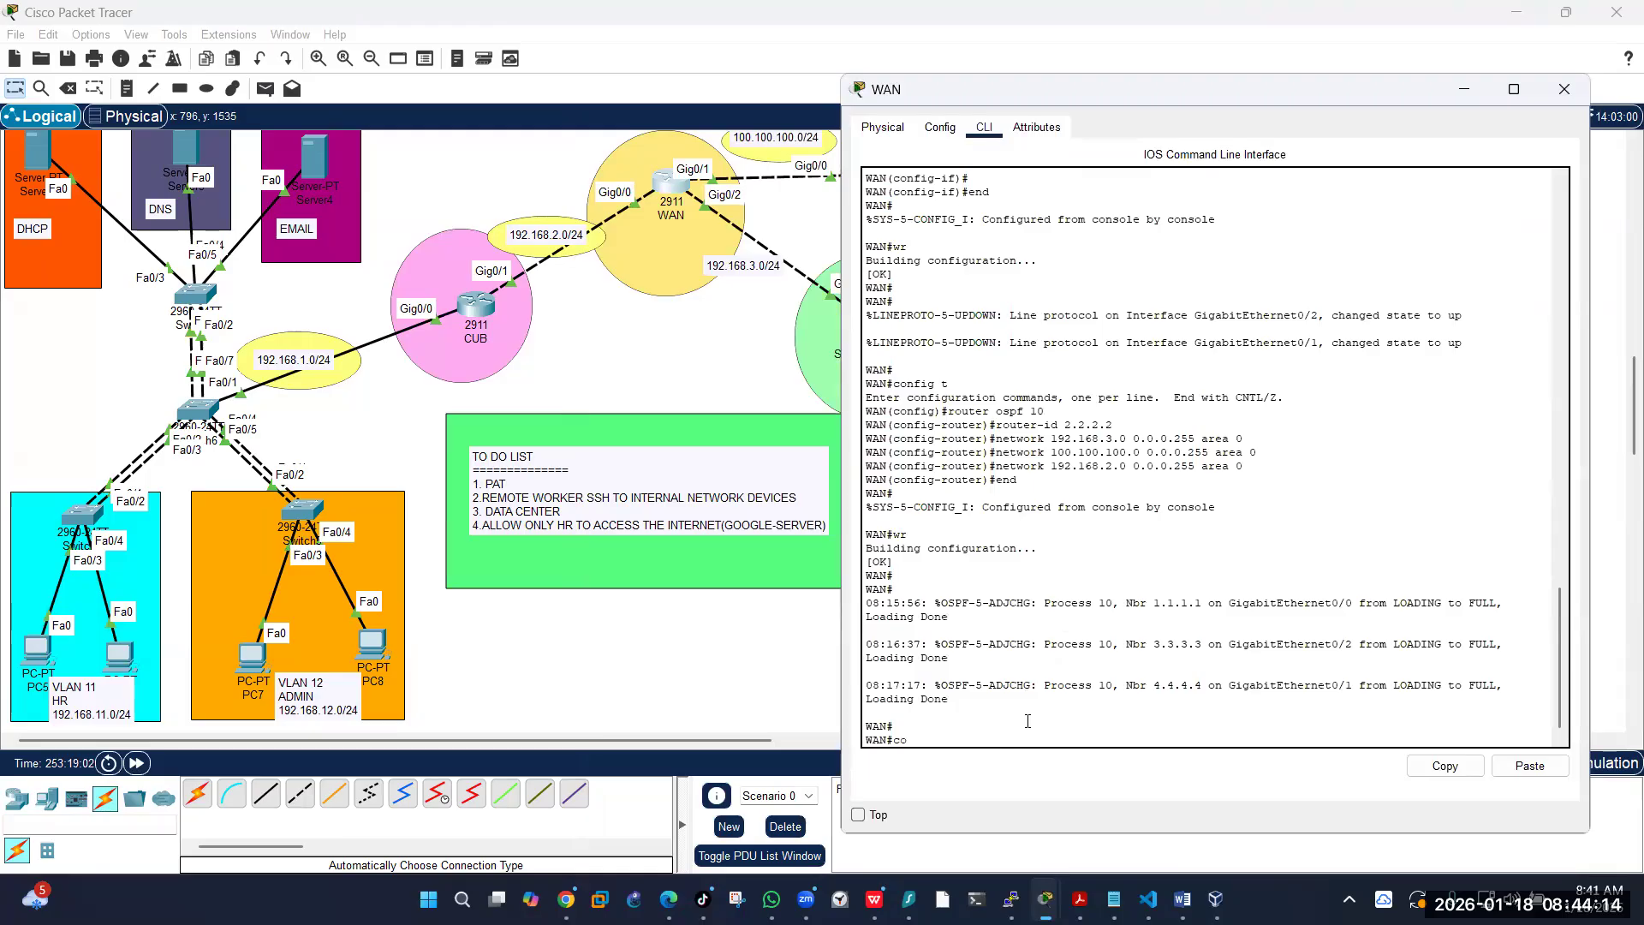
pyautogui.write('config t')
pyautogui.press('Return')
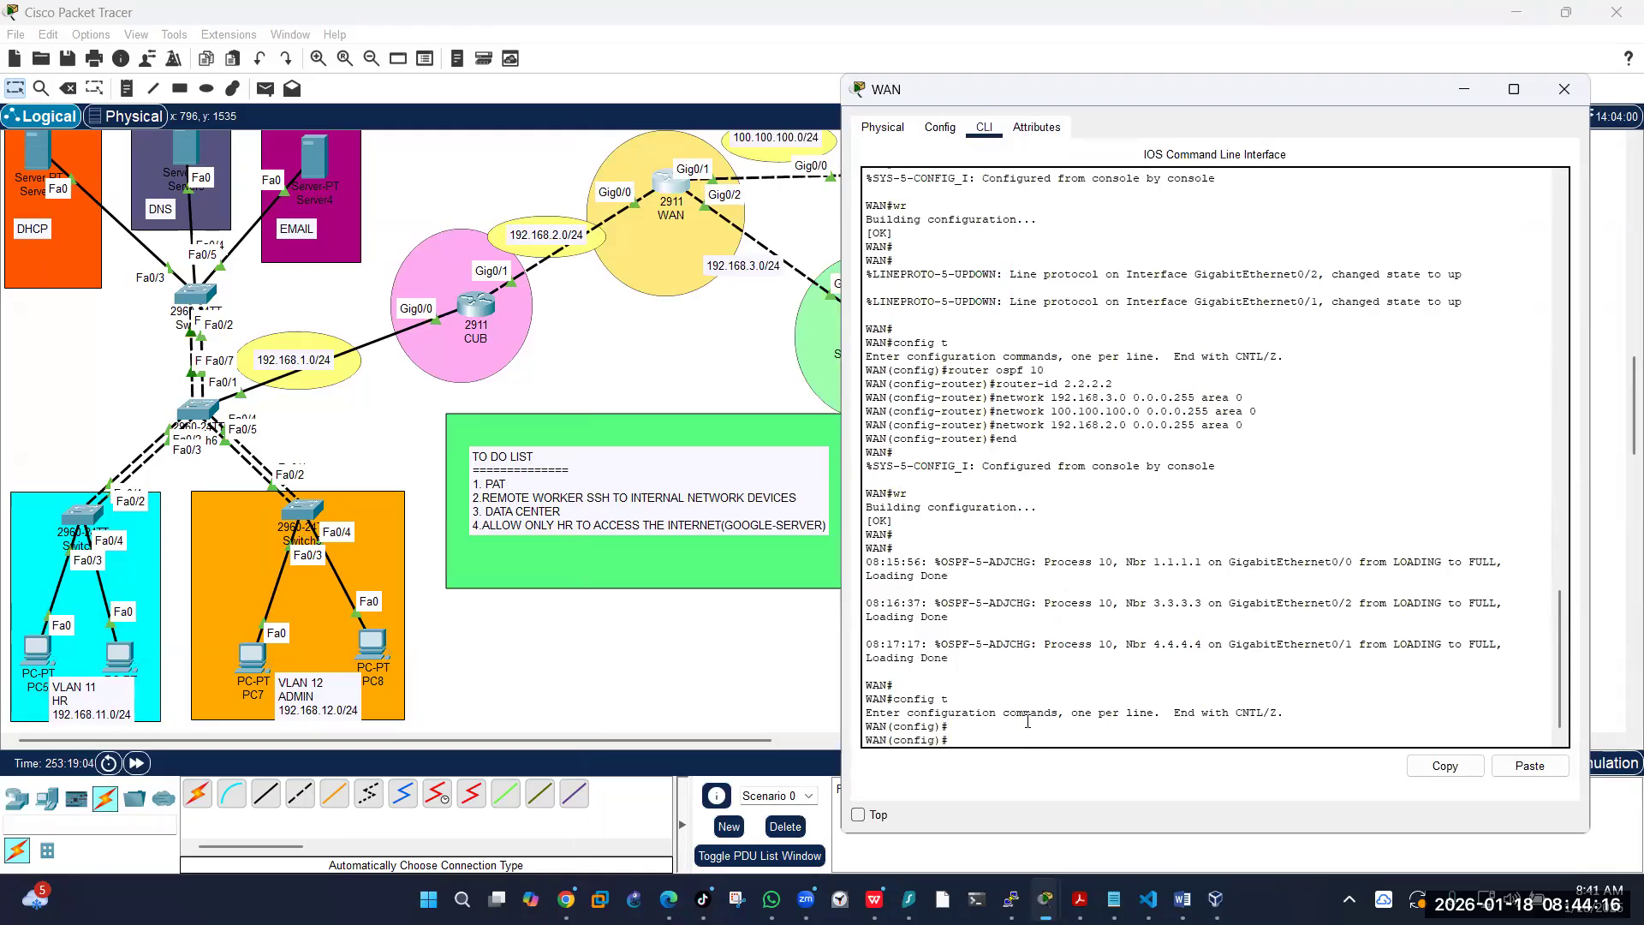
pyautogui.write('int gig0/0')
pyautogui.press('Return')
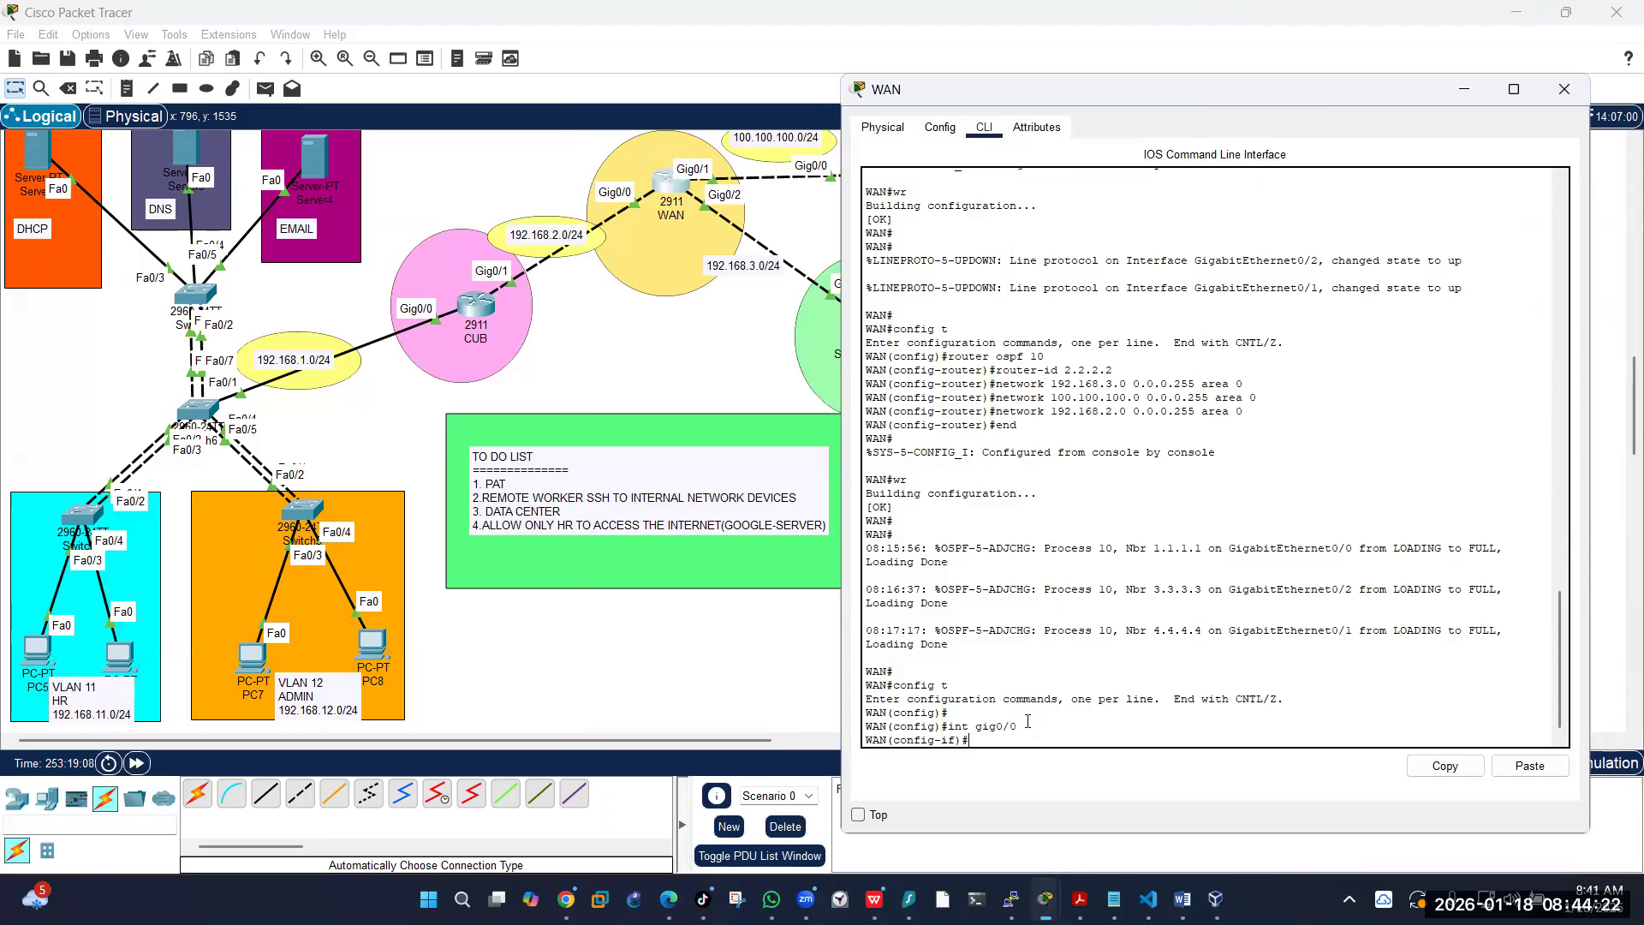
pyautogui.write('ip nat inside')
pyautogui.press('Return')
pyautogui.write('exit')
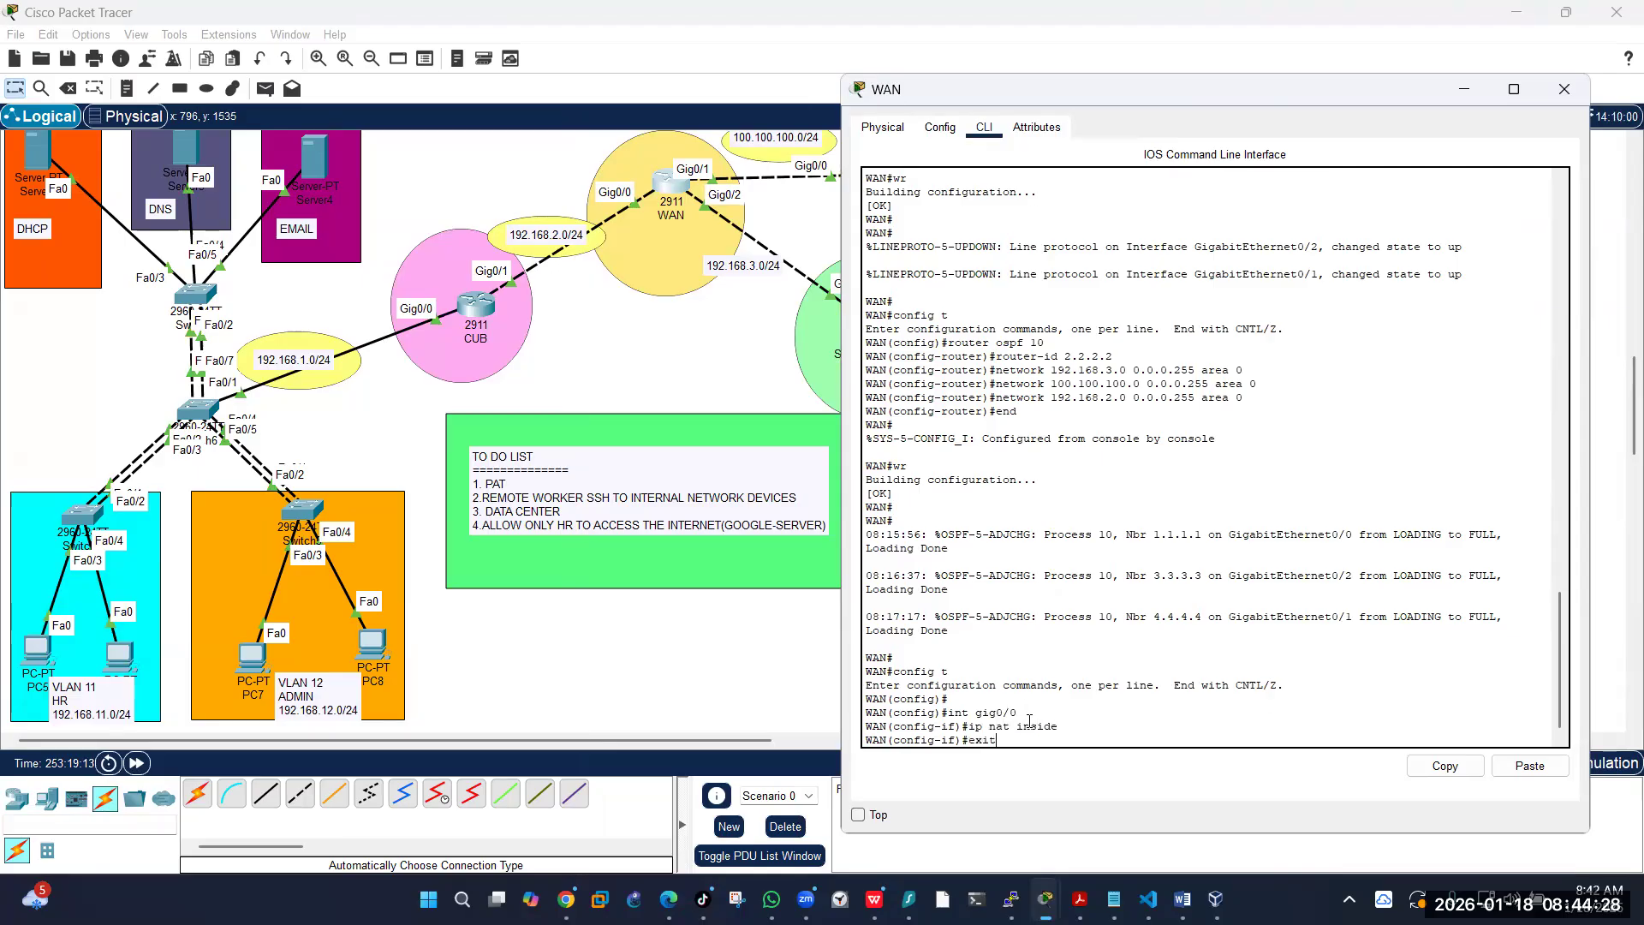
pyautogui.press('Return')
pyautogui.press('Return')
# Step: Mark WAN's interface gig0/2 as ip nat inside and return to global configuration
pyautogui.write('exit')
pyautogui.press('Up')
pyautogui.press('Up')
pyautogui.press('Up')
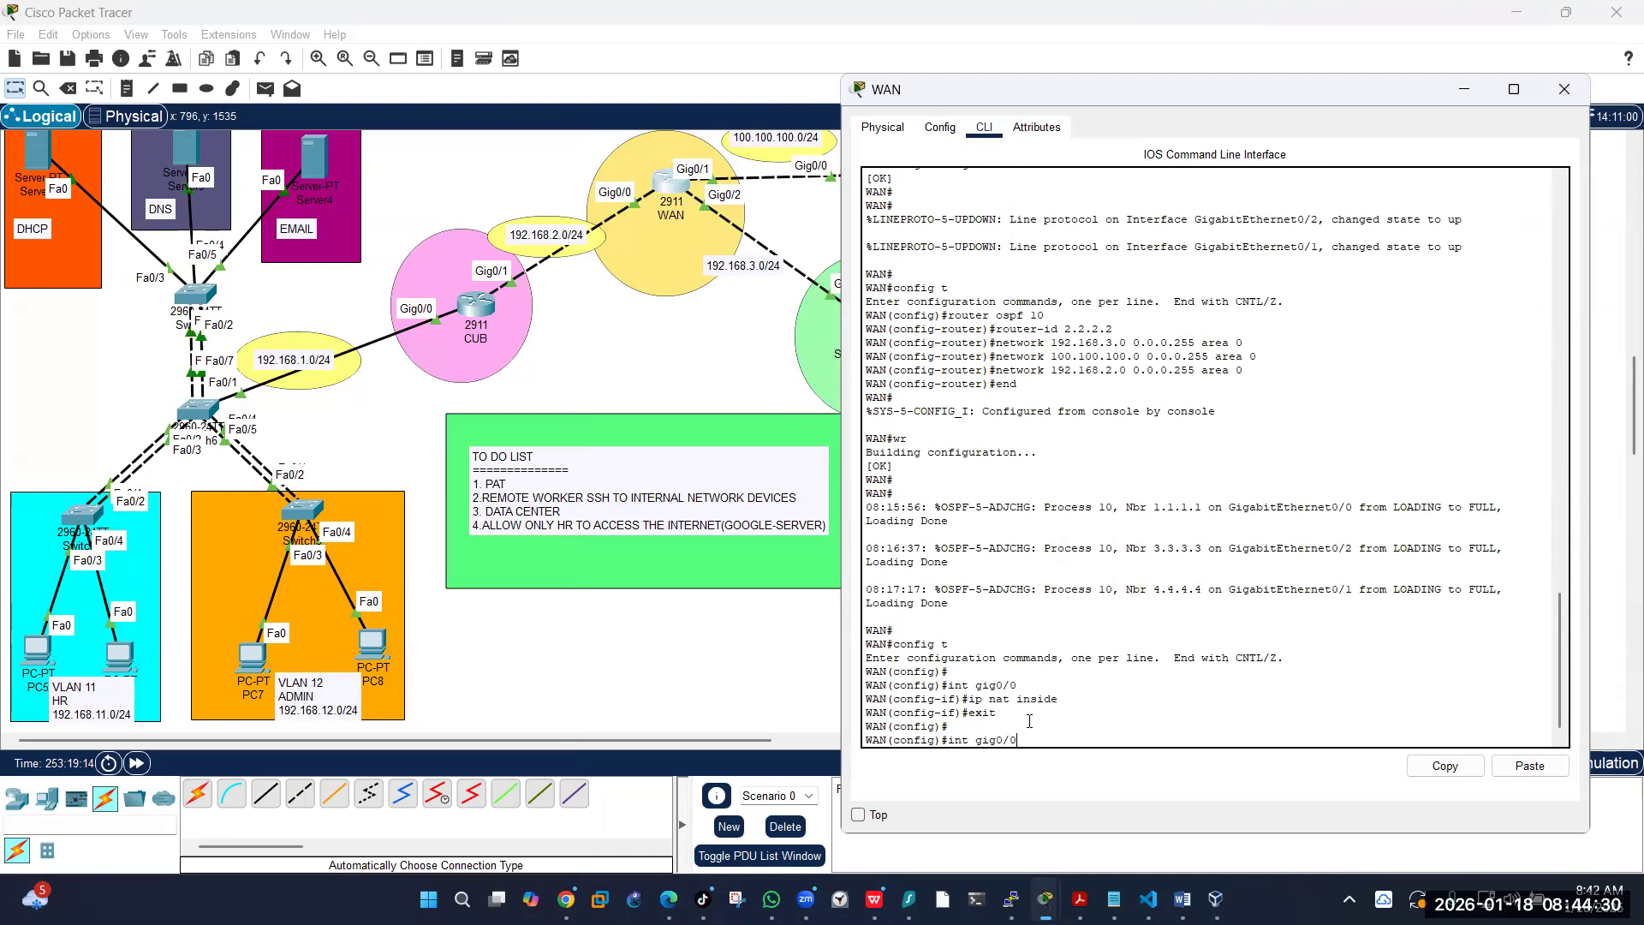
pyautogui.press('BackSpace')
pyautogui.write('2')
pyautogui.press('Return')
pyautogui.write('ip nat inside')
pyautogui.press('Return')
pyautogui.write('exit')
pyautogui.press('Return')
# Step: Mark WAN's interface gig0/1 as ip nat outside and return to global configuration
pyautogui.write('exit')
pyautogui.press('BackSpace')
pyautogui.press('BackSpace')
pyautogui.press('BackSpace')
pyautogui.press('BackSpace')
pyautogui.write('int gig0/')
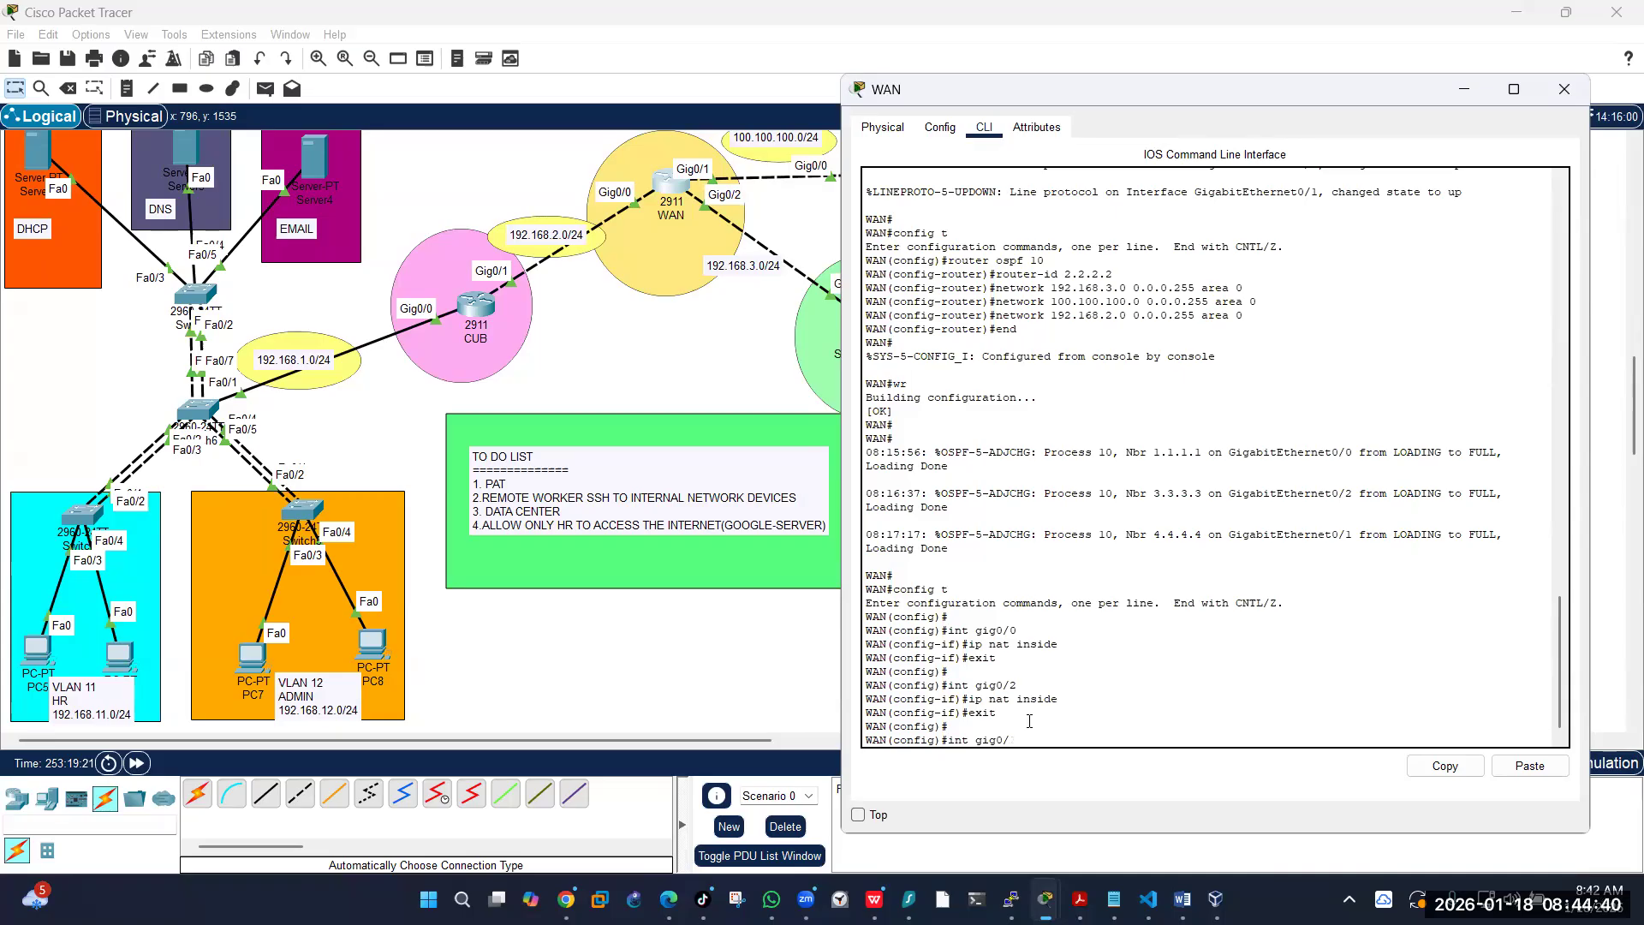
pyautogui.write('1')
pyautogui.press('Return')
pyautogui.write('ip nat inside')
pyautogui.press('BackSpace')
pyautogui.press('BackSpace')
pyautogui.press('BackSpace')
pyautogui.press('BackSpace')
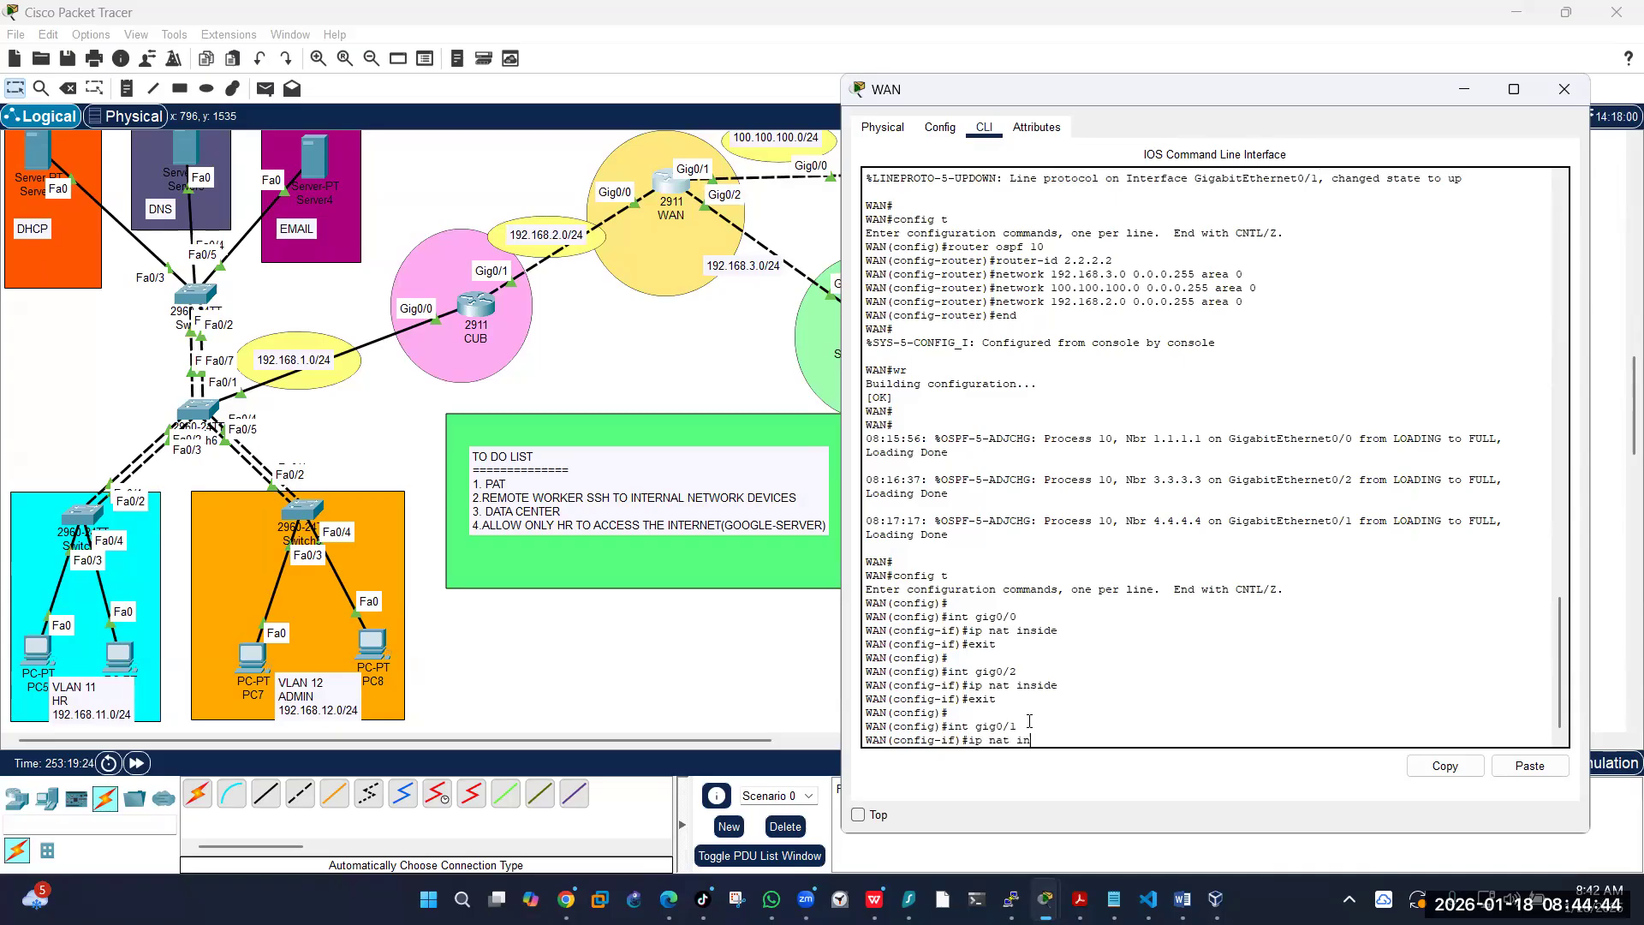
pyautogui.write('outside')
pyautogui.press('Return')
pyautogui.press('Return')
pyautogui.write('exit')
pyautogui.press('Return')
pyautogui.press('Return')
pyautogui.press('Return')
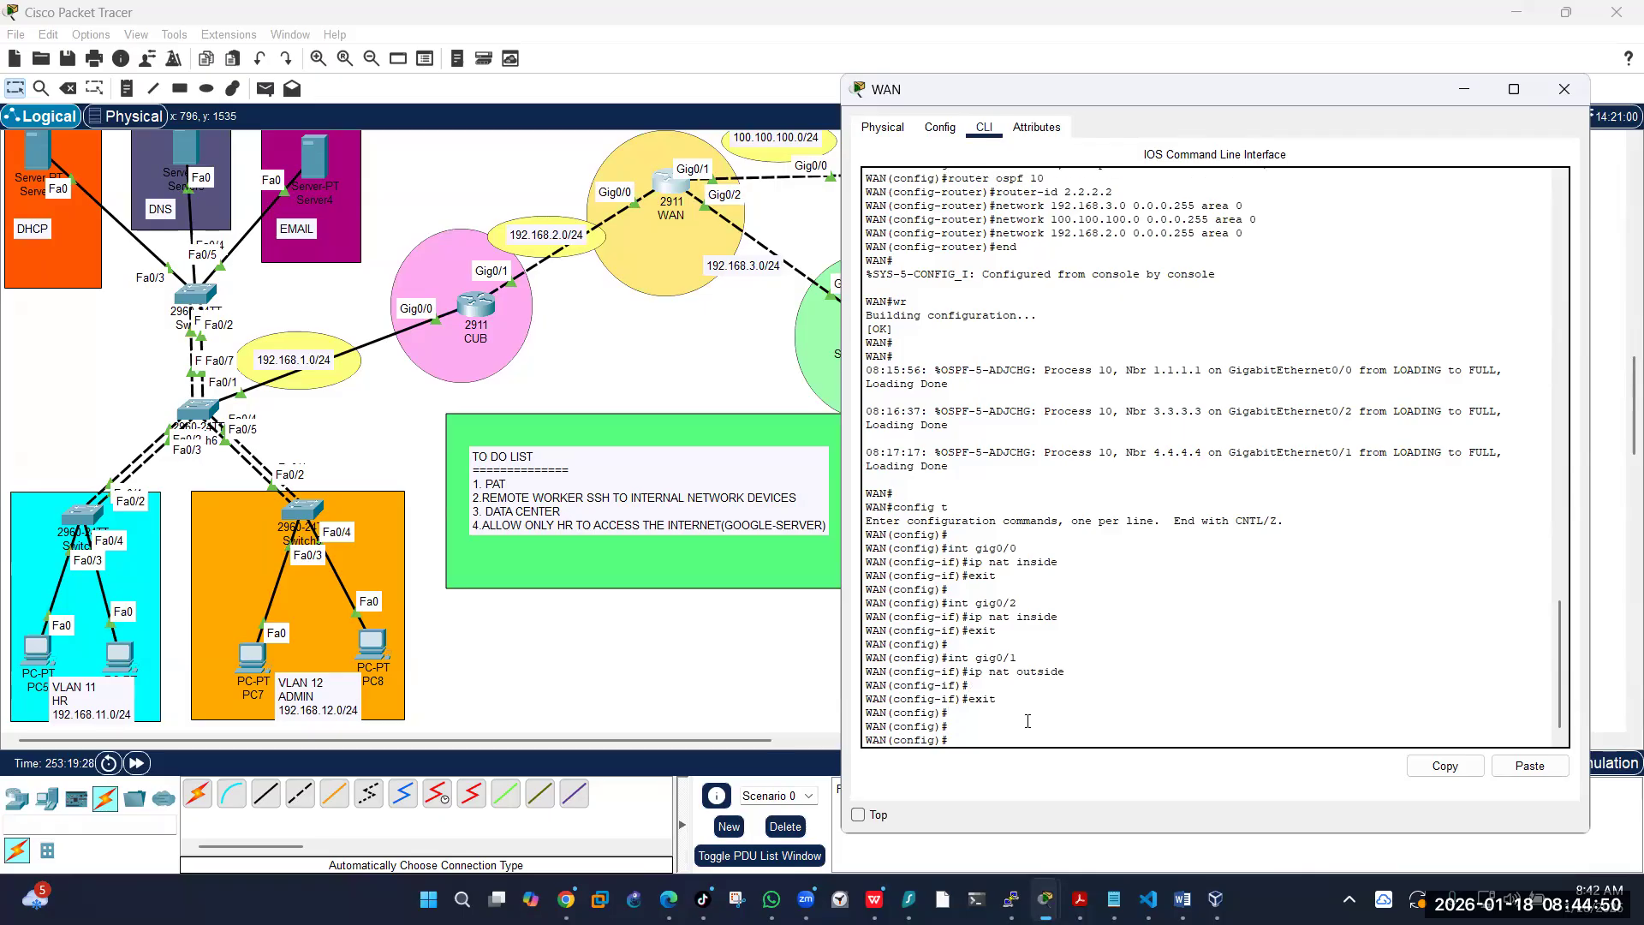
# Step: On WAN, create access-list 1 permitting 192.168.0.0 0.0.255.255 and apply ip nat inside source list 1 interface gig0/1 overload
pyautogui.write('access-list 1 permit 192.168')
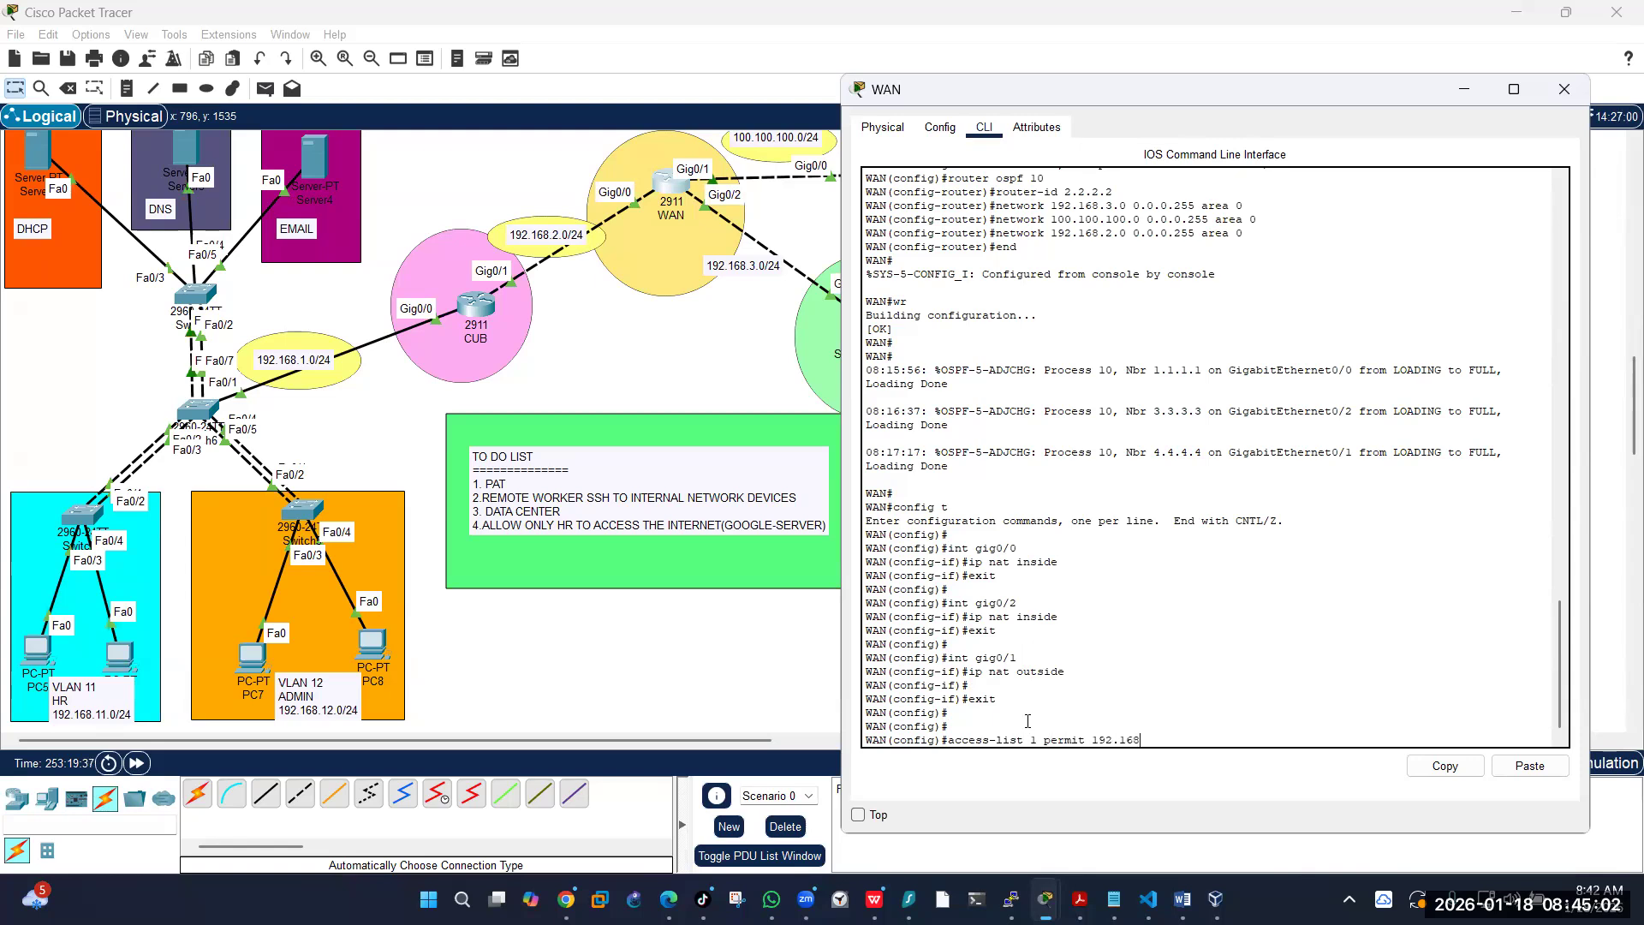
pyautogui.write('.0.0 0.0.255.255')
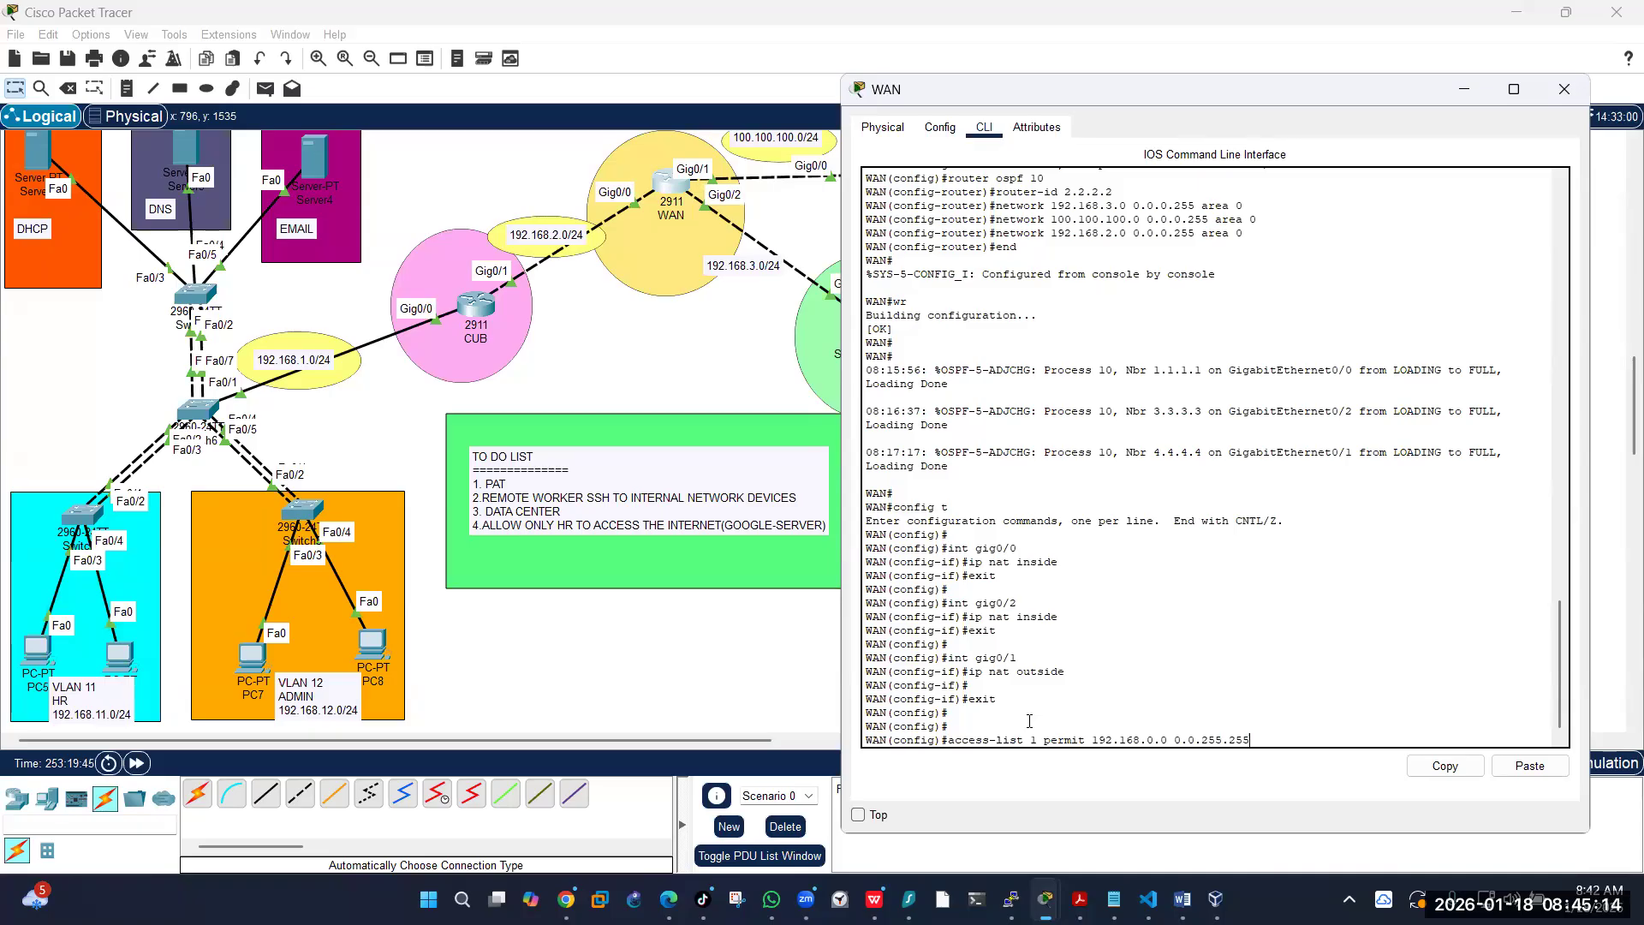
pyautogui.press('Return')
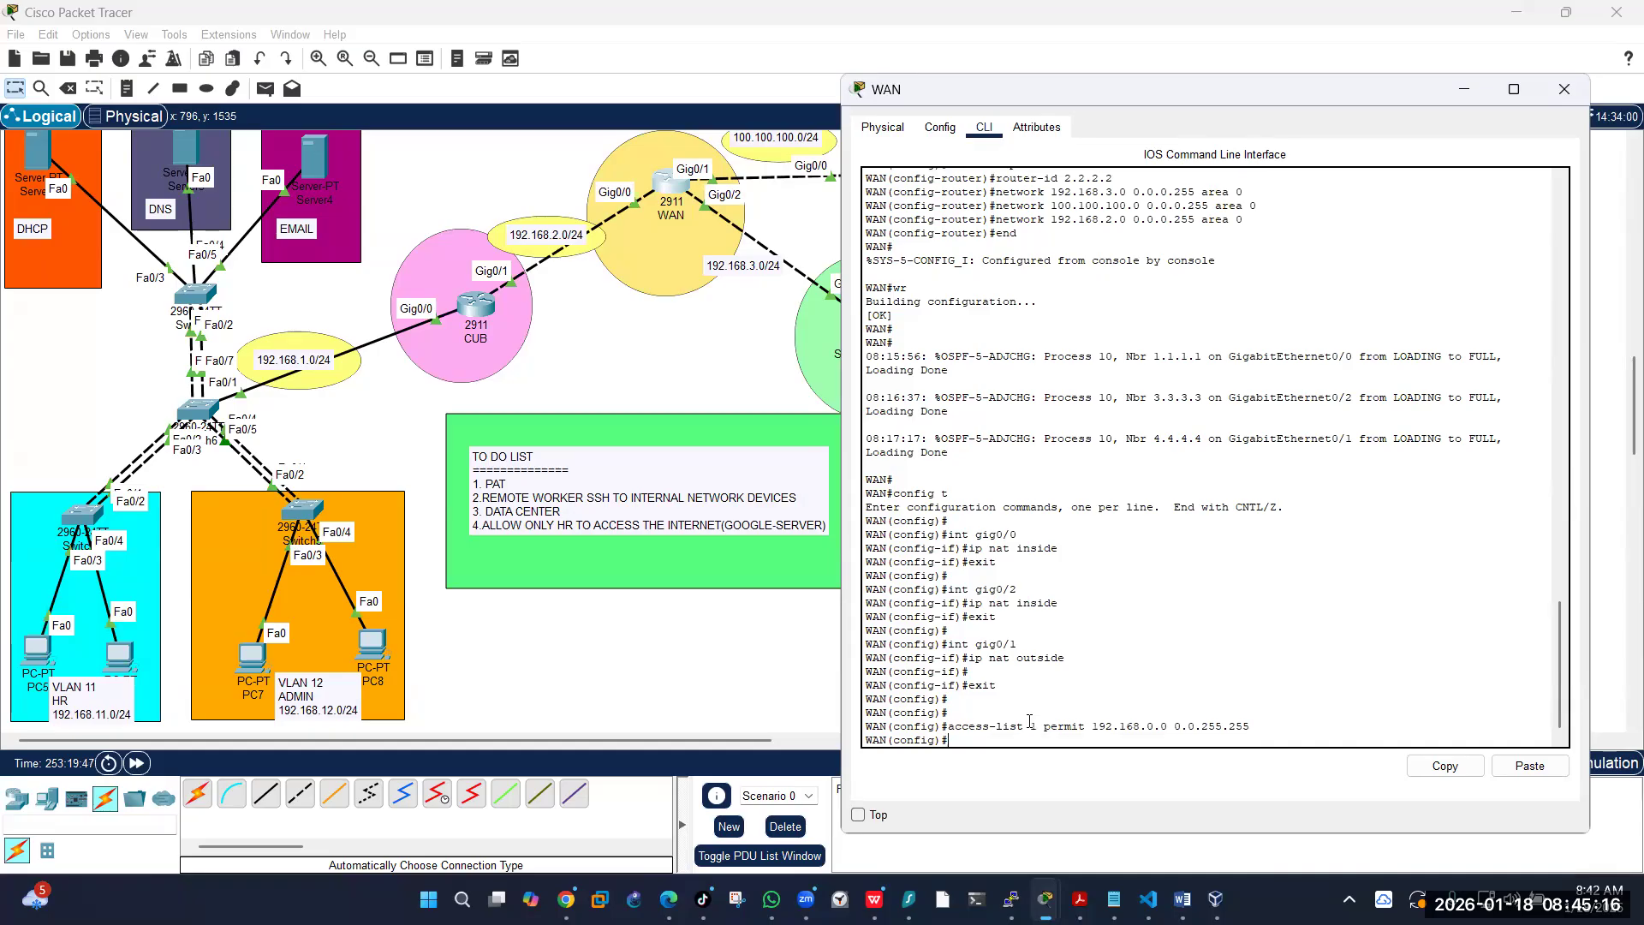
pyautogui.write('ip nat inside source list')
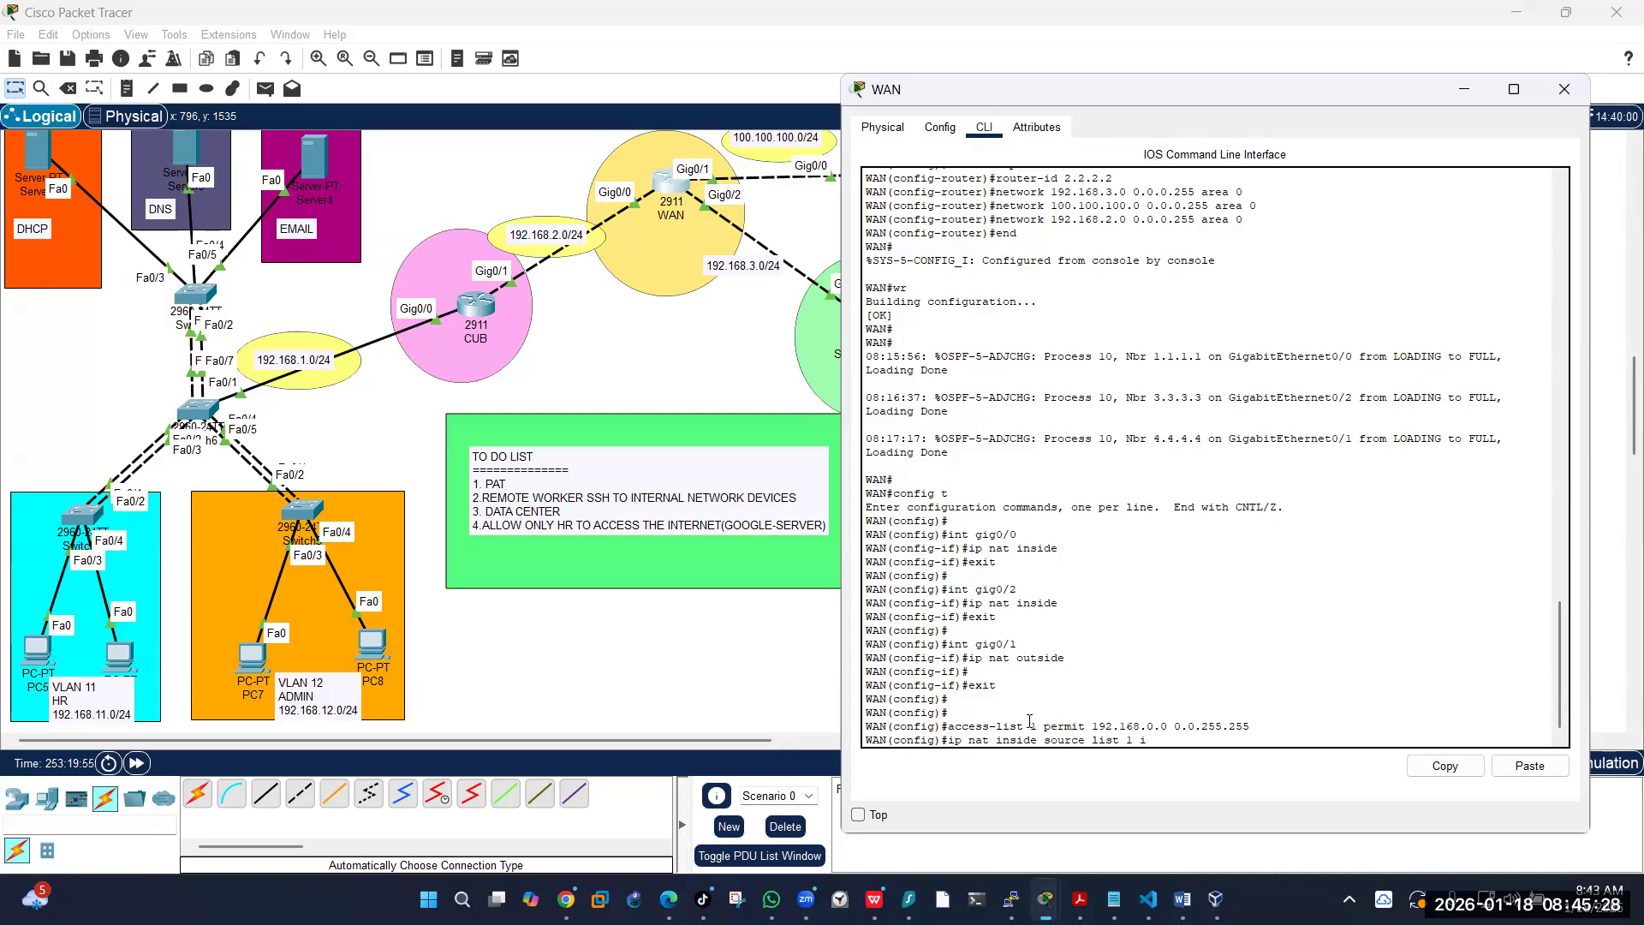
pyautogui.write('1 interface gig0/1 overload')
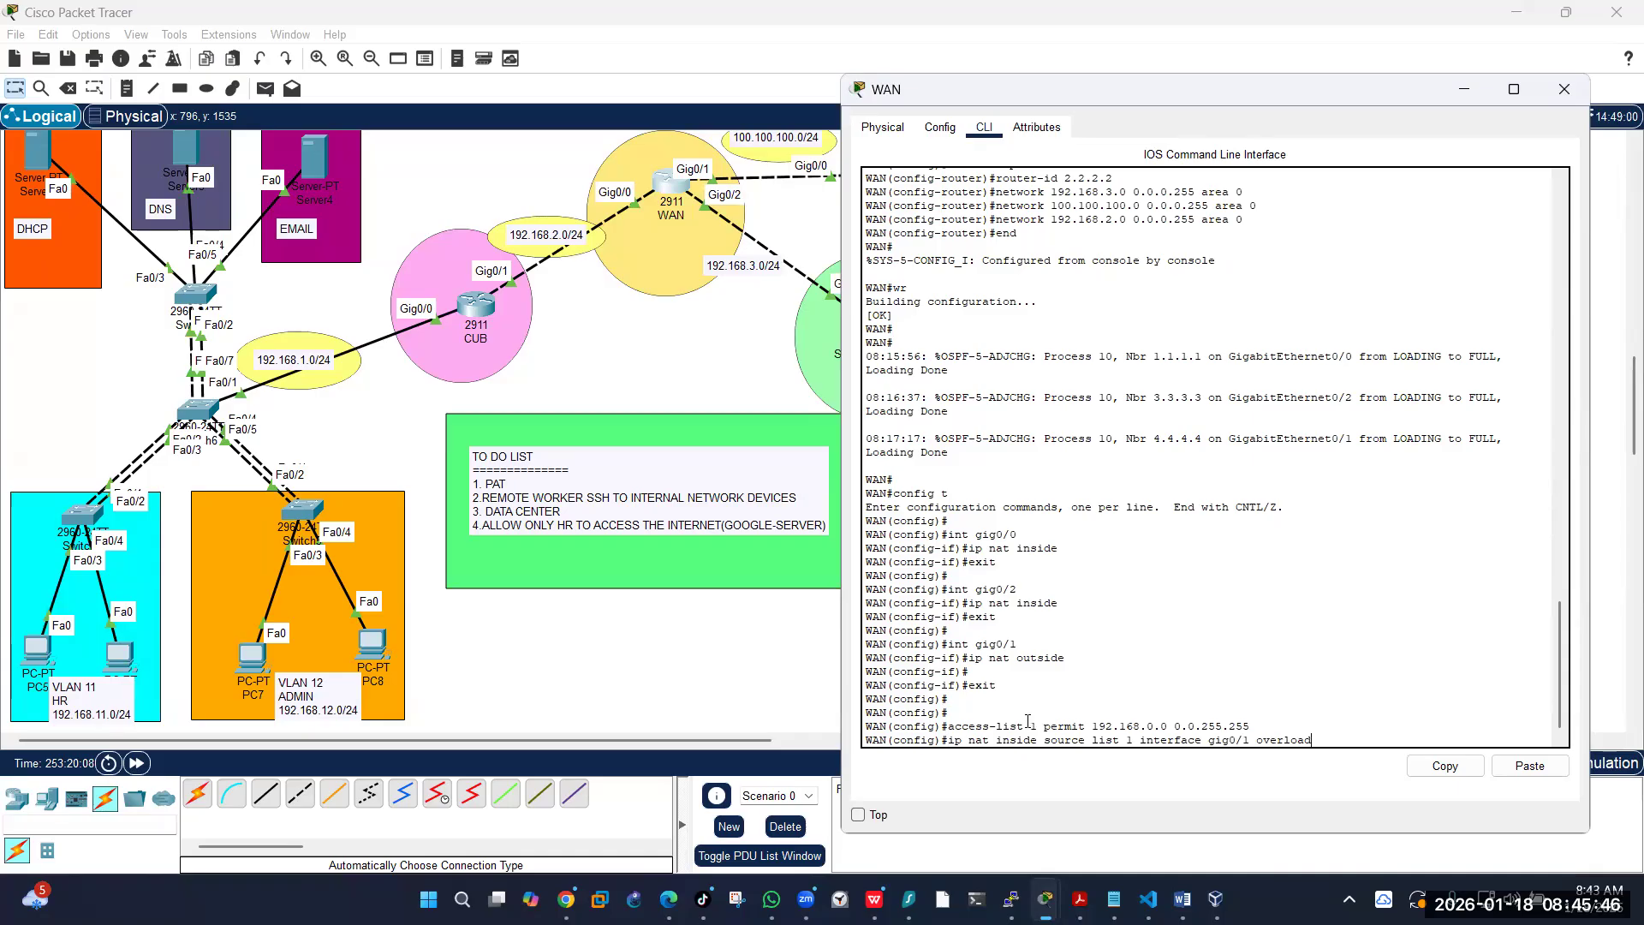
pyautogui.press('Return')
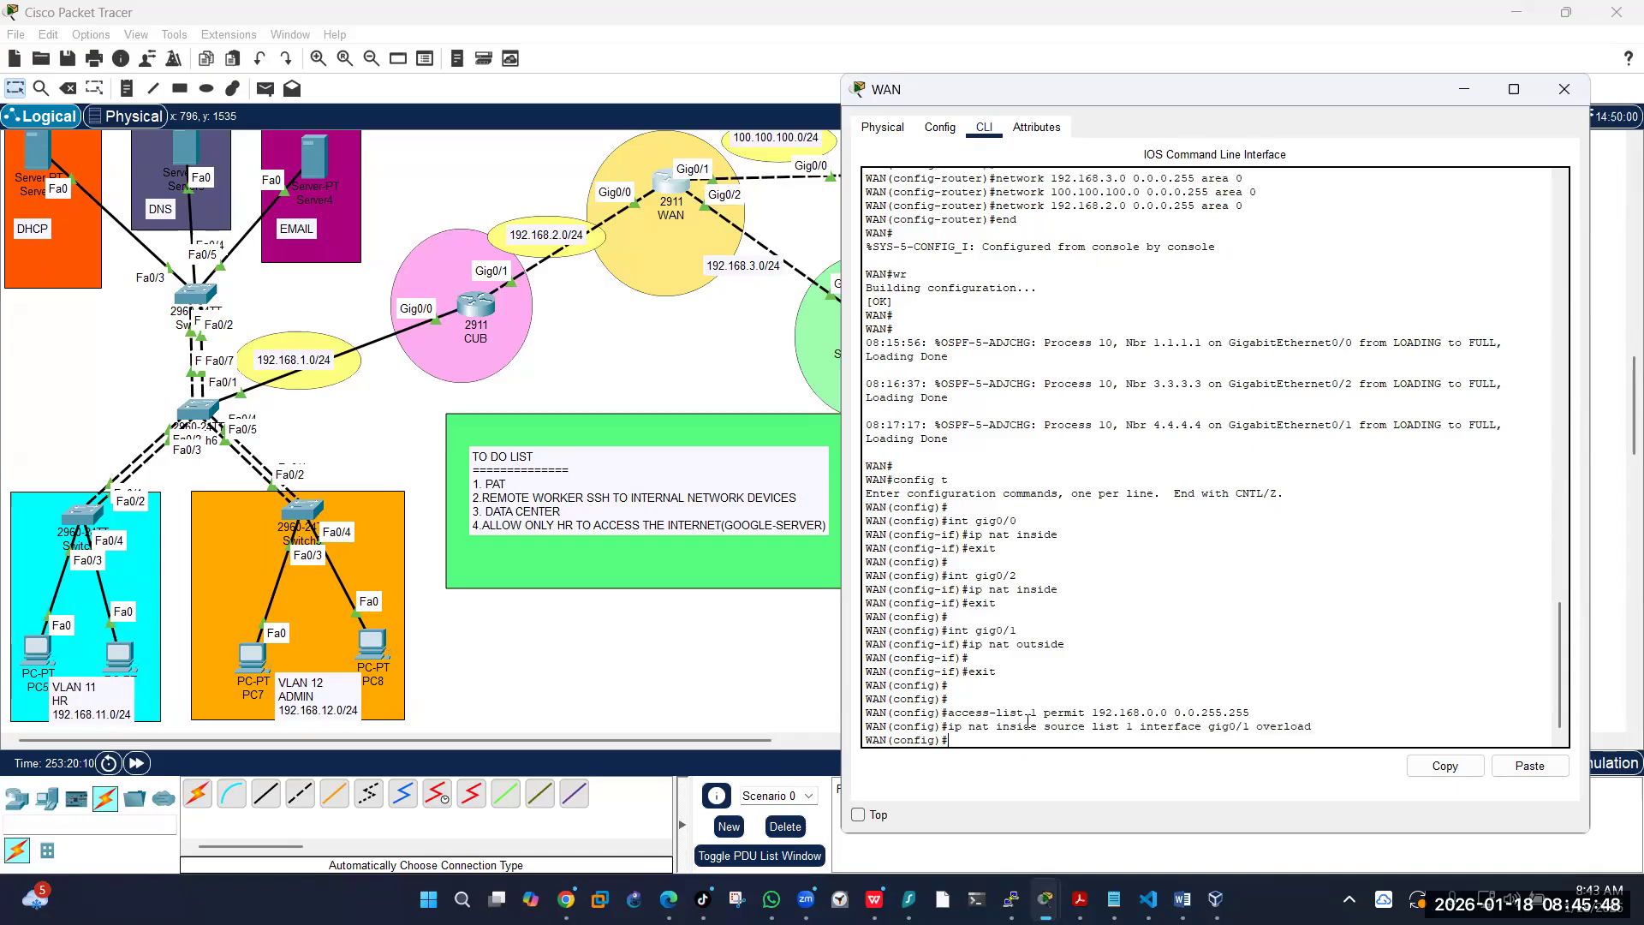
# Step: Leave configuration mode on WAN and save its configuration with wr
pyautogui.write('end')
pyautogui.press('Return')
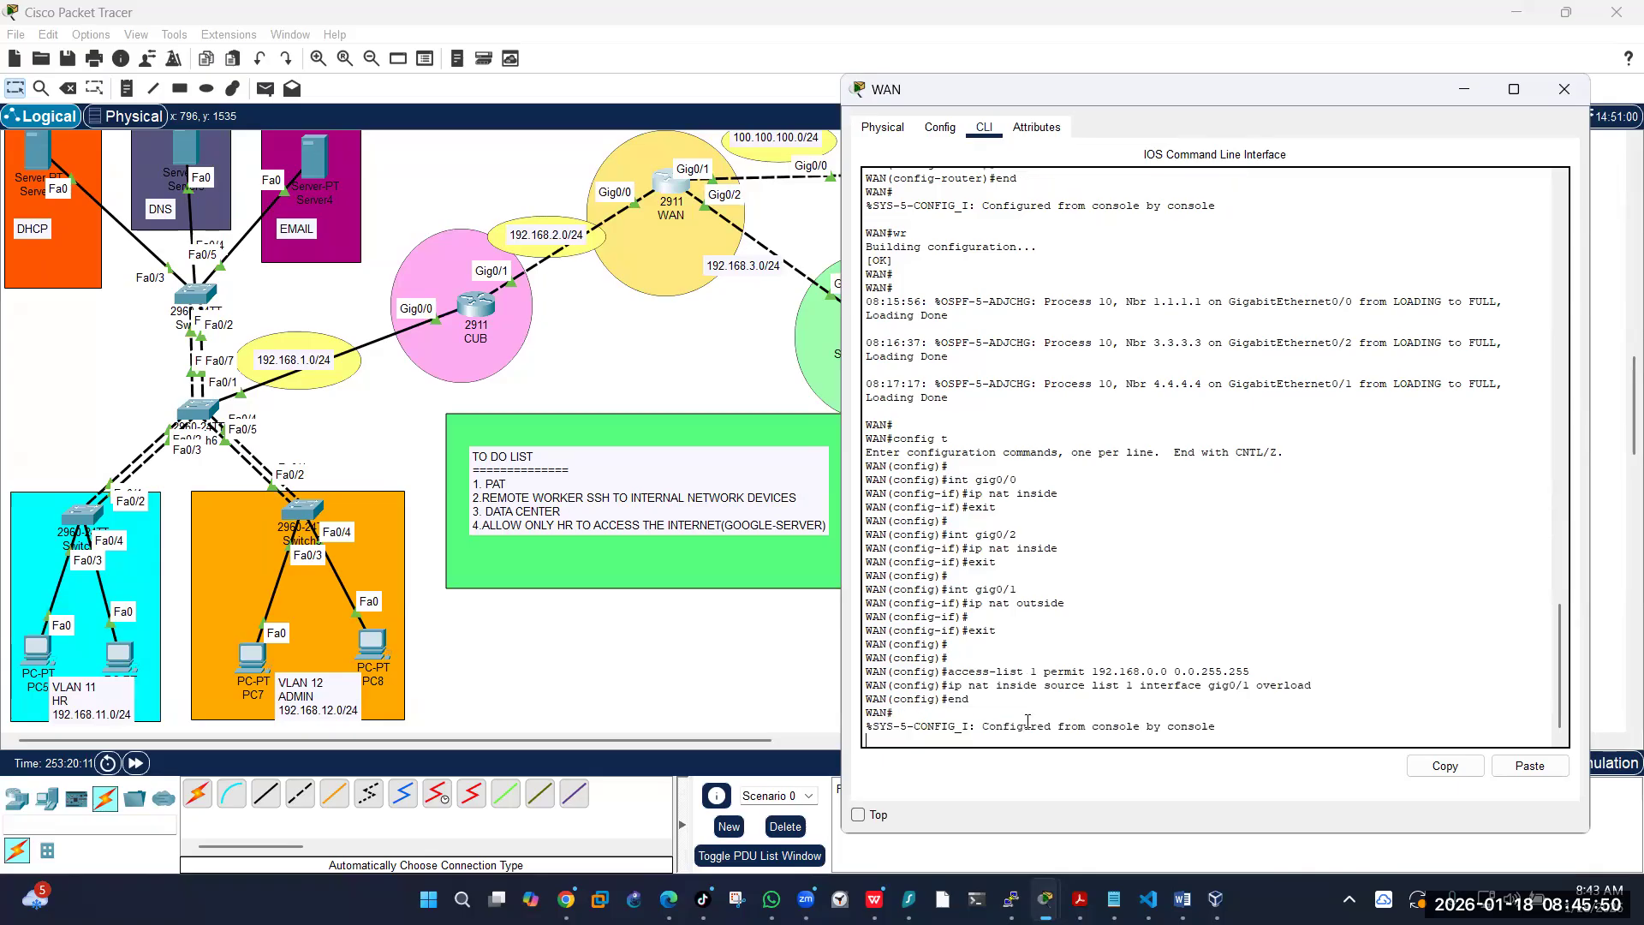
pyautogui.write('wr')
pyautogui.press('Return')
pyautogui.press('Return')
pyautogui.press('Return')
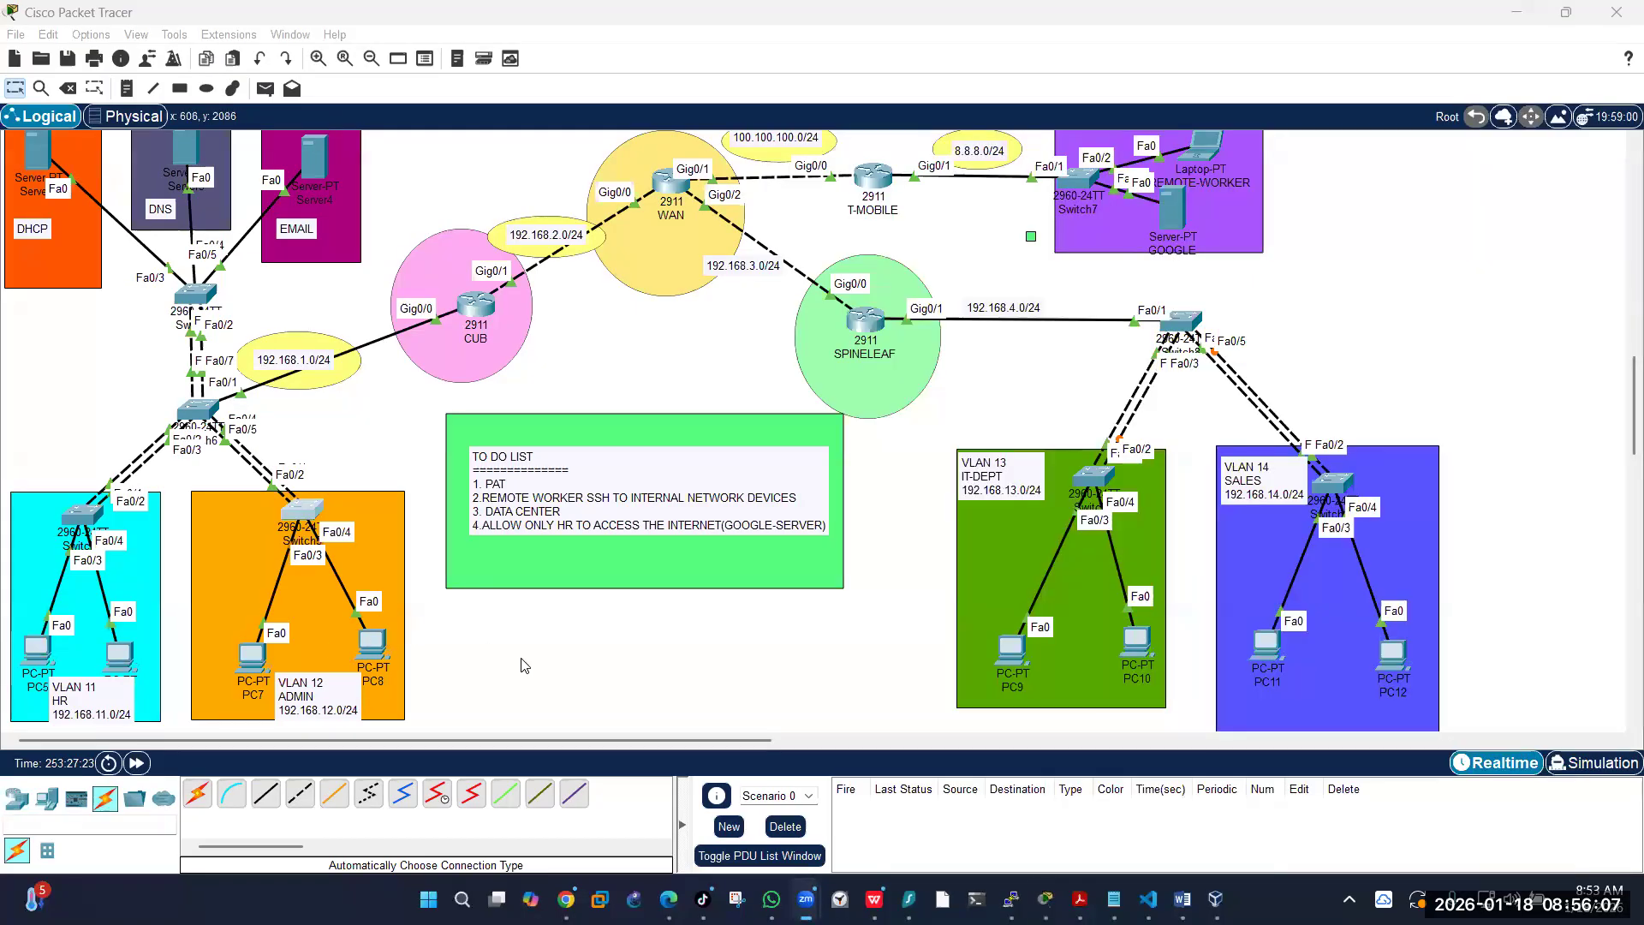
pyautogui.click(520, 660)
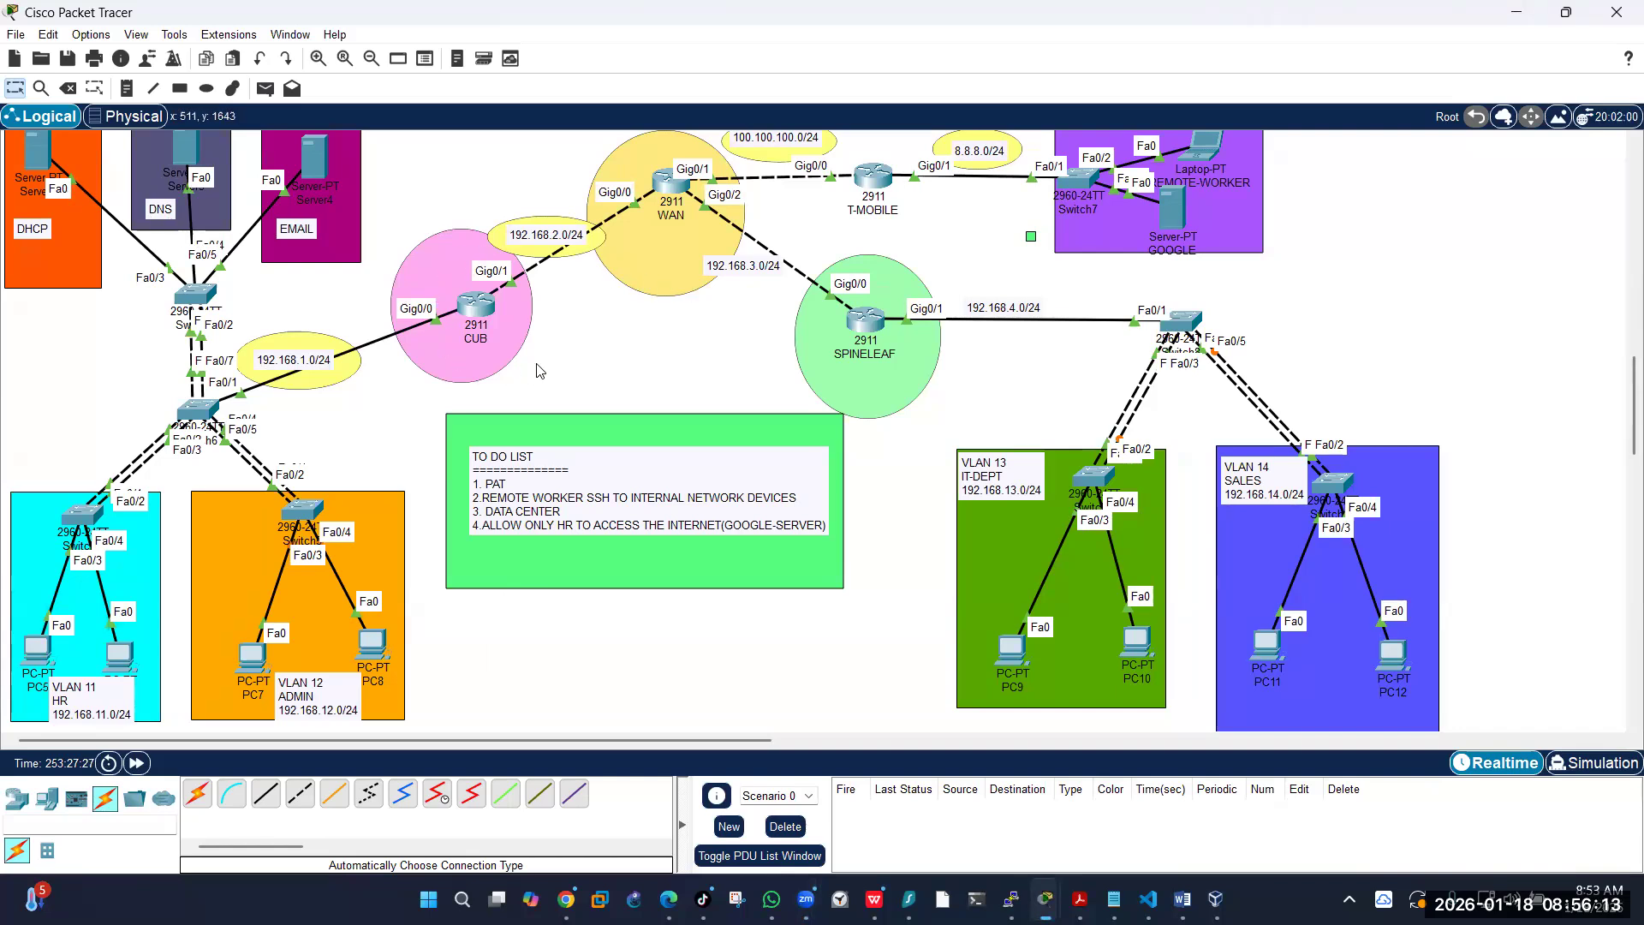
# Step: Review PC5's IP configuration and ping its default gateway 192.168.11.1 from PC5's command prompt
pyautogui.click(47, 649)
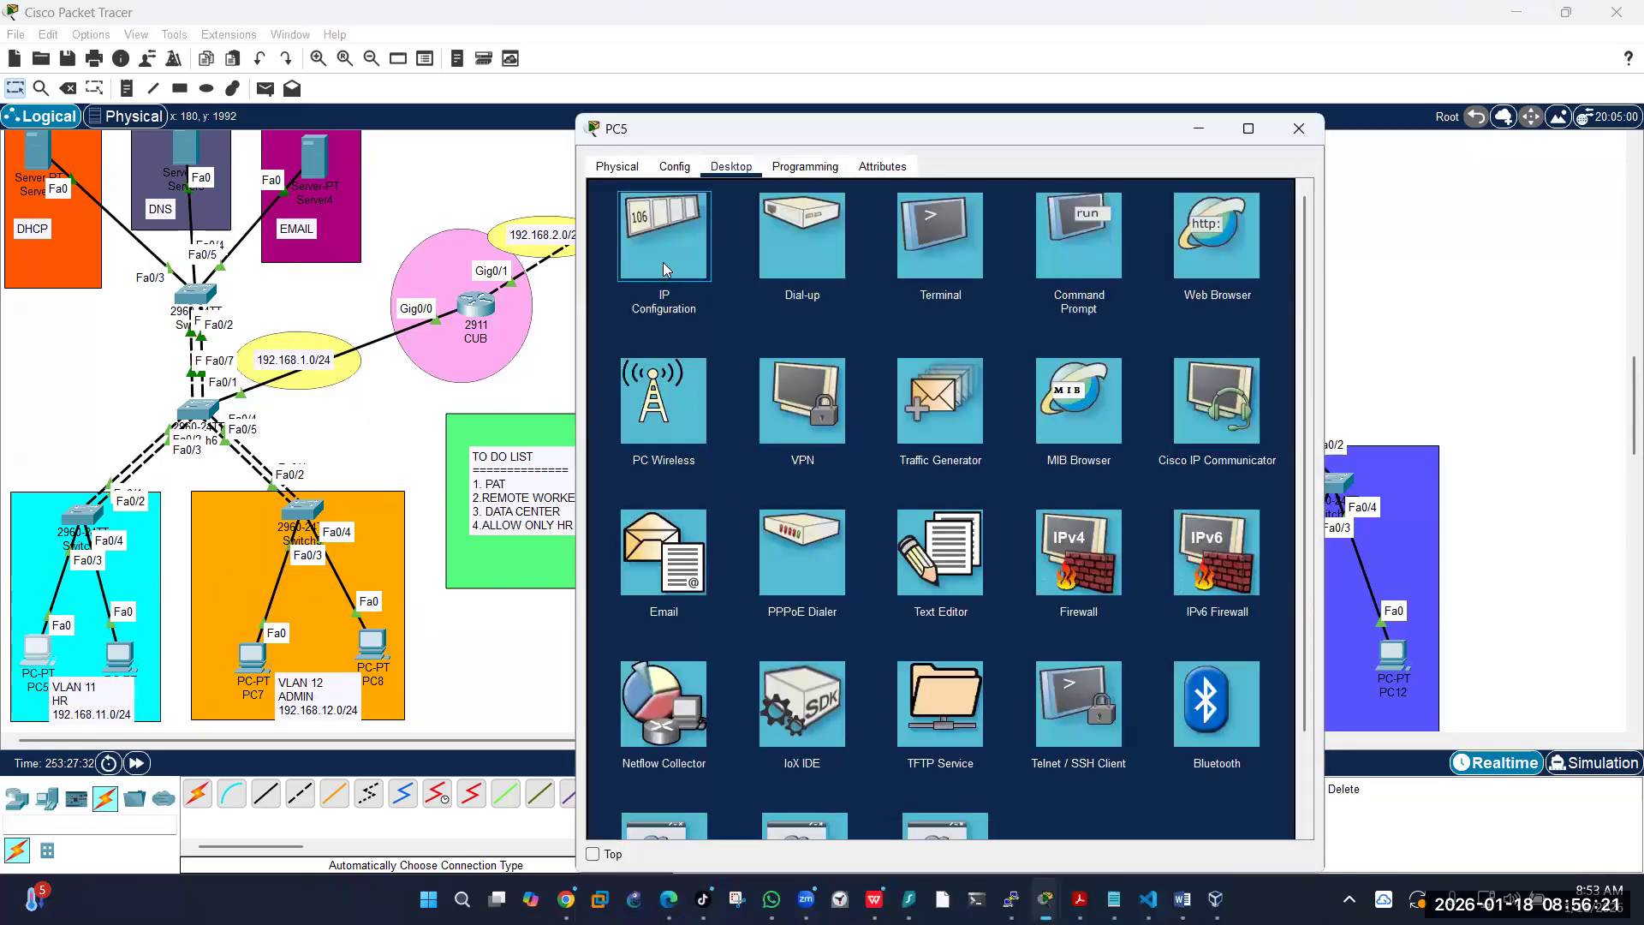
pyautogui.click(662, 263)
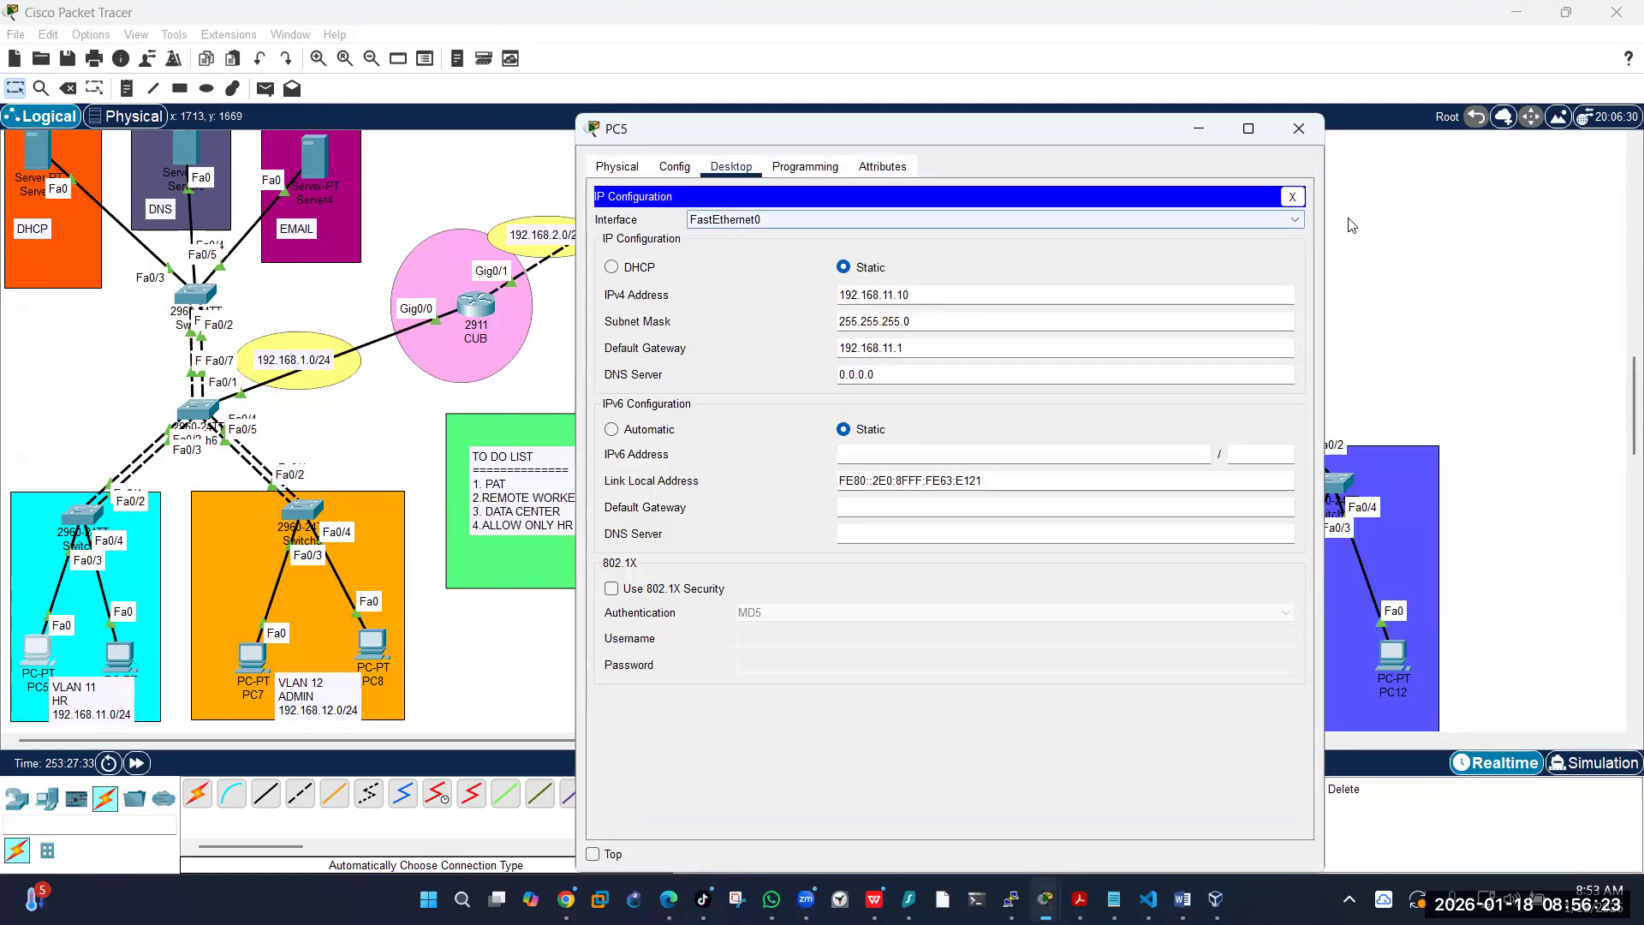
pyautogui.click(1292, 198)
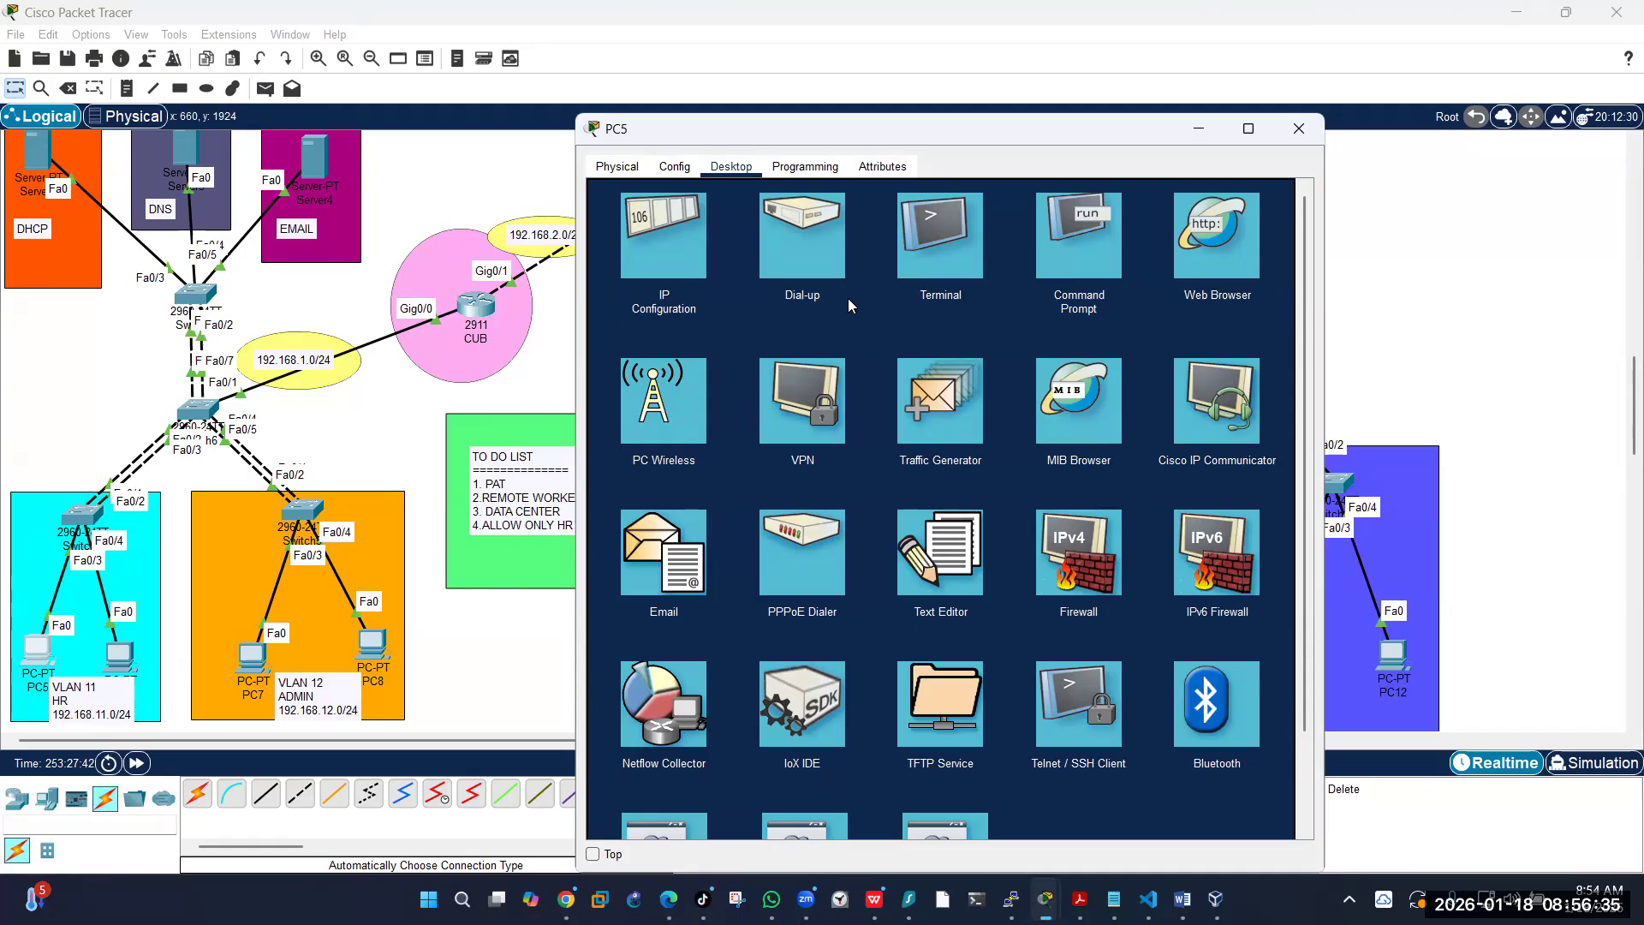
pyautogui.click(1081, 244)
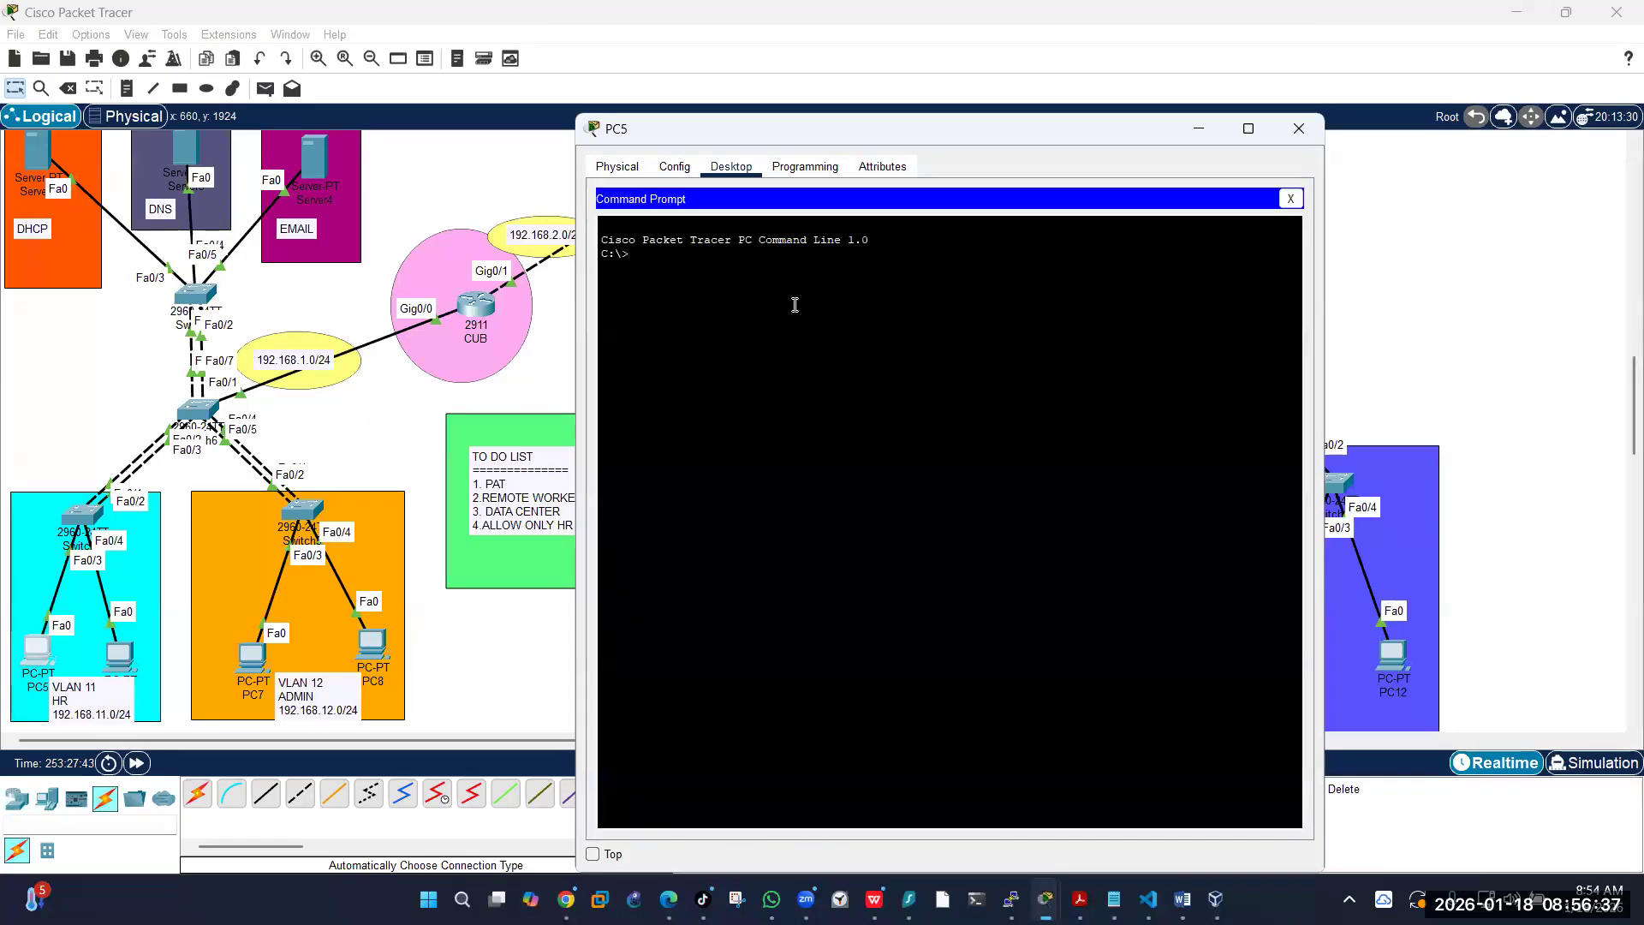
pyautogui.write('ping 192.168.11.1')
pyautogui.press('Return')
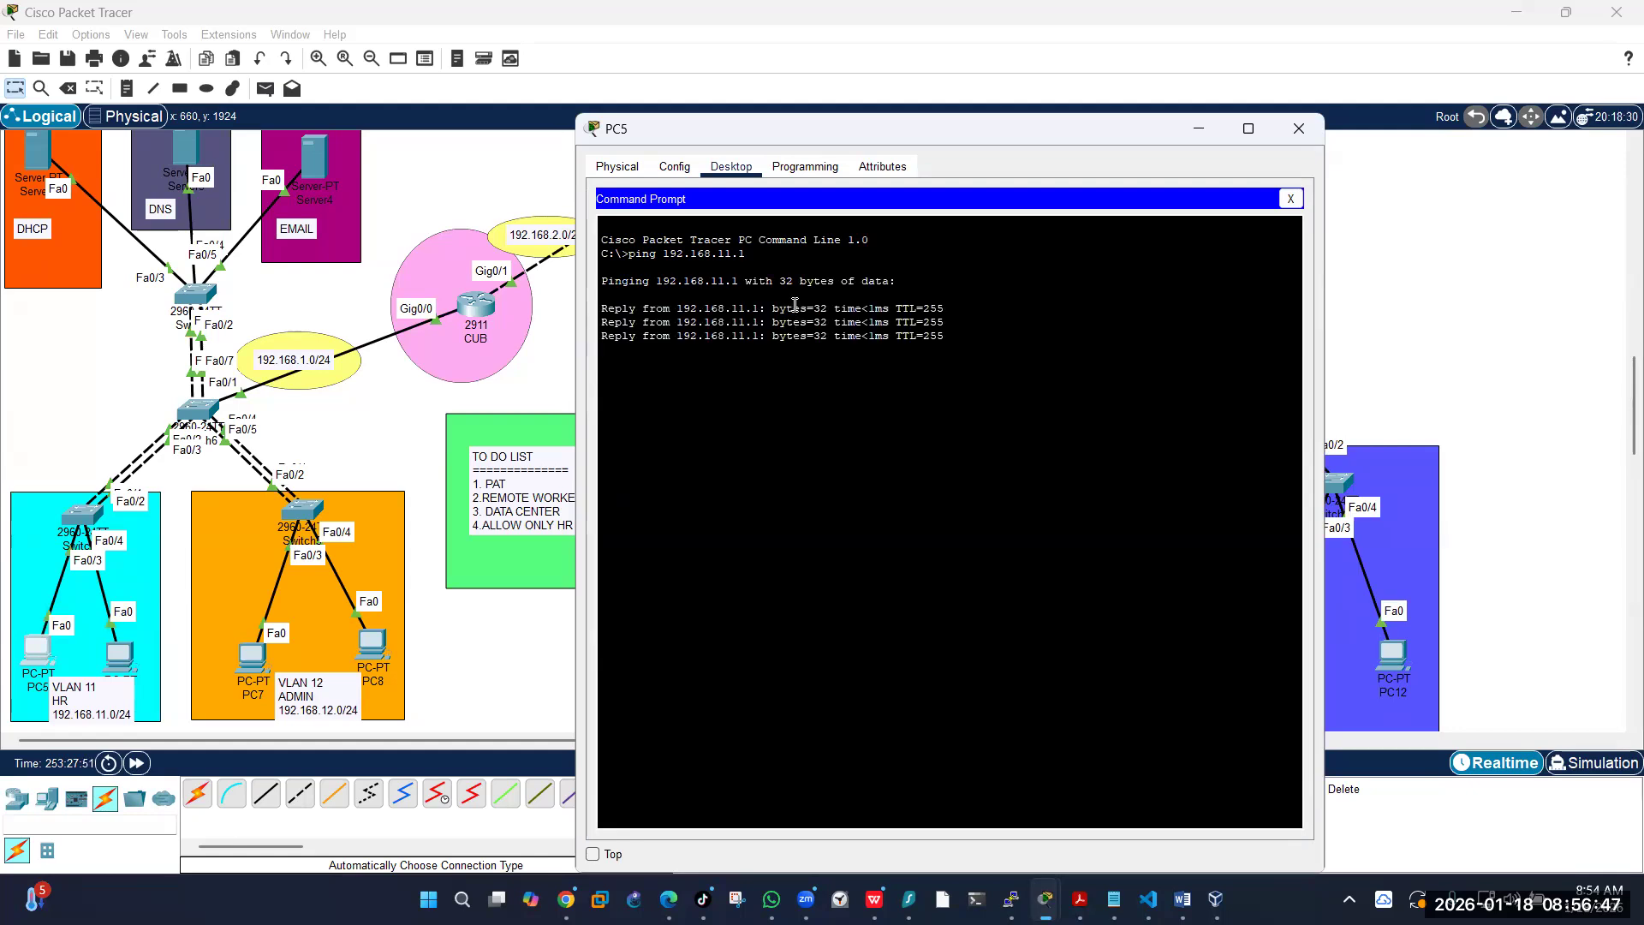
# Step: Ping 8.8.8.1 from PC5's command prompt
pyautogui.press('Up')
pyautogui.press('BackSpace')
pyautogui.press('BackSpace')
pyautogui.press('BackSpace')
pyautogui.press('BackSpace')
pyautogui.press('BackSpace')
pyautogui.press('BackSpace')
pyautogui.press('BackSpace')
pyautogui.press('BackSpace')
pyautogui.press('BackSpace')
pyautogui.press('BackSpace')
pyautogui.write('8.8.8.')
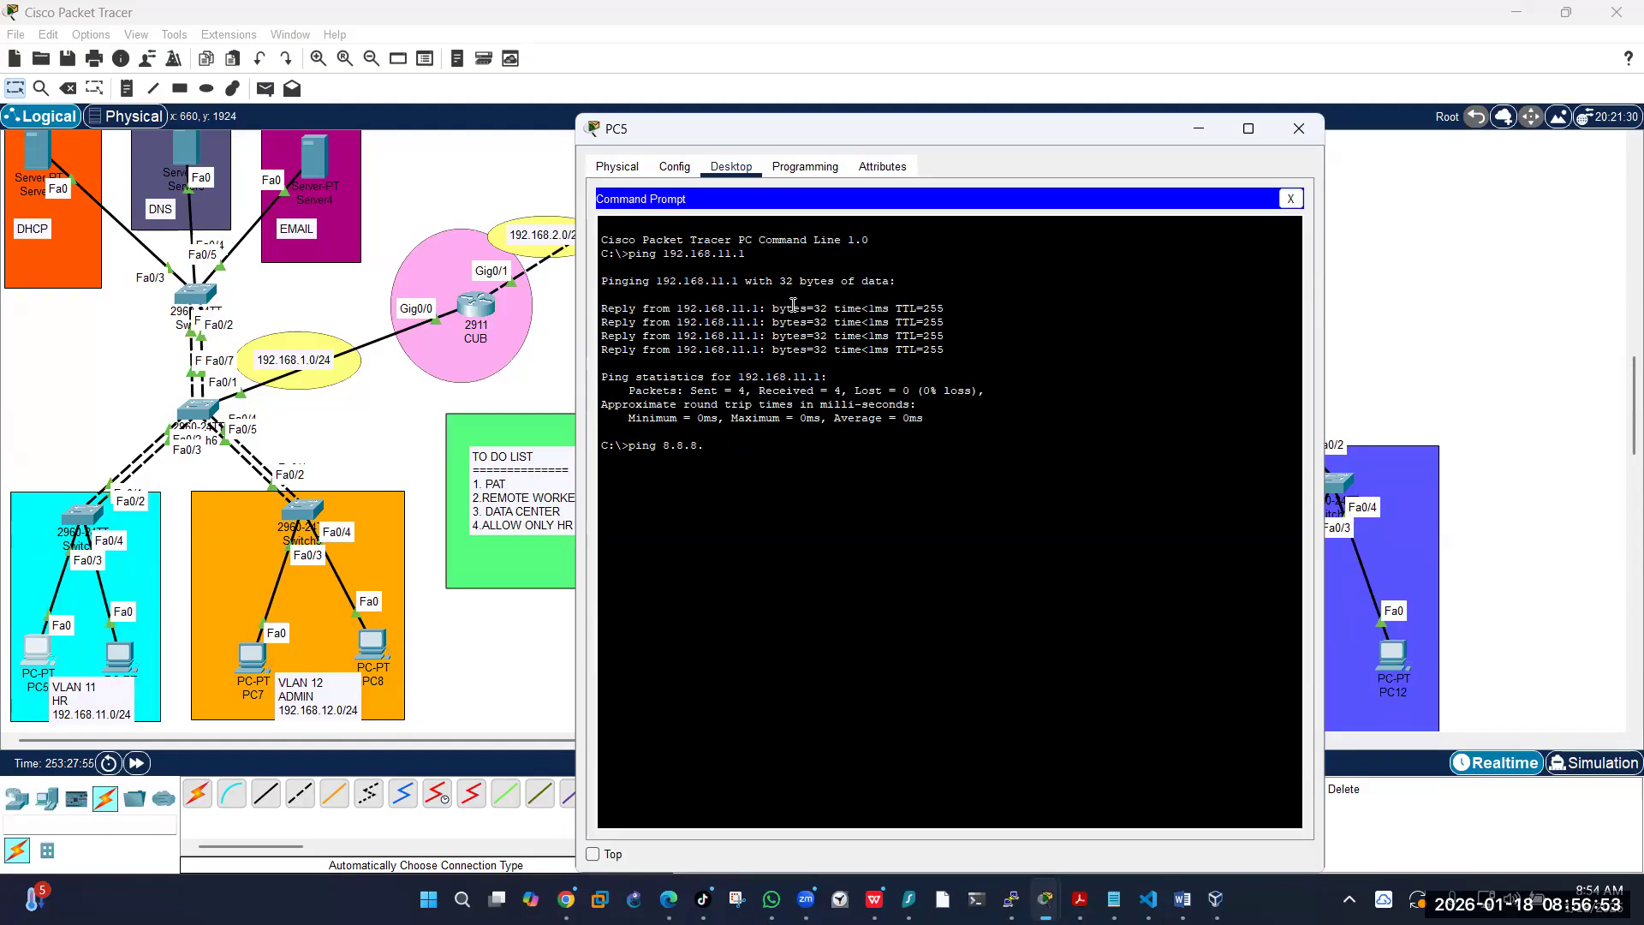
pyautogui.write('1')
pyautogui.press('Return')
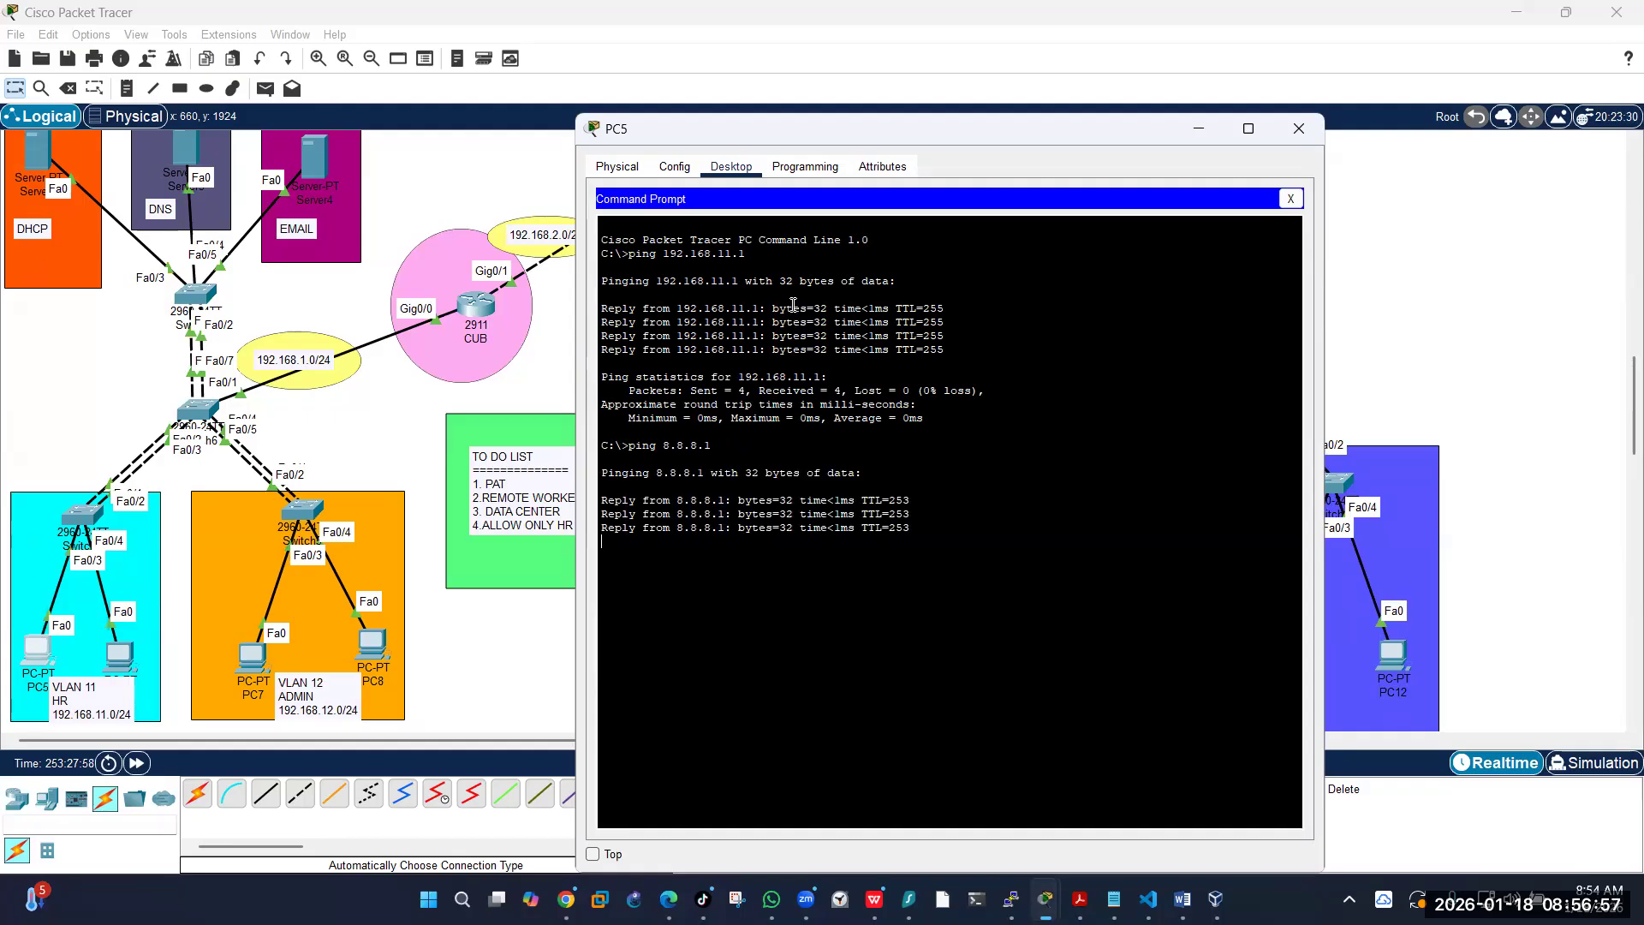
# Step: Ping the Google server at 8.8.8.8 from PC5 and close the command prompt
pyautogui.press('Up')
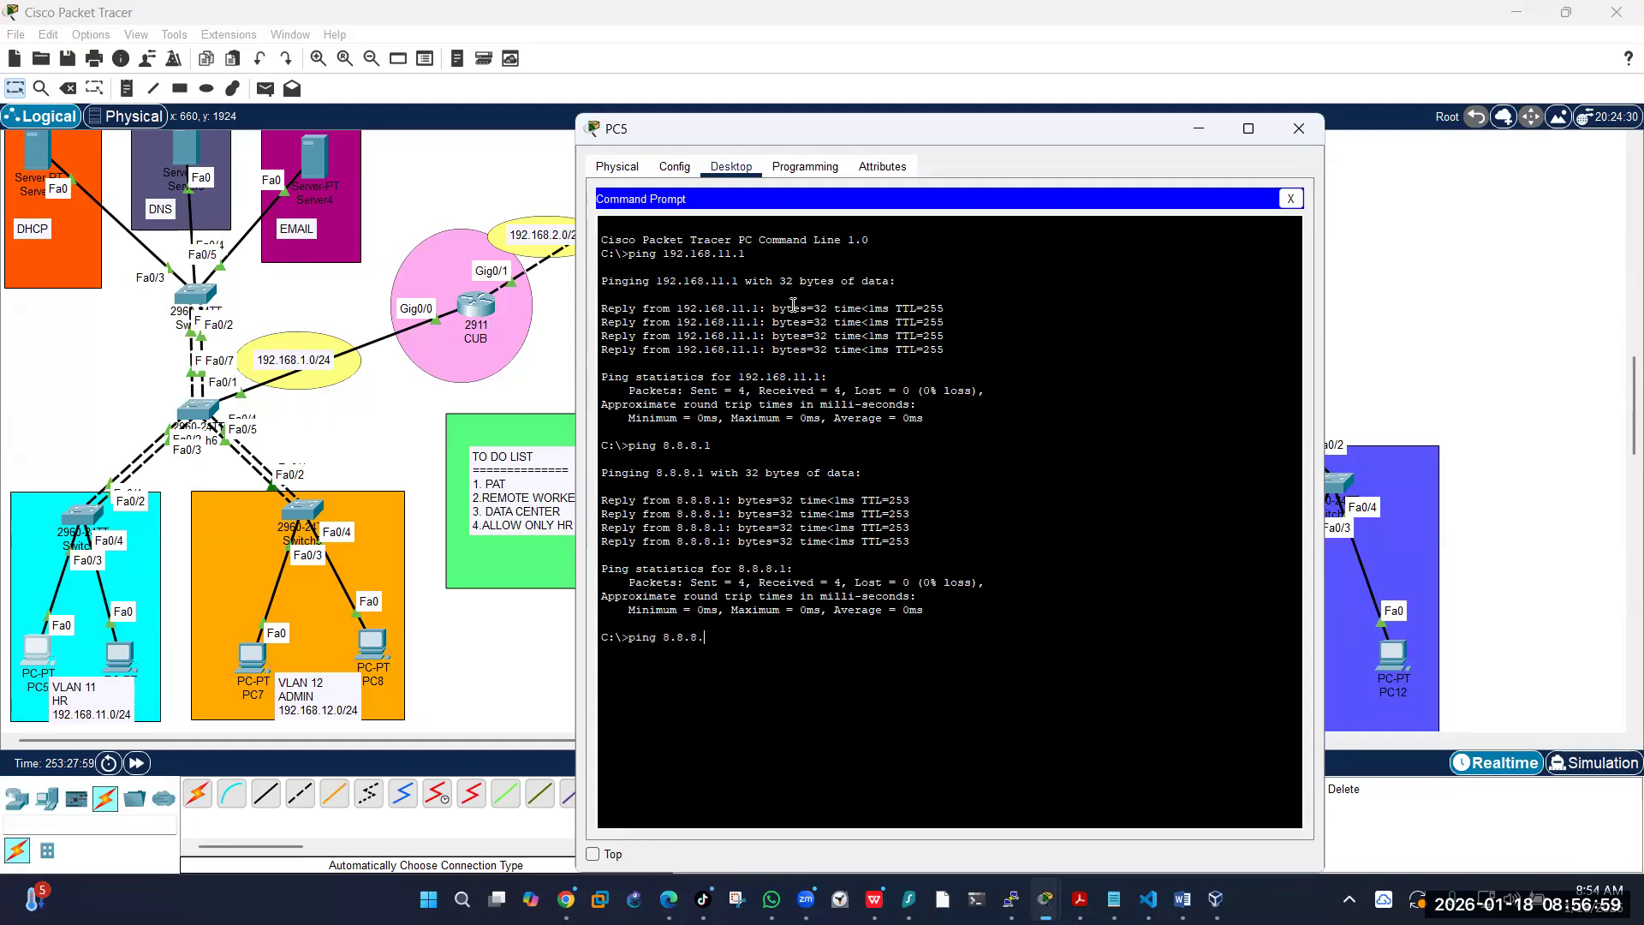
pyautogui.write('8')
pyautogui.press('Return')
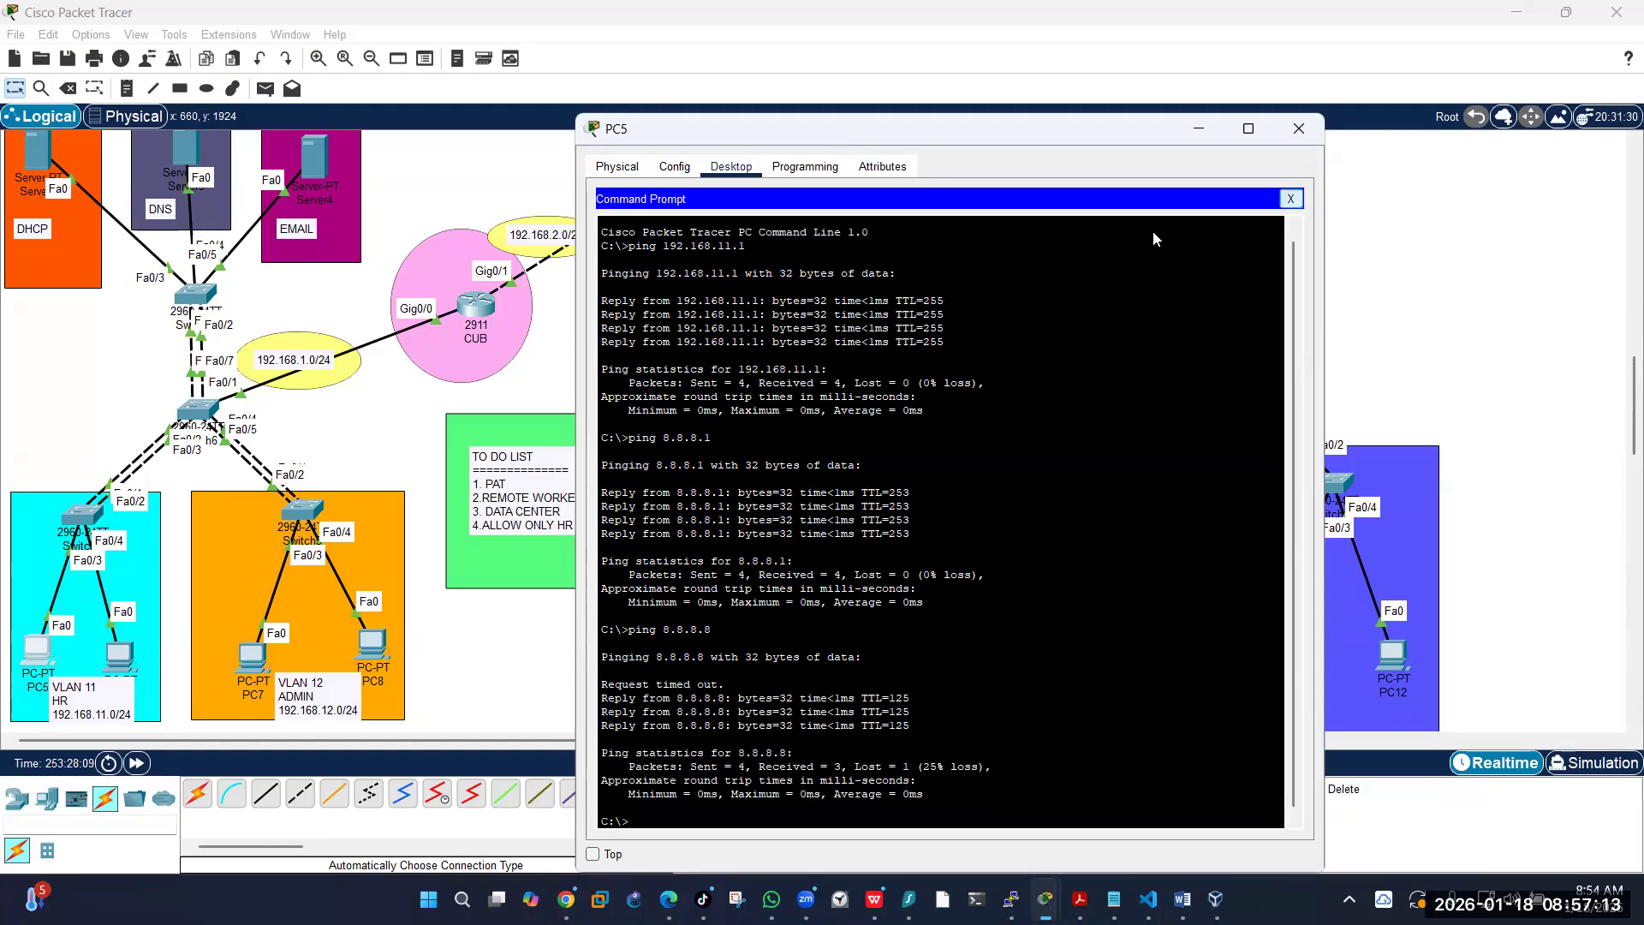
pyautogui.click(1290, 198)
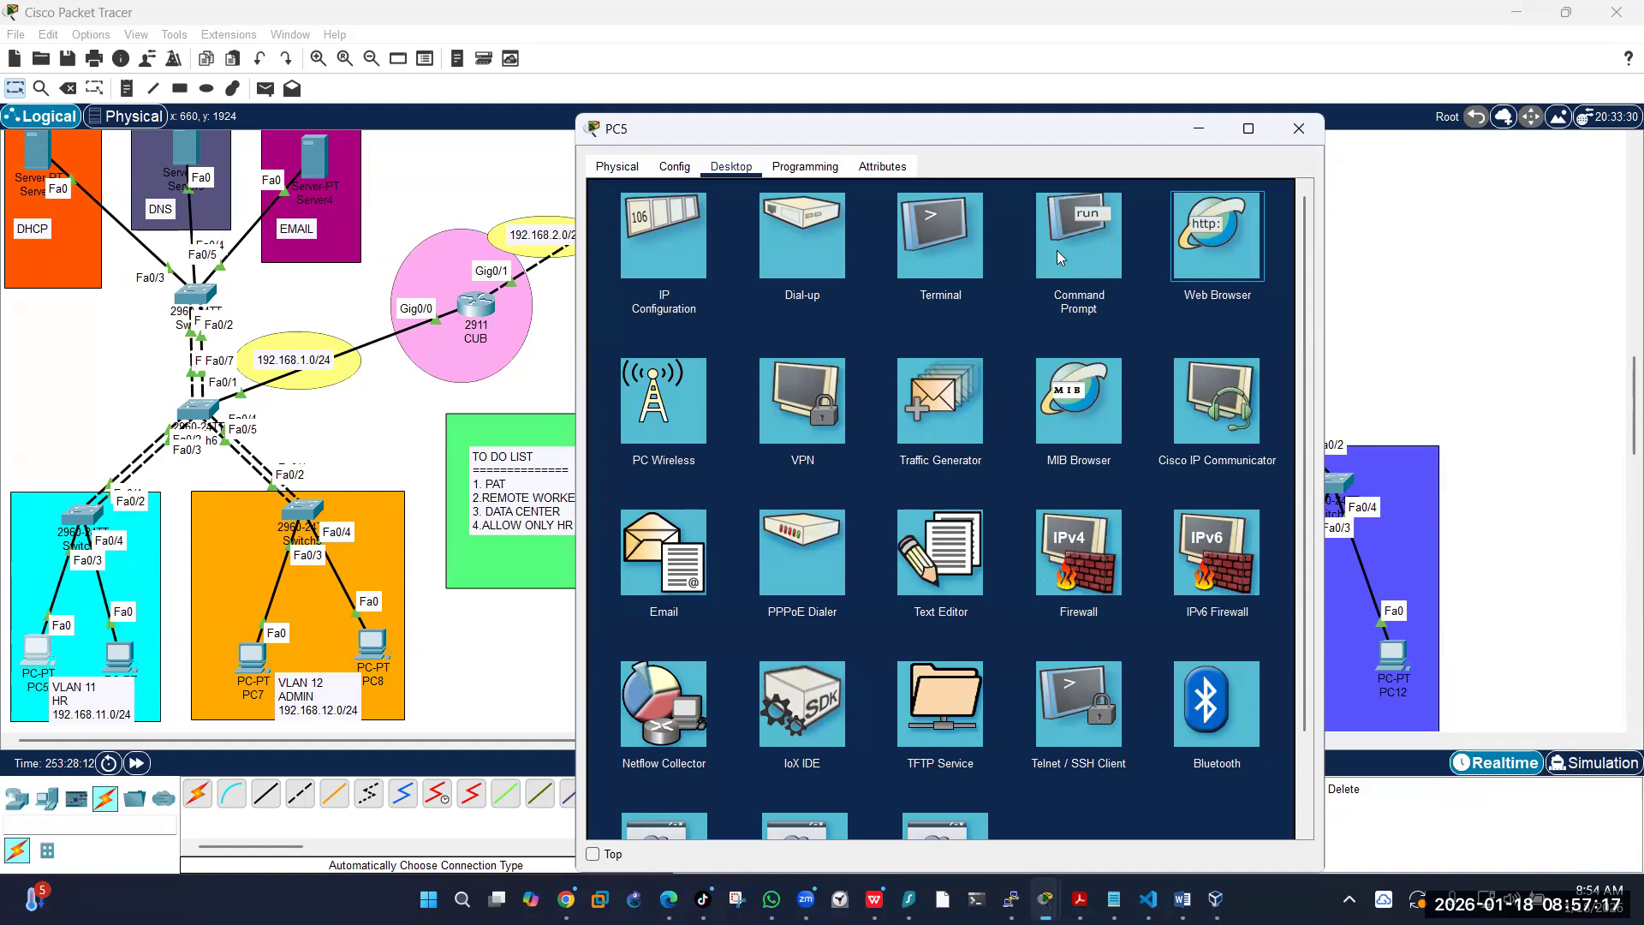
pyautogui.moveTo(947, 134); pyautogui.dragTo(828, 140)
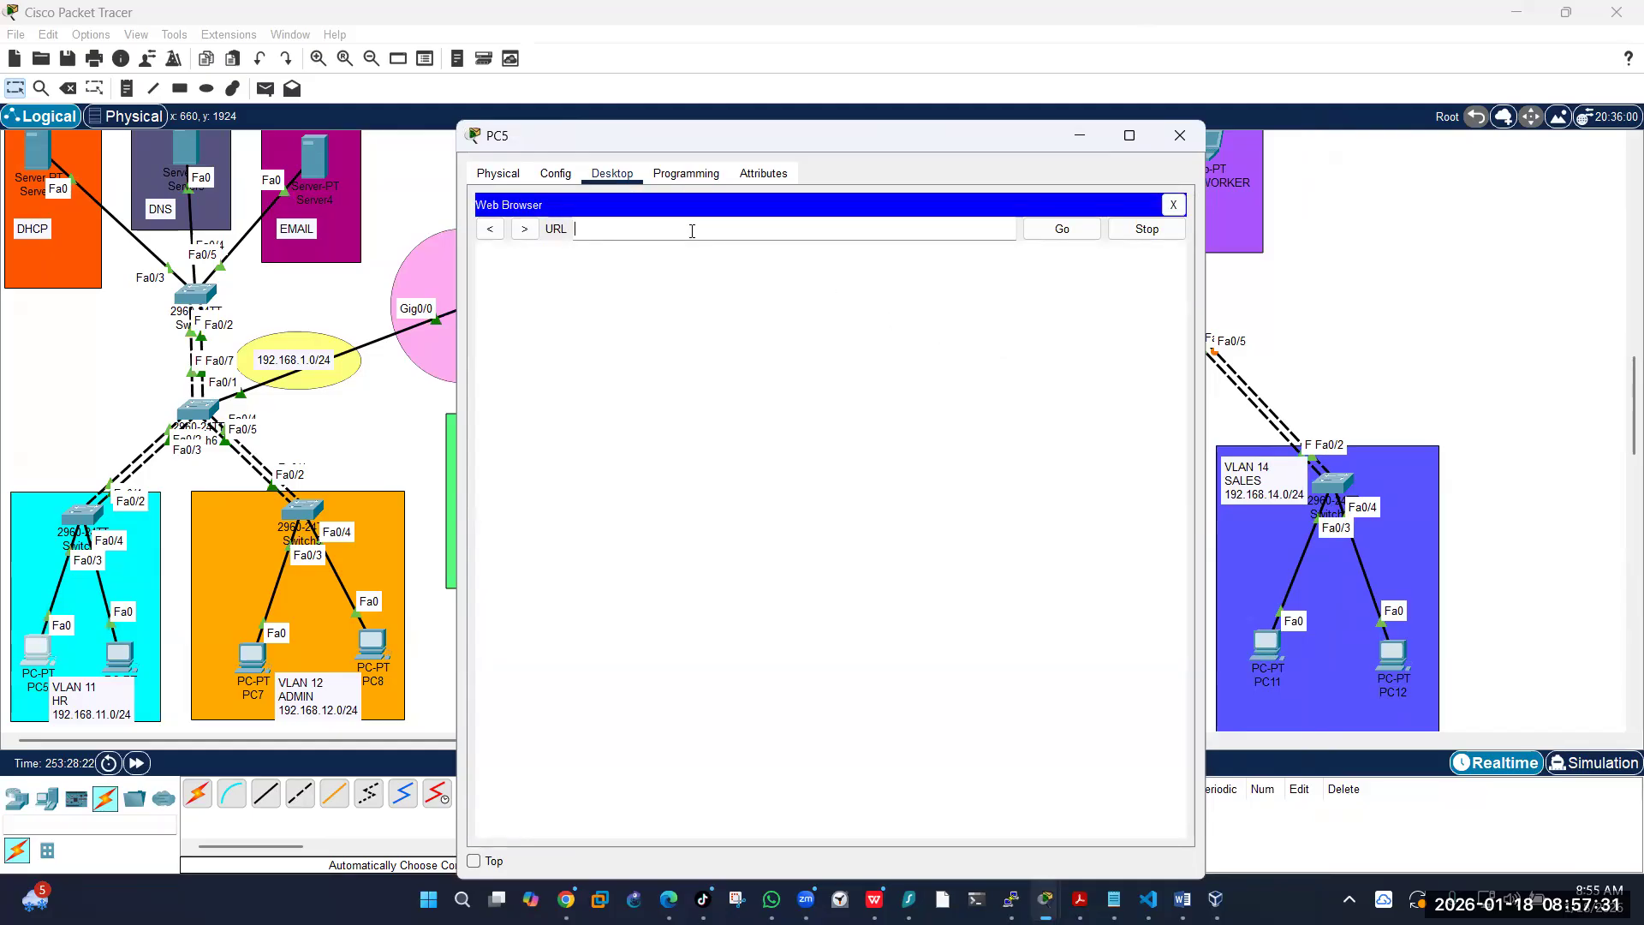
pyautogui.write('tps://8.8.8.8')
pyautogui.click(1046, 228)
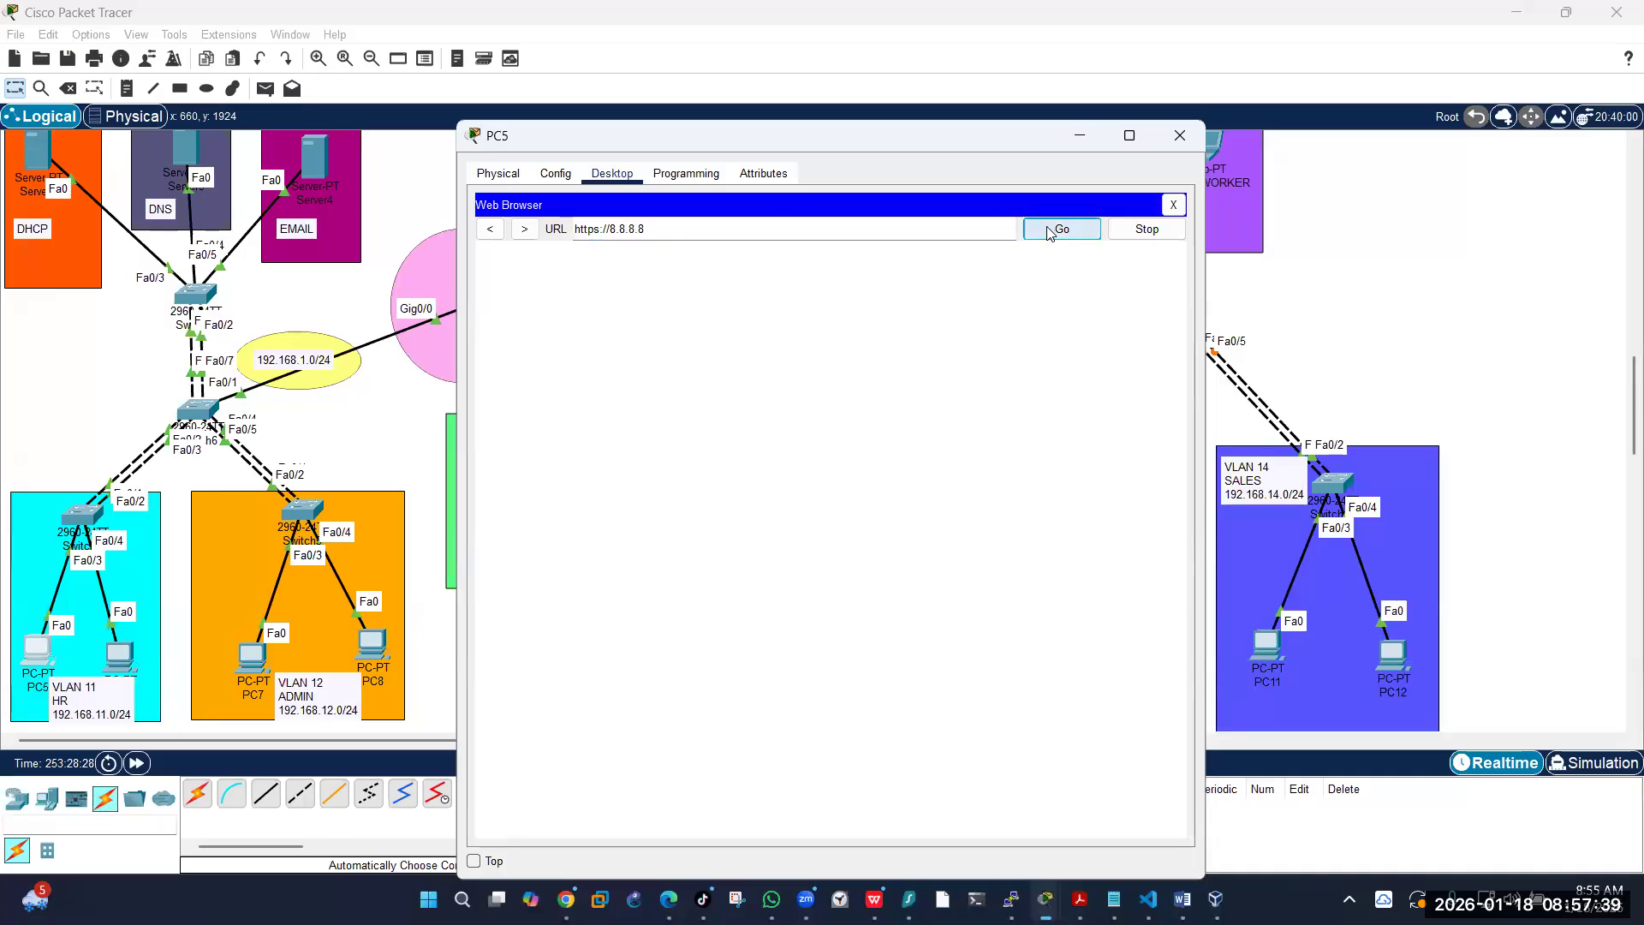
pyautogui.click(1180, 136)
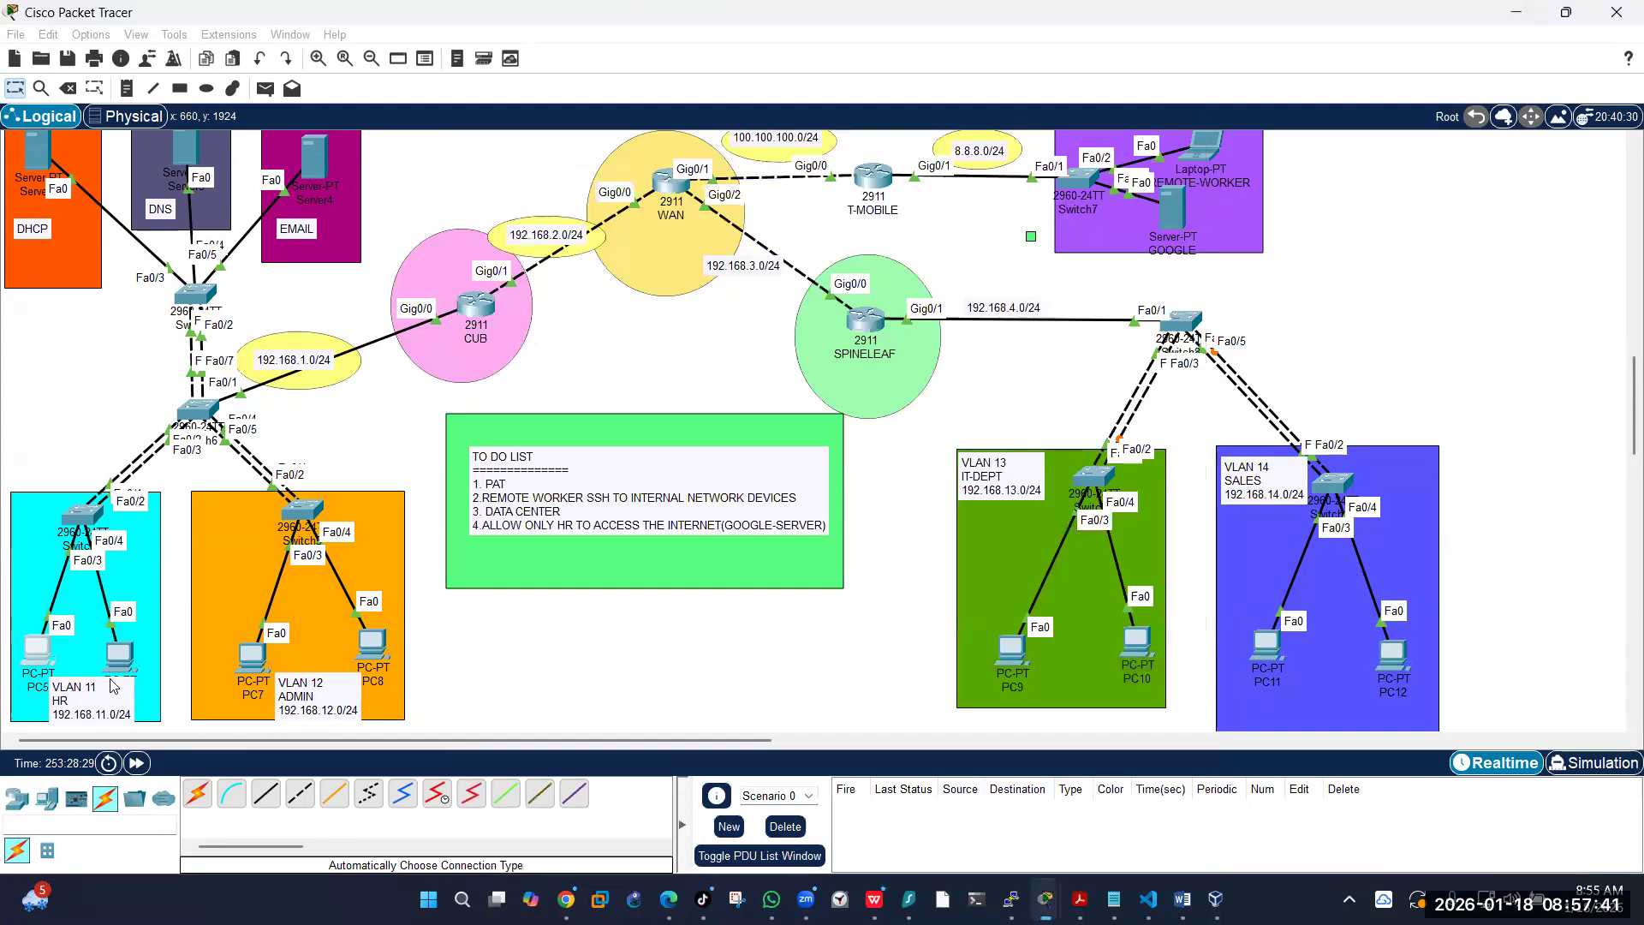
pyautogui.click(116, 658)
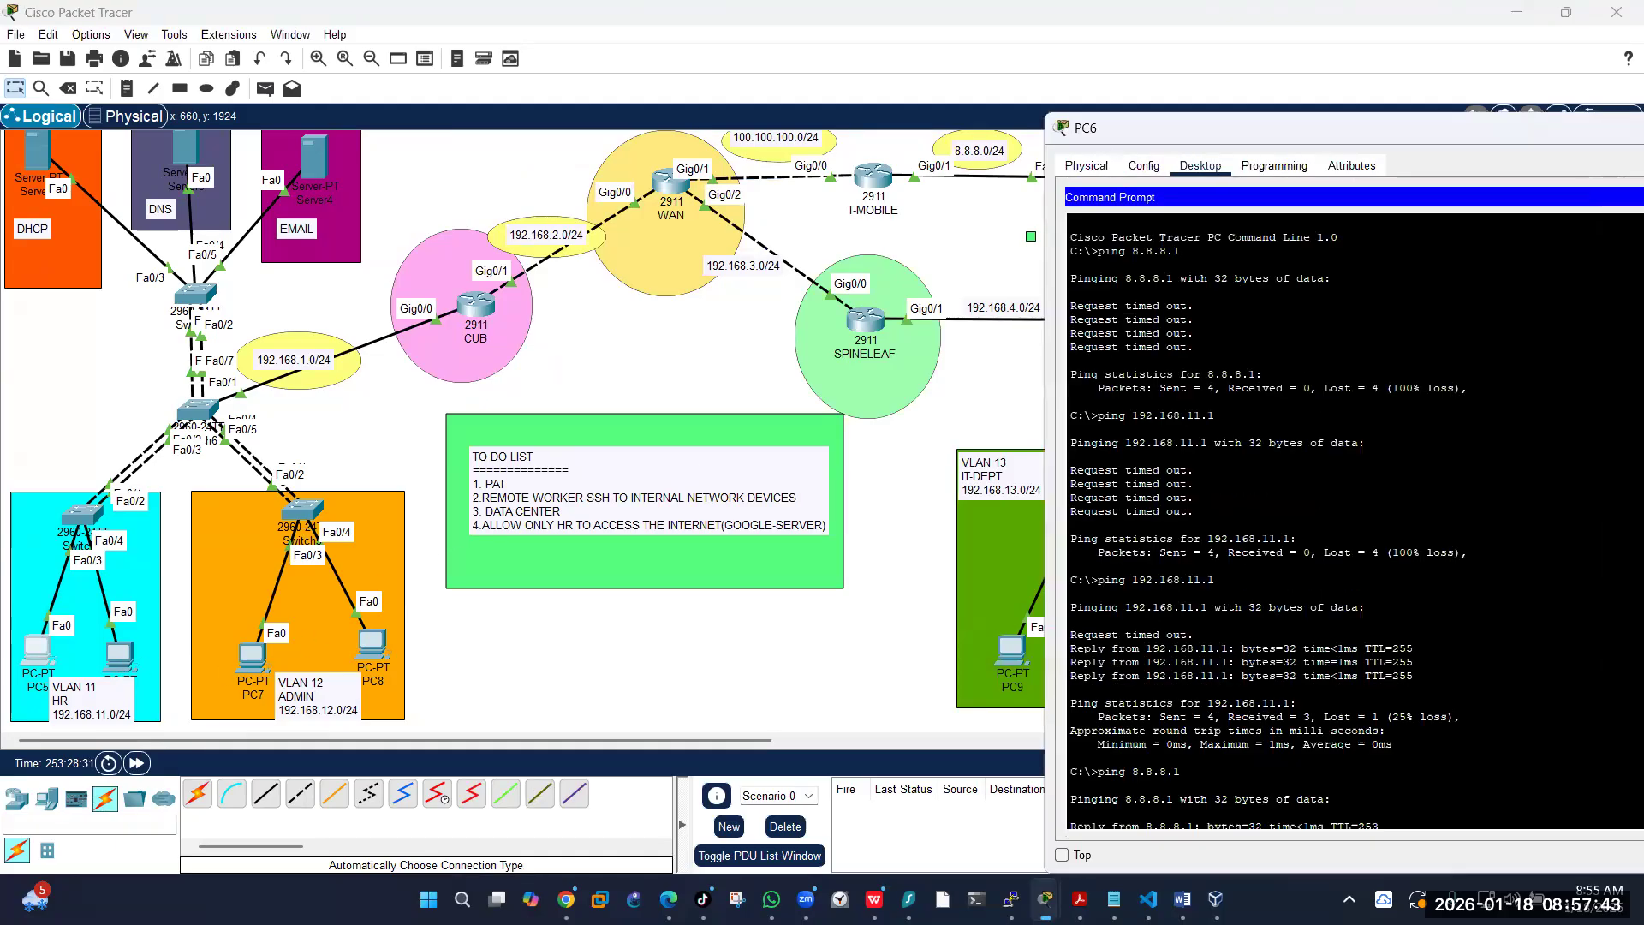
pyautogui.moveTo(1368, 135); pyautogui.dragTo(647, 157)
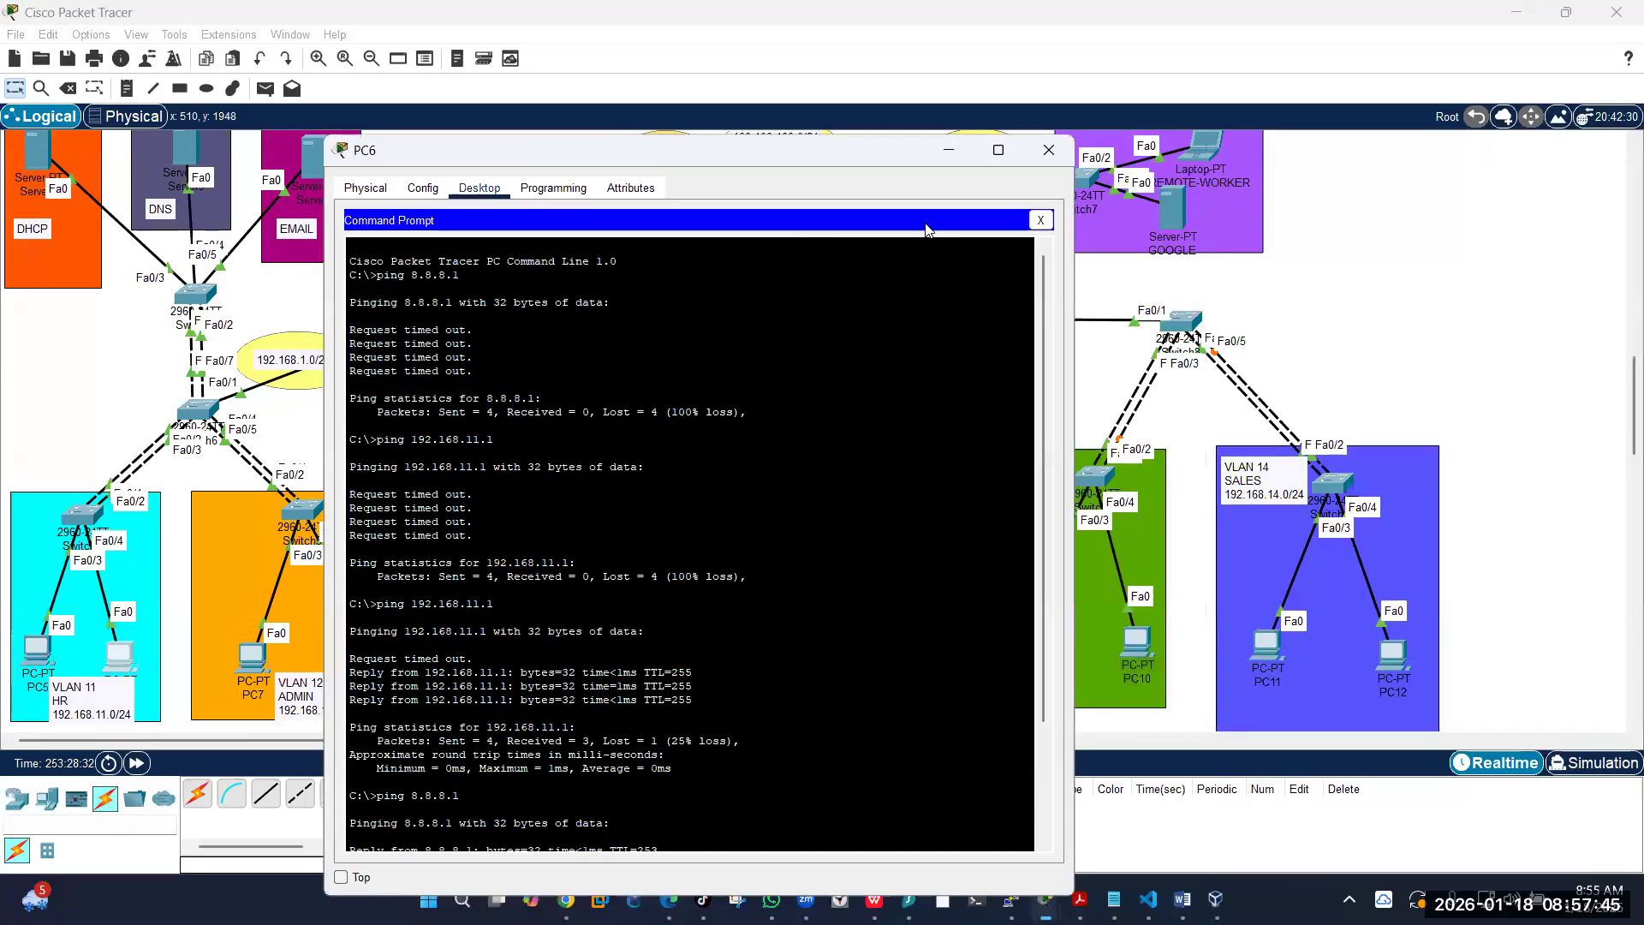
pyautogui.click(1042, 220)
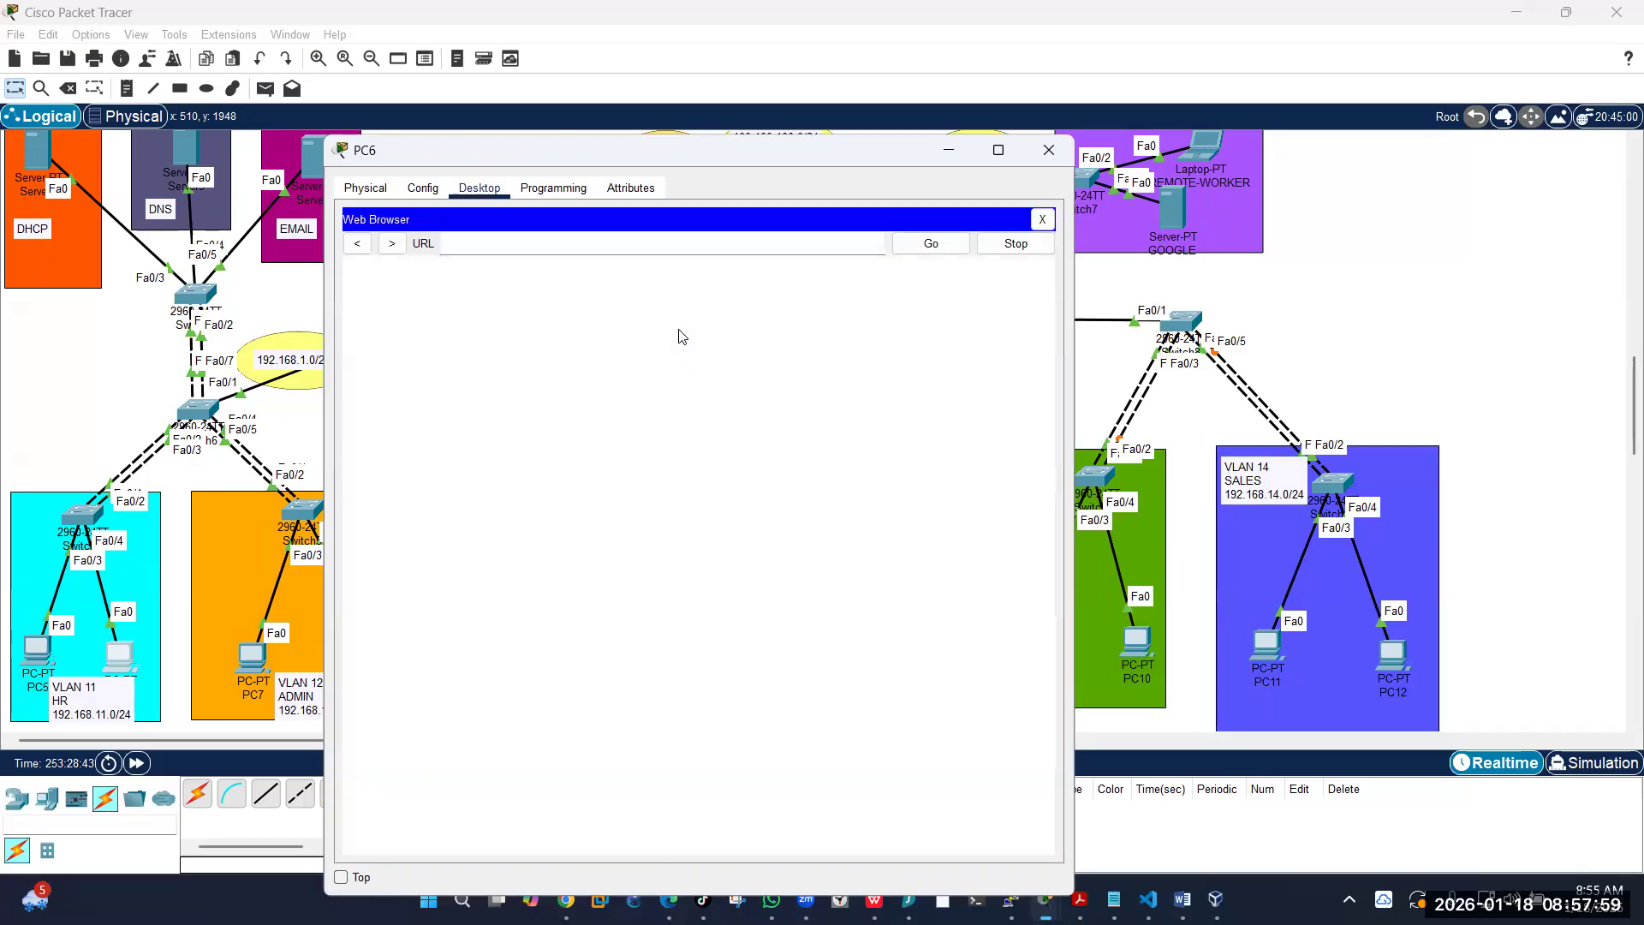
pyautogui.click(654, 243)
pyautogui.write('http://8')
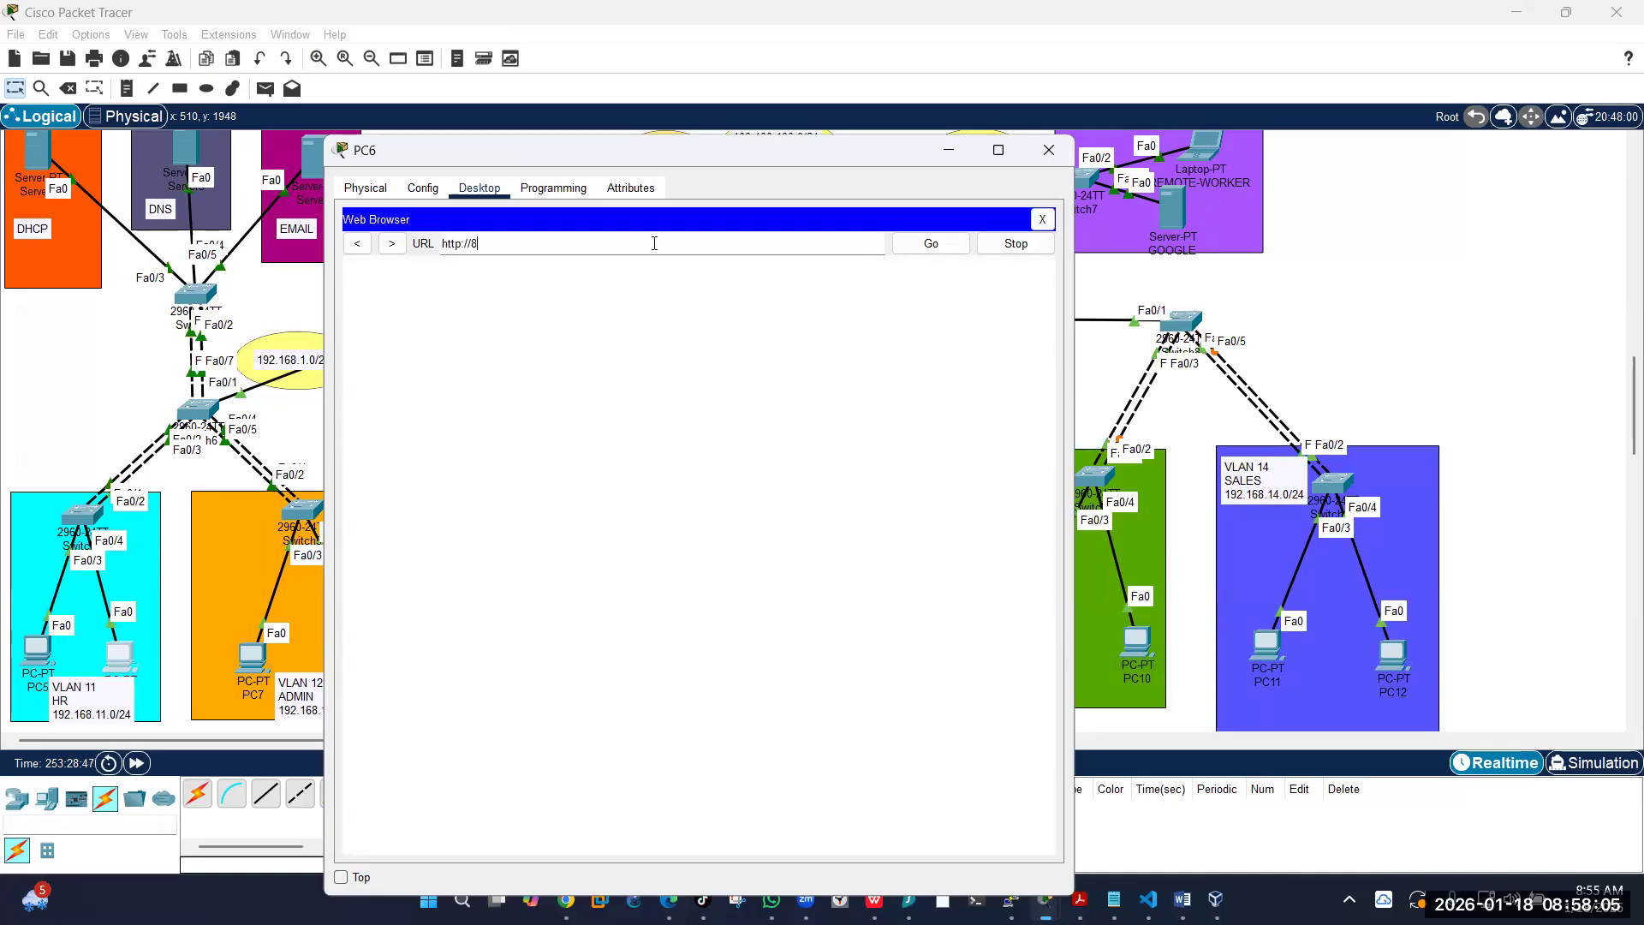
pyautogui.write('.8.8.8')
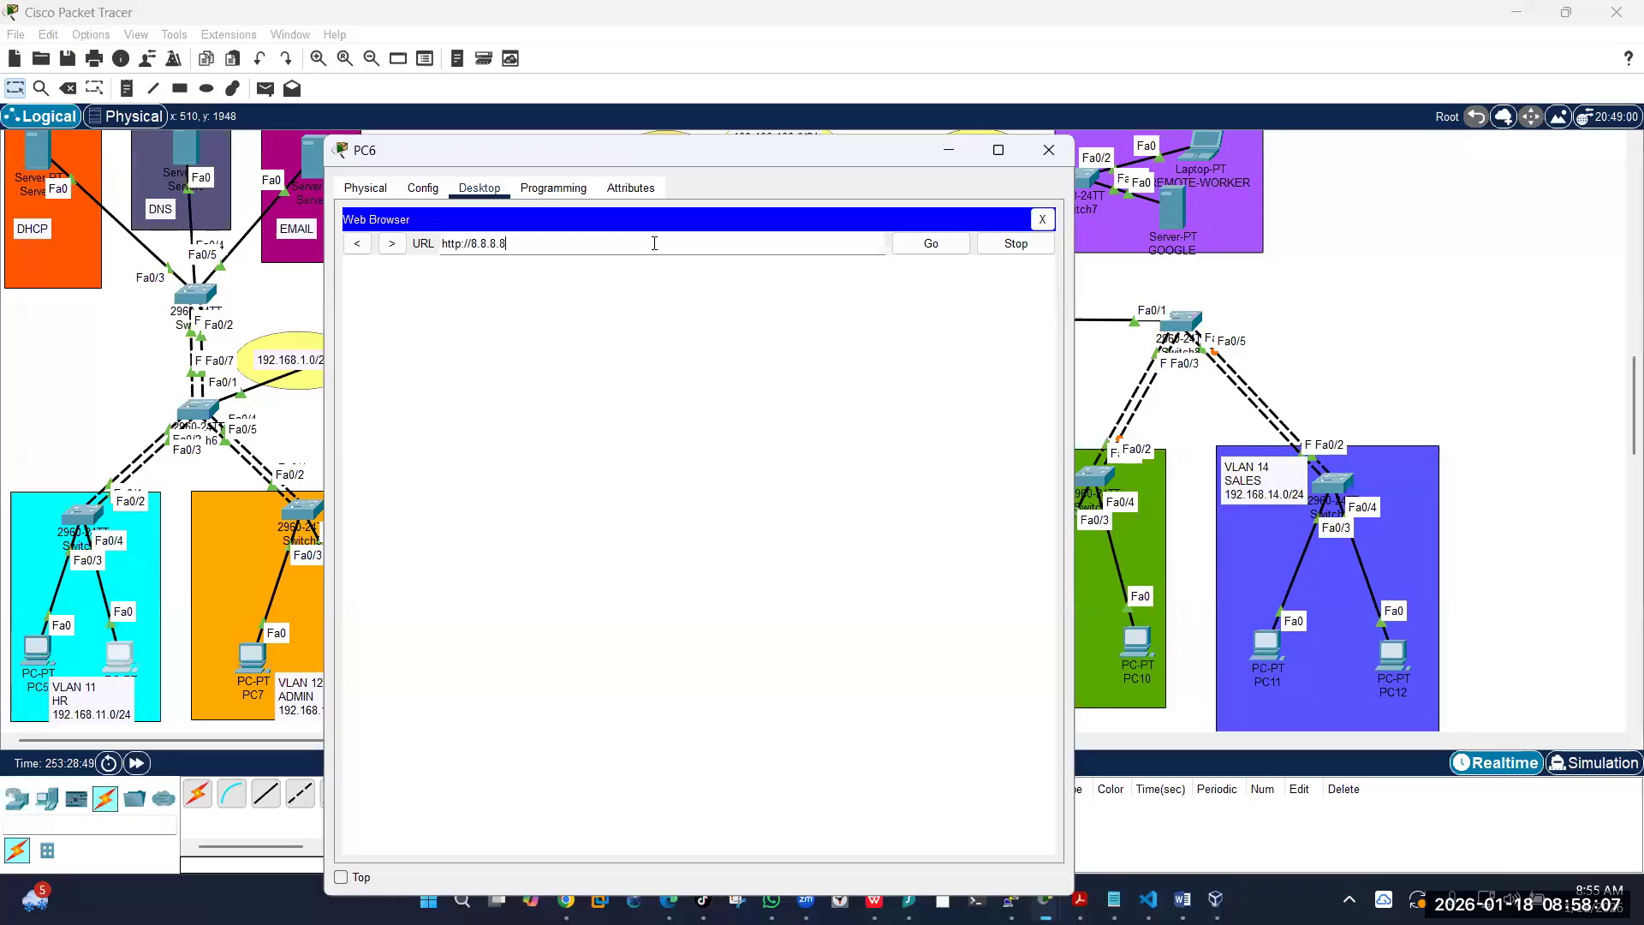
pyautogui.click(937, 246)
pyautogui.click(1048, 151)
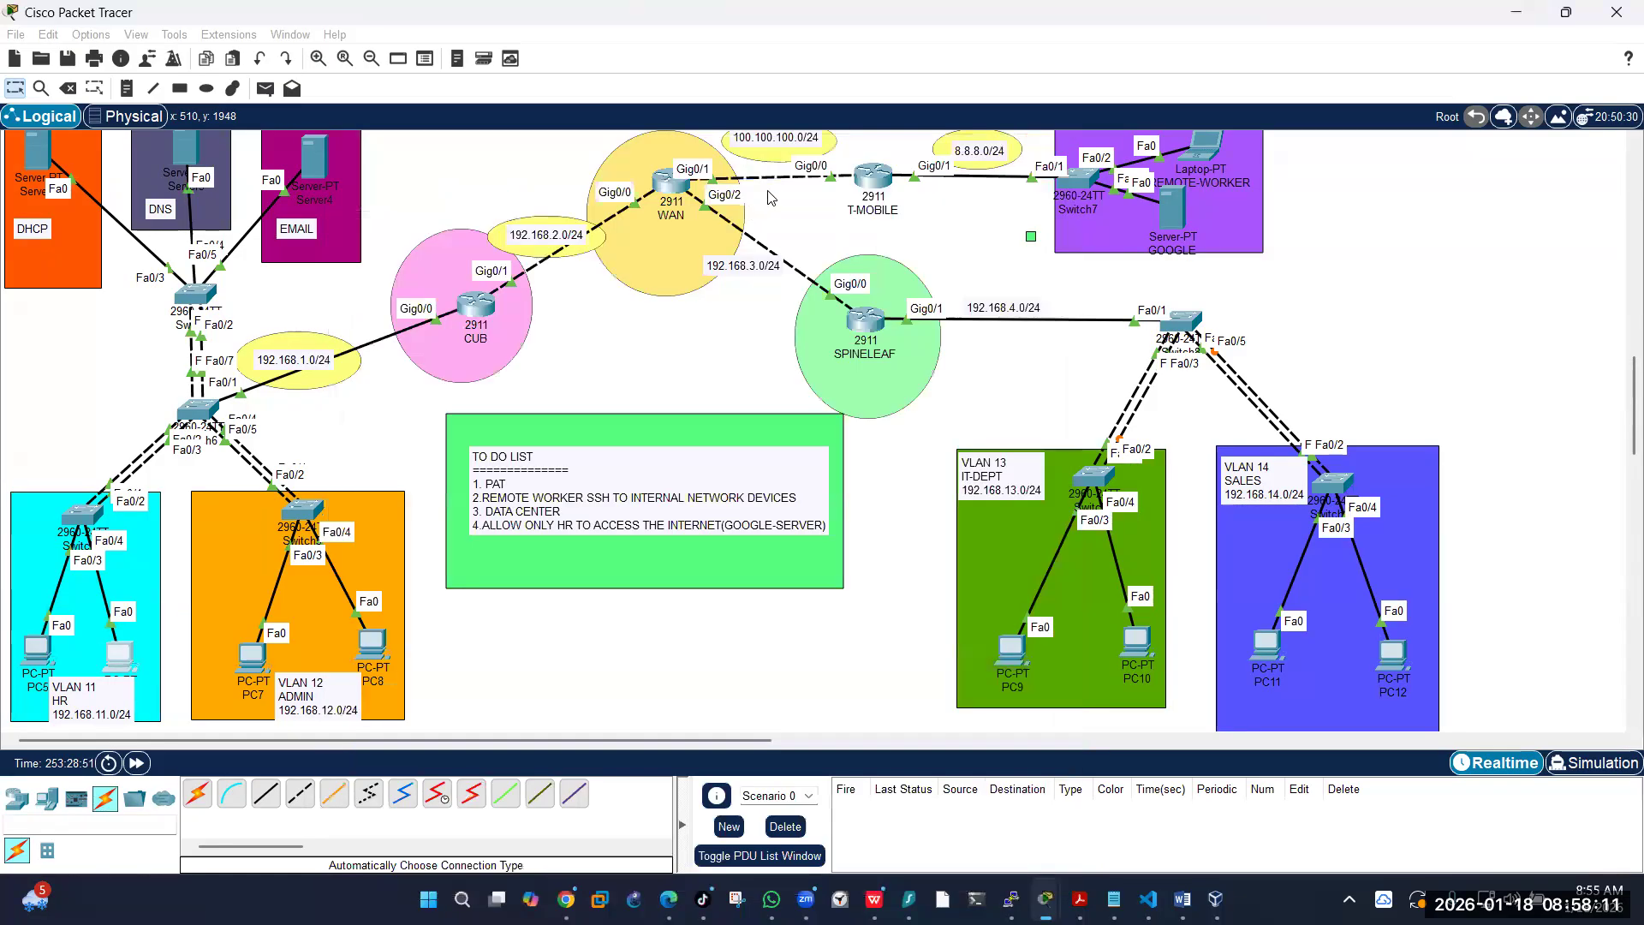
# Step: List the NAT table on the WAN router with show ip nat translations
pyautogui.click(662, 187)
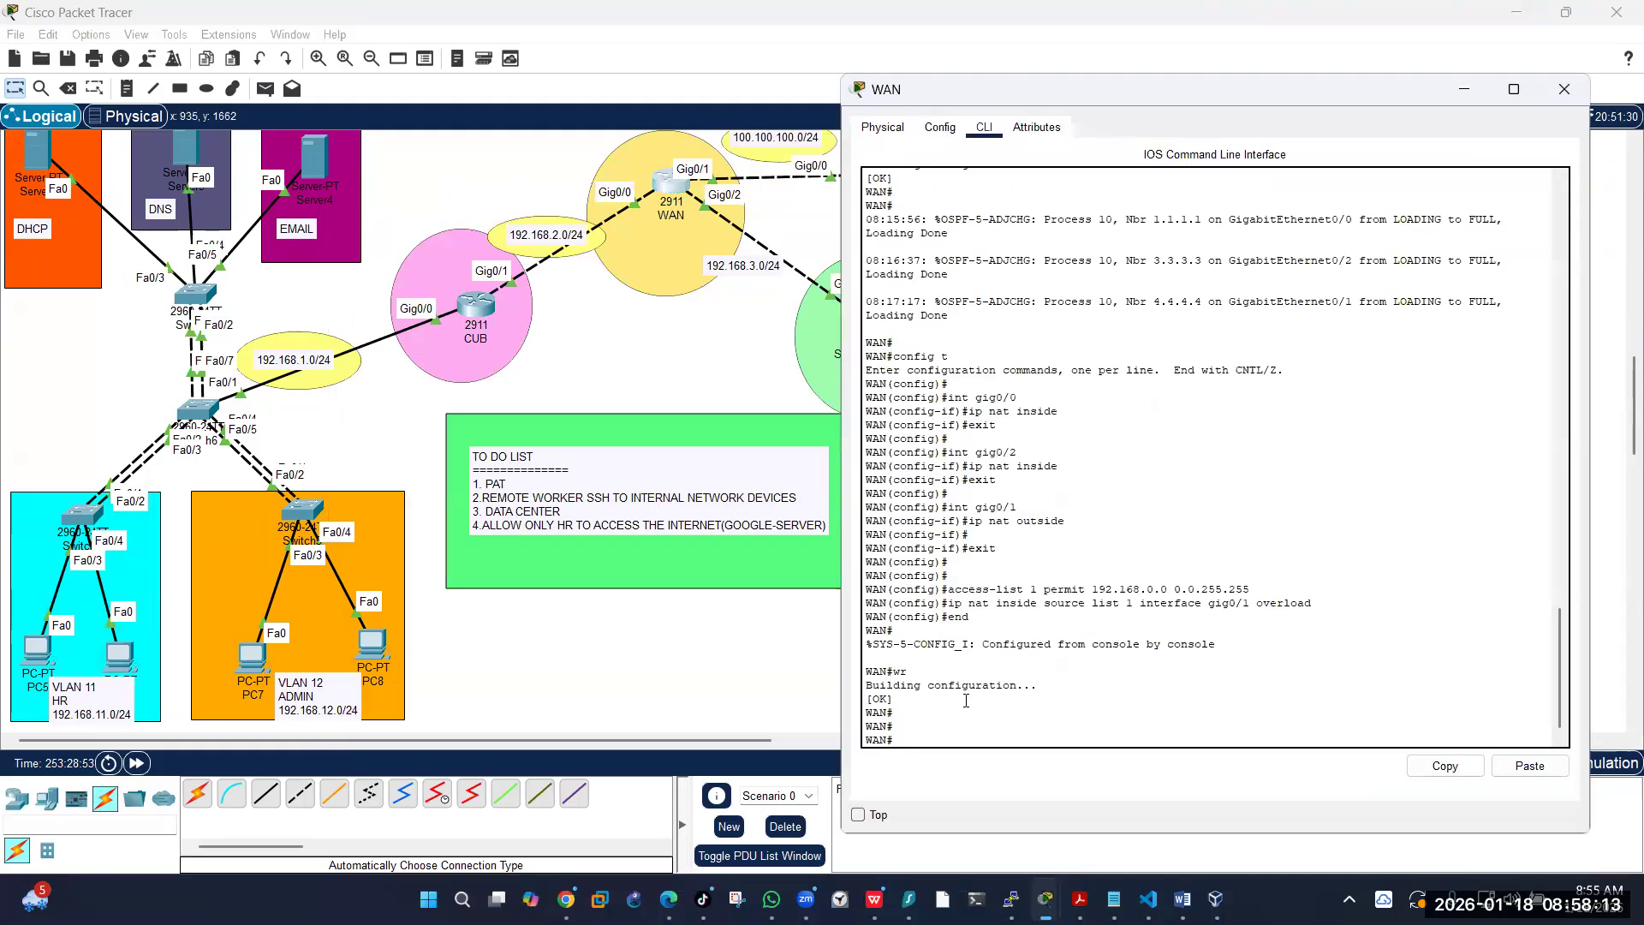
pyautogui.write('show ip nat translations')
pyautogui.press('Return')
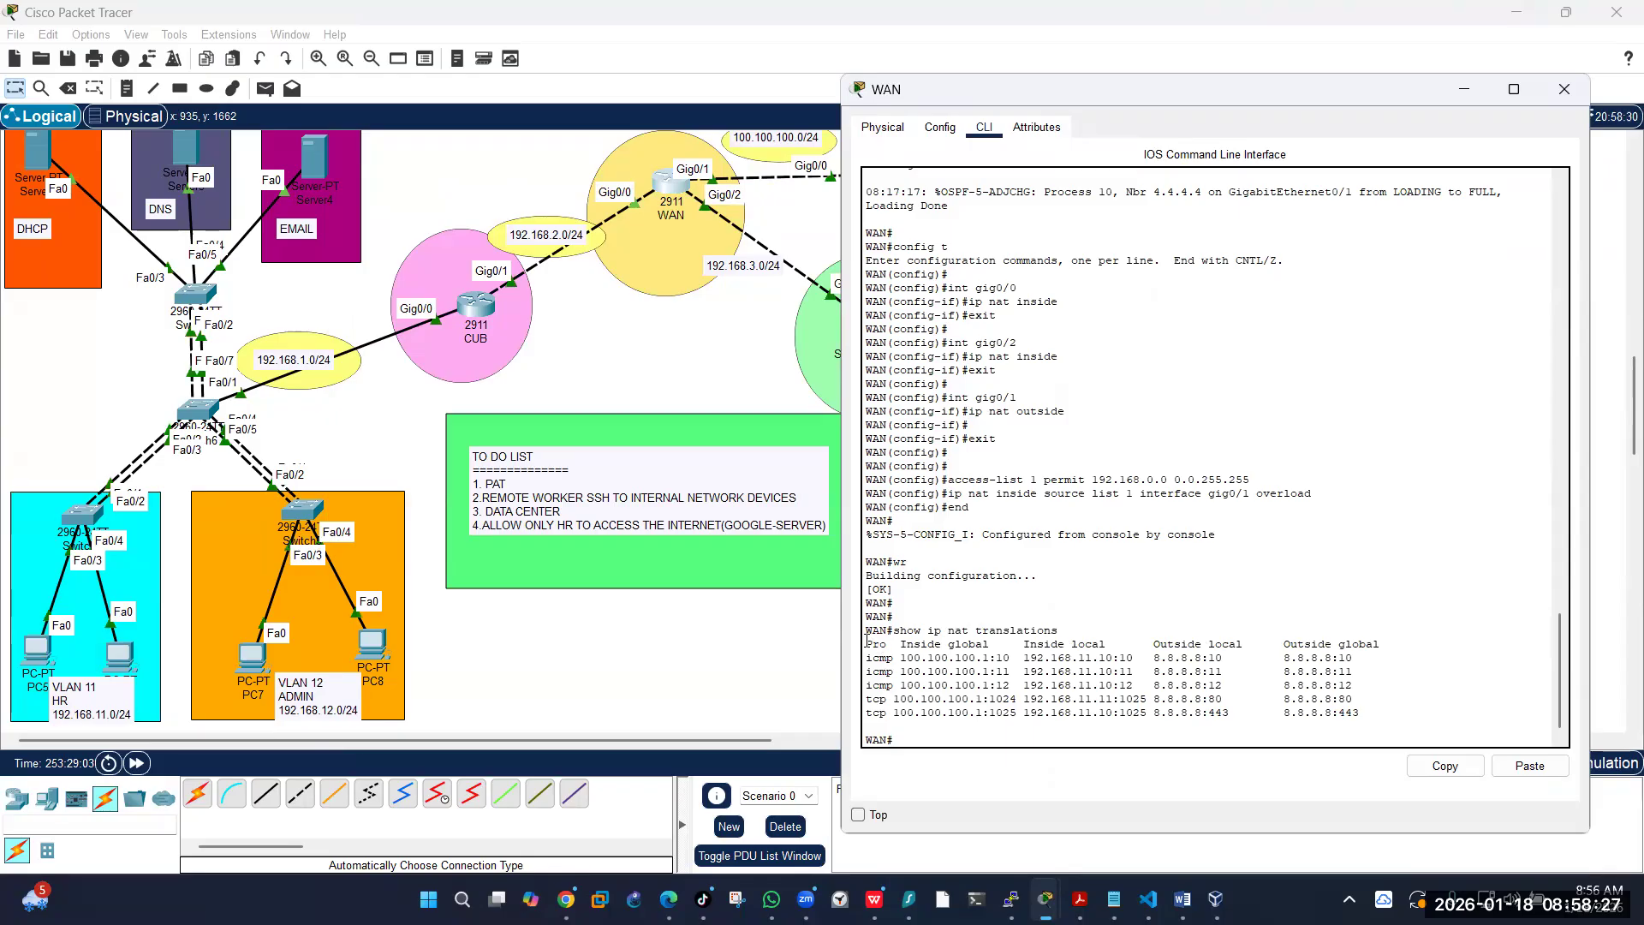
# Step: Examine the protocols, inside global addresses, port numbers and outside addresses of WAN's ICMP and TCP translations, and put the WAN window away
pyautogui.moveTo(866, 644); pyautogui.dragTo(890, 643)
pyautogui.doubleClick(889, 659)
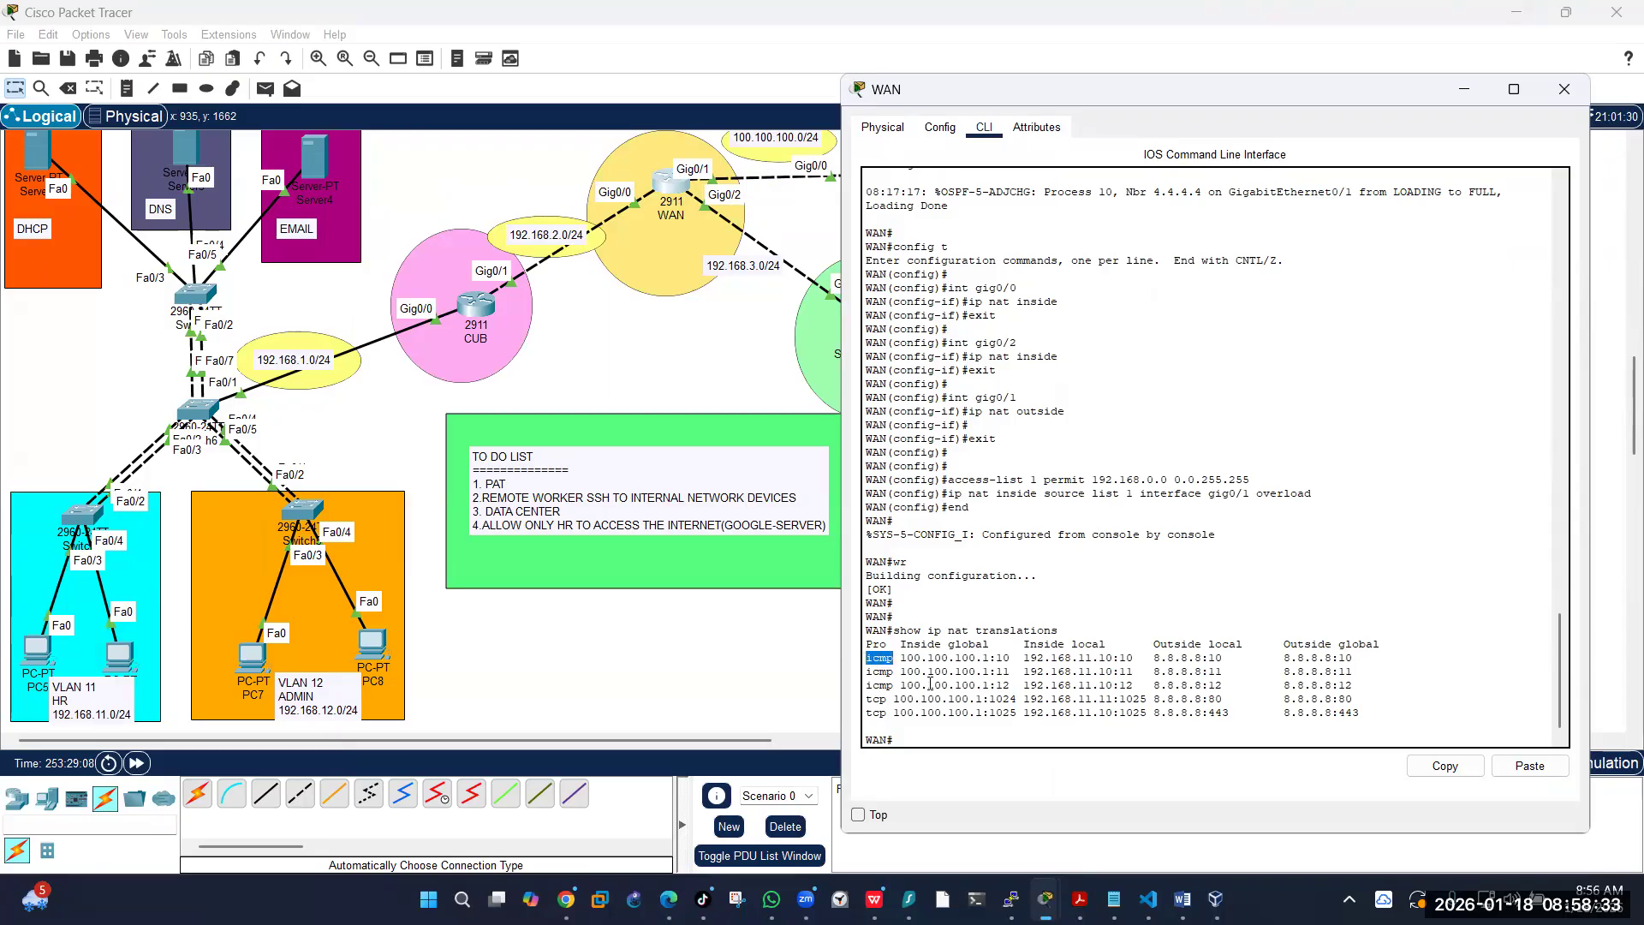
pyautogui.moveTo(902, 659); pyautogui.dragTo(994, 658)
pyautogui.moveTo(1154, 657); pyautogui.dragTo(1353, 657)
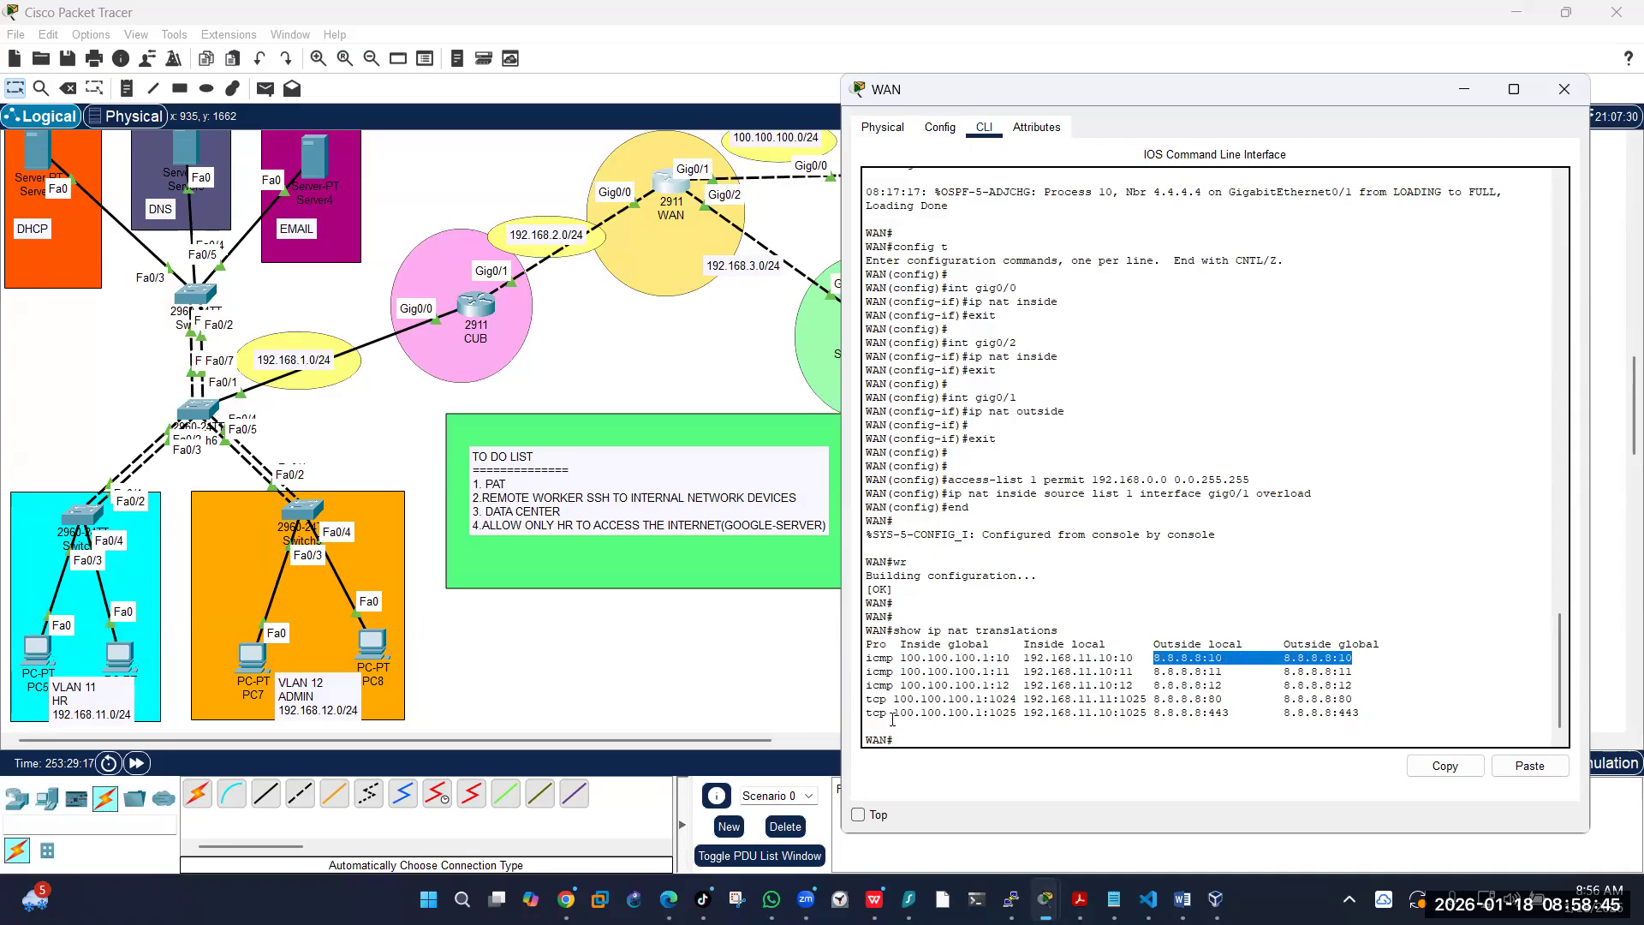
pyautogui.click(873, 699)
pyautogui.moveTo(868, 700); pyautogui.dragTo(884, 701)
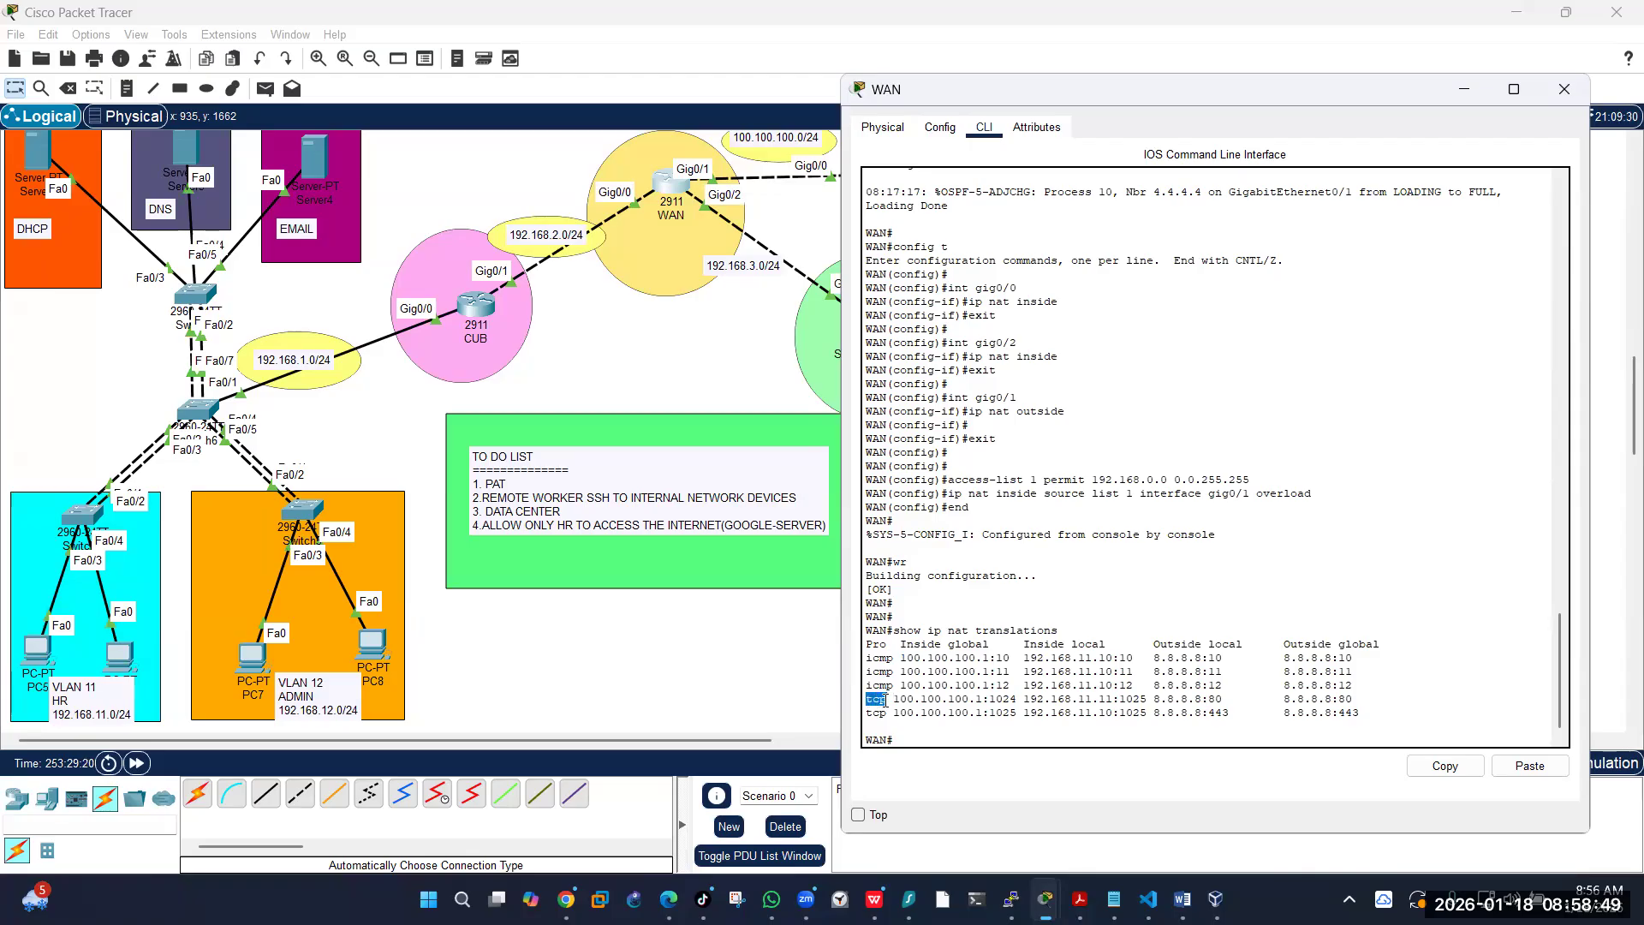
pyautogui.moveTo(987, 699); pyautogui.dragTo(894, 698)
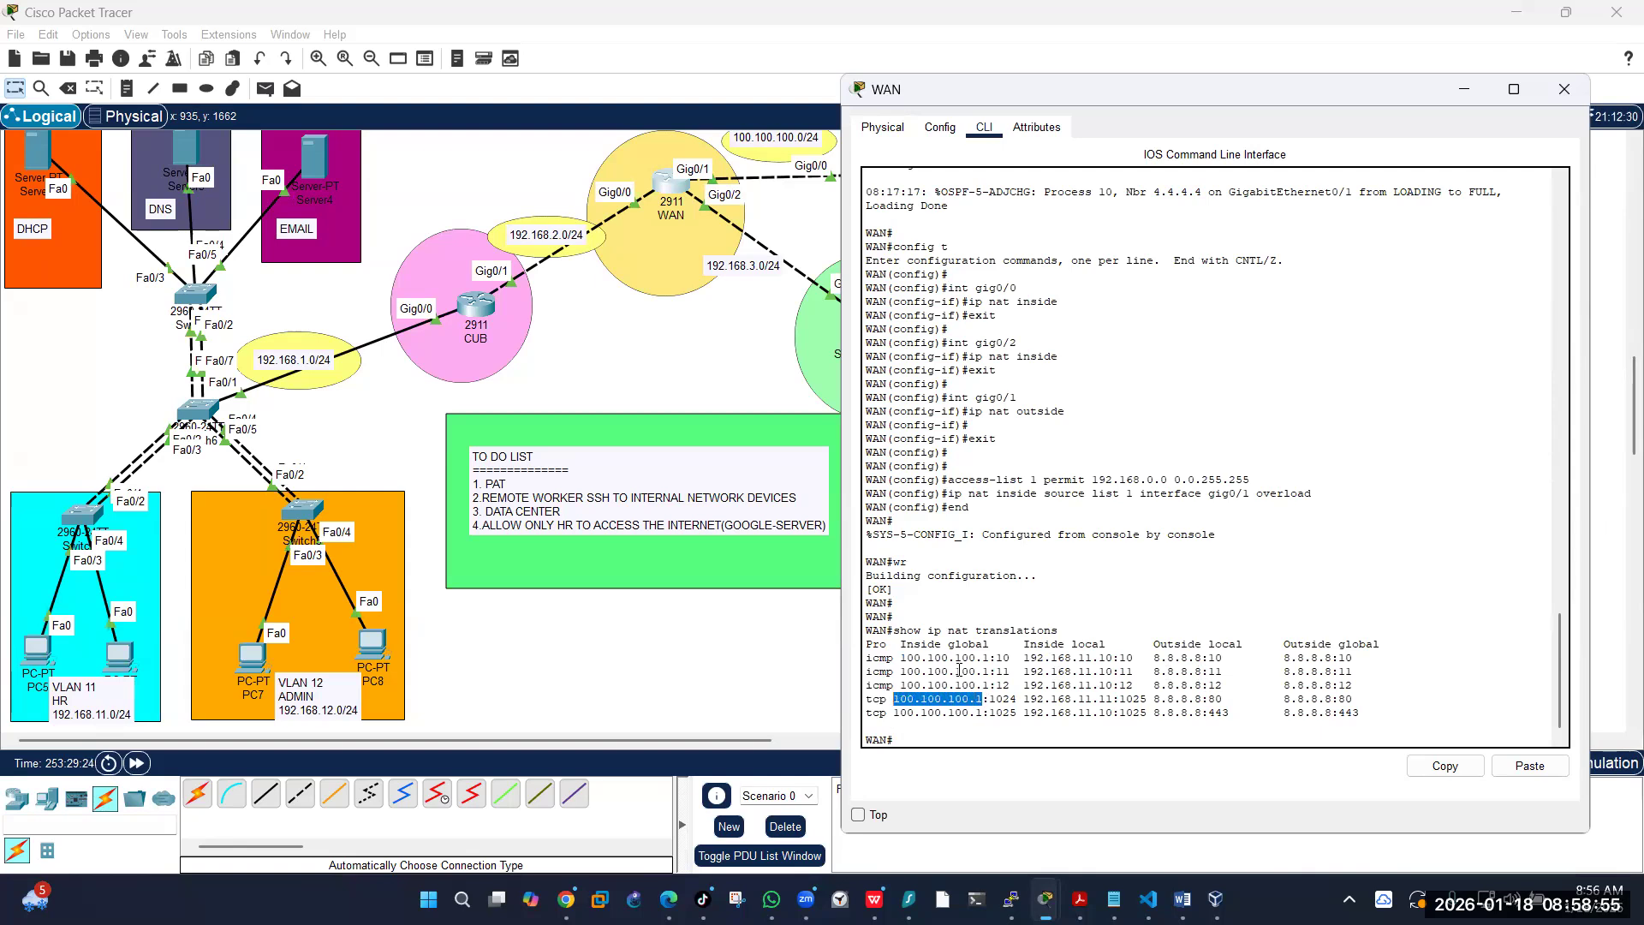
pyautogui.moveTo(989, 700); pyautogui.dragTo(1019, 699)
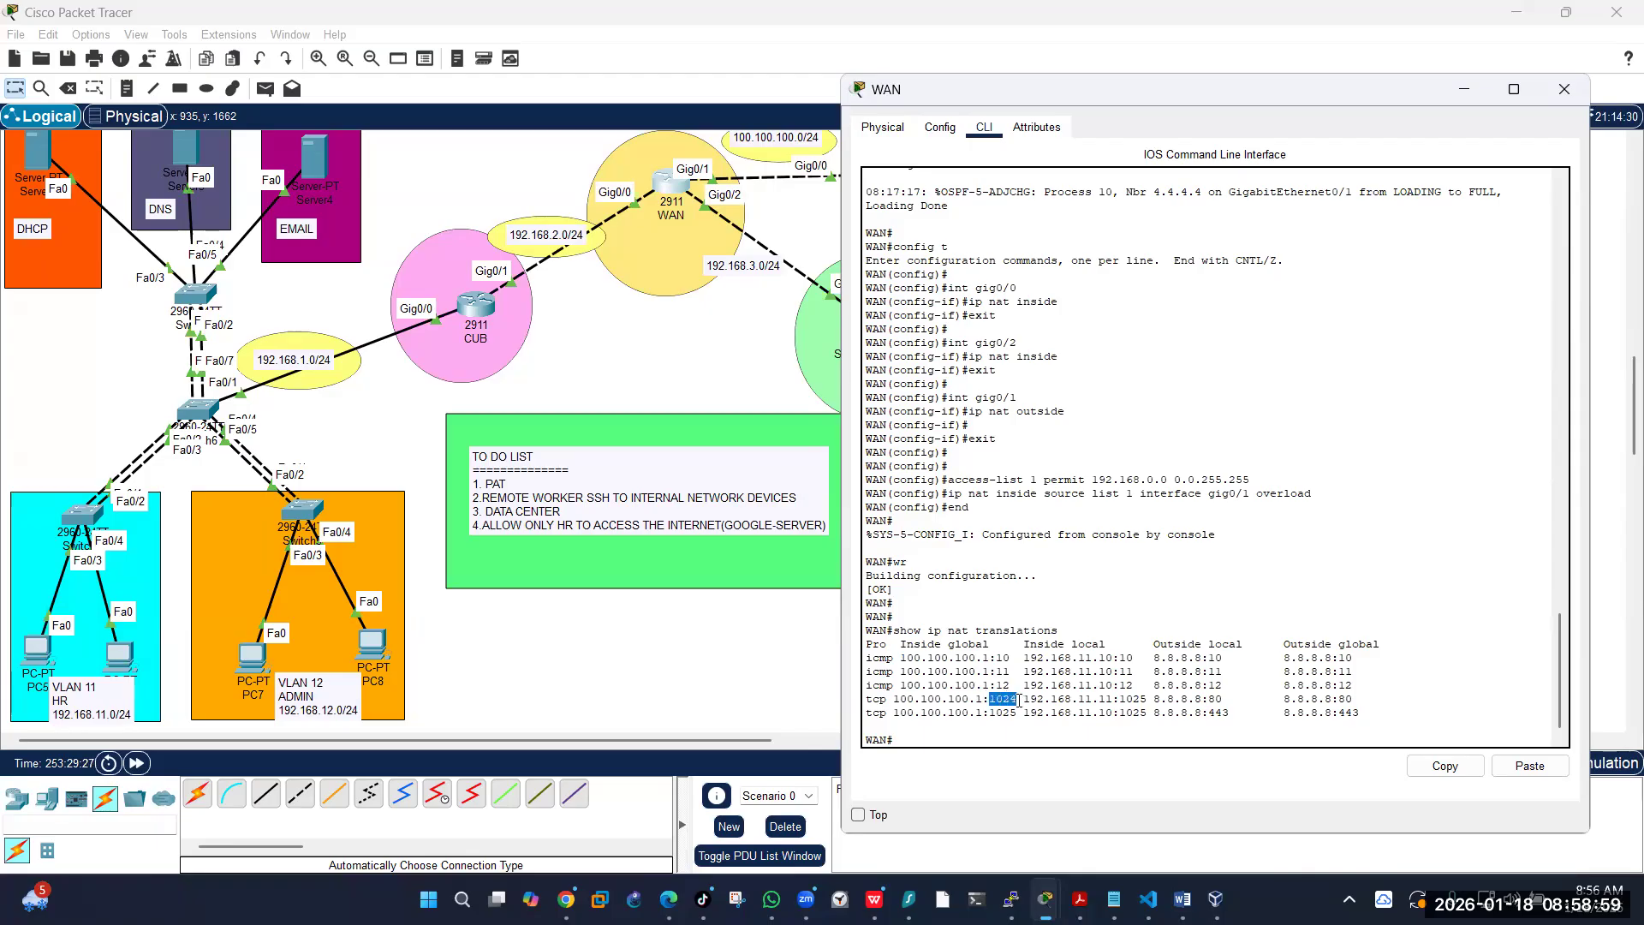
pyautogui.moveTo(1332, 700); pyautogui.dragTo(1355, 701)
pyautogui.moveTo(984, 713); pyautogui.dragTo(895, 713)
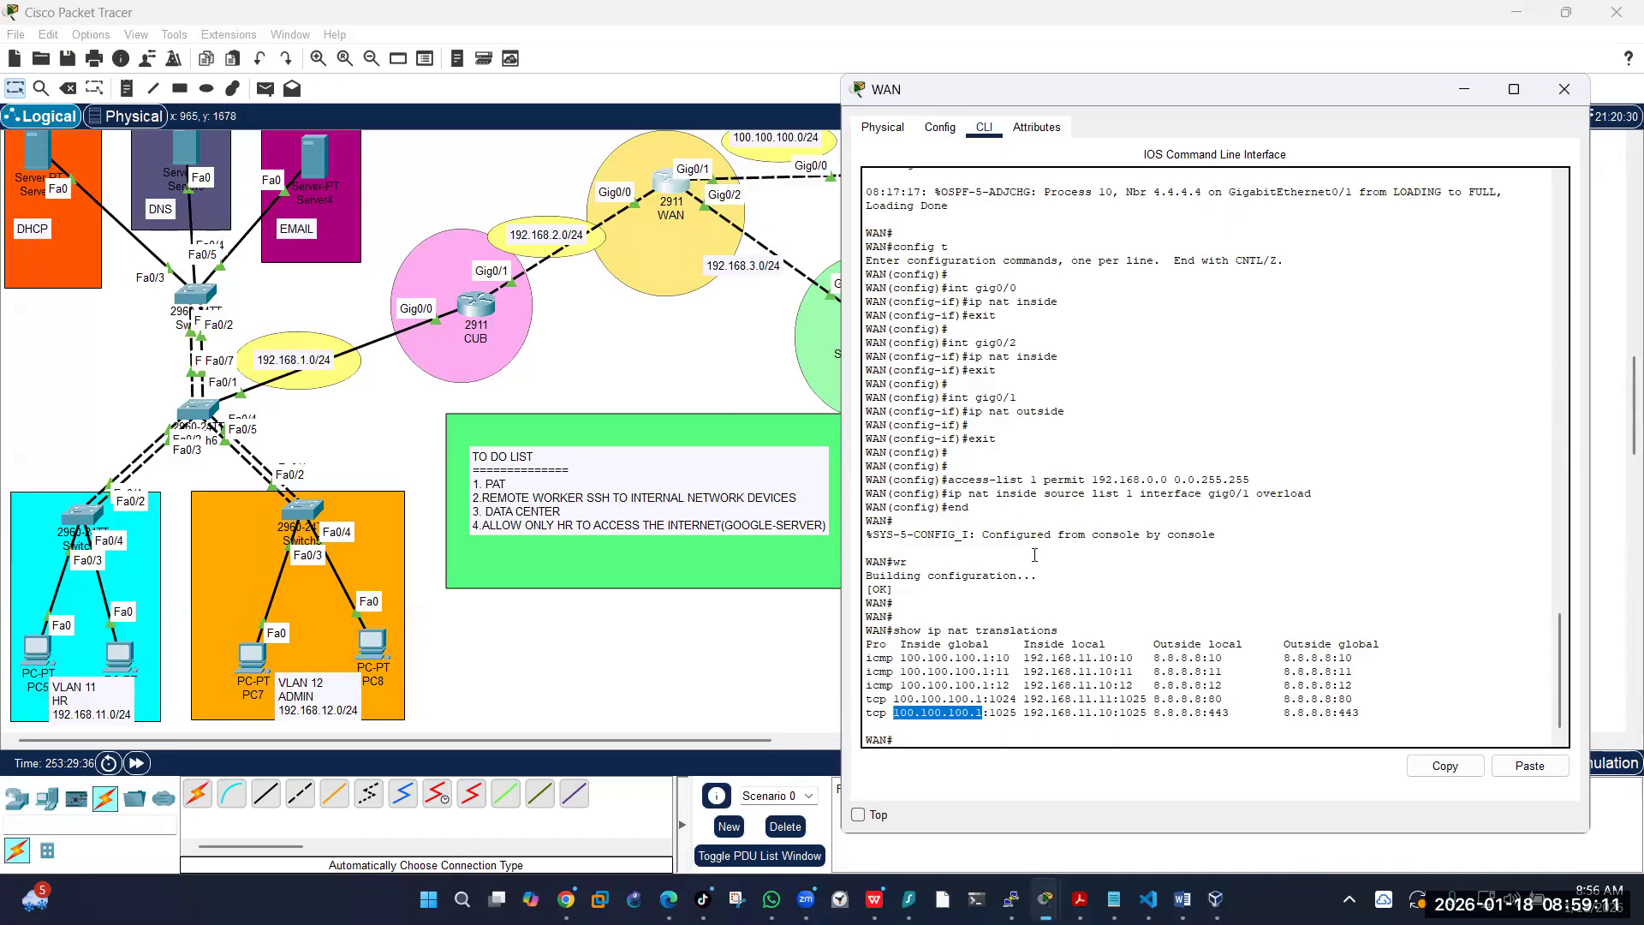
pyautogui.moveTo(1014, 710); pyautogui.dragTo(991, 710)
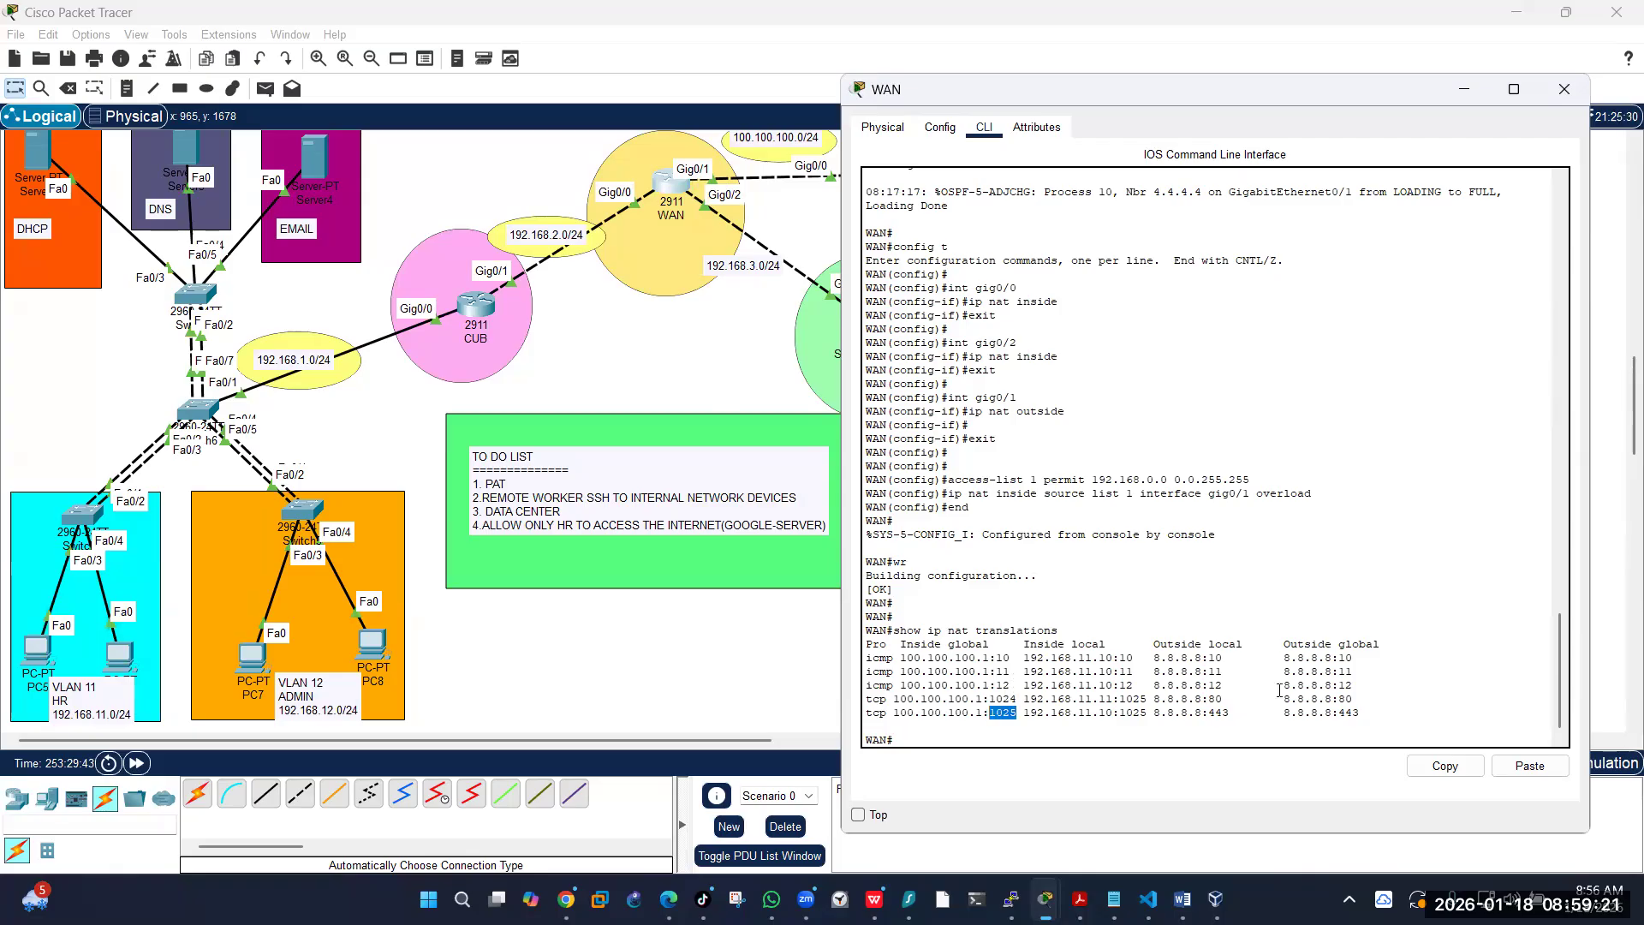
pyautogui.moveTo(1359, 712)
pyautogui.mouseDown()
pyautogui.moveTo(1324, 713)
pyautogui.moveTo(1345, 712)
pyautogui.moveTo(1341, 698)
pyautogui.mouseUp()
pyautogui.moveTo(986, 685); pyautogui.dragTo(902, 687)
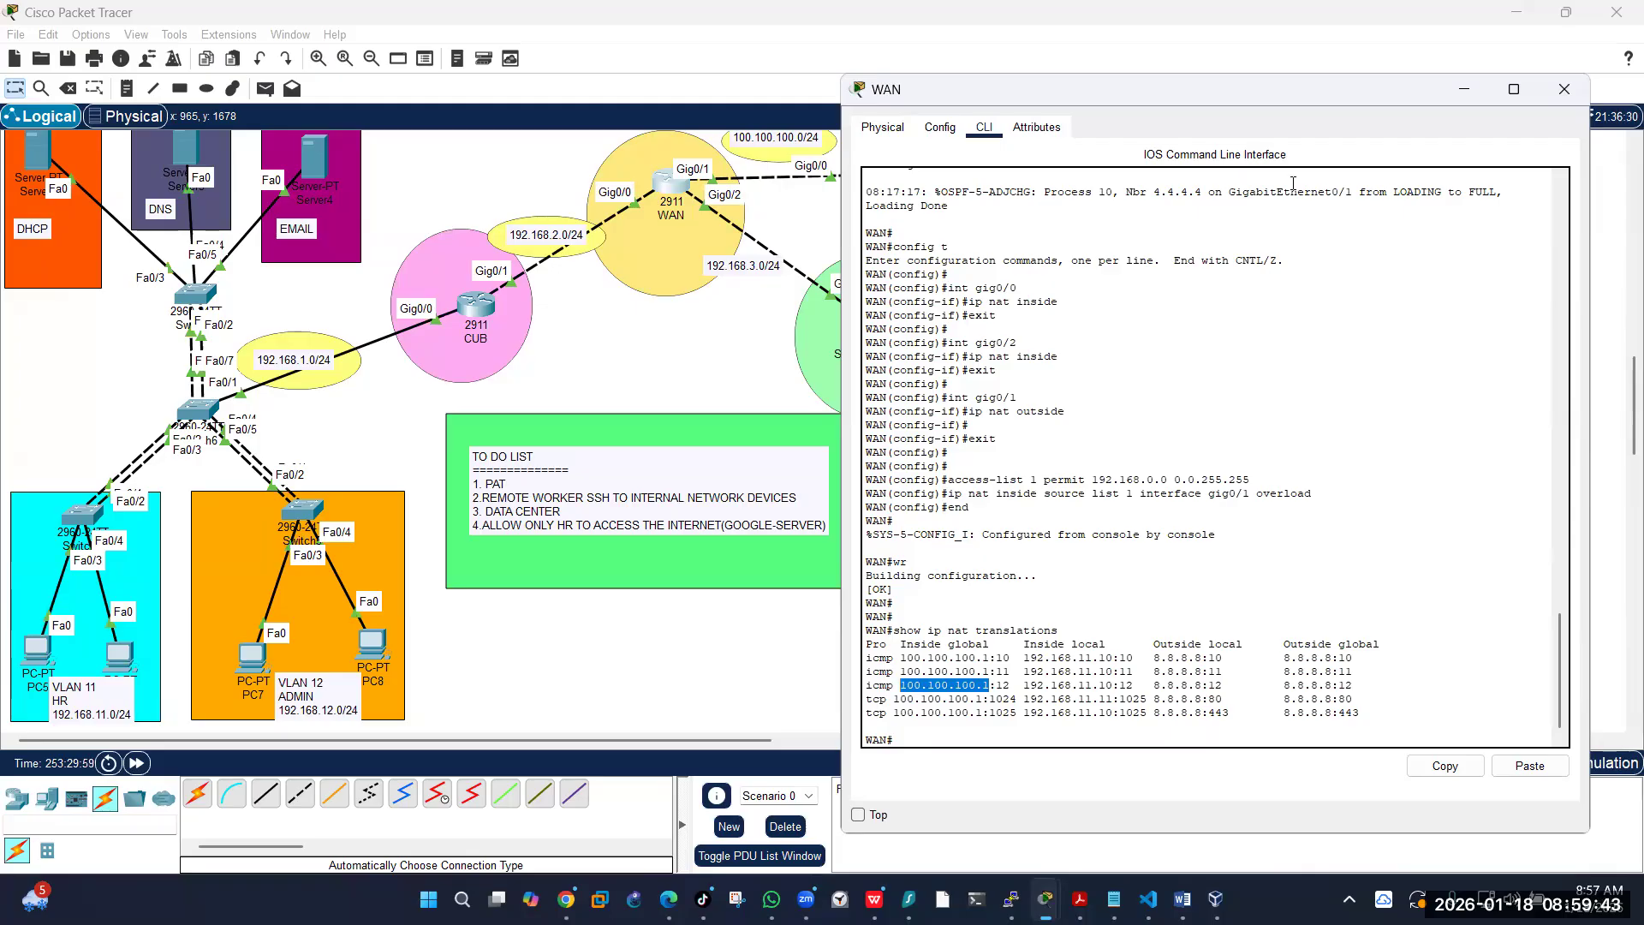
pyautogui.click(1464, 89)
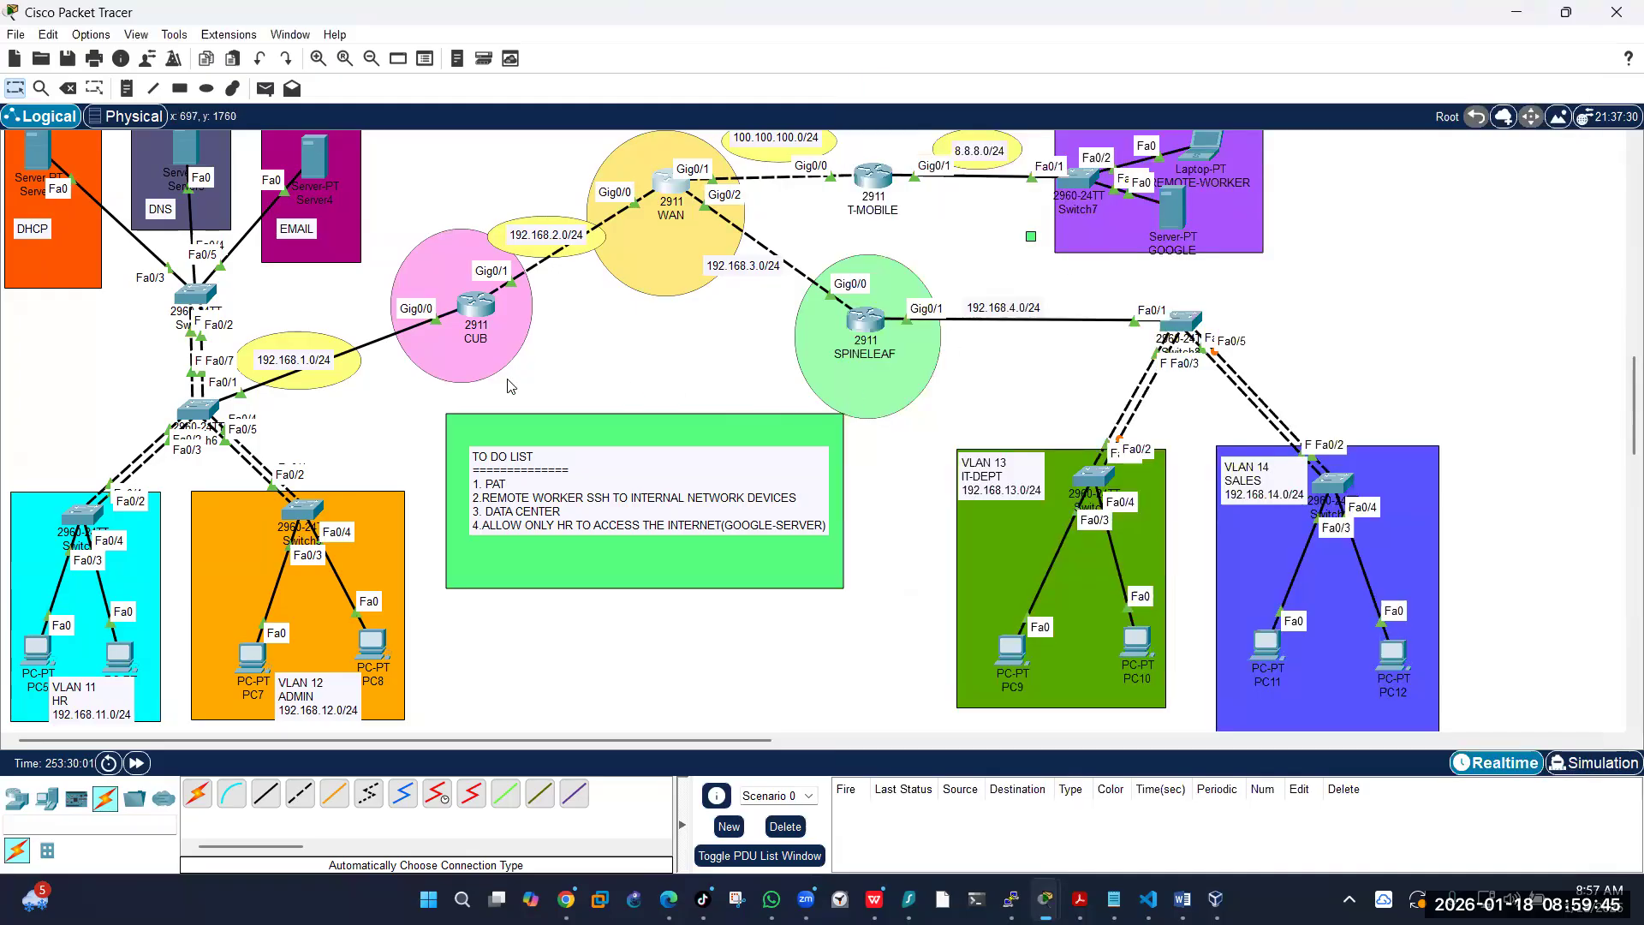